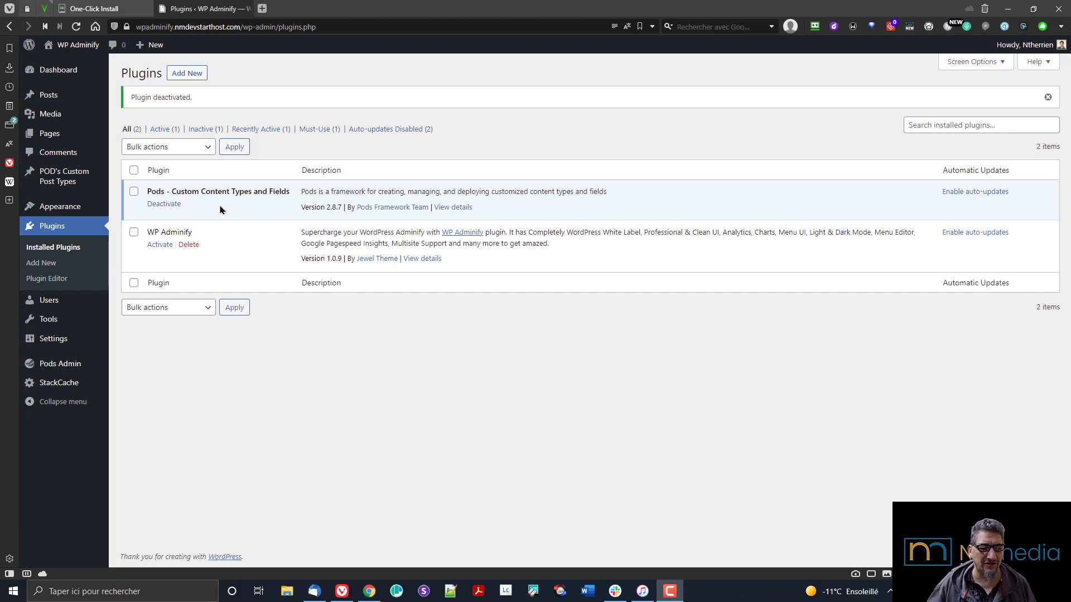
# View the site's front end in a separate tab and return to the installed plugins list
pyautogui.moveTo(58, 176)
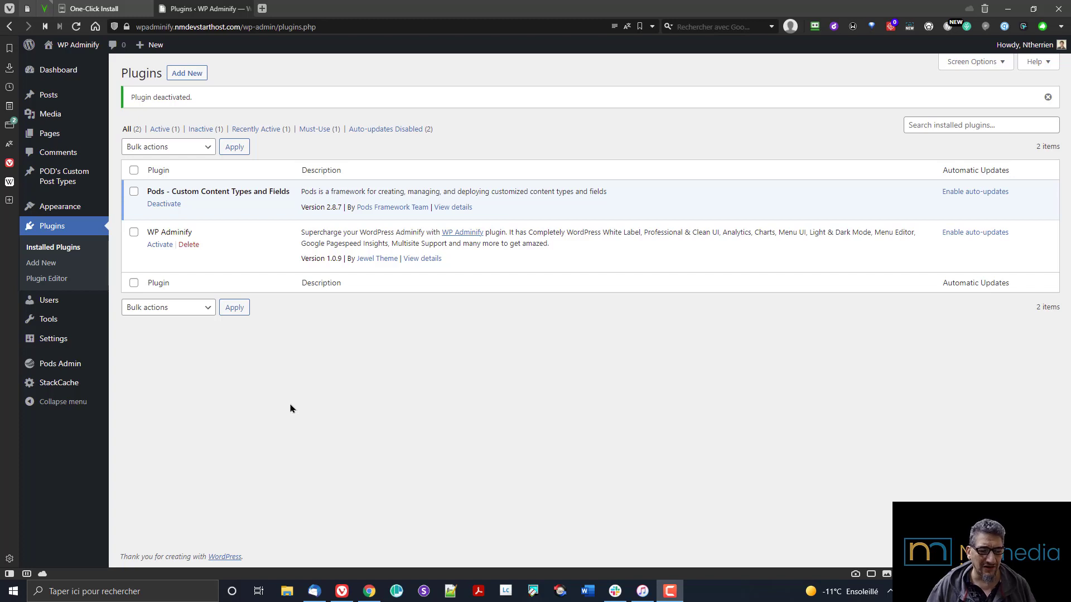
pyautogui.moveTo(78, 45)
pyautogui.click(81, 65)
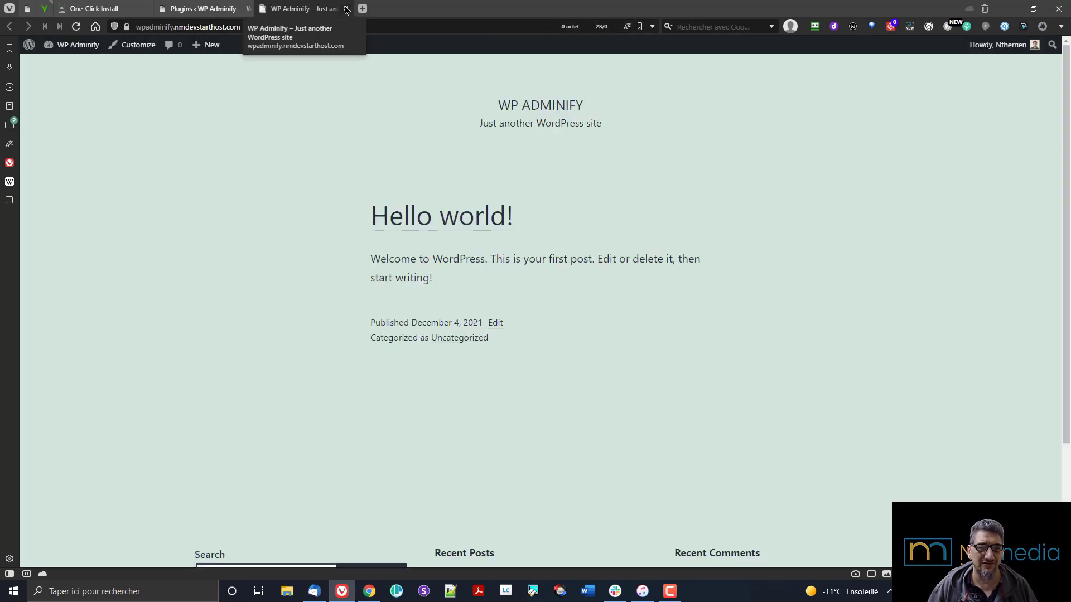
pyautogui.click(350, 8)
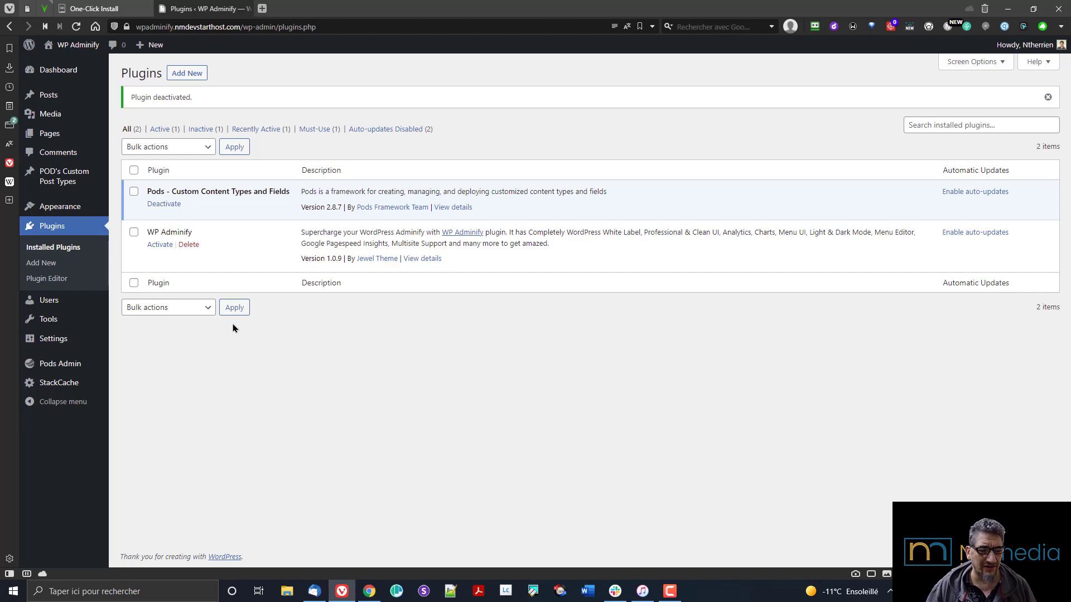
# Activate the WP Adminify plugin and skip its opt-in for update notifications and diagnostic tracking
pyautogui.click(161, 246)
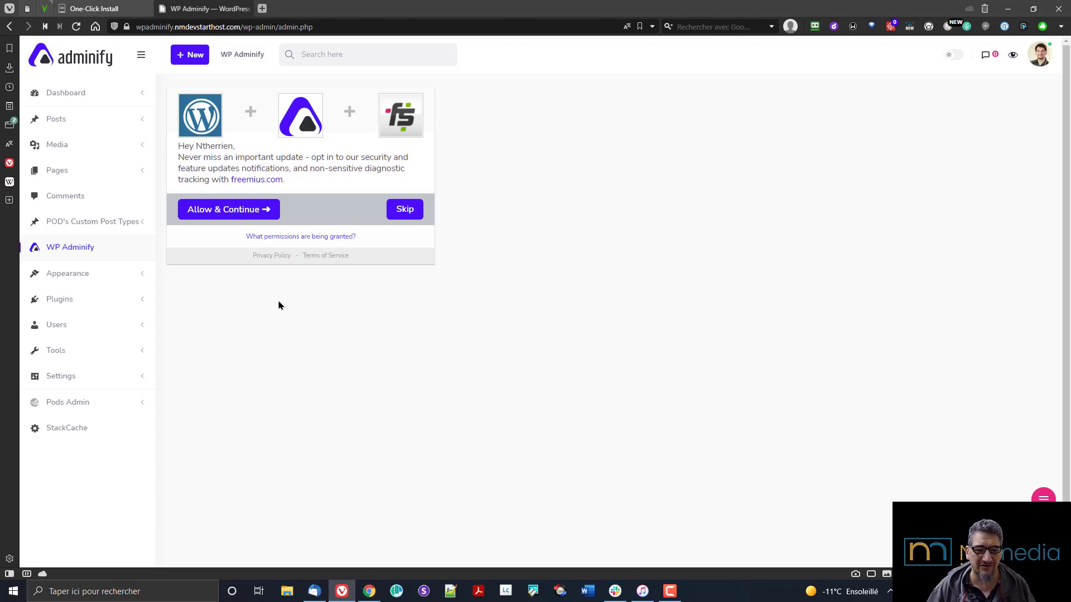
pyautogui.click(407, 211)
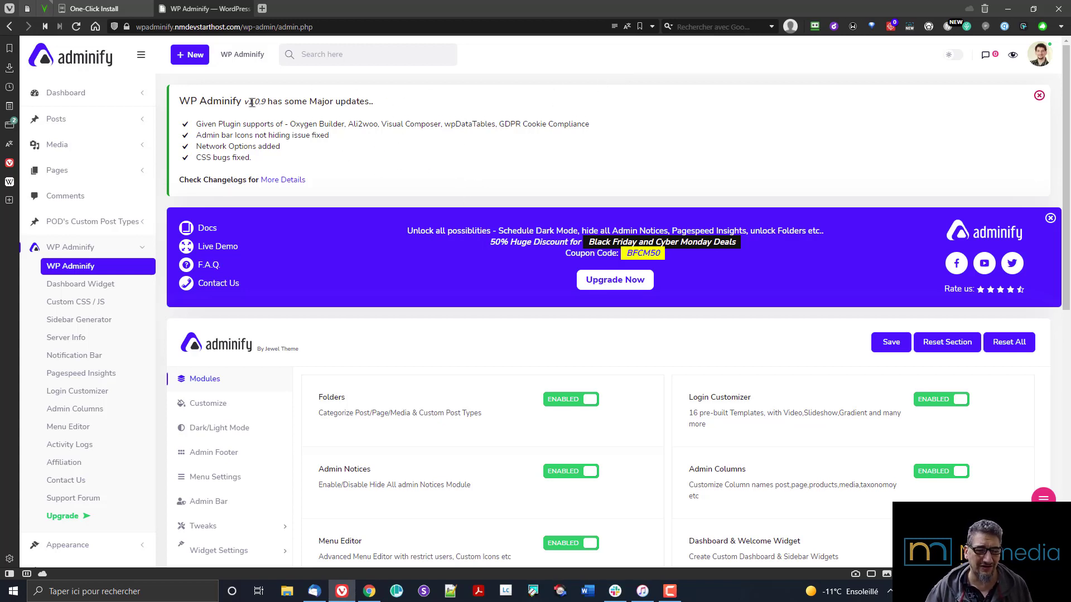
# Dismiss the WP Adminify update notice and the discount banner above the module settings
pyautogui.moveTo(242, 102); pyautogui.dragTo(294, 100)
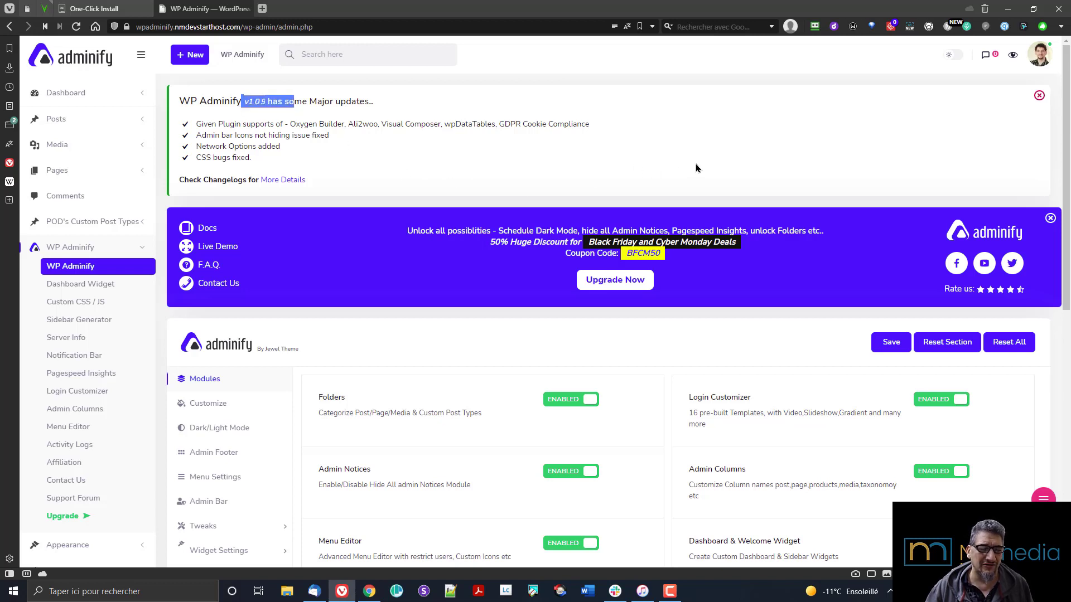
pyautogui.click(745, 145)
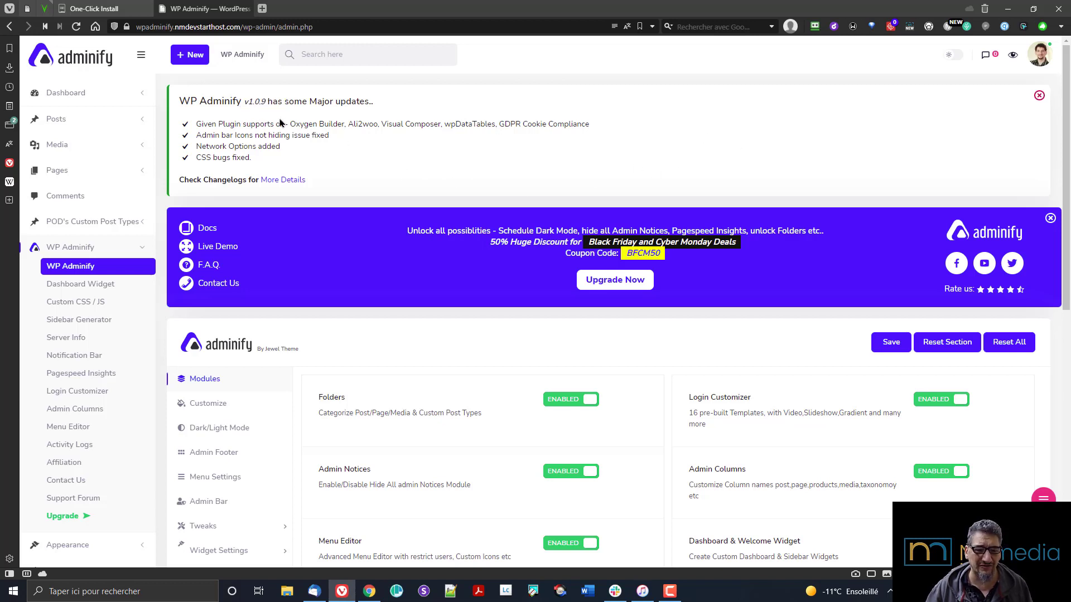
pyautogui.click(1039, 96)
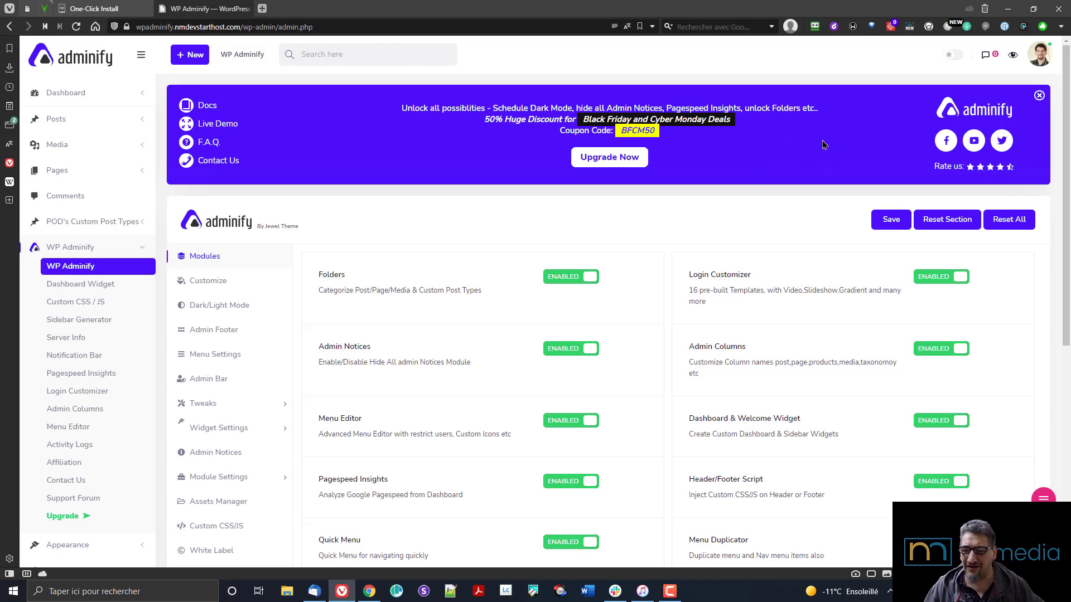
pyautogui.click(1040, 95)
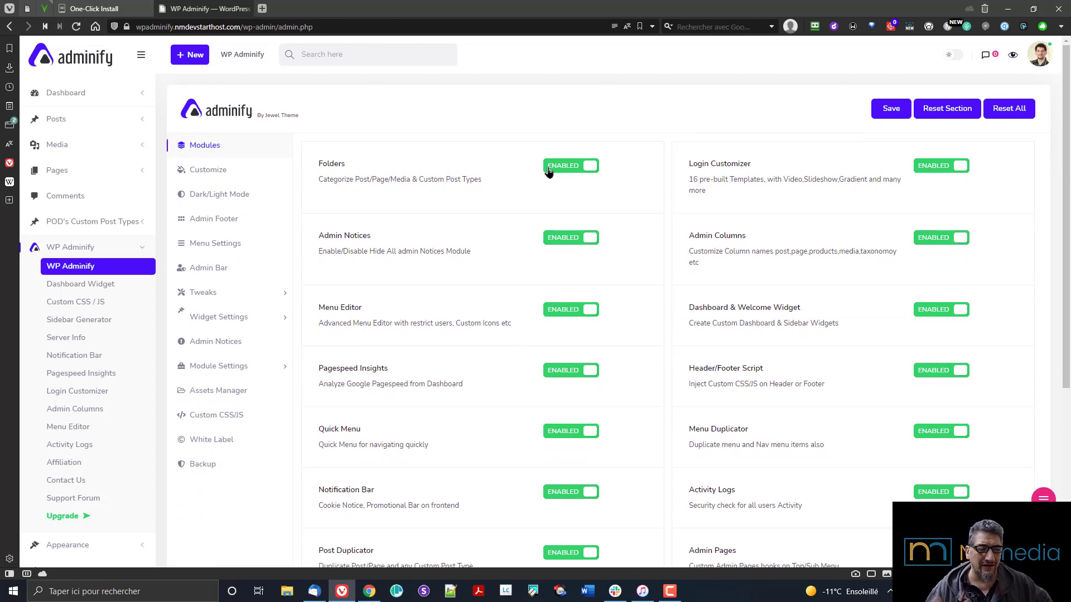
# Open the new post editor, dismiss its welcome guide, and return to the WP Adminify settings page
pyautogui.click(140, 56)
pyautogui.click(62, 56)
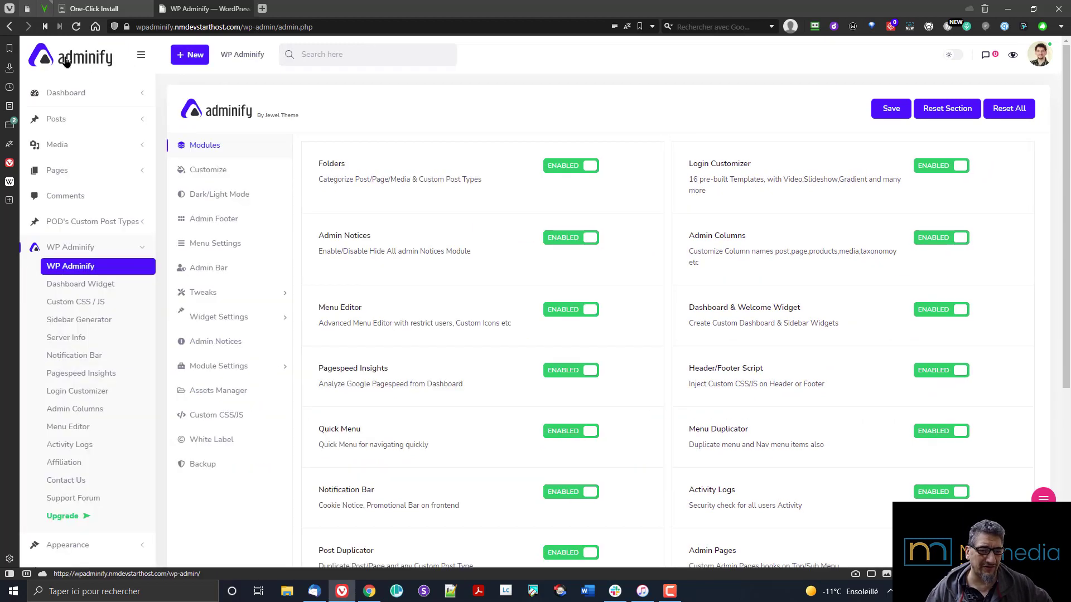
pyautogui.click(190, 57)
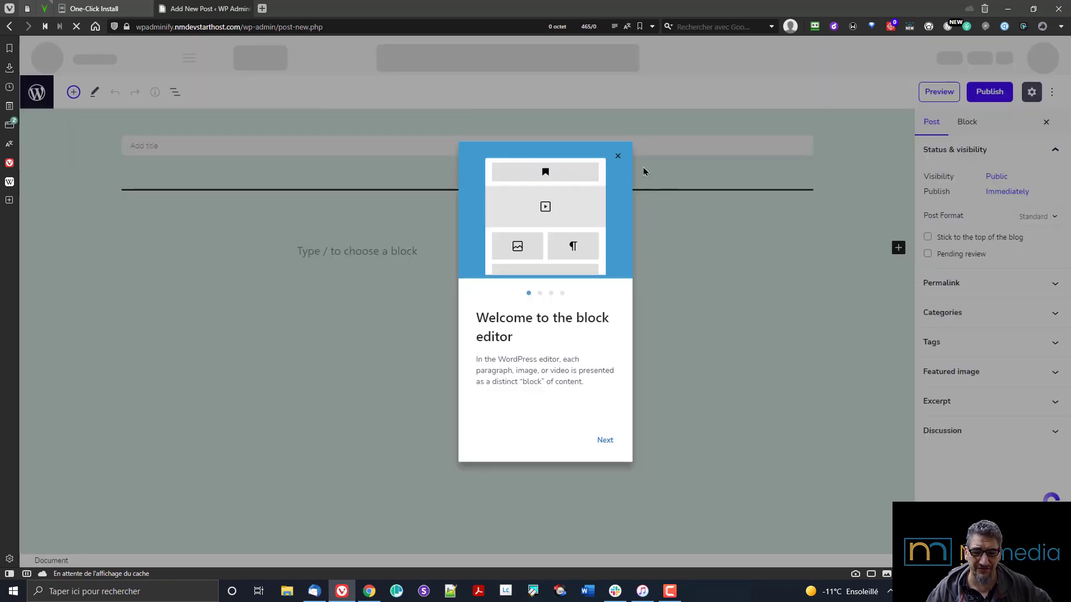
pyautogui.click(618, 158)
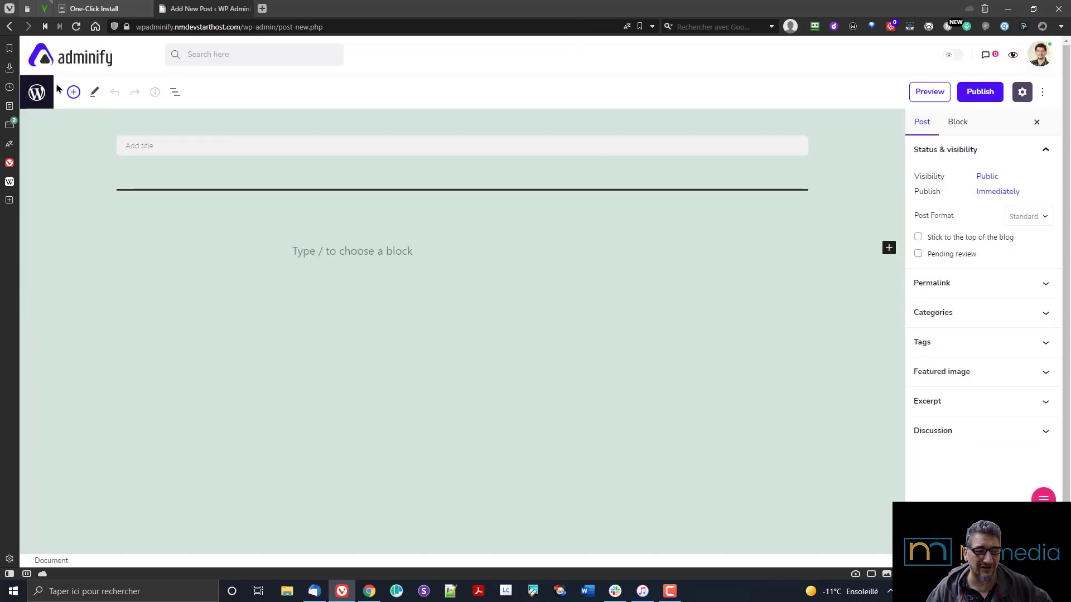
pyautogui.click(10, 27)
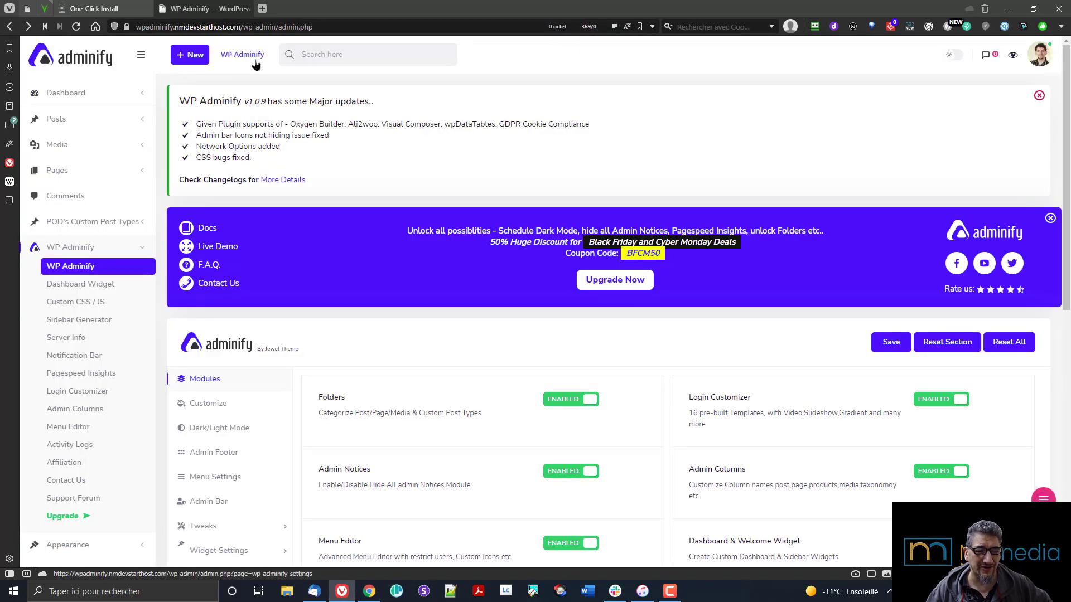
# Try the light/dark switch and put the admin interface in dark mode
pyautogui.moveTo(241, 58)
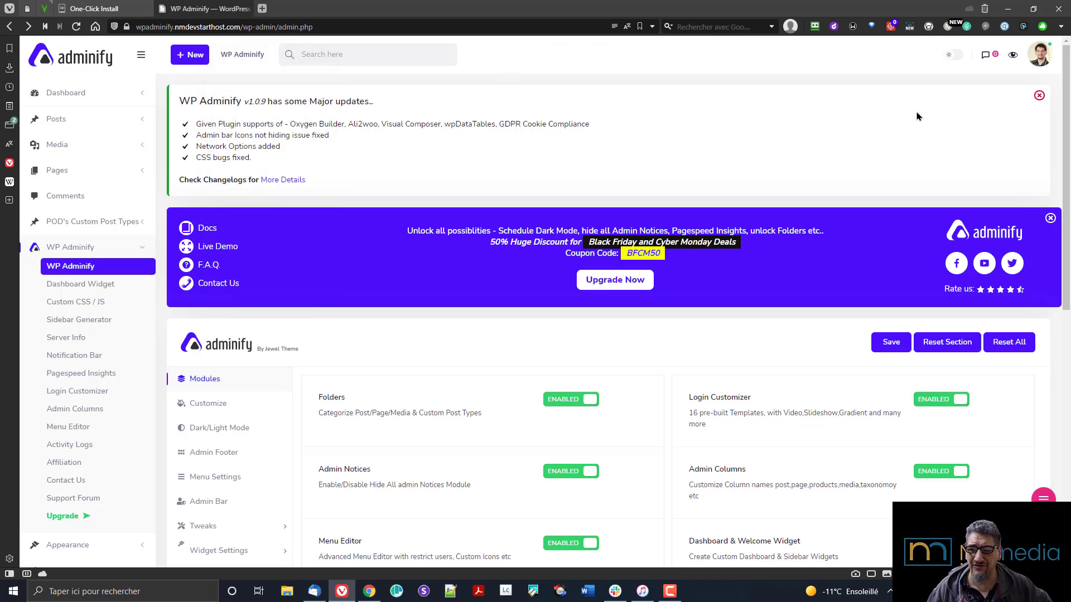
pyautogui.click(955, 55)
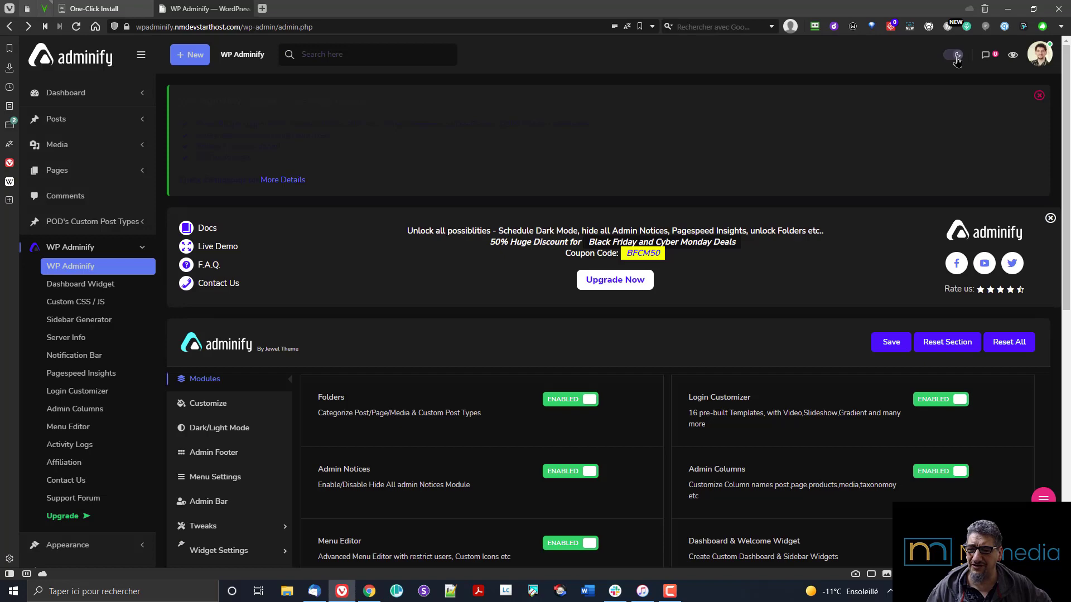
pyautogui.click(956, 58)
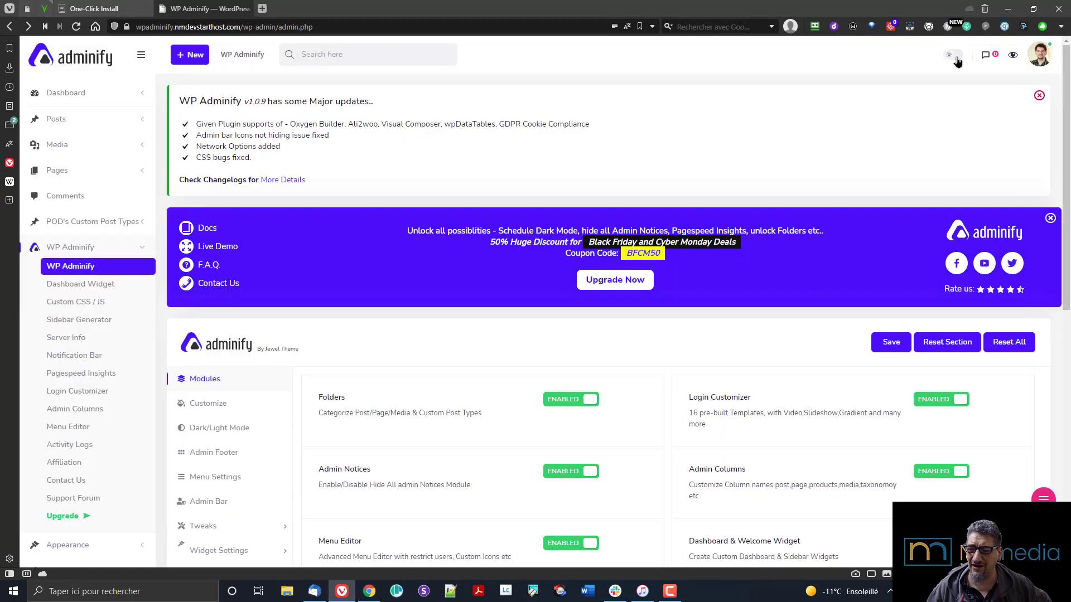
pyautogui.click(956, 56)
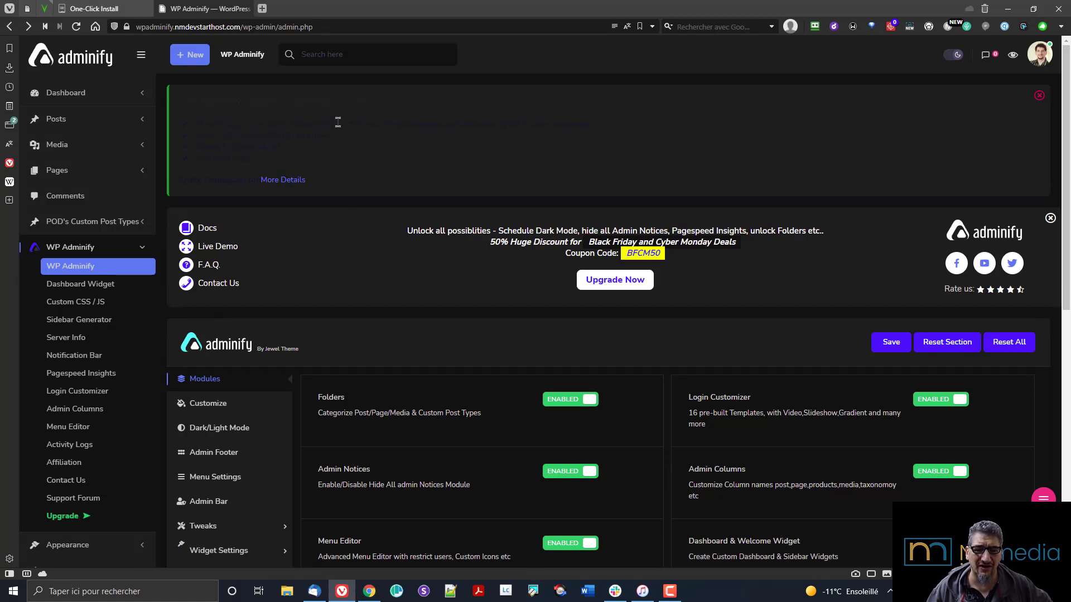
# Look over the Customize settings in dark mode and return to the Modules section
pyautogui.scroll(-2, 389, 238)
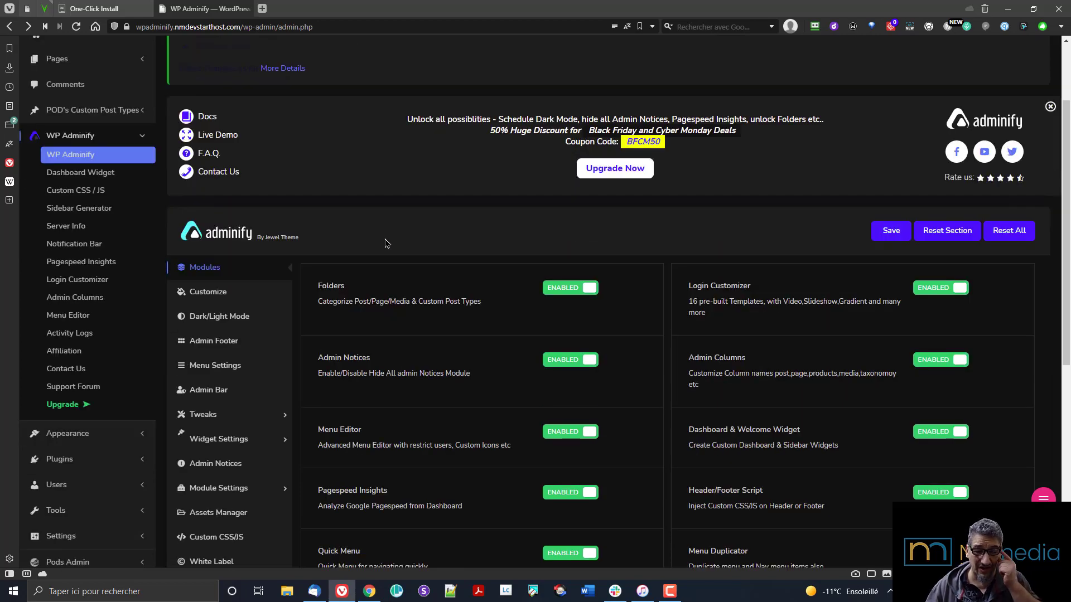
pyautogui.click(244, 297)
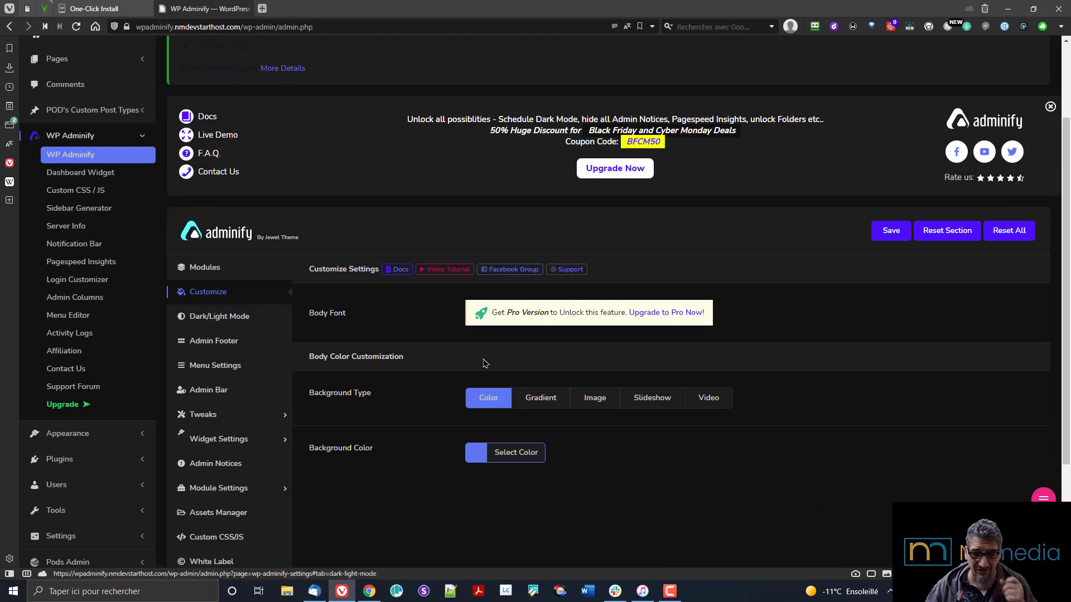
pyautogui.click(244, 274)
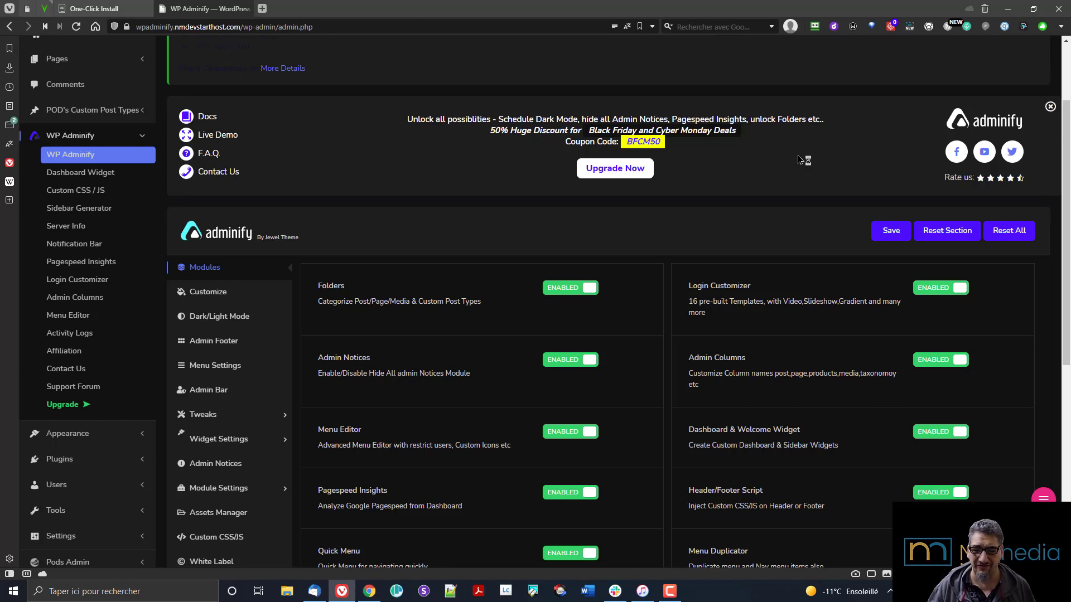
pyautogui.scroll(2, 776, 170)
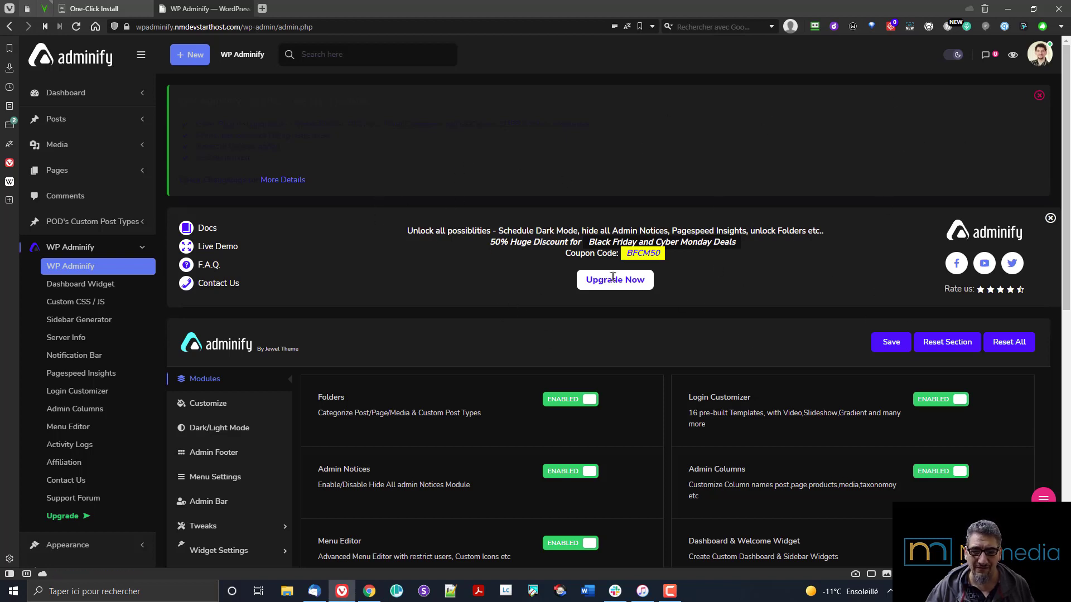
# Switch the admin interface back to light mode and clear the update notice and discount banner
pyautogui.click(954, 56)
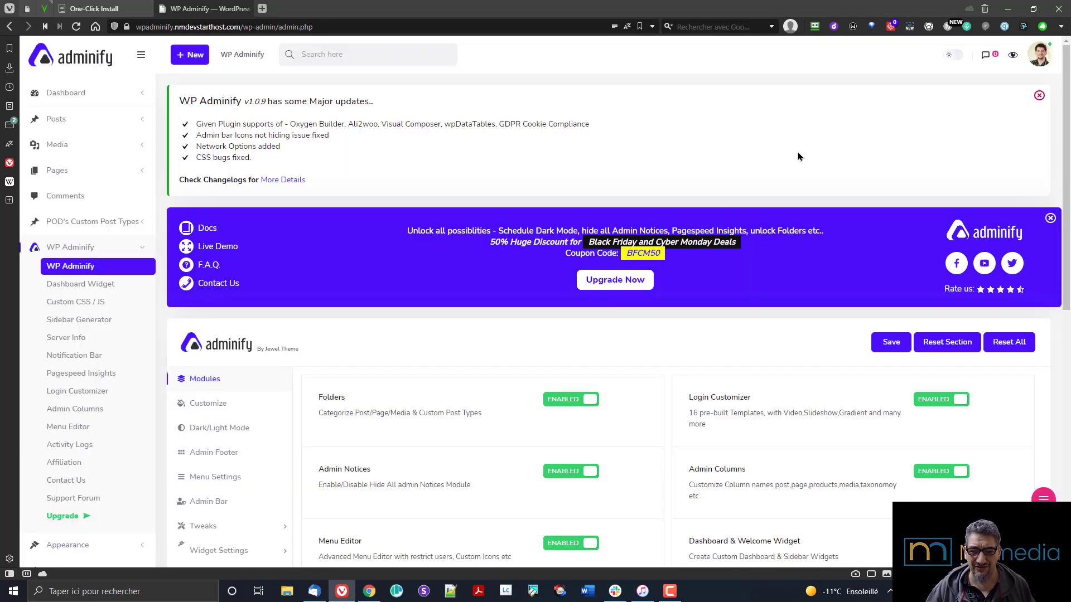
pyautogui.click(1040, 95)
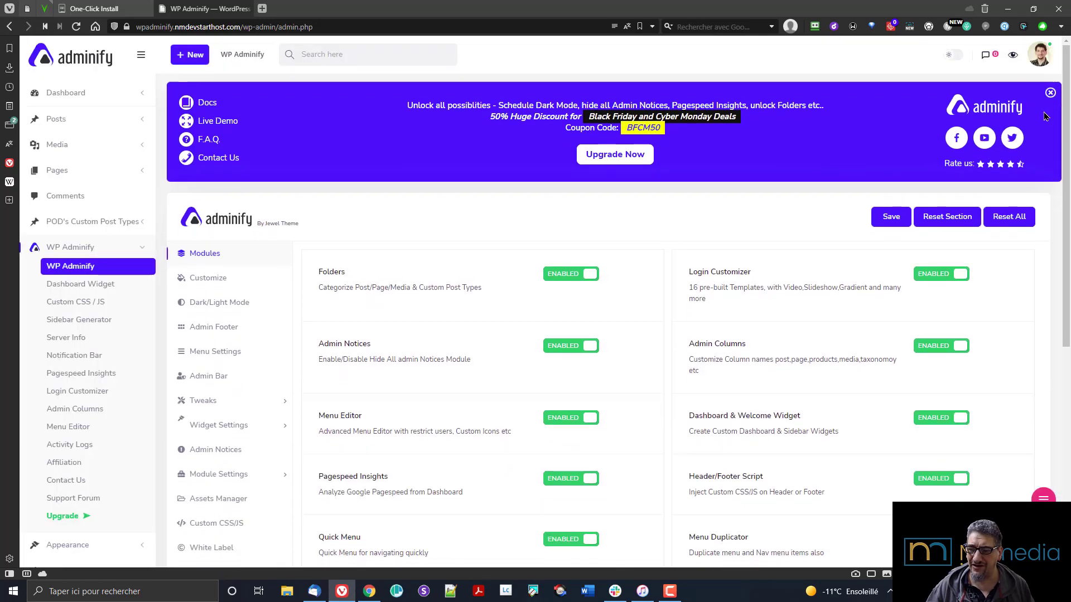
pyautogui.click(1040, 96)
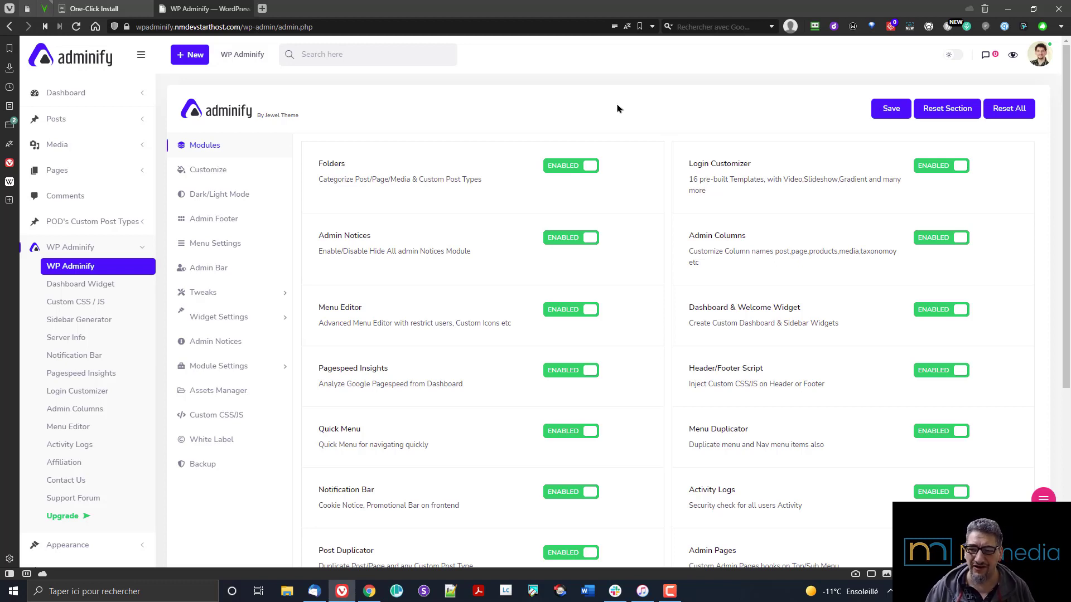
# Preview the website from the admin bar, return, and view the account panel with its updates and preferences
pyautogui.click(1013, 55)
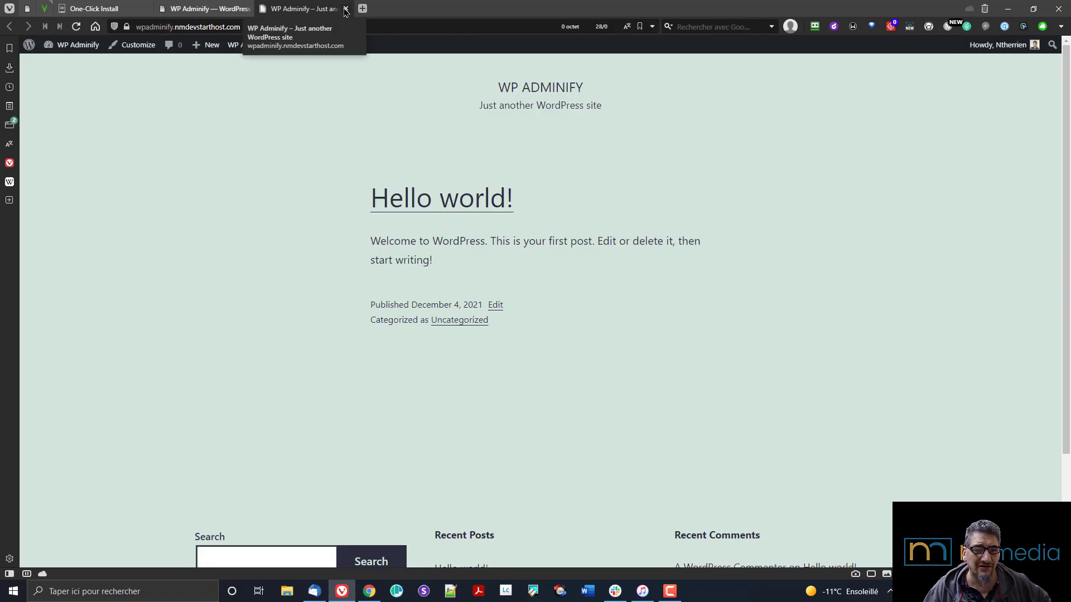
pyautogui.click(345, 9)
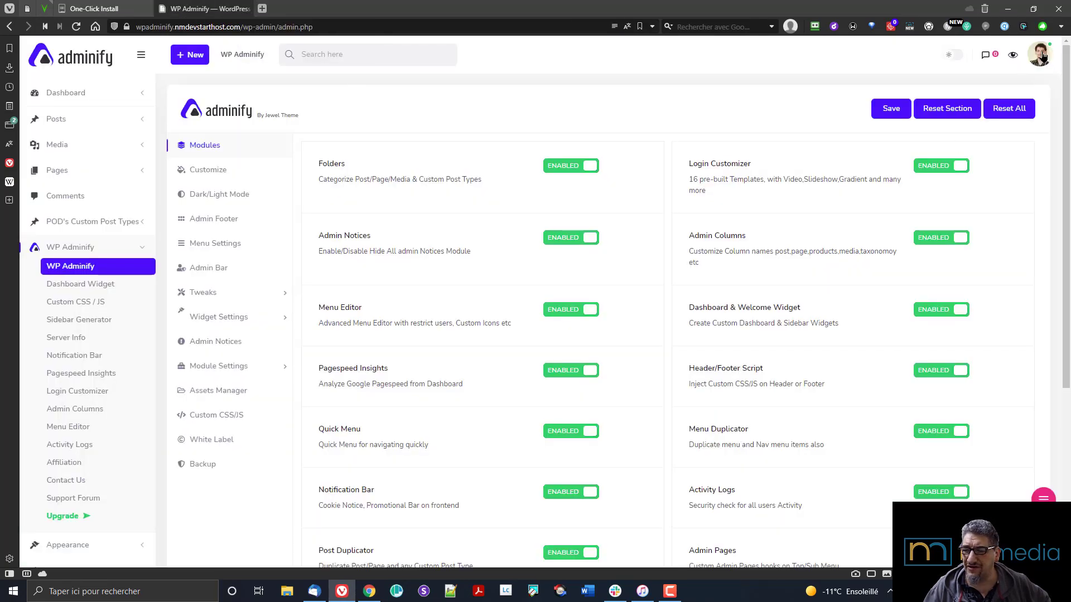
pyautogui.click(1041, 54)
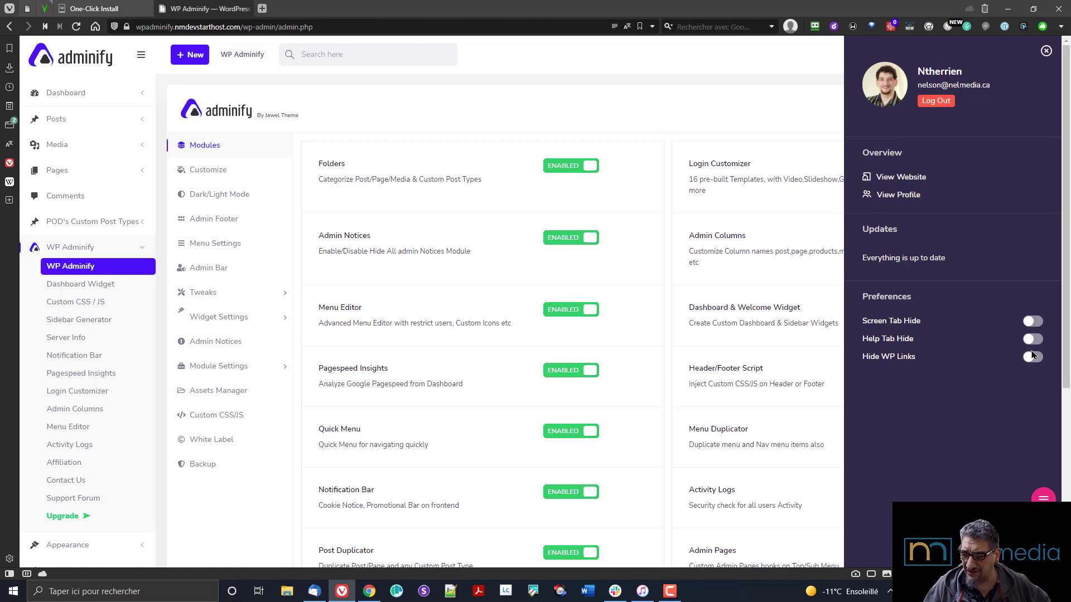
pyautogui.click(1046, 51)
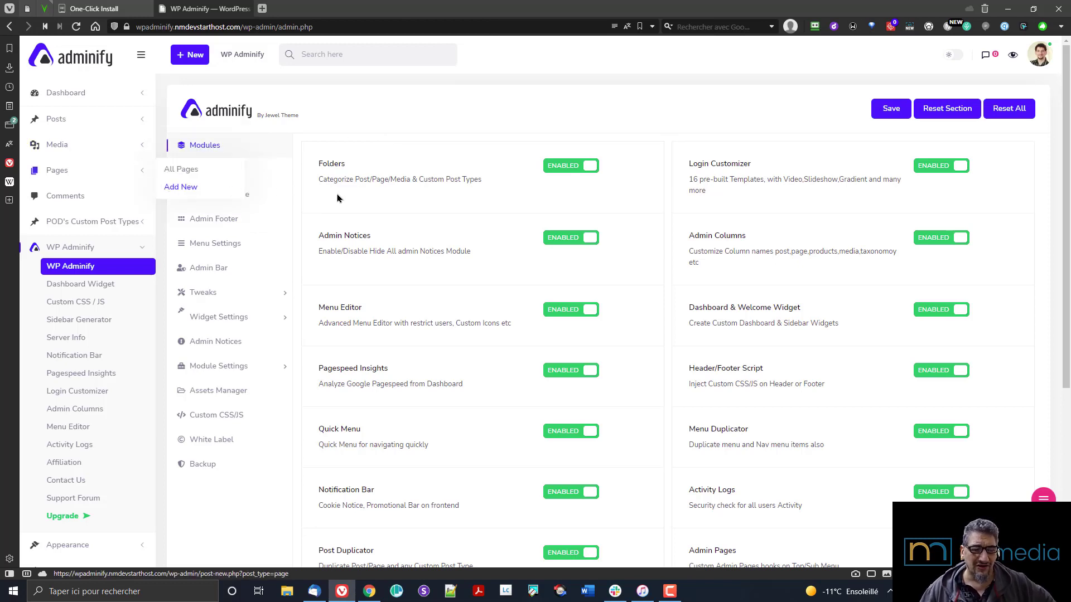
# Examine the full list of WP Adminify modules, from Folders down to Server Info and Disable Comments
pyautogui.scroll(-5, 538, 239)
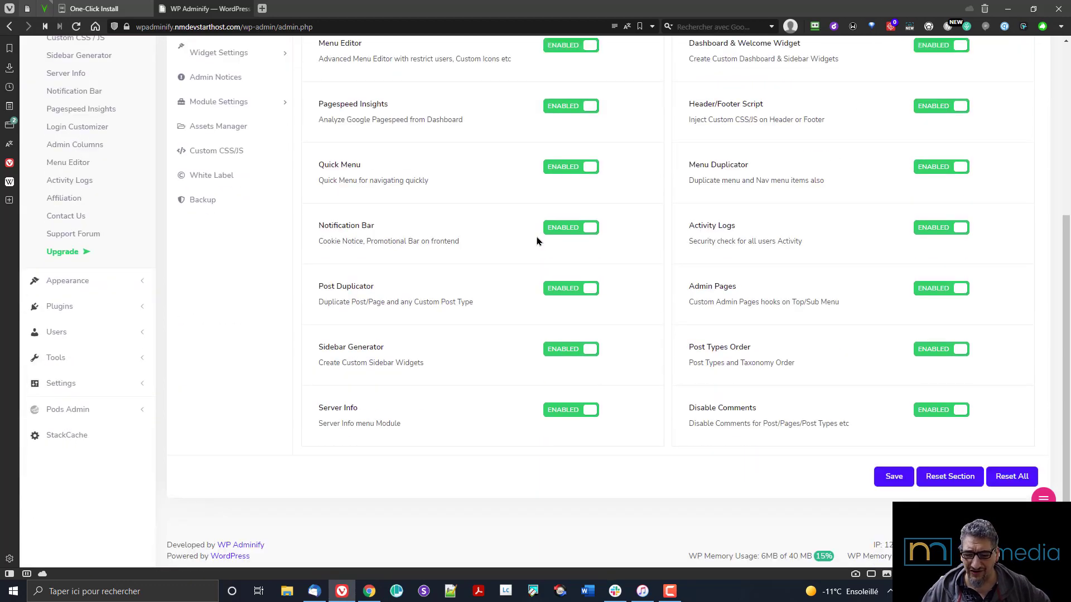
pyautogui.scroll(5, 537, 240)
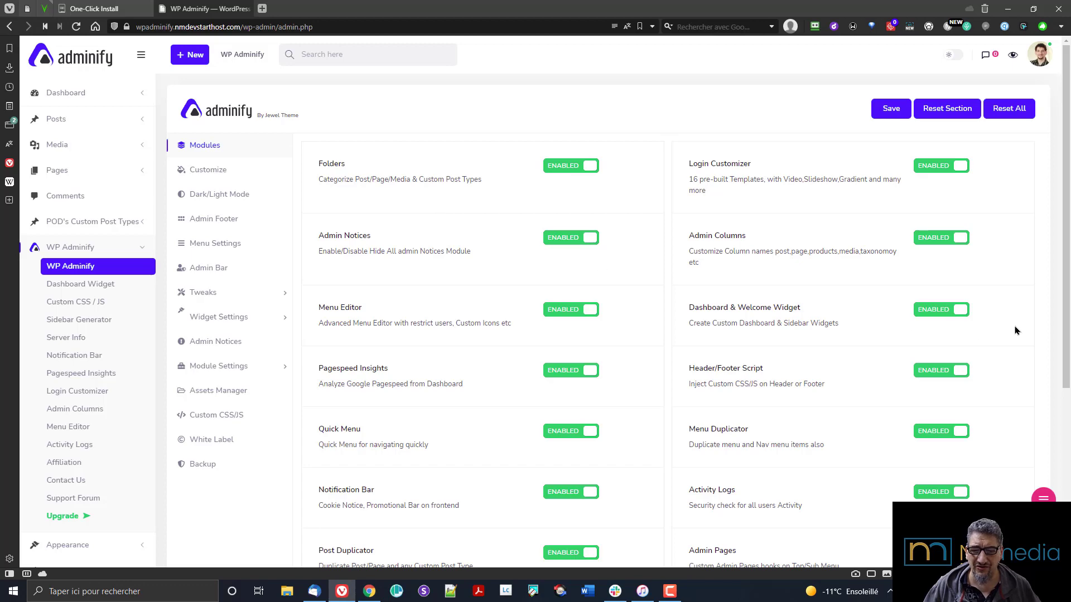
pyautogui.moveTo(1065, 91); pyautogui.dragTo(1068, 262)
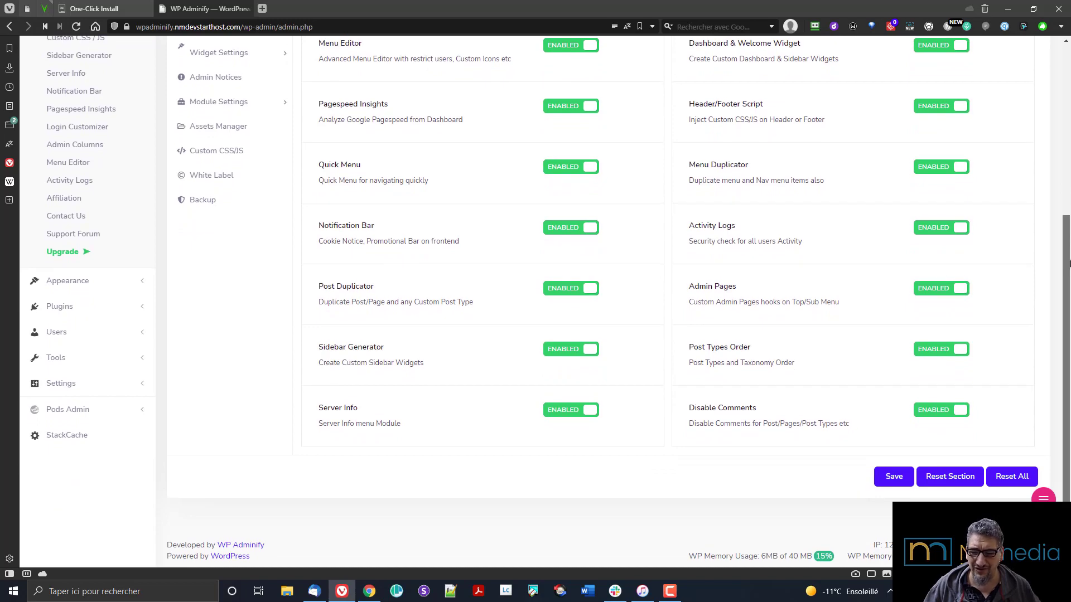
pyautogui.moveTo(1068, 258); pyautogui.dragTo(1062, 94)
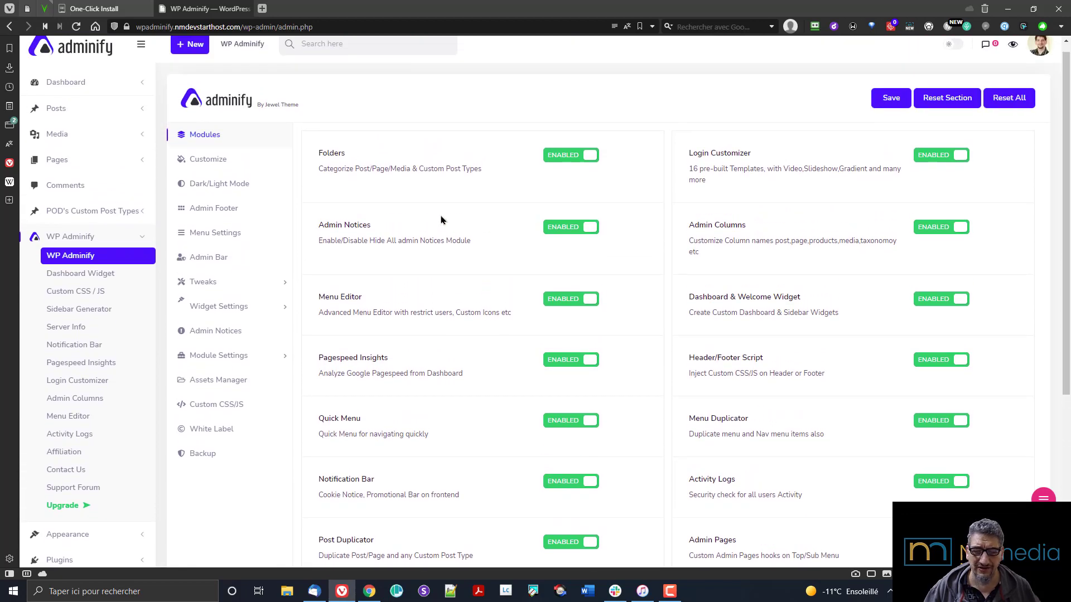
# Open the Customize settings and examine the Body Font and background options
pyautogui.click(217, 161)
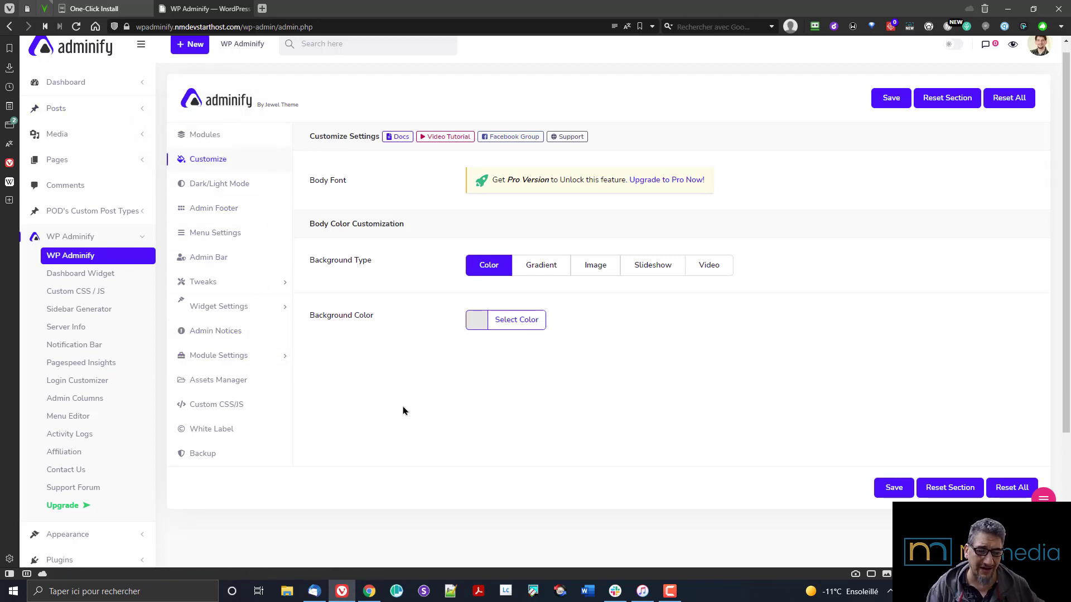
pyautogui.scroll(1, 381, 386)
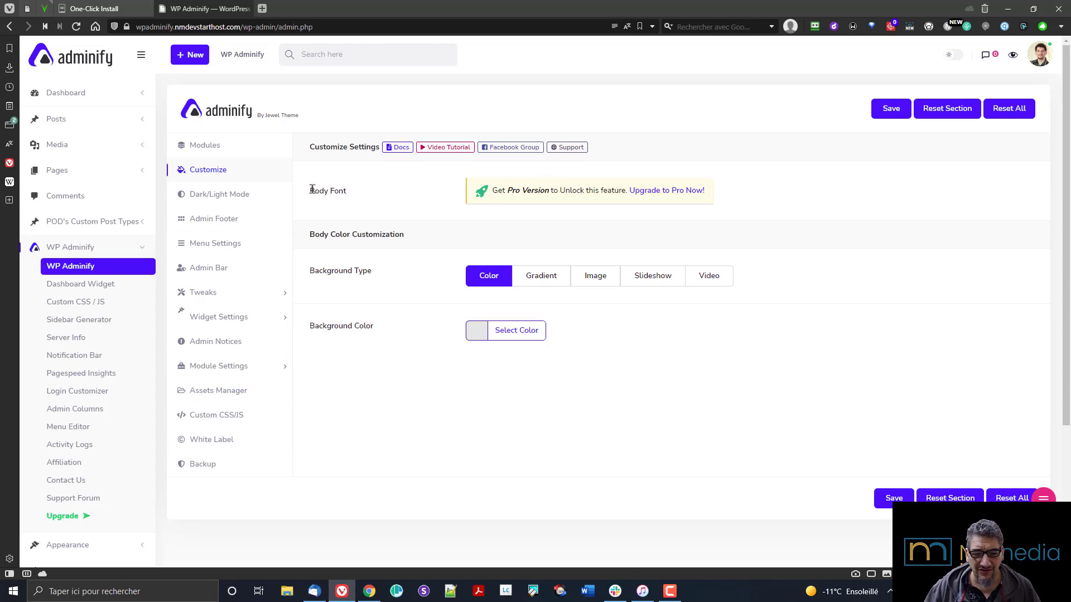
pyautogui.moveTo(311, 189); pyautogui.dragTo(378, 193)
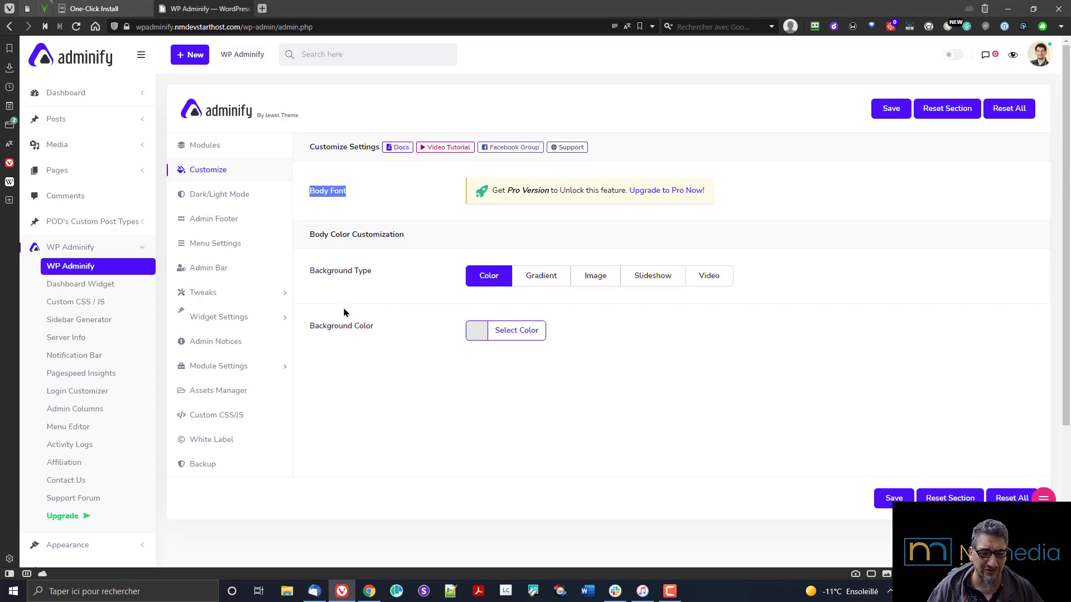
# In the Dark/Light Mode settings, save Dark Mode as the Color Mode, and set it back to Light Mode and save
pyautogui.click(214, 195)
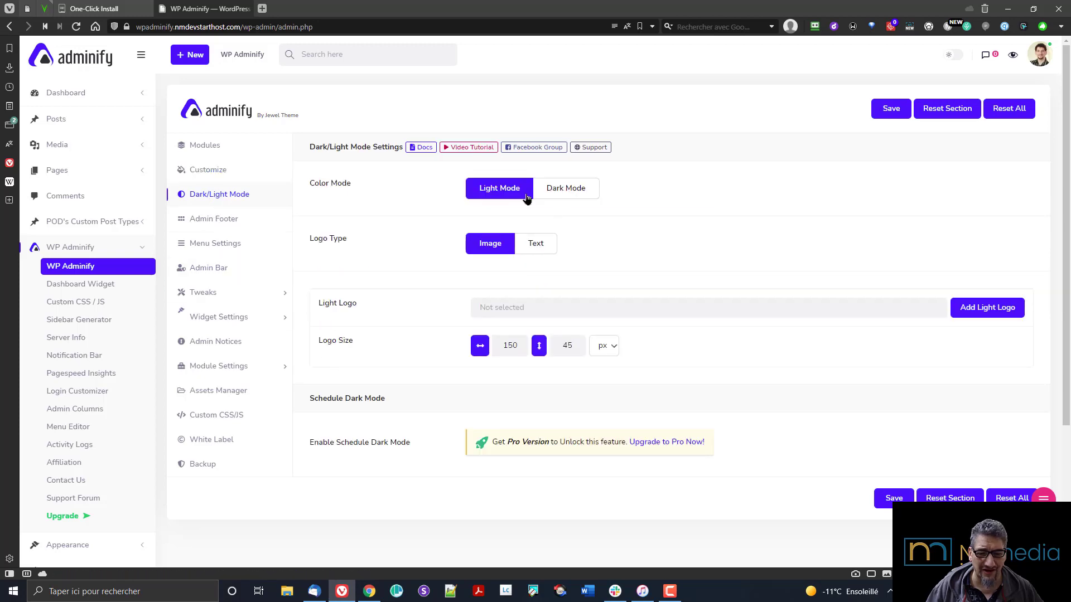
pyautogui.click(572, 194)
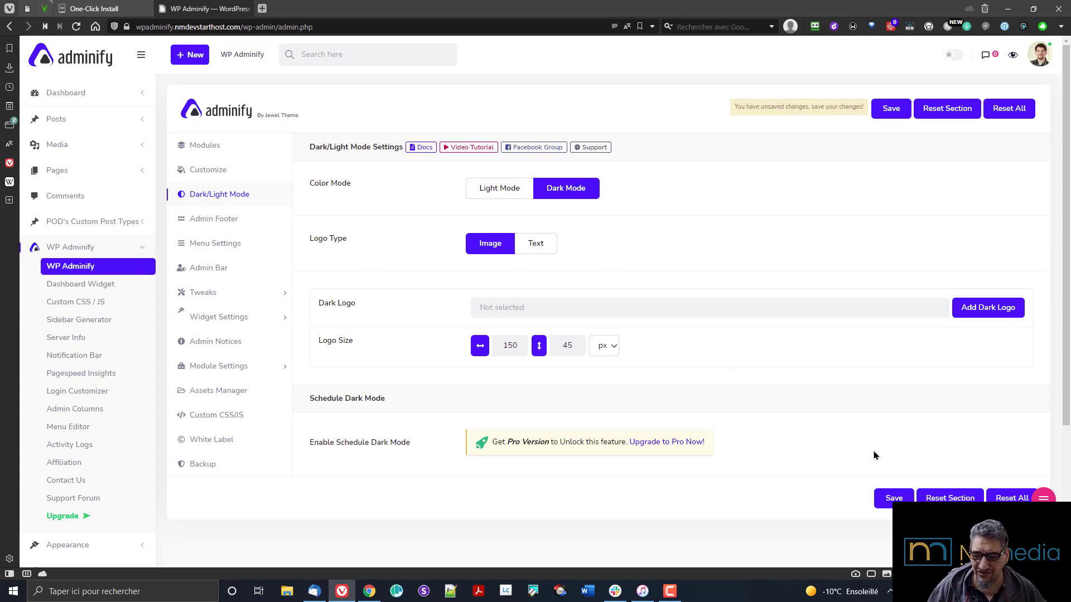
pyautogui.click(893, 497)
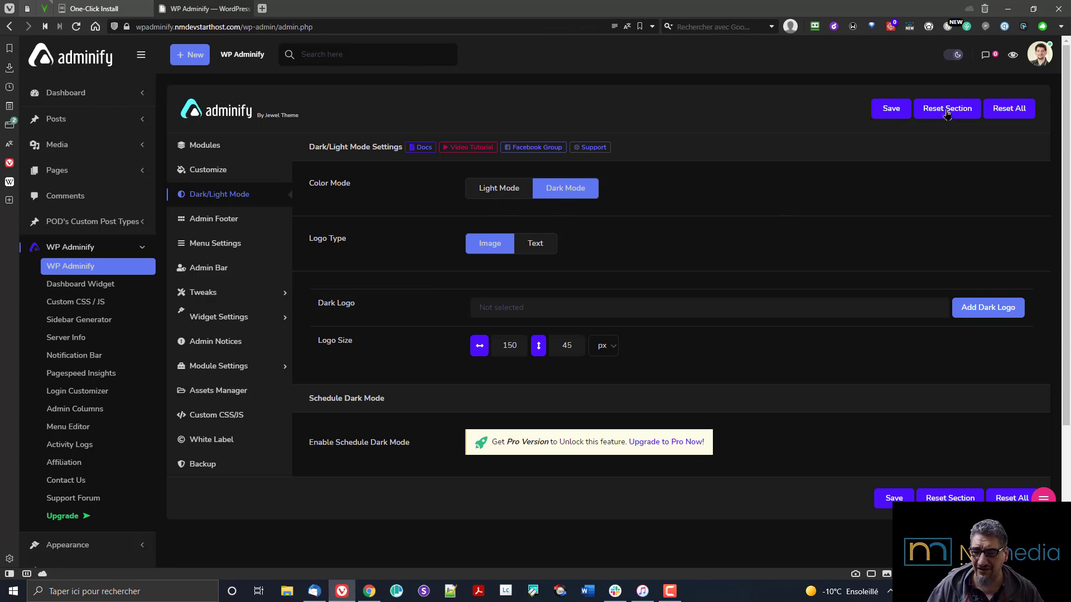
pyautogui.click(510, 187)
pyautogui.click(877, 495)
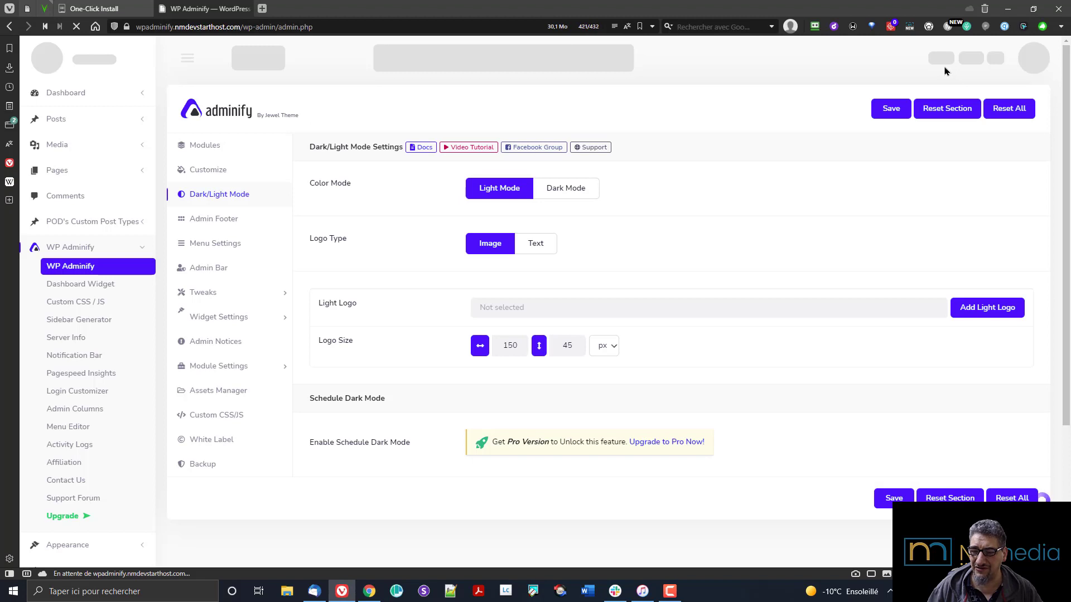
# Toggle the admin interface between dark and light display to preview both, ending in light mode
pyautogui.click(955, 59)
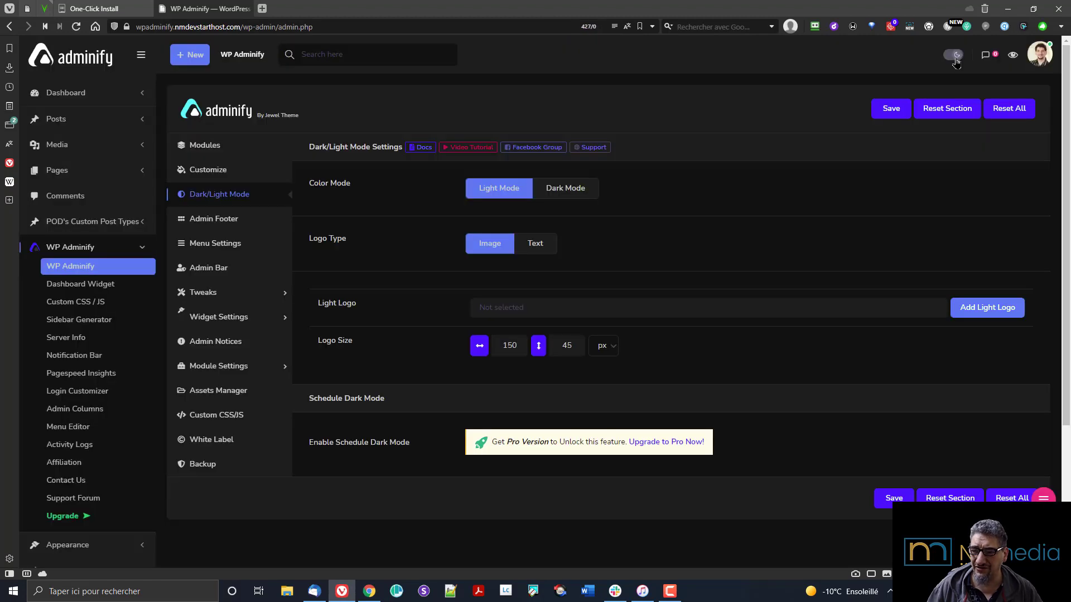
pyautogui.click(951, 59)
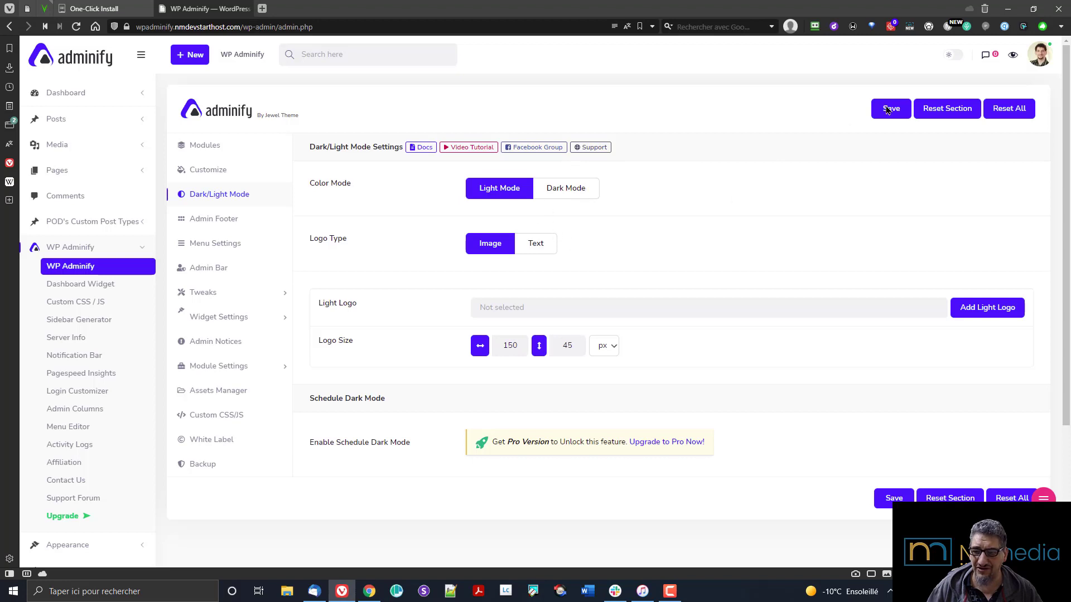
pyautogui.click(955, 59)
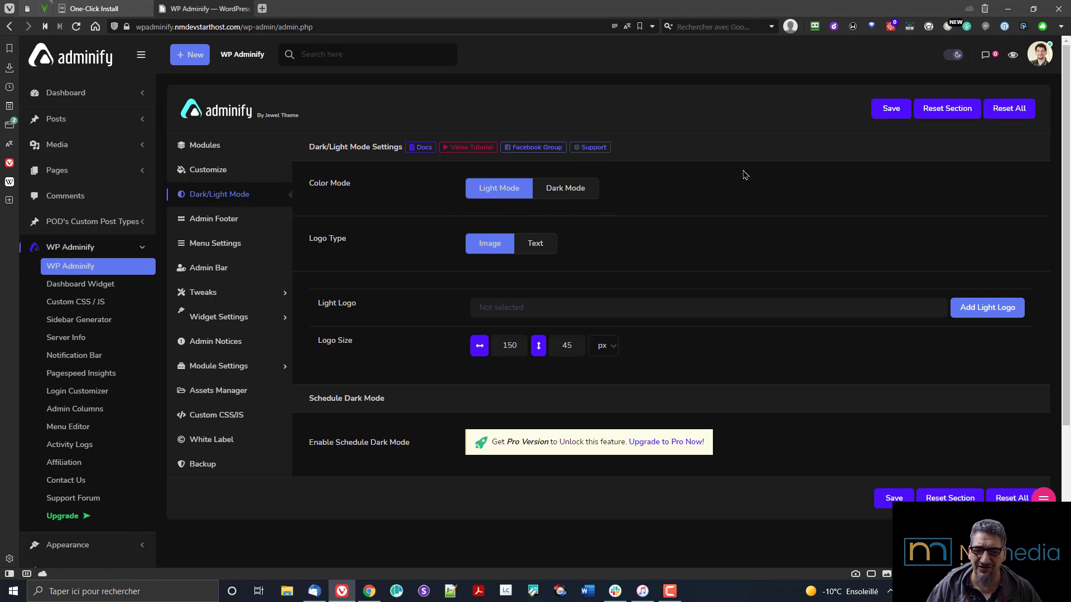
pyautogui.click(951, 55)
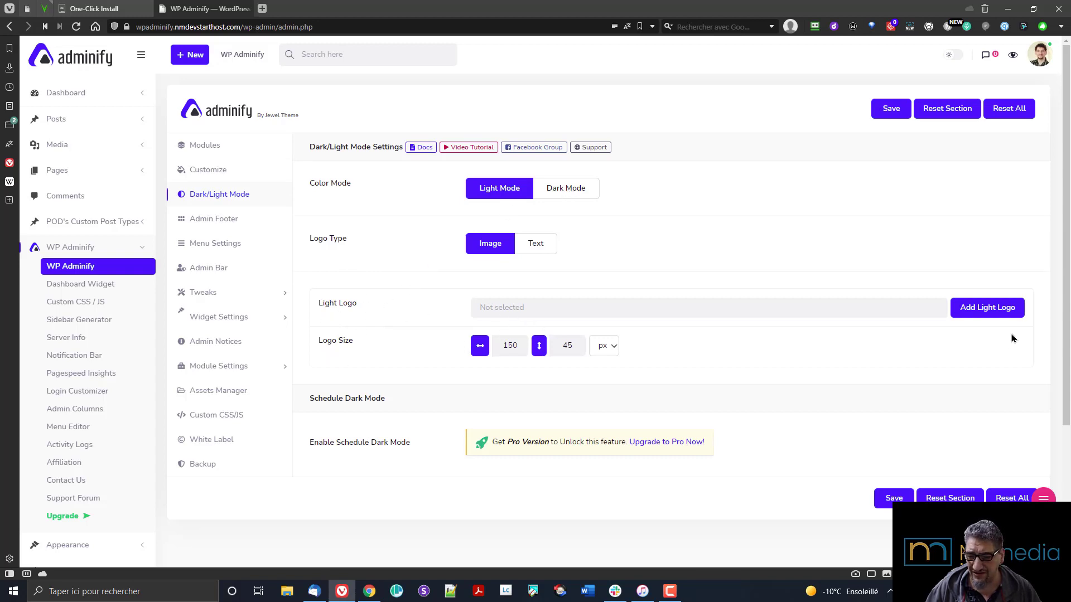
# Upload Logo Nelmedia - H@0,1x.png as the Light Logo, save the settings and reload the page
pyautogui.click(998, 312)
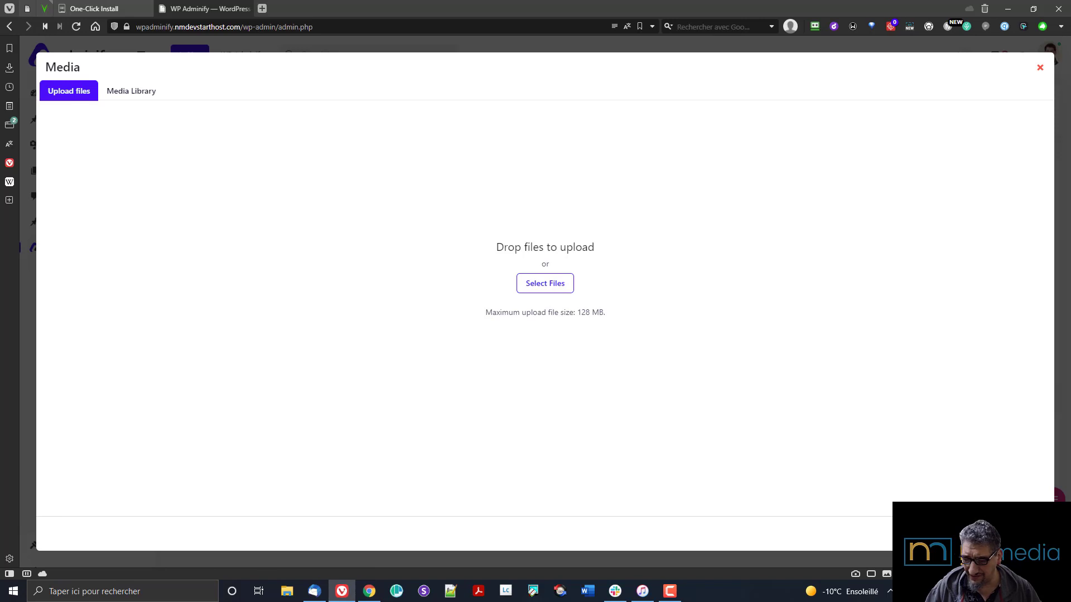
pyautogui.press('super+e')
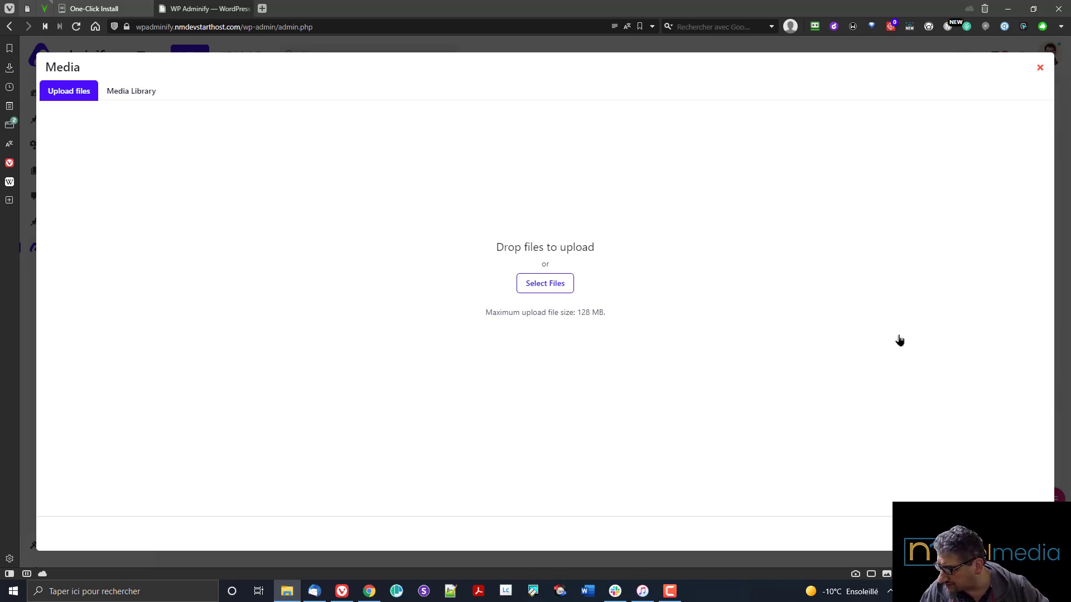
pyautogui.moveTo(588, 291); pyautogui.dragTo(752, 335)
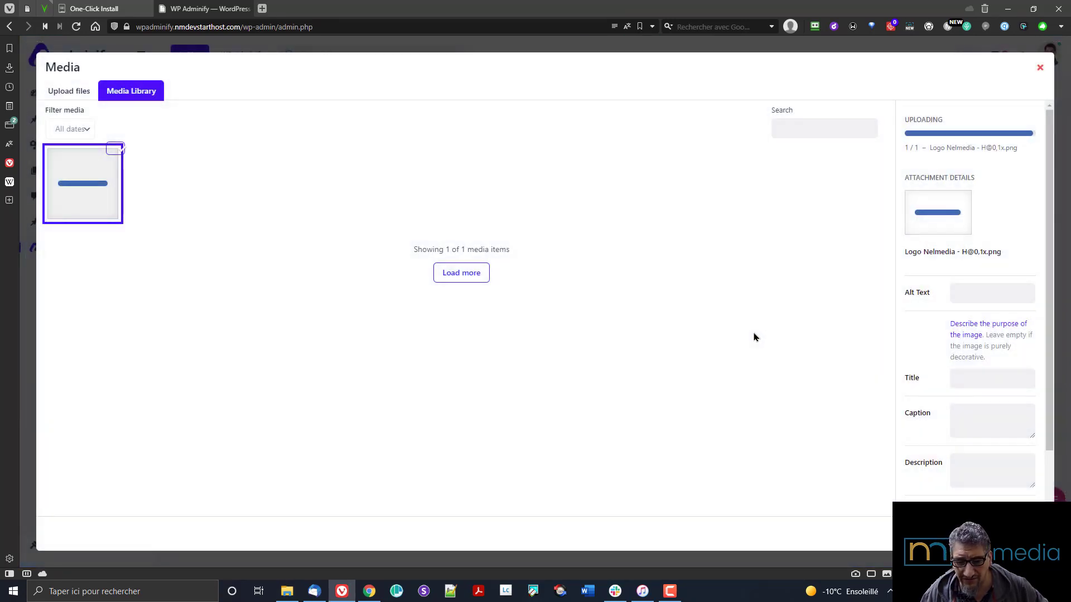
pyautogui.click(972, 294)
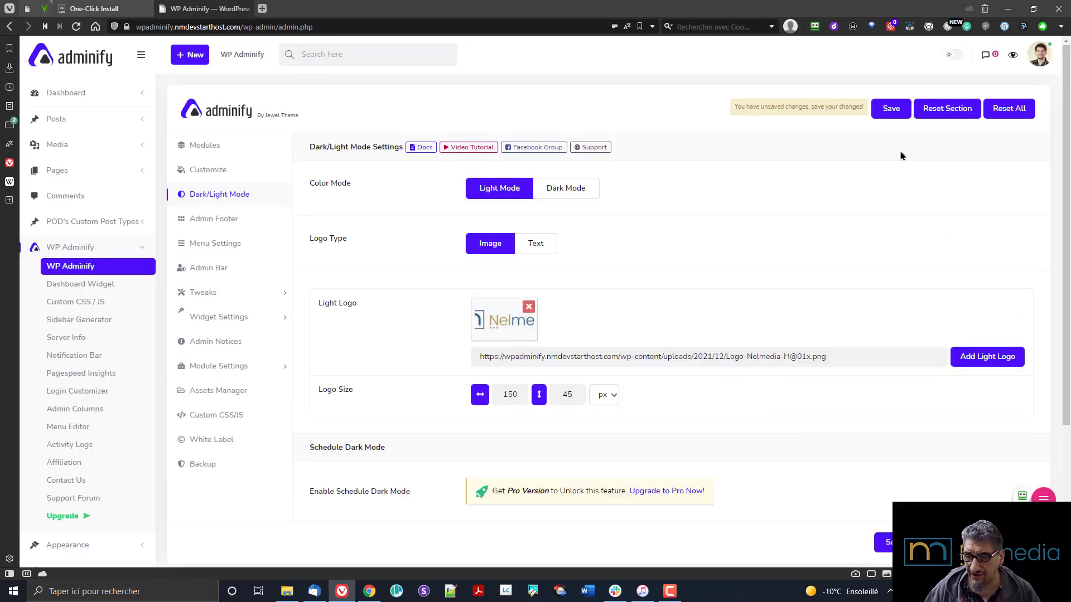
pyautogui.click(891, 108)
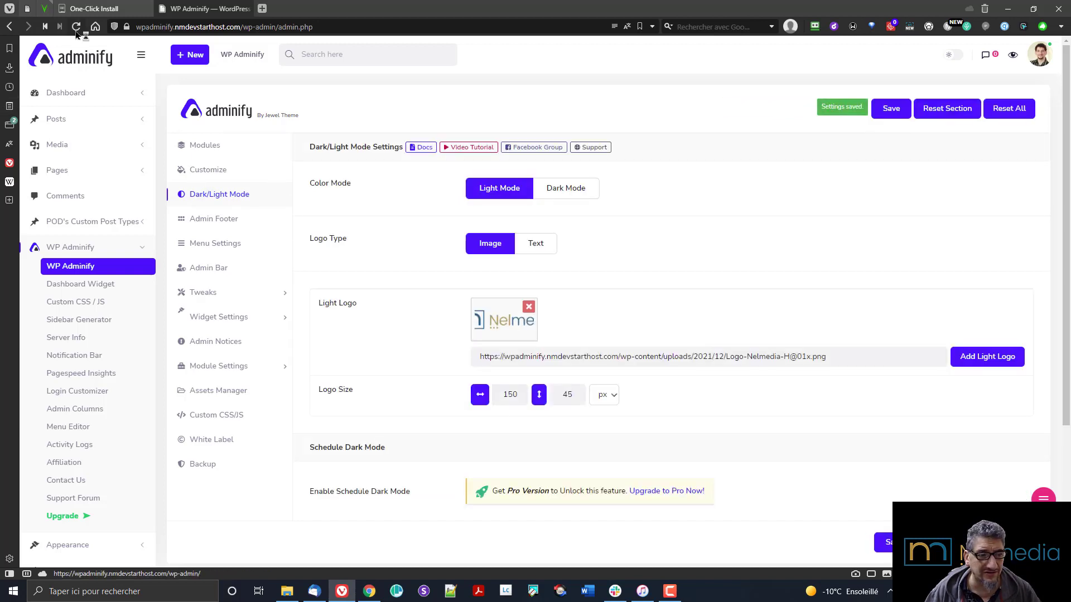
pyautogui.click(246, 244)
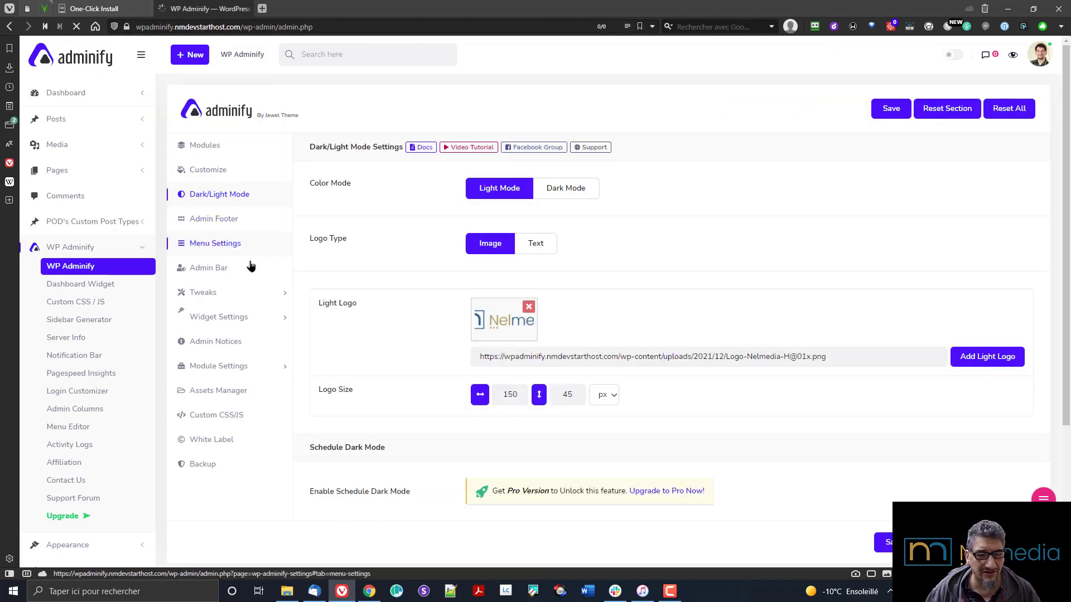
pyautogui.click(254, 325)
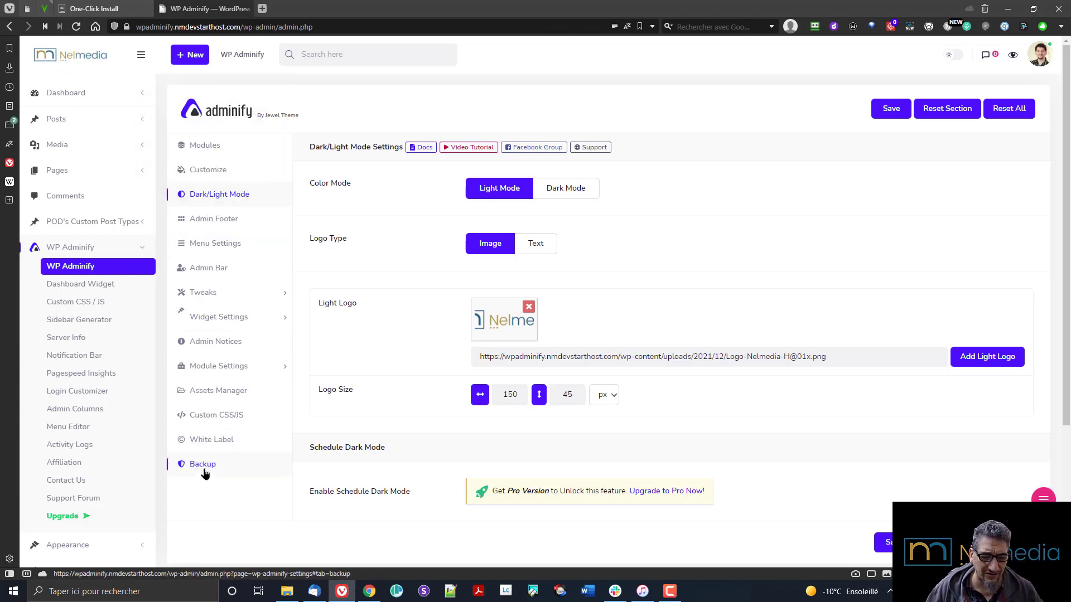
# Open the White Label settings and examine the note about which plans include white labeling
pyautogui.click(206, 445)
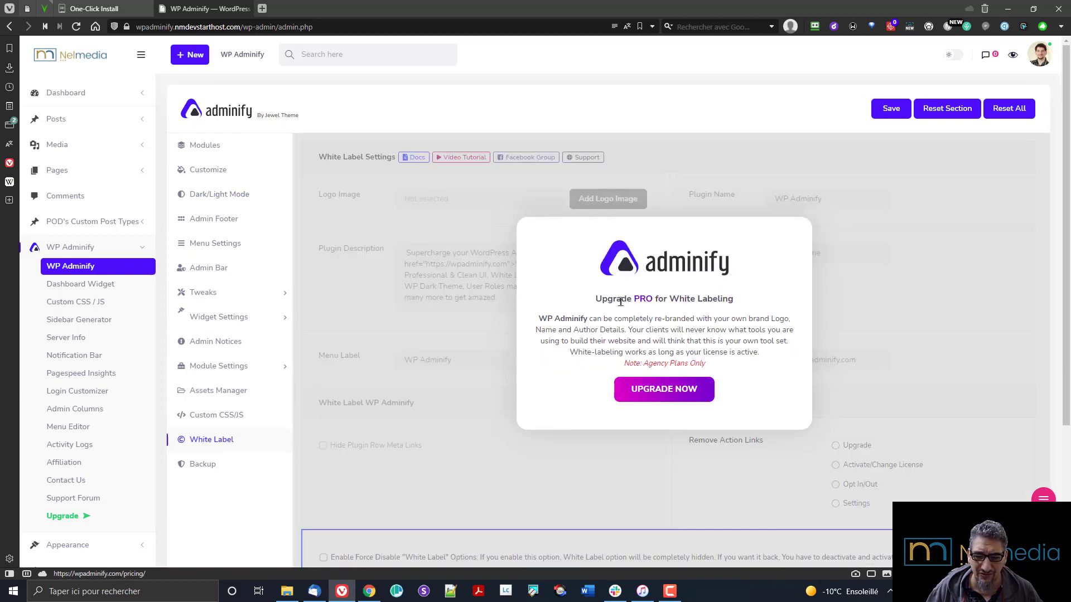
pyautogui.moveTo(707, 365); pyautogui.dragTo(641, 366)
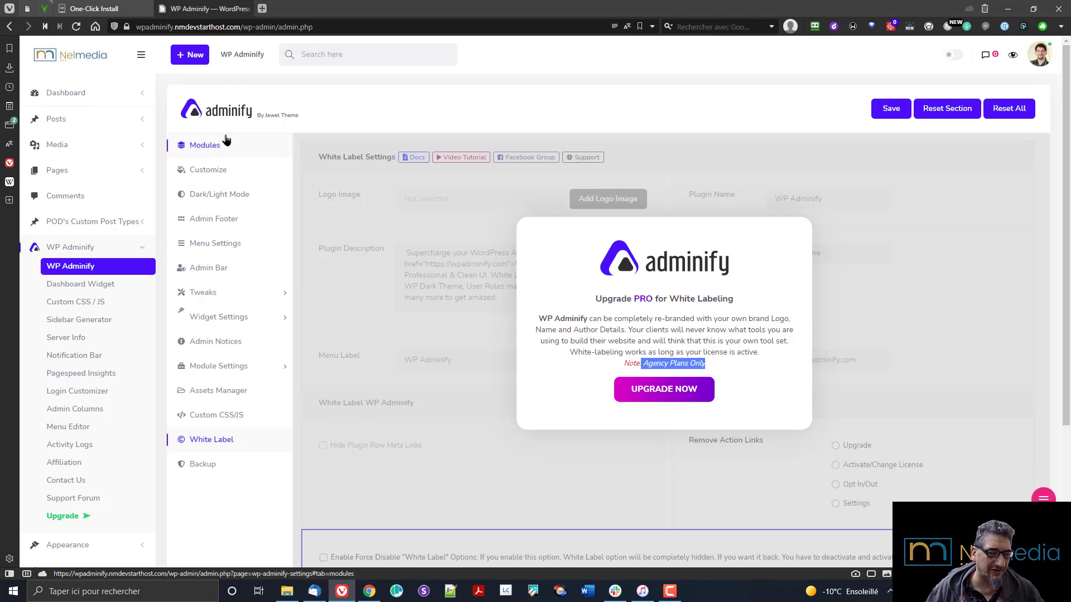
# Switch the admin interface to dark mode from the Dark/Light Mode settings and examine the Modules list in it
pyautogui.click(220, 194)
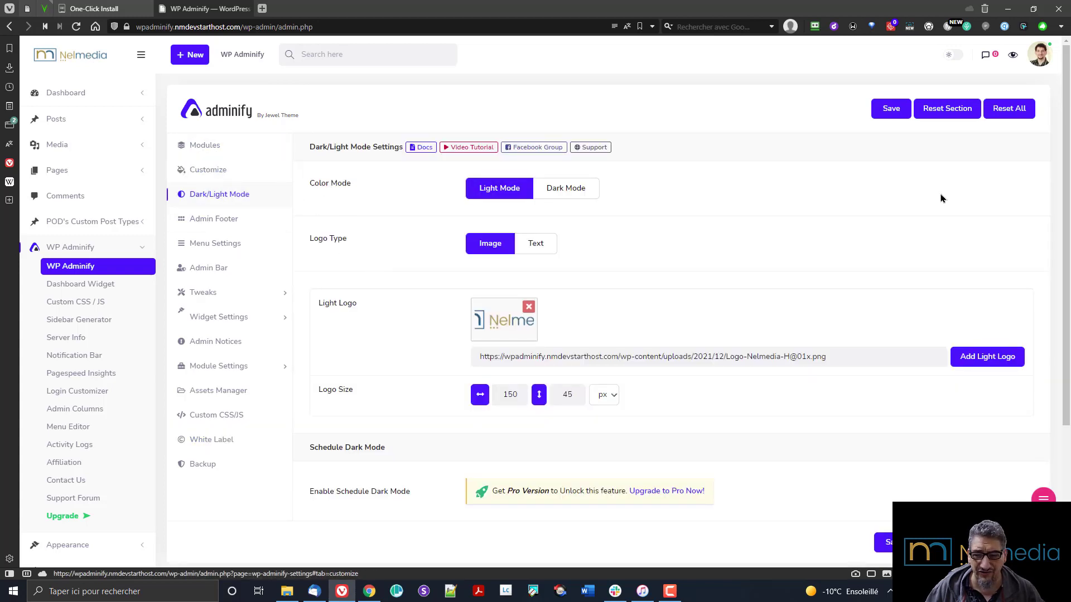
pyautogui.click(953, 54)
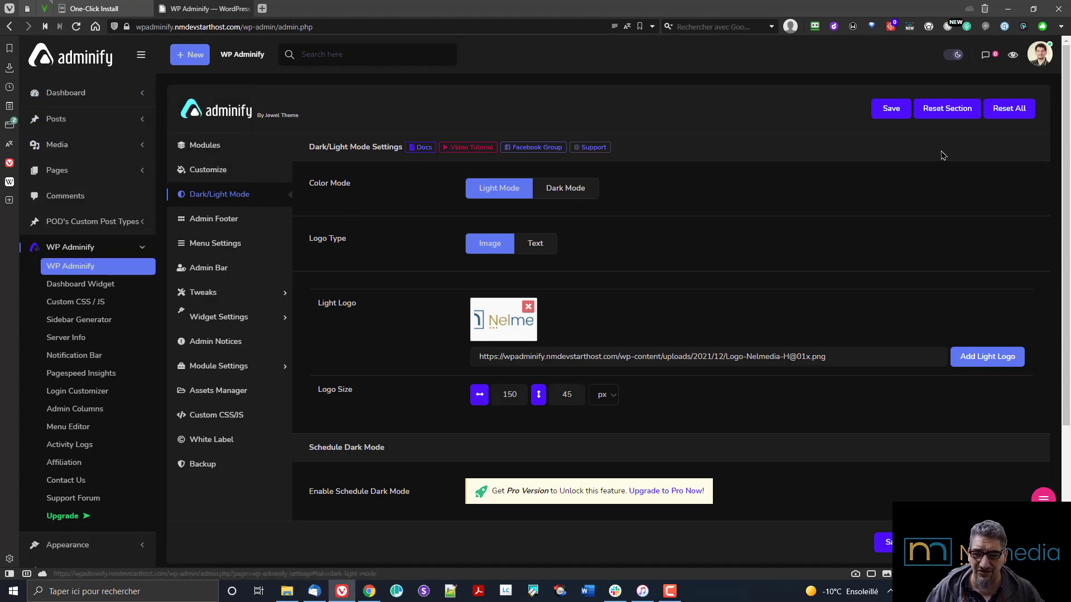
pyautogui.click(262, 148)
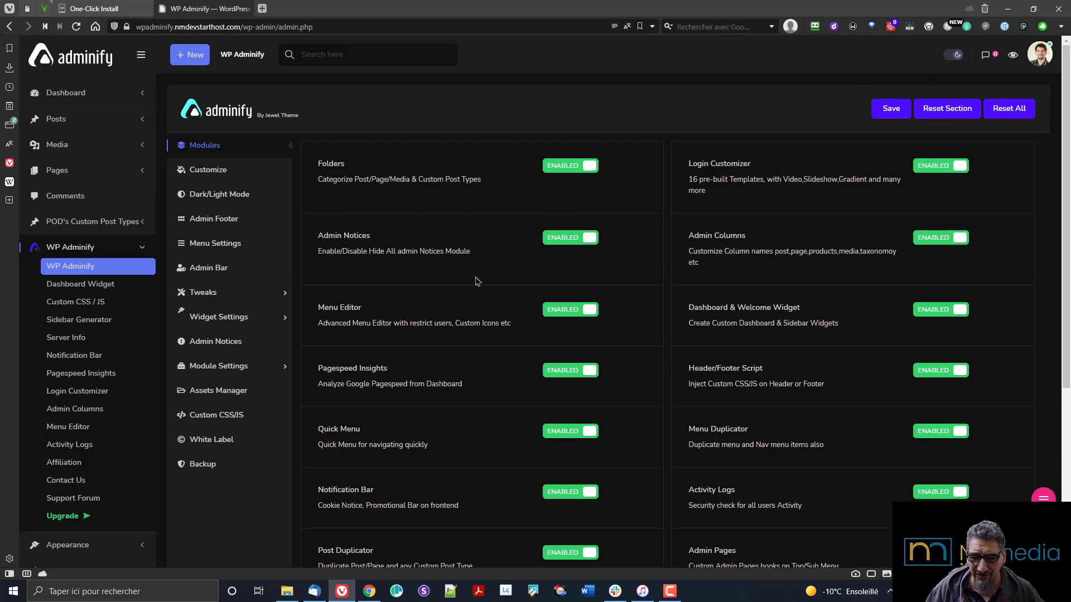
pyautogui.scroll(-3, 477, 282)
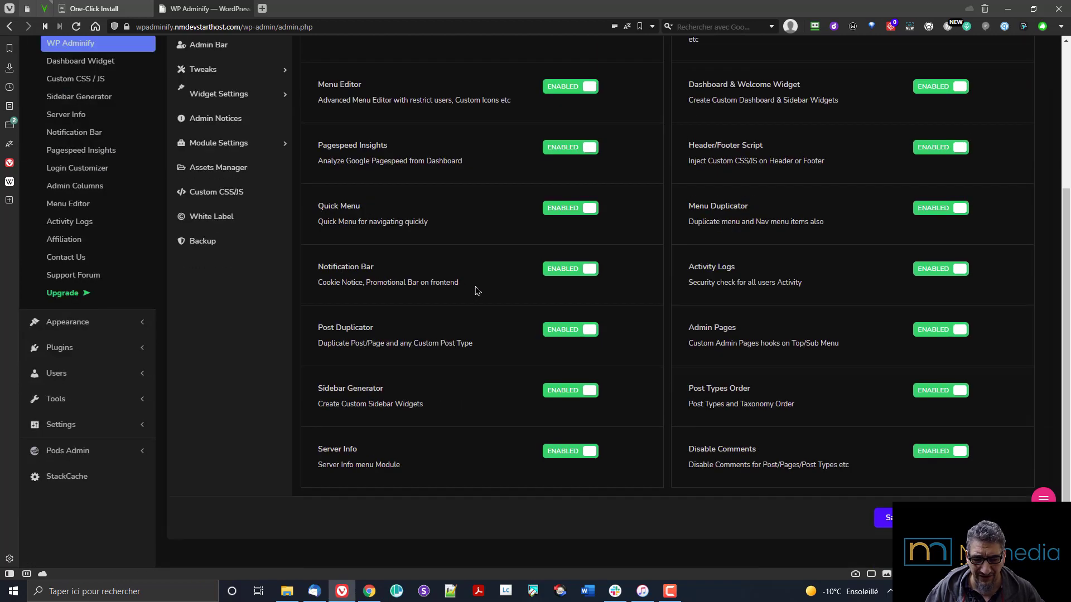
pyautogui.scroll(3, 475, 290)
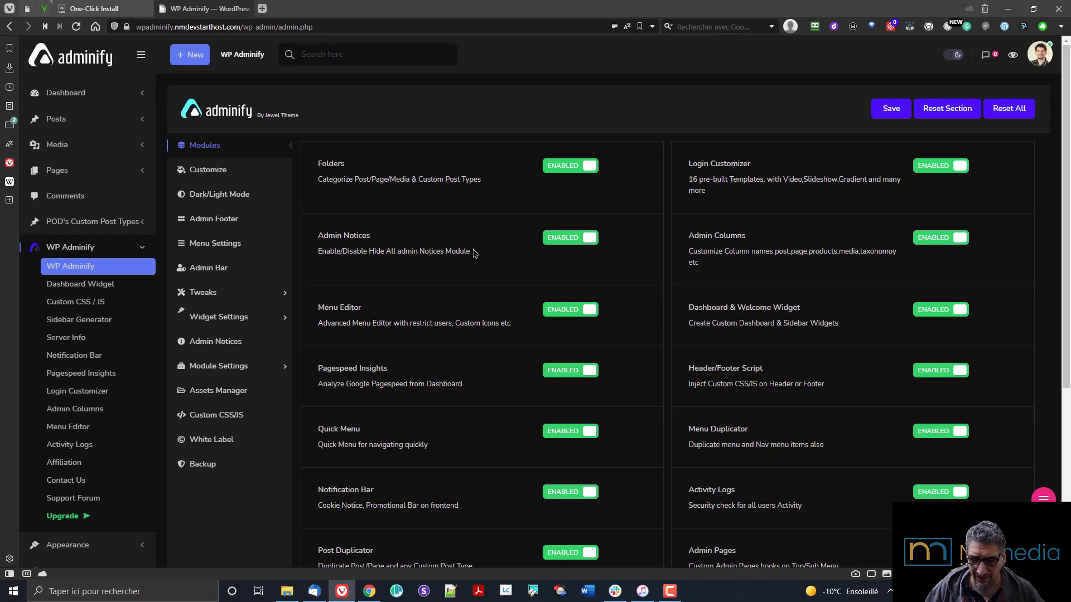
pyautogui.scroll(-3, 473, 252)
pyautogui.scroll(3, 454, 248)
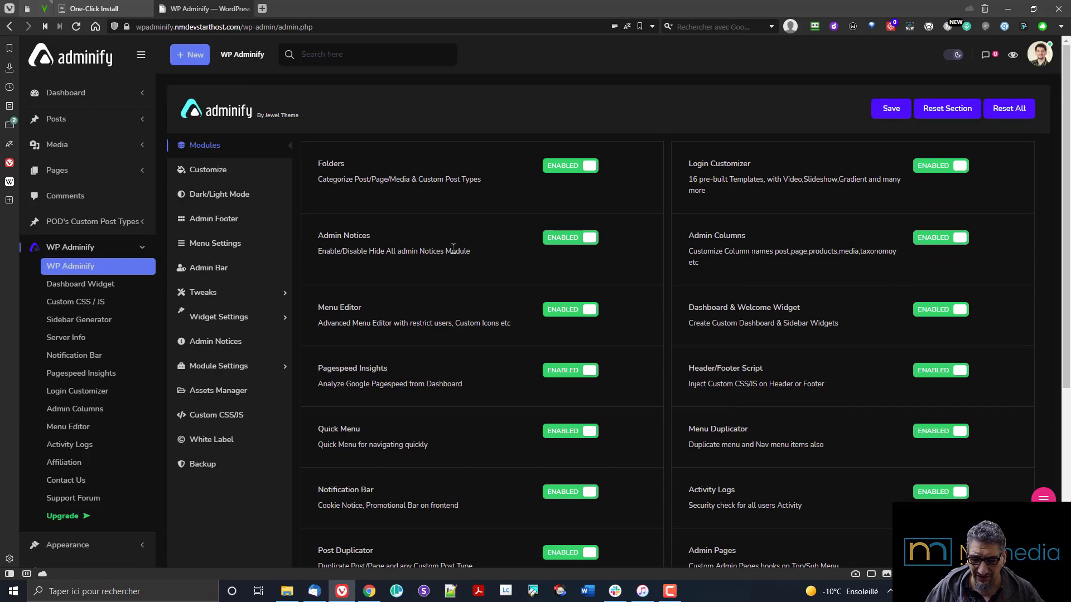
pyautogui.click(215, 194)
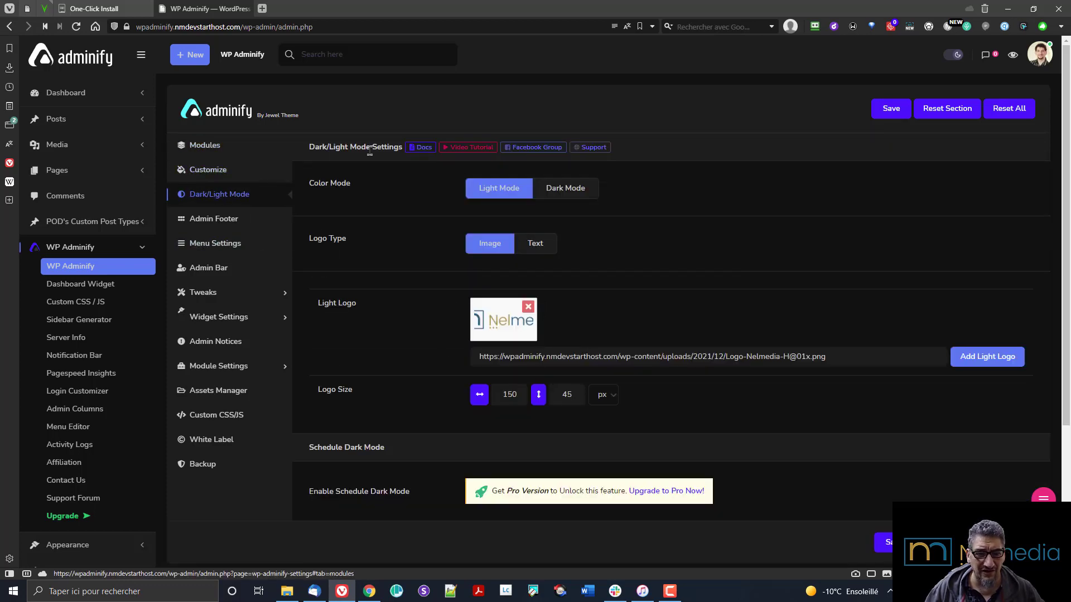
pyautogui.click(587, 191)
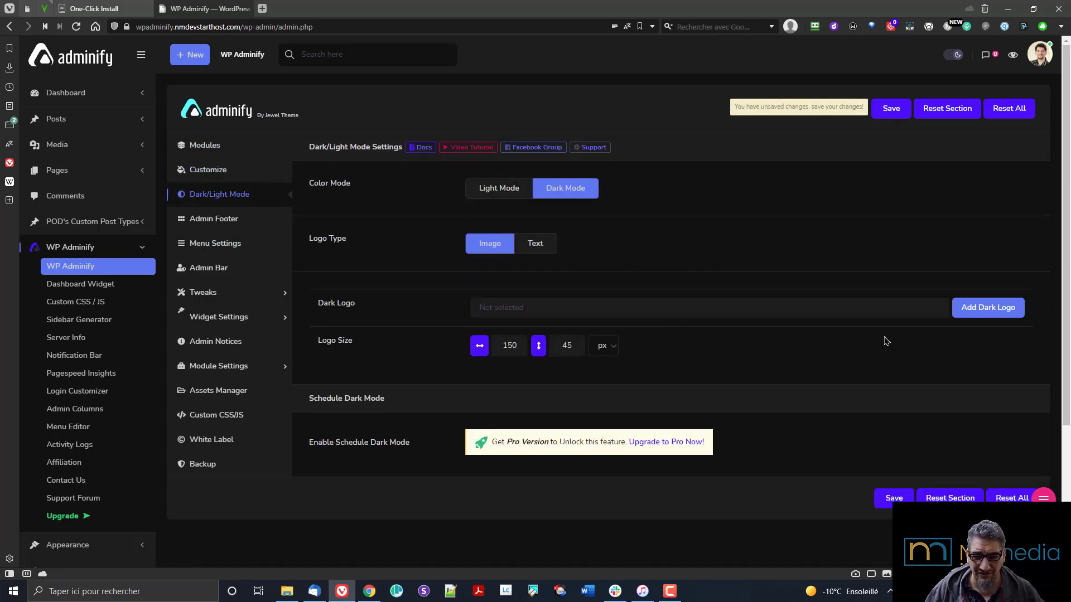
pyautogui.click(963, 310)
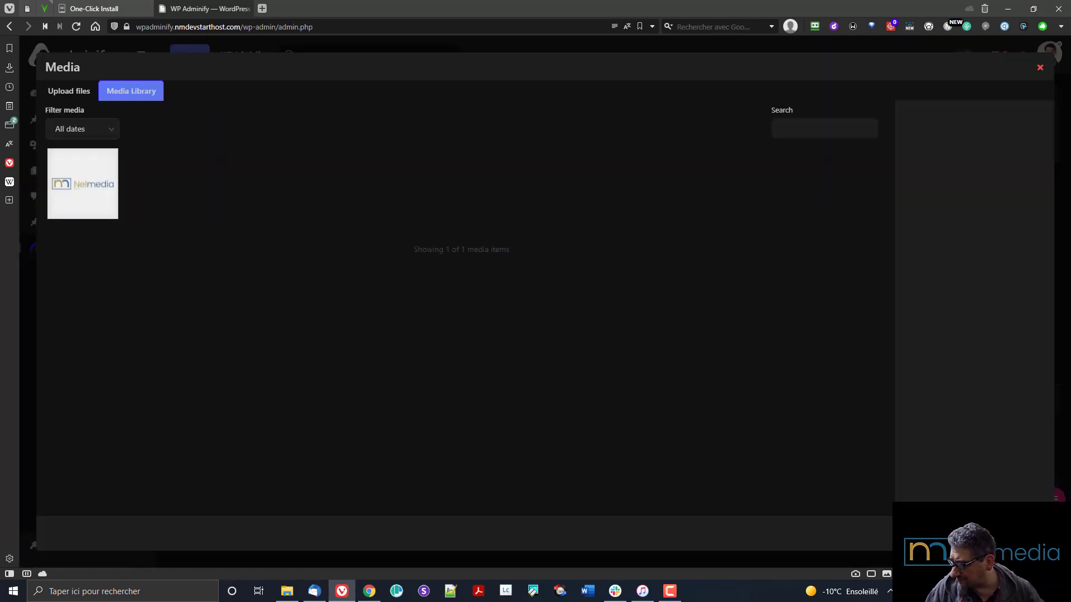
pyautogui.moveTo(894, 371); pyautogui.dragTo(617, 373)
pyautogui.moveTo(680, 421); pyautogui.dragTo(698, 419)
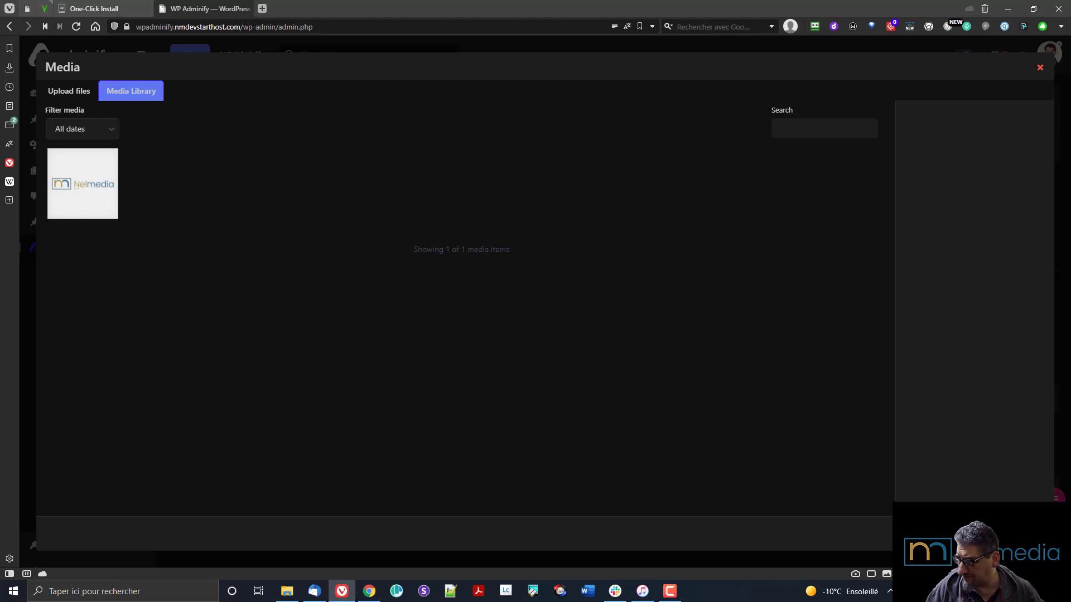
pyautogui.moveTo(629, 396); pyautogui.dragTo(577, 395)
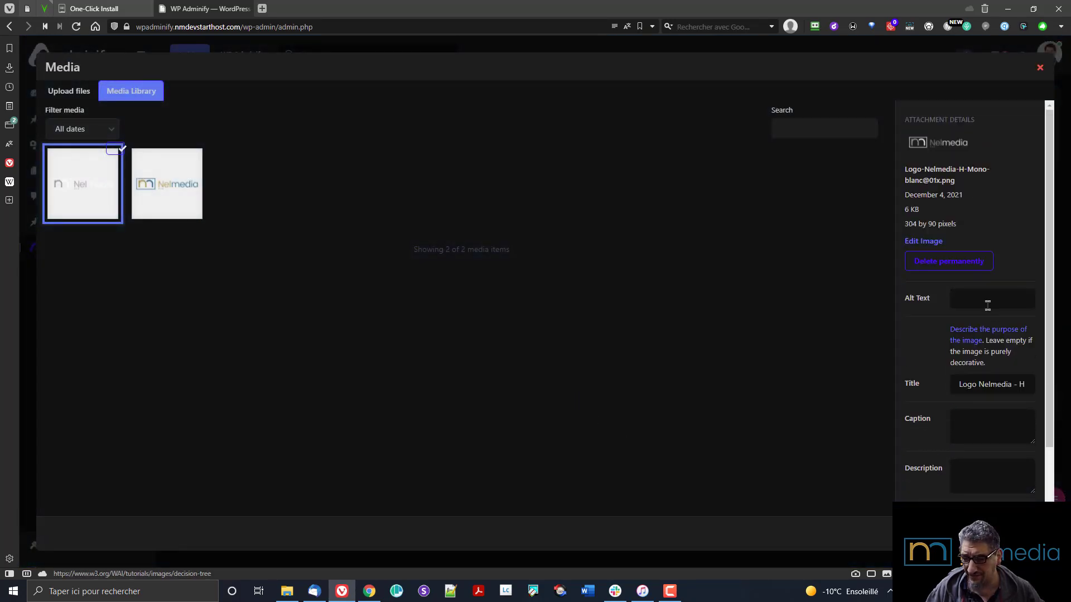
pyautogui.click(1017, 534)
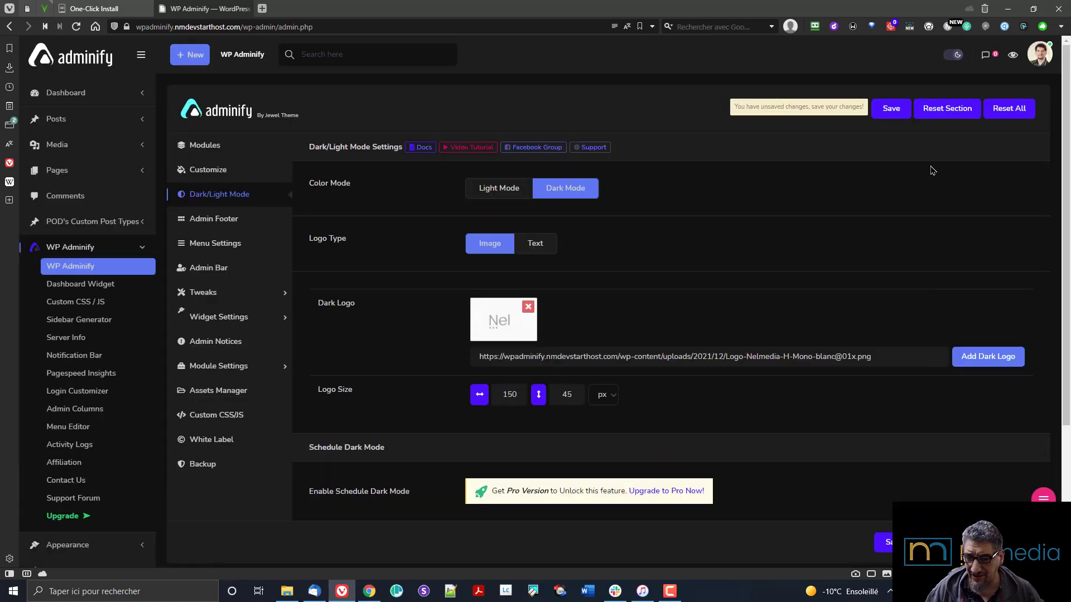
pyautogui.click(892, 108)
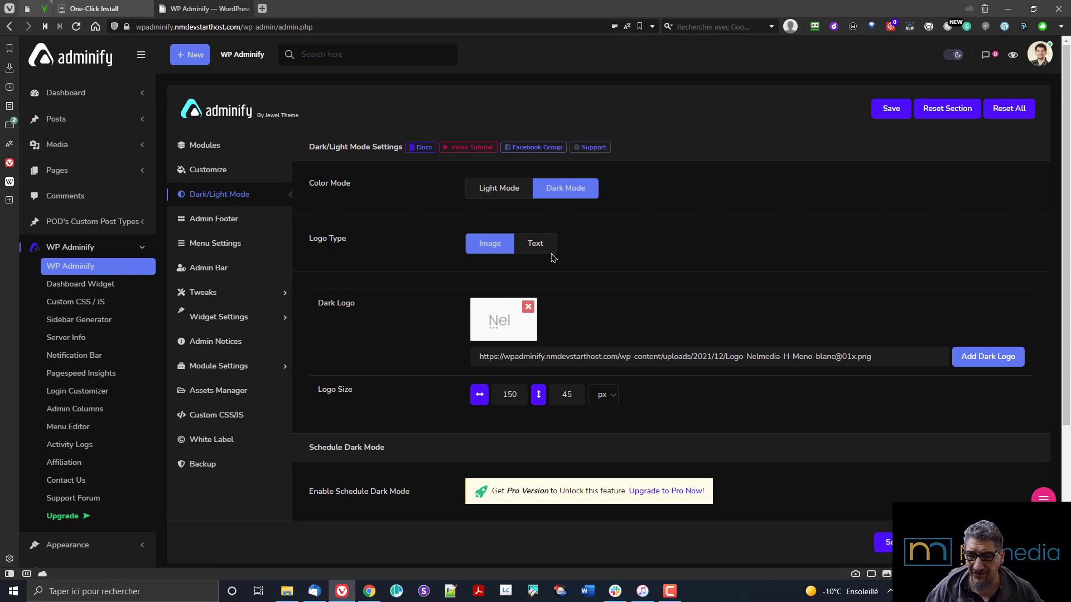
pyautogui.click(77, 27)
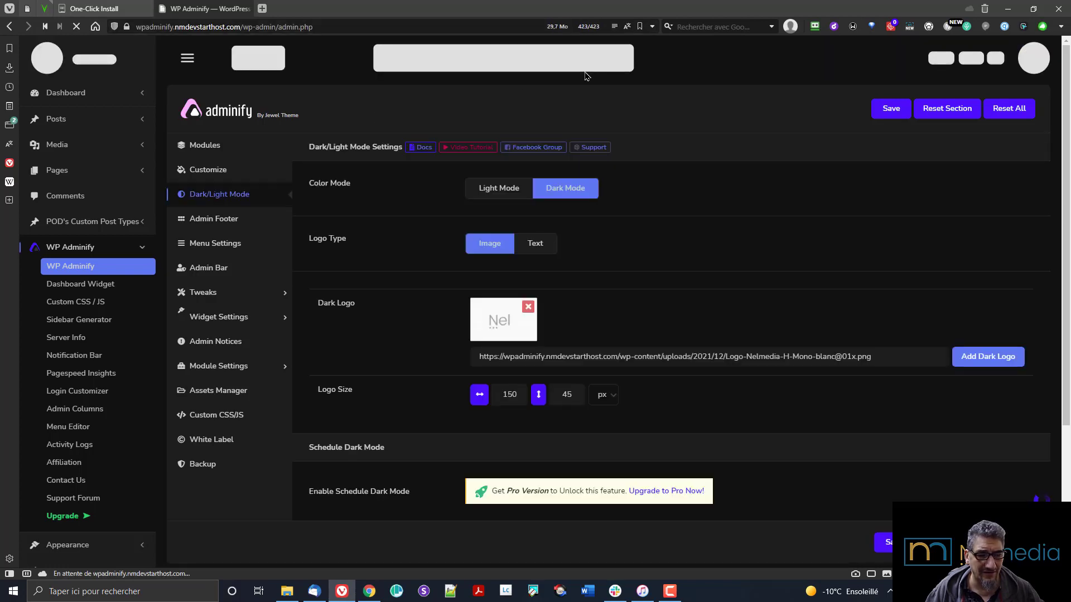
pyautogui.moveTo(91, 84)
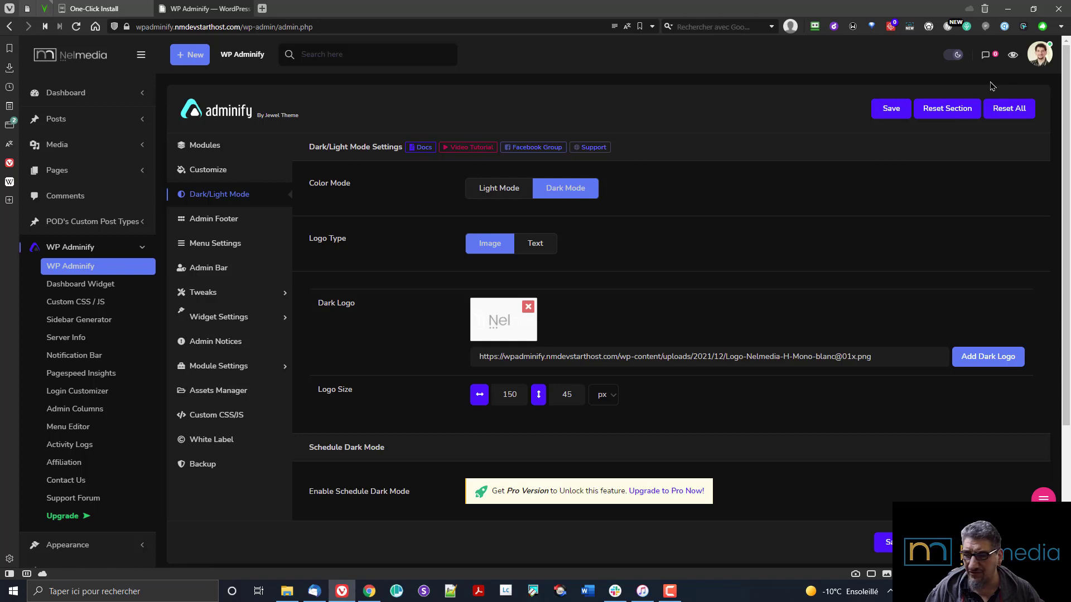
# Toggle the admin interface between light and dark display to compare the two logos, ending in dark mode
pyautogui.click(953, 56)
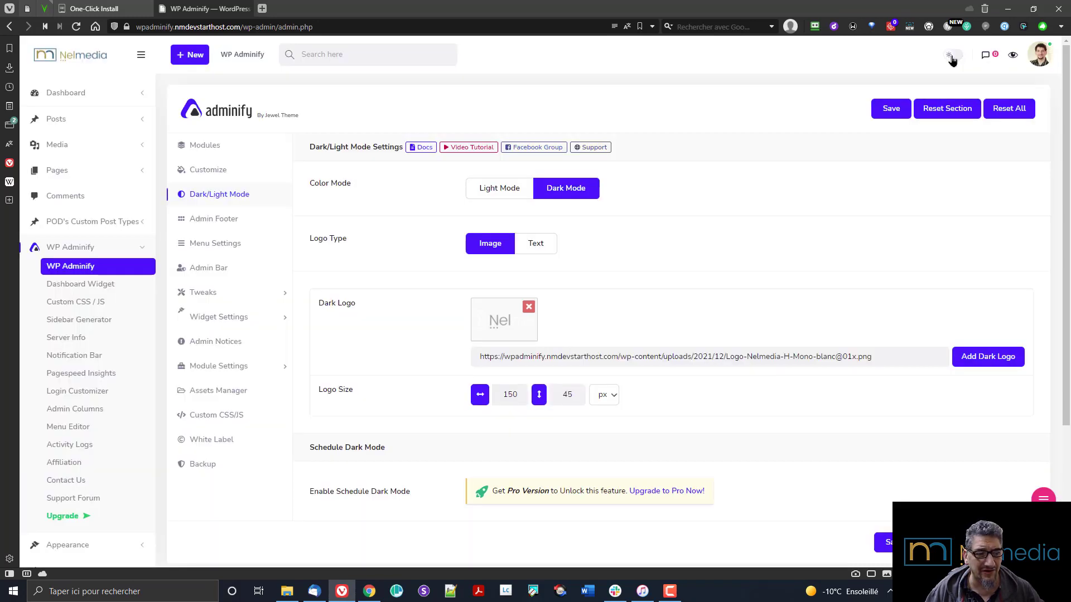
pyautogui.click(952, 58)
pyautogui.click(953, 58)
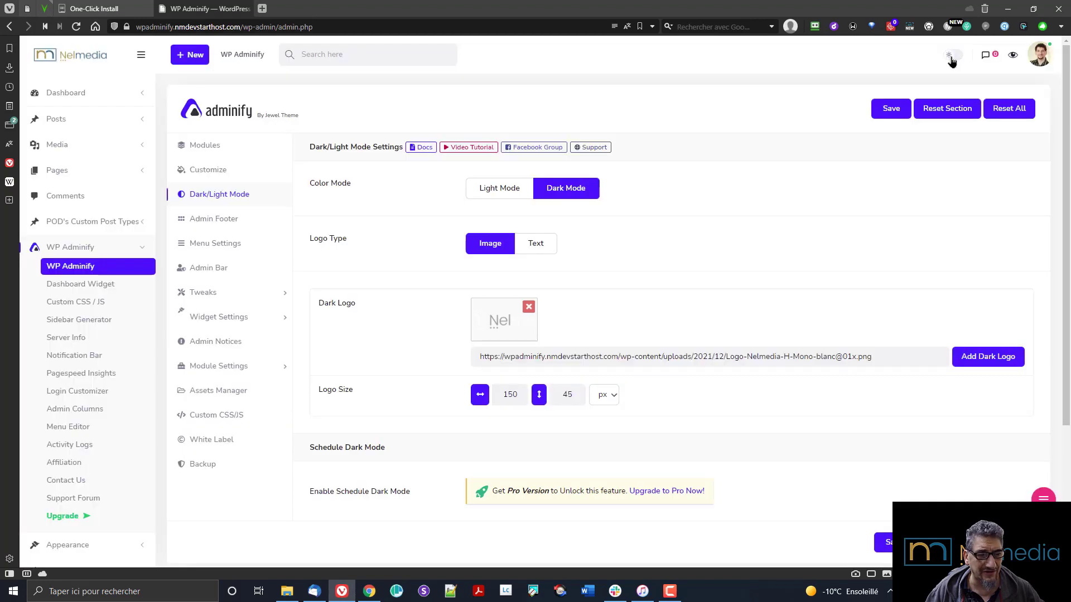
pyautogui.click(951, 59)
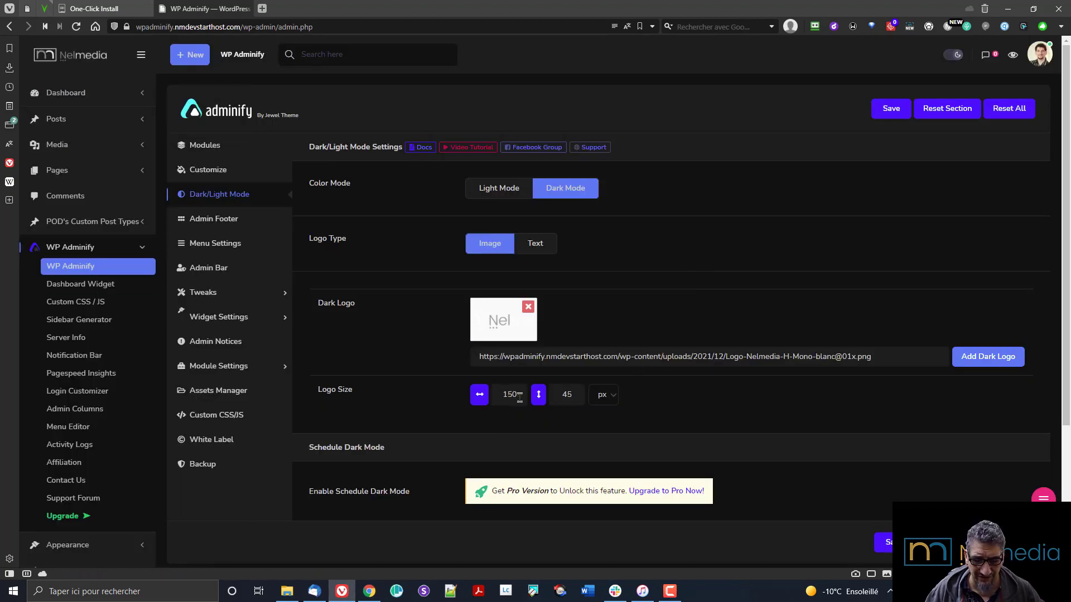
# Set the Dark Logo's size to 304 by 90 px and save the settings
pyautogui.moveTo(519, 395); pyautogui.dragTo(463, 408)
pyautogui.write('304')
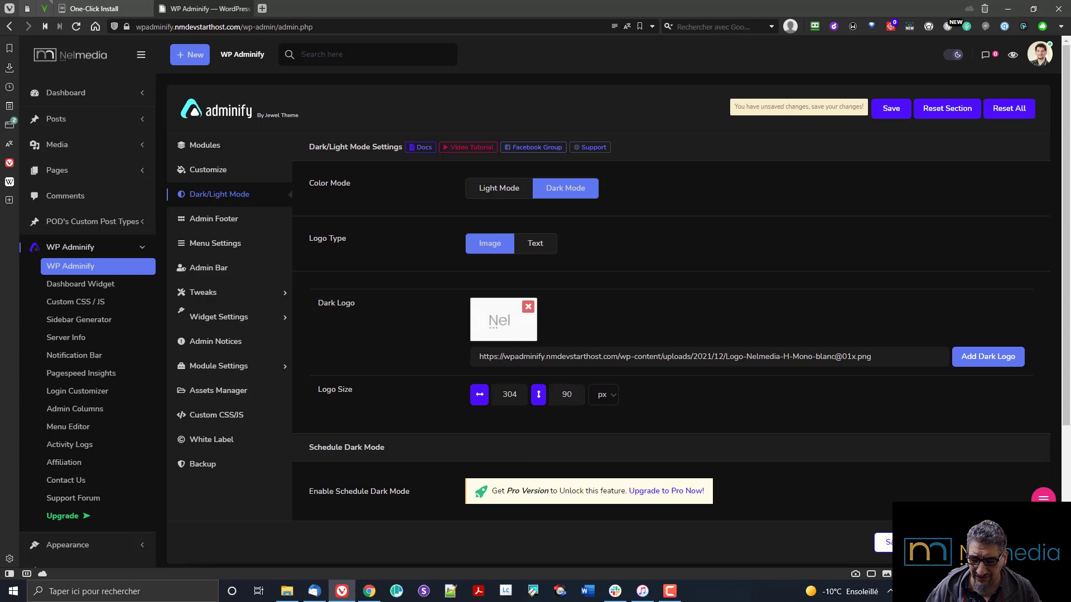
pyautogui.click(886, 542)
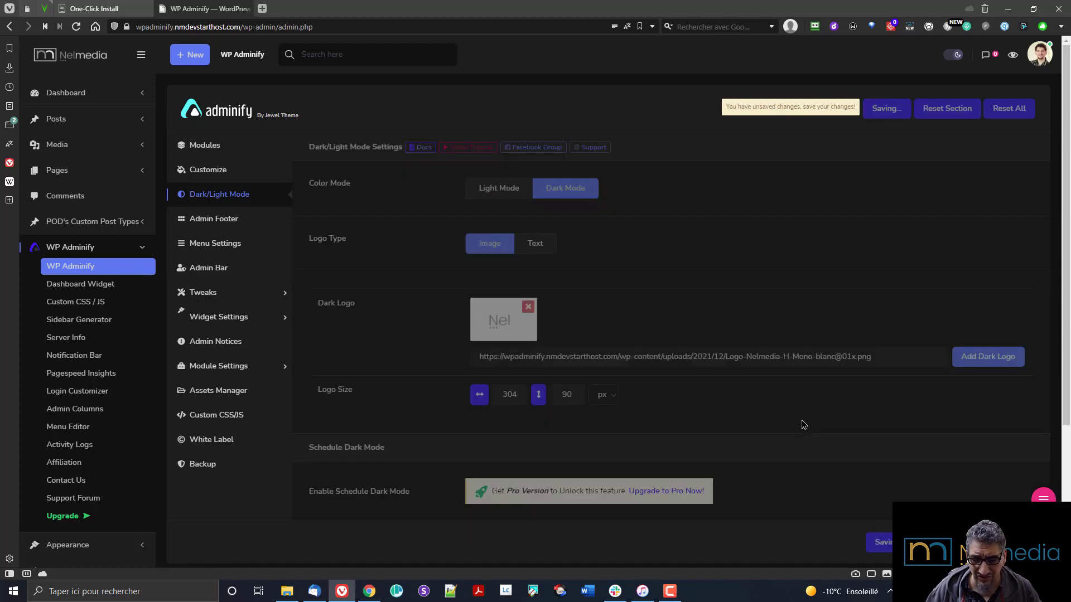
# For Light Mode, set the Light Logo's size to 304 by 90 px and save the settings
pyautogui.click(503, 196)
pyautogui.moveTo(502, 392); pyautogui.dragTo(525, 395)
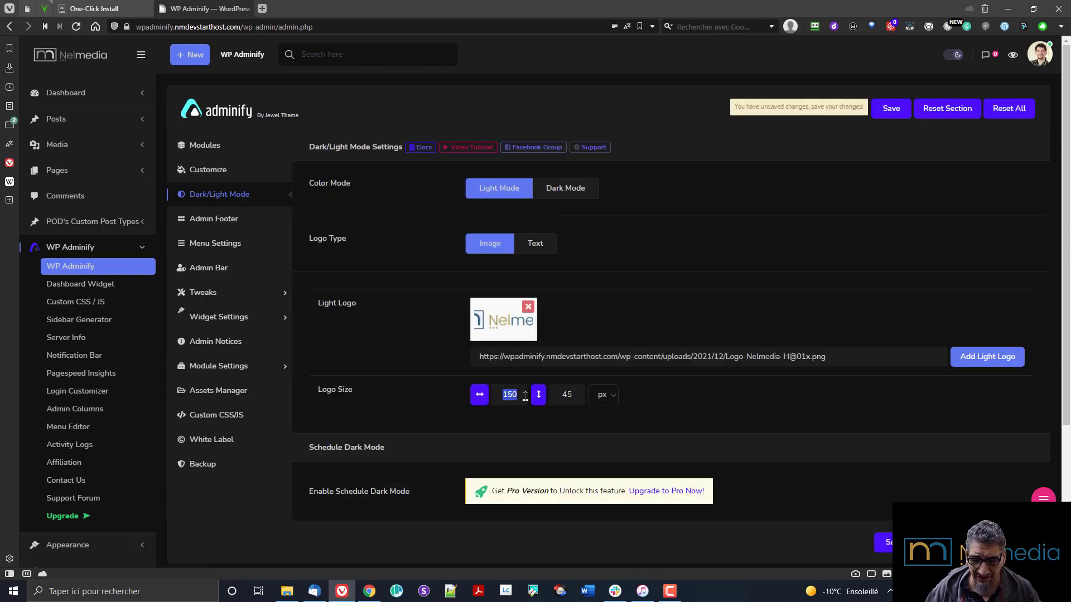
pyautogui.write('304')
pyautogui.press('Tab')
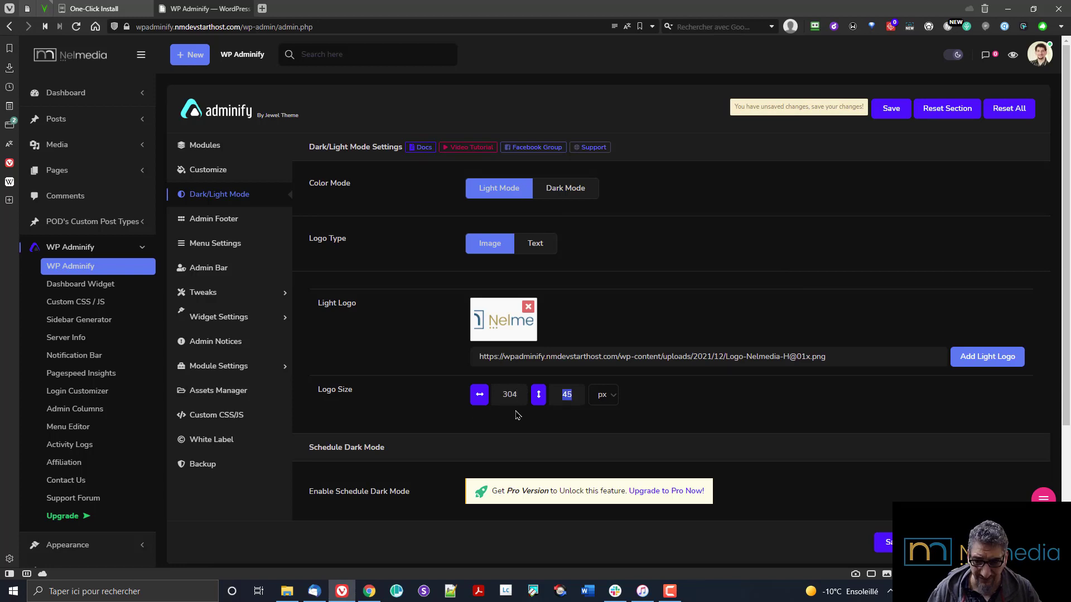
pyautogui.write('90')
pyautogui.click(887, 542)
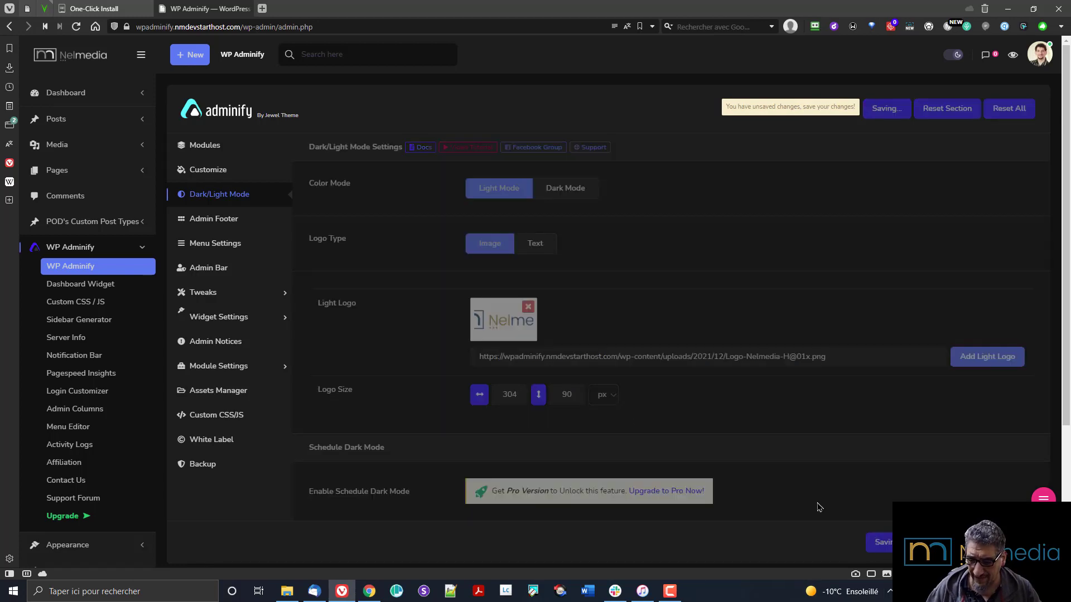
# Switch the admin interface to light display, reload the page and review the Dark/Light Mode settings, including Schedule Dark Mode
pyautogui.click(950, 56)
pyautogui.click(77, 27)
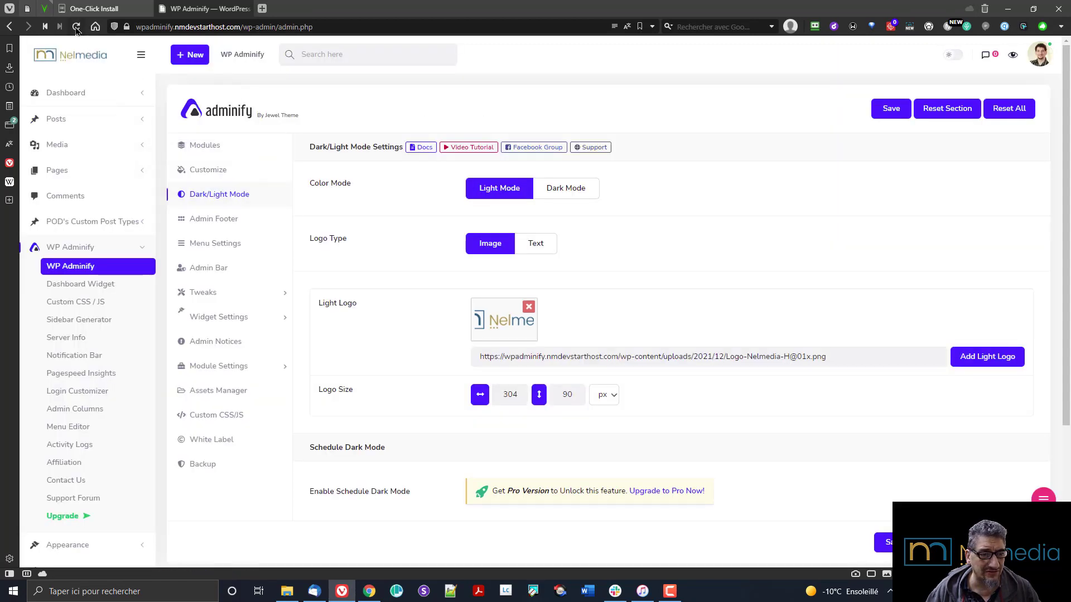
pyautogui.click(225, 220)
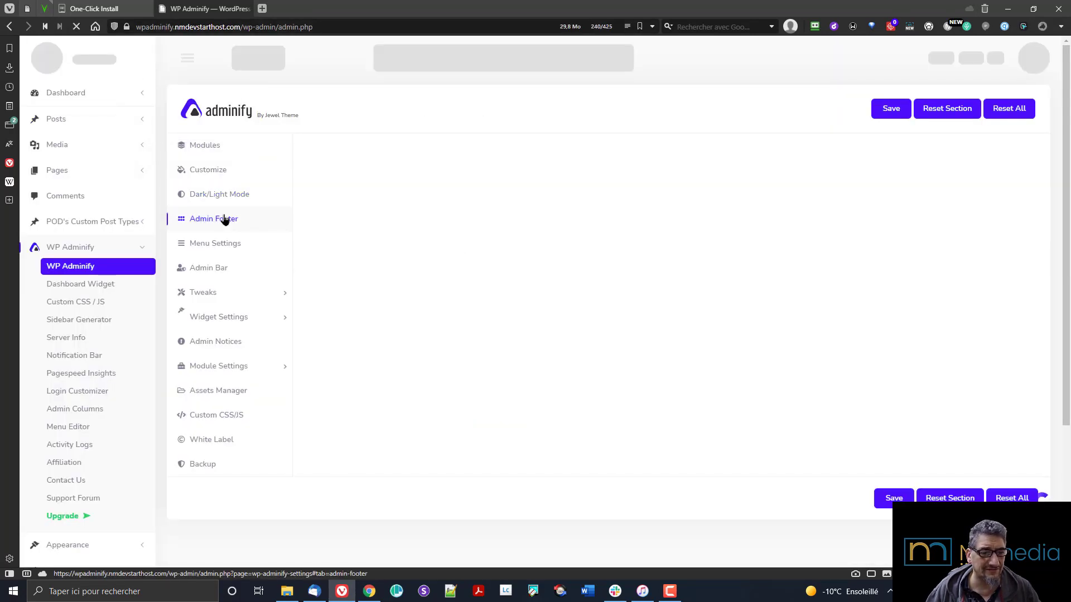
pyautogui.click(170, 193)
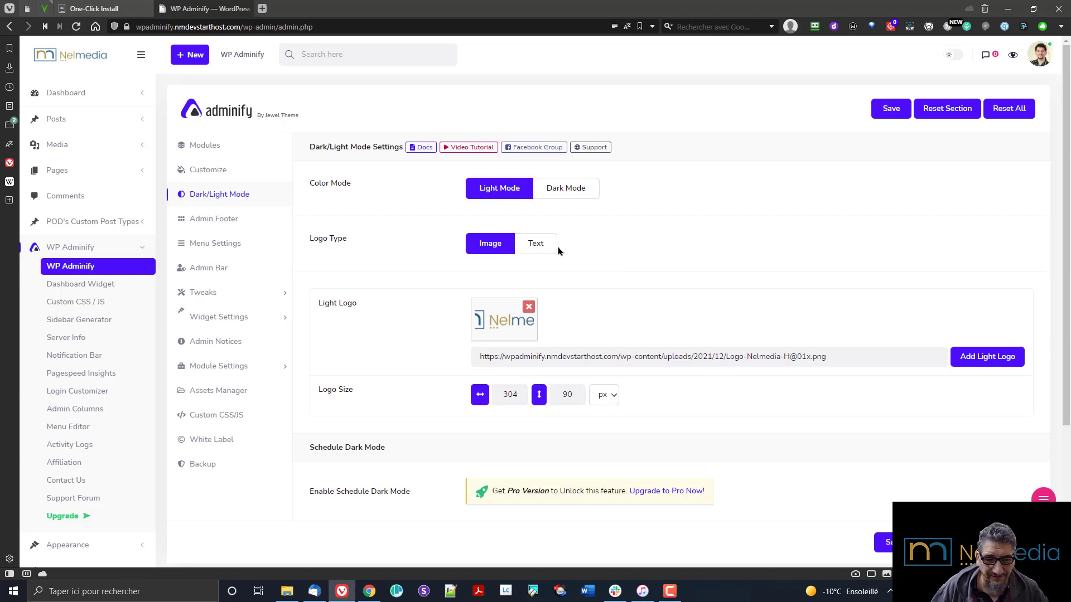
pyautogui.scroll(-2, 480, 396)
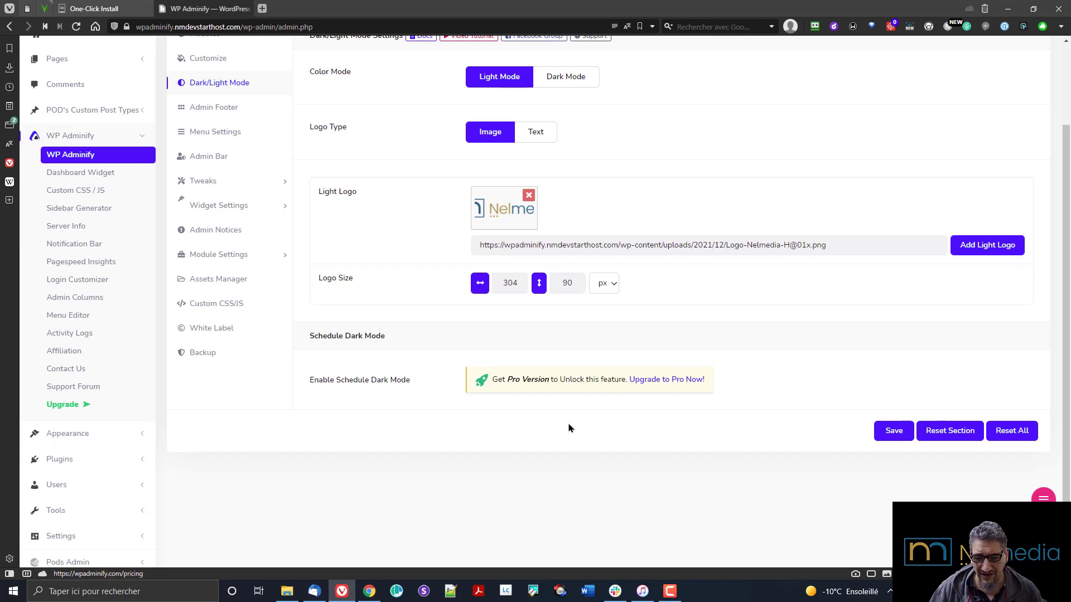
pyautogui.scroll(1, 431, 407)
pyautogui.scroll(1, 431, 408)
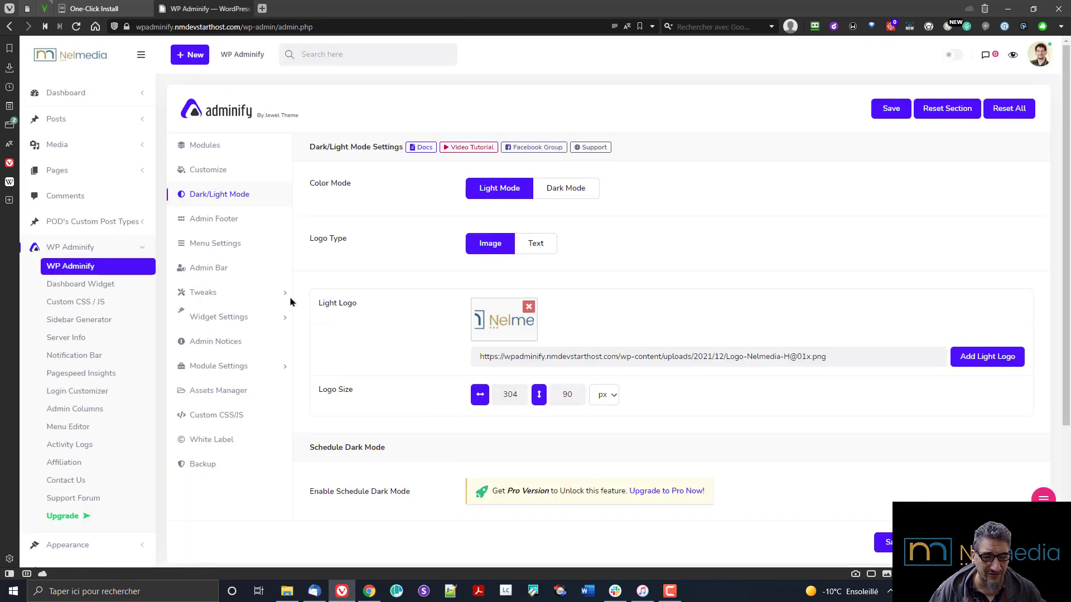
# Open the Admin Footer settings and look through the options from the role selection down to the footer text
pyautogui.click(246, 219)
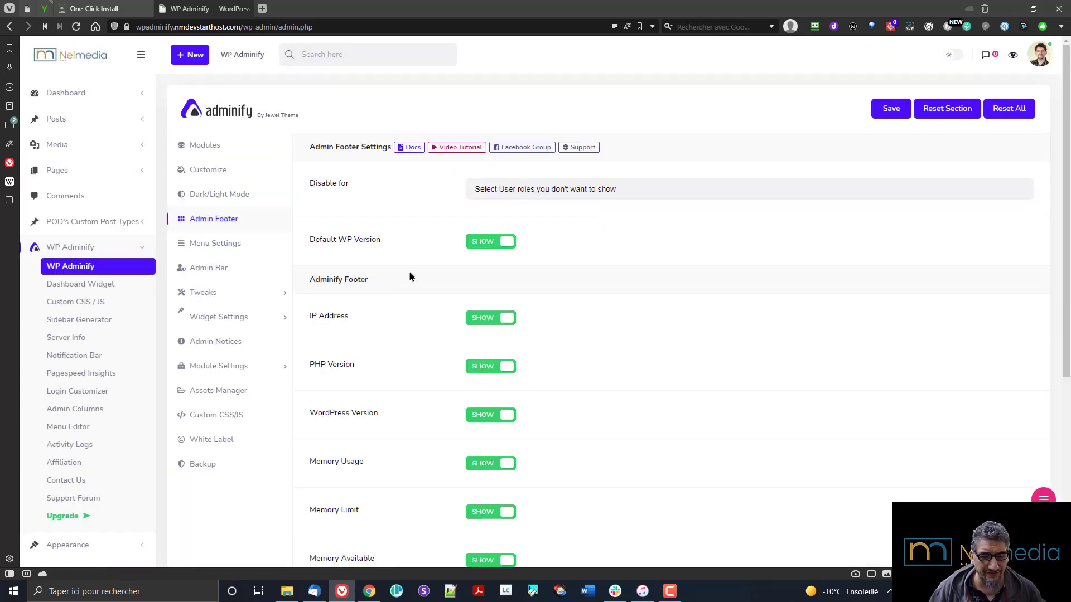
pyautogui.scroll(-5, 404, 447)
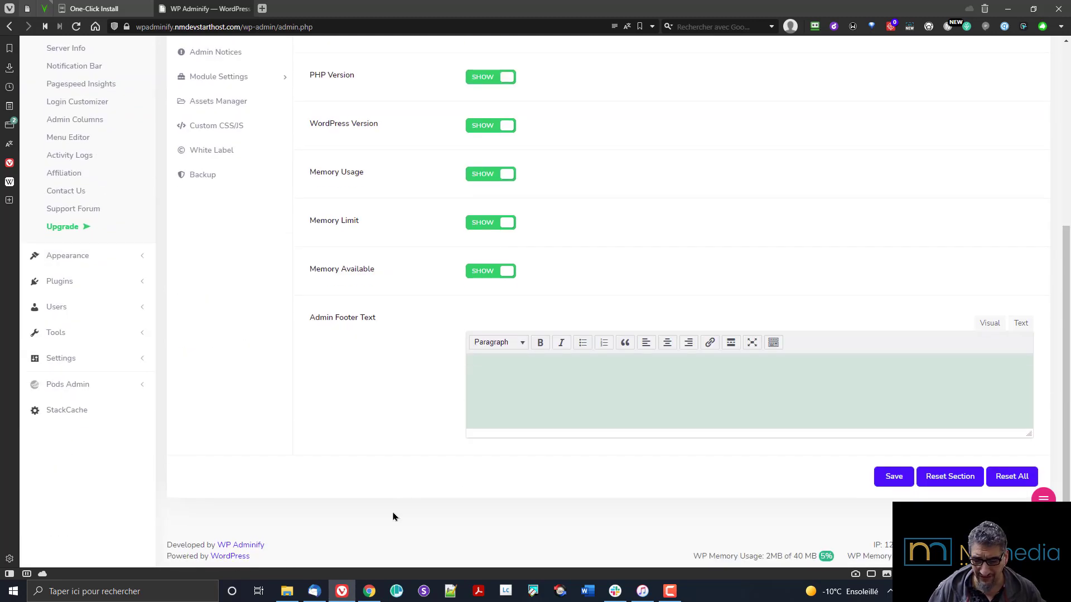
pyautogui.scroll(5, 392, 513)
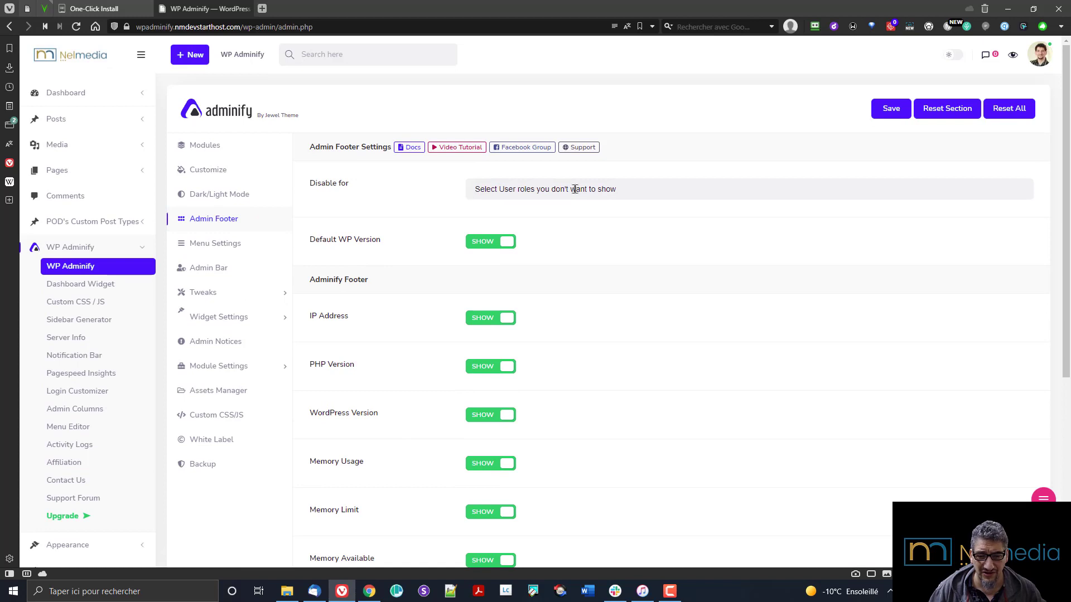
# Add the Subscriber role to the Admin Footer's Disable for setting and view the roles that can be selected
pyautogui.click(574, 190)
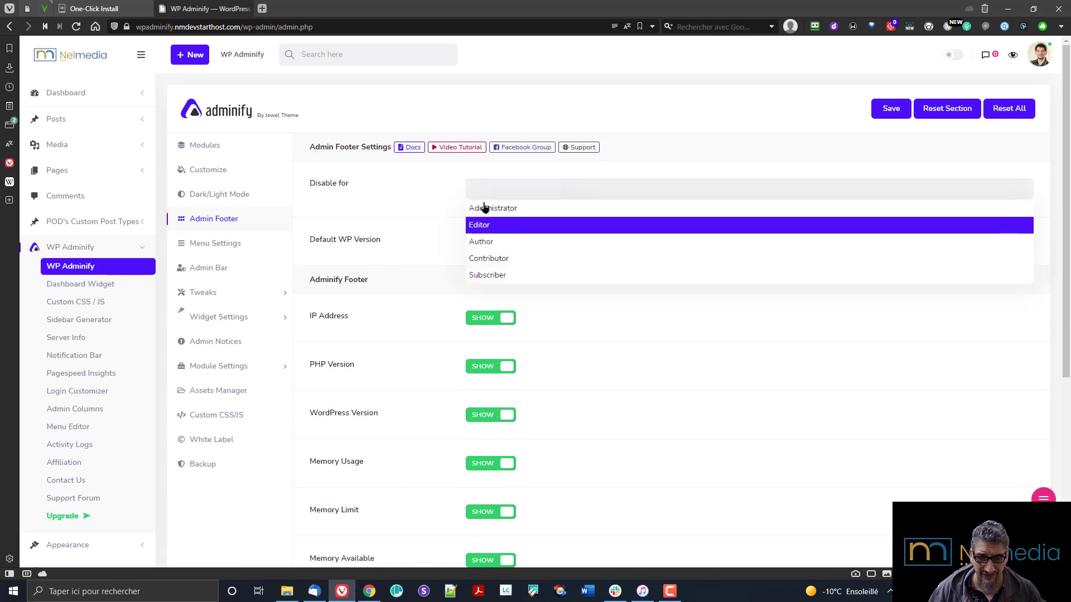
pyautogui.click(503, 276)
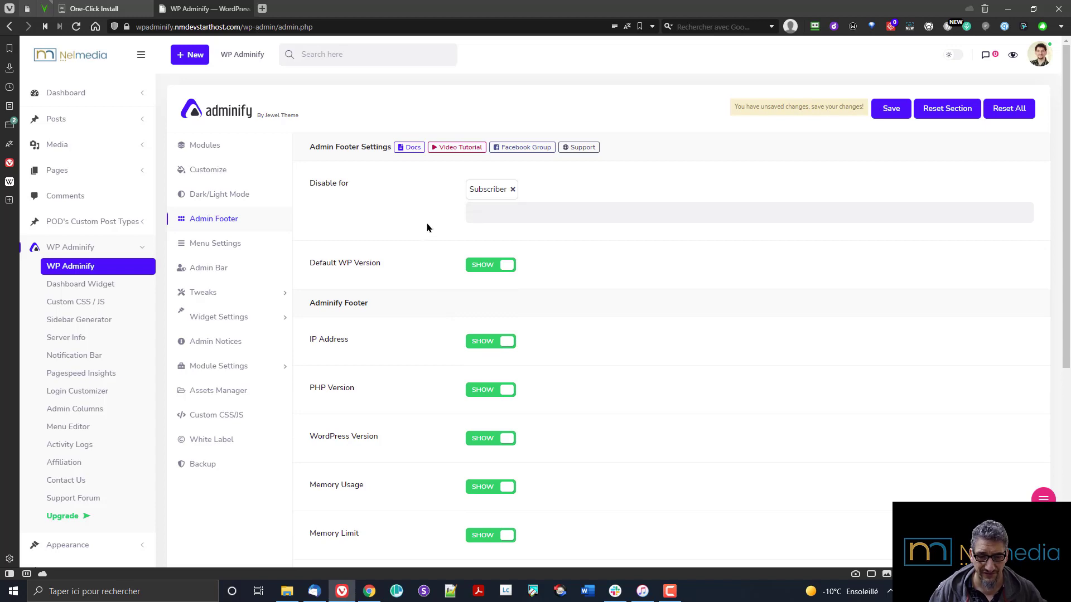
pyautogui.scroll(-2, 670, 369)
pyautogui.scroll(2, 695, 382)
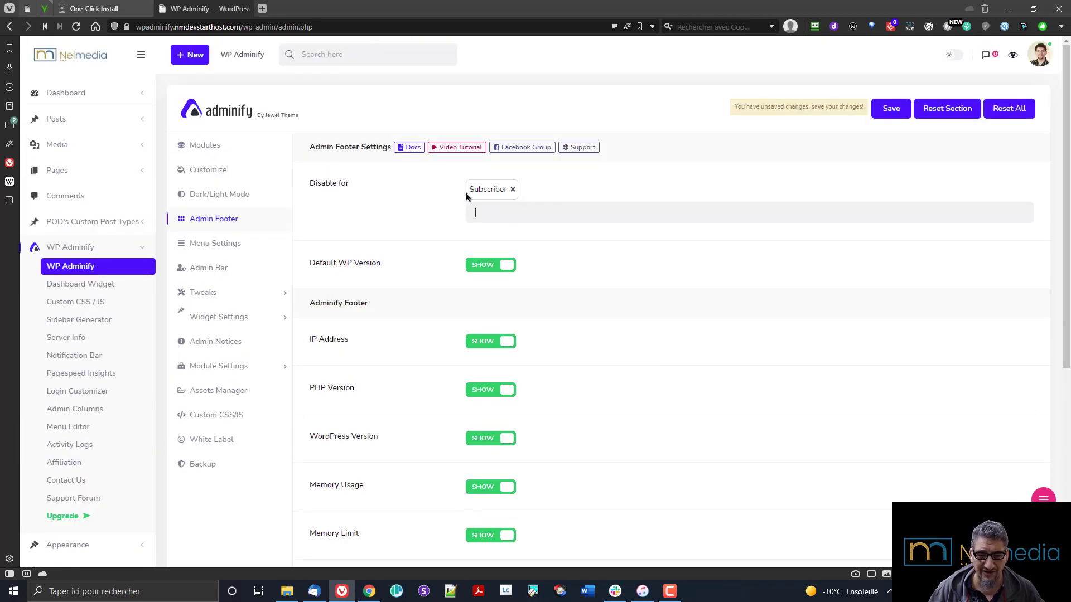
pyautogui.click(548, 217)
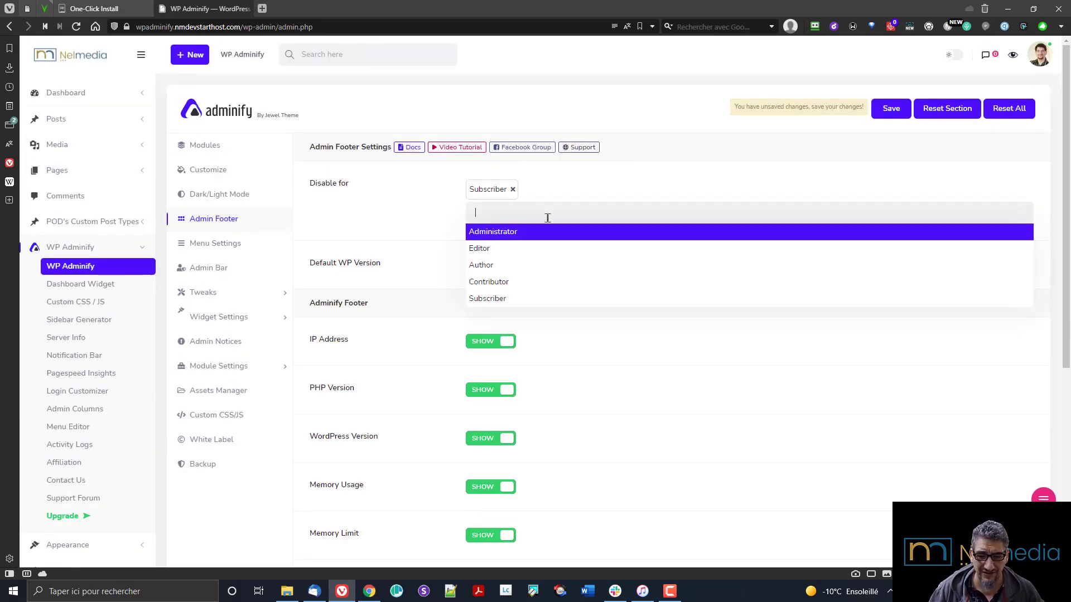
pyautogui.click(405, 219)
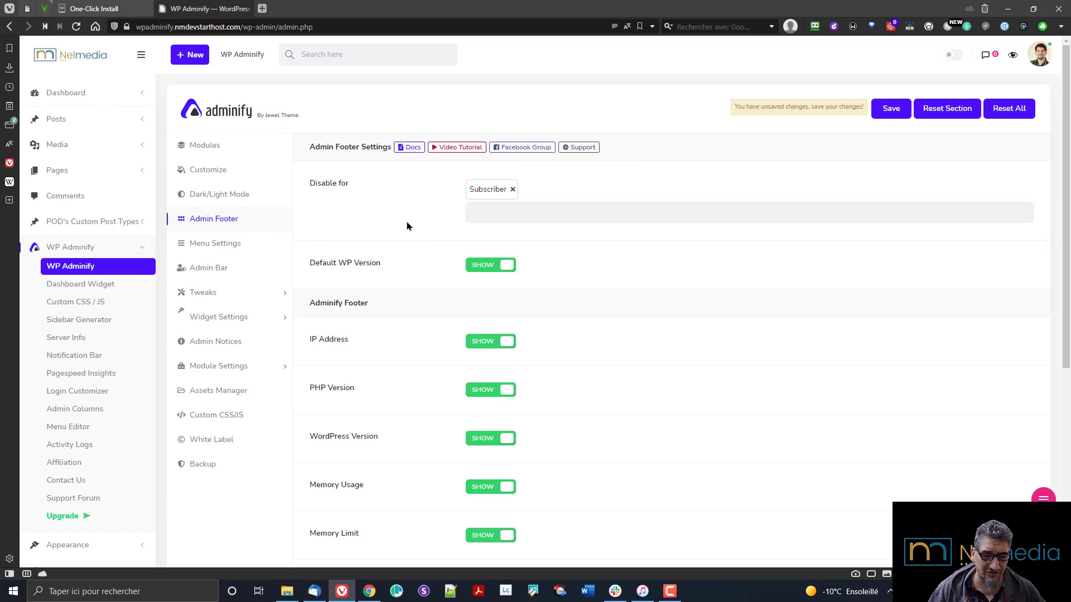
# Examine the Adminify Footer visibility options and the Admin Footer Text editor against the information in the page footer
pyautogui.scroll(-2, 423, 237)
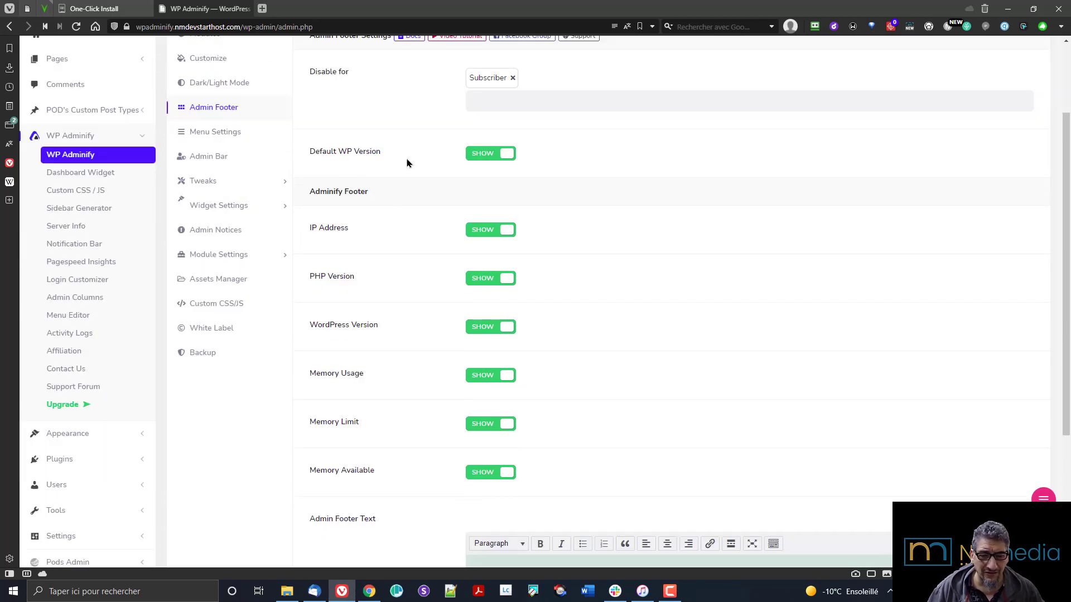
pyautogui.scroll(-3, 418, 173)
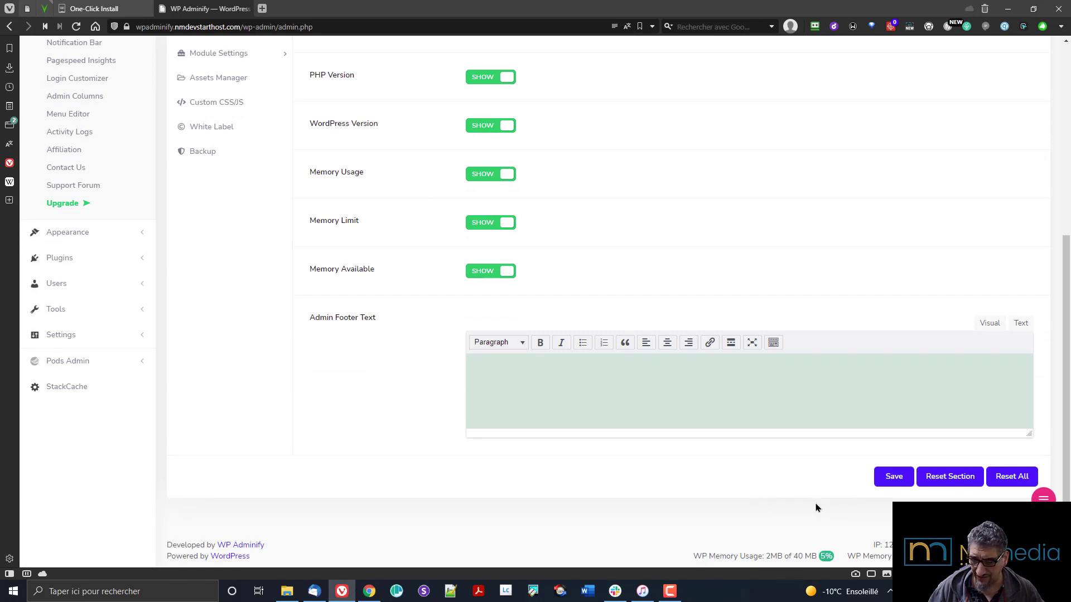
pyautogui.scroll(3, 627, 433)
pyautogui.scroll(-1, 444, 233)
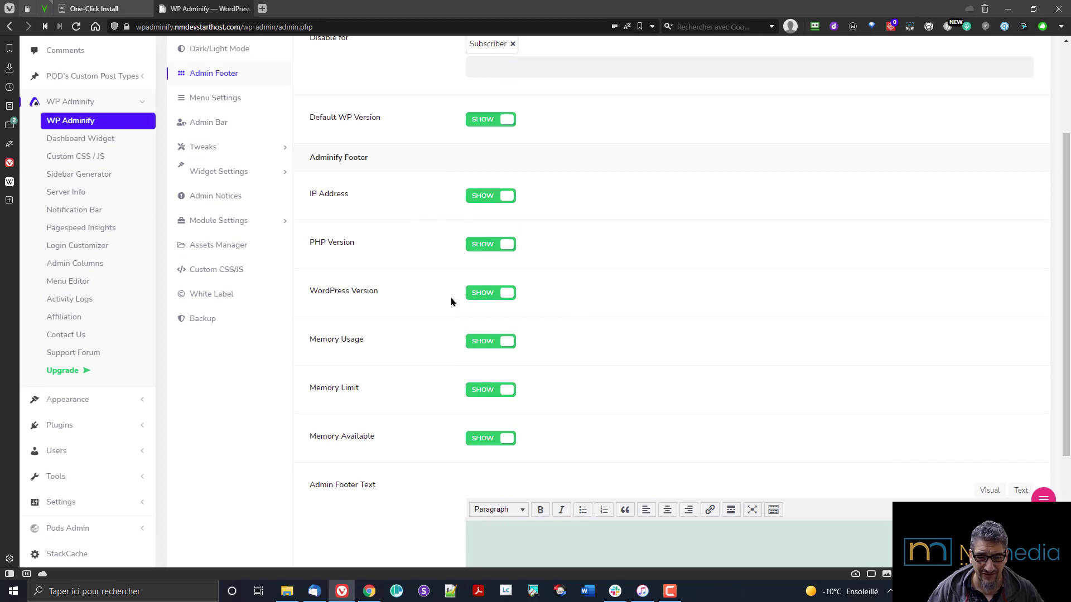
pyautogui.scroll(-1, 538, 236)
pyautogui.scroll(-1, 538, 237)
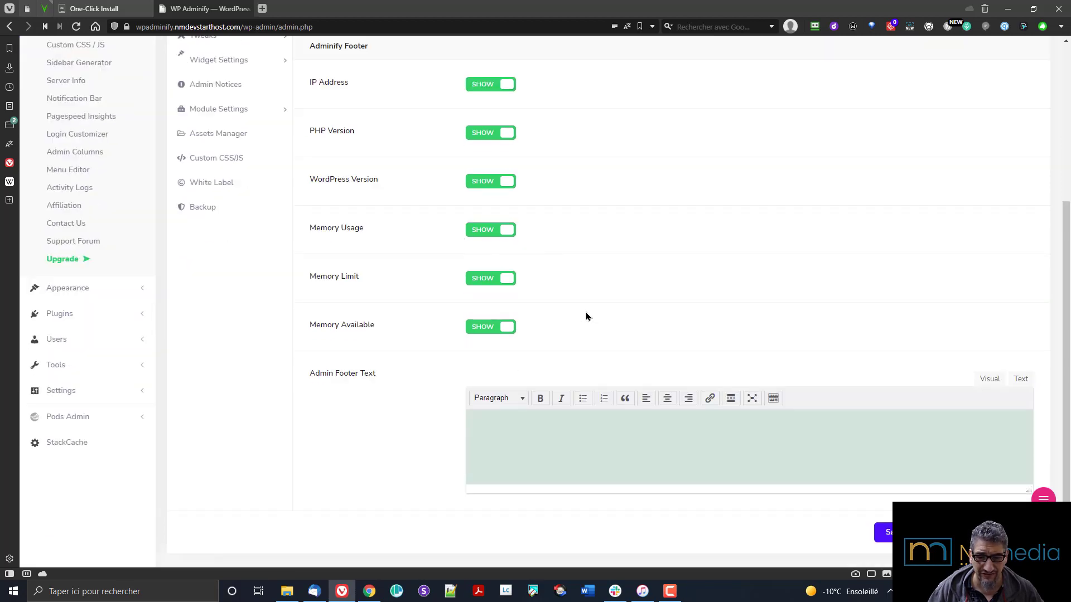
pyautogui.scroll(-1, 607, 346)
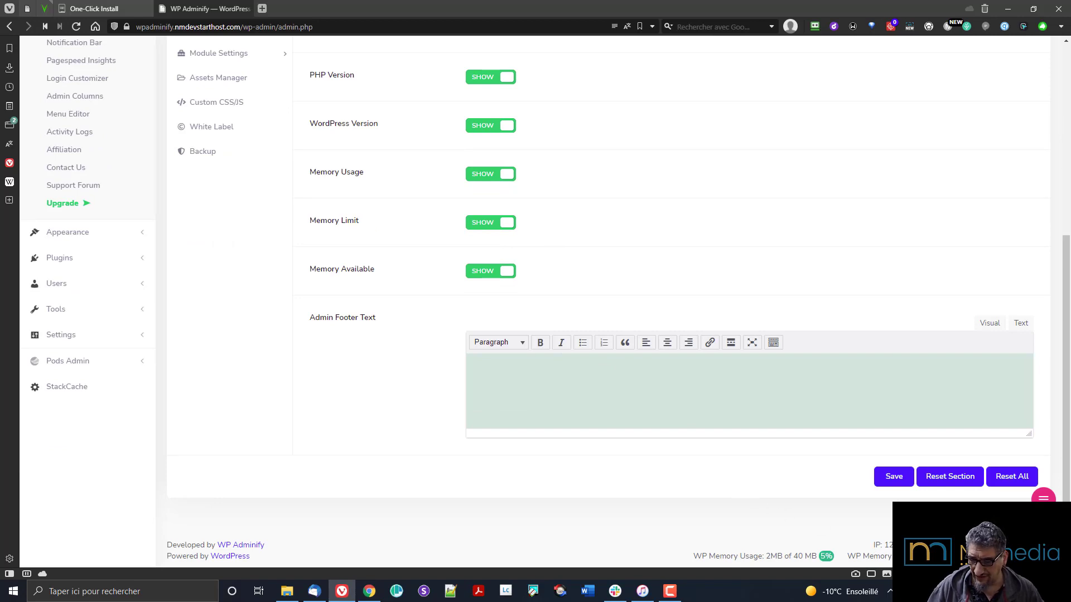
pyautogui.scroll(4, 722, 544)
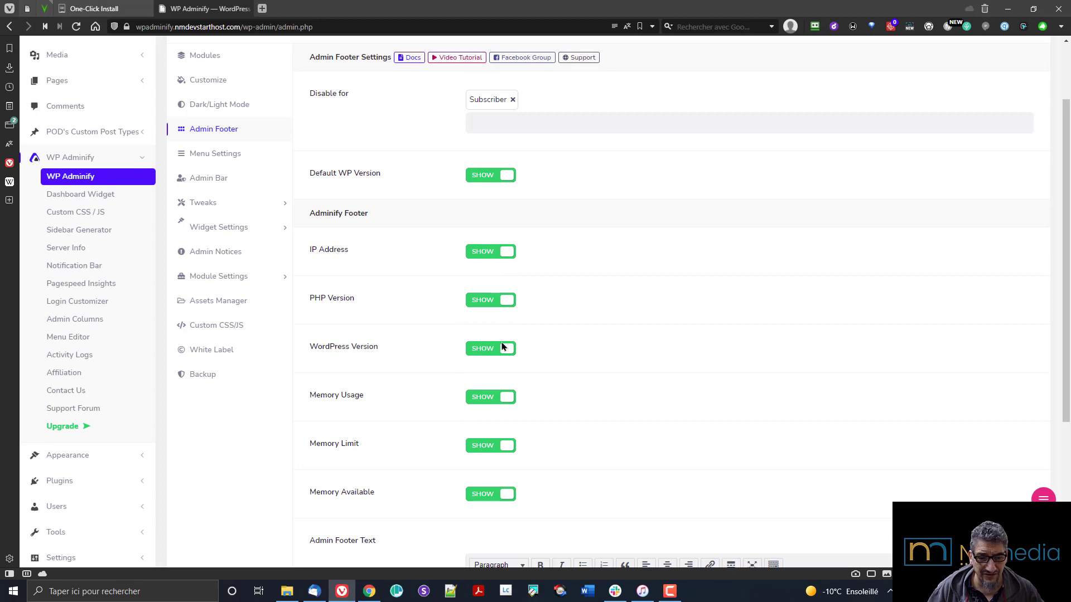
pyautogui.scroll(-2, 511, 365)
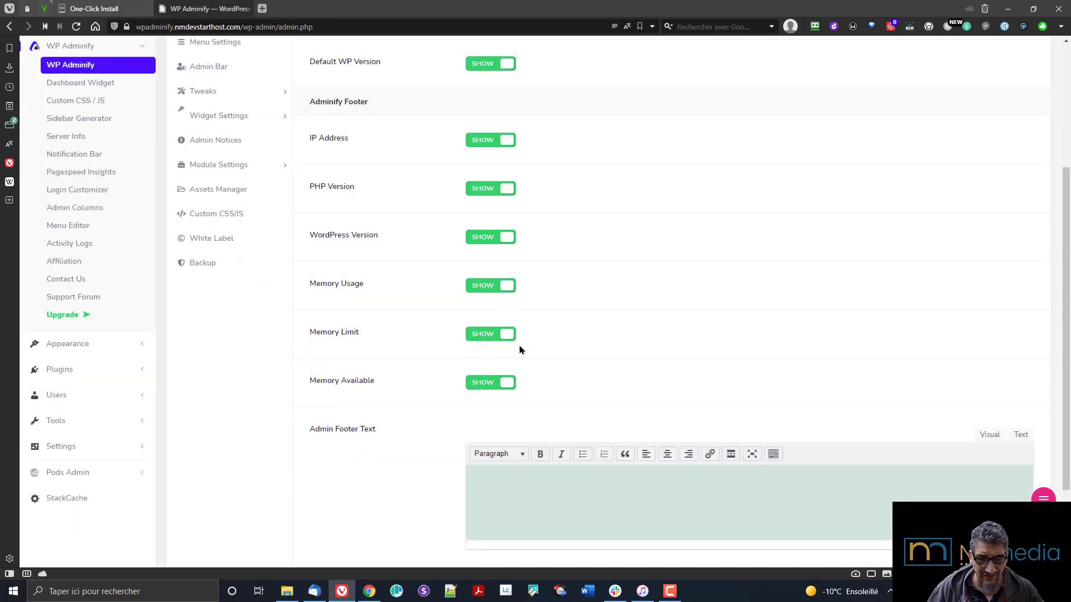
pyautogui.scroll(-1, 520, 350)
pyautogui.scroll(-1, 435, 376)
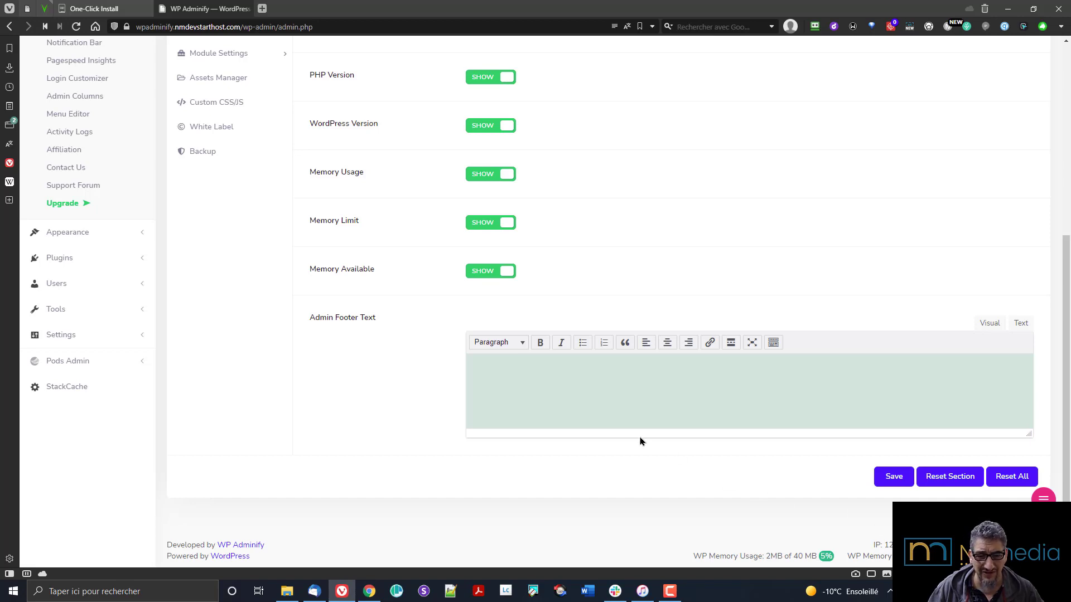
# Set Memory Available and Memory Limit to Hide in the Adminify Footer, save the settings and reload the page
pyautogui.click(479, 274)
pyautogui.click(478, 225)
pyautogui.click(892, 483)
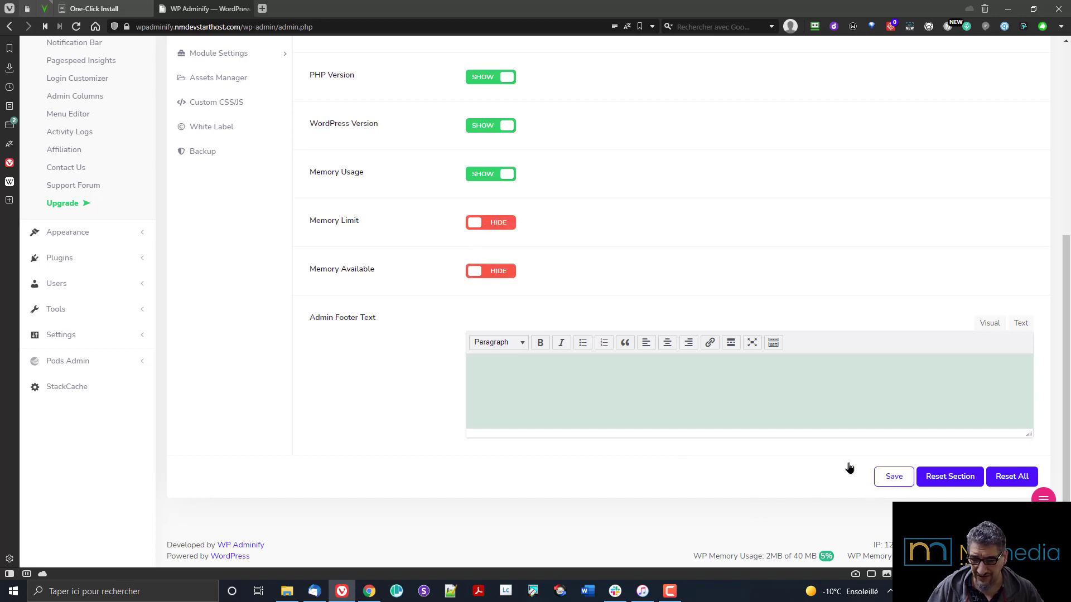
pyautogui.click(78, 27)
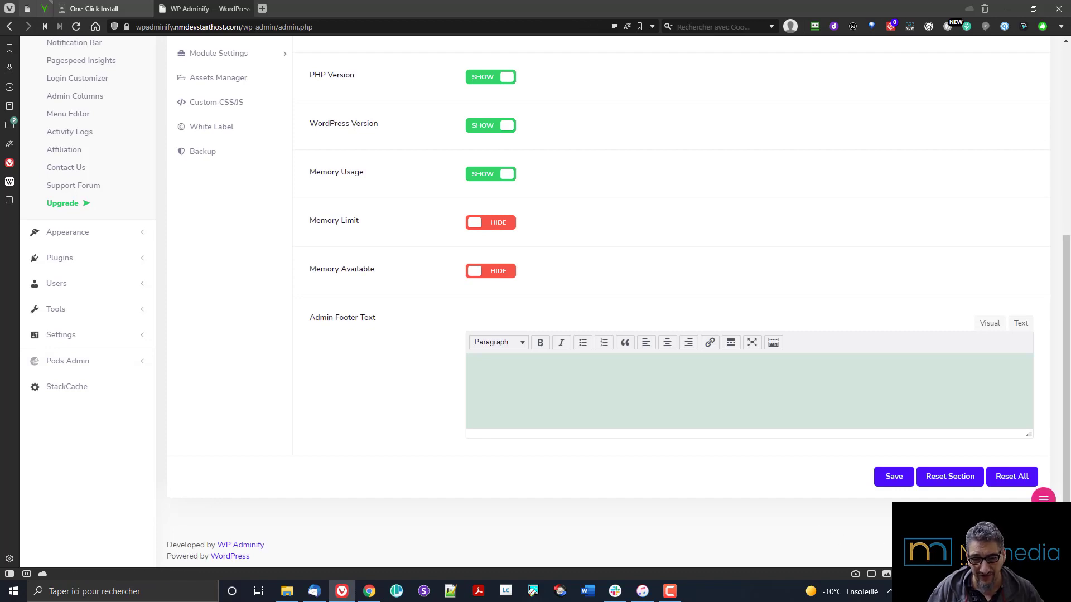
# Add the Administrator role to the Admin Footer's Disable for setting, save and reload the page
pyautogui.scroll(6, 856, 495)
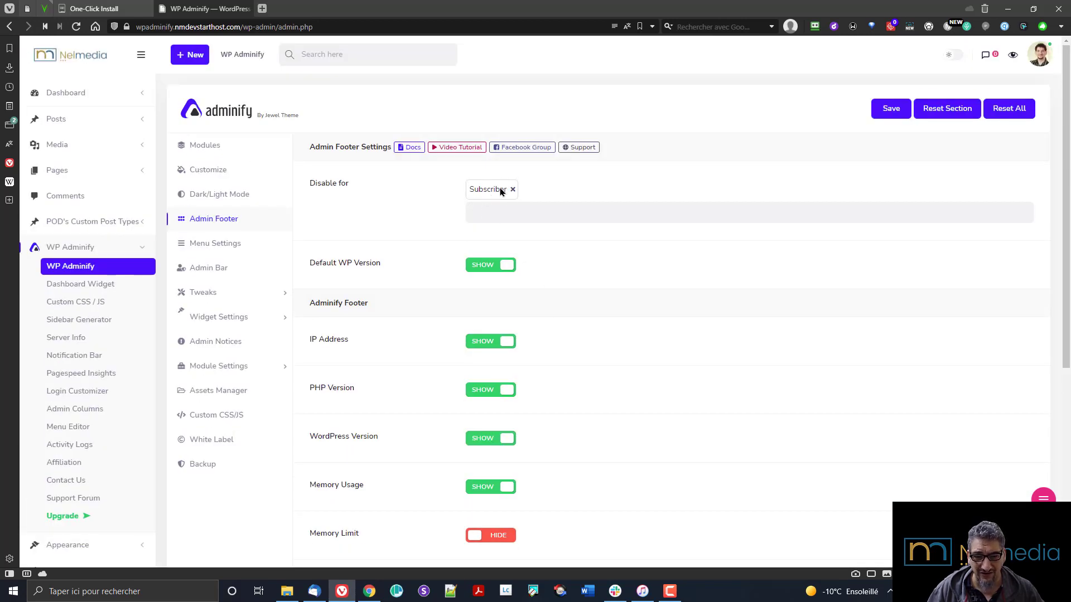
pyautogui.click(509, 208)
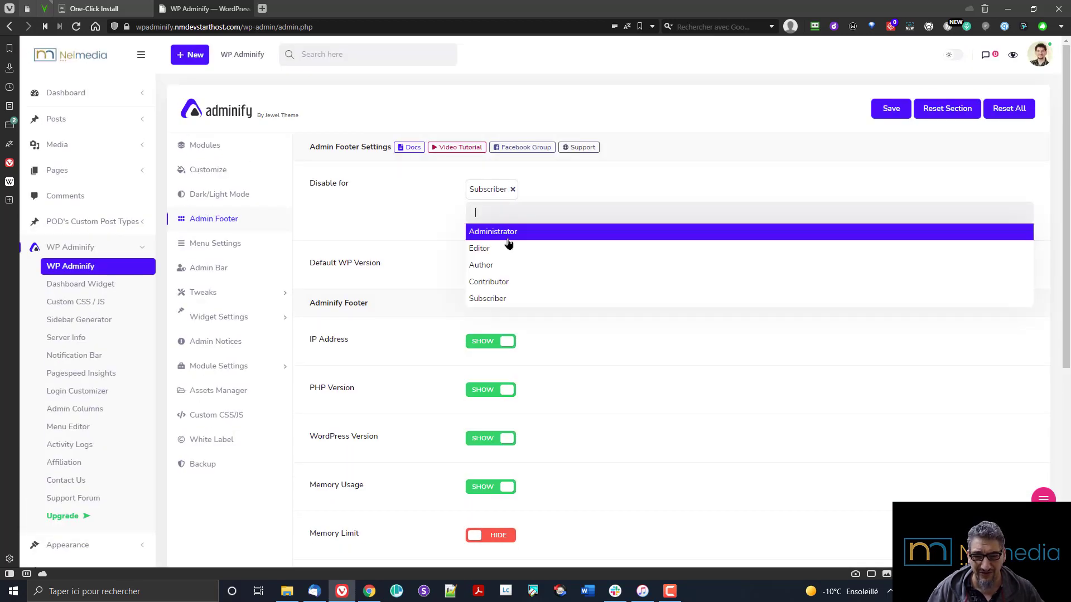
pyautogui.click(504, 232)
pyautogui.click(891, 109)
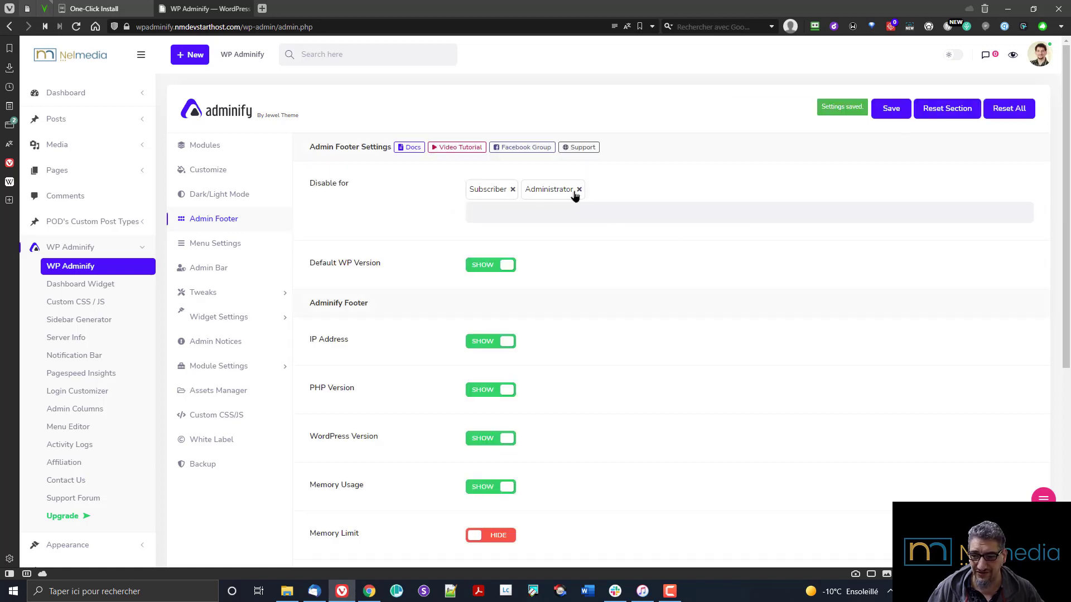
pyautogui.click(77, 27)
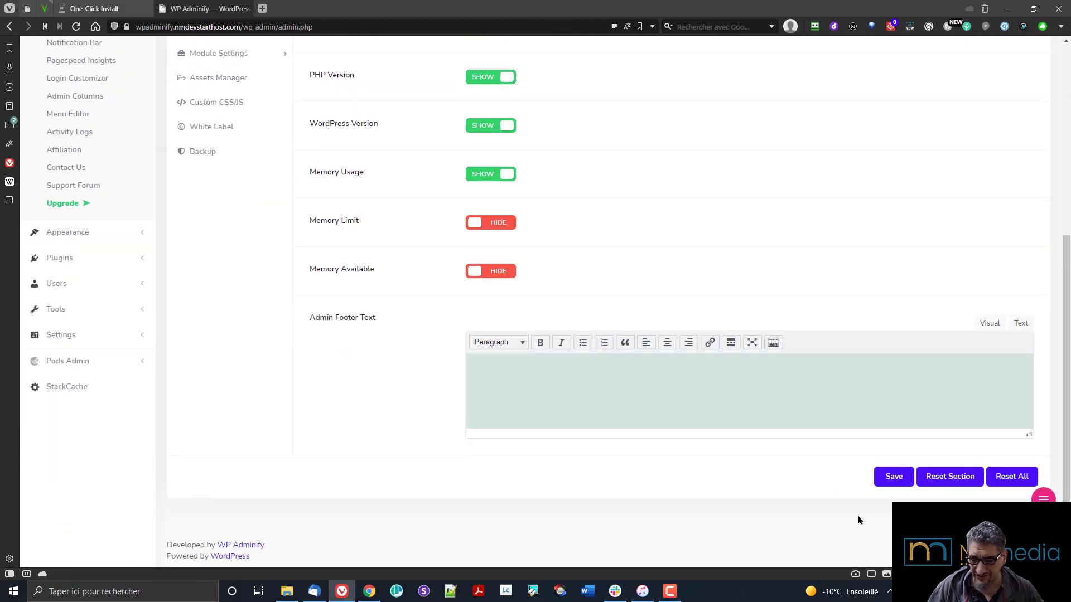
# Remove both the Subscriber and Administrator roles from the Admin Footer's Disable for setting and save
pyautogui.scroll(6, 692, 471)
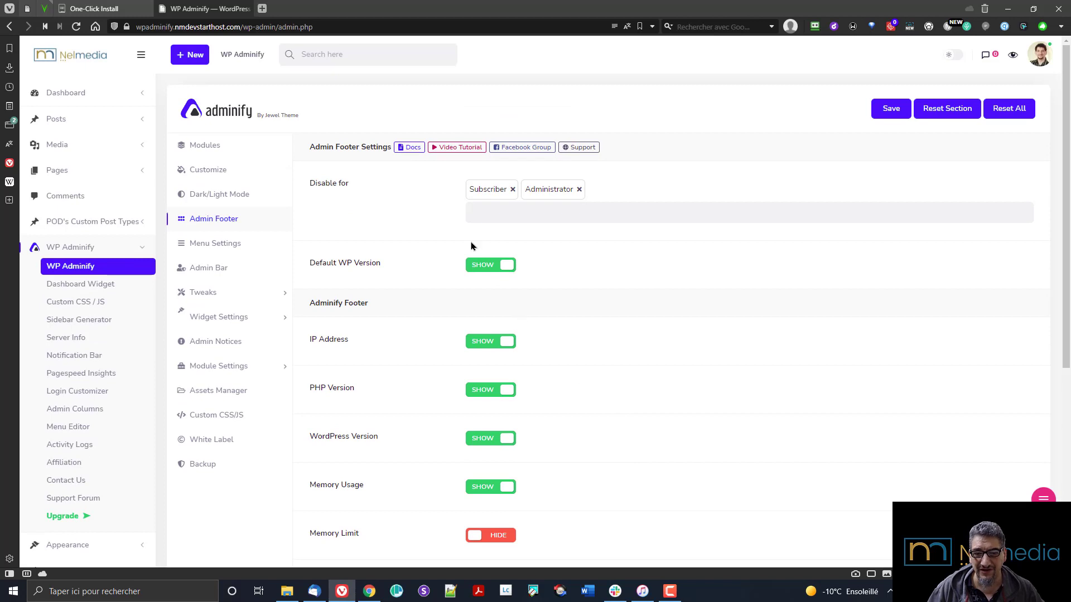
pyautogui.click(512, 190)
pyautogui.click(524, 191)
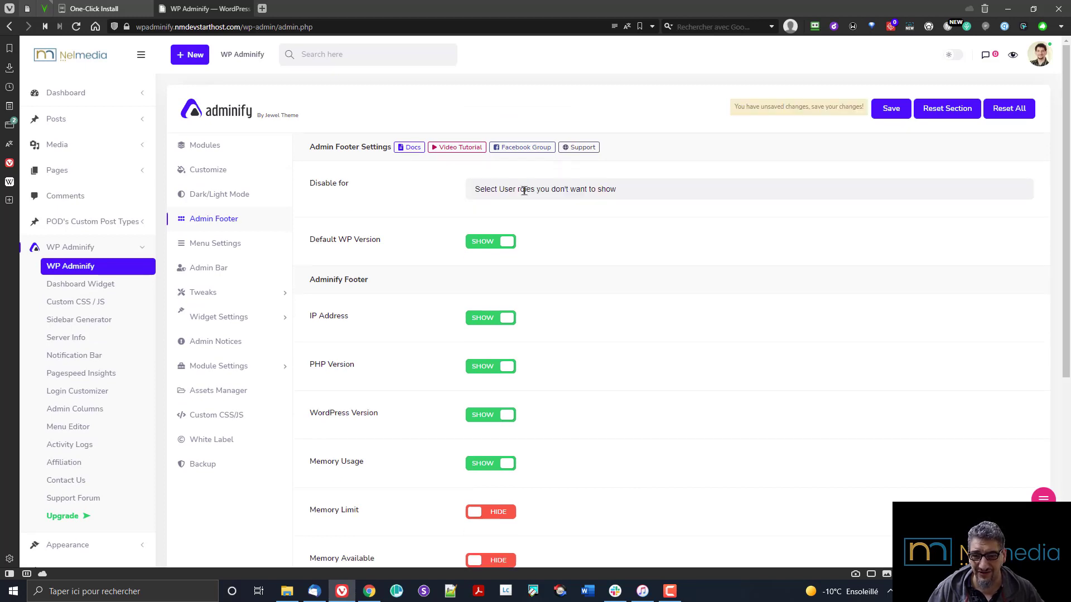
pyautogui.click(887, 111)
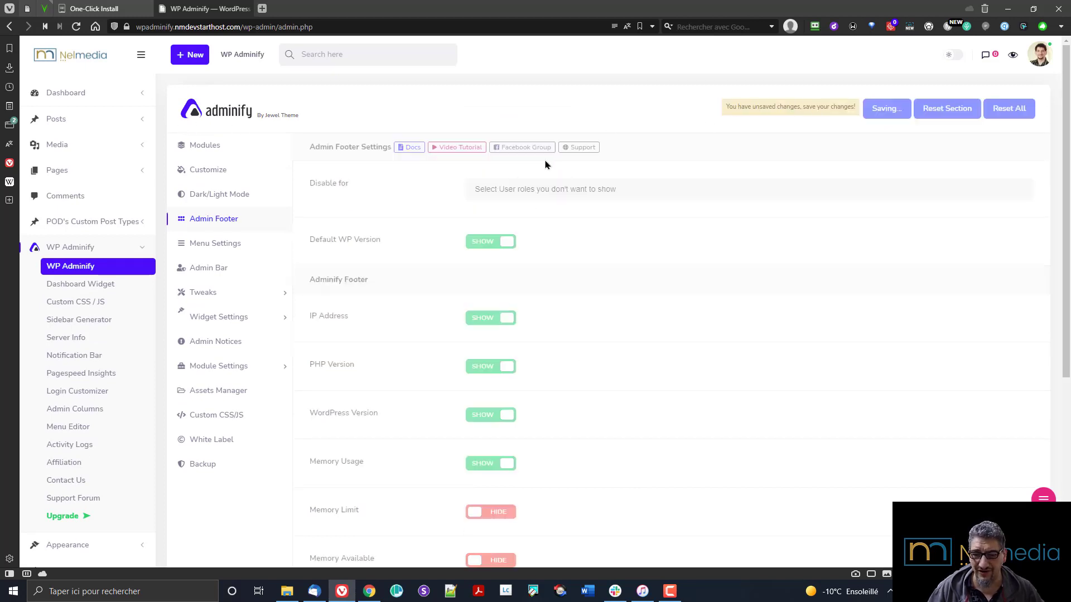
# Reload the settings page and enter "Do business with Nelmedia" as the Admin Footer Text
pyautogui.click(77, 27)
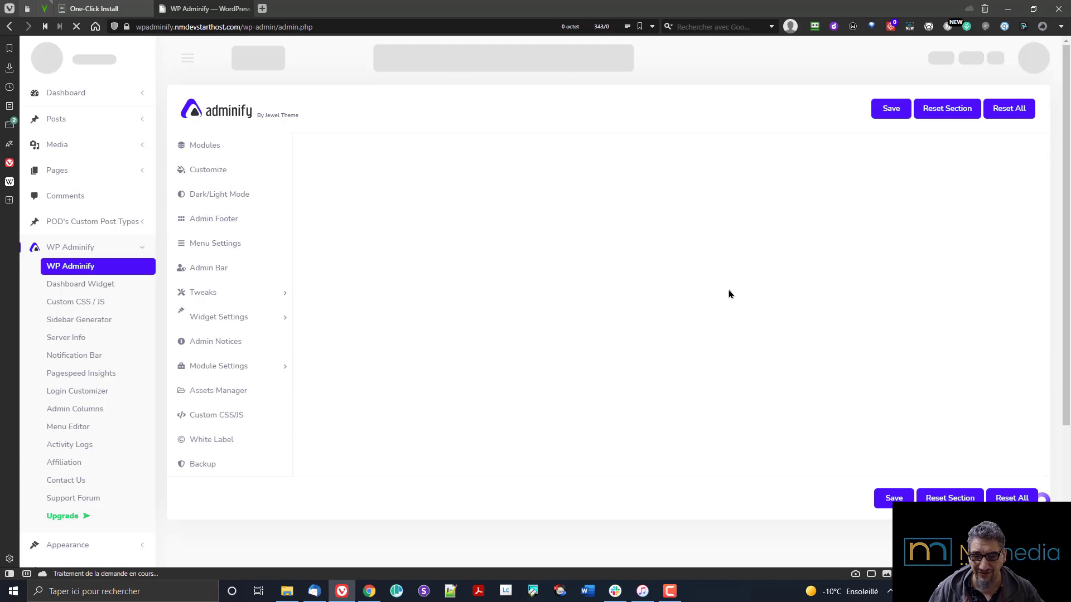
pyautogui.scroll(-4, 742, 310)
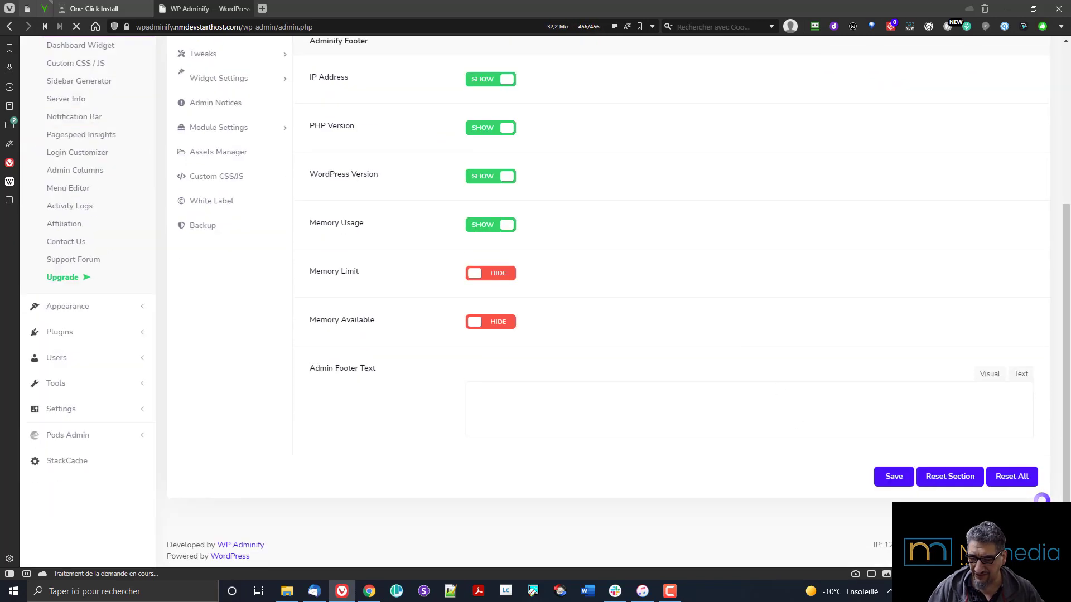
pyautogui.scroll(-1, 614, 301)
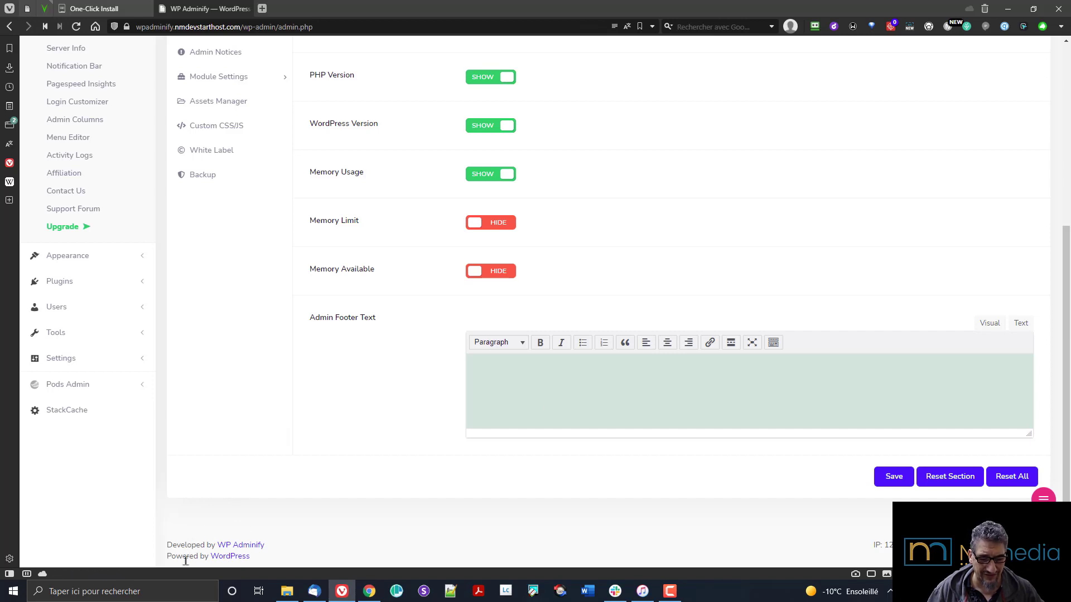
pyautogui.click(539, 376)
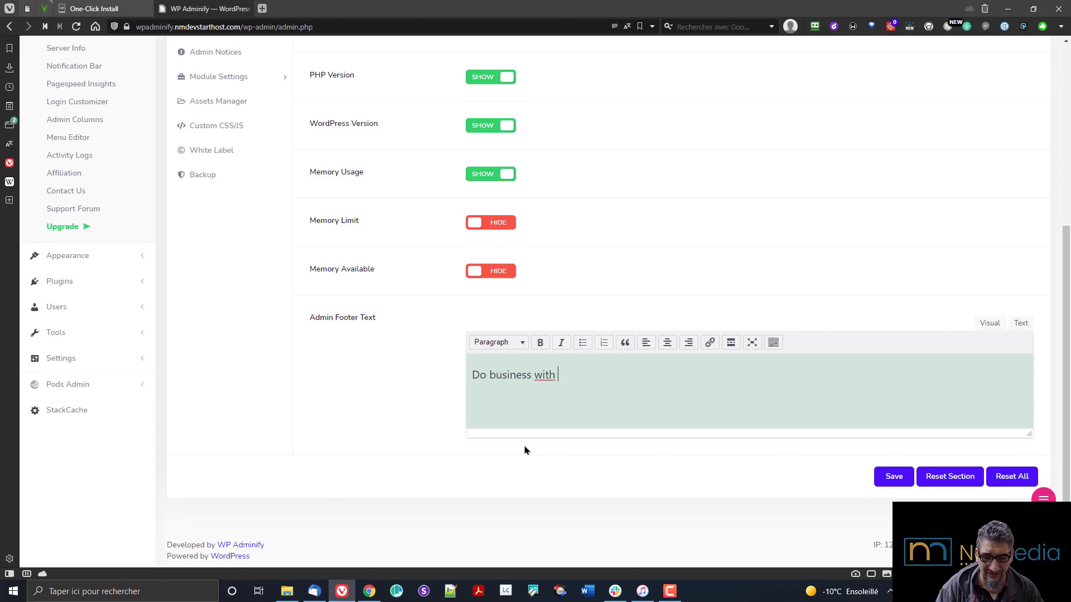
pyautogui.write('Nelmedia')
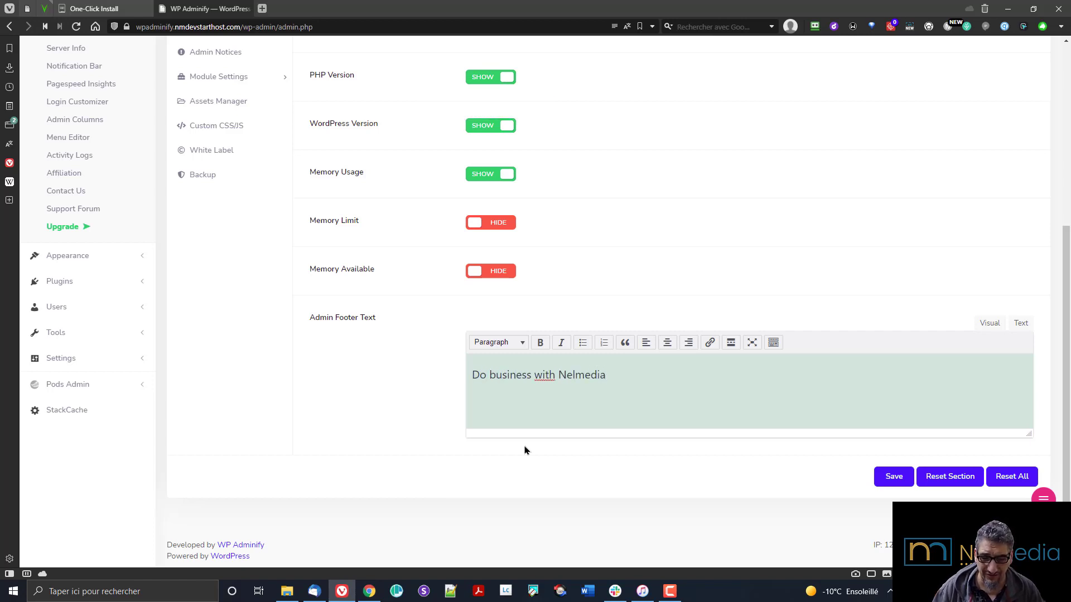
pyautogui.hotkey('ctrl', 'shift', 'Left')
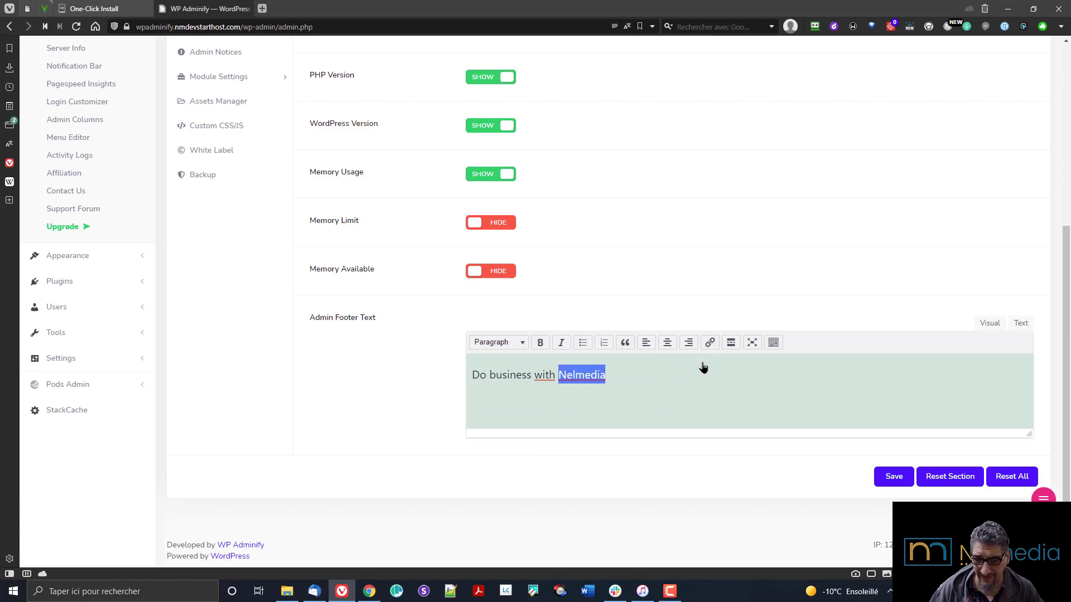
pyautogui.hotkey('ctrl', 'k')
pyautogui.write('https://www.nelmedia.ca')
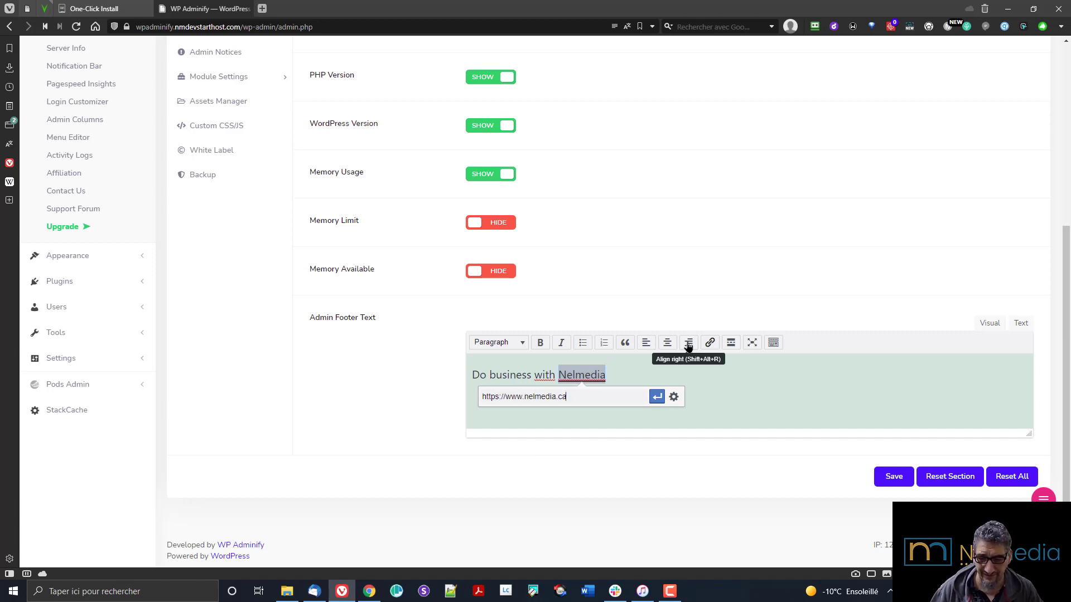
pyautogui.click(657, 397)
pyautogui.click(892, 477)
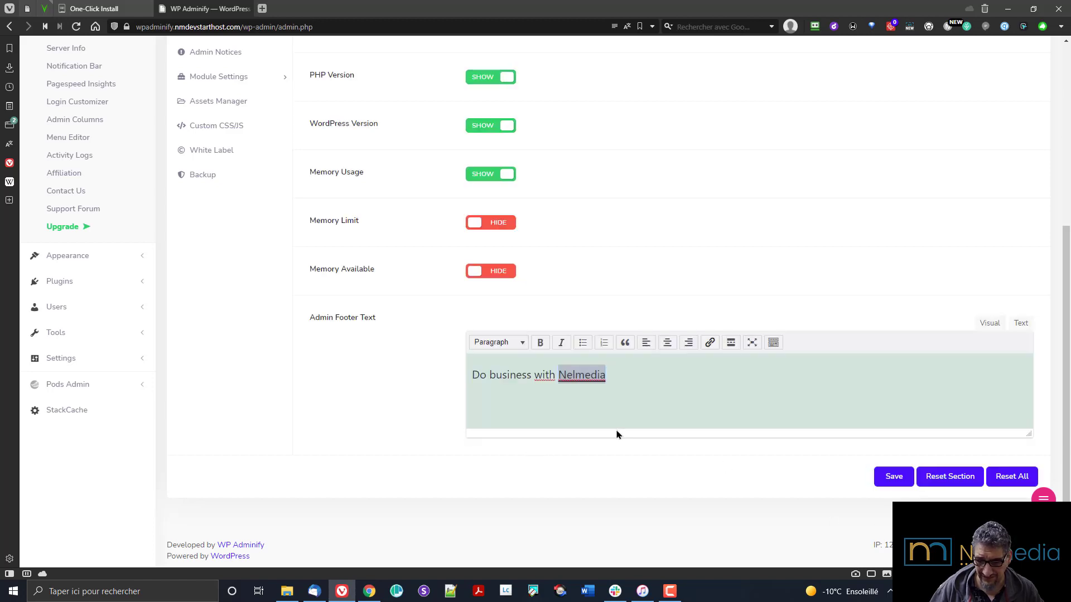
pyautogui.press('F5')
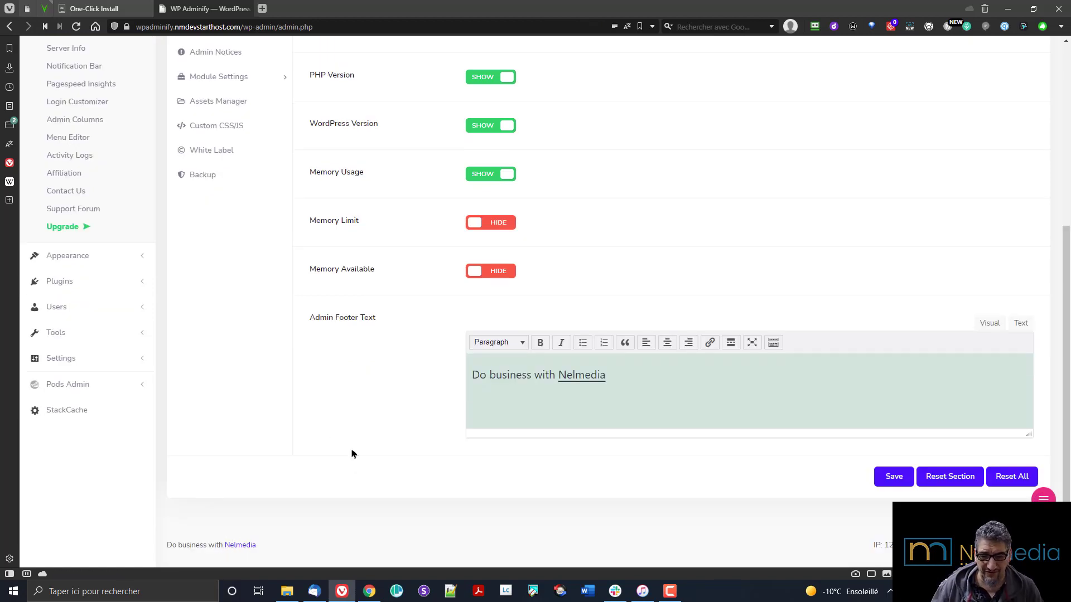
# Open the Menu Settings section and review its menu type, style and mode options
pyautogui.scroll(5, 351, 454)
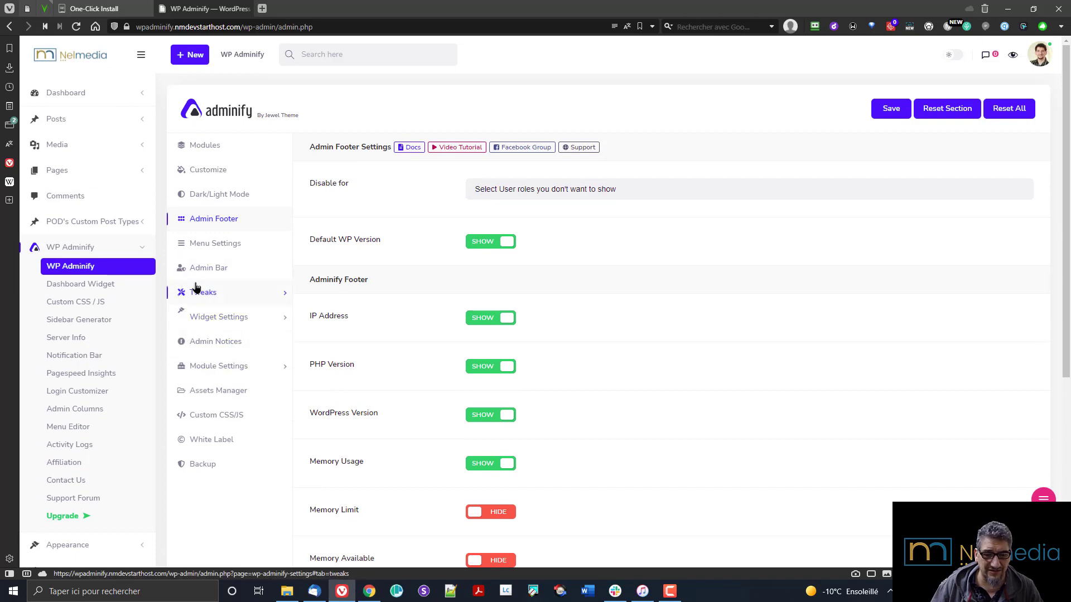
pyautogui.click(245, 243)
pyautogui.scroll(-3, 398, 355)
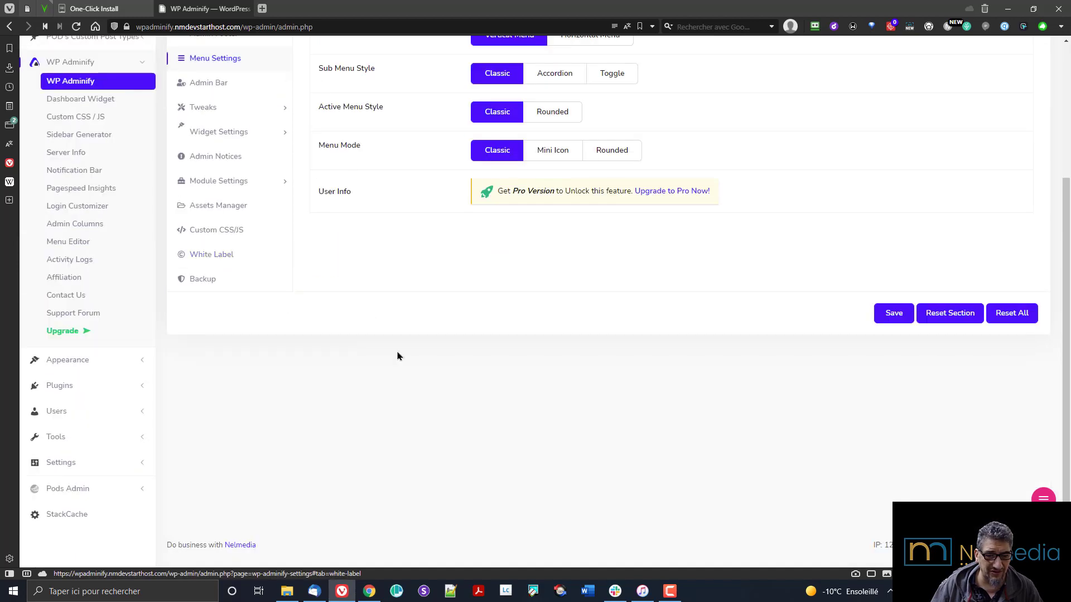
pyautogui.scroll(3, 393, 358)
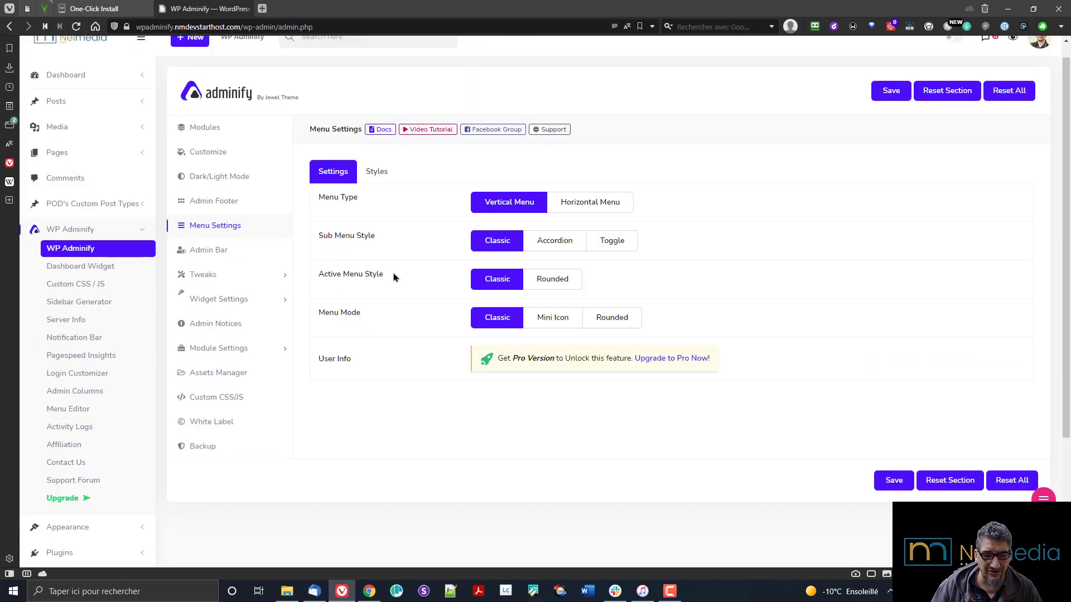
pyautogui.scroll(1, 393, 278)
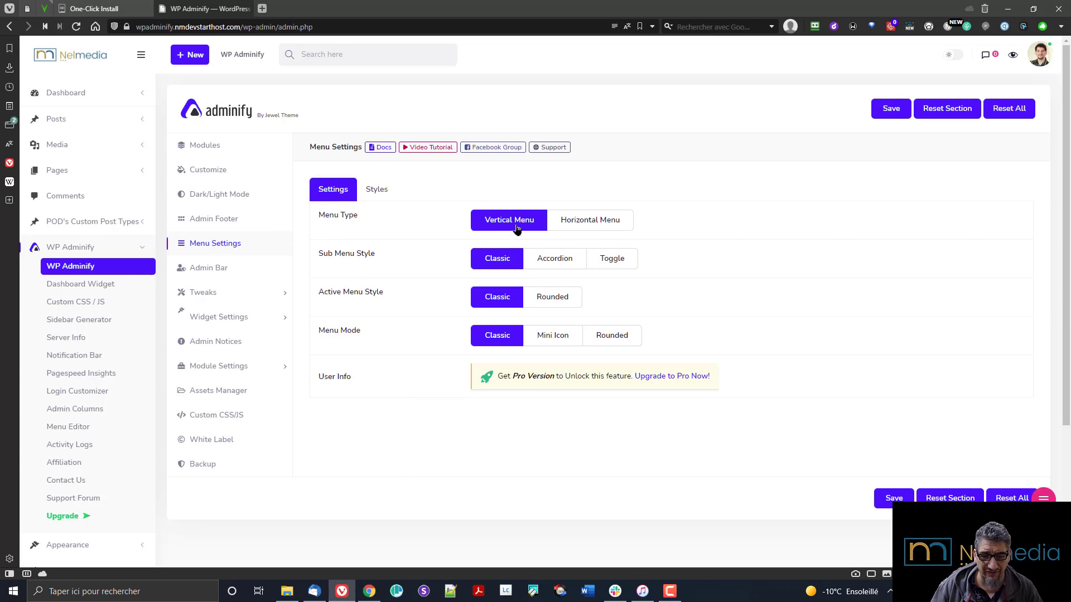
# Examine how the admin sidebar's submenus behave under the Vertical Menu type and compare with the Sub Menu Style options
pyautogui.moveTo(99, 174)
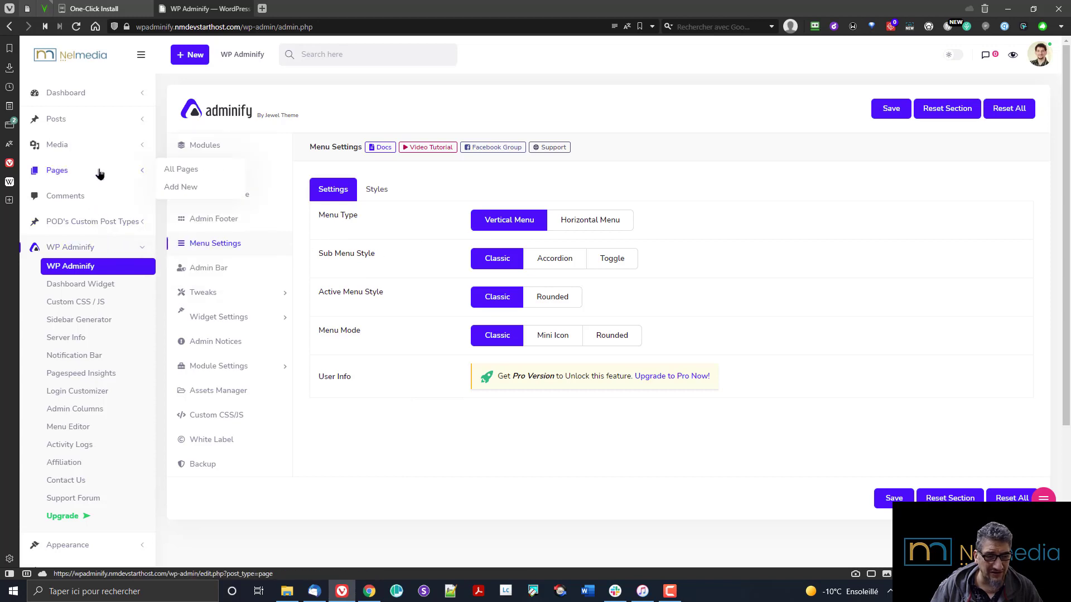
pyautogui.moveTo(102, 150)
pyautogui.moveTo(96, 124)
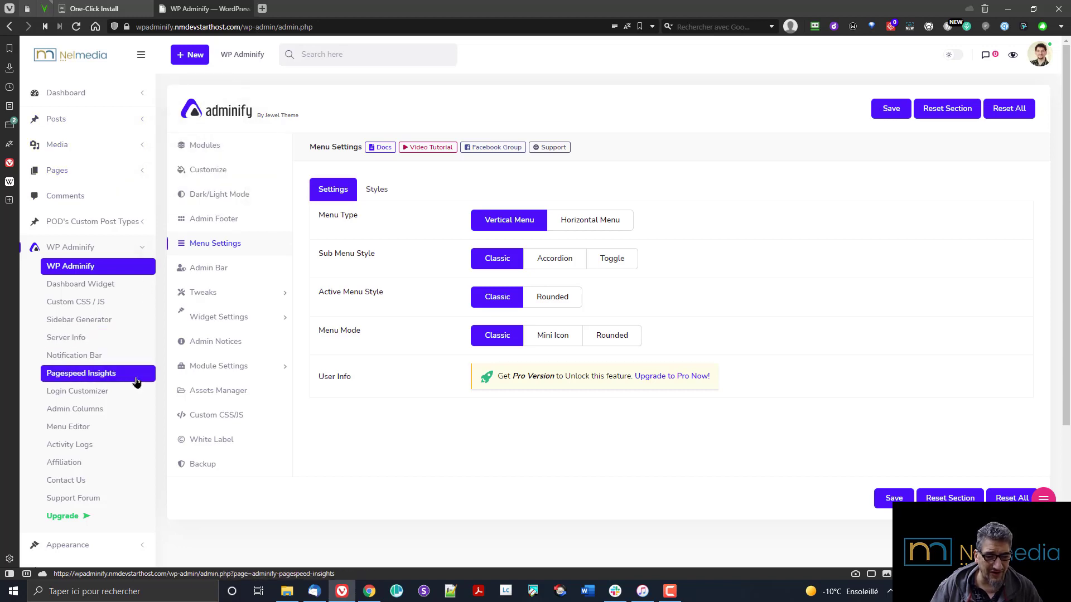
pyautogui.scroll(-3, 95, 390)
pyautogui.moveTo(104, 474)
pyautogui.scroll(3, 110, 470)
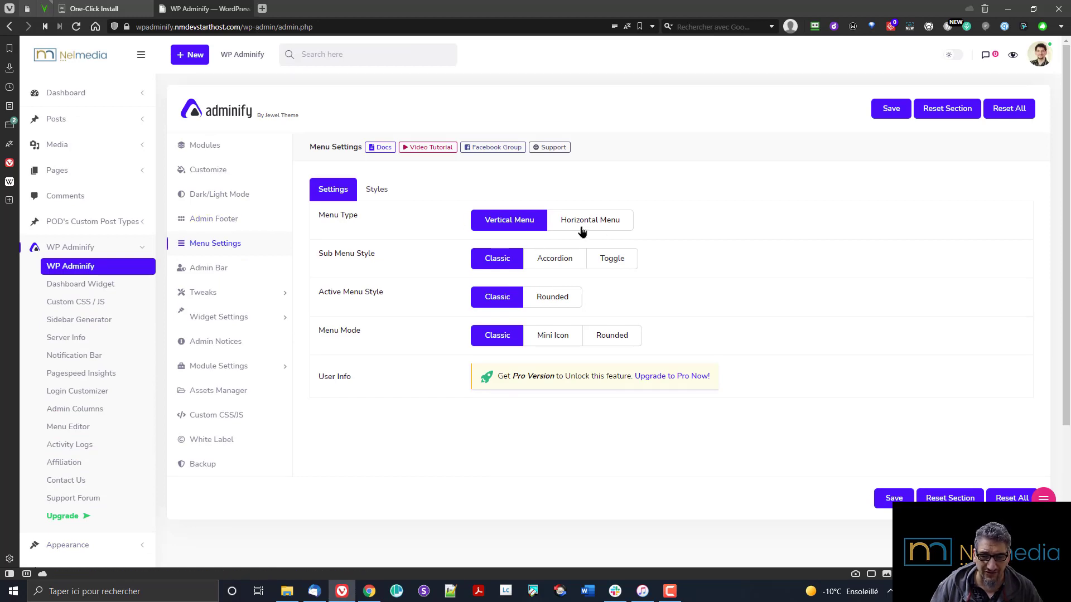
pyautogui.moveTo(317, 254); pyautogui.dragTo(401, 258)
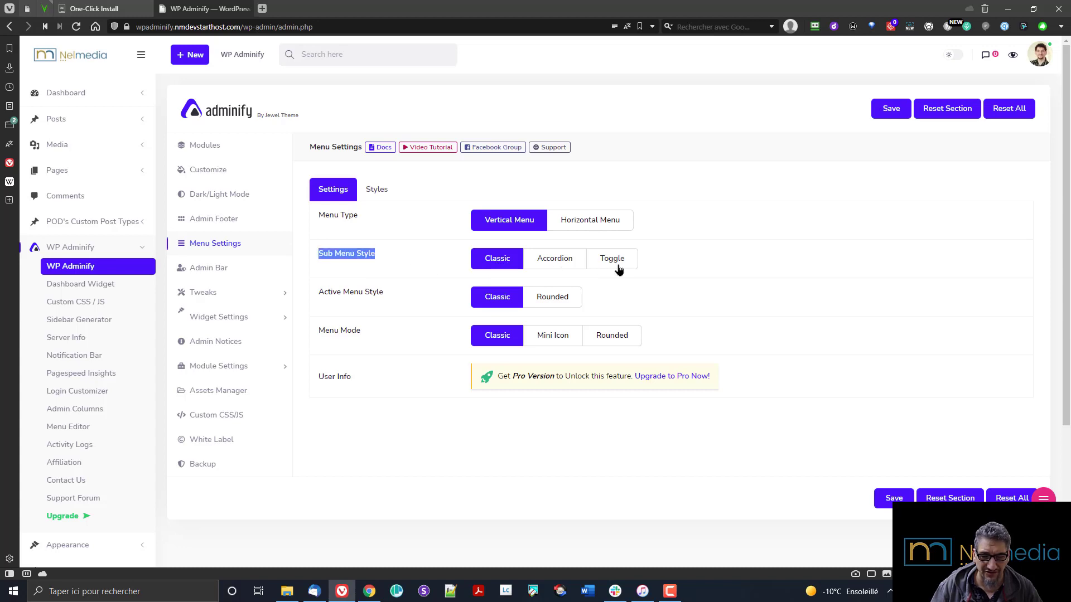
pyautogui.click(417, 237)
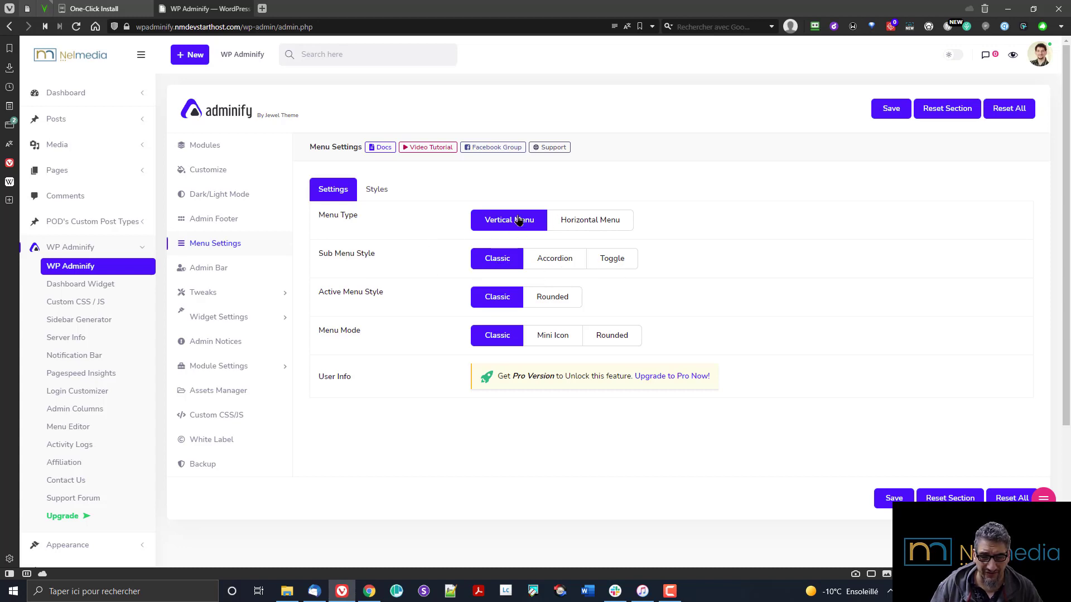
# Set the Menu Type to Horizontal Menu, review its options, save the settings and reload the page
pyautogui.click(581, 226)
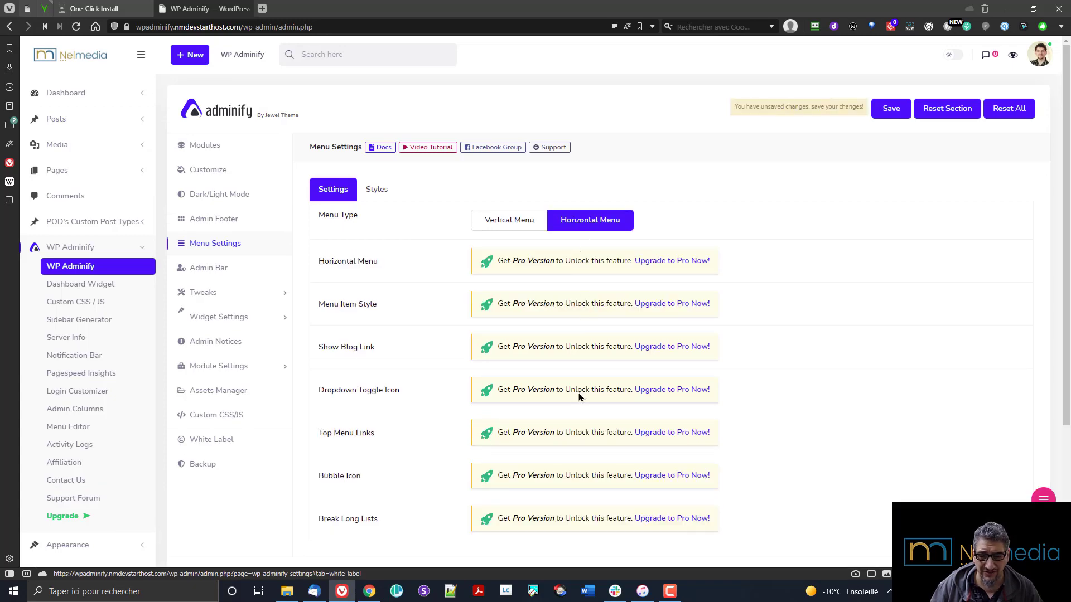
pyautogui.scroll(-3, 568, 412)
pyautogui.scroll(3, 579, 416)
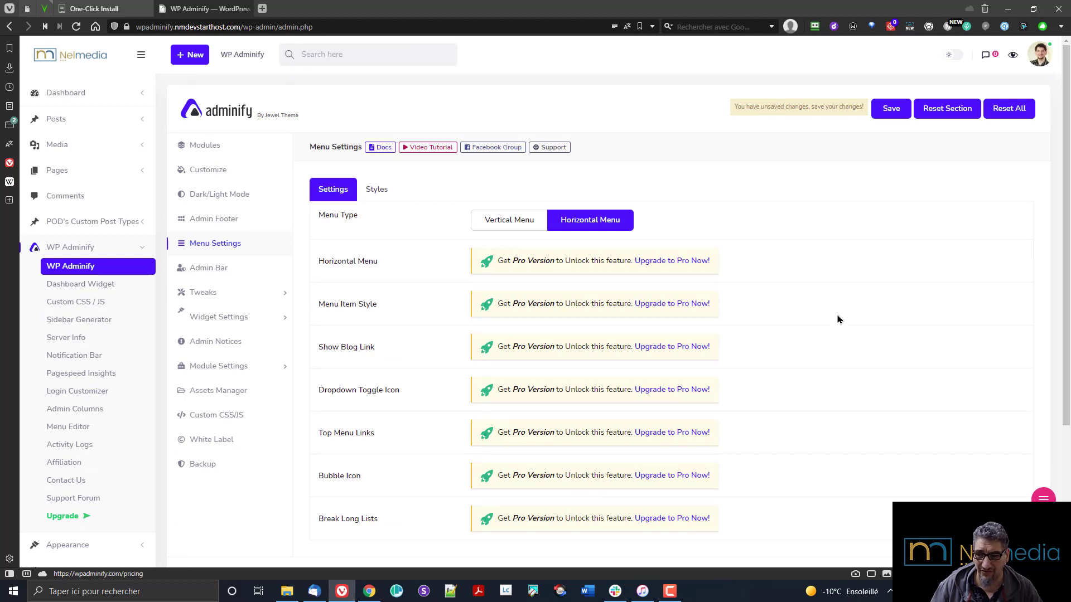
pyautogui.click(888, 117)
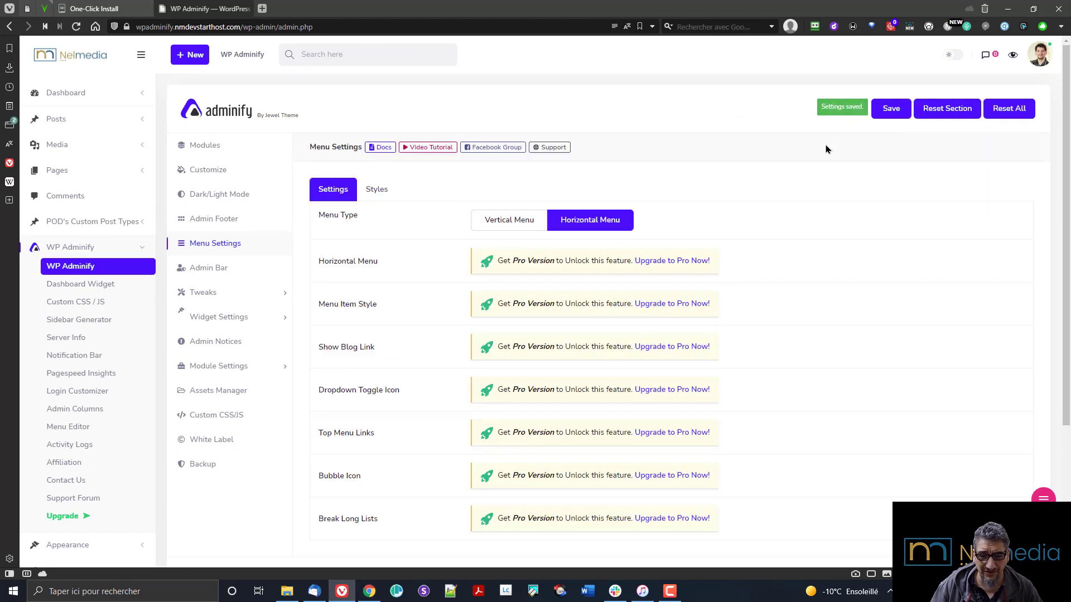
pyautogui.click(78, 54)
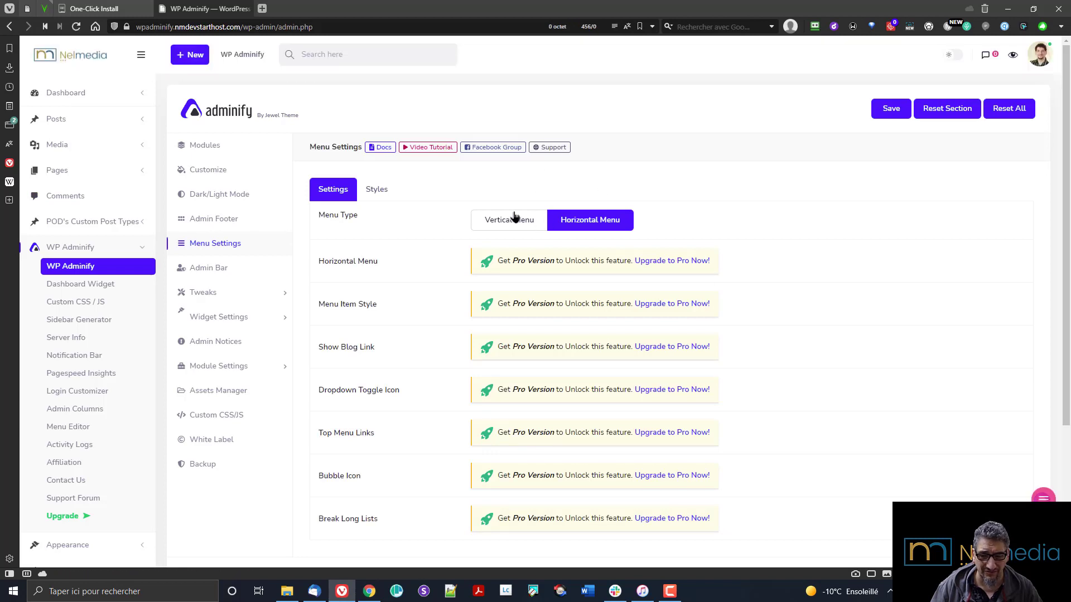
# Set the Menu Type back to Vertical Menu and the Sub Menu Style to Accordion, and save the settings
pyautogui.click(504, 223)
pyautogui.click(891, 112)
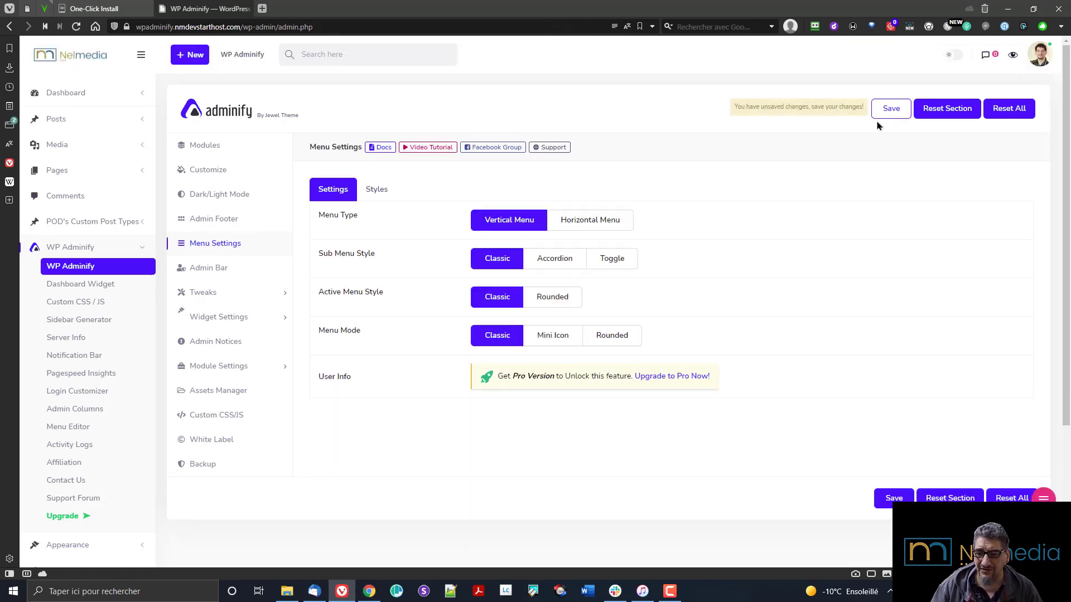
pyautogui.click(565, 262)
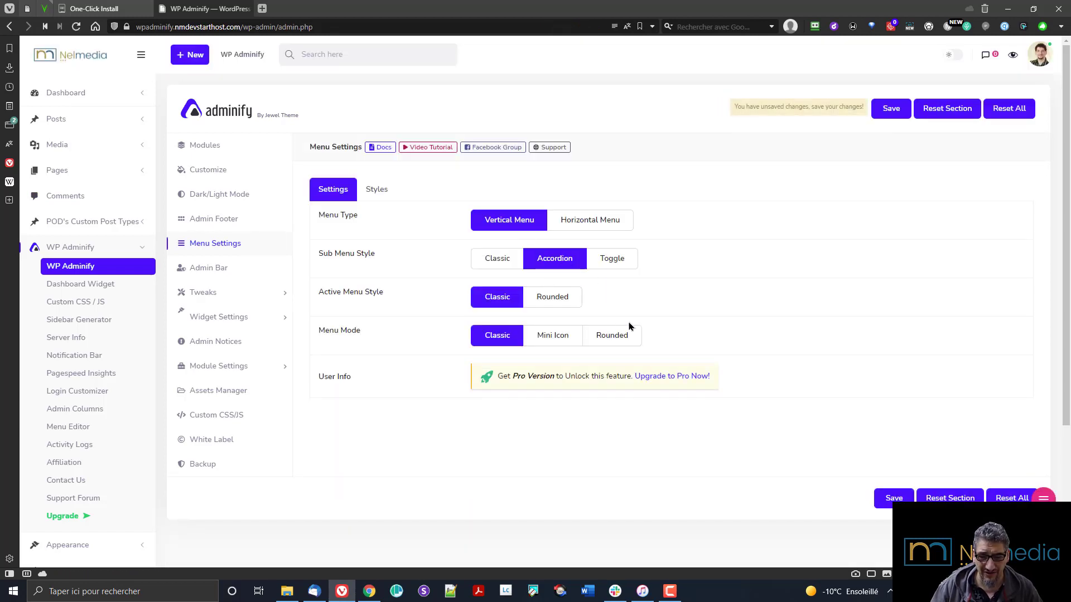
pyautogui.click(882, 113)
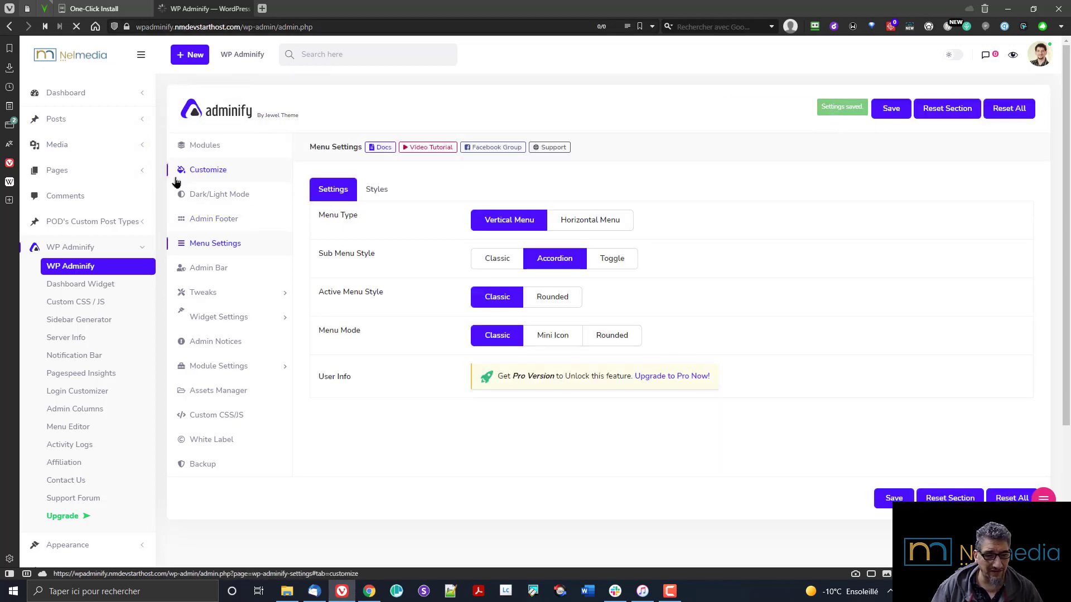
# Test the accordion submenus by expanding Posts, Media, Pages, WP Adminify and Plugins in the admin sidebar
pyautogui.click(70, 222)
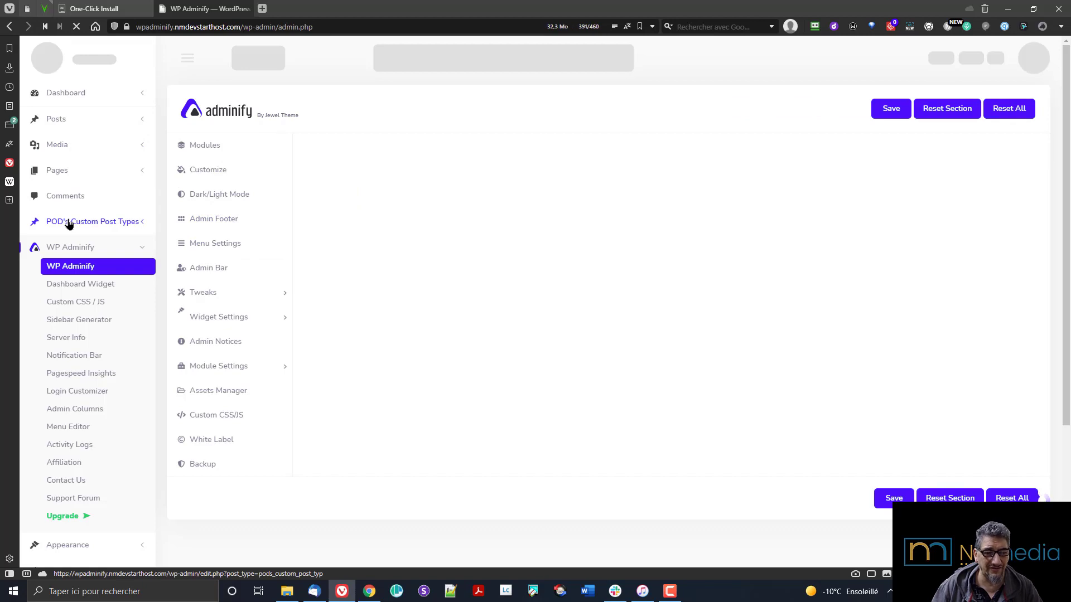
pyautogui.click(75, 119)
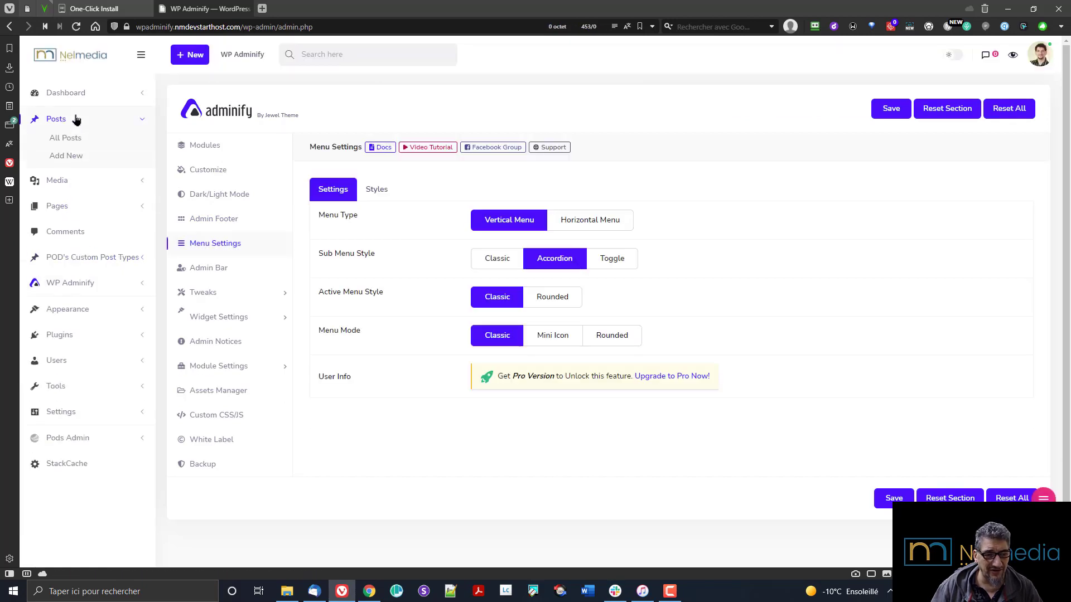
pyautogui.click(84, 221)
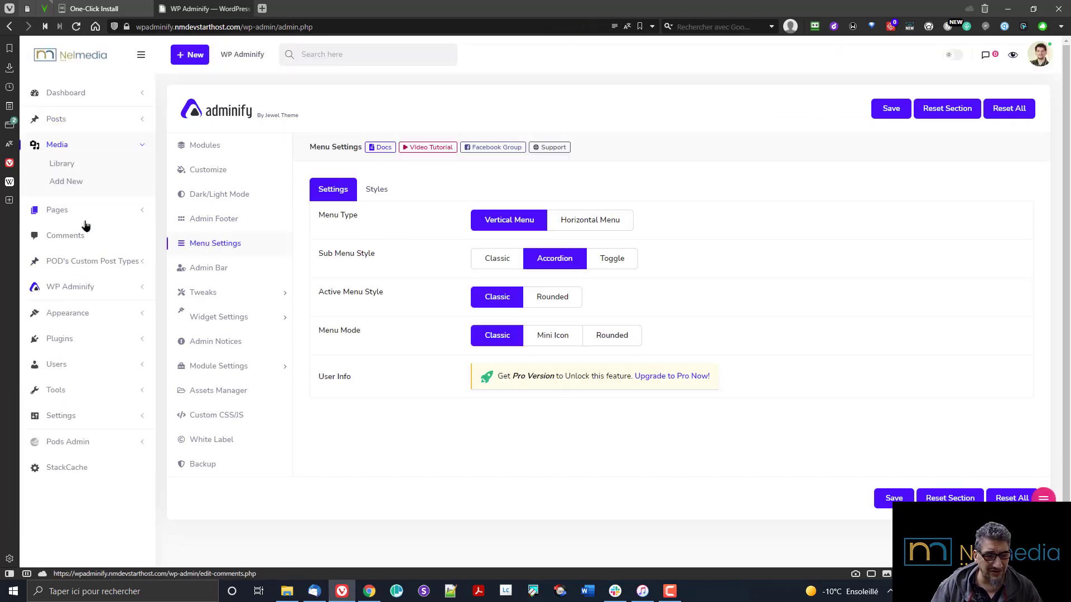
pyautogui.click(84, 213)
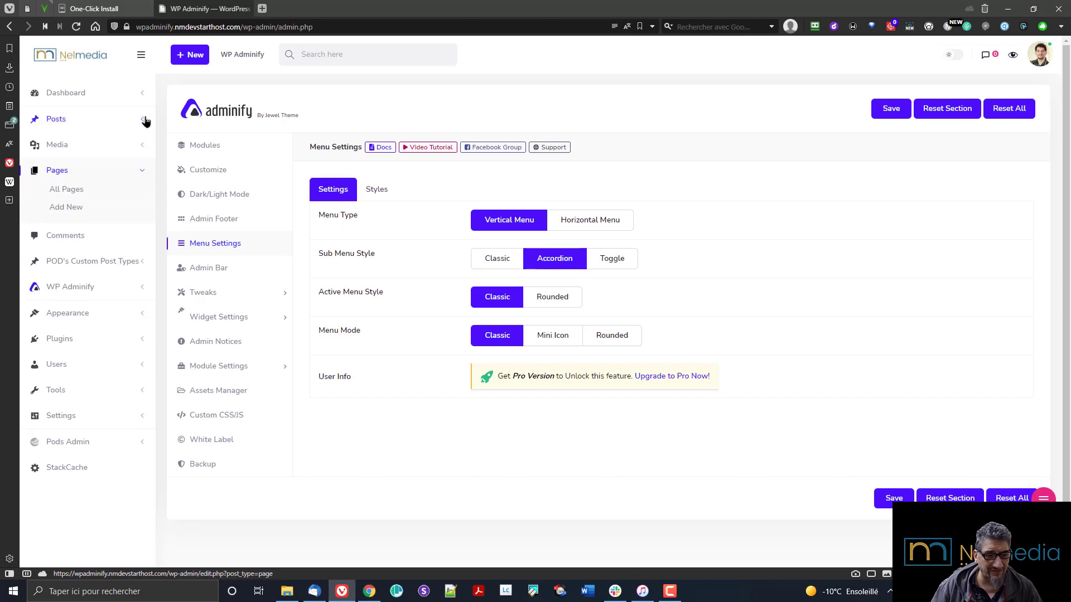
pyautogui.click(66, 288)
pyautogui.scroll(-2, 95, 385)
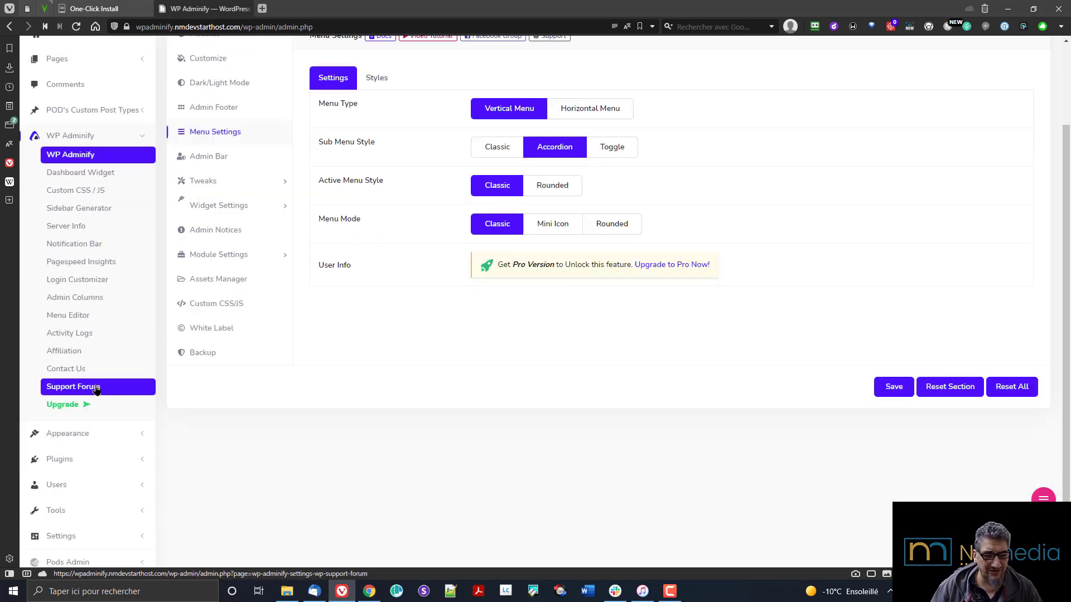
pyautogui.scroll(-2, 95, 393)
pyautogui.click(90, 388)
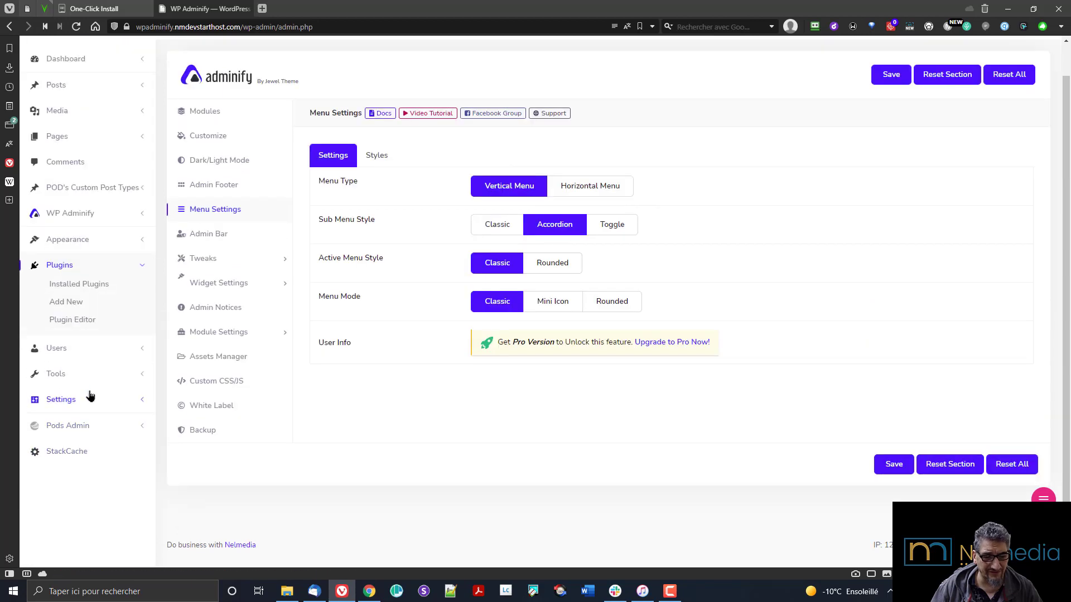
# Set the Sub Menu Style to Toggle, save and reload the page, and test it by expanding the Pages submenu
pyautogui.click(602, 231)
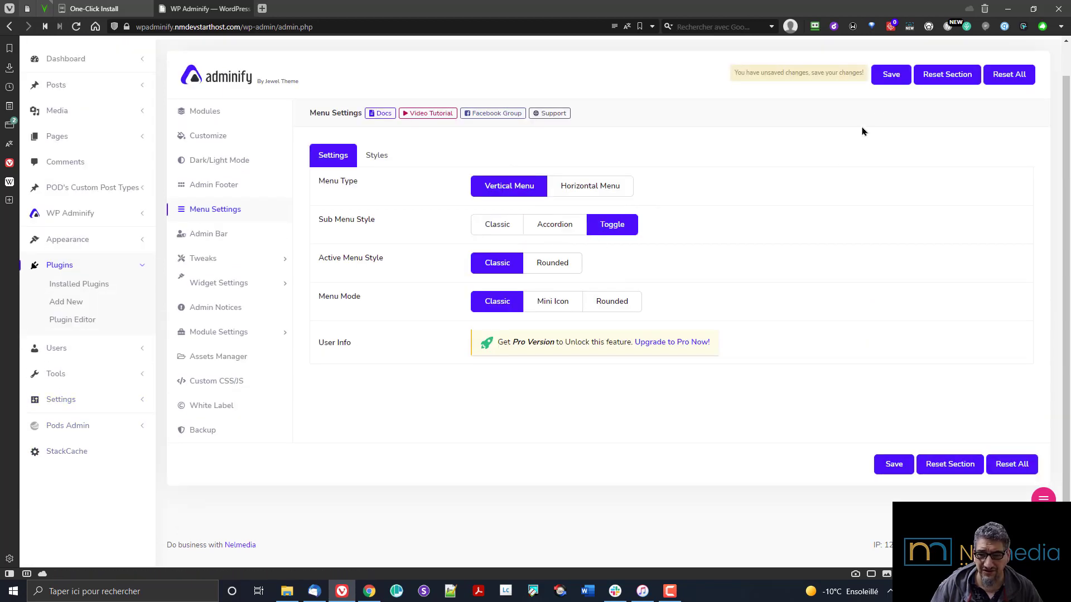
pyautogui.click(887, 74)
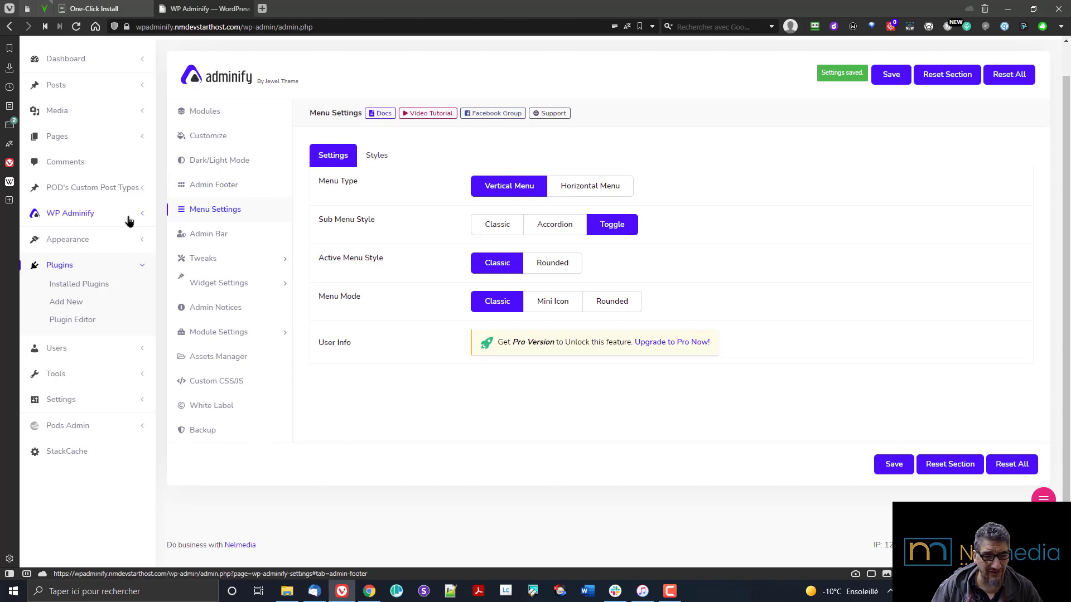
pyautogui.click(77, 28)
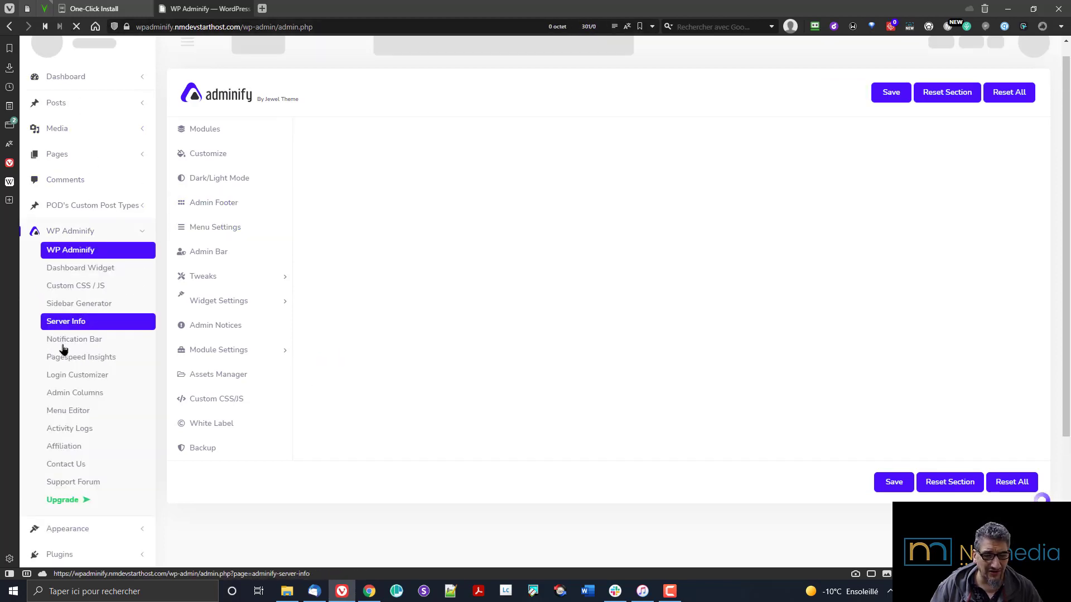
pyautogui.click(79, 155)
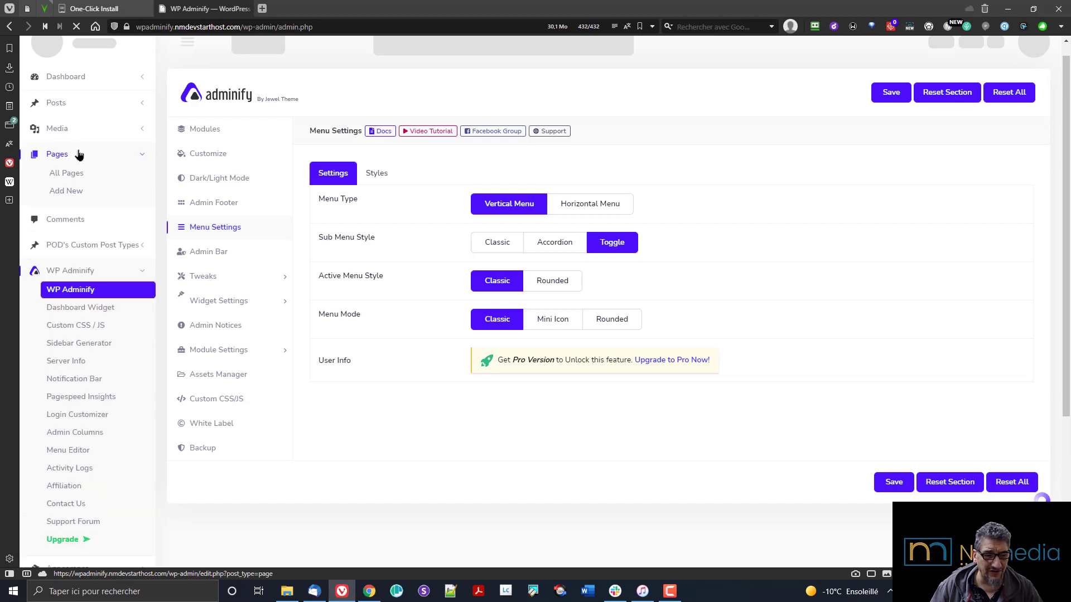
# Expand the Media and Posts submenus in the admin sidebar to test the toggle style
pyautogui.click(90, 112)
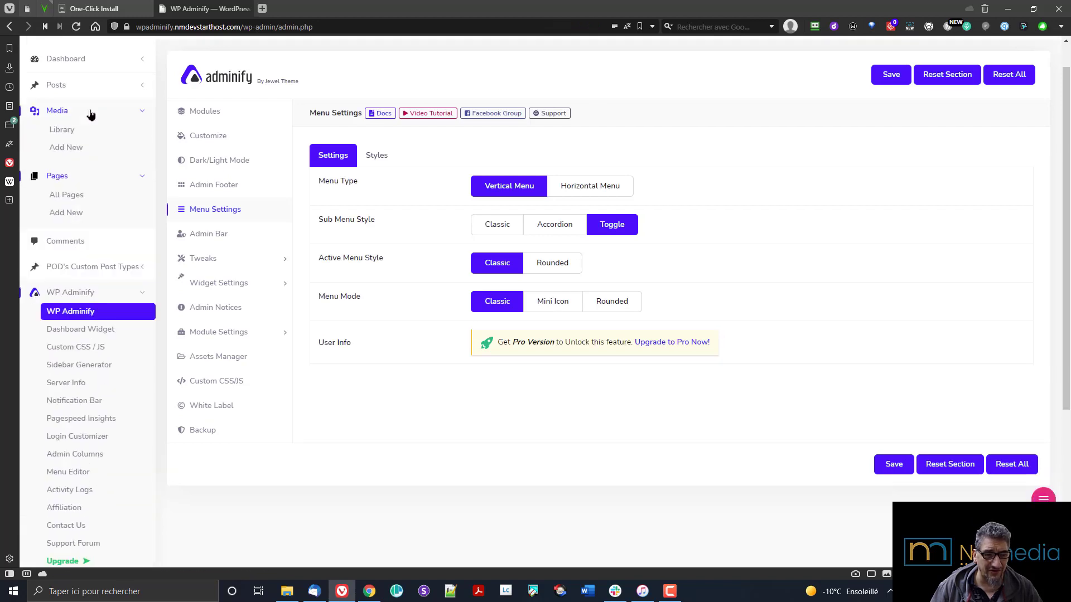
pyautogui.click(109, 85)
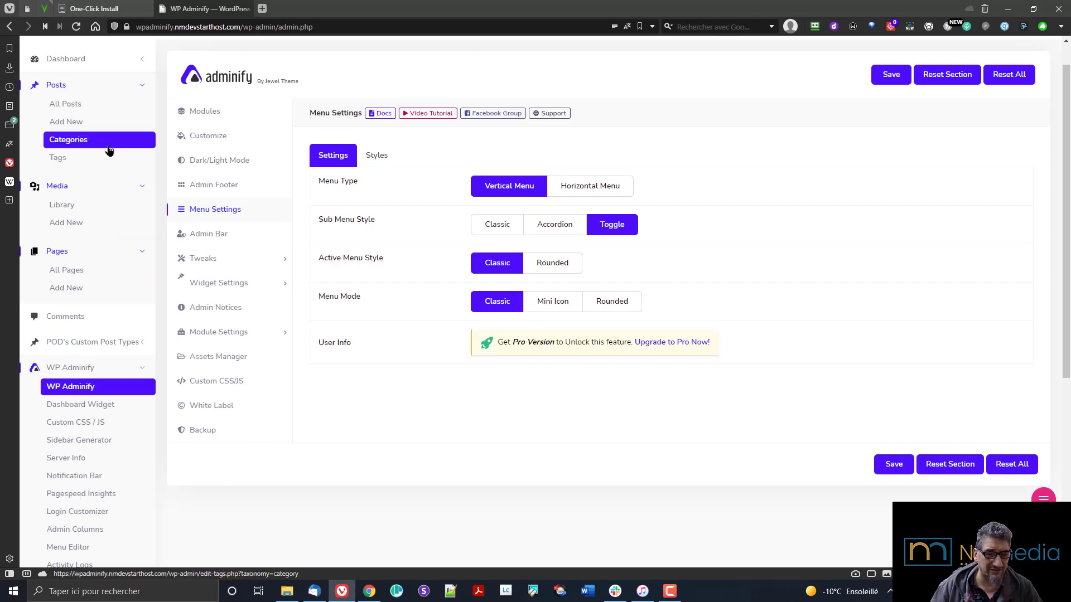
# Set the Sub Menu Style to Classic, save the settings and reload the page to check the sidebar's Posts entry
pyautogui.click(491, 236)
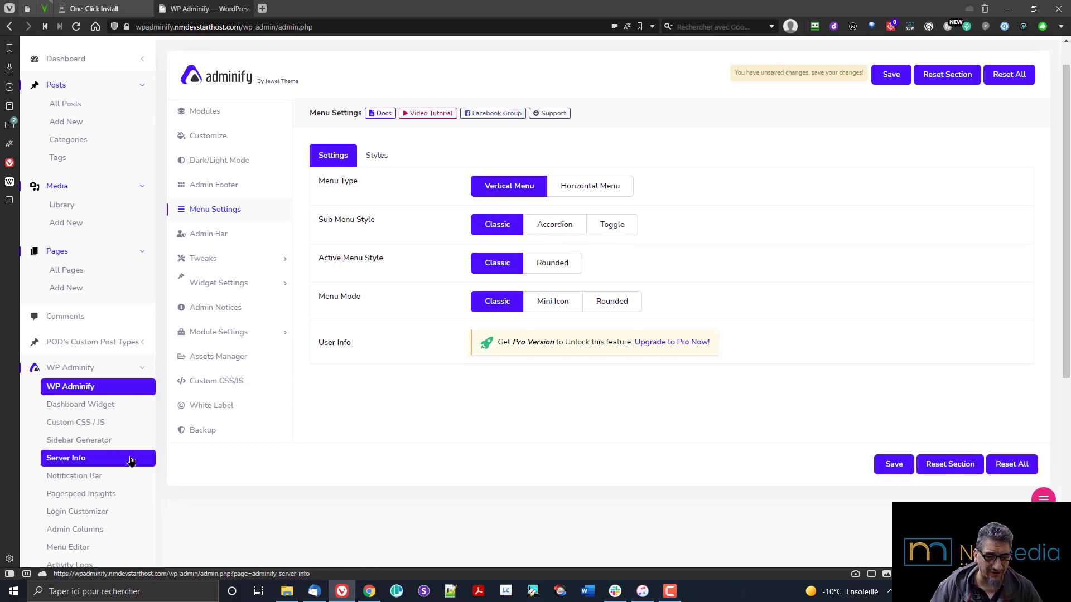
pyautogui.scroll(-5, 134, 455)
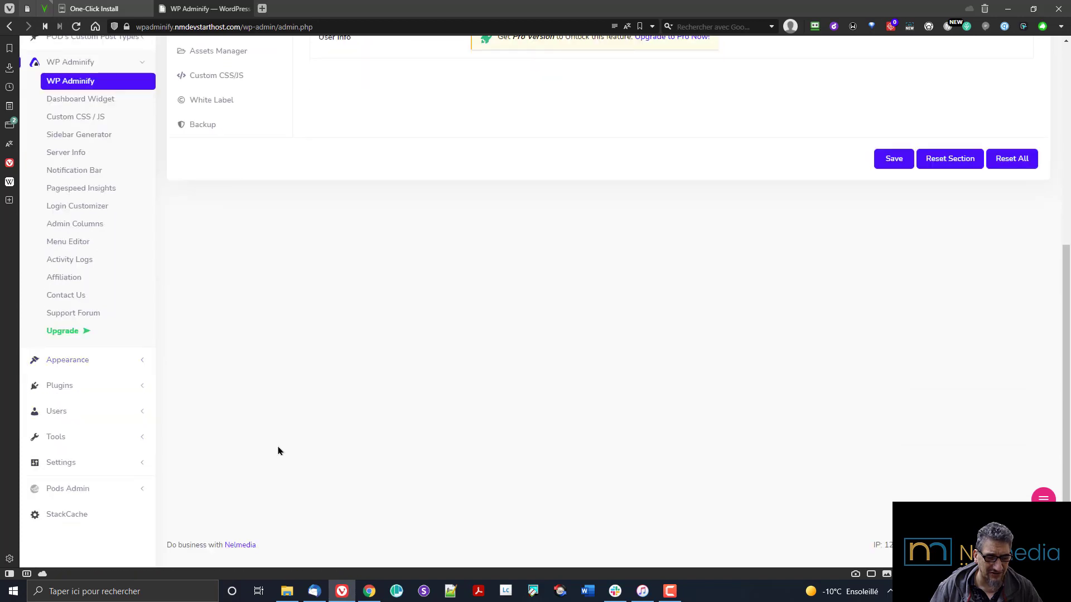
pyautogui.scroll(6, 753, 256)
pyautogui.click(887, 104)
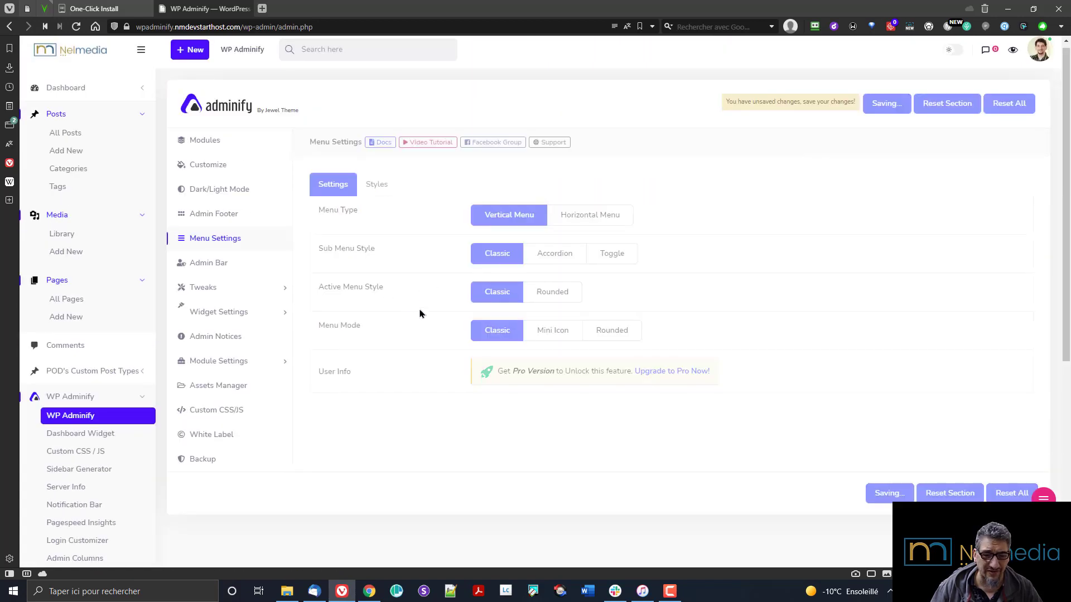
pyautogui.click(76, 27)
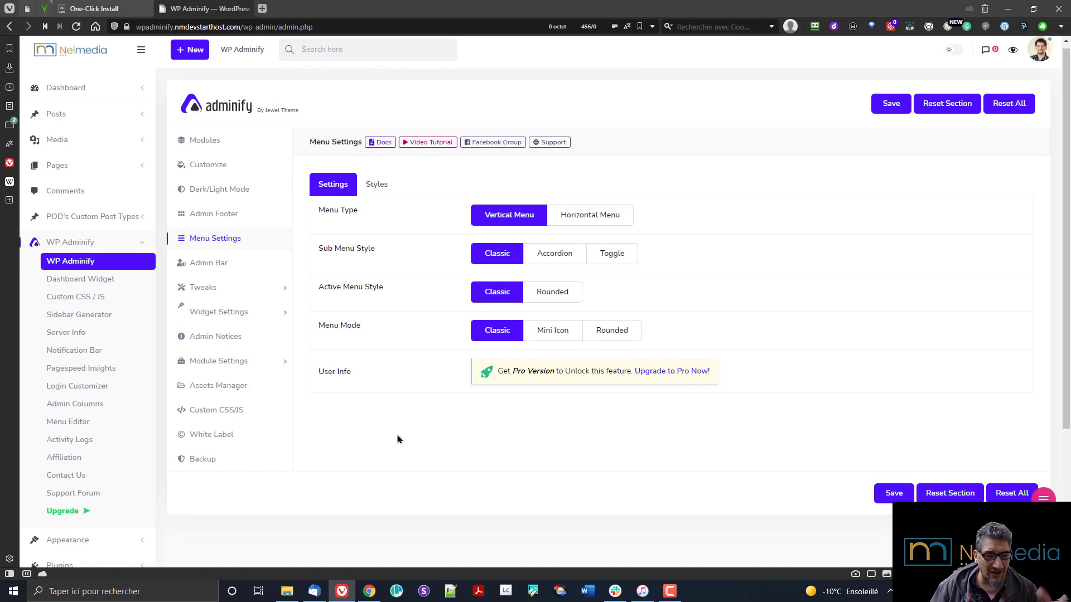
pyautogui.moveTo(64, 114)
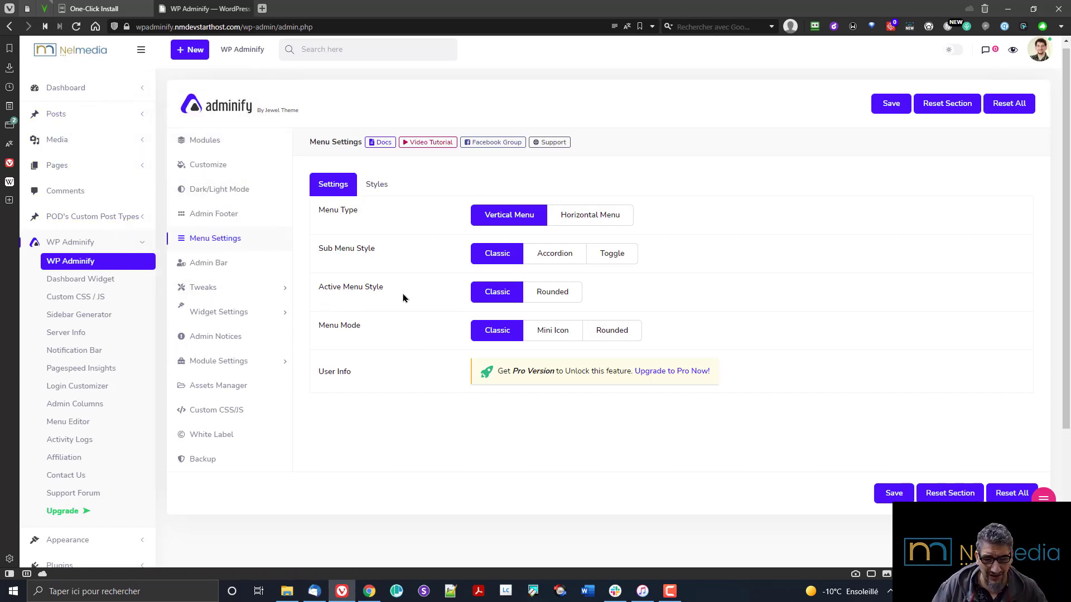
# Set the Active Menu Style to Rounded, save and reload the page, and check the highlighted entries in the admin sidebar
pyautogui.click(549, 300)
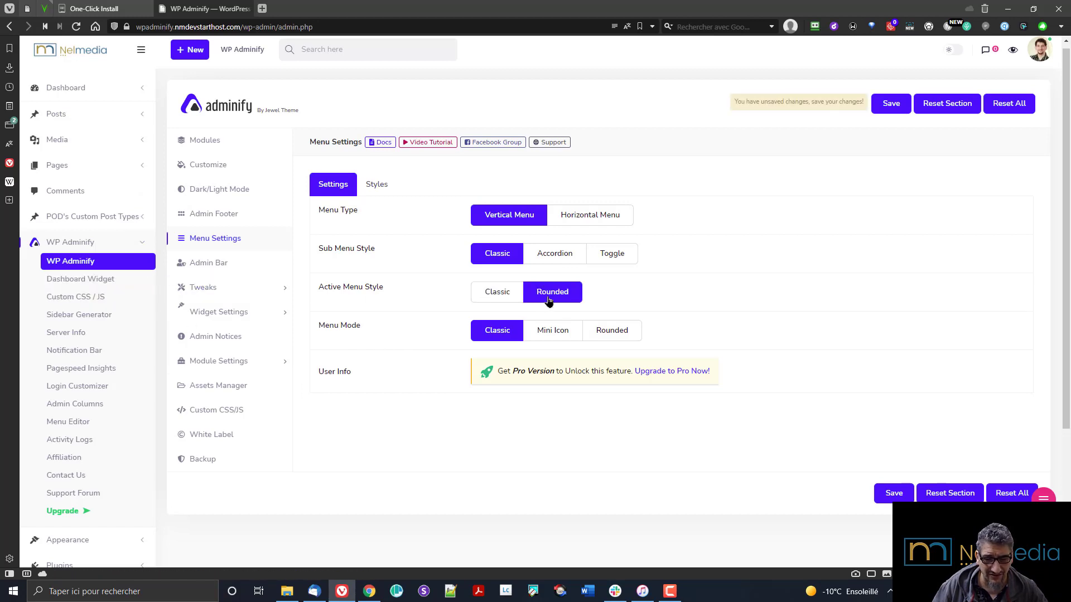
pyautogui.click(891, 104)
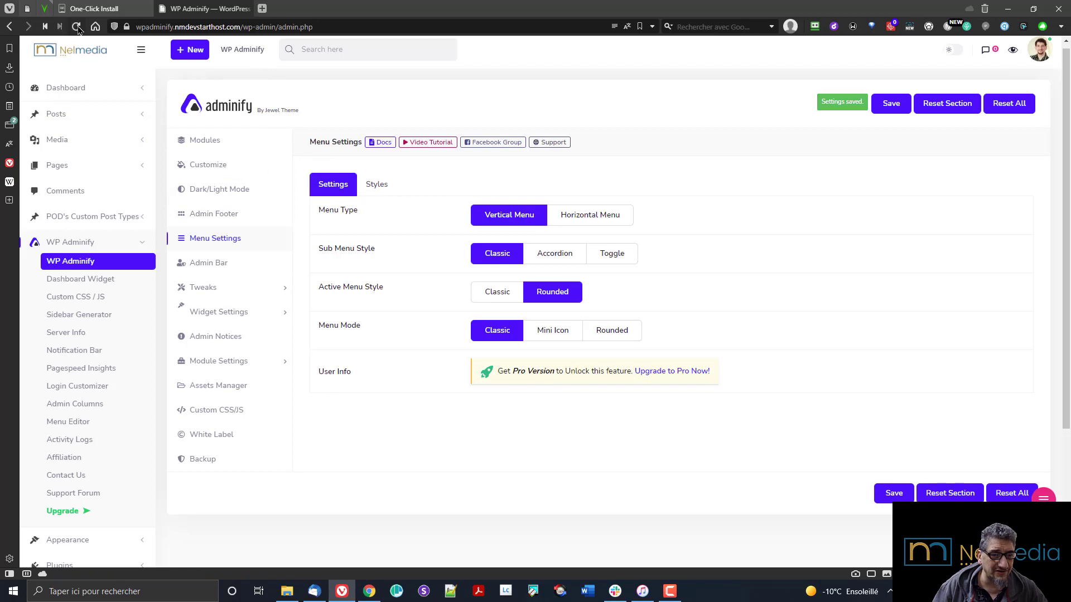
pyautogui.click(66, 333)
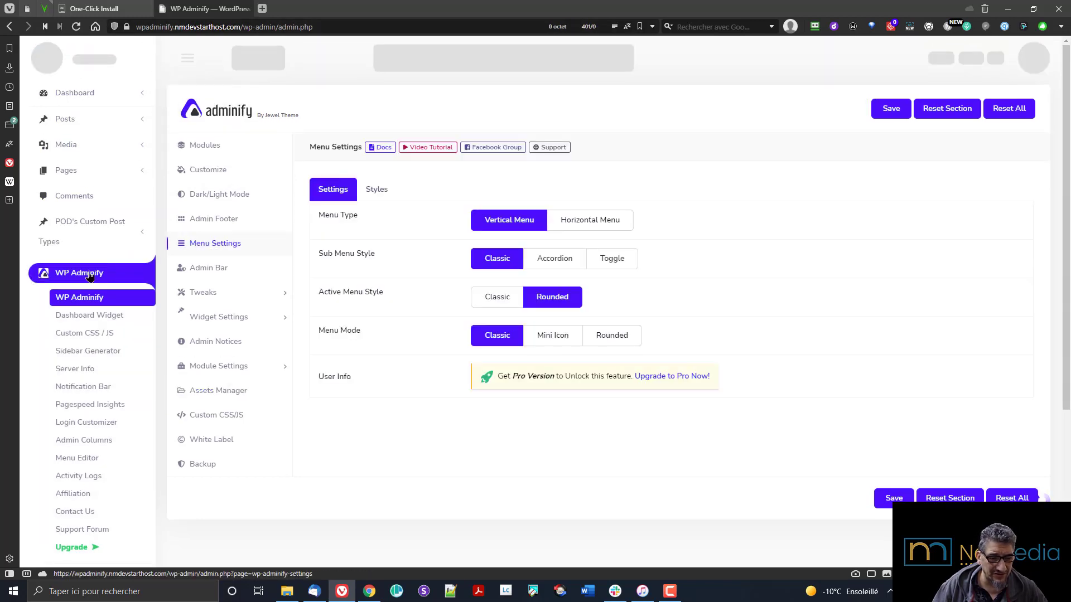
pyautogui.scroll(-4, 131, 386)
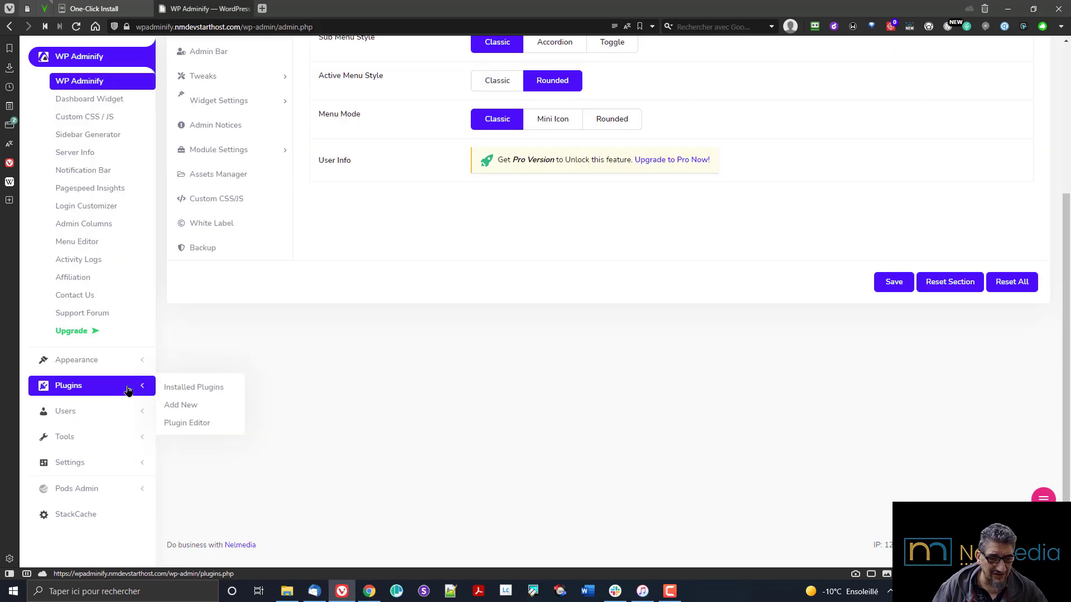
pyautogui.scroll(4, 127, 390)
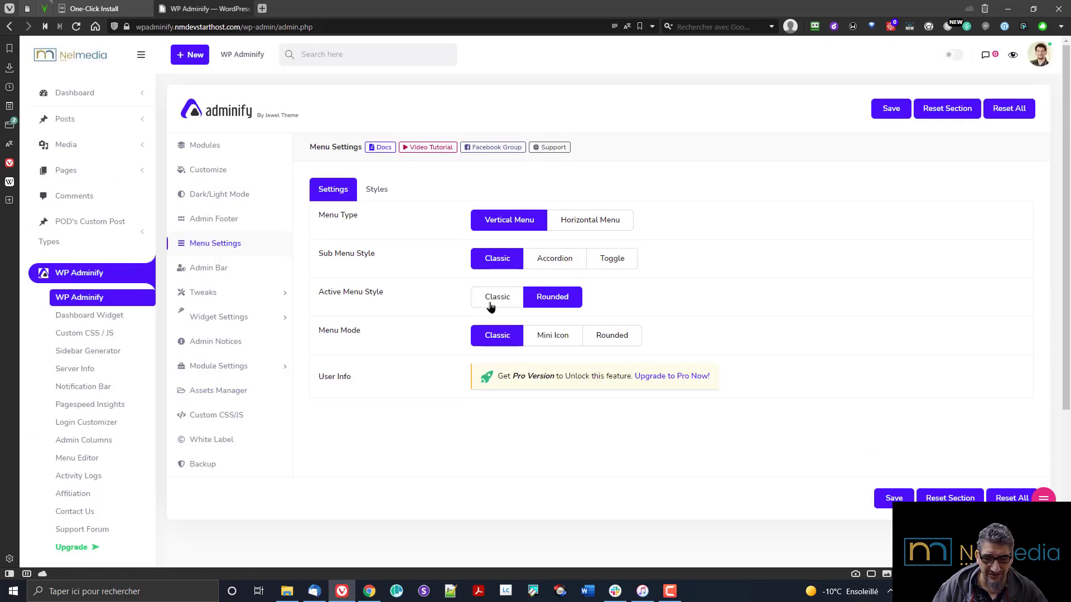
# Set the Active Menu Style back to Classic and the Menu Mode to Mini Icon, save the settings and reload the page
pyautogui.click(491, 300)
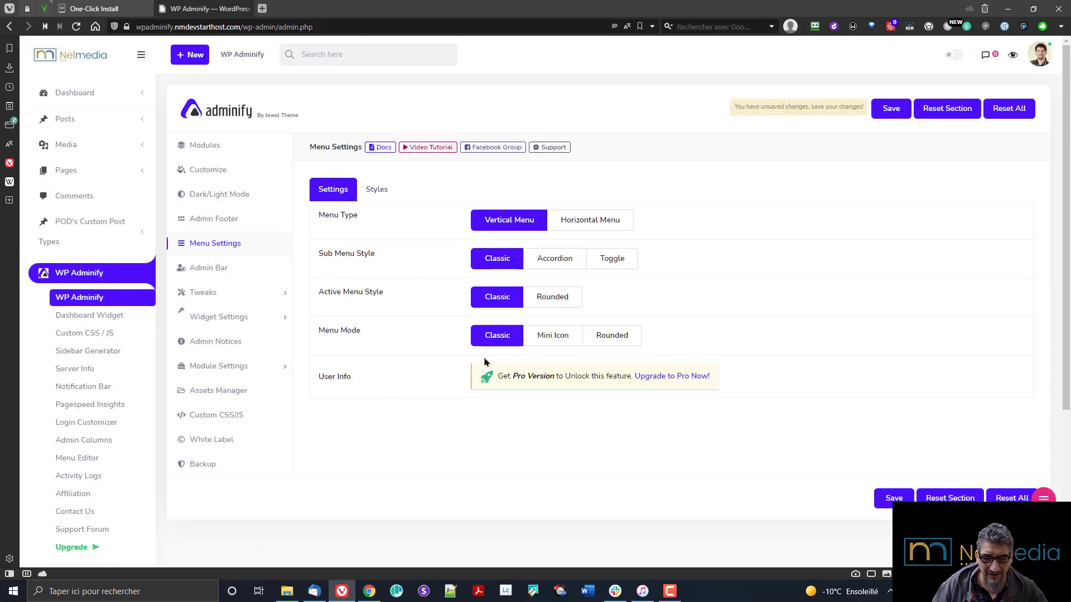
pyautogui.click(577, 334)
pyautogui.click(890, 108)
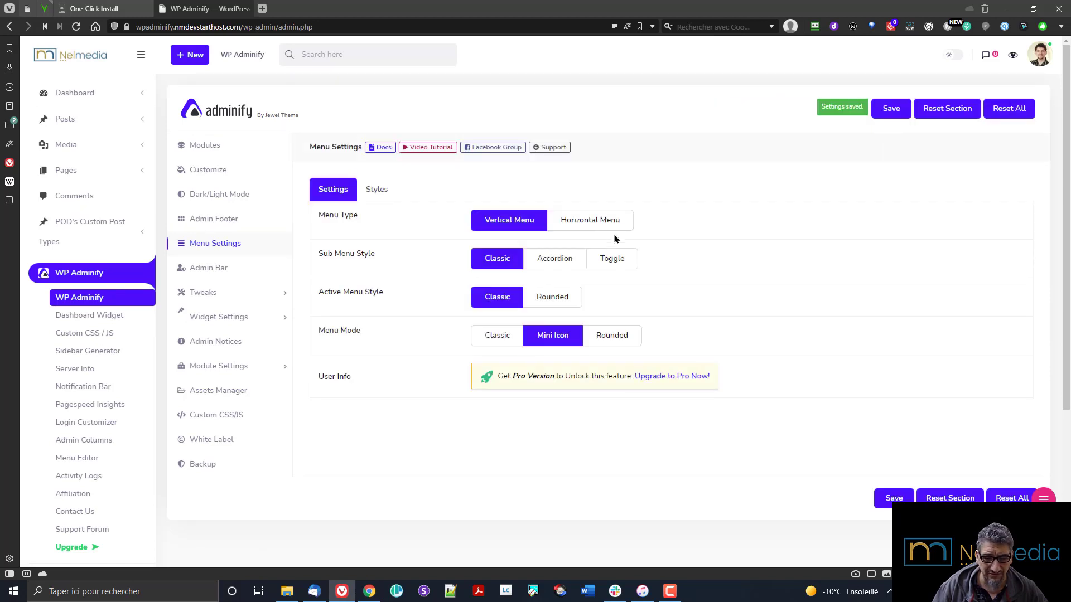
pyautogui.click(77, 27)
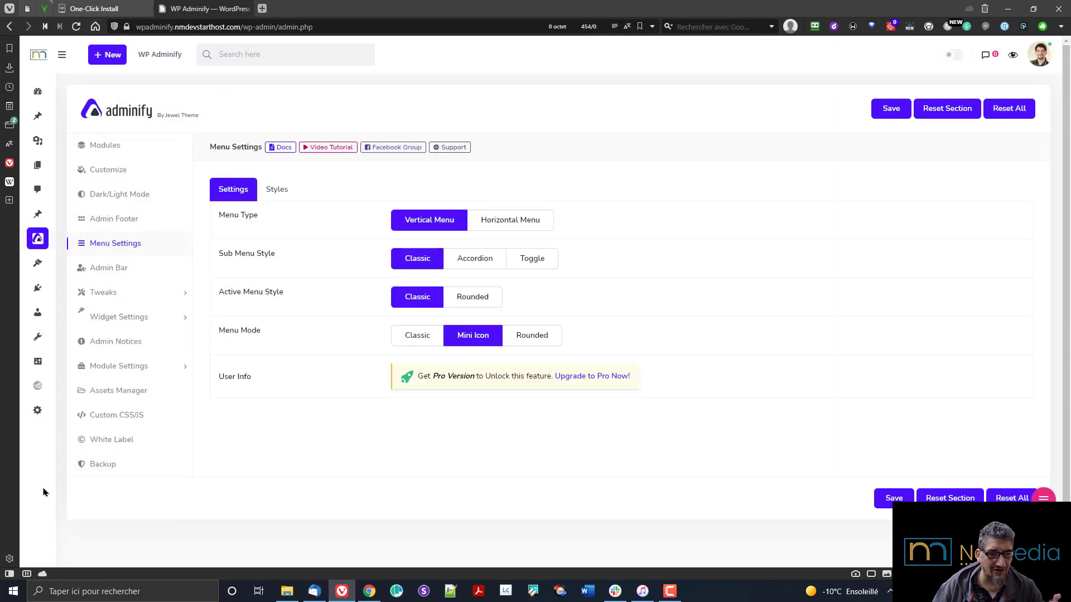
# Set the Menu Mode to Rounded, save the settings and reload the page
pyautogui.click(531, 335)
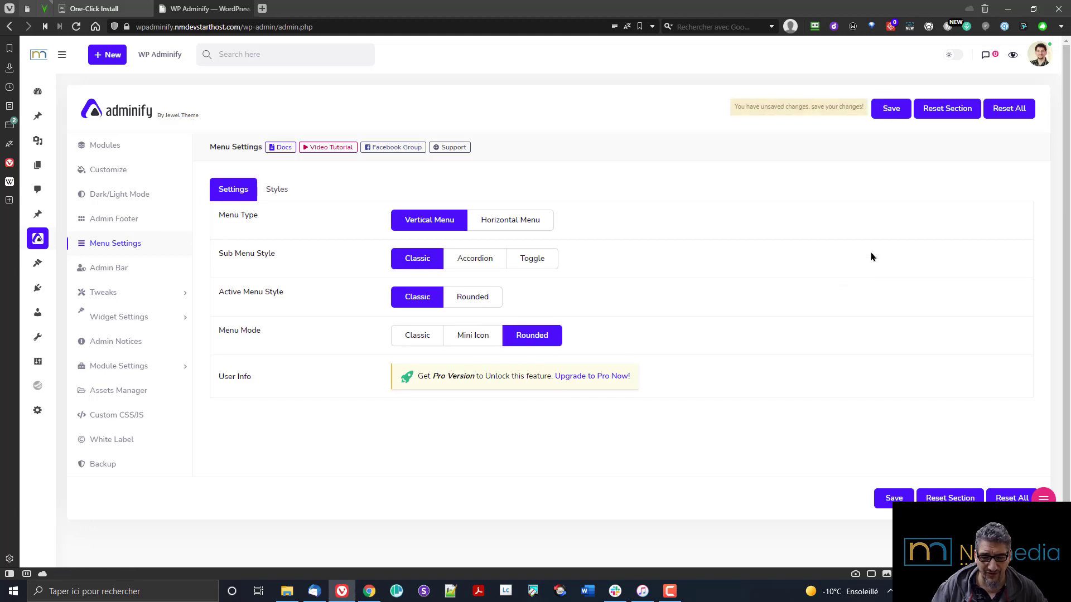
pyautogui.click(891, 111)
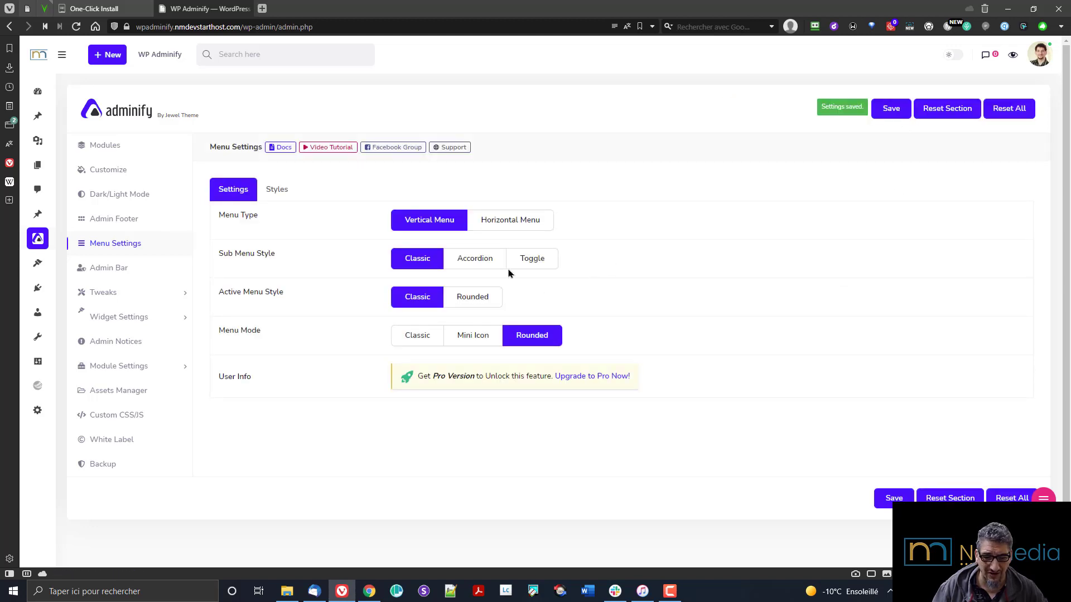
pyautogui.click(105, 145)
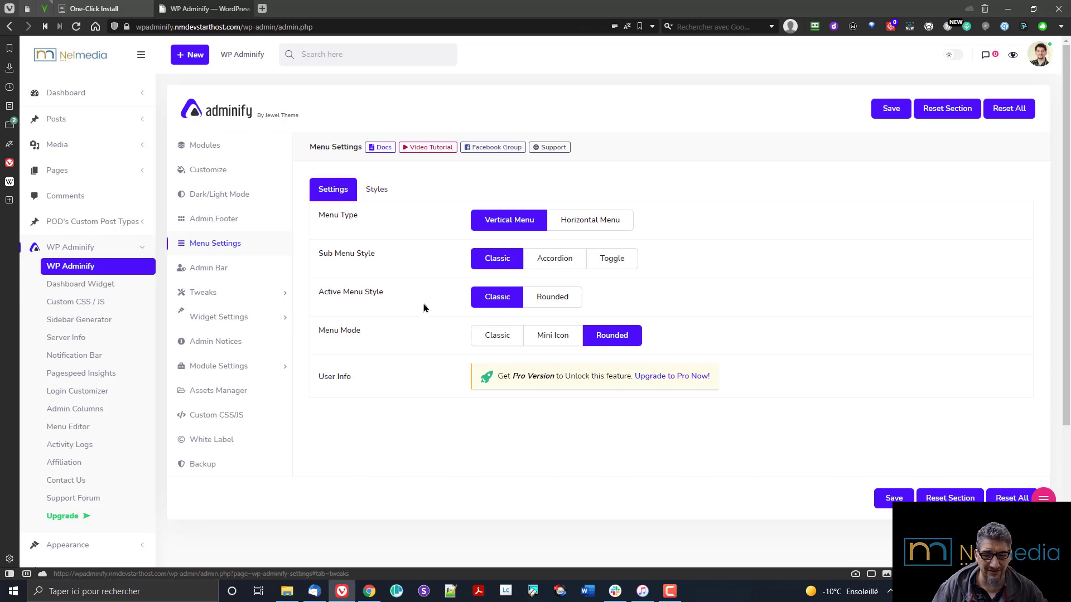
# Set the Menu Mode back to Classic and save the settings
pyautogui.click(493, 338)
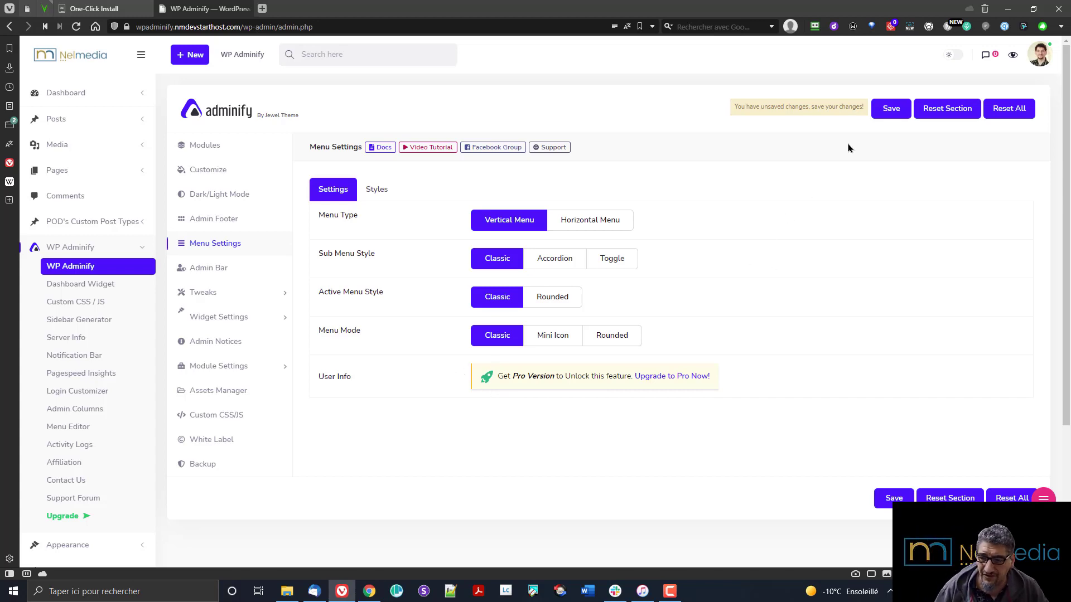
pyautogui.click(890, 110)
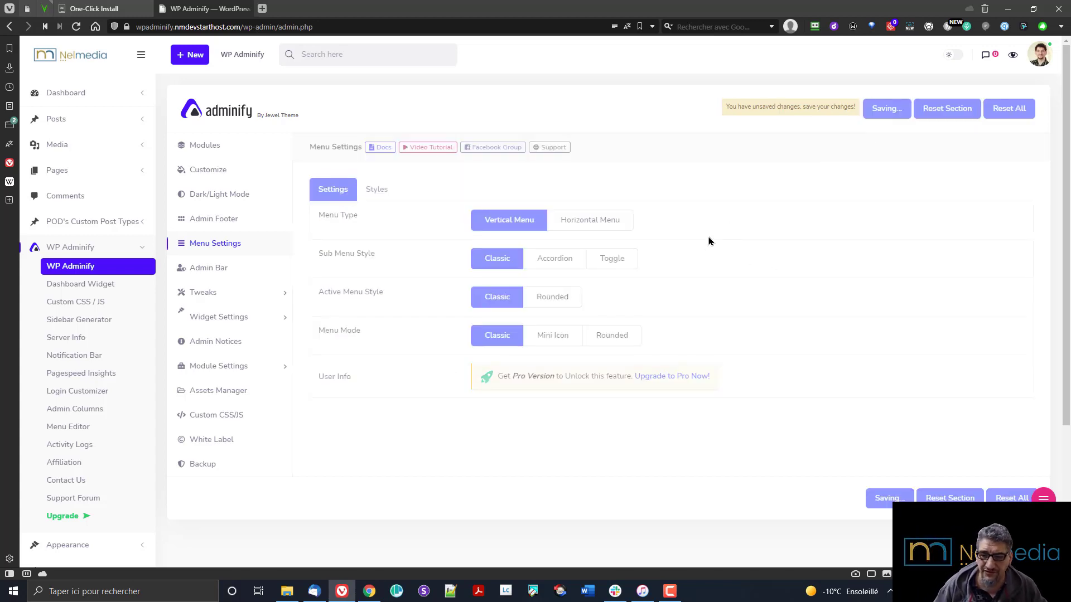
# Review the Menu Settings style options, covering fonts, wrapper and vertical padding, menu and notification colors, and user info style
pyautogui.click(373, 193)
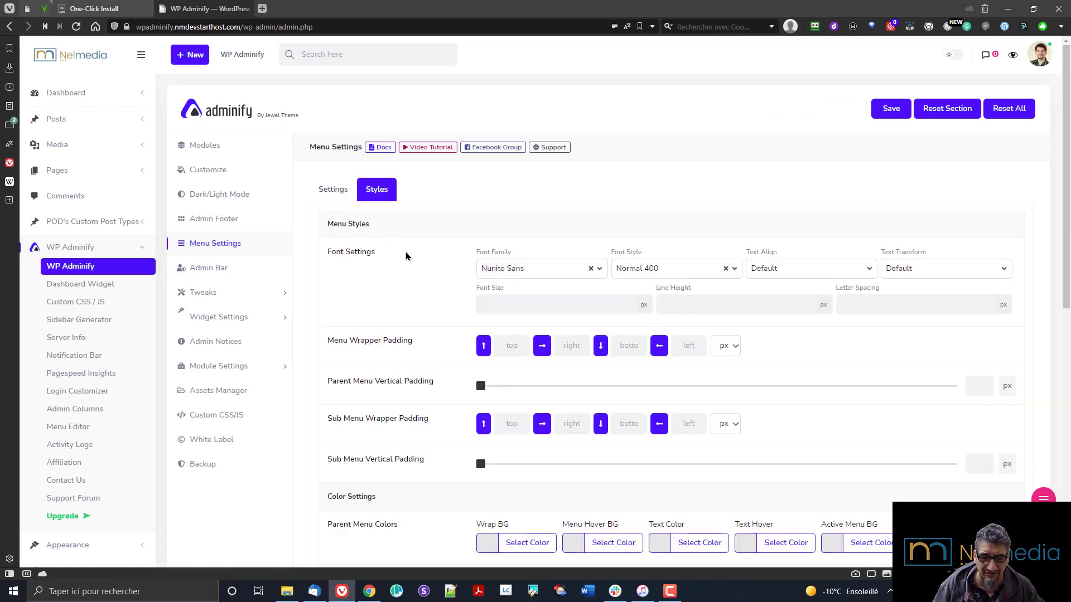
pyautogui.scroll(-2, 409, 257)
pyautogui.scroll(-2, 536, 290)
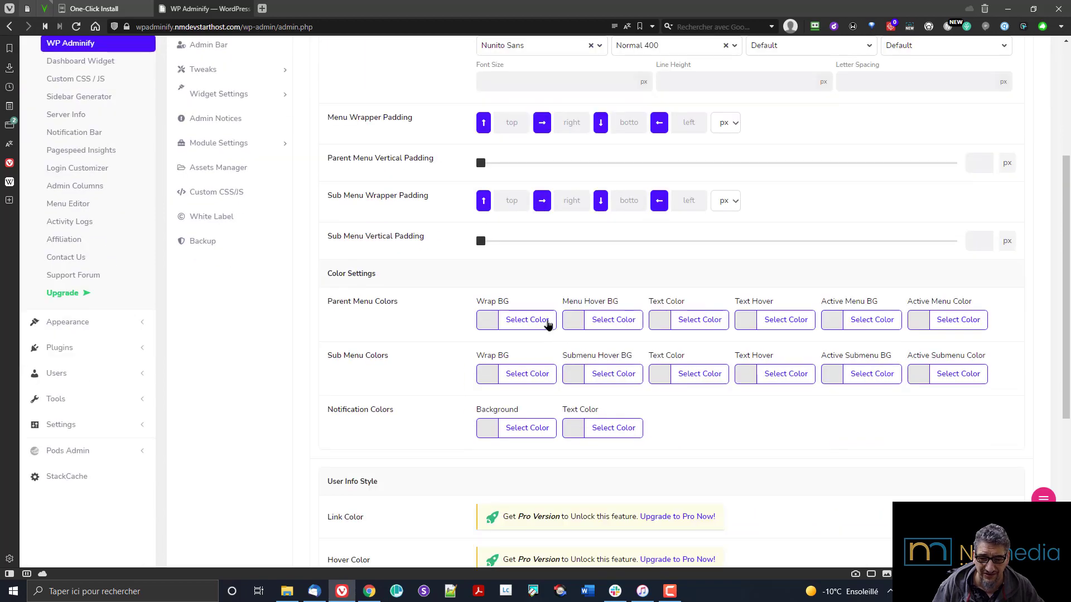
pyautogui.scroll(4, 312, 382)
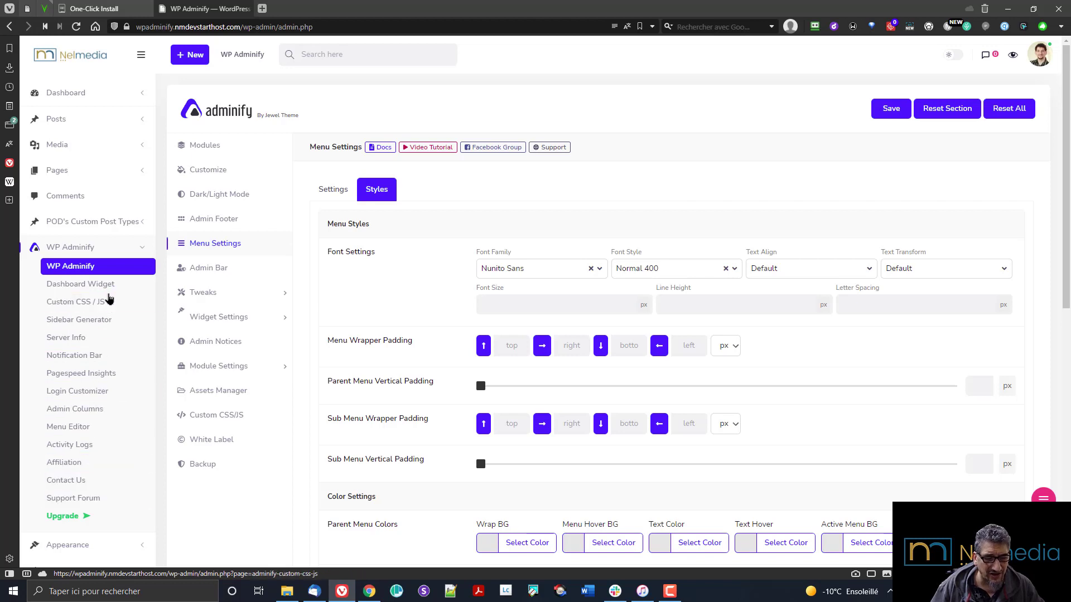
pyautogui.scroll(-1, 439, 365)
pyautogui.scroll(-1, 439, 366)
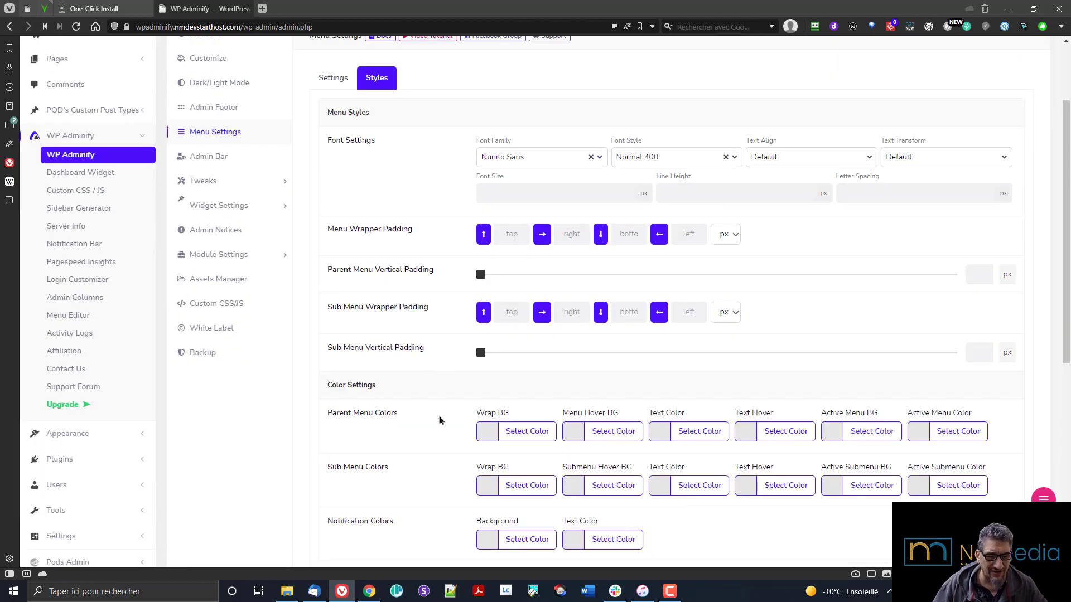
pyautogui.scroll(-3, 440, 420)
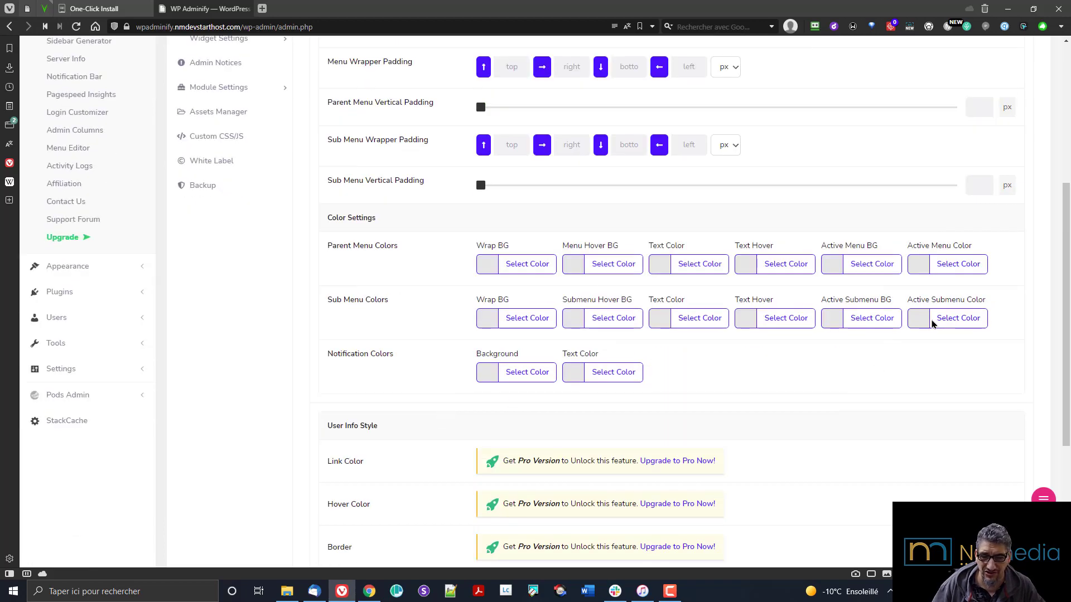
pyautogui.scroll(-3, 702, 366)
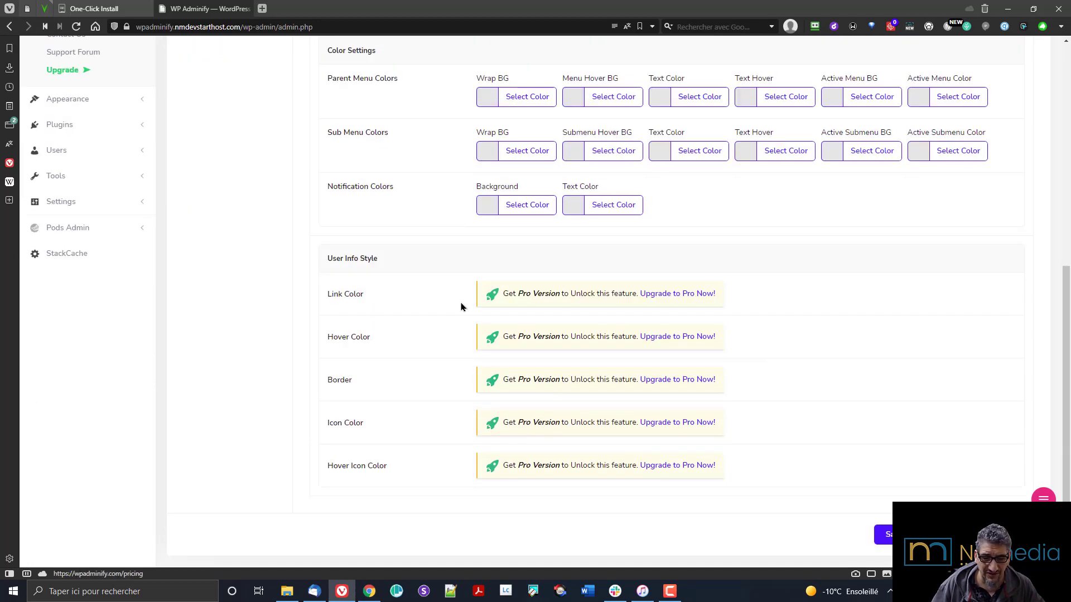
pyautogui.scroll(8, 110, 328)
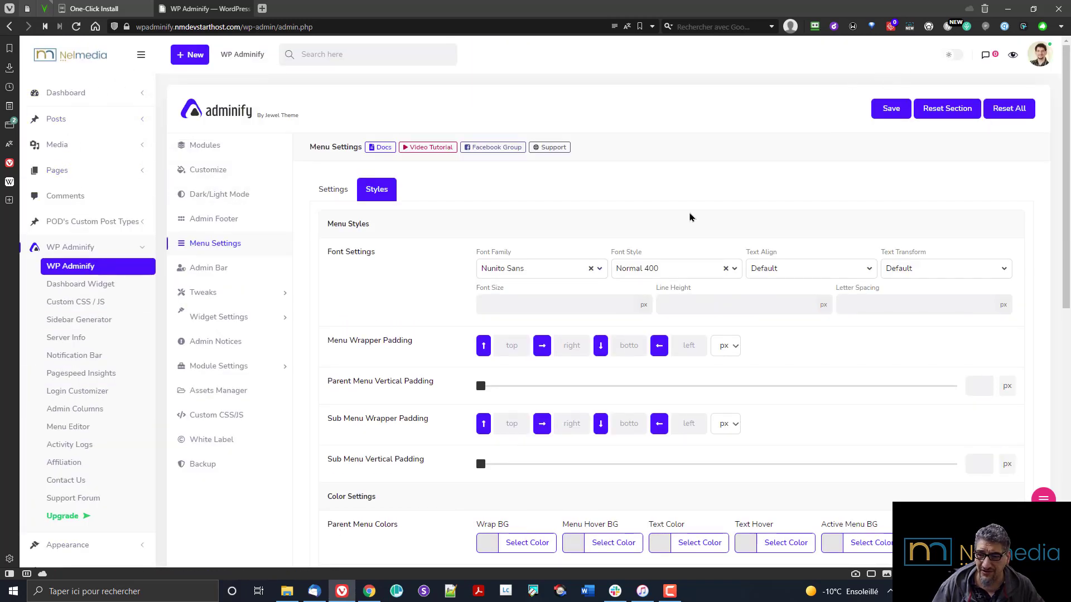
pyautogui.scroll(-5, 465, 401)
pyautogui.scroll(-3, 443, 393)
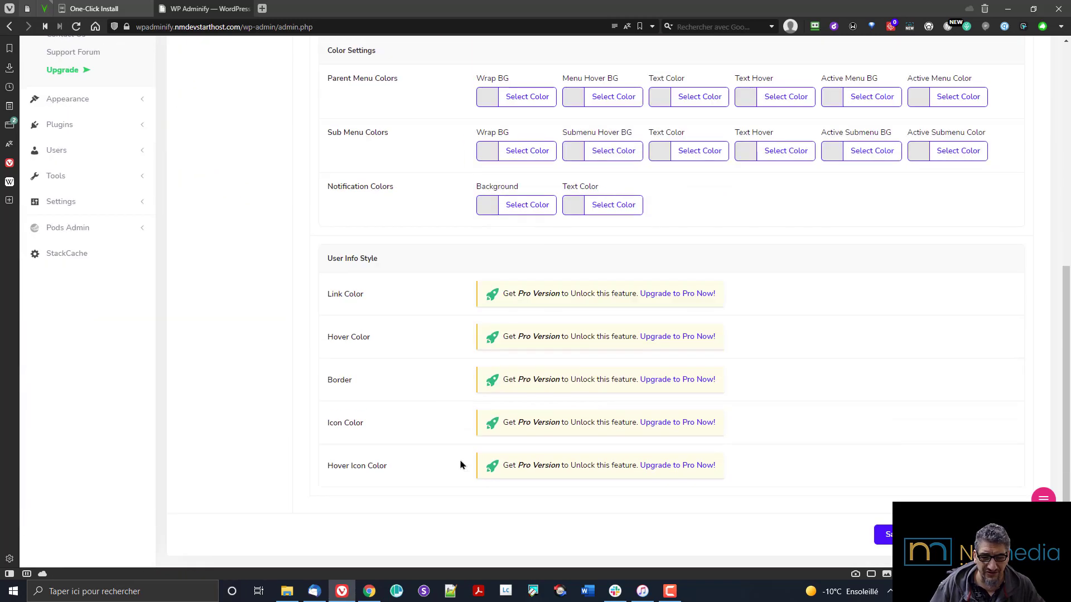
pyautogui.scroll(6, 400, 455)
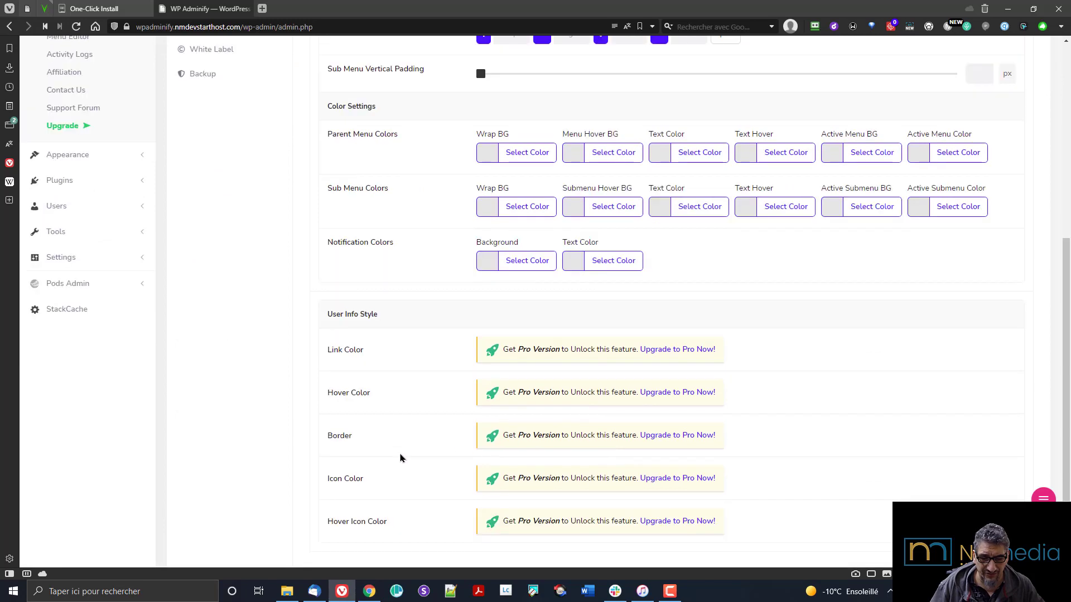
pyautogui.scroll(2, 352, 452)
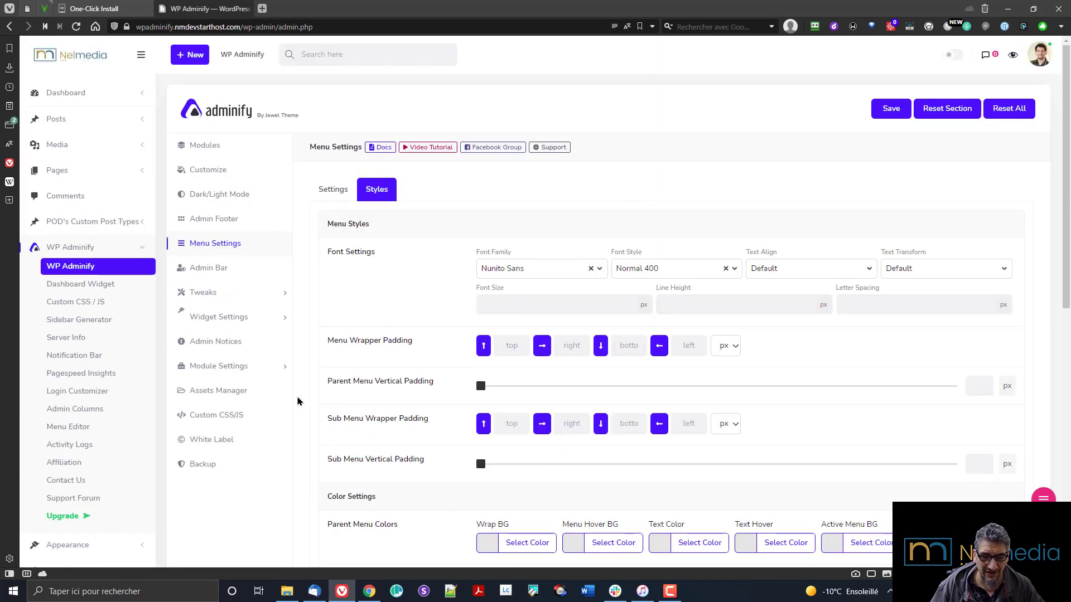
# Open the Admin Bar settings and compare their options with the elements shown in the admin bar
pyautogui.click(222, 269)
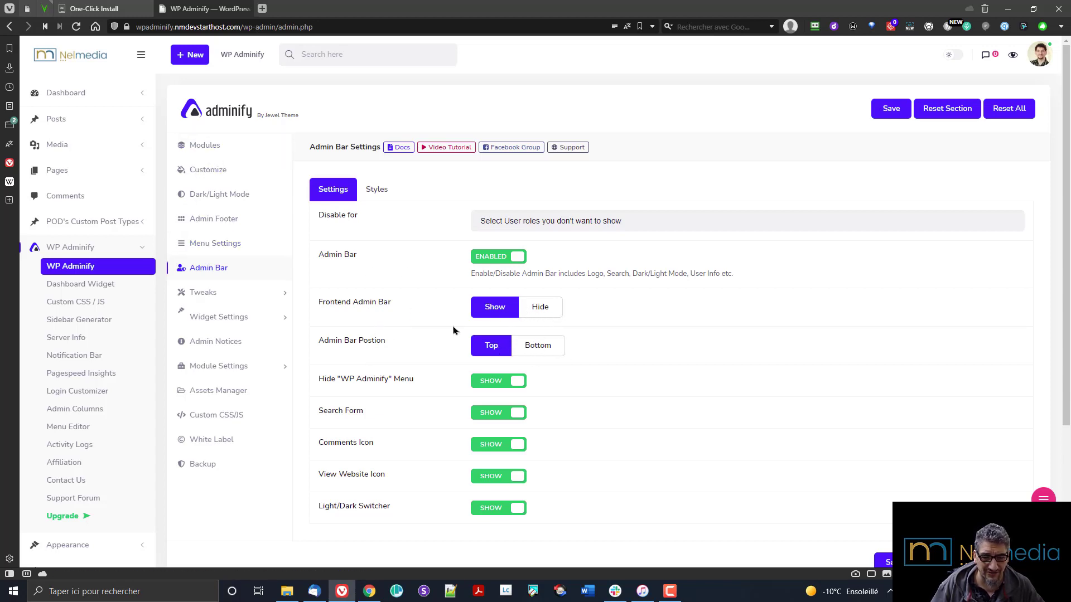
pyautogui.scroll(-1, 413, 339)
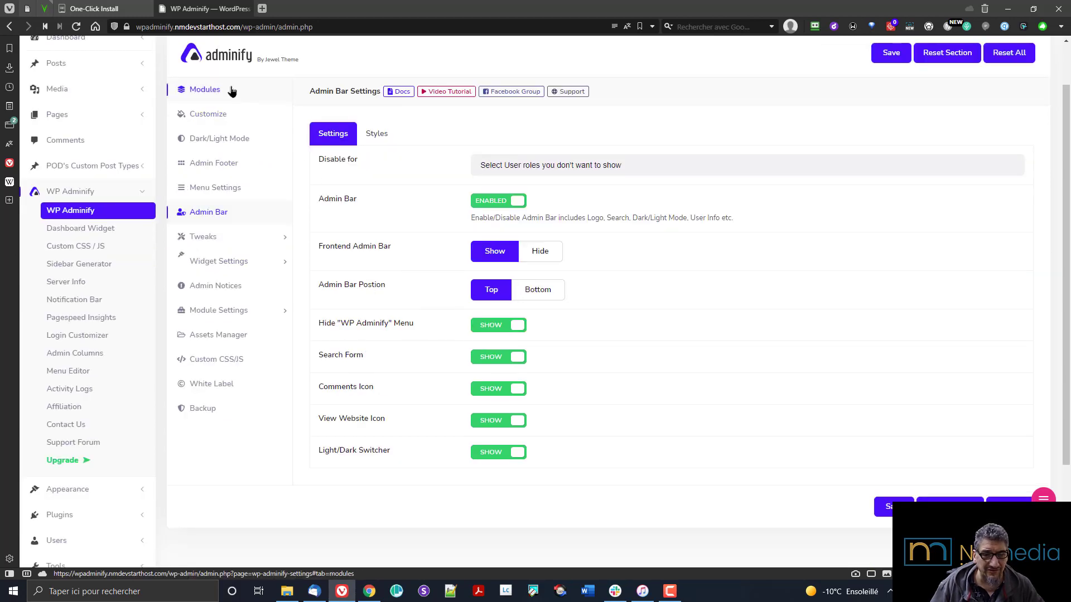
pyautogui.scroll(1, 212, 139)
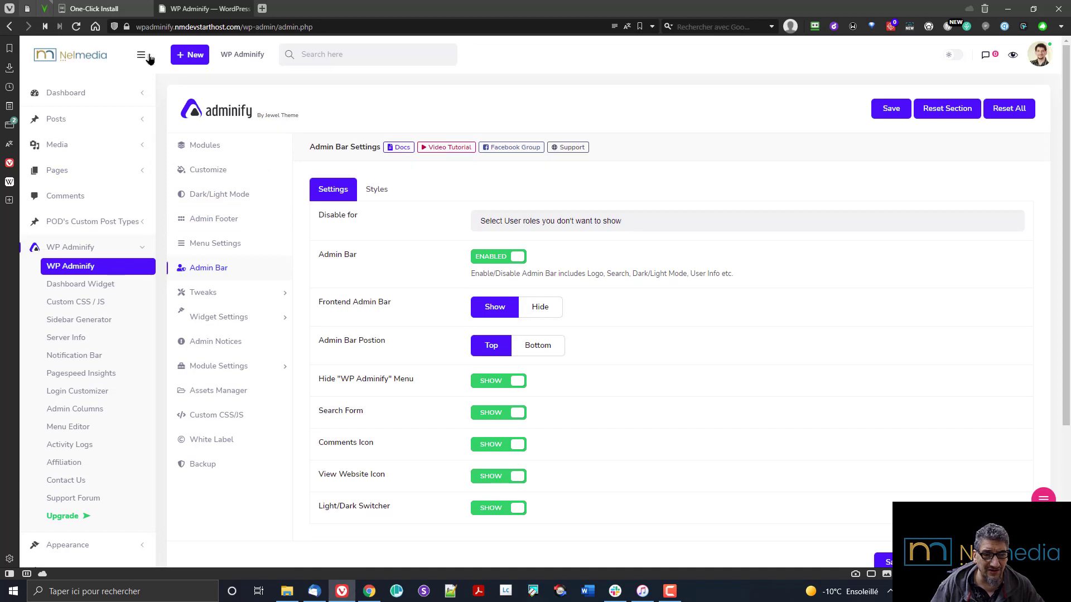
pyautogui.moveTo(247, 53)
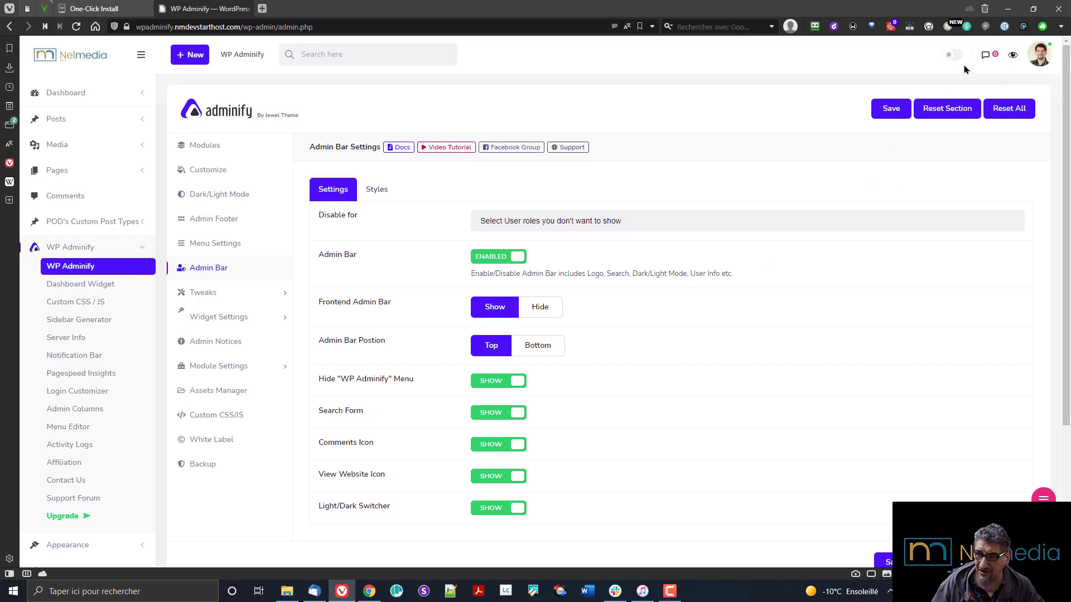
pyautogui.scroll(-1, 810, 191)
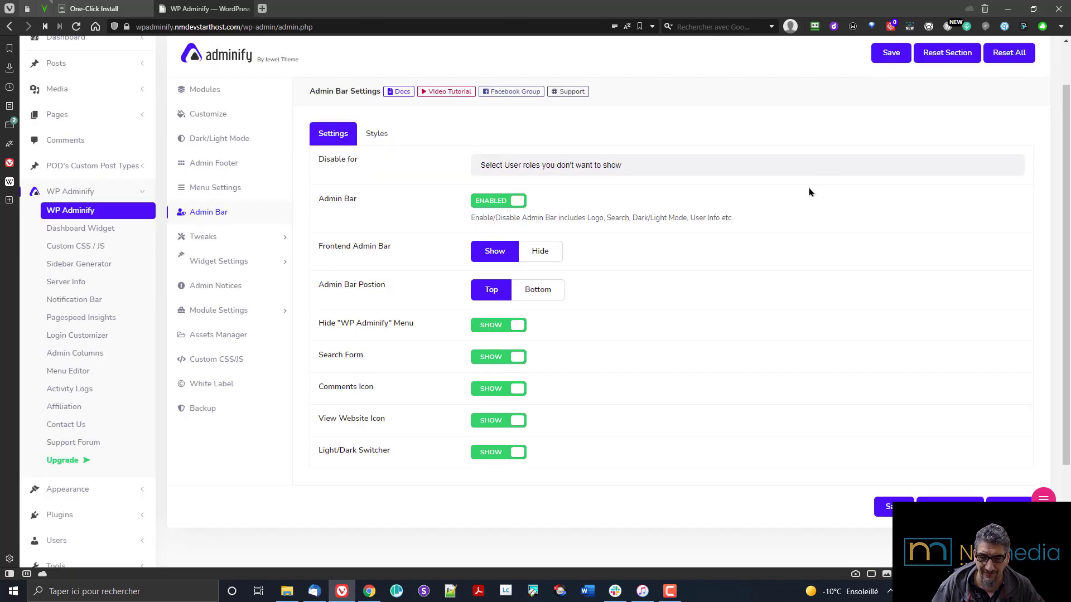
# Review the Admin Bar style options, then open the Head section of the Tweaks settings
pyautogui.click(392, 140)
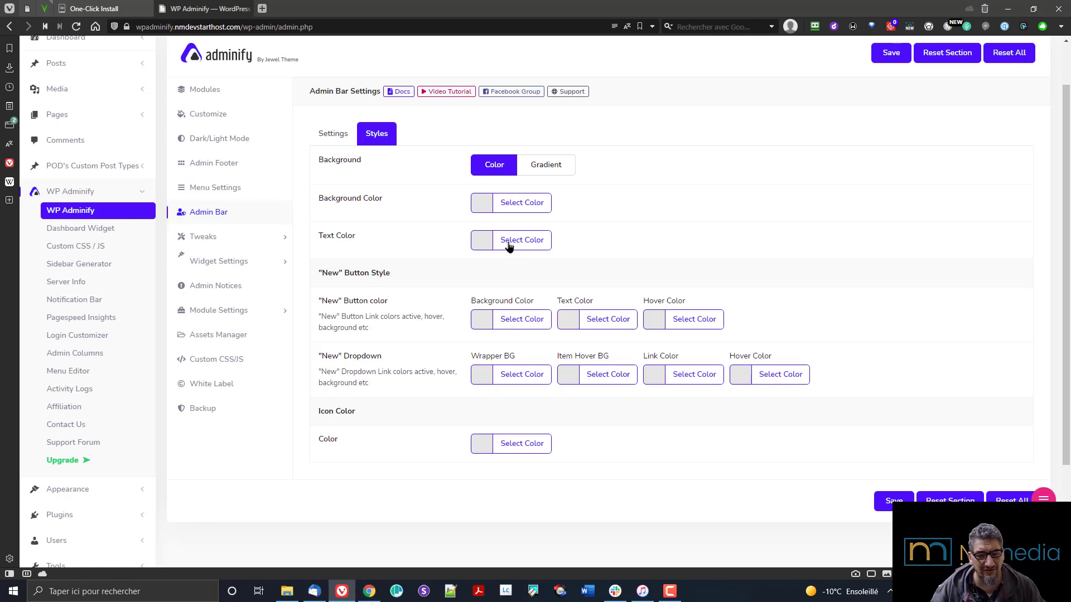
pyautogui.click(204, 237)
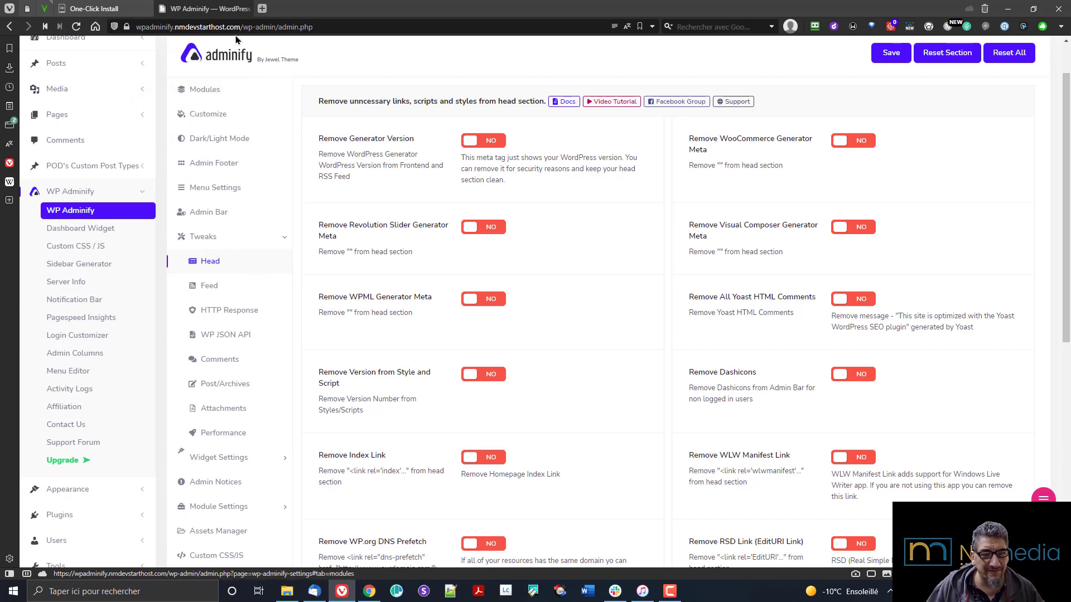
pyautogui.scroll(1, 451, 208)
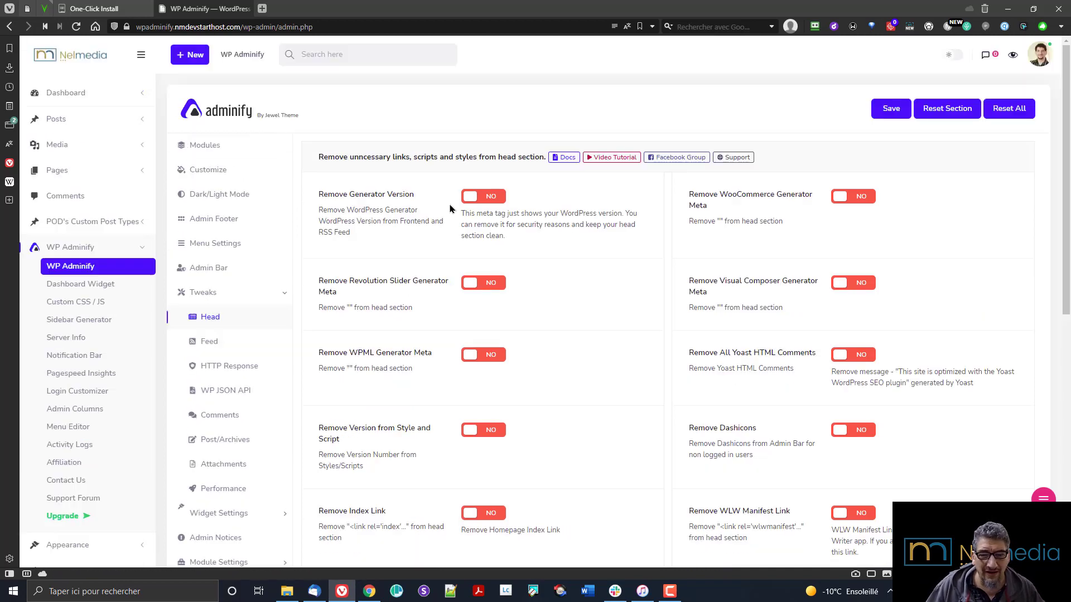
# Open wpadminify.com in a new browser tab and go to its pricing page
pyautogui.click(260, 8)
pyautogui.write('wp')
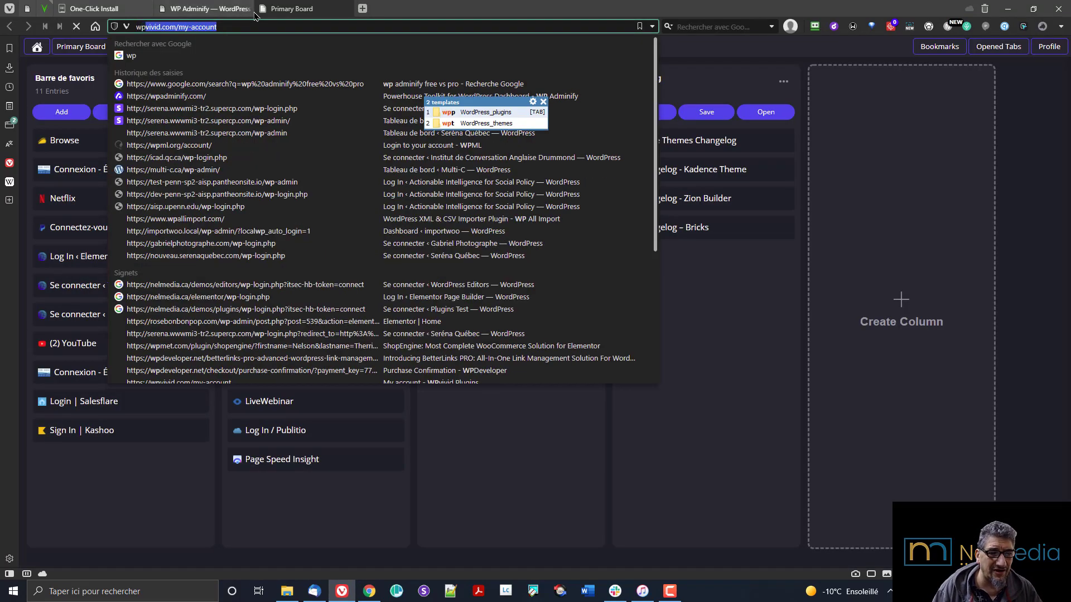
pyautogui.write('a')
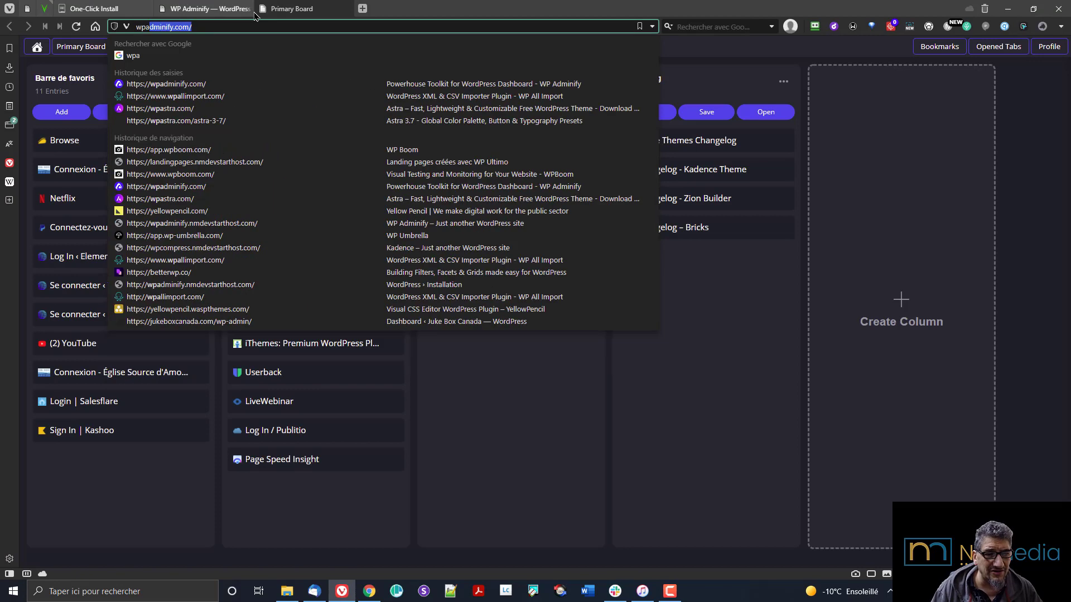
pyautogui.write('d')
pyautogui.press('Return')
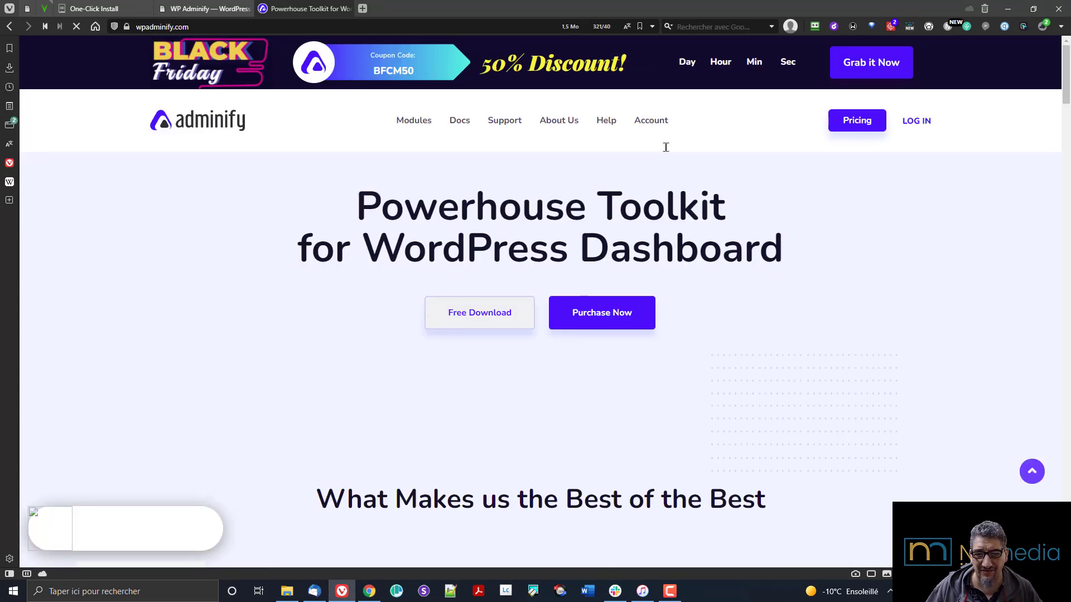
pyautogui.click(844, 124)
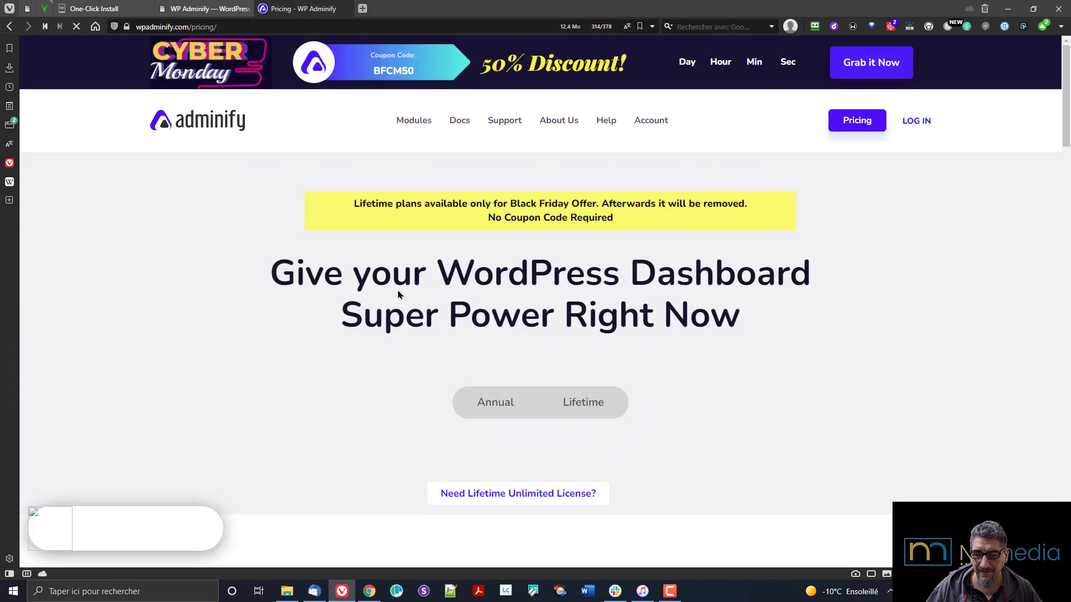
# Examine the annual plans' prices, site limits and included features along with the Black Friday notice
pyautogui.scroll(-4, 468, 376)
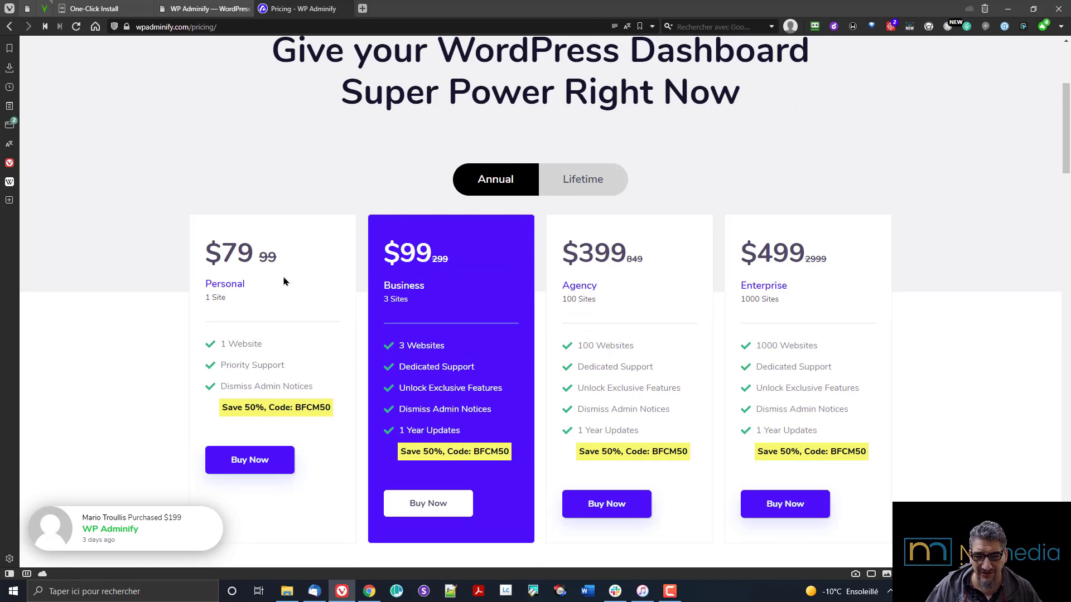
pyautogui.scroll(3, 416, 202)
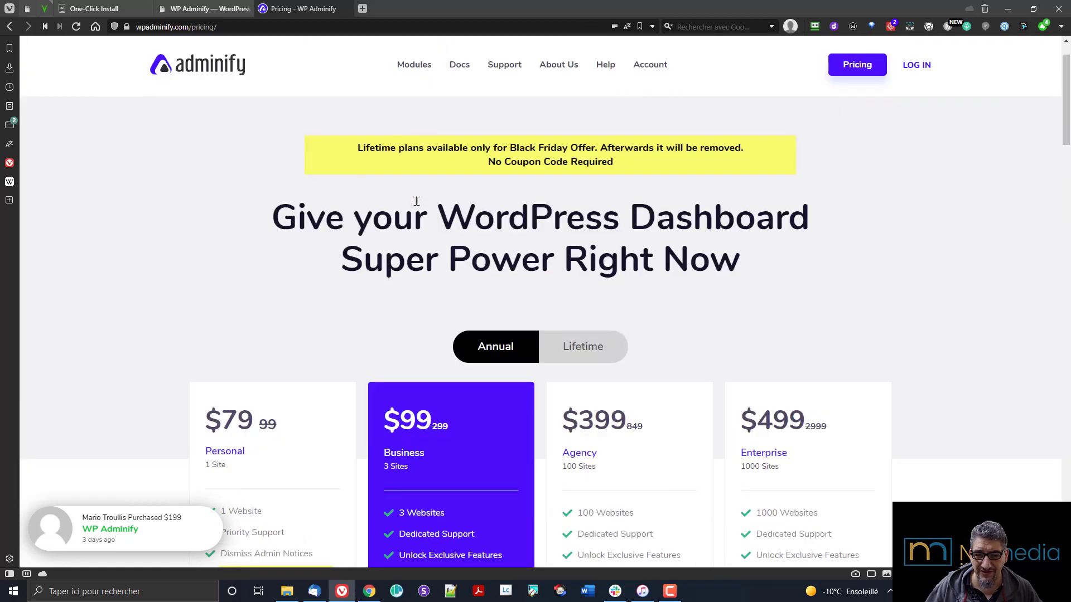
pyautogui.scroll(-1, 416, 201)
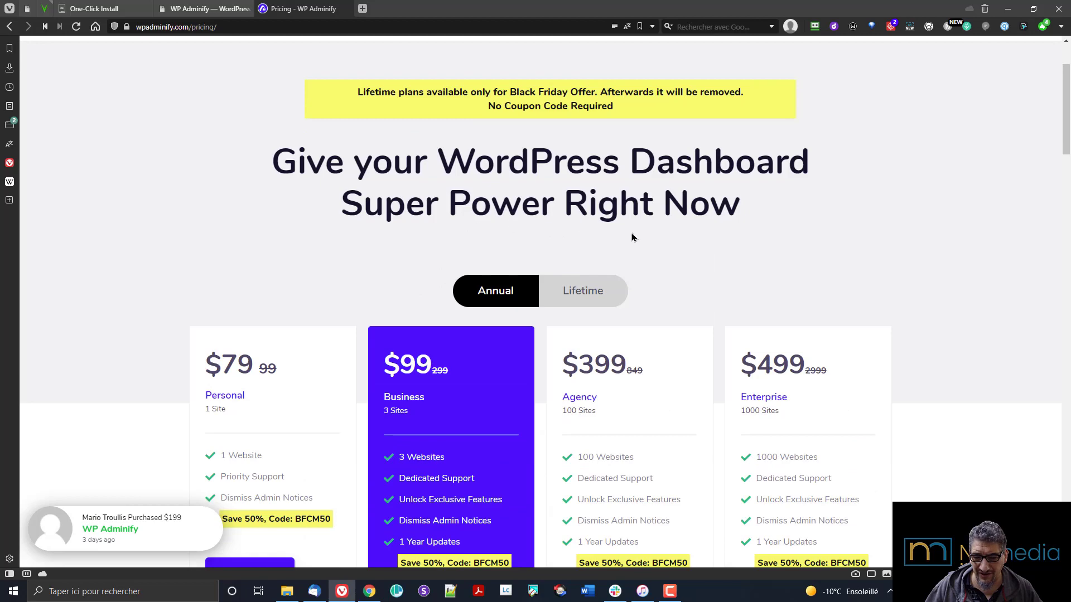
pyautogui.scroll(2, 632, 238)
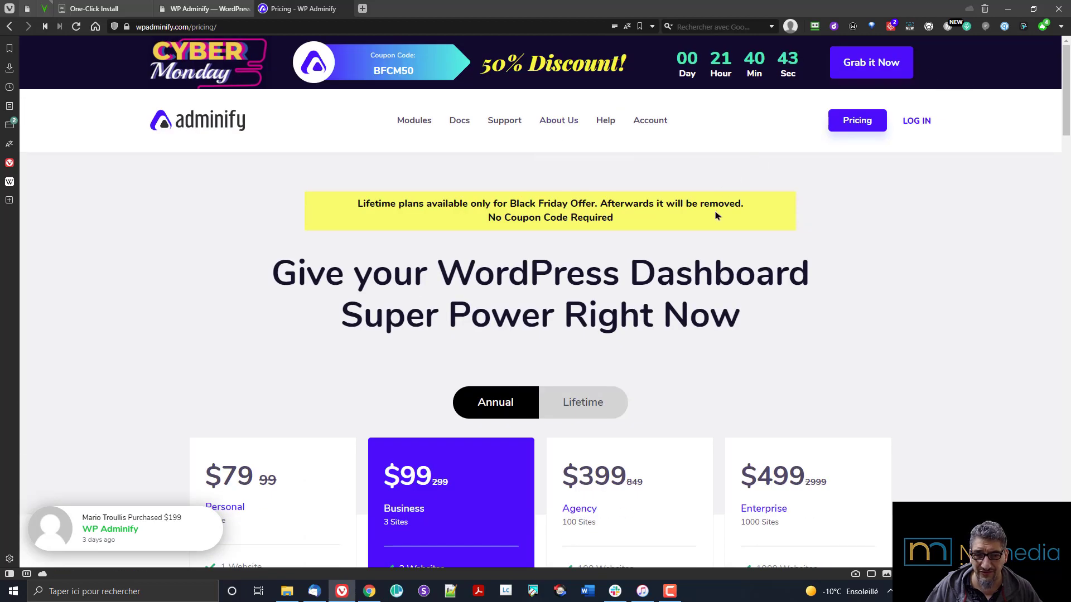
pyautogui.scroll(-4, 717, 216)
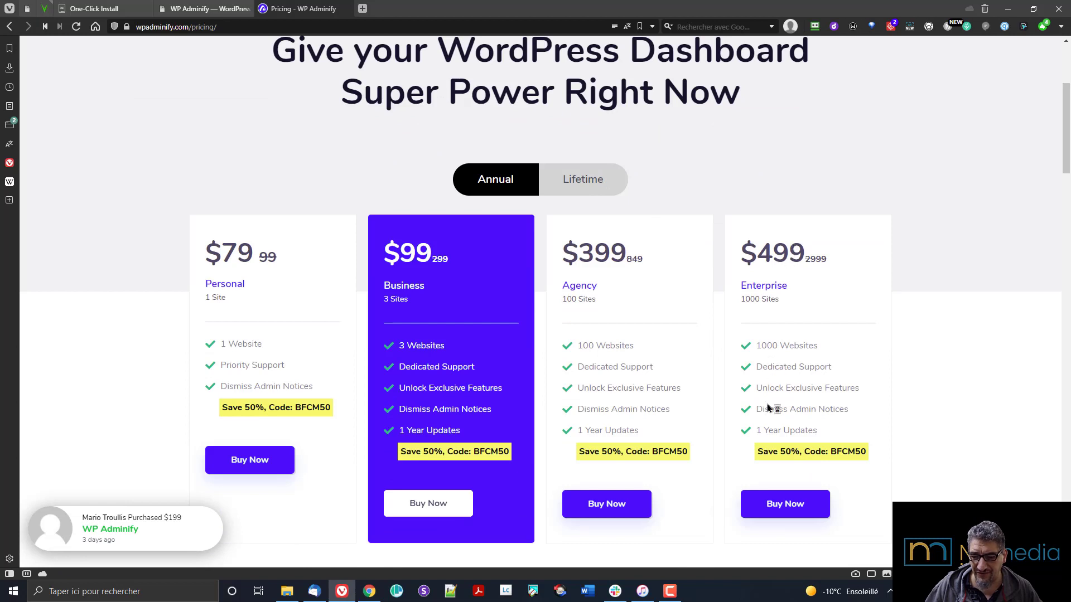
# Check the Enterprise plan's checkout price with coupon code BFCM50 applied and with the Lifetime option, then close the checkout
pyautogui.doubleClick(845, 449)
pyautogui.hotkey('ctrl', 'c')
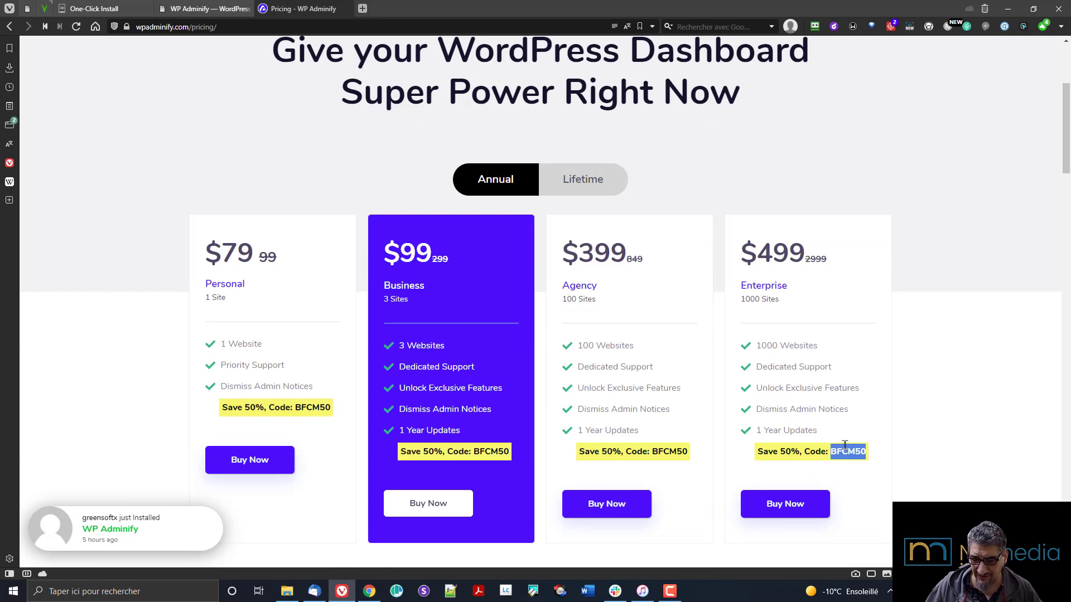
pyautogui.click(750, 507)
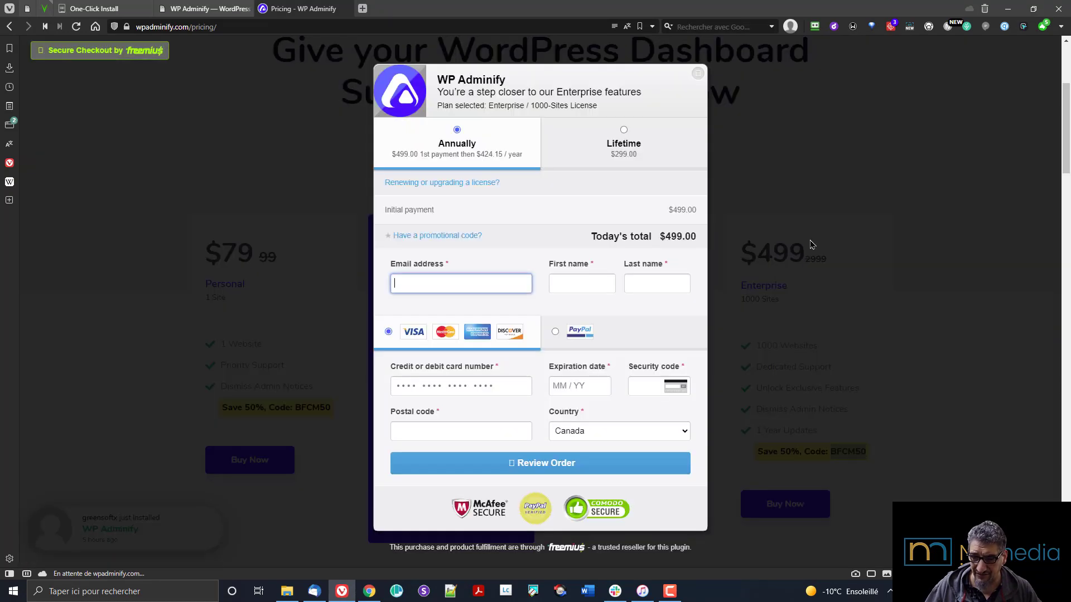
pyautogui.click(434, 236)
pyautogui.hotkey('ctrl', 'v')
pyautogui.click(550, 237)
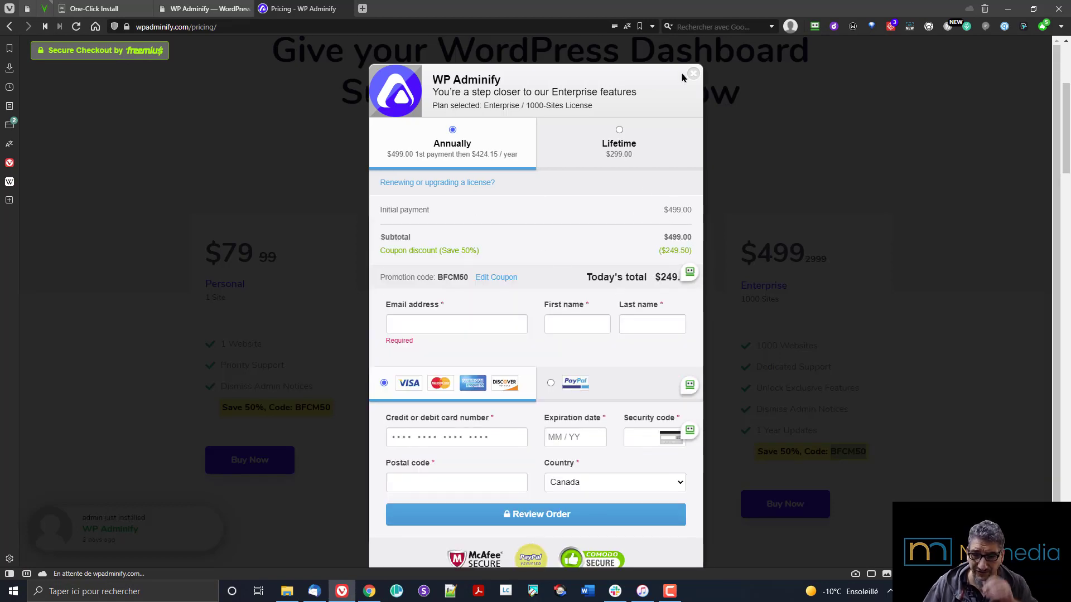
pyautogui.click(582, 139)
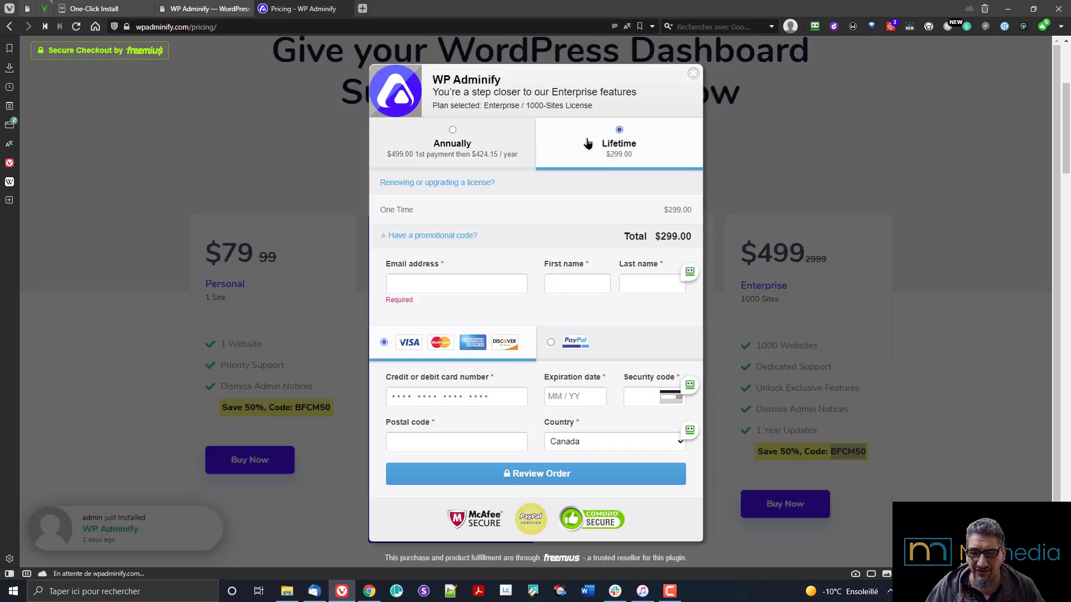
pyautogui.click(694, 74)
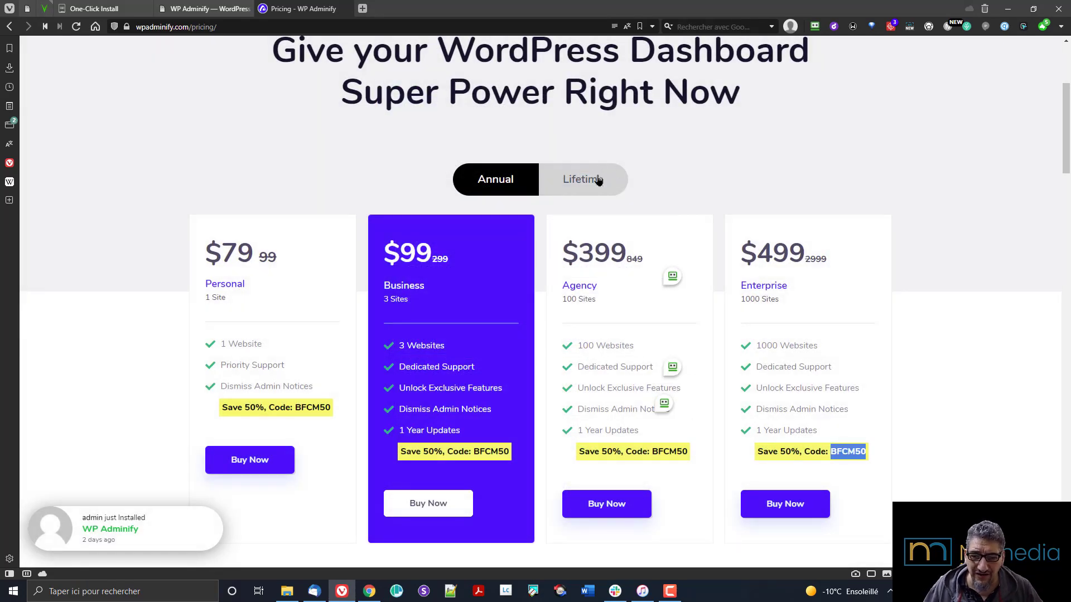
# Show the lifetime plan prices and read the notice about the availability of lifetime plans
pyautogui.click(597, 178)
pyautogui.scroll(4, 597, 176)
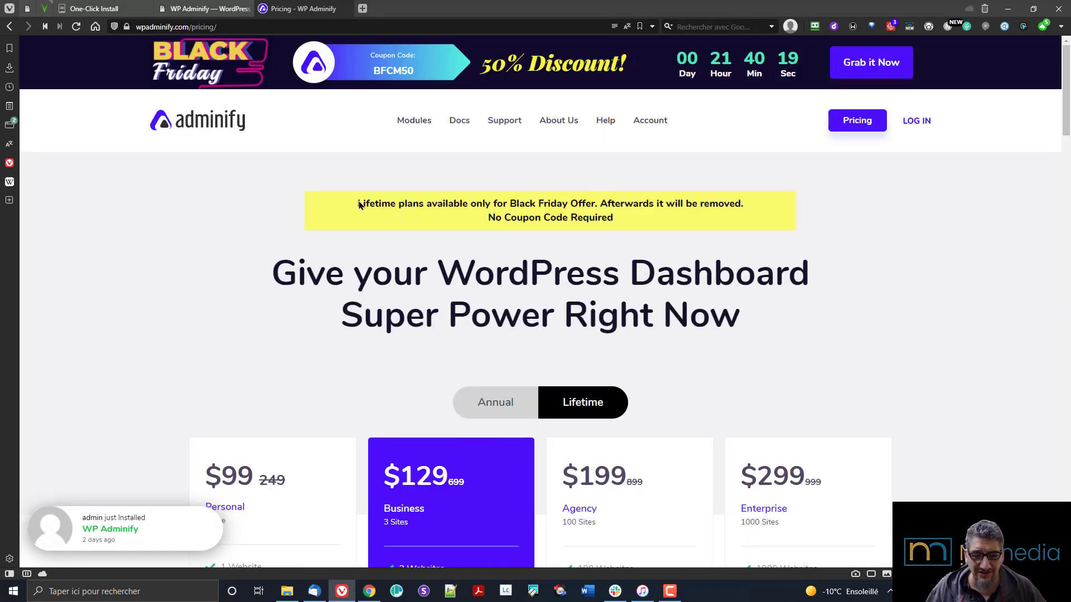
pyautogui.moveTo(359, 202); pyautogui.dragTo(668, 197)
pyautogui.click(664, 204)
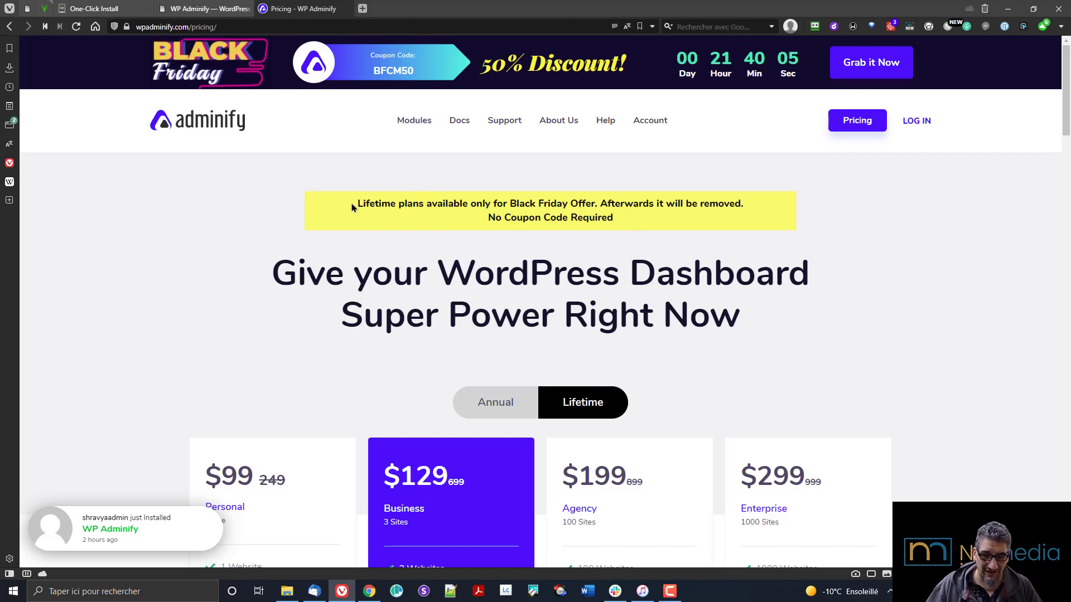
pyautogui.moveTo(352, 207); pyautogui.dragTo(636, 216)
pyautogui.click(638, 218)
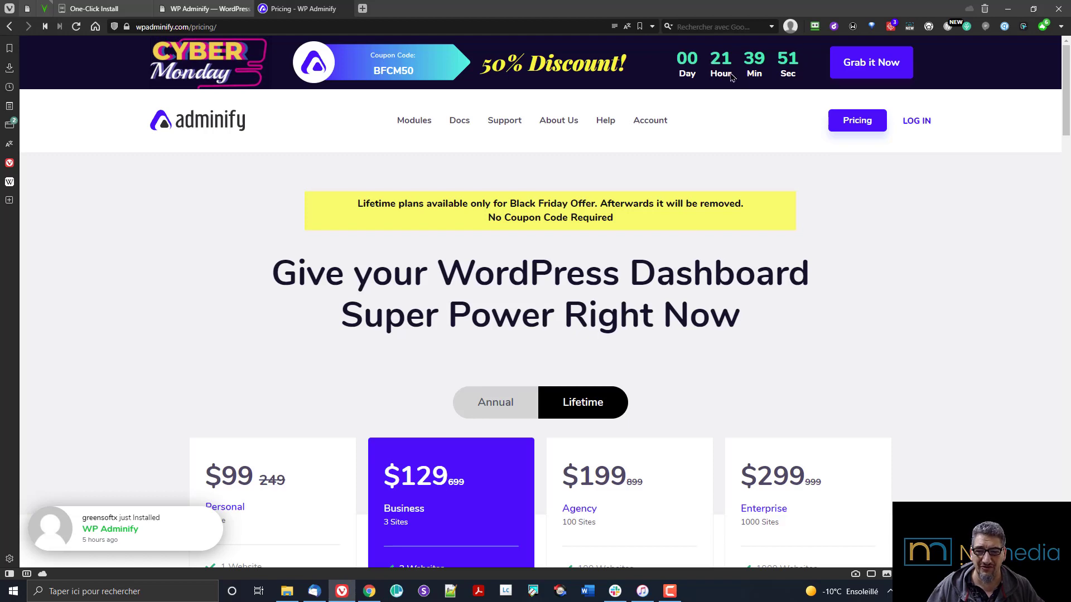
# Return to the WP Adminify settings, open the website's front end and show enlarged developer tools for that page
pyautogui.click(209, 9)
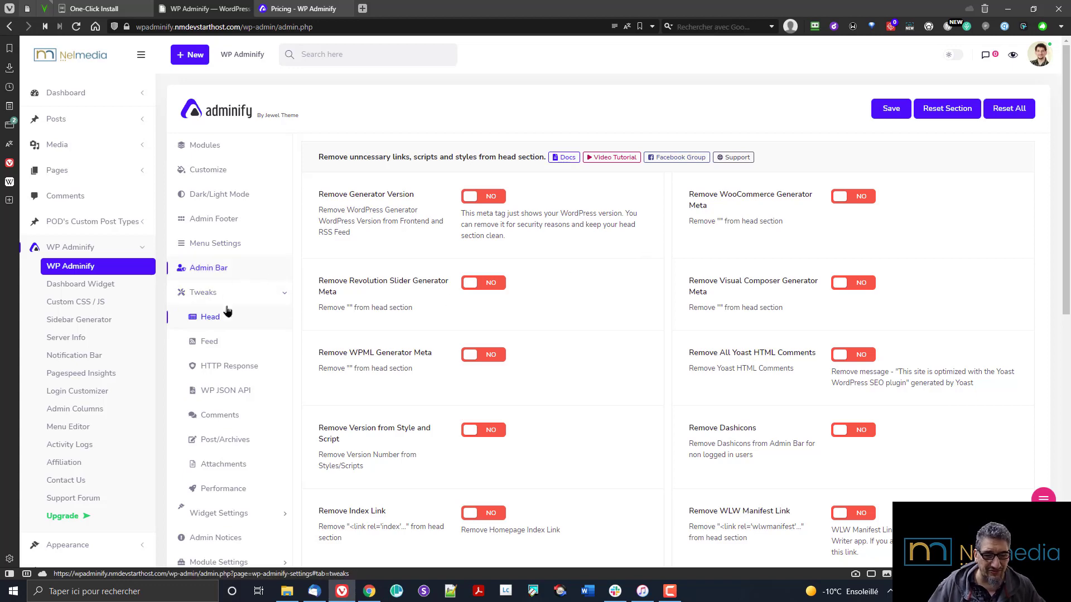
pyautogui.scroll(-1, 237, 357)
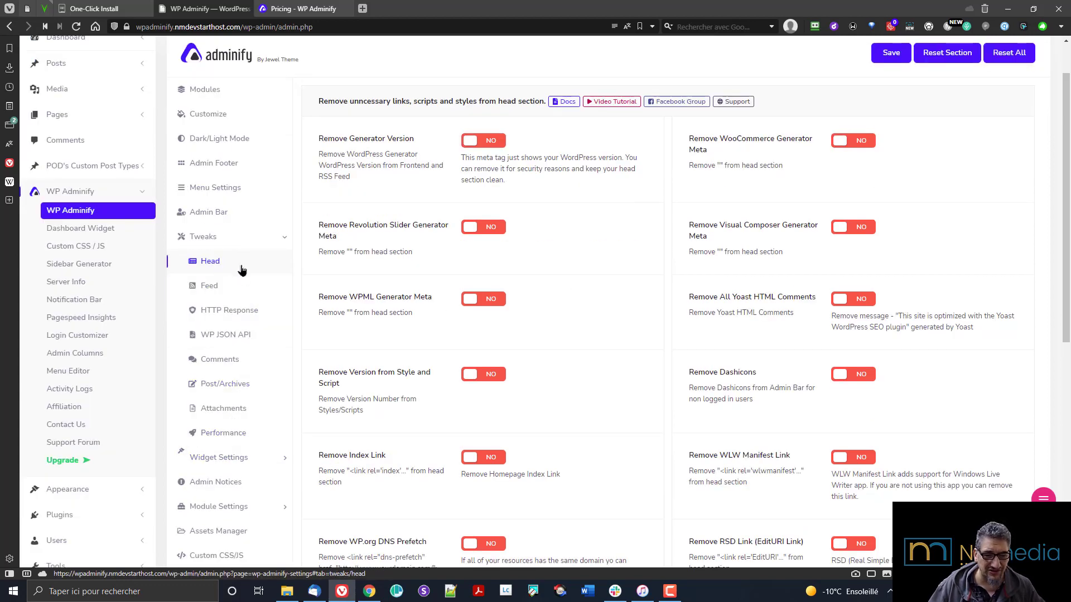
pyautogui.scroll(1, 333, 270)
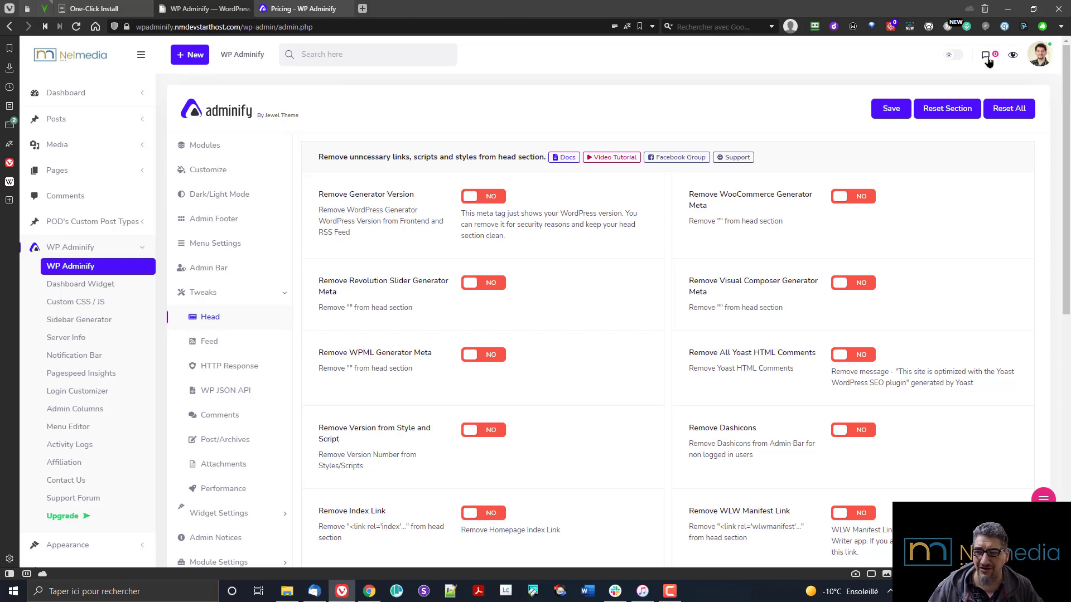
pyautogui.click(1013, 54)
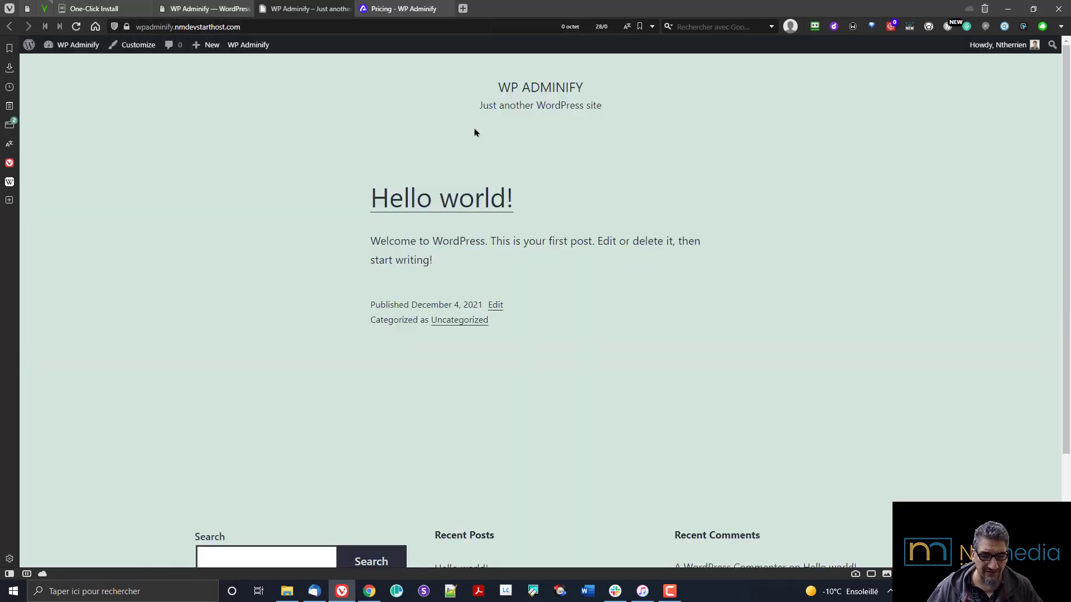
pyautogui.hotkey('ctrl', 'shift', 'i')
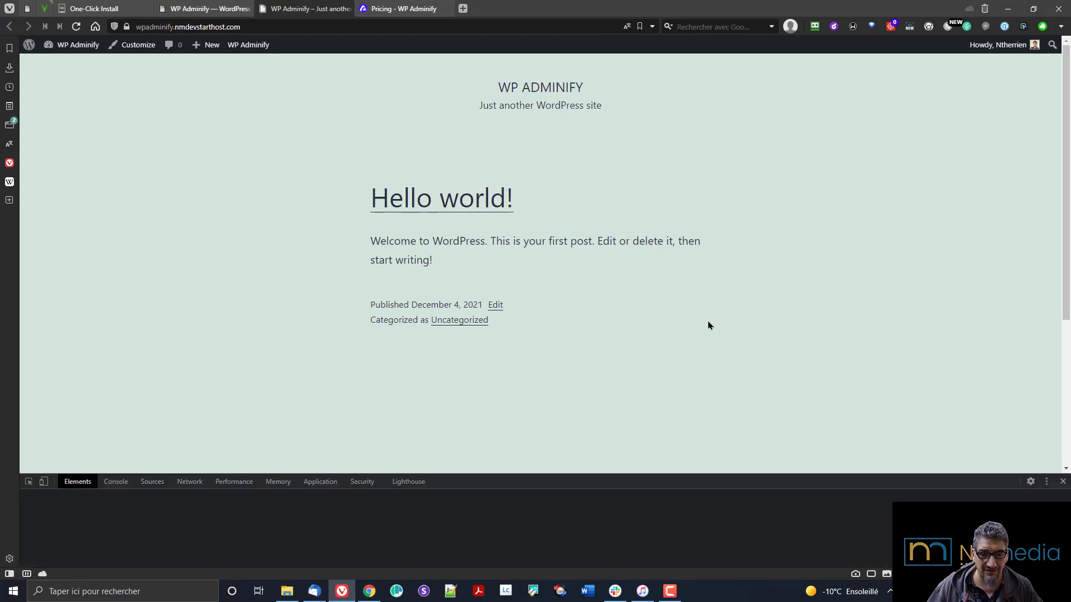
pyautogui.moveTo(555, 478); pyautogui.dragTo(554, 386)
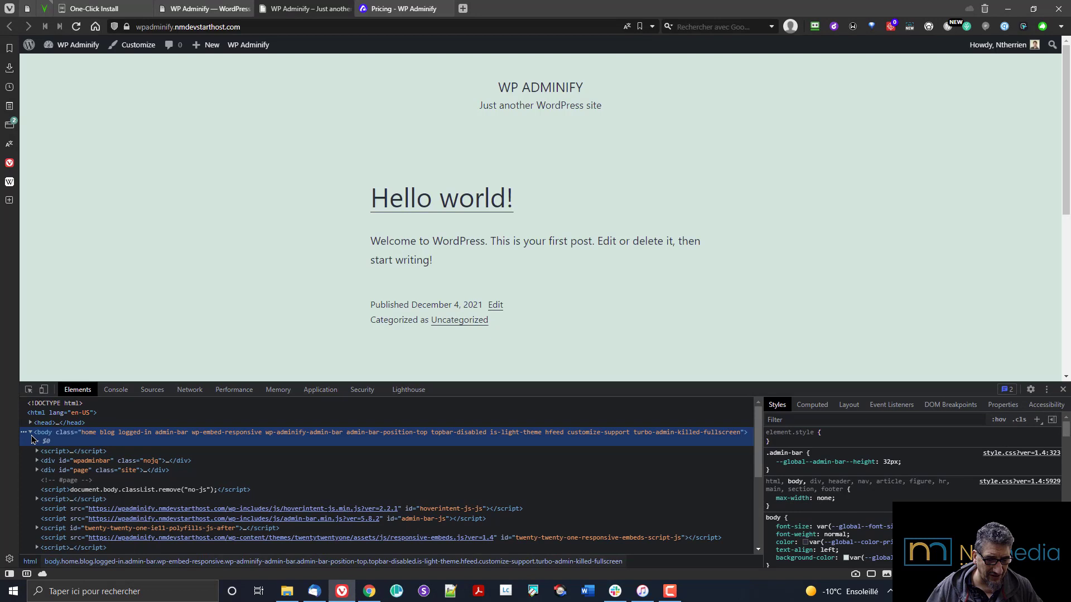
# Expand the head element in the page's code and locate the WordPress generator meta tag
pyautogui.click(31, 433)
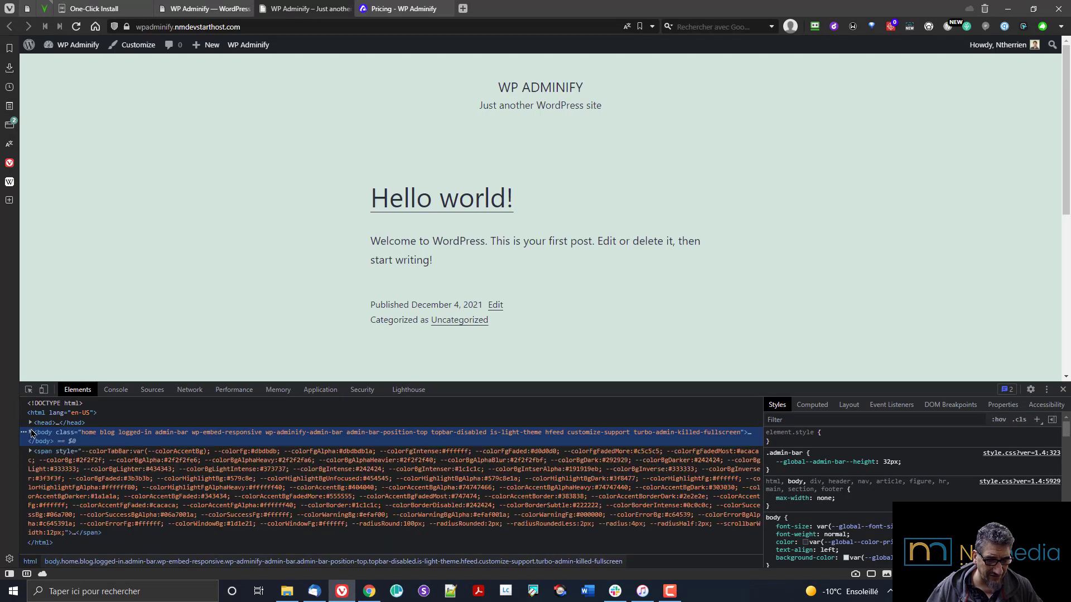
pyautogui.click(31, 424)
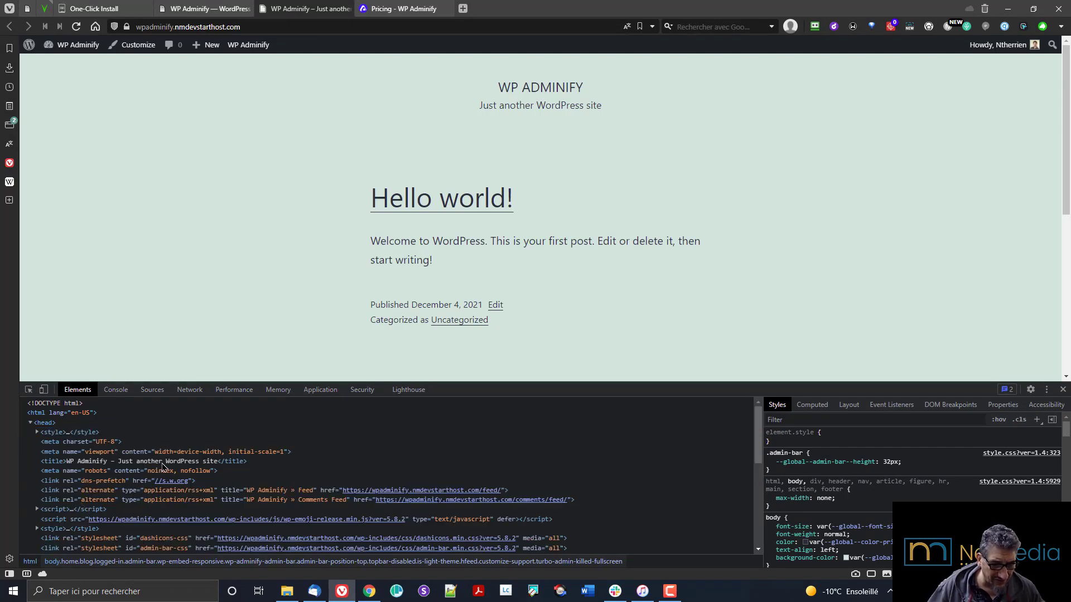
pyautogui.scroll(-2, 243, 464)
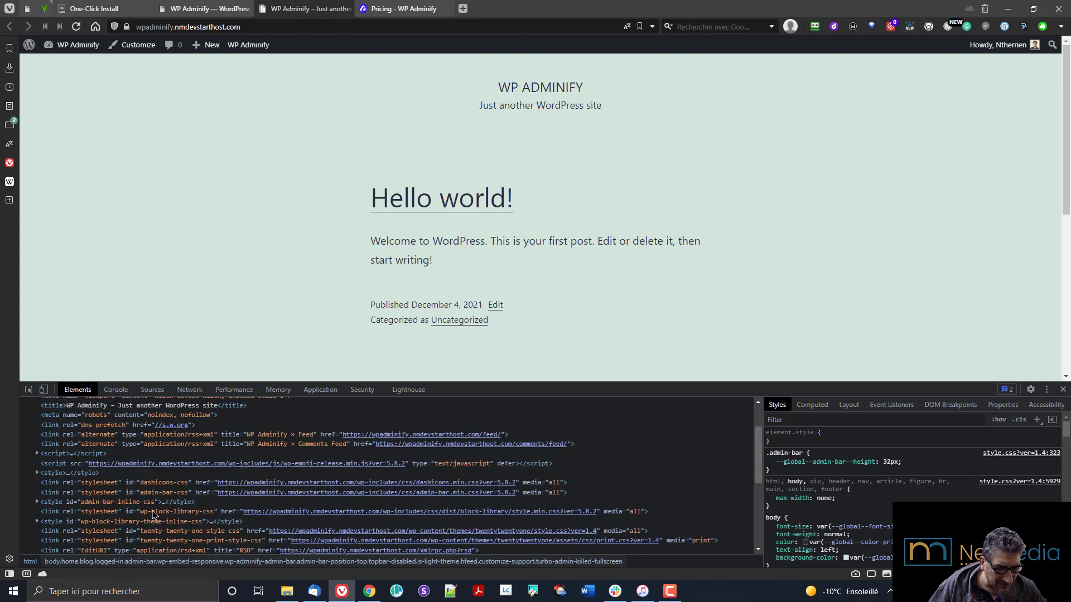
pyautogui.scroll(-2, 155, 514)
pyautogui.click(110, 516)
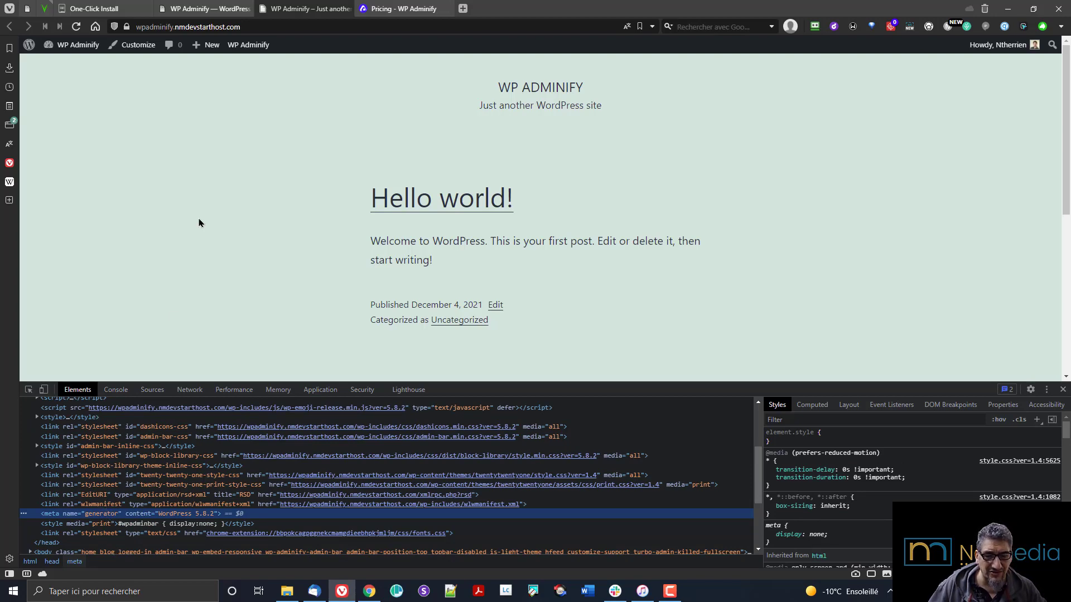
# Return to the WP Adminify settings and enable removal of the generator version, WooCommerce, Revolution Slider, Visual Composer and WPML metas, and all Yoast HTML comments
pyautogui.click(212, 9)
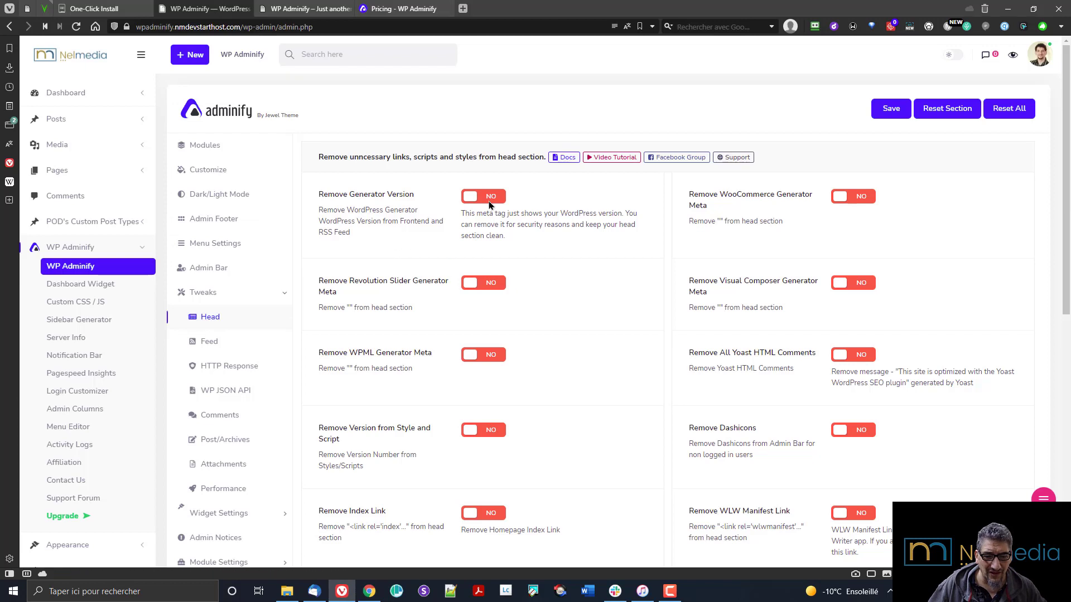
pyautogui.click(488, 199)
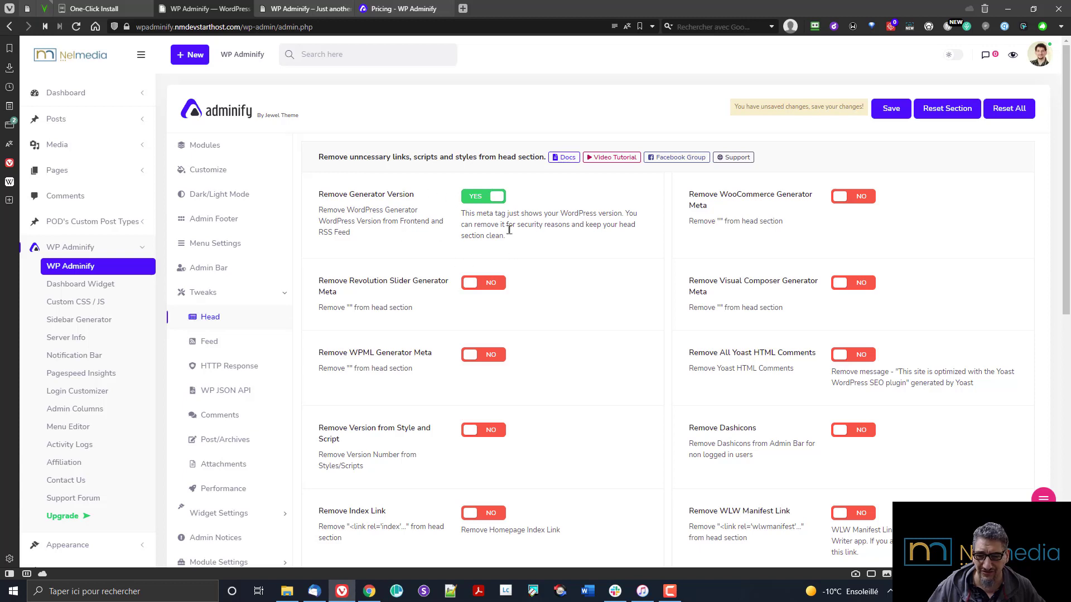
pyautogui.click(863, 199)
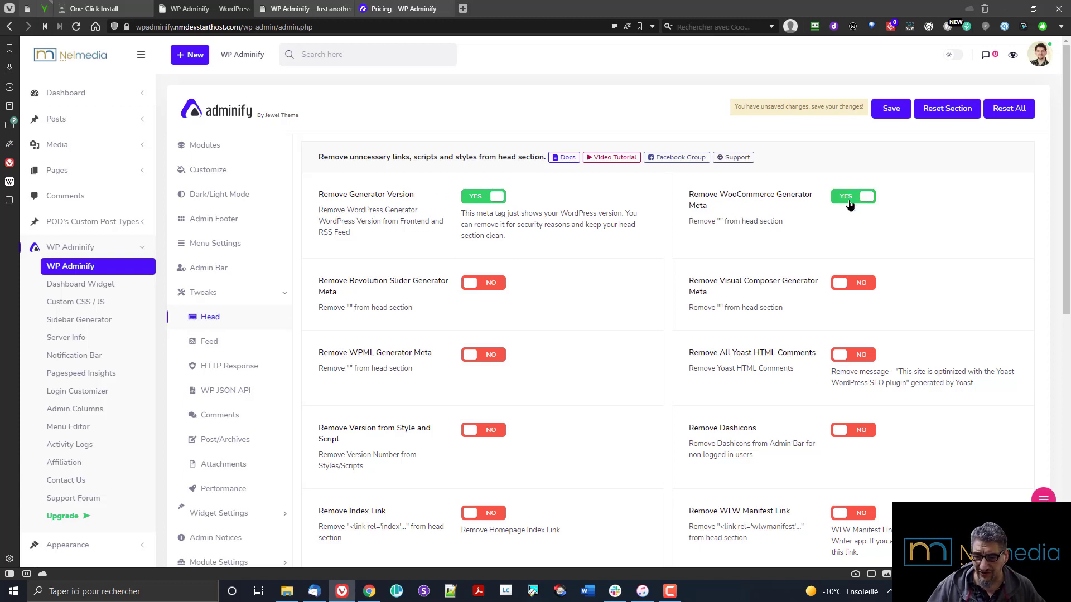
pyautogui.click(491, 285)
pyautogui.click(866, 285)
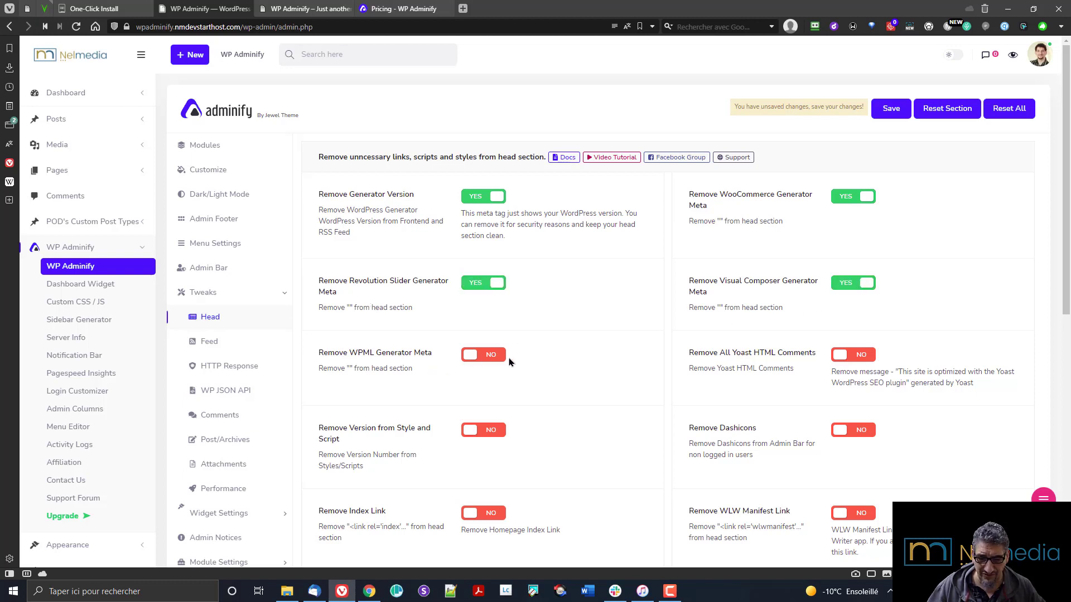
pyautogui.click(472, 361)
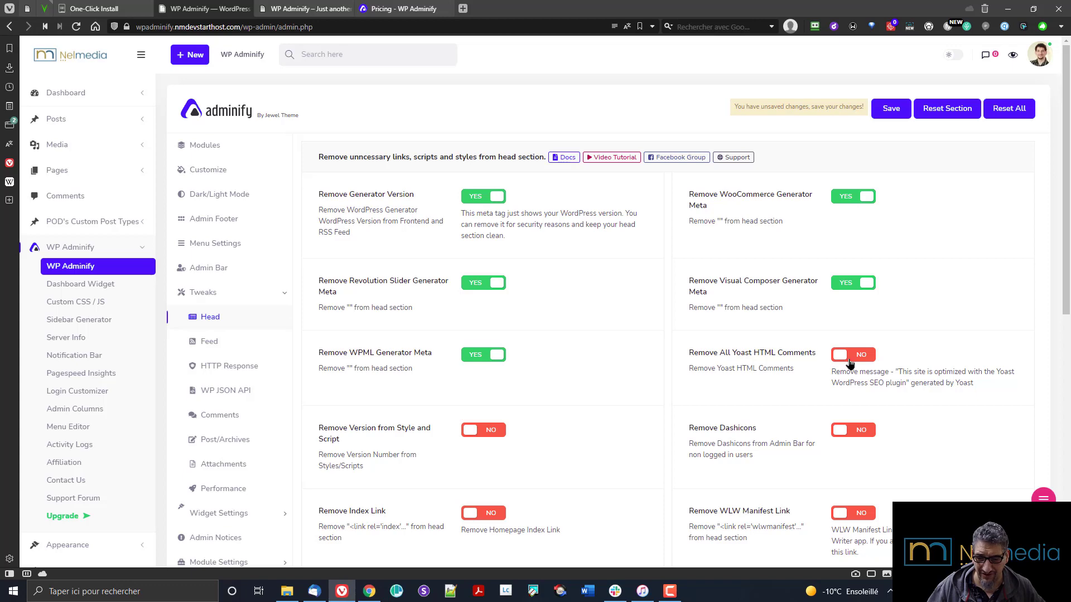
pyautogui.click(851, 363)
# Enable removal of the version from styles and scripts and of Dashicons, checking the version numbers in the front-end page's code in between
pyautogui.scroll(-2, 702, 328)
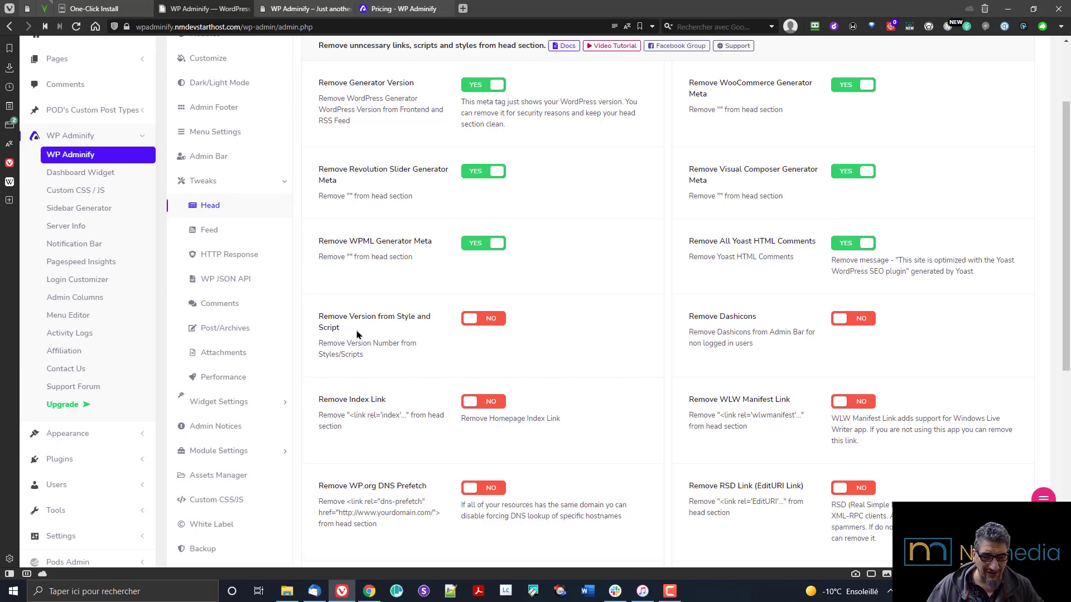
pyautogui.click(483, 321)
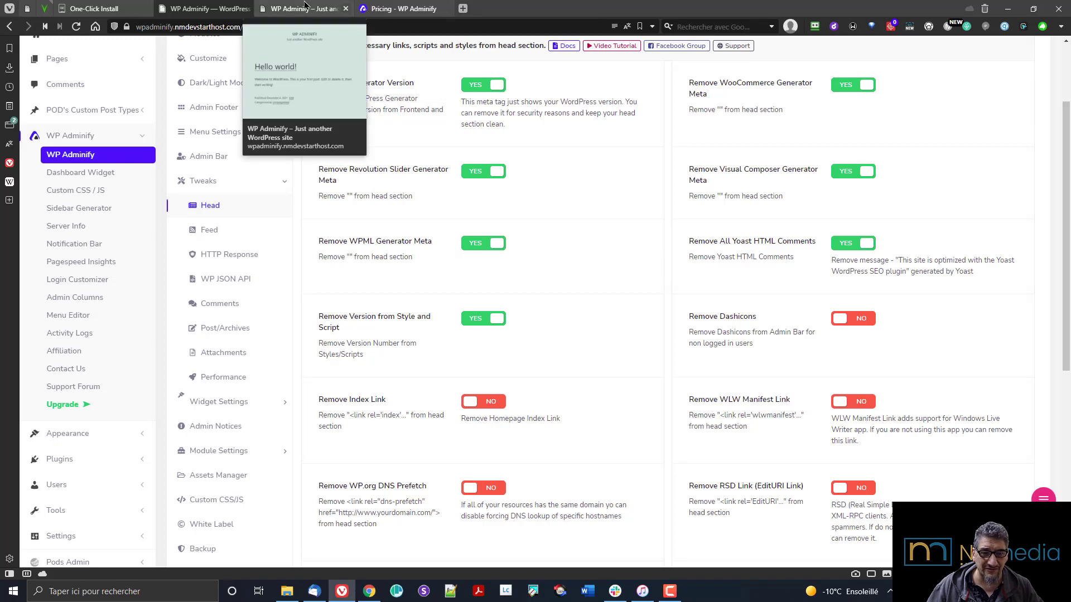
pyautogui.click(307, 8)
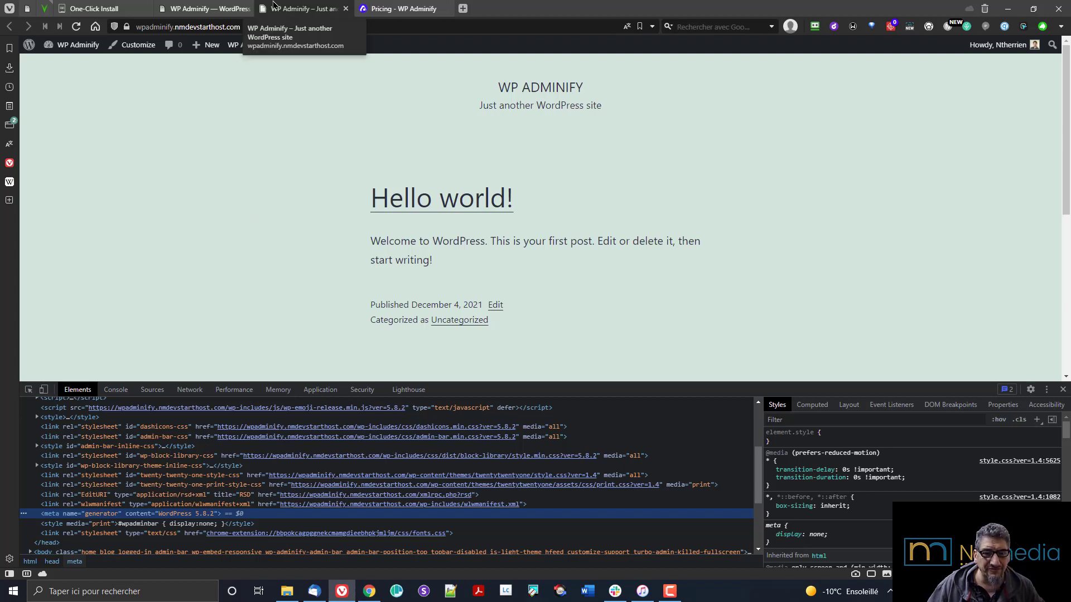
pyautogui.click(220, 5)
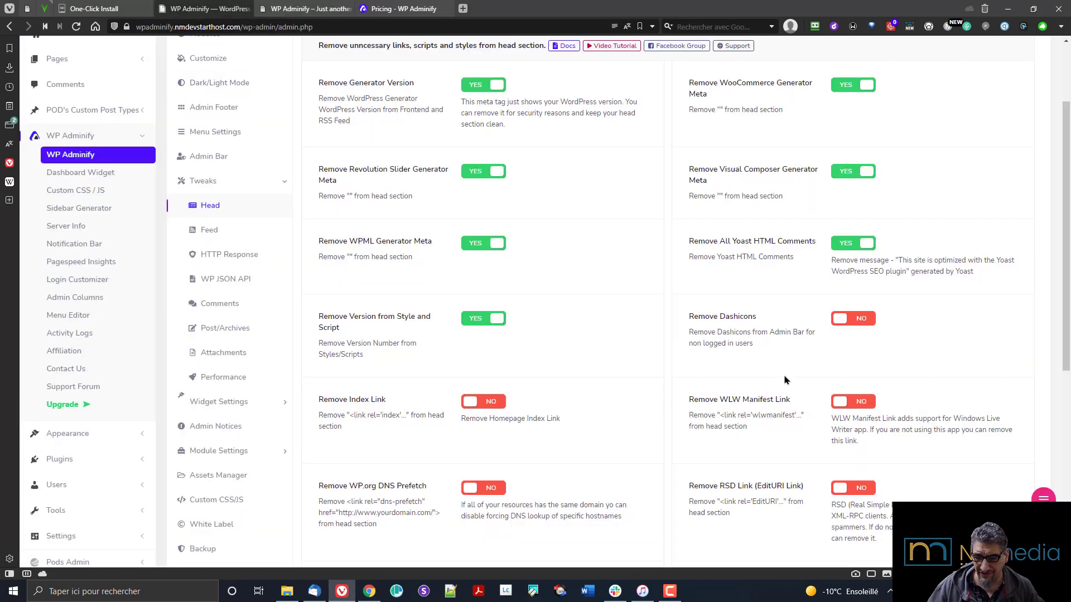
pyautogui.click(853, 321)
# Enable the head tweaks that remove the index link and the WLW manifest link
pyautogui.scroll(-2, 790, 332)
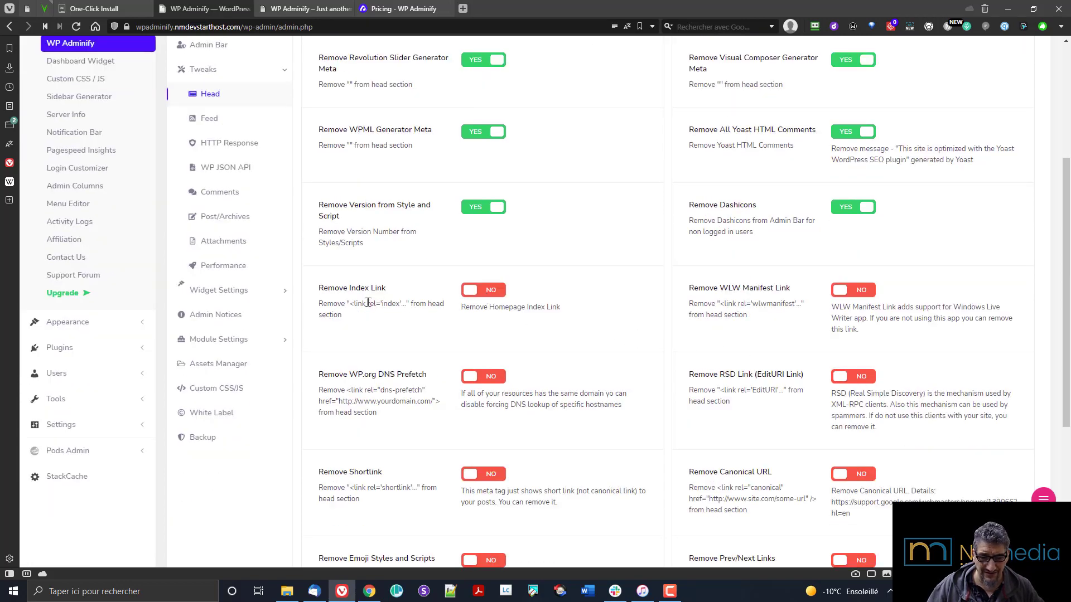
pyautogui.click(475, 292)
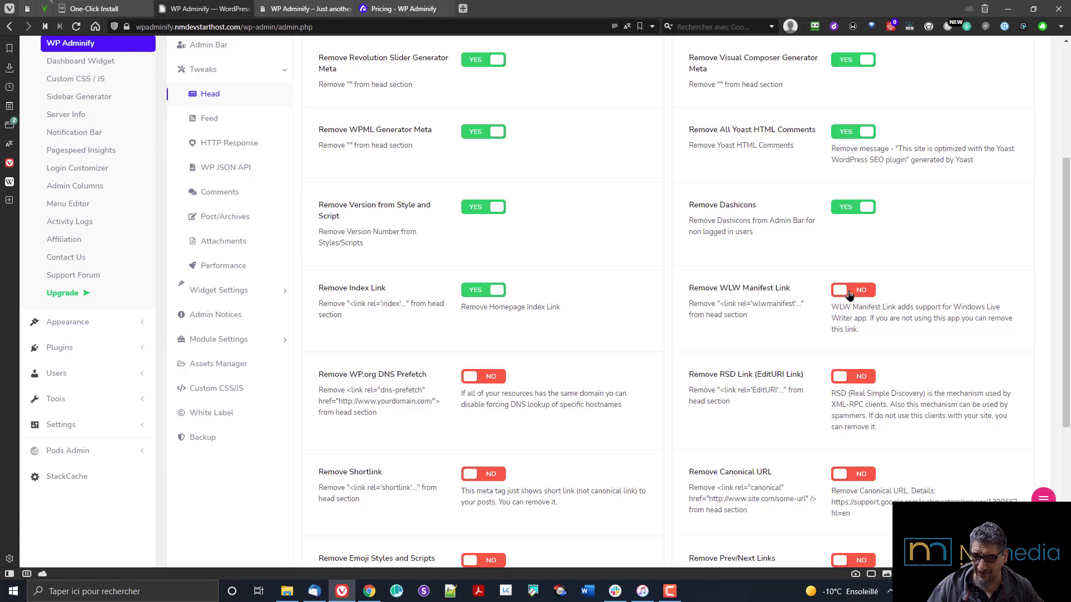
pyautogui.click(850, 295)
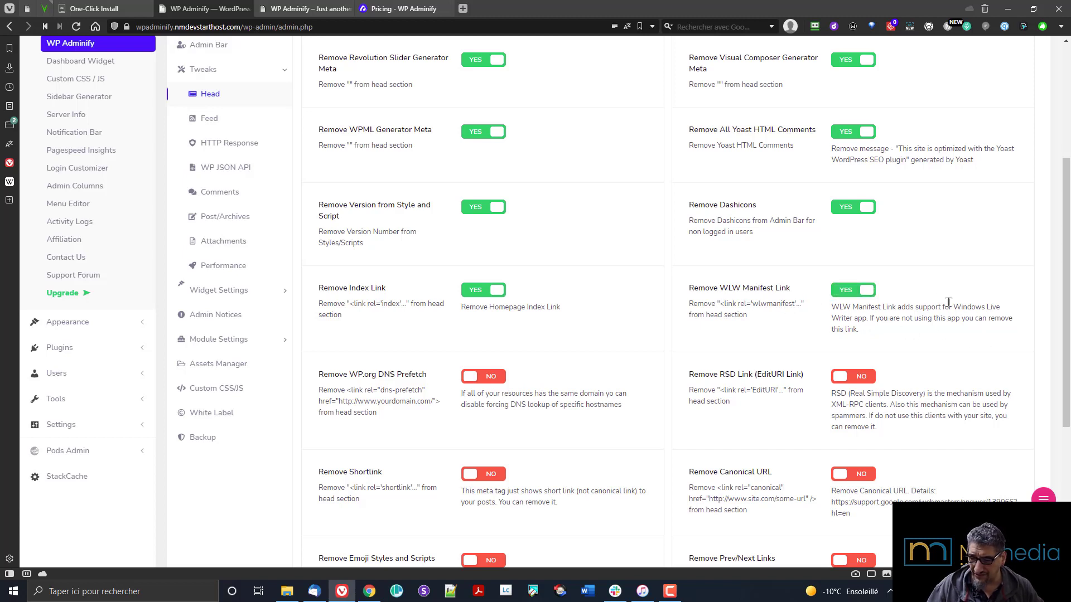
# Enable the head tweaks that remove the WP.org DNS prefetch, the RSD (EditURI) link and the shortlink
pyautogui.scroll(-2, 614, 342)
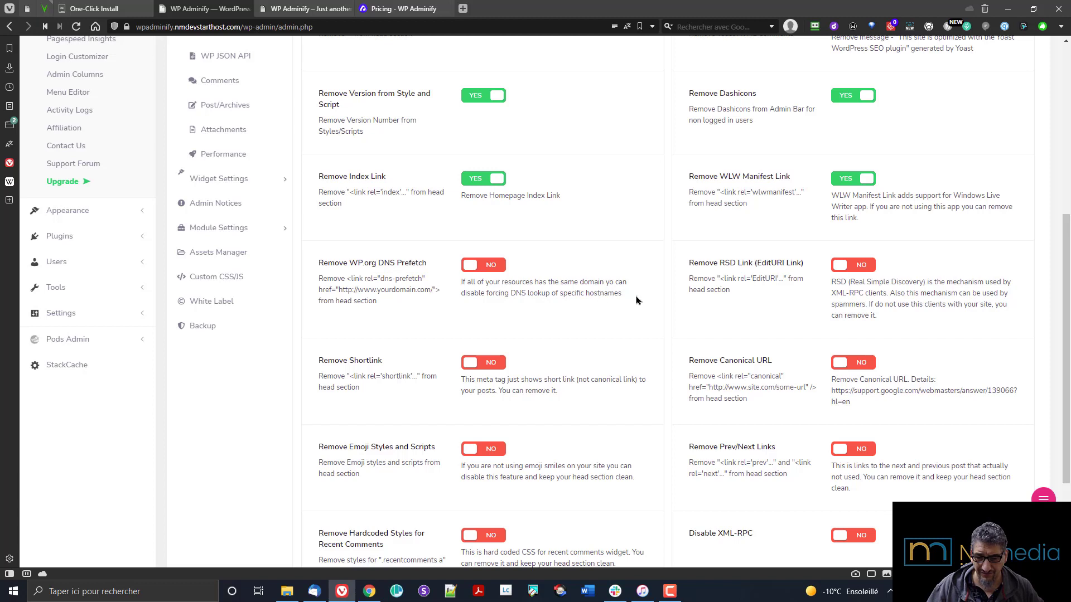
pyautogui.moveTo(449, 285); pyautogui.dragTo(619, 290)
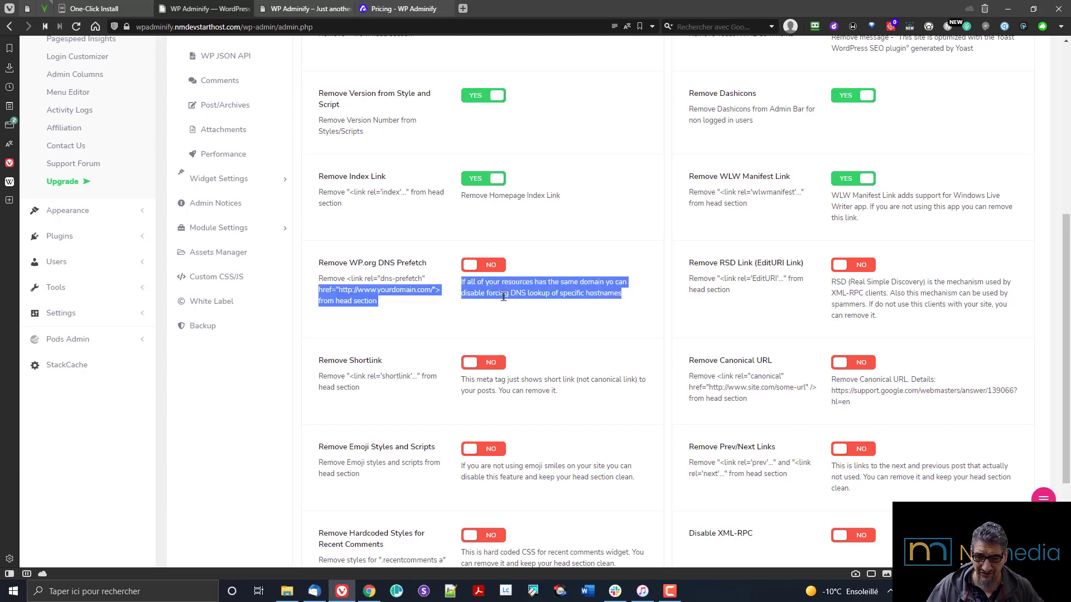
pyautogui.click(483, 267)
pyautogui.click(748, 300)
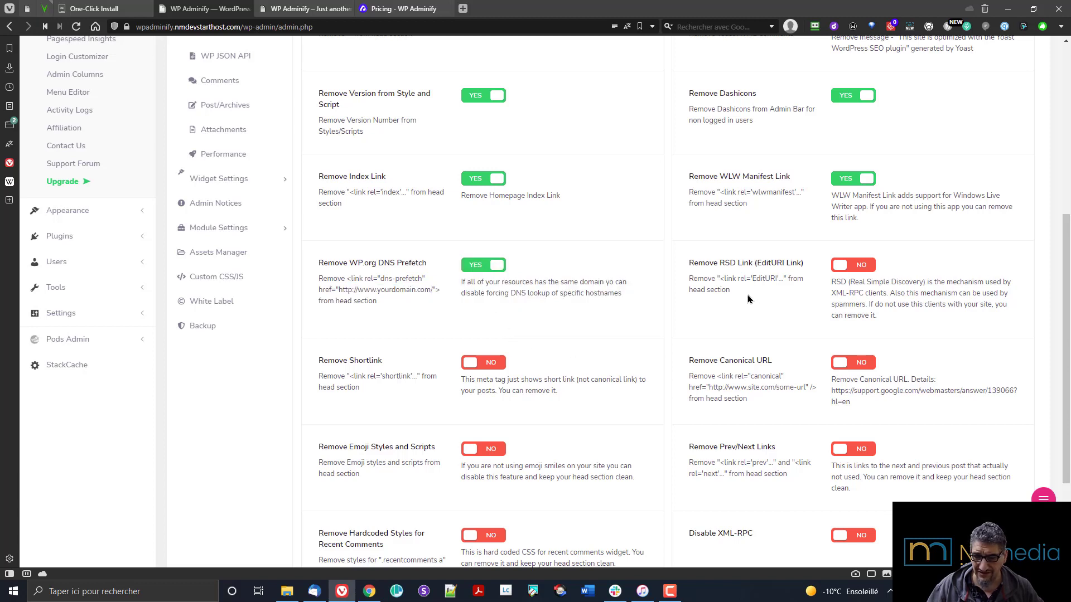
pyautogui.click(868, 267)
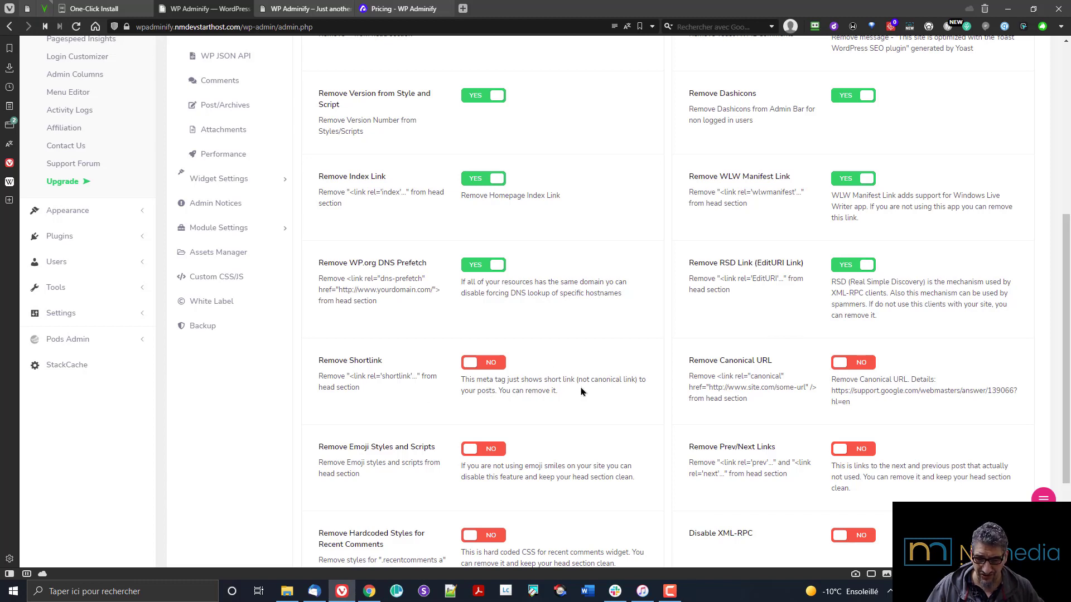
pyautogui.click(490, 364)
# Enable the head tweaks that remove the canonical URL, the emoji styles and scripts, and the prev/next links
pyautogui.scroll(-2, 622, 407)
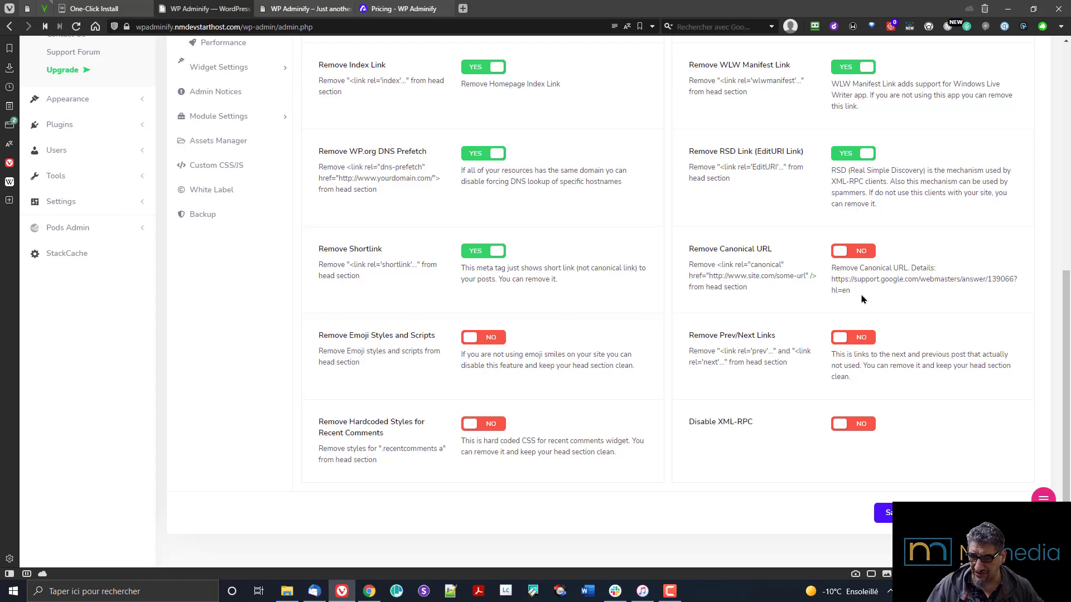
pyautogui.click(852, 257)
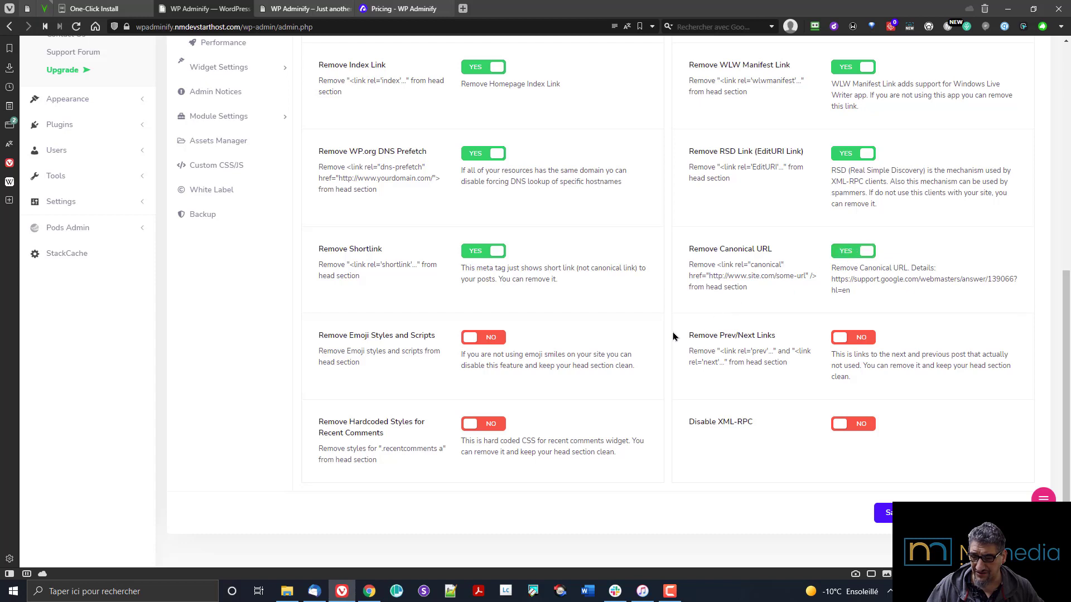
pyautogui.click(501, 338)
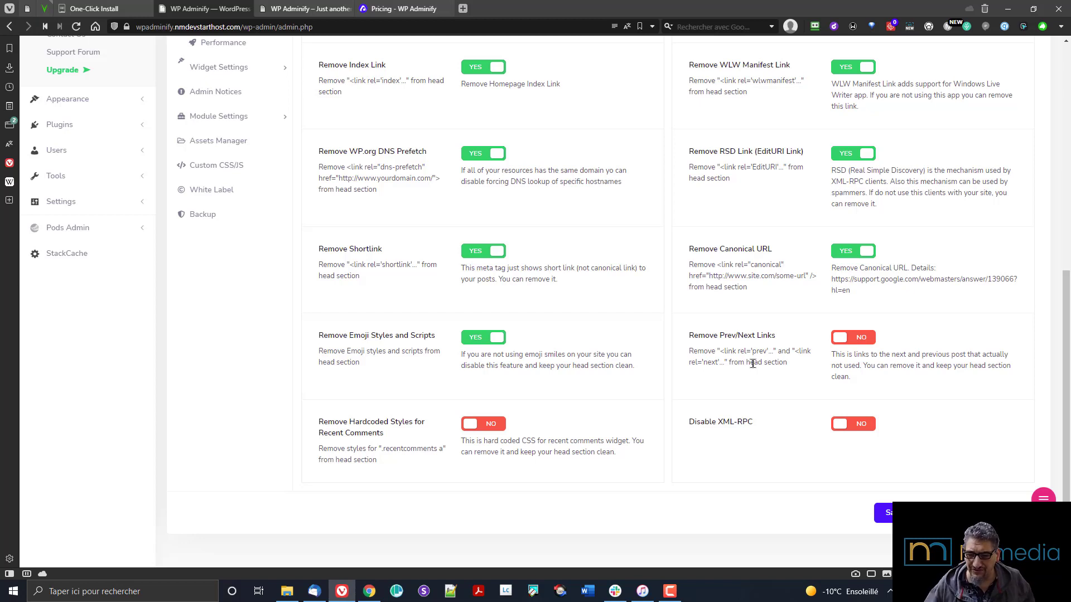
pyautogui.click(866, 341)
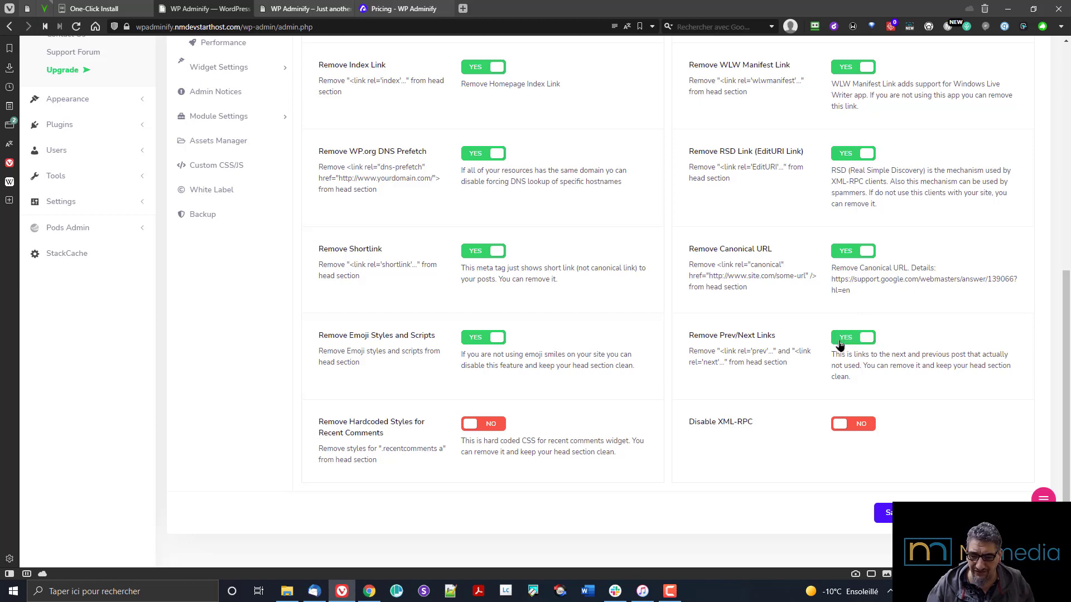
# Enable removal of hardcoded styles for recent comments, disable XML-RPC, and save the head tweaks
pyautogui.click(478, 428)
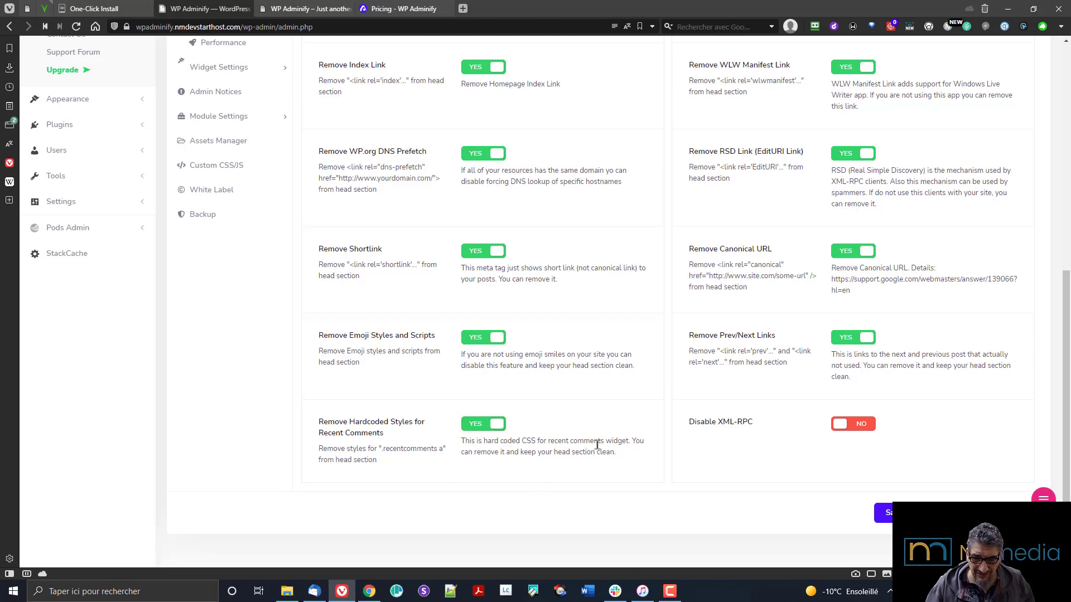
pyautogui.click(854, 426)
pyautogui.click(882, 513)
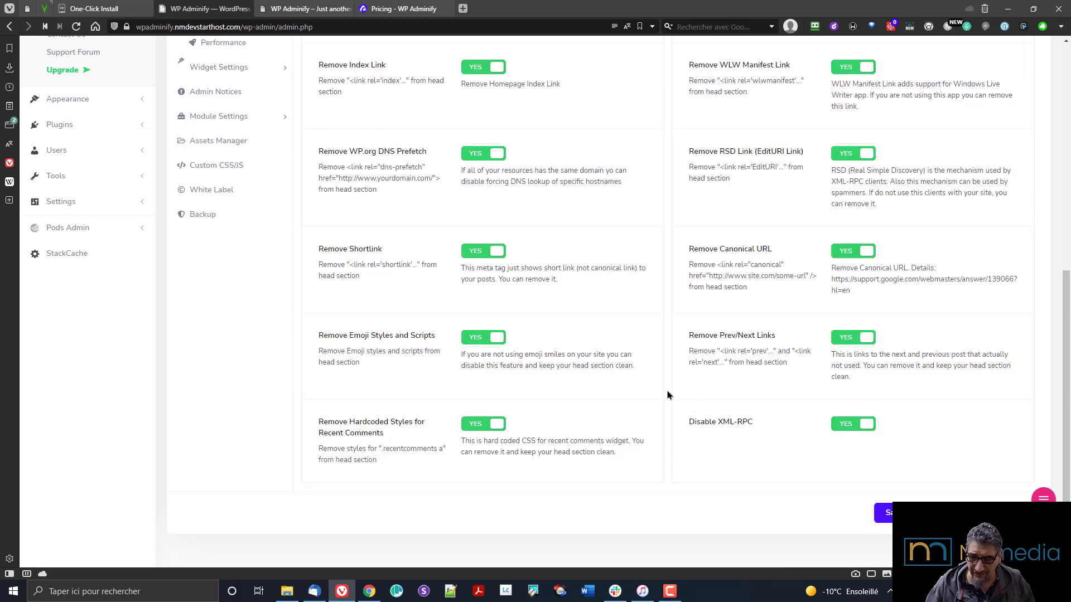
# In the Feed tweaks, enable Remove Feed Links and Redirect ALL Feeds, and save the settings
pyautogui.scroll(8, 652, 409)
pyautogui.scroll(-1, 652, 409)
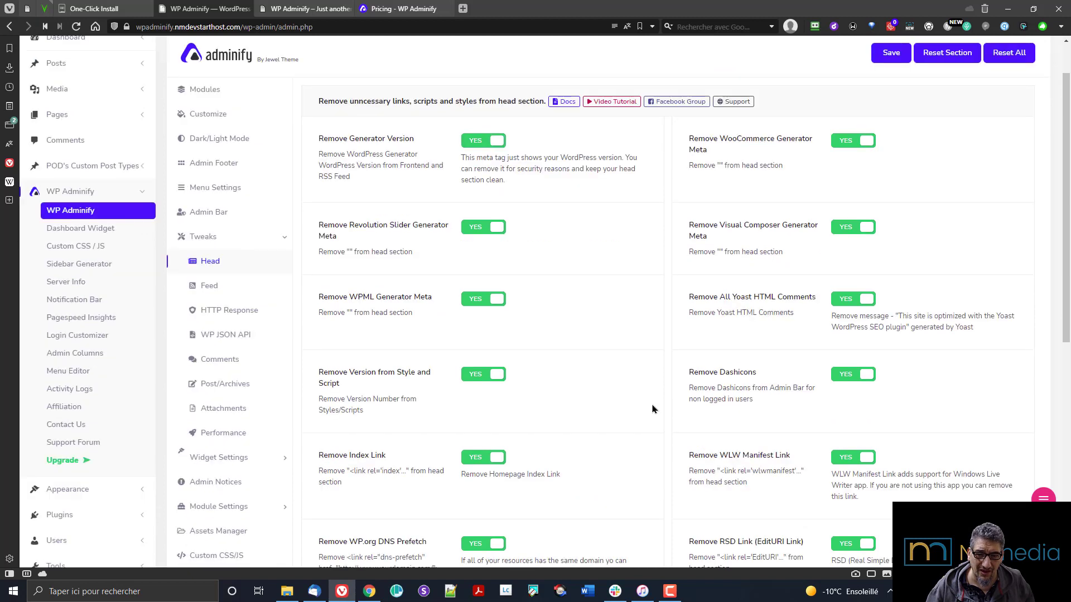
pyautogui.click(208, 287)
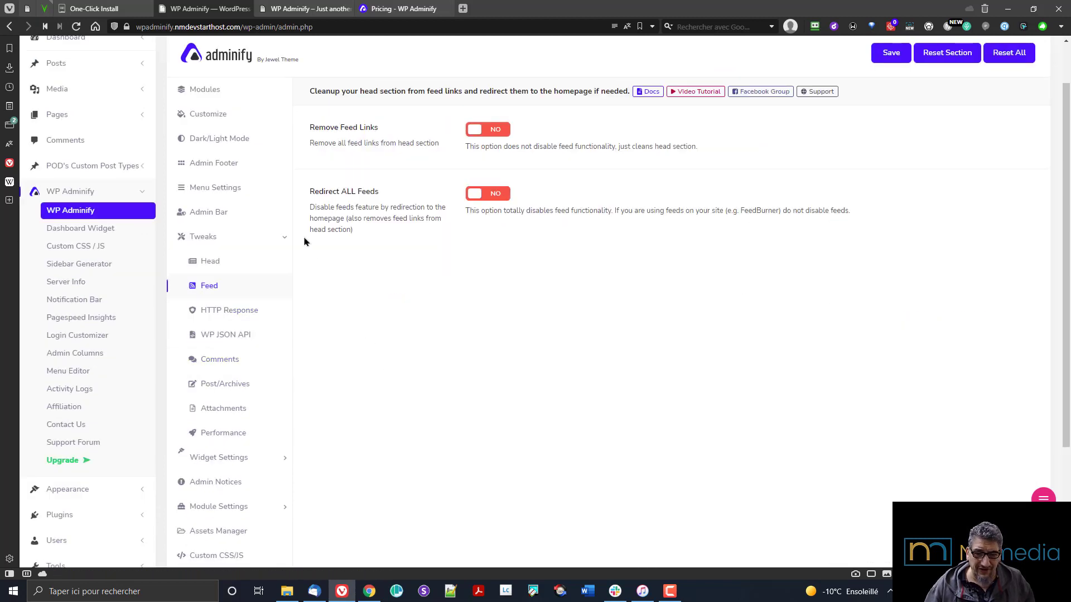
pyautogui.click(498, 134)
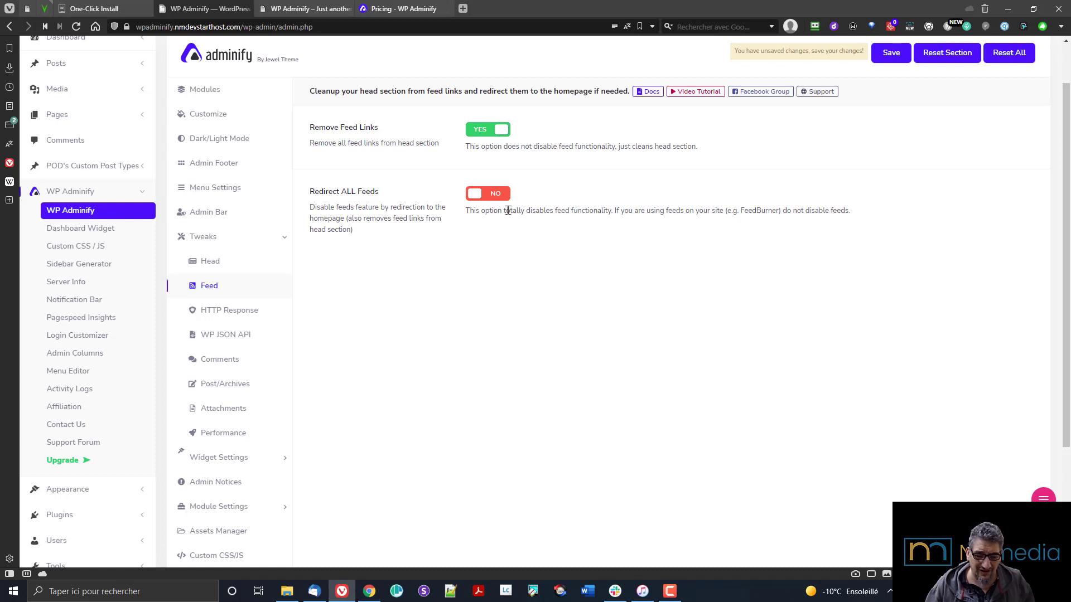
pyautogui.click(493, 195)
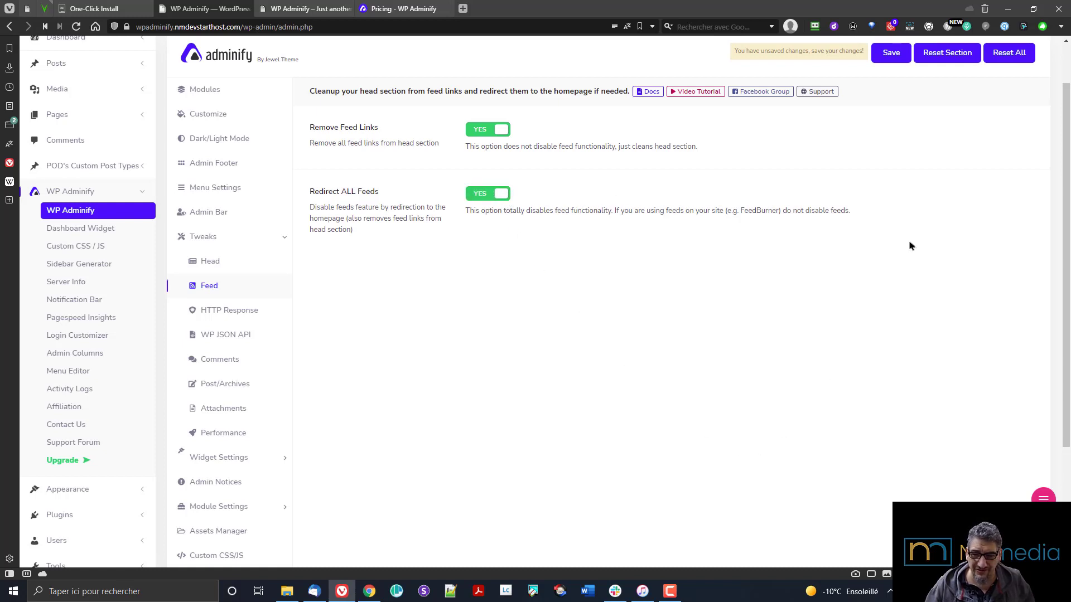
pyautogui.click(889, 58)
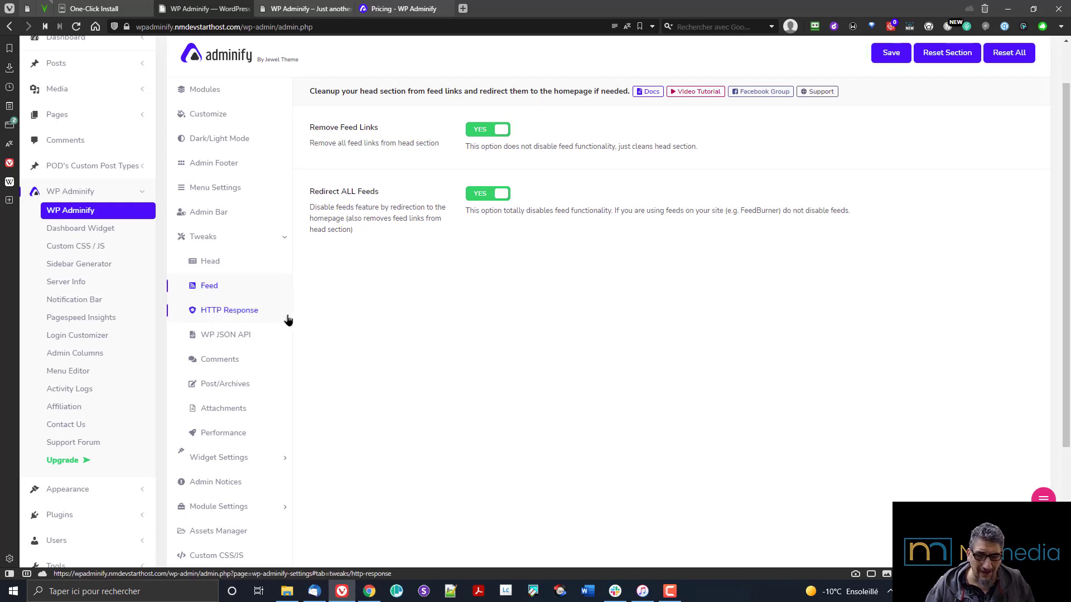
# In the HTTP Response tweaks, disable self ping and enable removal of the Shortlink, X-Pingback and X-Powered-By headers
pyautogui.click(231, 311)
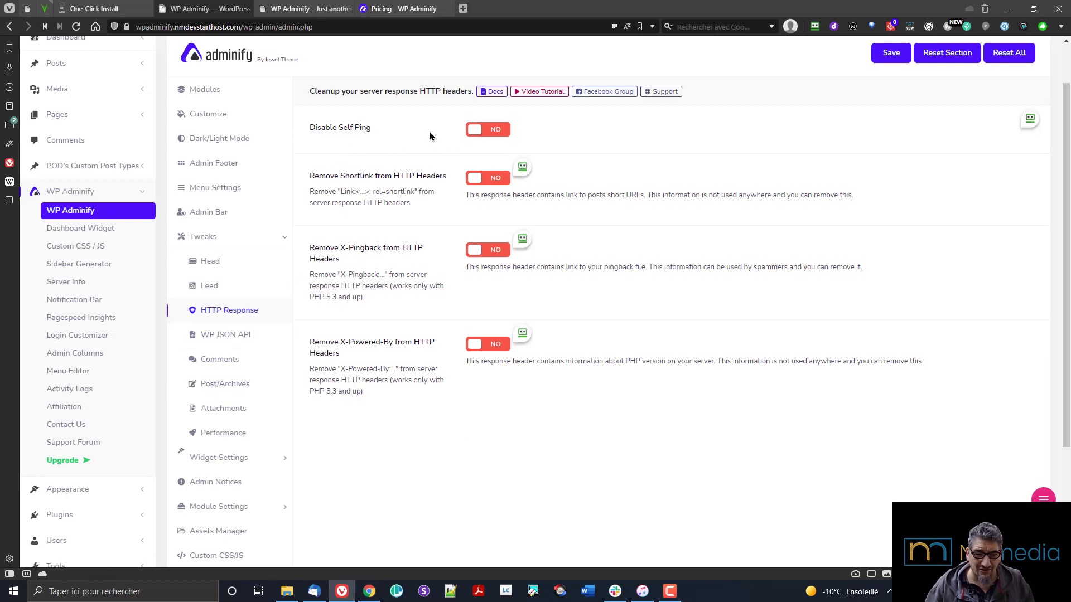
pyautogui.click(488, 133)
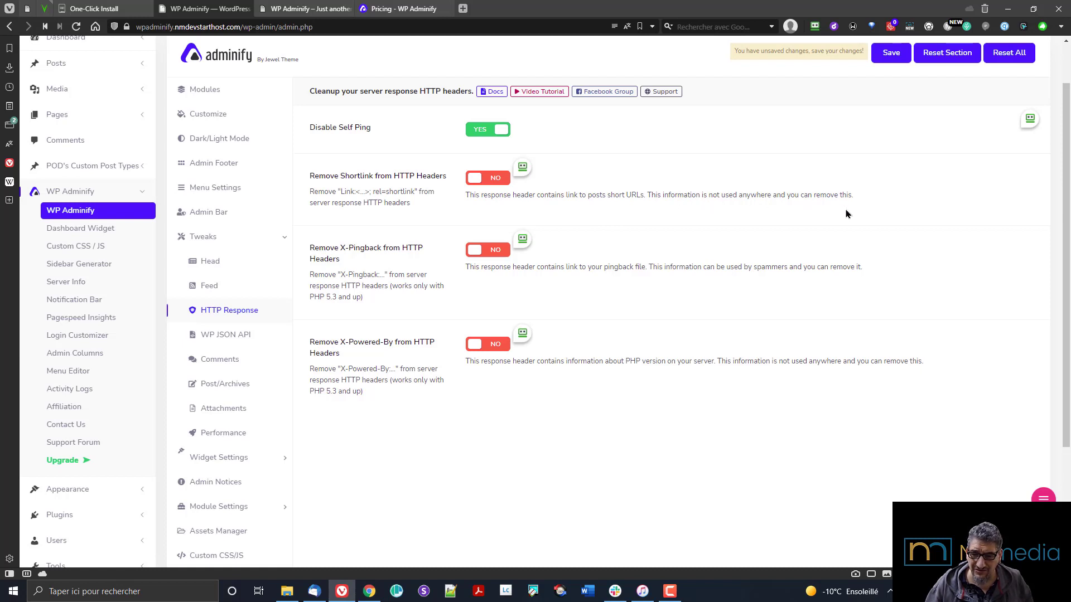
pyautogui.click(505, 182)
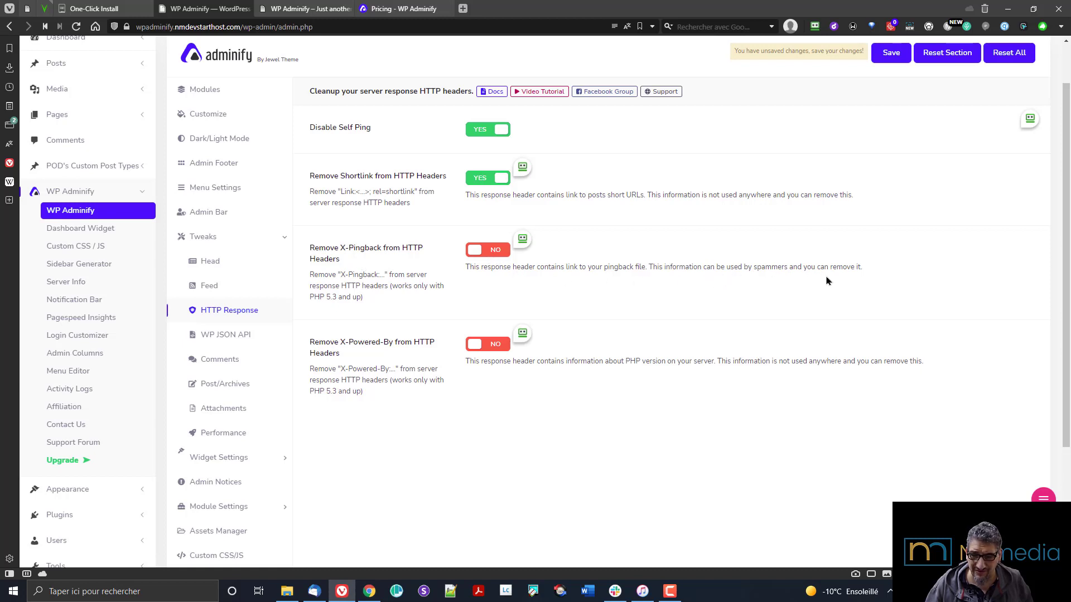
pyautogui.click(491, 254)
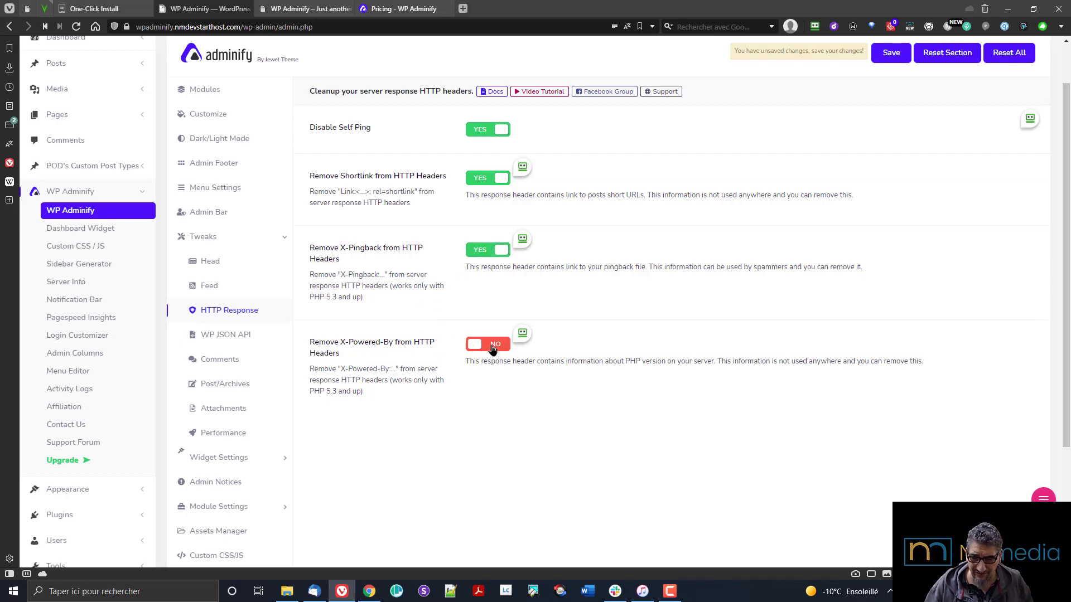
pyautogui.click(491, 347)
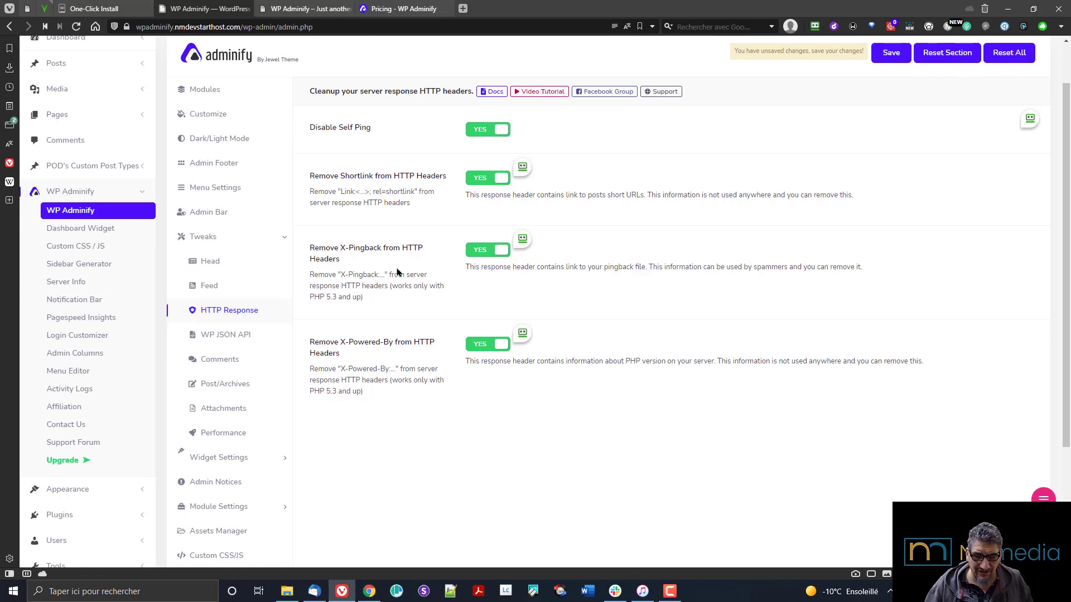
# Look at the available WP JSON API tweaks and return to the HTTP Response tweaks
pyautogui.click(232, 335)
pyautogui.click(225, 316)
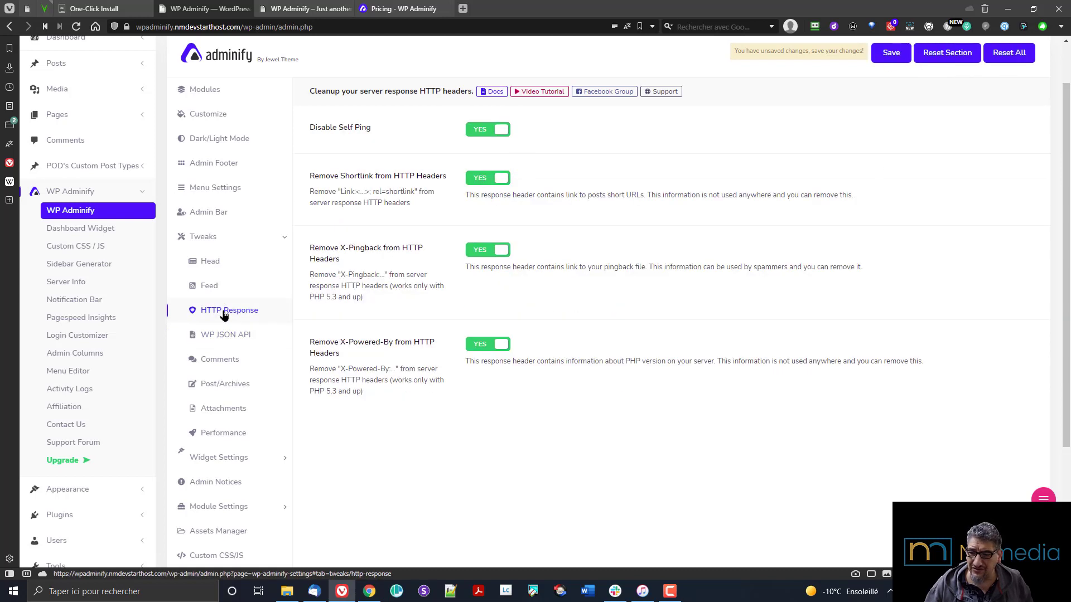
pyautogui.click(224, 336)
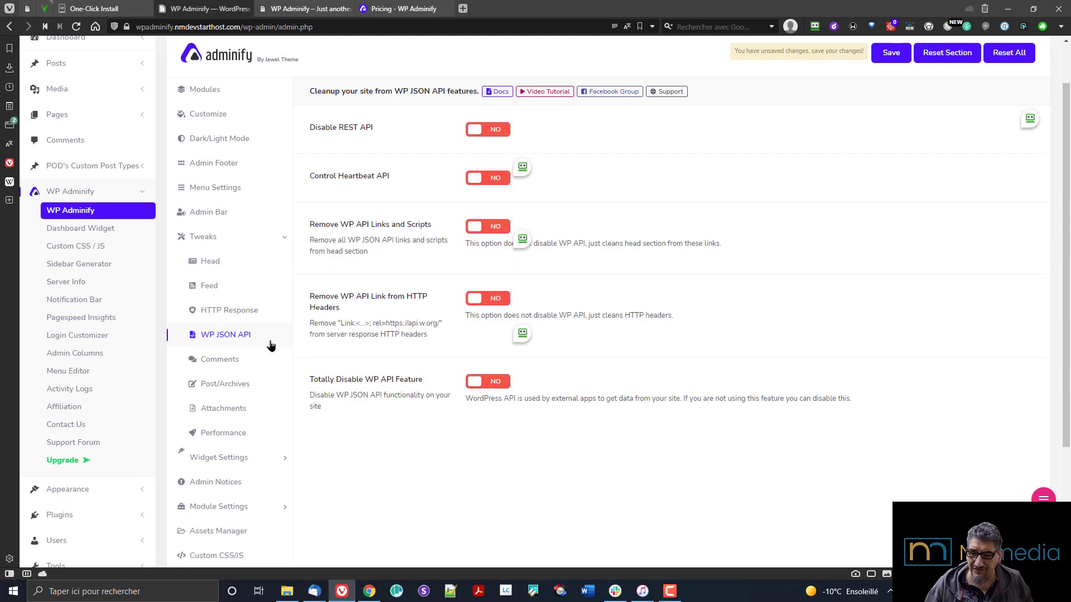
pyautogui.click(224, 311)
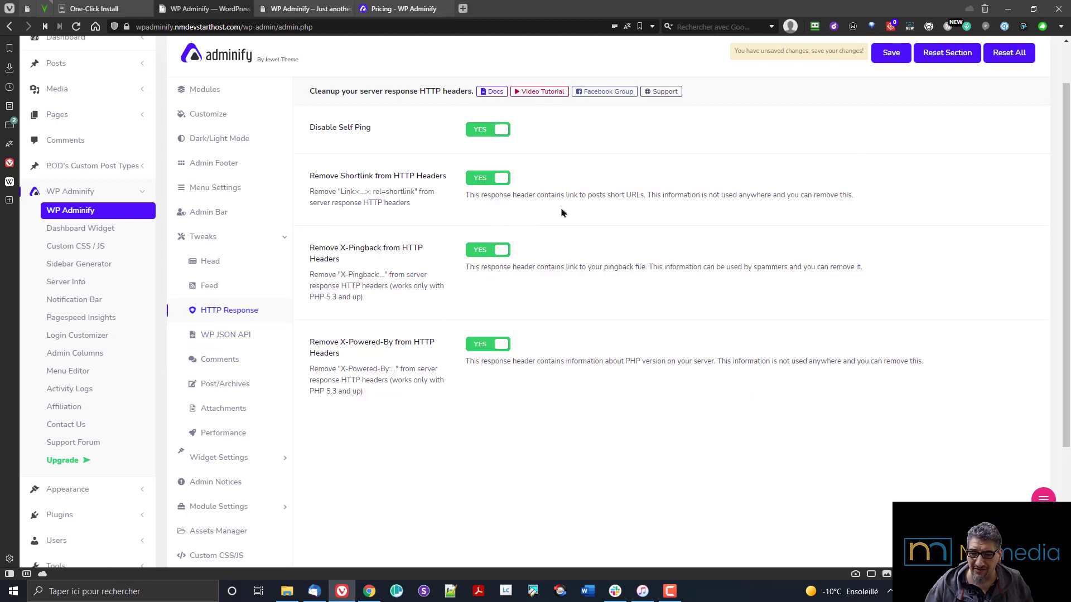
# In the WP JSON API tweaks, enable all five options, from Disable REST API to Totally Disable WP API Feature, and save the settings
pyautogui.click(235, 334)
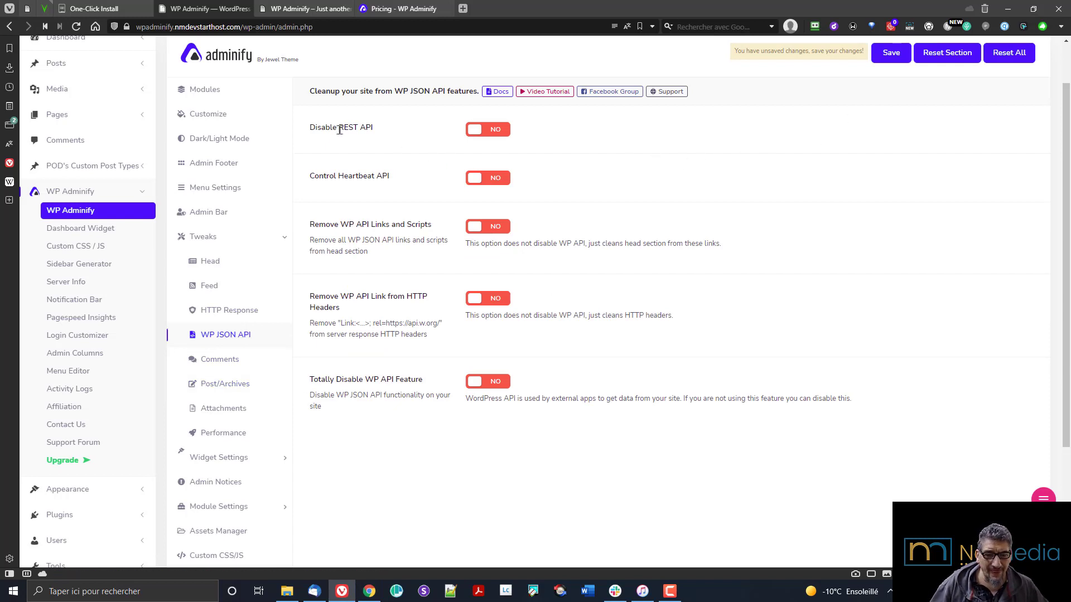
pyautogui.click(484, 133)
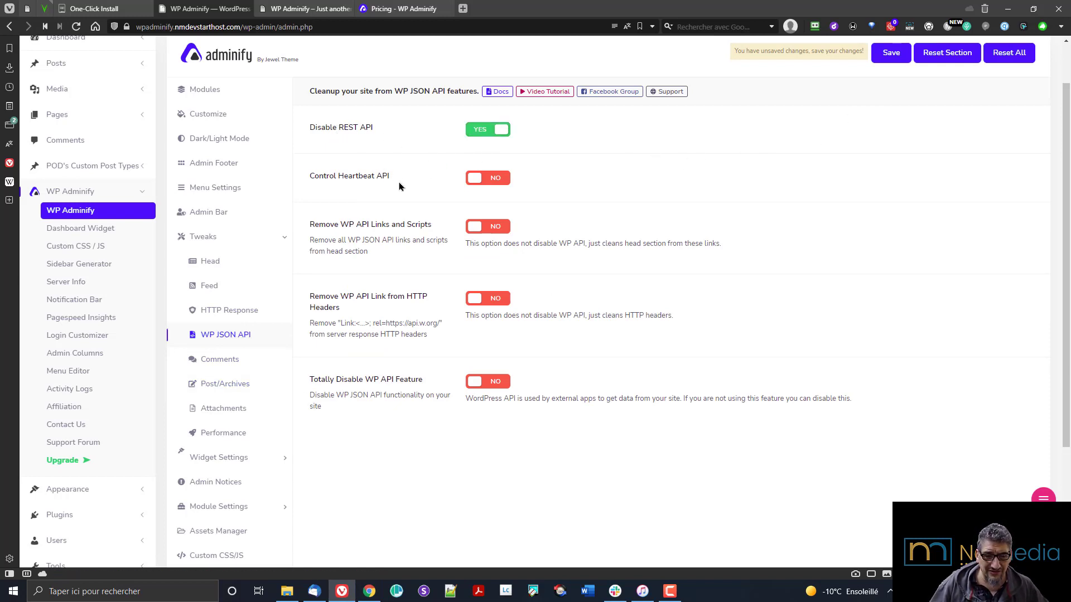
pyautogui.click(502, 179)
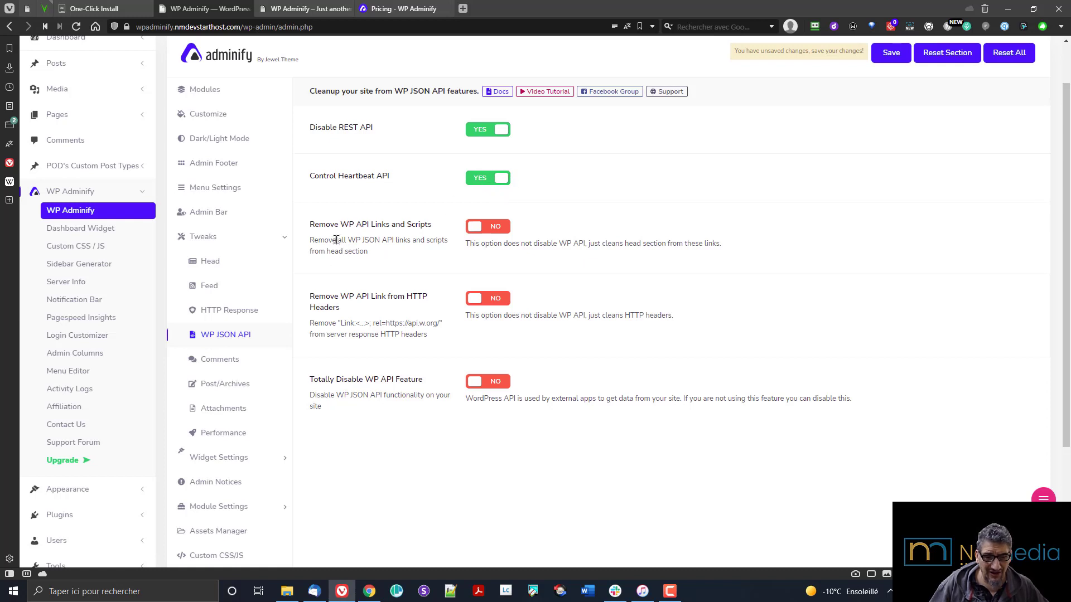
pyautogui.click(474, 230)
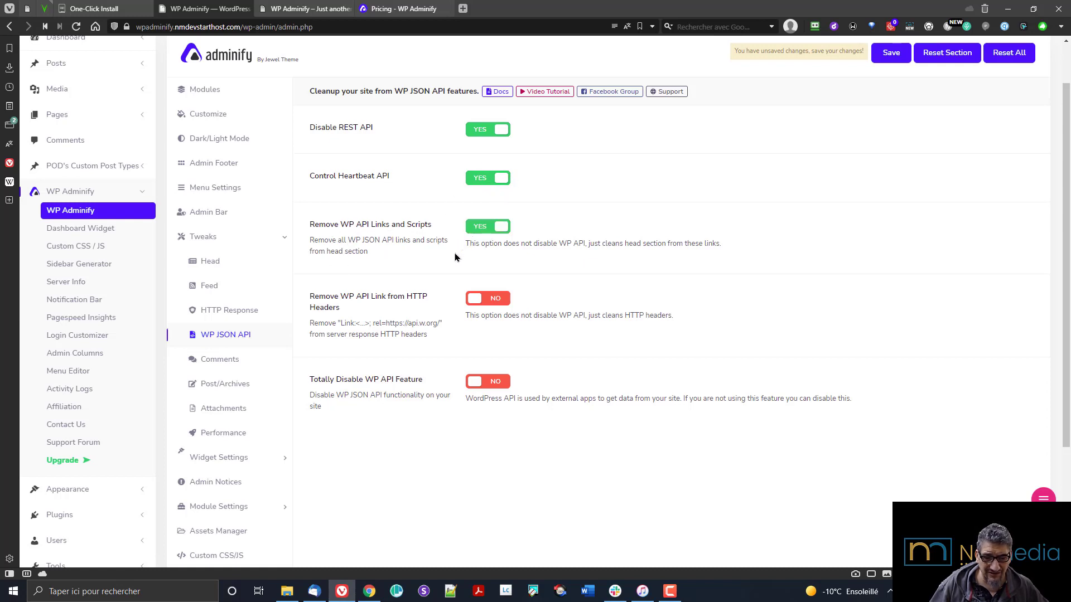
pyautogui.click(496, 301)
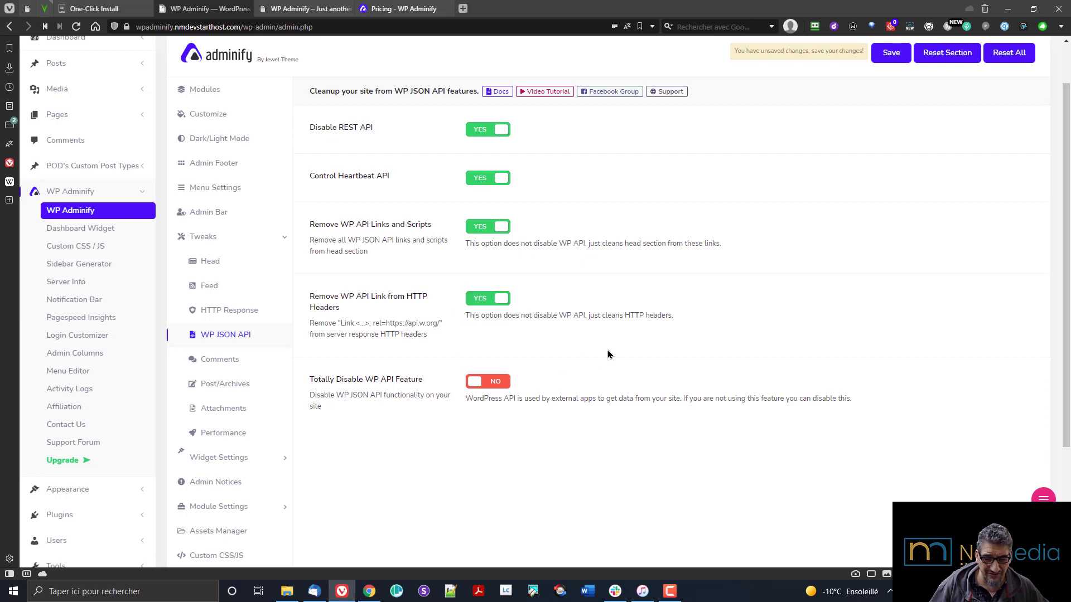
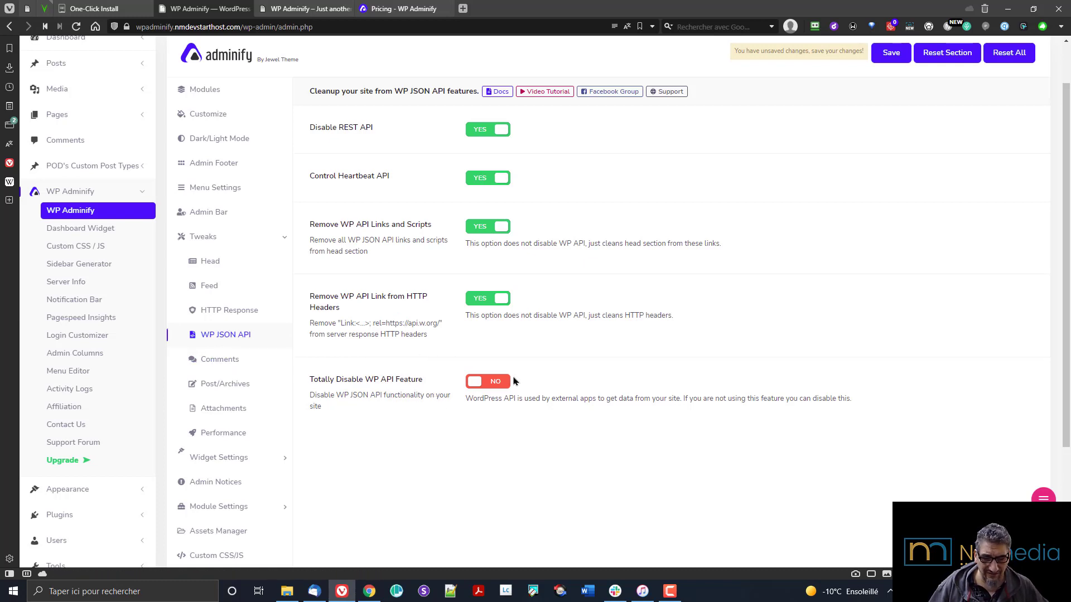
pyautogui.click(494, 381)
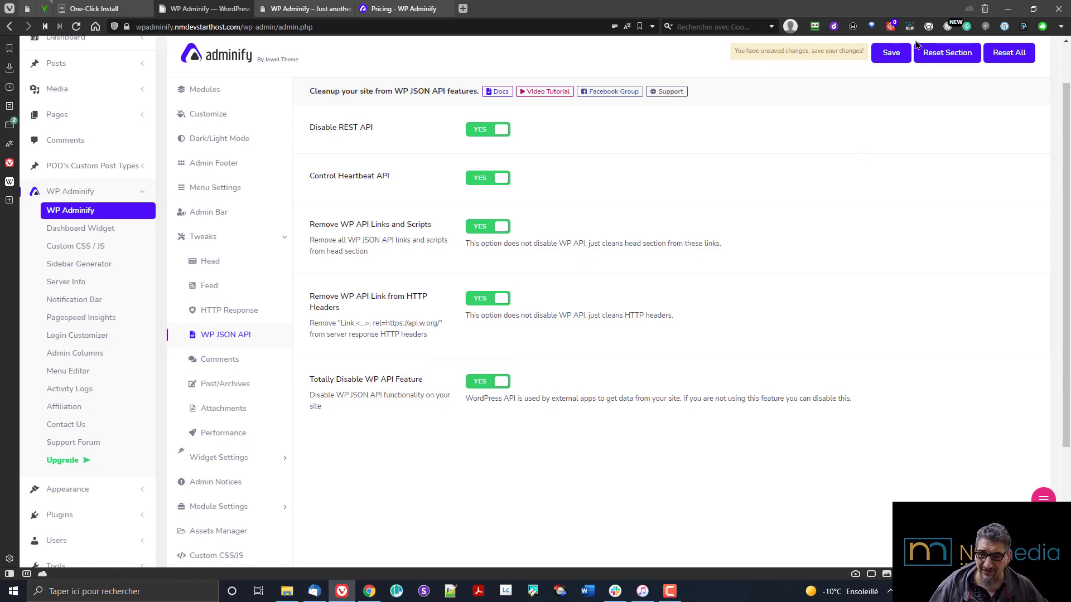
pyautogui.click(890, 52)
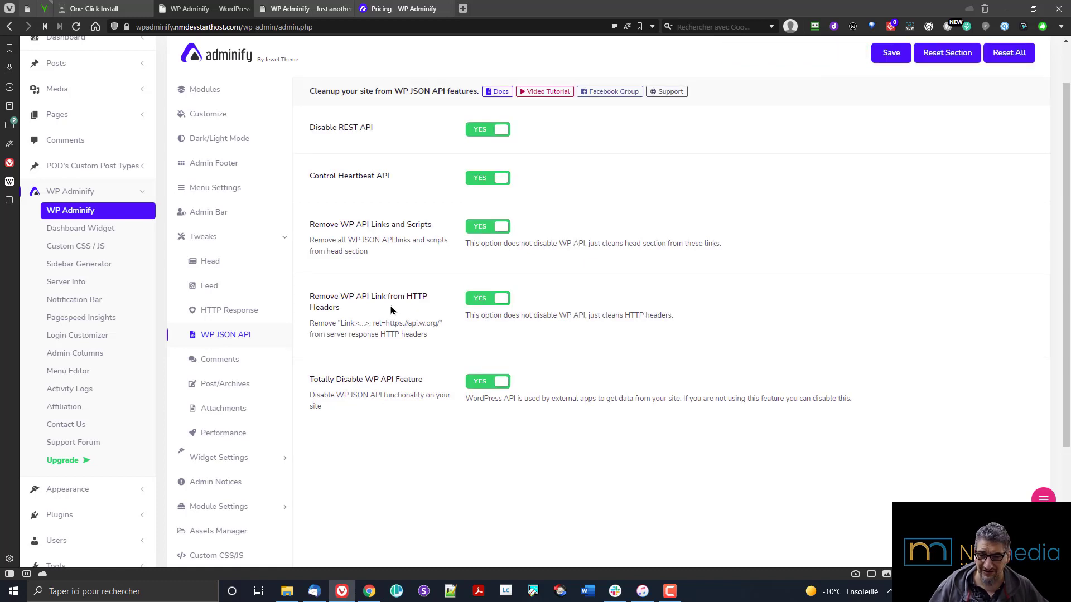
# In the Comments tweaks, enable removal of the website field, form notes, comment author link and Gravatar query strings, and disable auto linking
pyautogui.click(273, 360)
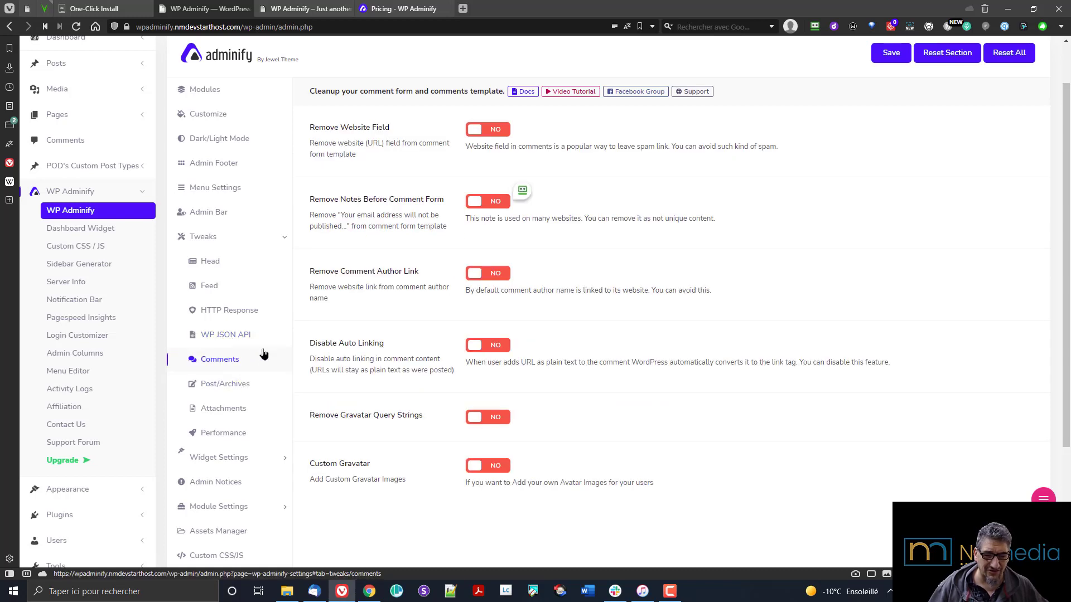
pyautogui.click(502, 130)
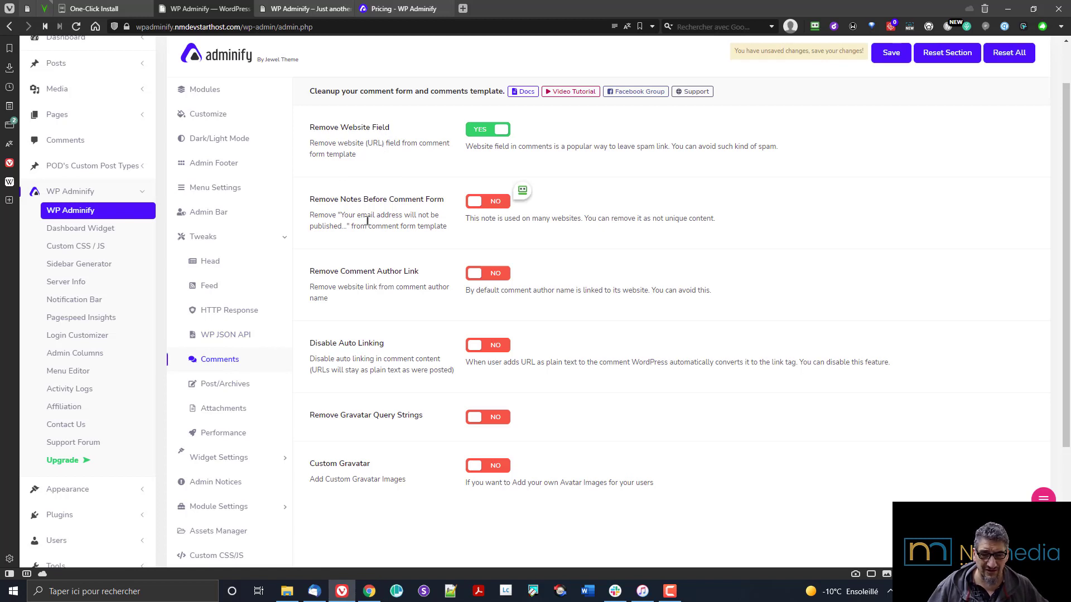
pyautogui.click(488, 205)
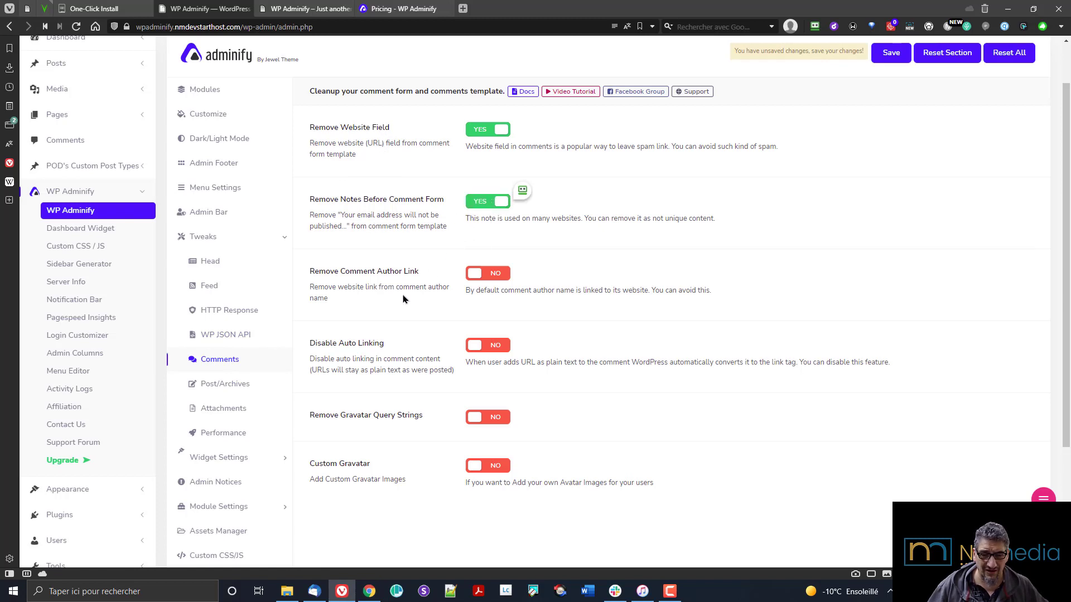
pyautogui.click(485, 274)
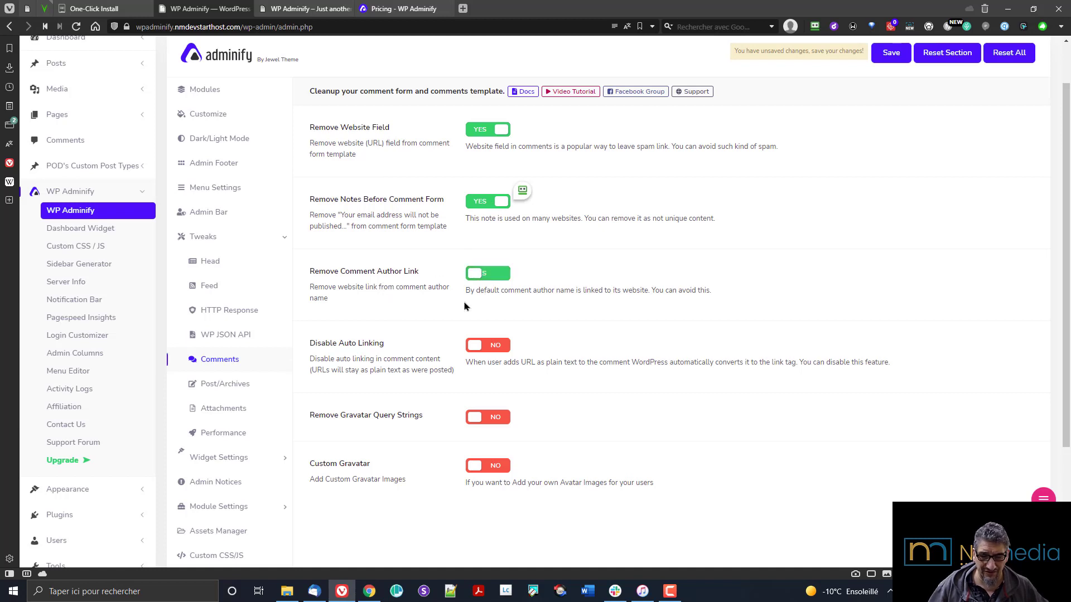
pyautogui.click(497, 351)
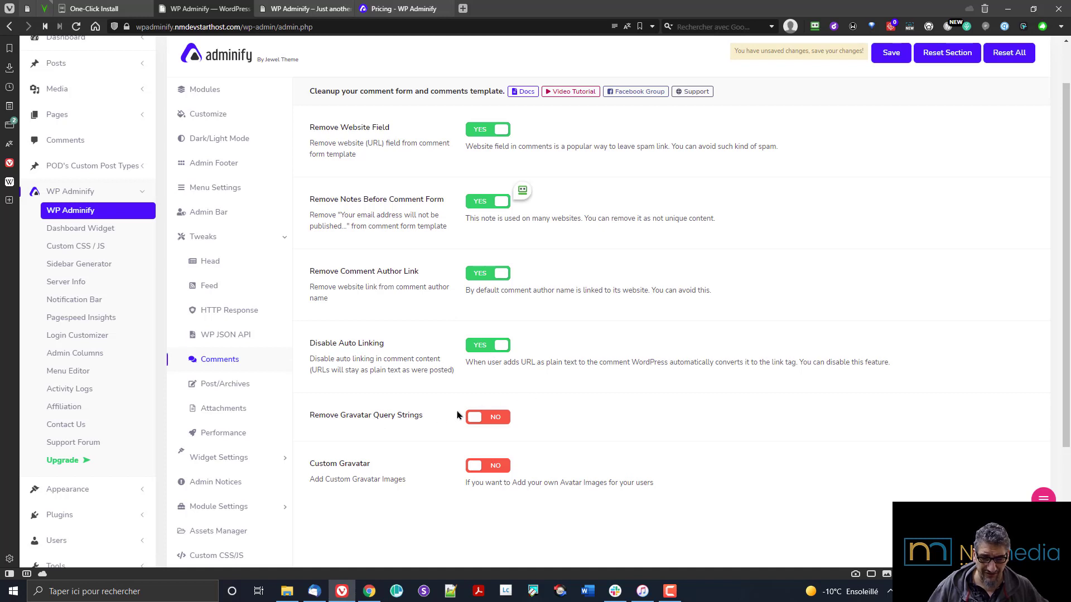
pyautogui.click(498, 421)
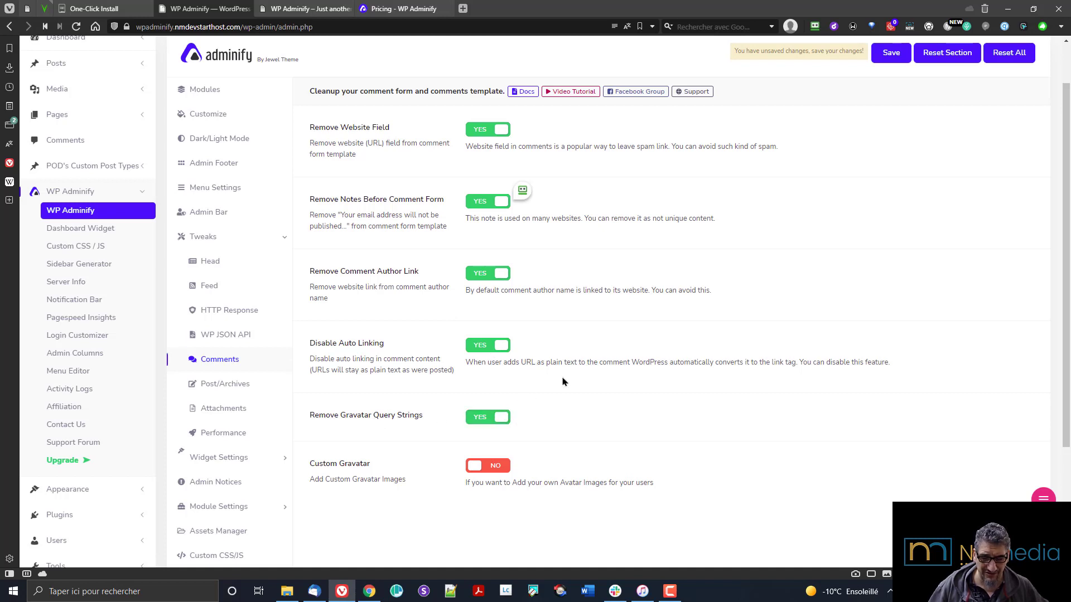
# Try the Custom Gravatar option, switch it back off, and save the comment tweaks
pyautogui.scroll(-3, 597, 359)
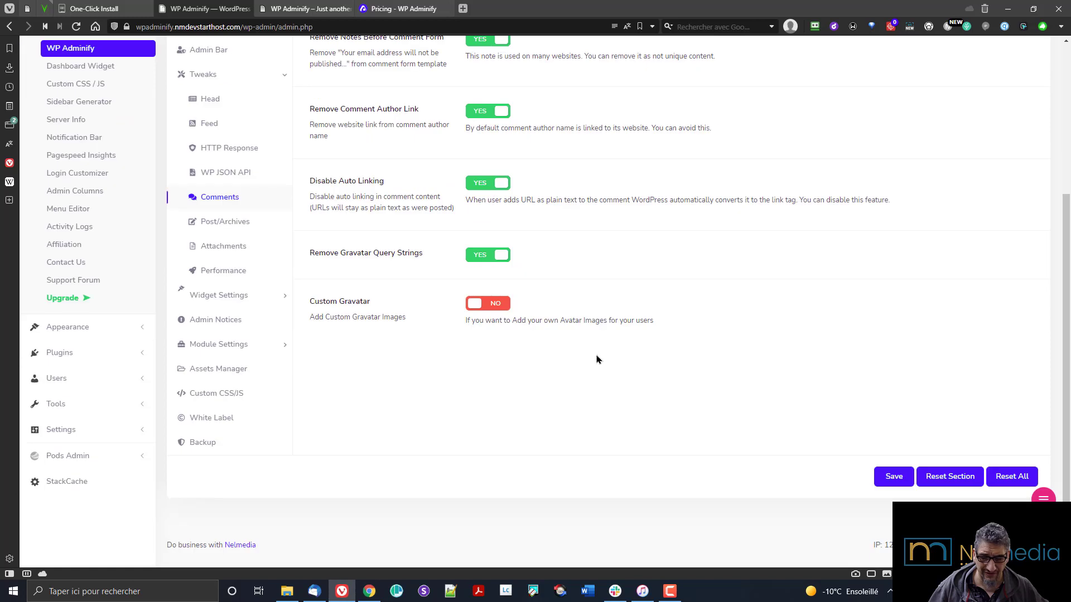
pyautogui.click(483, 303)
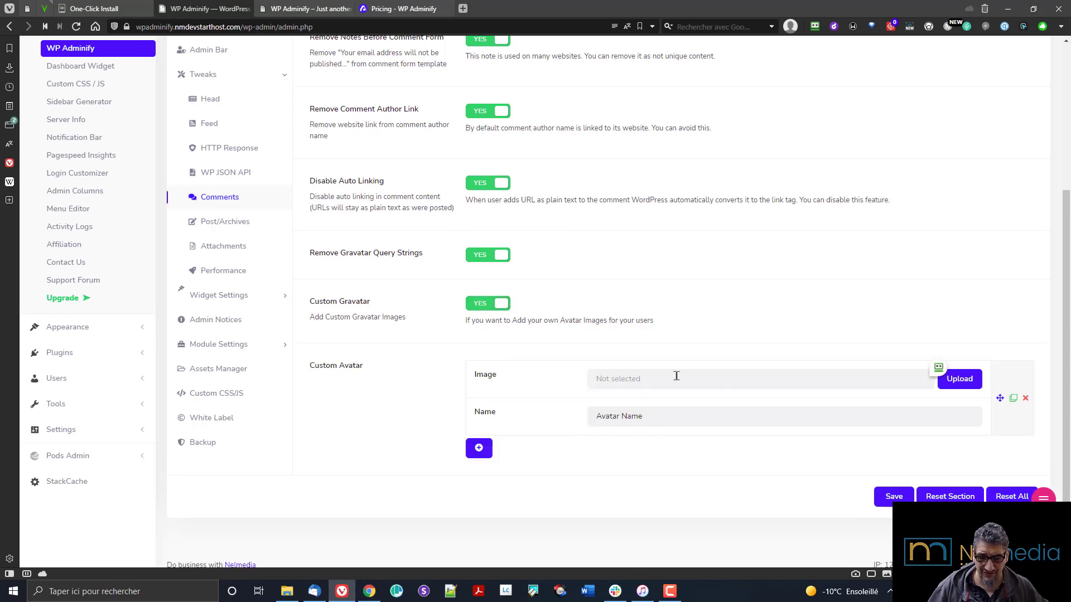
pyautogui.click(483, 306)
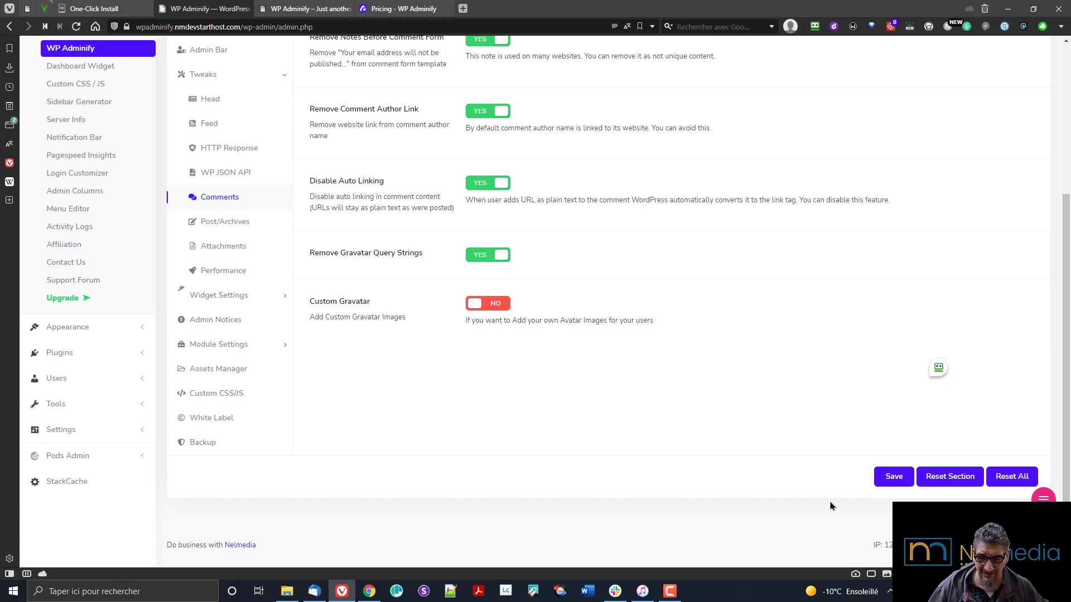
pyautogui.click(891, 478)
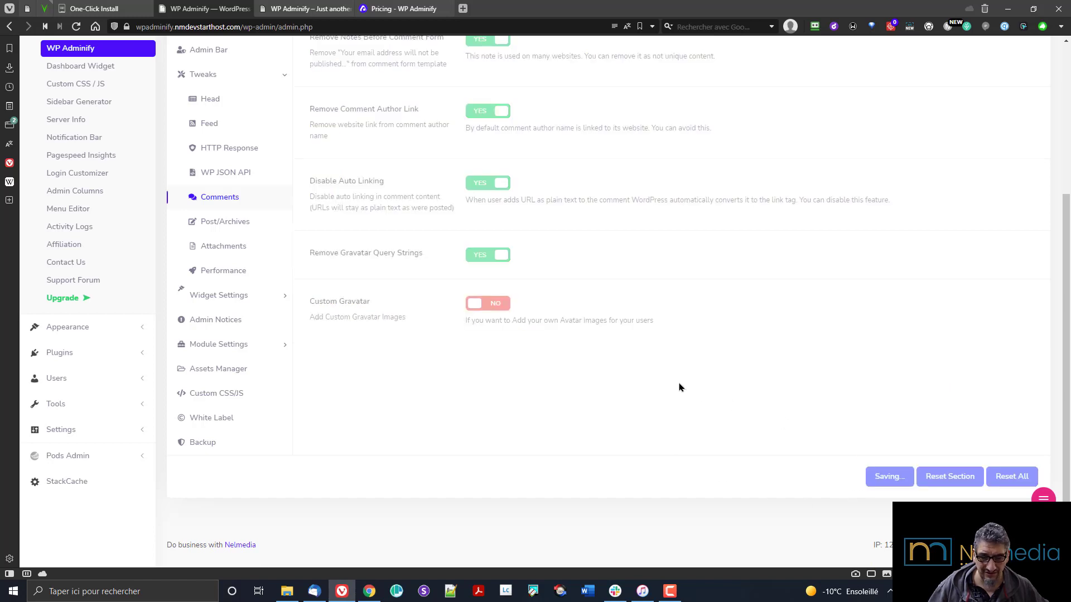
# In the Post/Archives tweaks, enable Display Last Modified Date and Remove Capital "P" Dangit, and disable the date and author archives
pyautogui.click(246, 222)
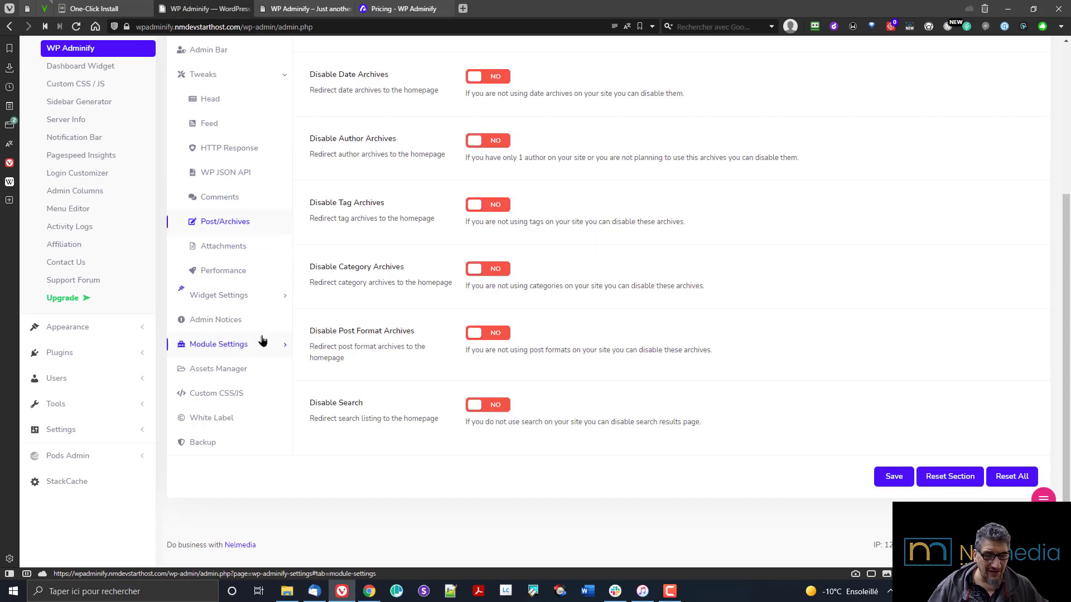
pyautogui.scroll(3, 633, 237)
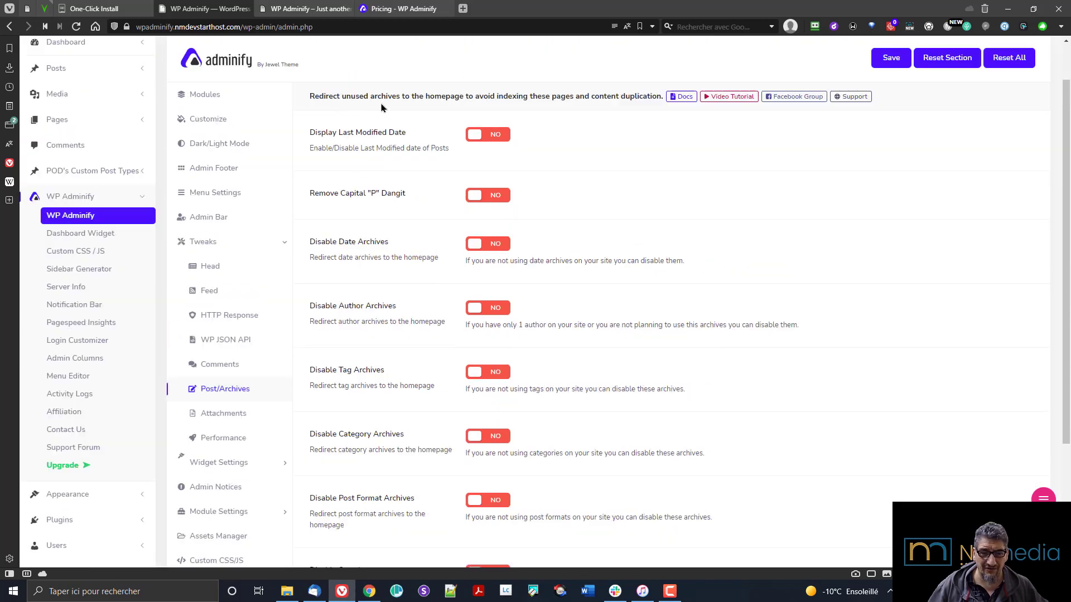
pyautogui.click(488, 139)
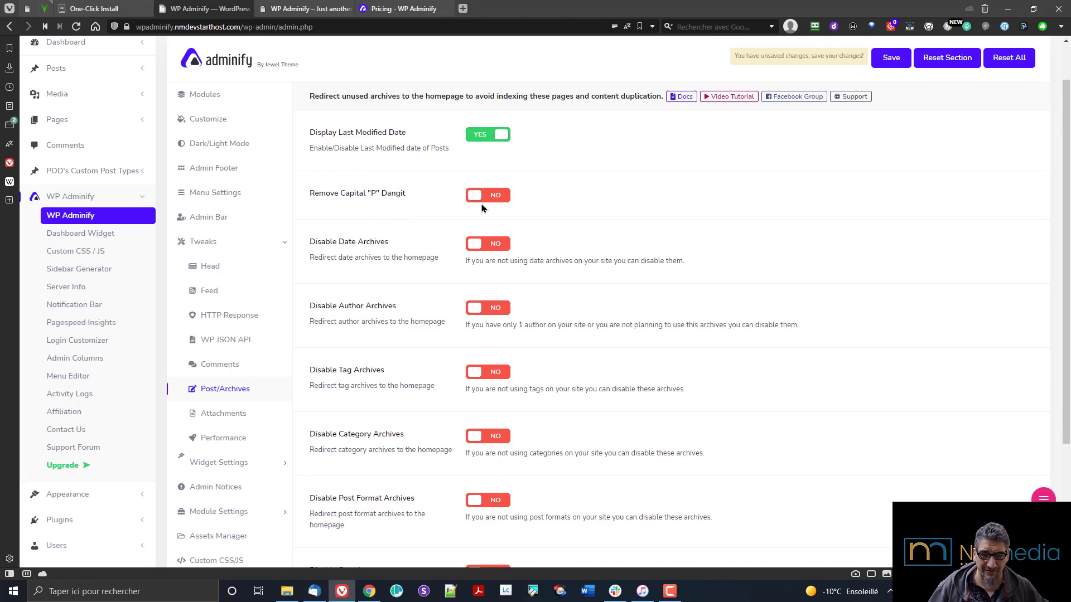
pyautogui.click(503, 200)
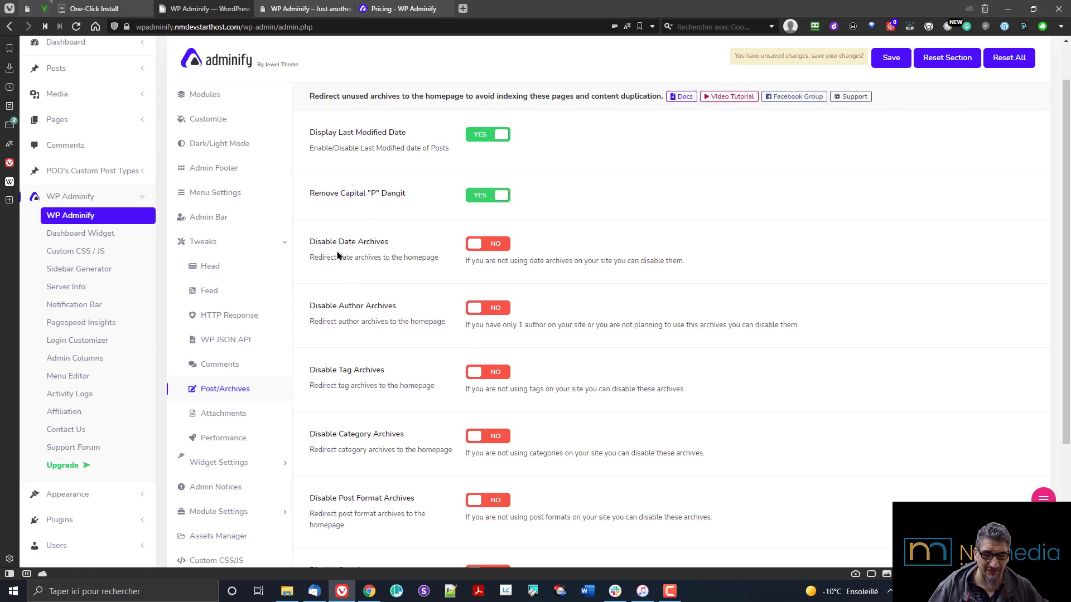
pyautogui.click(486, 247)
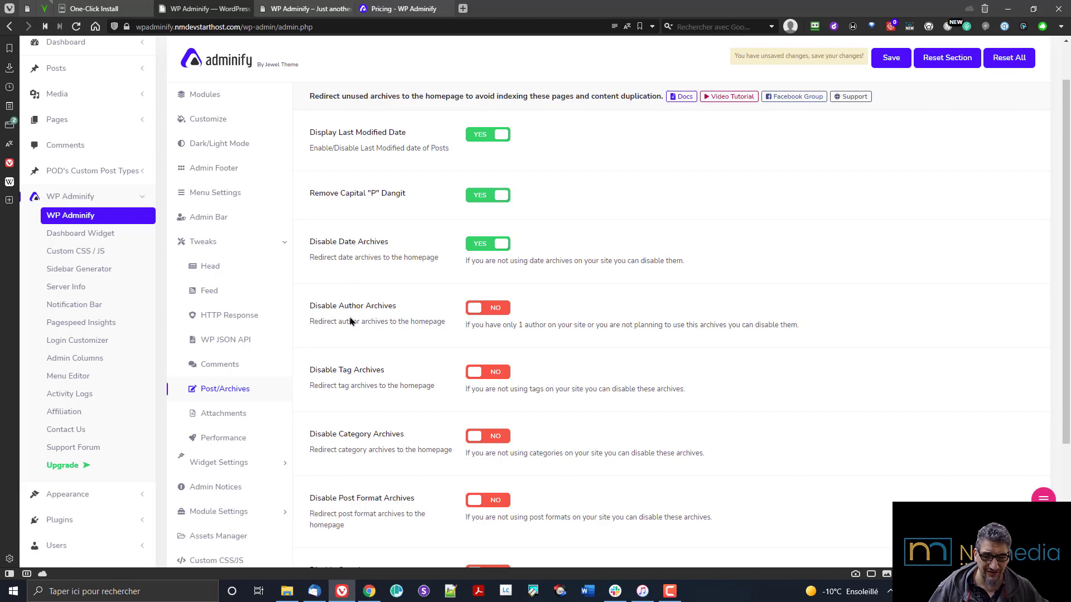
pyautogui.click(489, 306)
# Disable the tag, category and post format archives as well as search, and save the Post/Archives tweaks
pyautogui.scroll(-1, 393, 341)
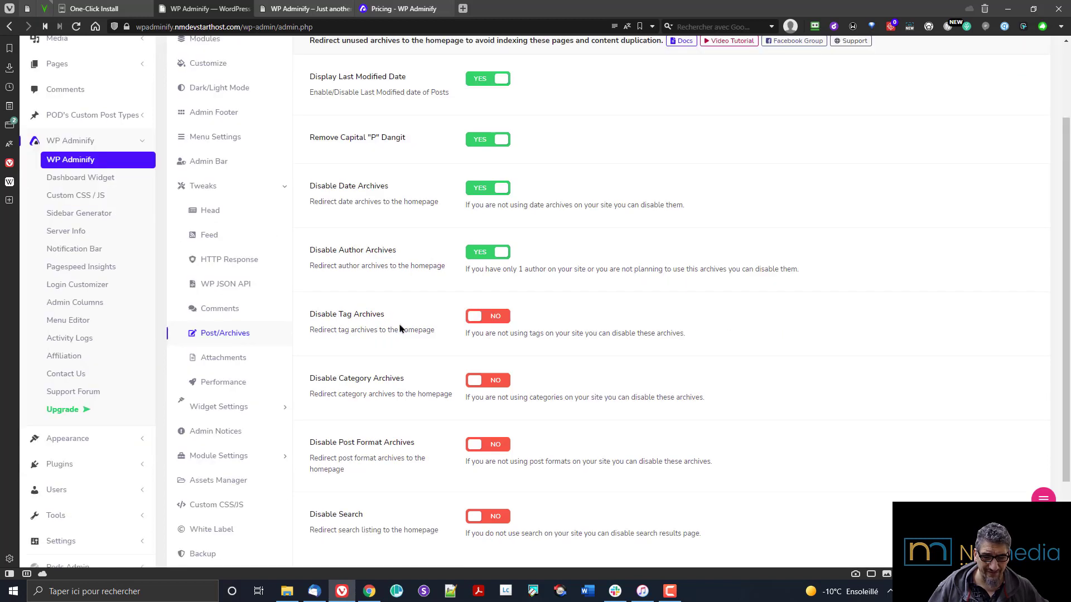
pyautogui.click(504, 318)
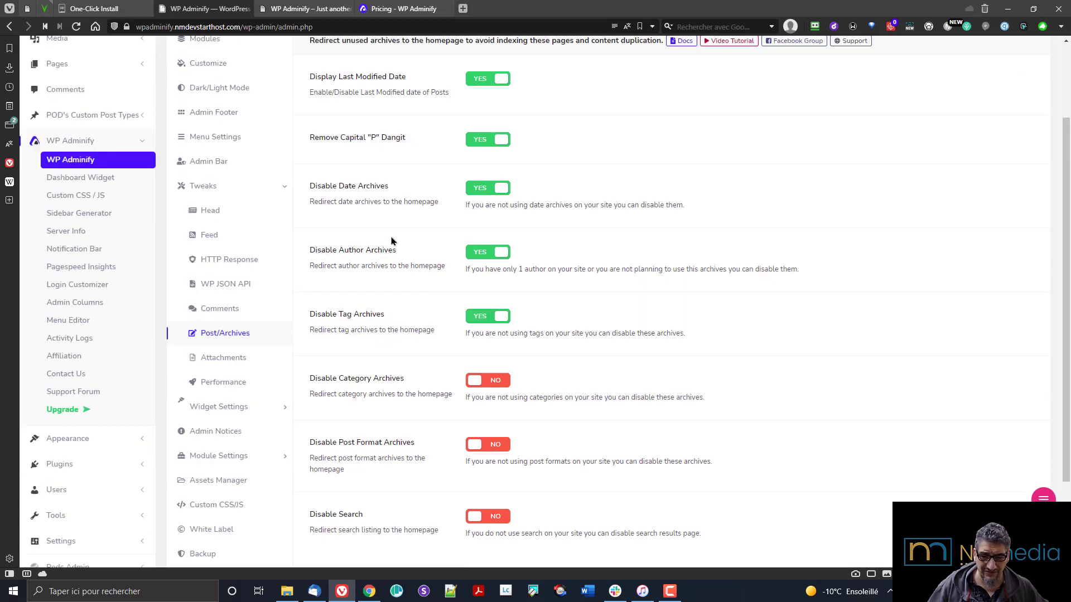
pyautogui.scroll(-2, 411, 333)
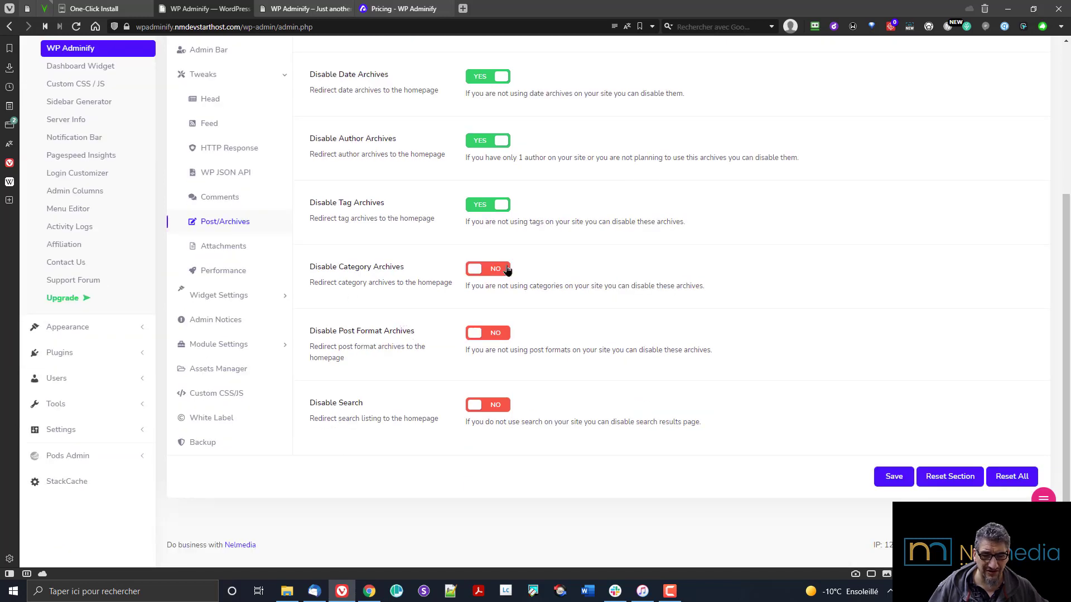
pyautogui.click(468, 272)
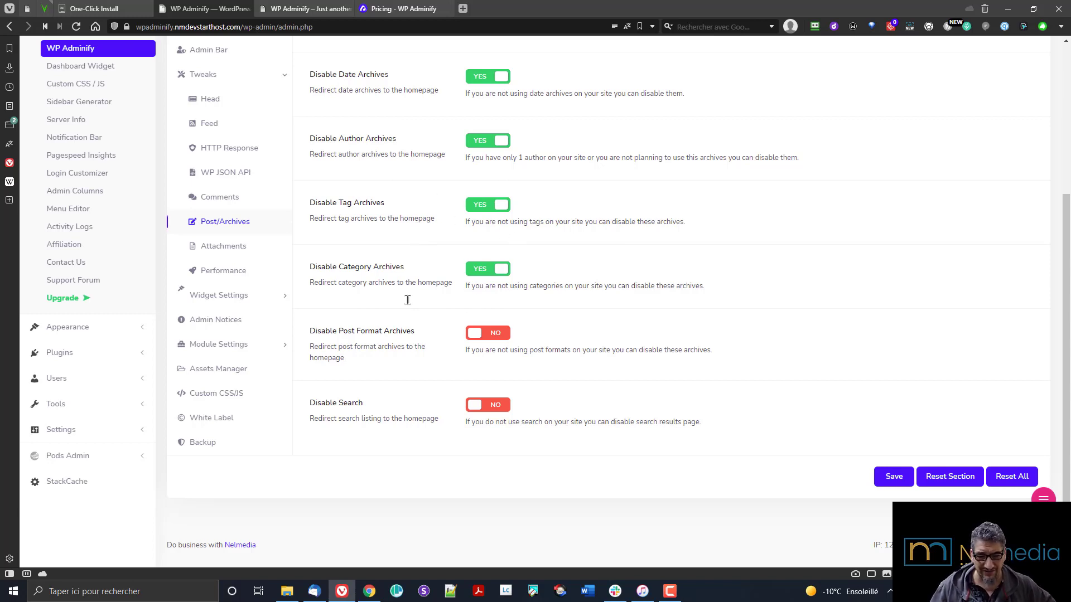
pyautogui.click(498, 337)
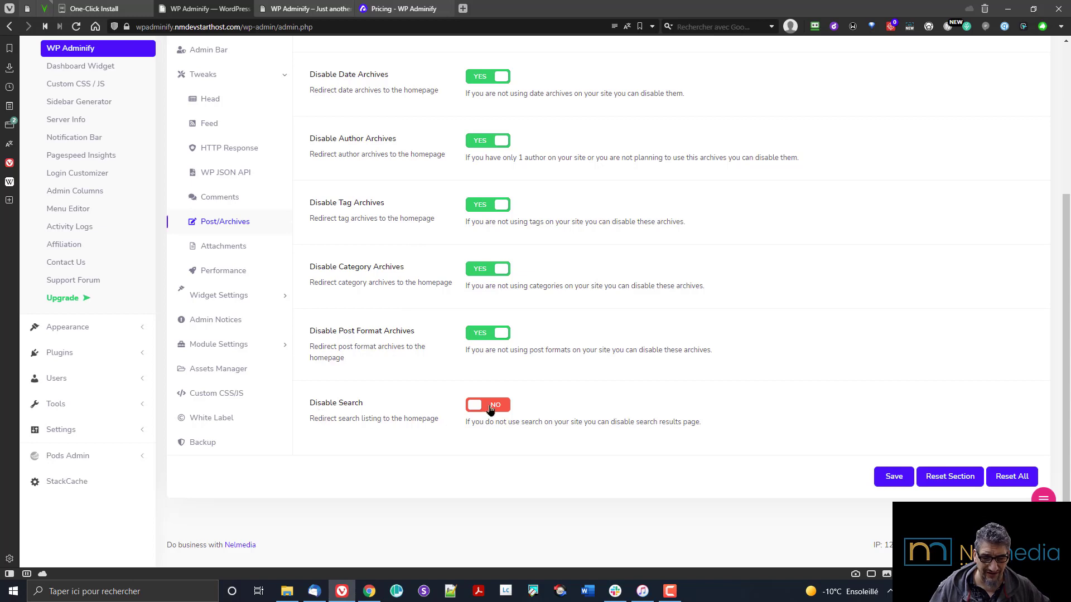
pyautogui.click(471, 412)
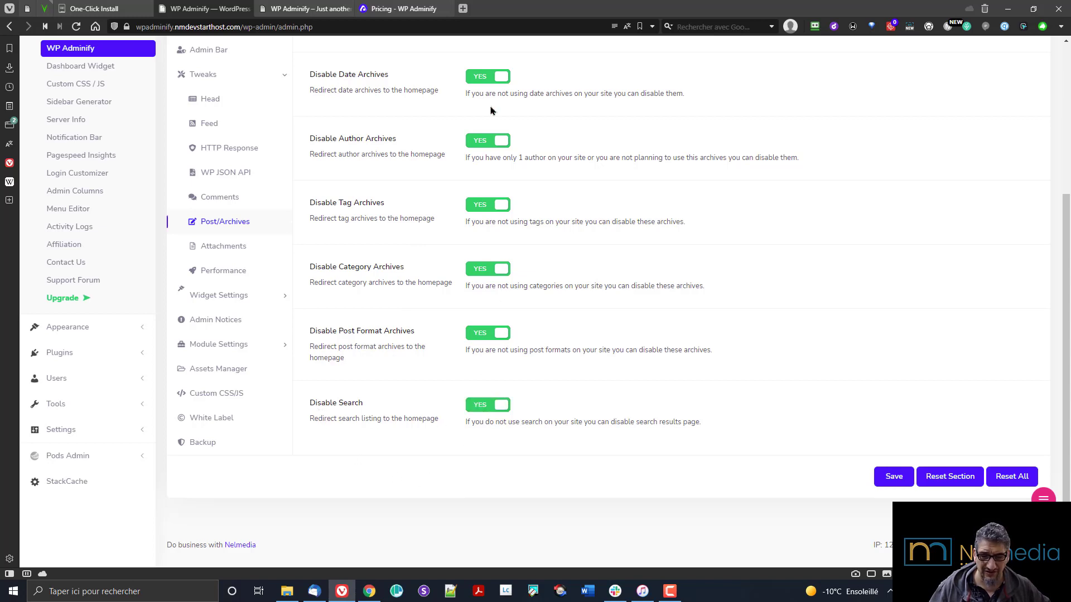
pyautogui.click(894, 481)
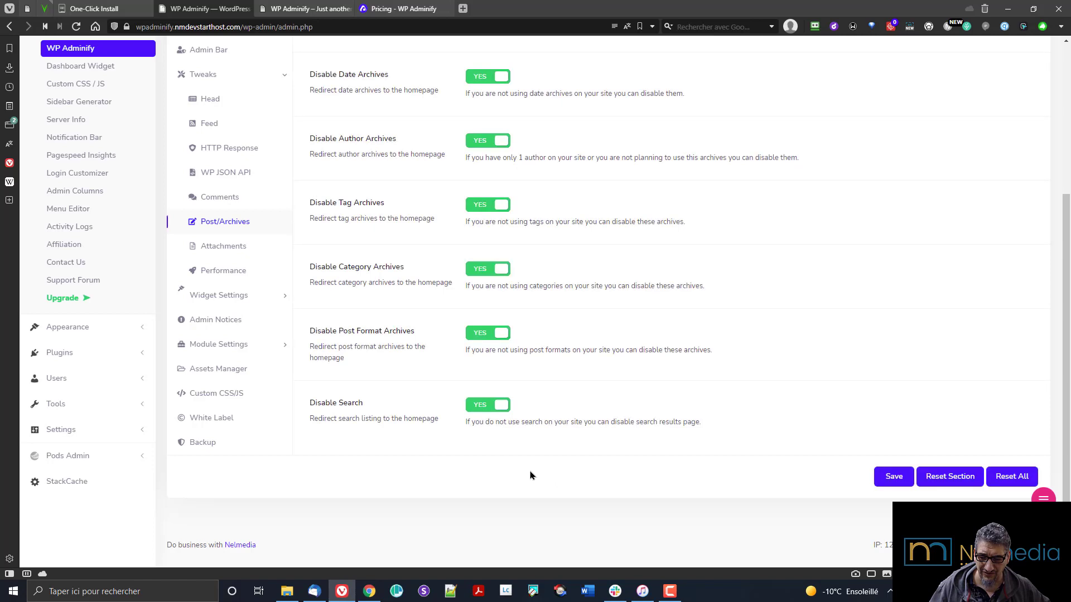
pyautogui.scroll(3, 372, 383)
pyautogui.scroll(-3, 370, 382)
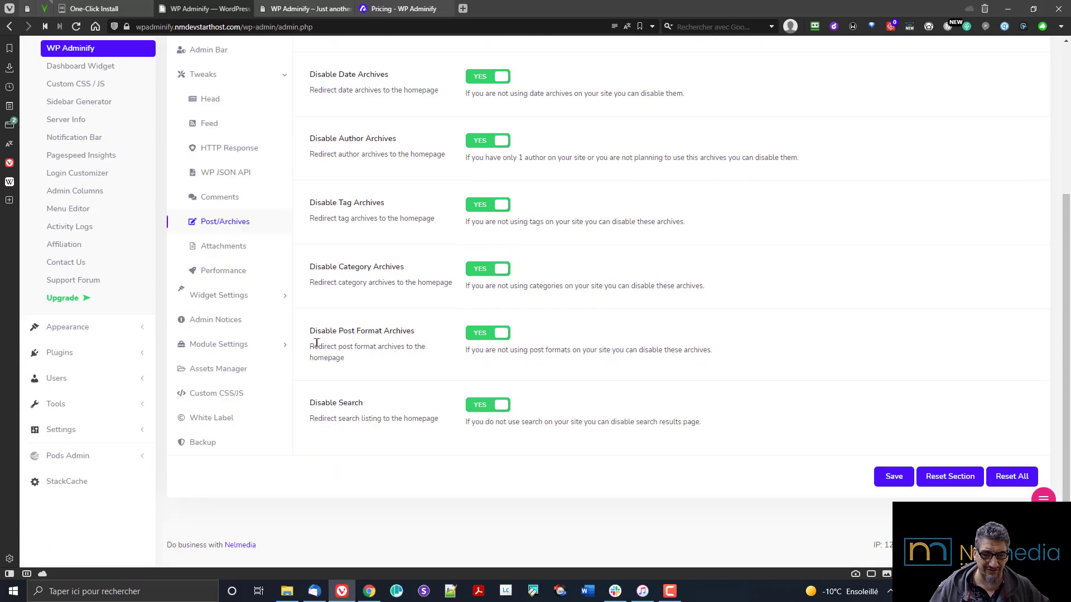
# Open the Attachments tweaks and try the Show Thumbnails on RSS Feed option, switching it back off
pyautogui.click(223, 246)
pyautogui.scroll(3, 587, 400)
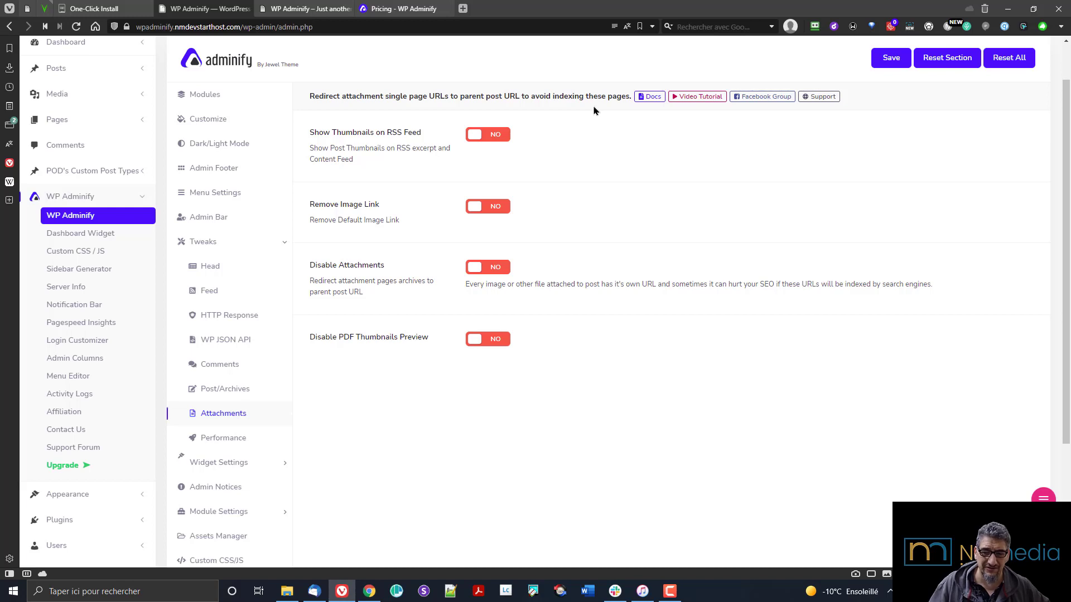
pyautogui.moveTo(310, 133); pyautogui.dragTo(422, 134)
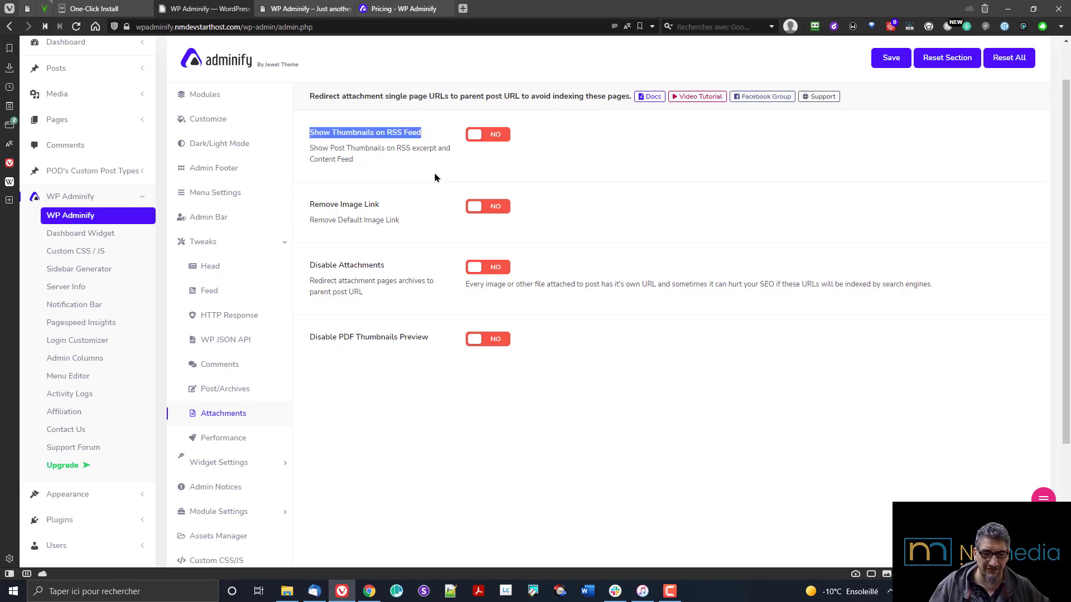
pyautogui.click(495, 140)
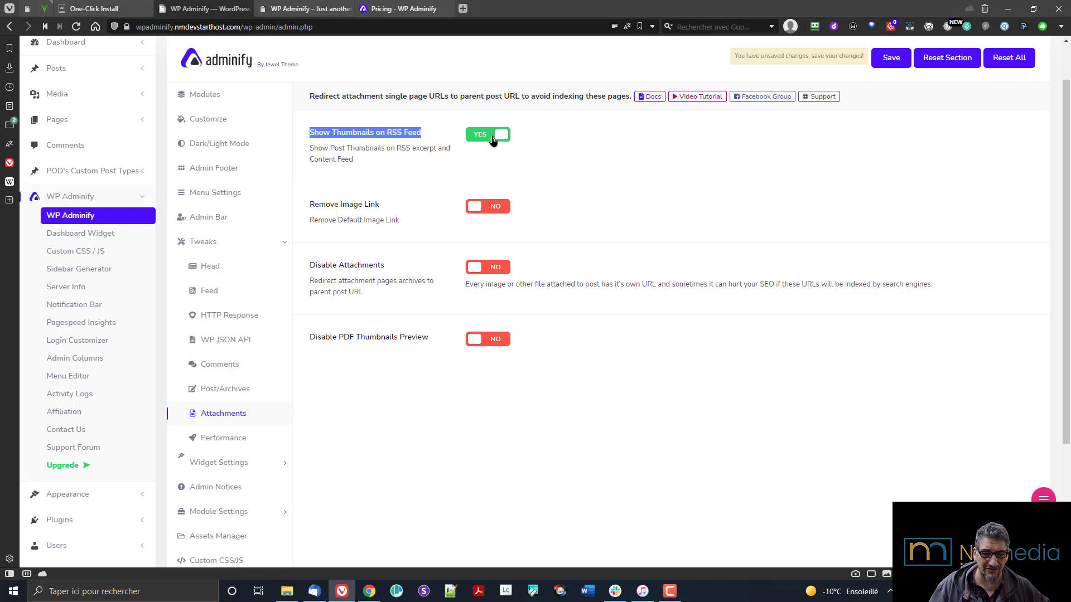
pyautogui.click(493, 140)
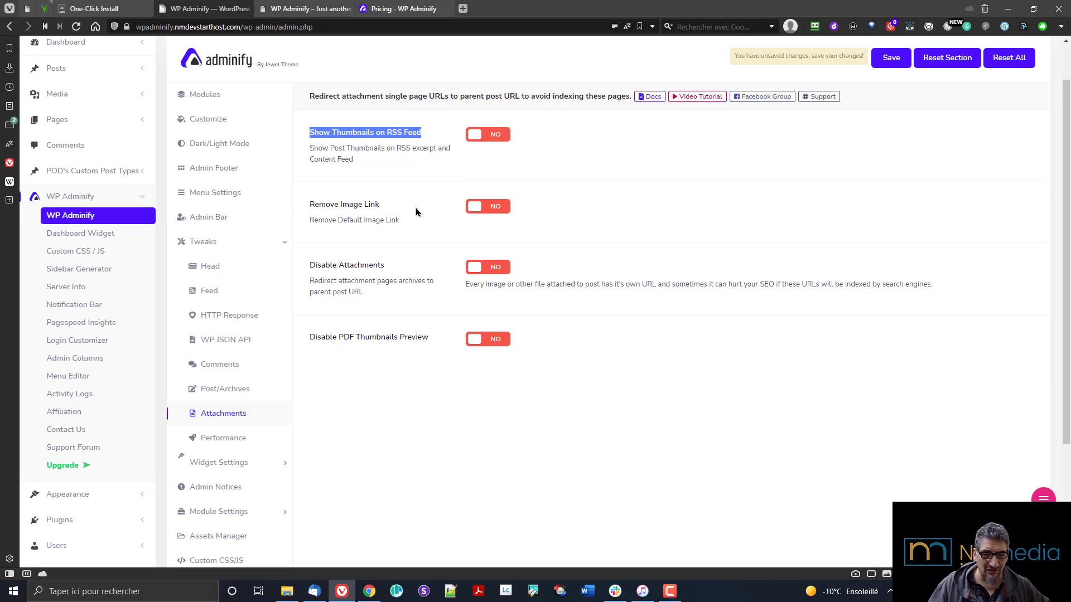
# Enable Remove Image Link, Disable Attachments and Disable PDF Thumbnails Preview in the Attachments tweaks, and save them
pyautogui.click(482, 211)
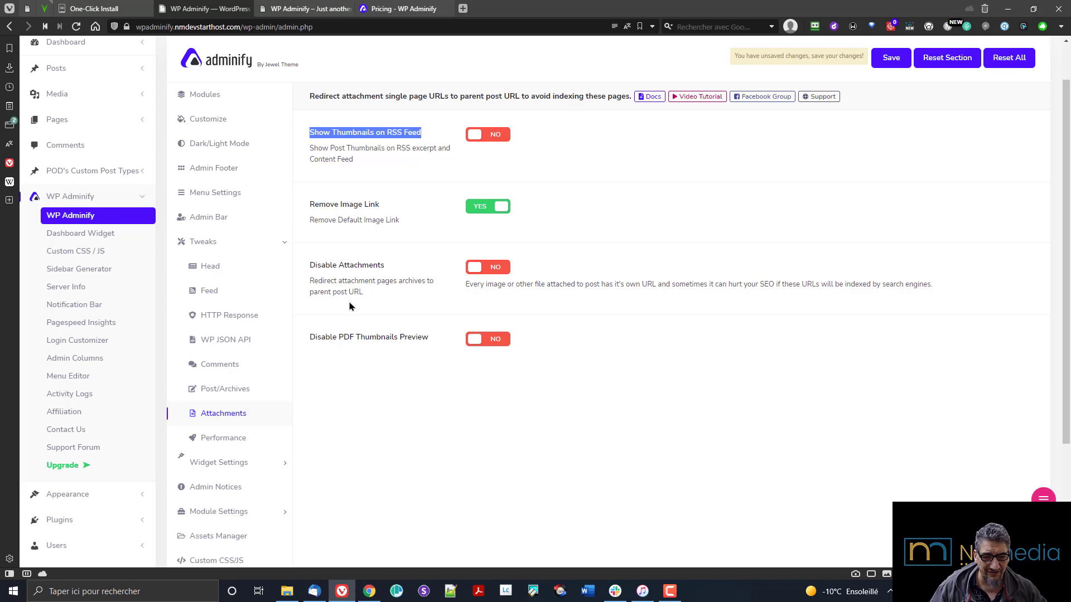
pyautogui.click(487, 268)
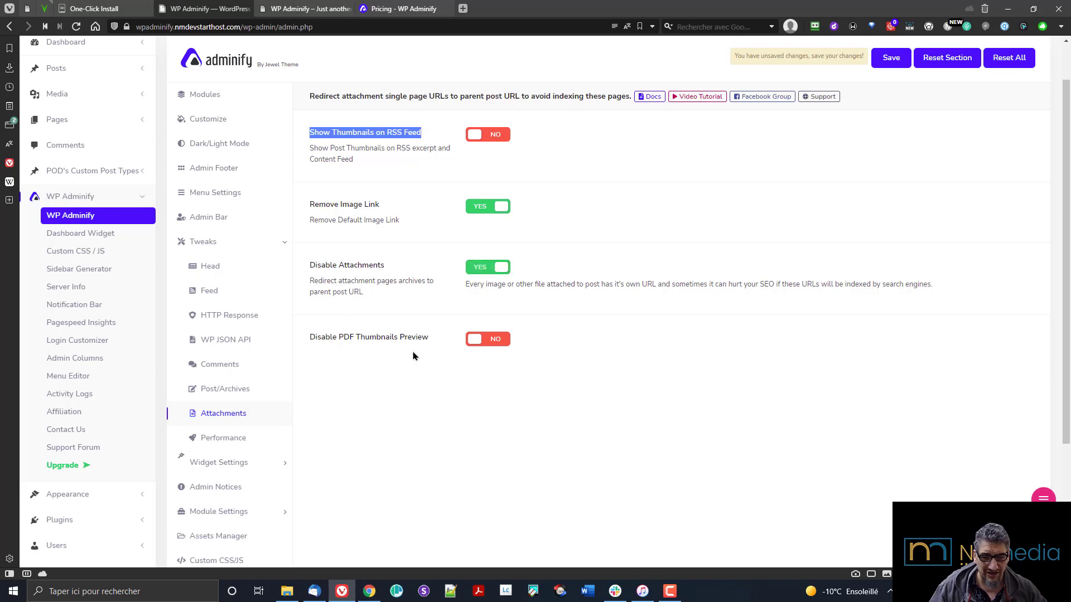
pyautogui.click(488, 342)
pyautogui.click(486, 344)
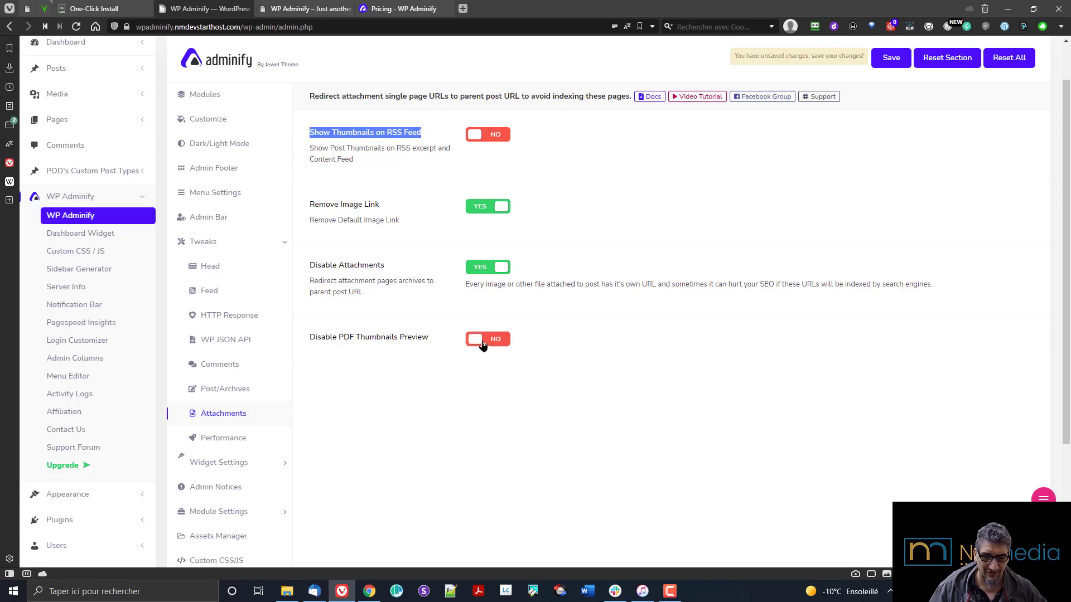
pyautogui.click(483, 342)
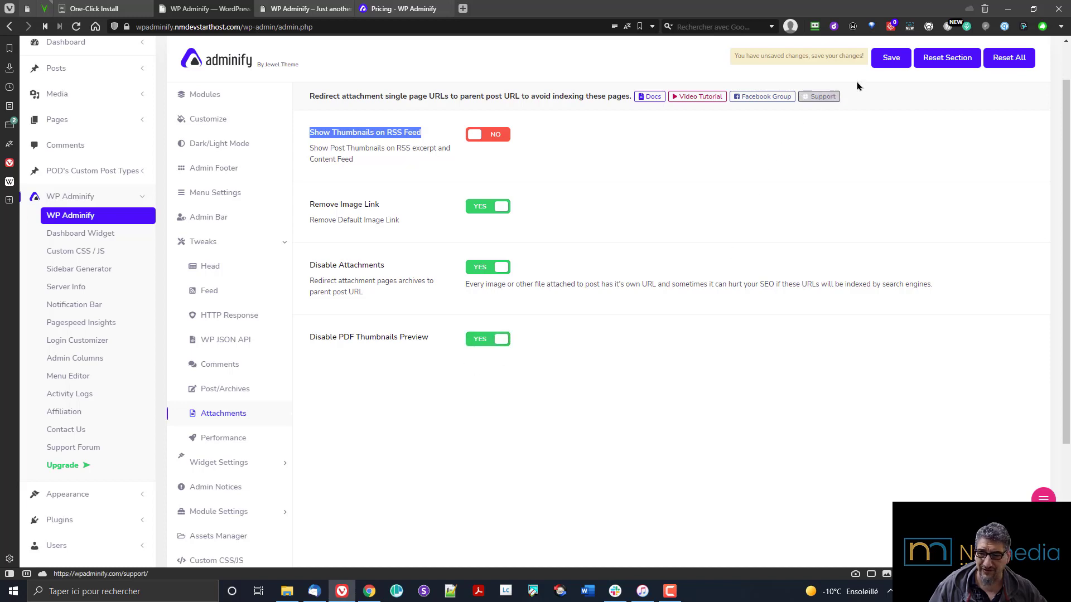
pyautogui.click(887, 60)
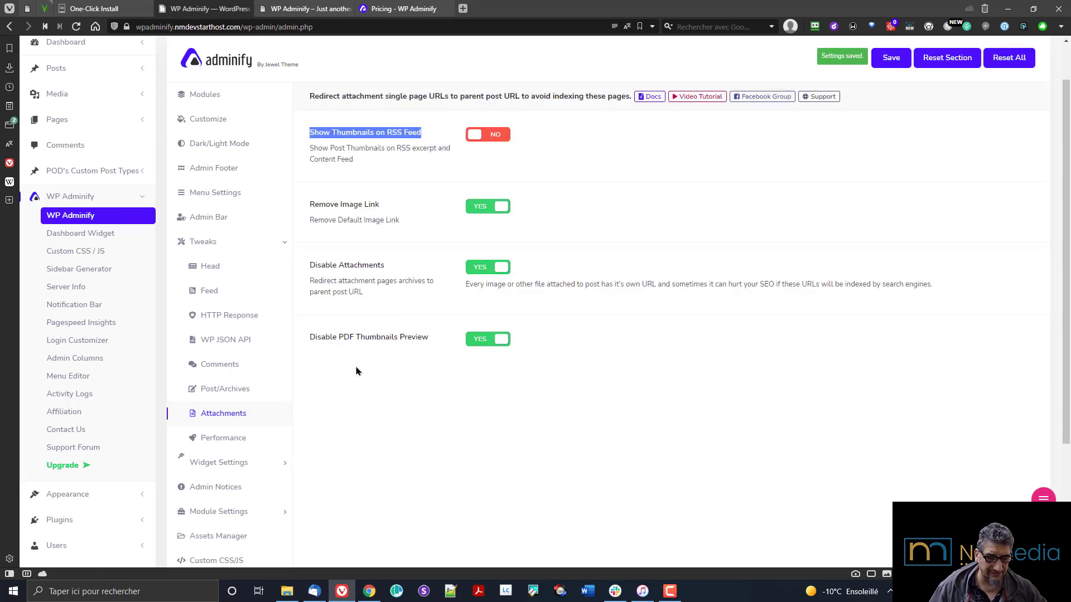
# In the Performance tweaks, enable Remove jQuery Migrate, Remove Gutenberg Scripts, Defer Parsing JS to Footer and Cache & GZIP Compressions, and save
pyautogui.scroll(-1, 346, 373)
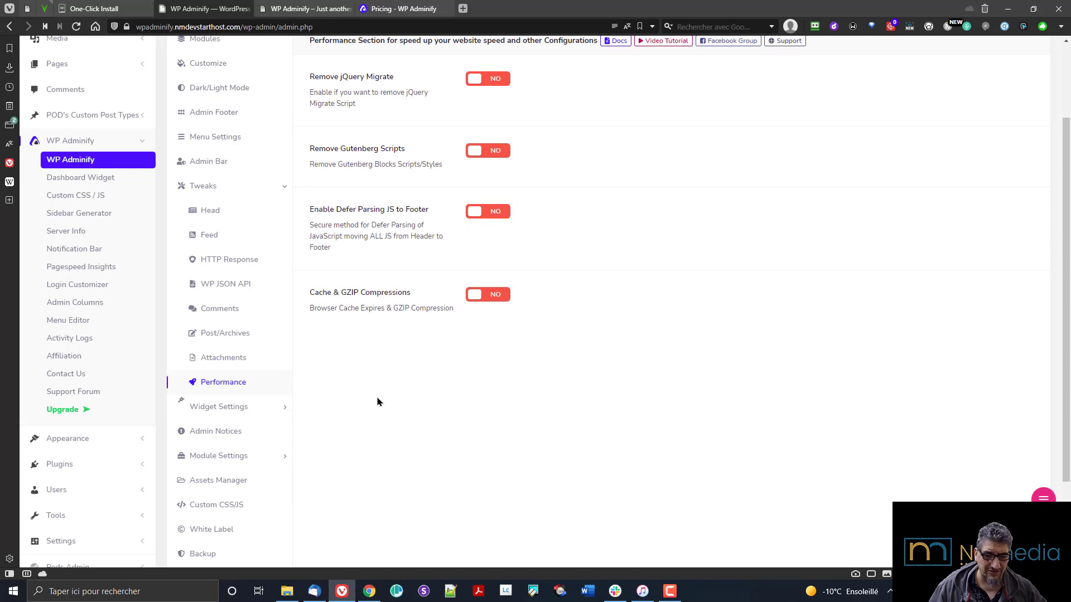
pyautogui.scroll(2, 651, 334)
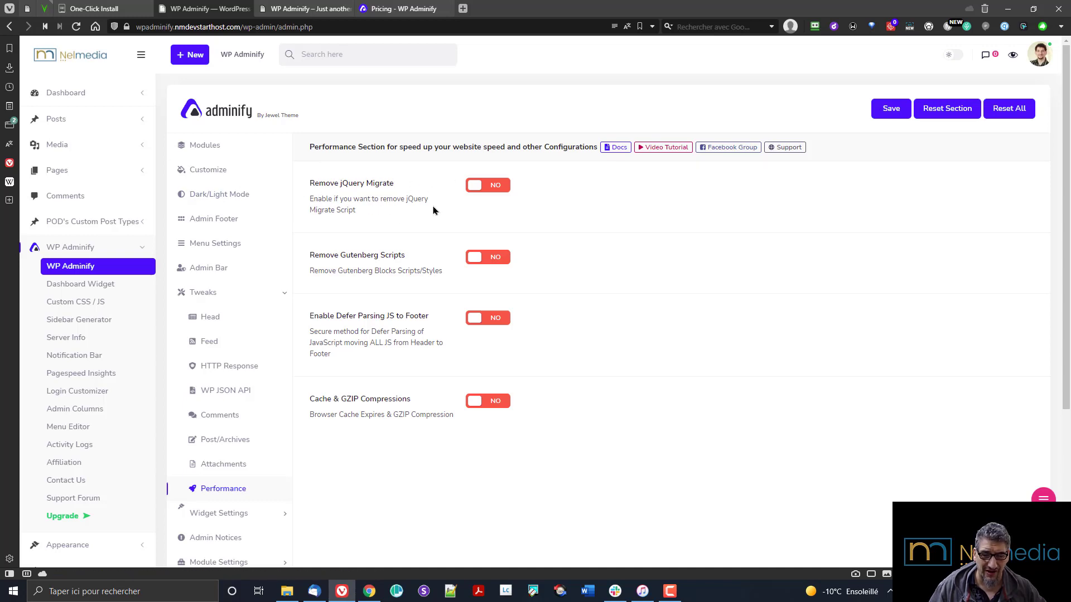
pyautogui.click(272, 9)
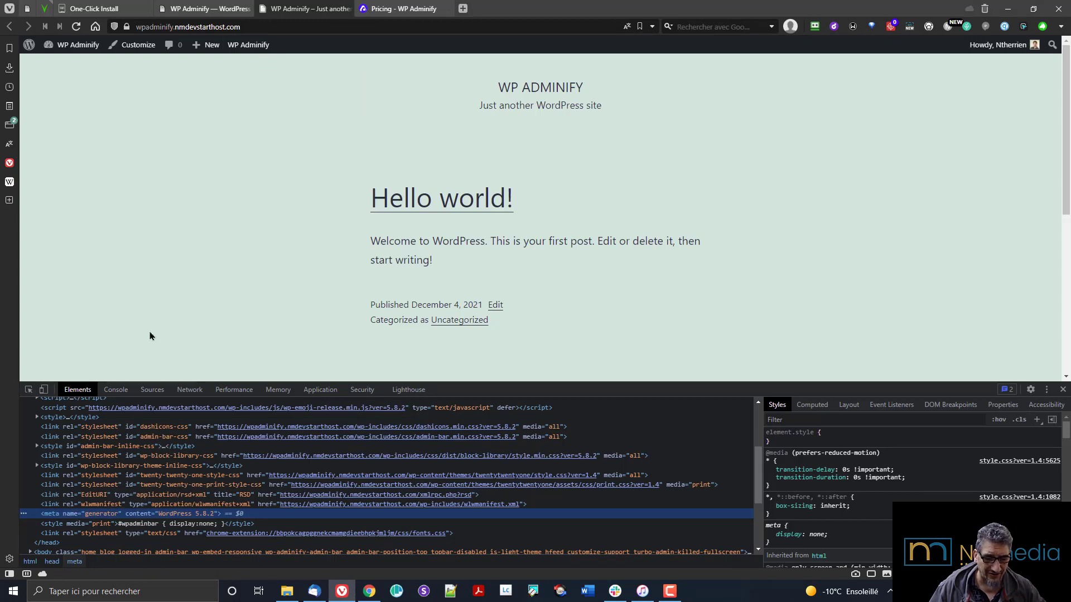
pyautogui.click(209, 8)
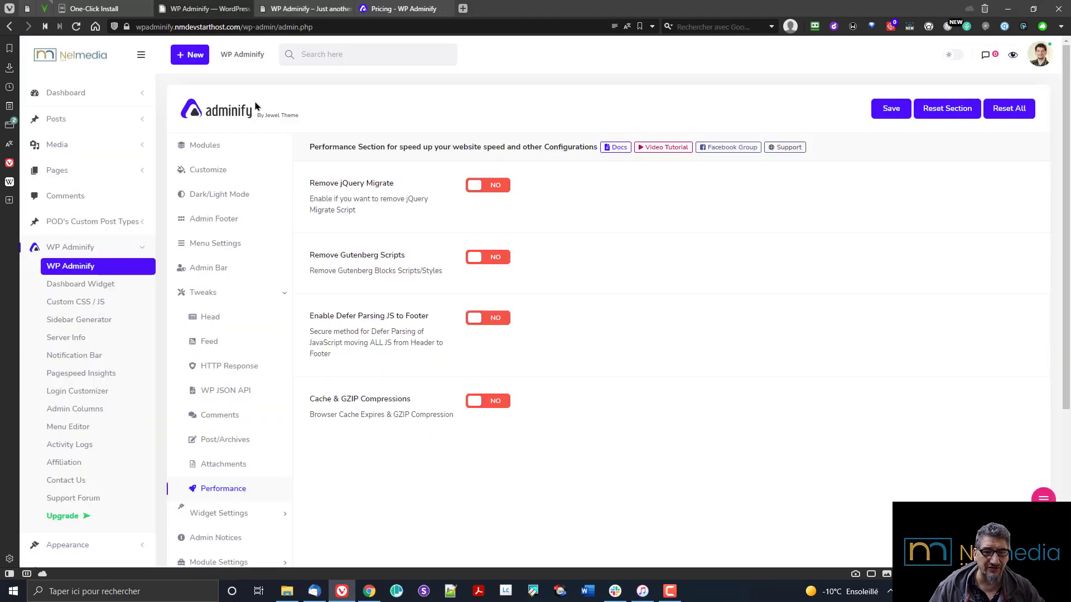
pyautogui.click(506, 190)
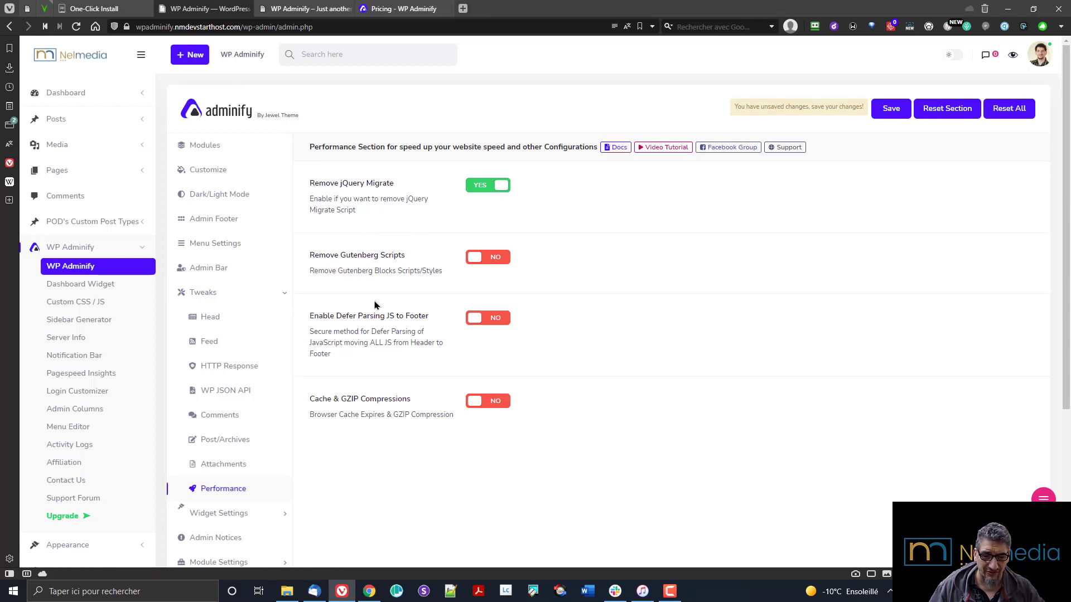
pyautogui.click(483, 260)
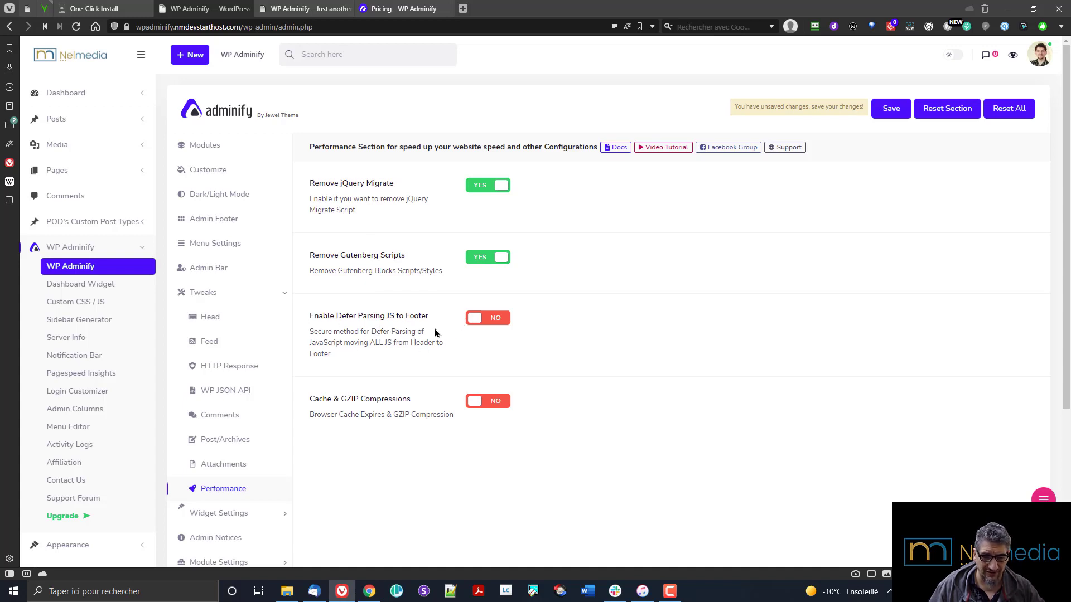
pyautogui.click(494, 323)
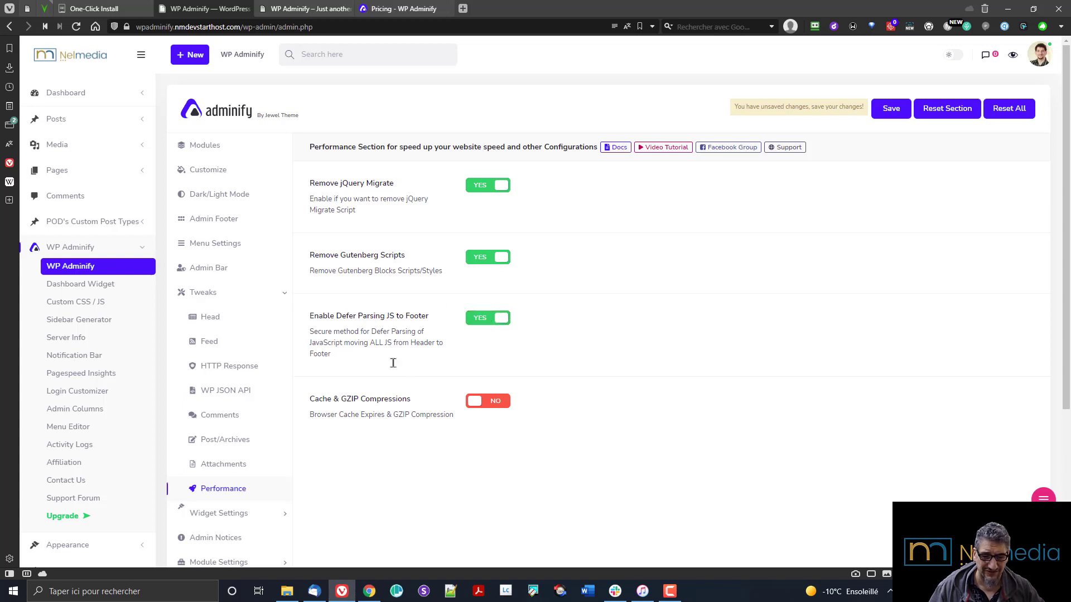
pyautogui.scroll(-3, 453, 392)
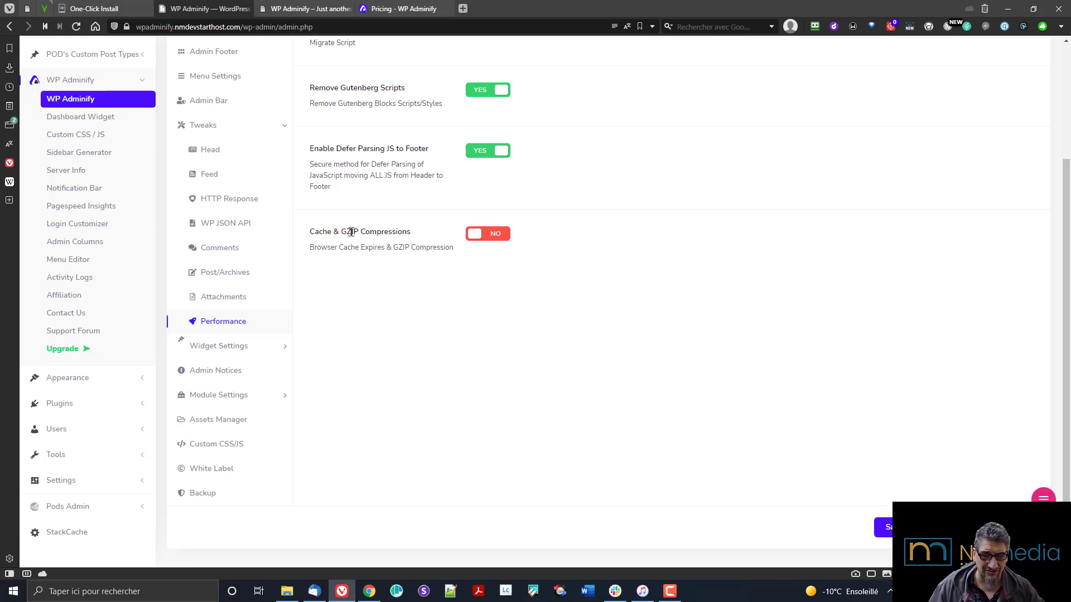
pyautogui.click(496, 240)
pyautogui.click(880, 524)
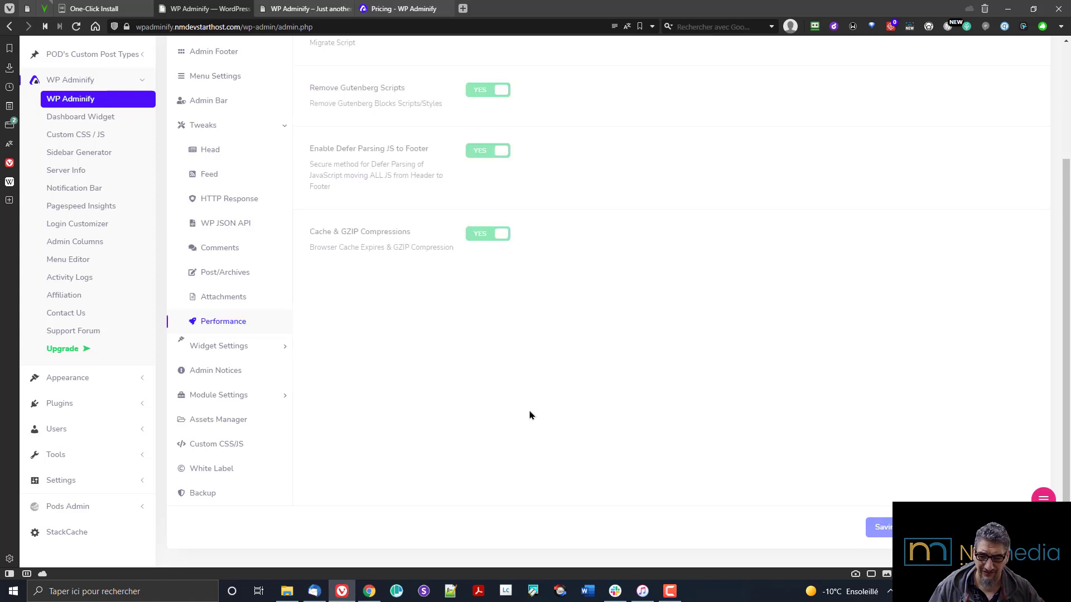
# Revisit the Head tweaks, and open the Dashboard Widgets section of the Widget Settings
pyautogui.scroll(3, 461, 399)
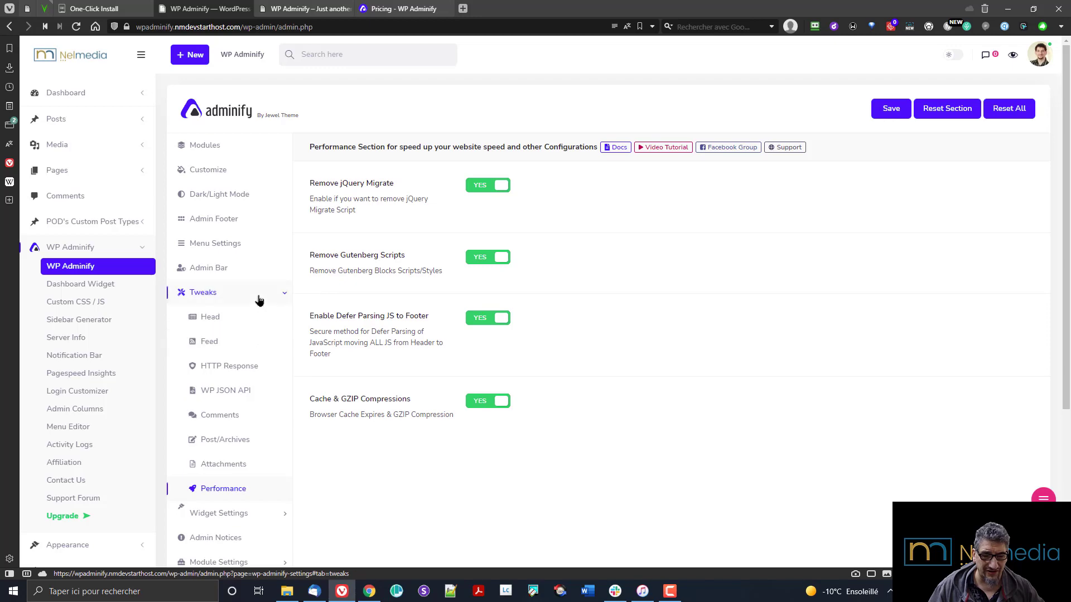
pyautogui.click(242, 318)
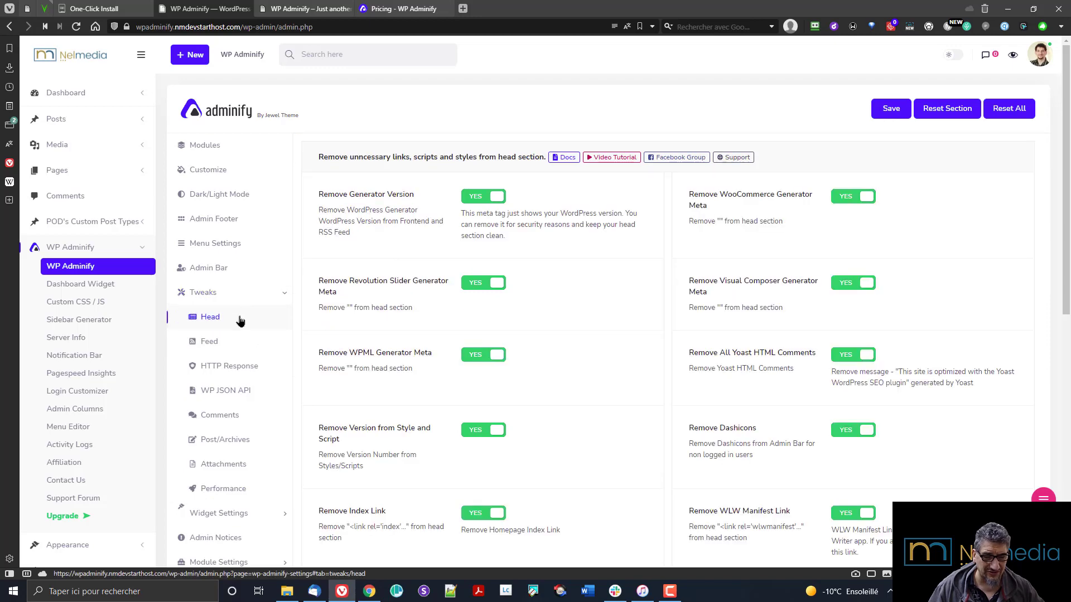
pyautogui.scroll(-2, 234, 412)
pyautogui.click(232, 400)
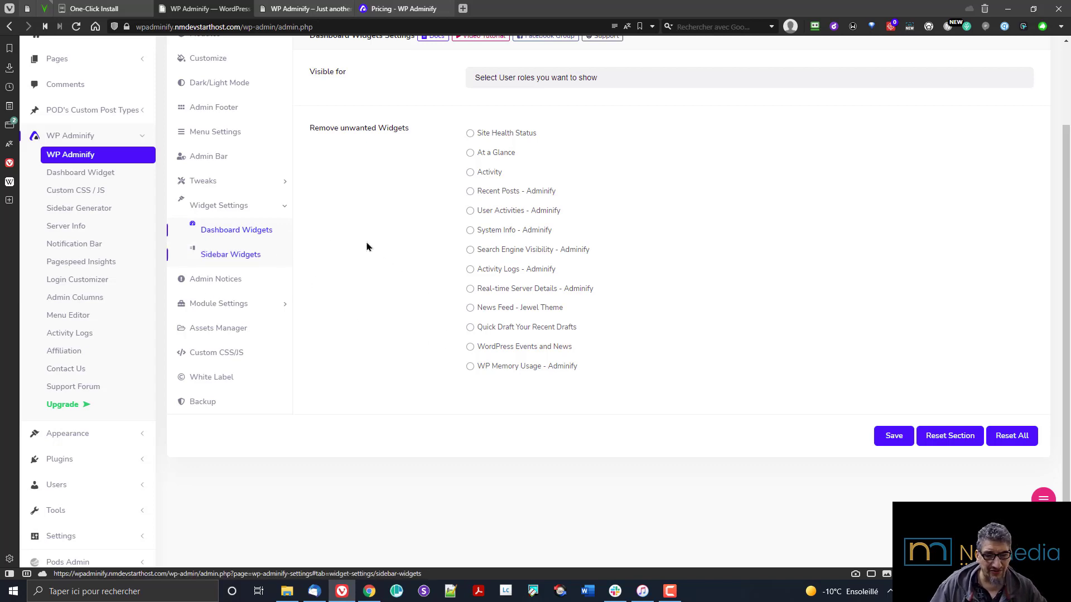
pyautogui.scroll(2, 168, 223)
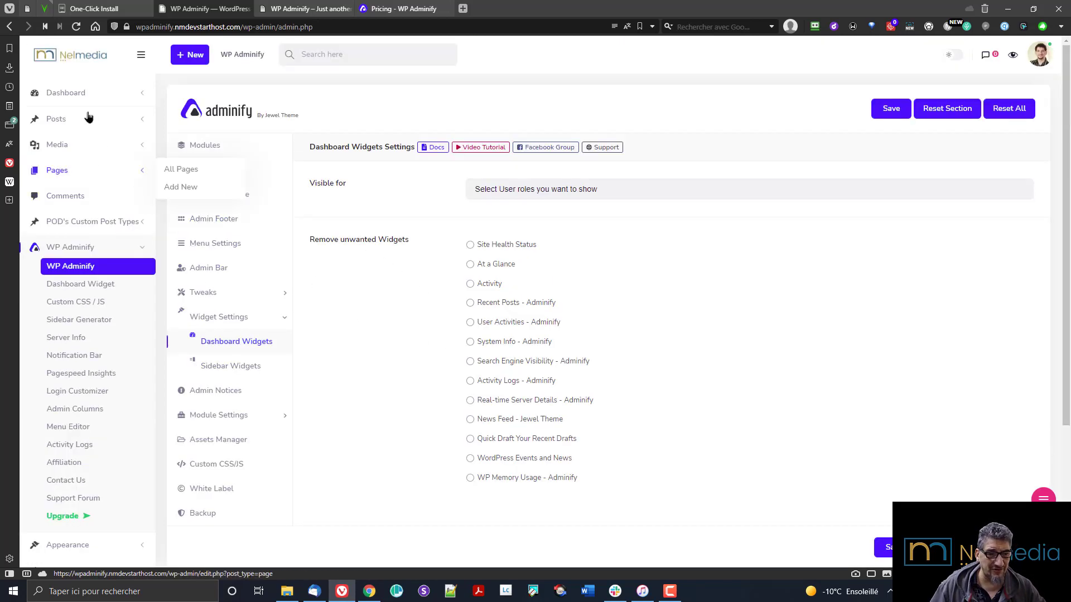
# Open the WordPress Dashboard in a separate browser tab, closing the site front-end and WP Adminify pricing tabs
pyautogui.moveTo(82, 96)
pyautogui.middleClick(210, 94)
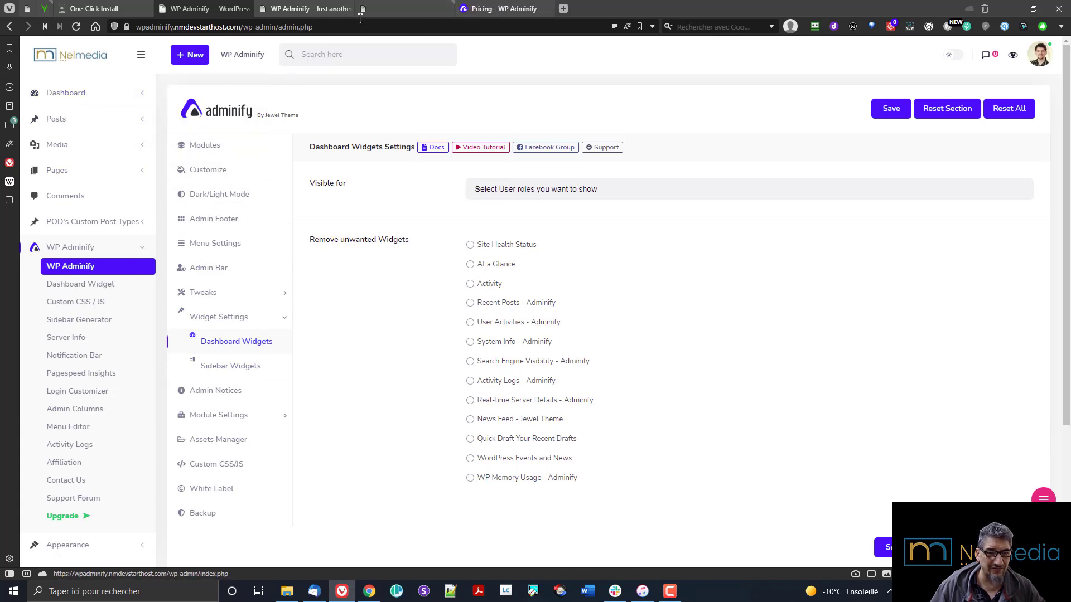
pyautogui.click(346, 9)
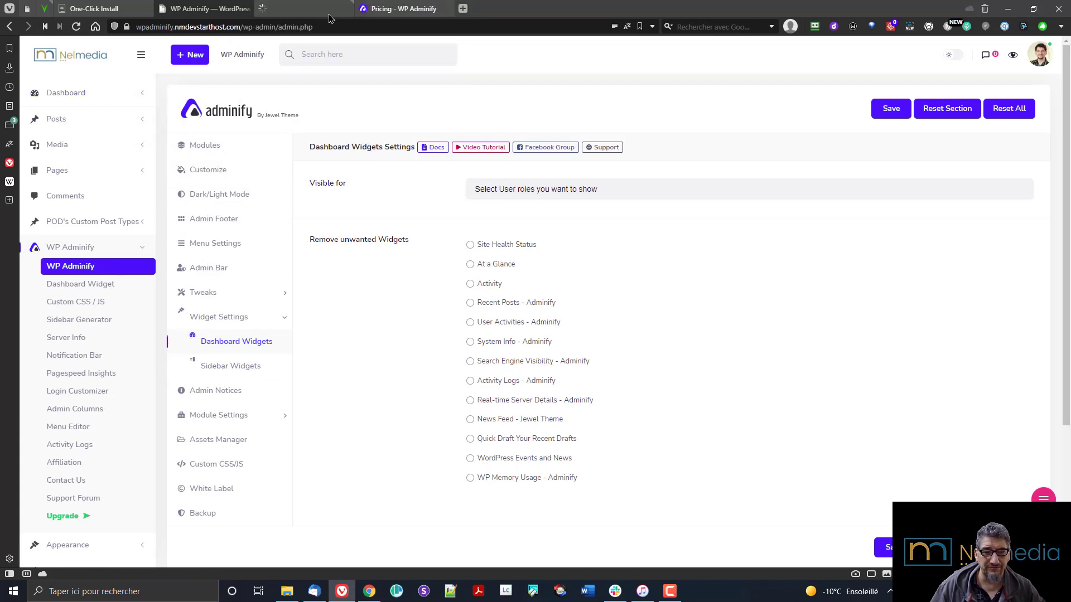
pyautogui.click(446, 8)
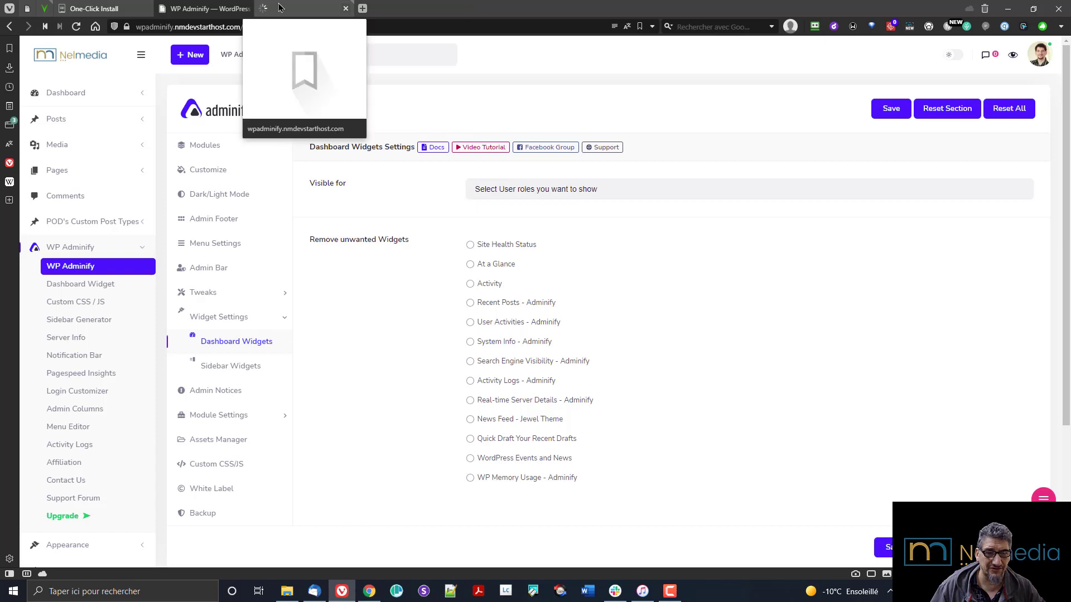
pyautogui.click(307, 8)
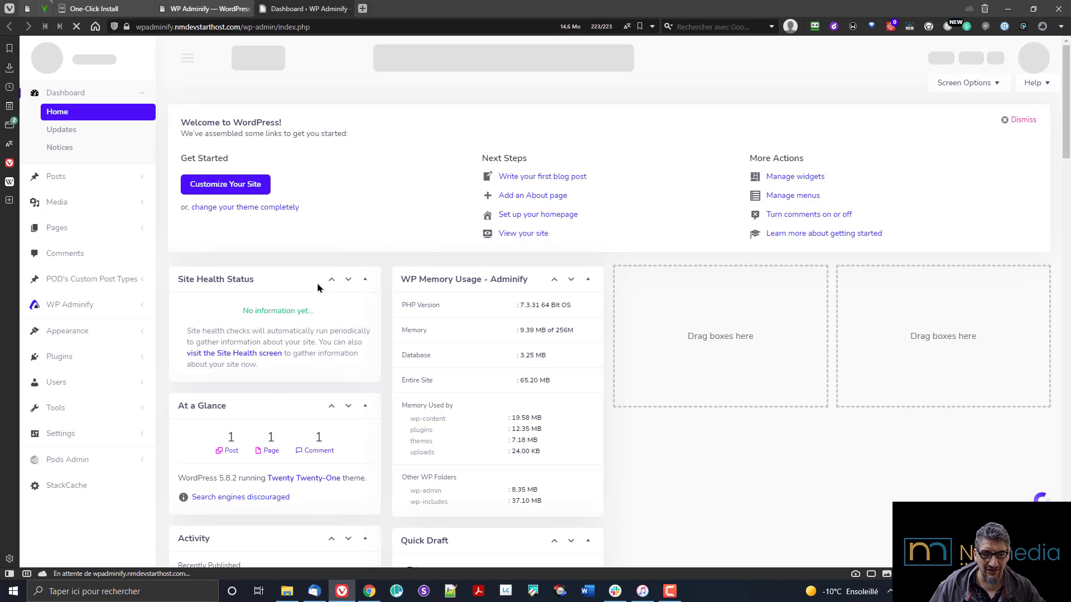
# Examine the dashboard's widgets, including WP Memory Usage, User Activities, System Info, Search Engine Visibility, Activity Logs, Real-time Server Details and the Jewel Theme news feed
pyautogui.scroll(-2, 312, 304)
pyautogui.scroll(-8, 294, 372)
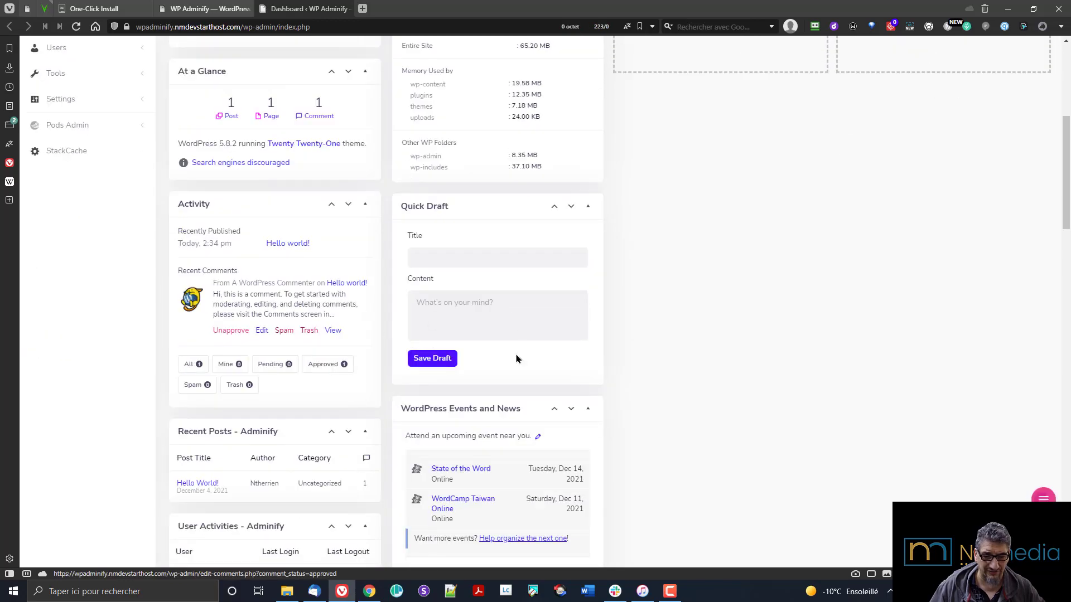
pyautogui.scroll(-17, 462, 381)
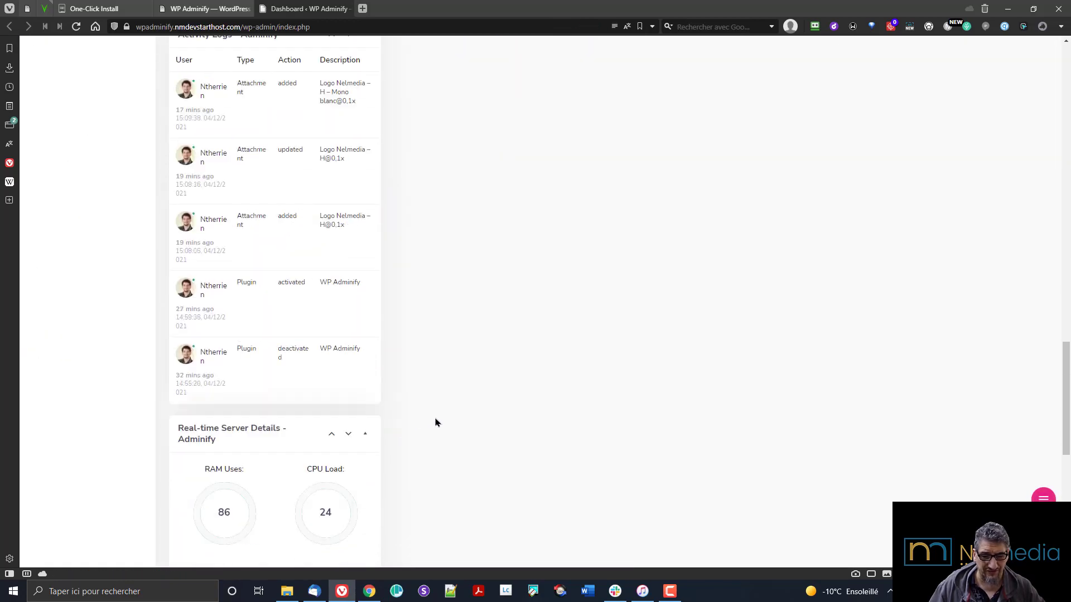
pyautogui.scroll(-7, 437, 434)
pyautogui.scroll(6, 342, 444)
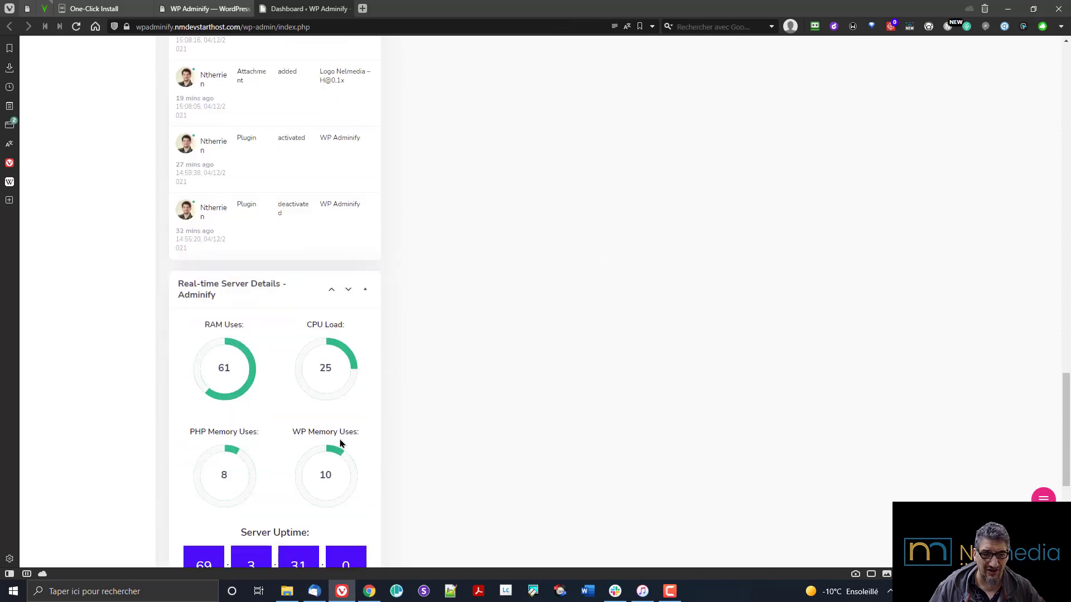
pyautogui.scroll(20, 436, 426)
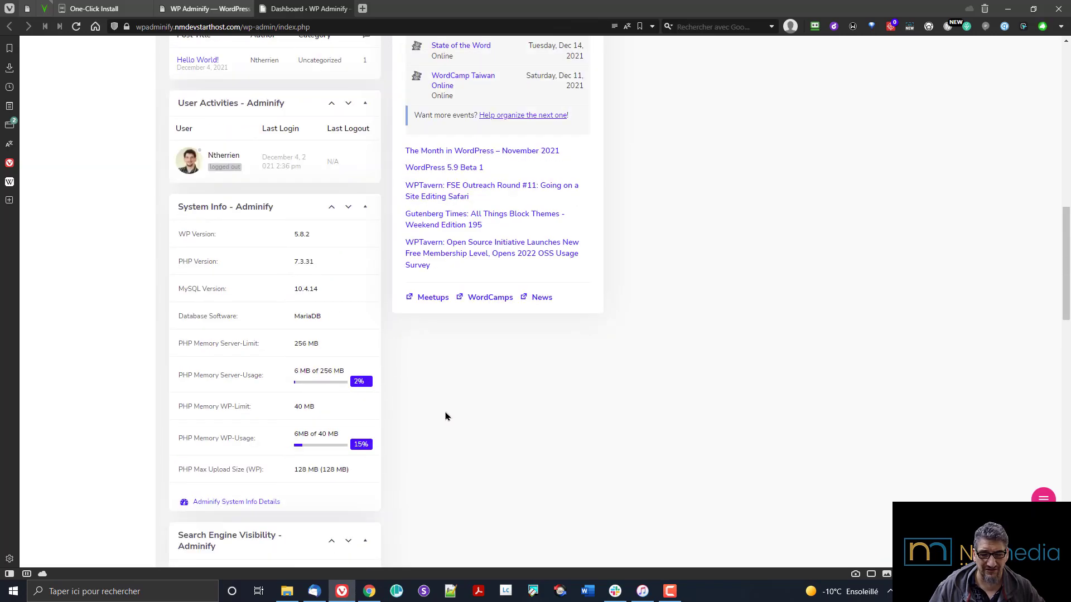
pyautogui.scroll(9, 354, 446)
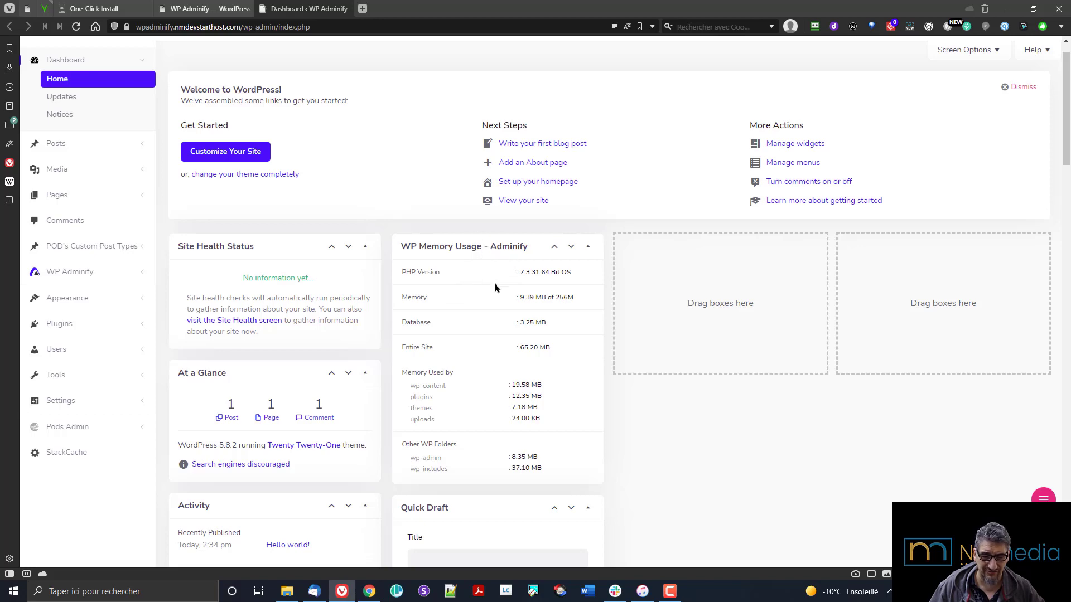
pyautogui.scroll(-9, 495, 287)
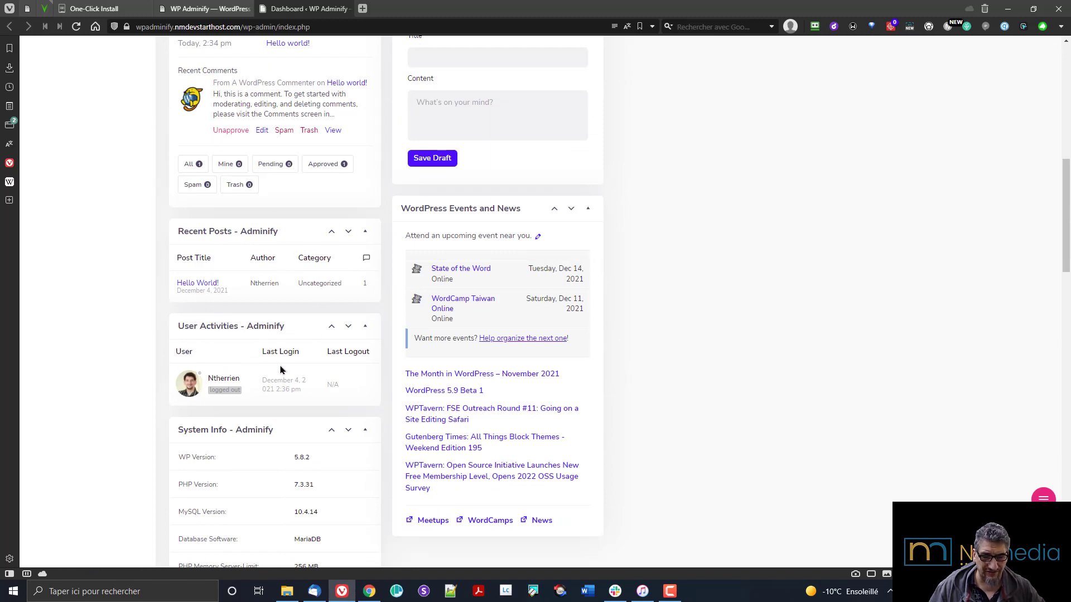
pyautogui.scroll(-3, 279, 367)
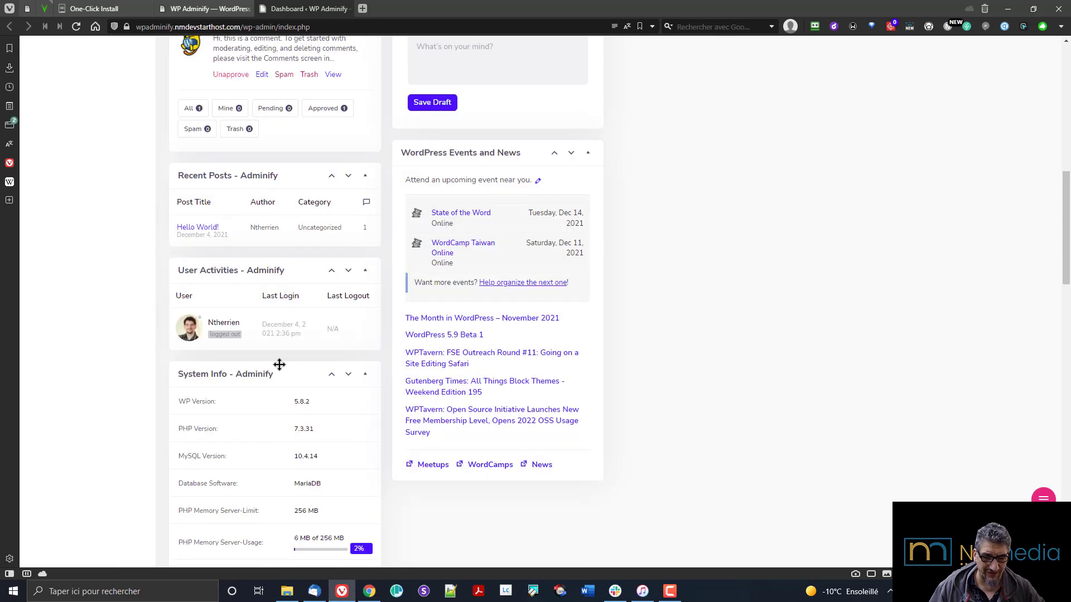
pyautogui.scroll(-1, 249, 312)
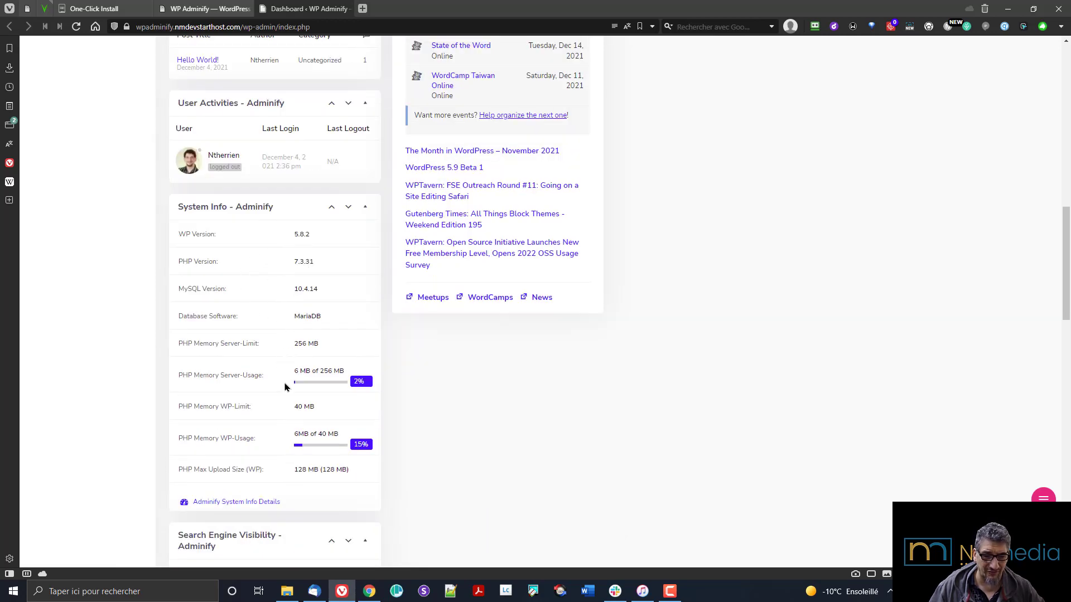
pyautogui.scroll(-3, 284, 387)
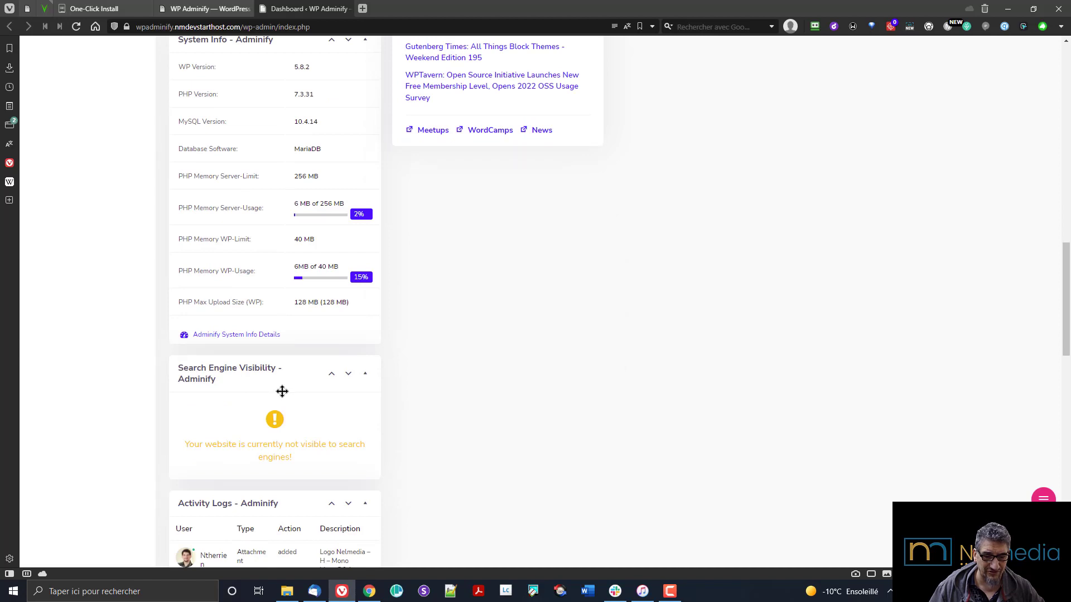
pyautogui.scroll(-2, 282, 391)
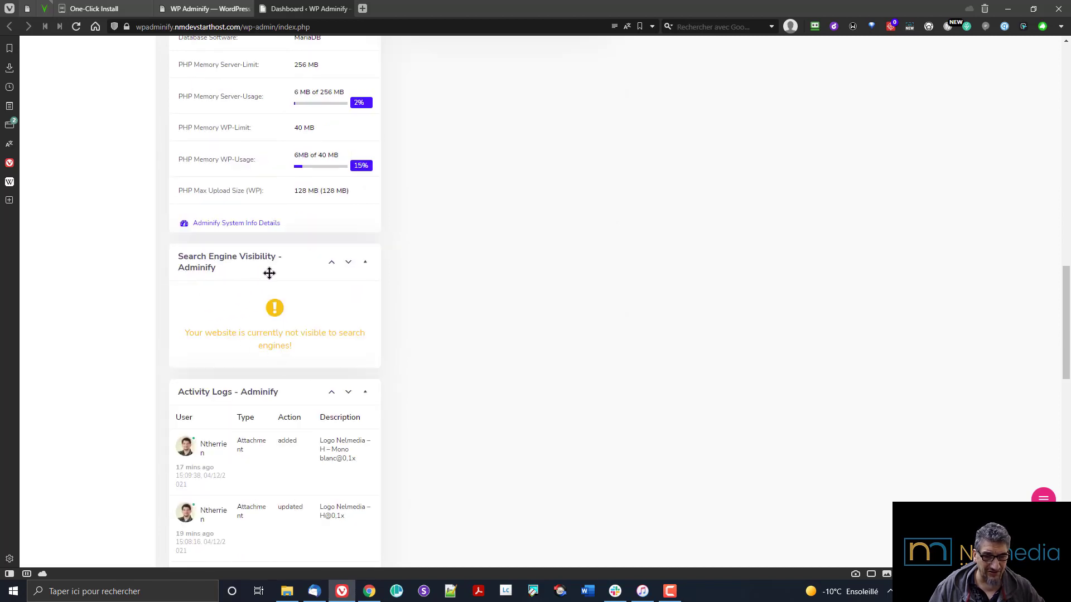
pyautogui.scroll(-2, 323, 281)
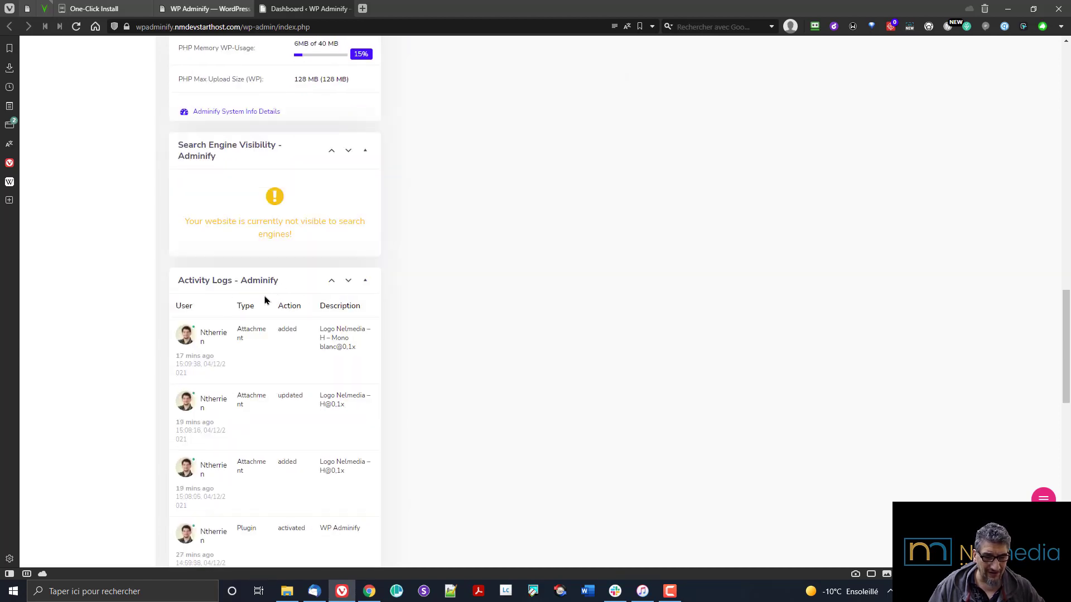
pyautogui.scroll(-6, 265, 300)
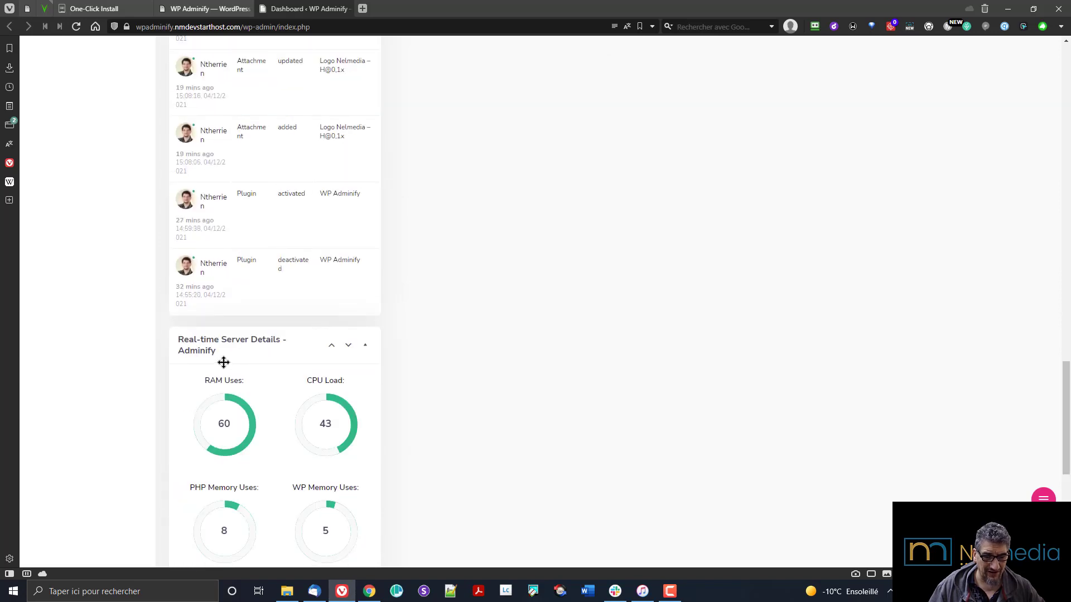
pyautogui.scroll(-6, 223, 363)
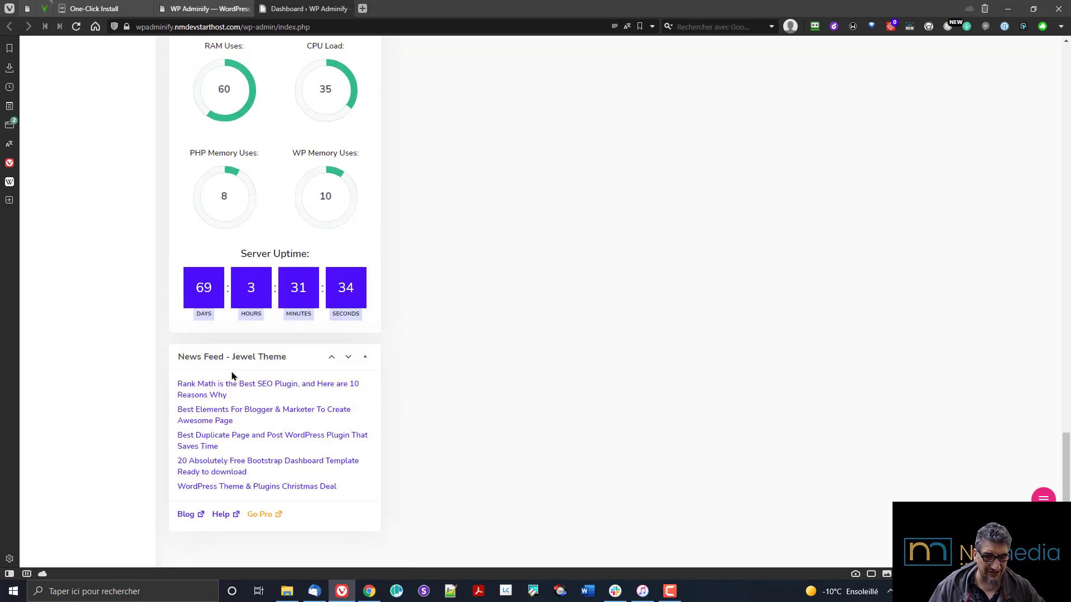
# In WP Adminify's Dashboard Widgets settings, mark Site Health Status, At a Glance, Activity, Recent Posts and User Activities for removal
pyautogui.scroll(-1, 233, 377)
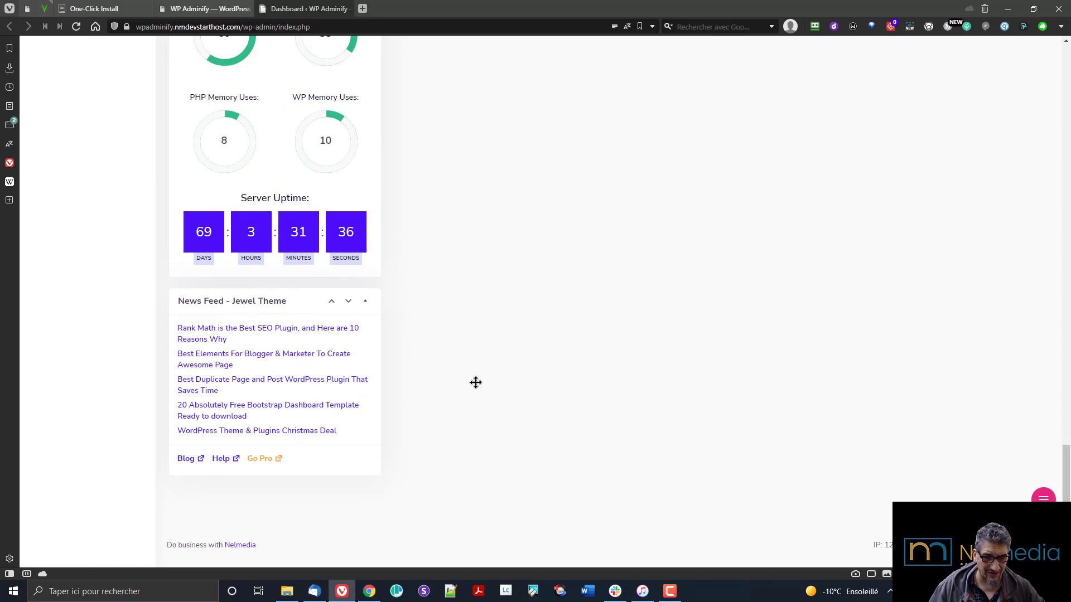
pyautogui.scroll(20, 475, 389)
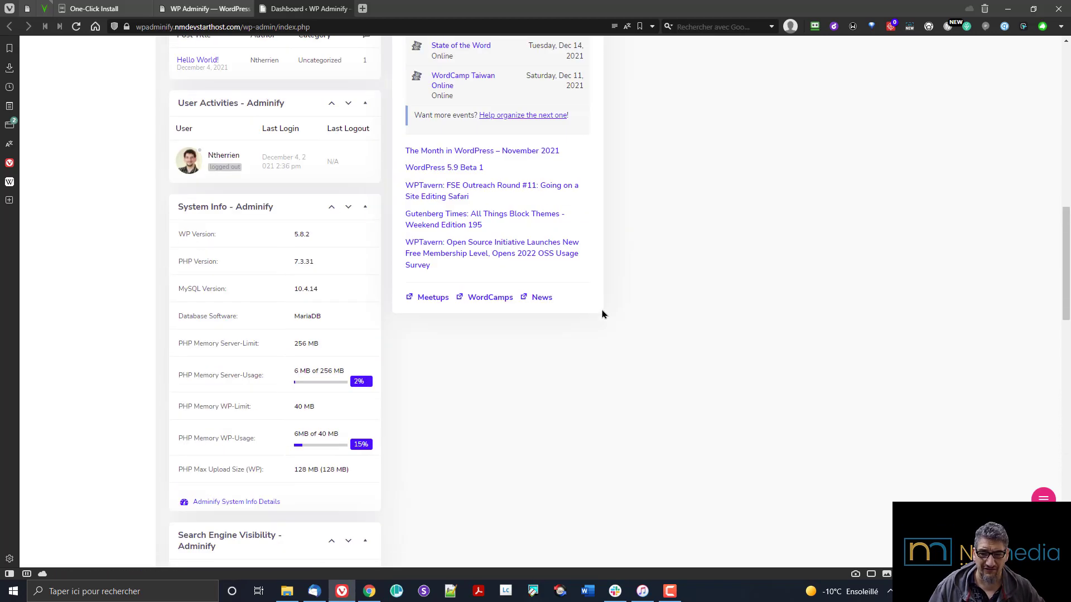
pyautogui.scroll(7, 601, 309)
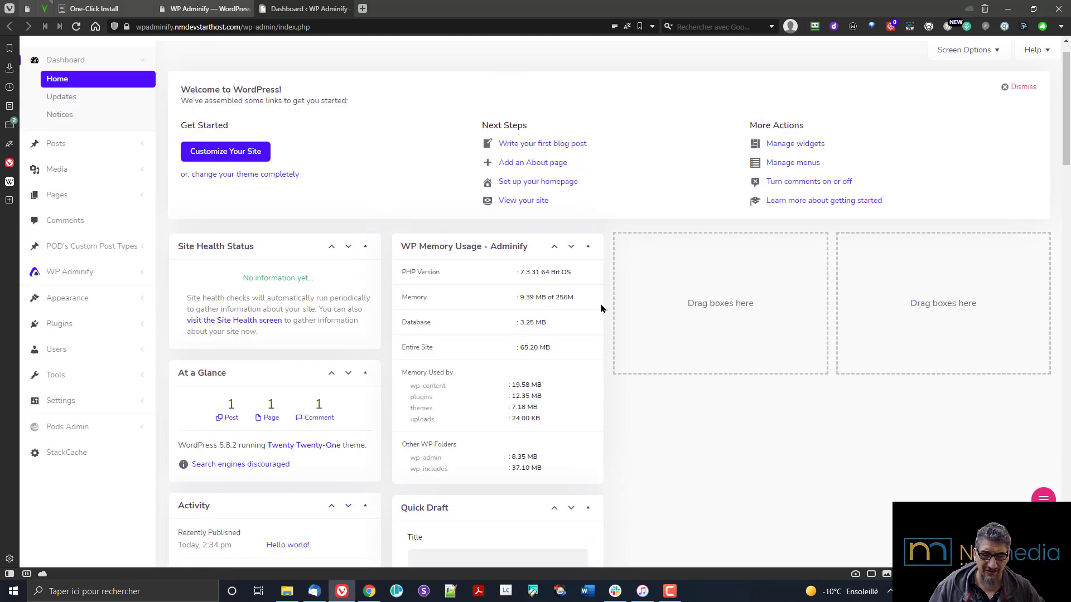
pyautogui.click(182, 14)
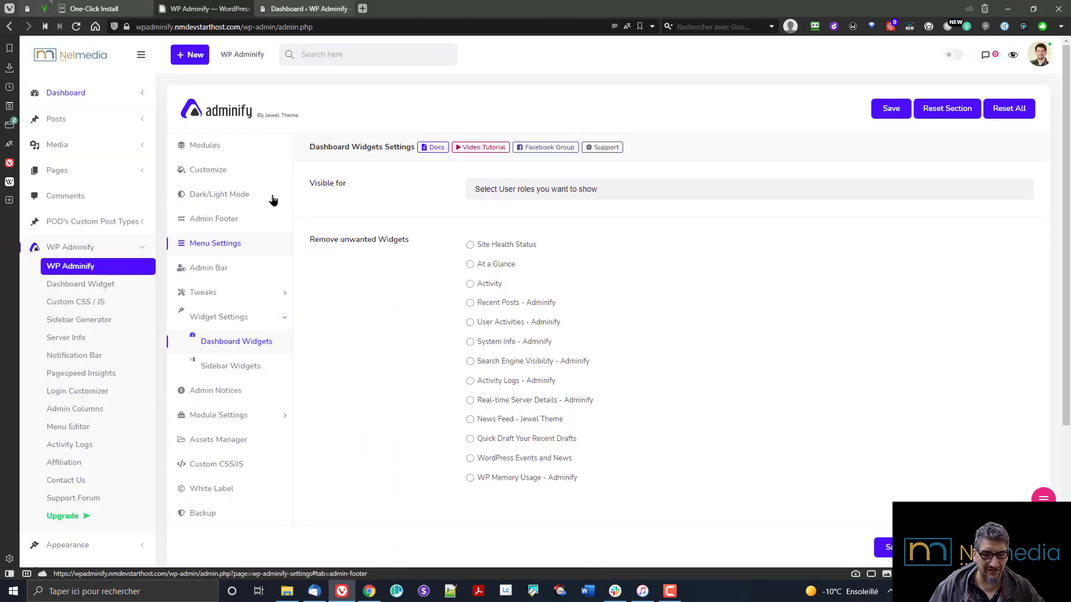
pyautogui.click(509, 247)
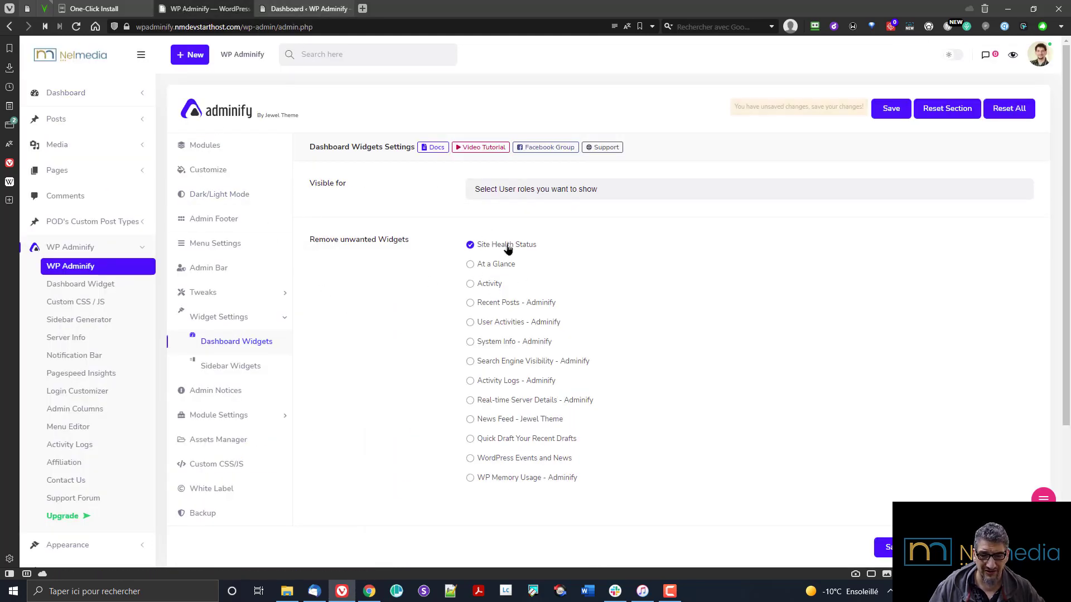
pyautogui.click(506, 268)
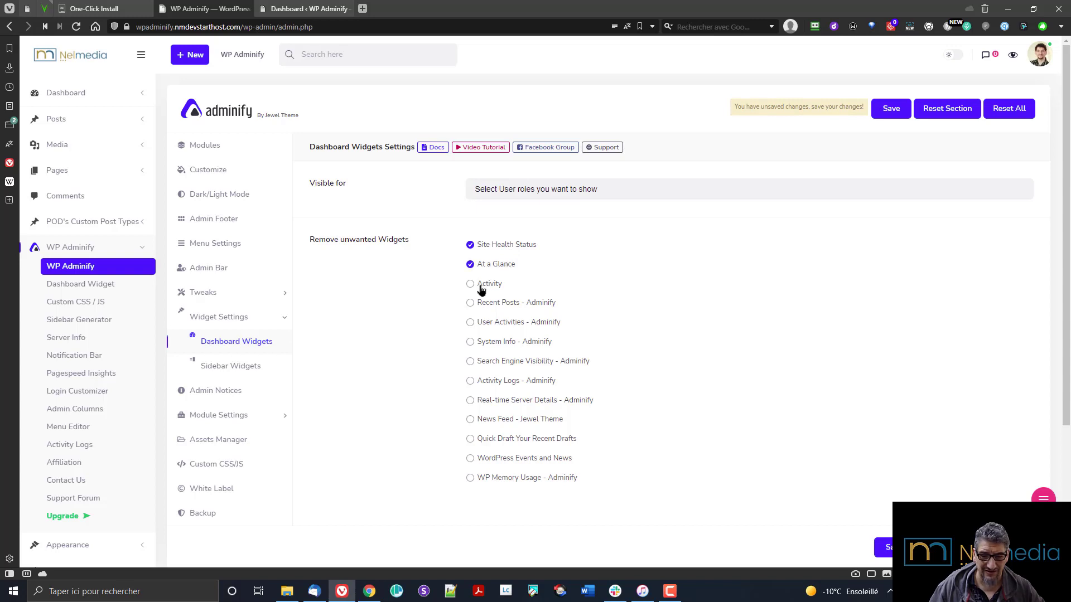
pyautogui.click(481, 285)
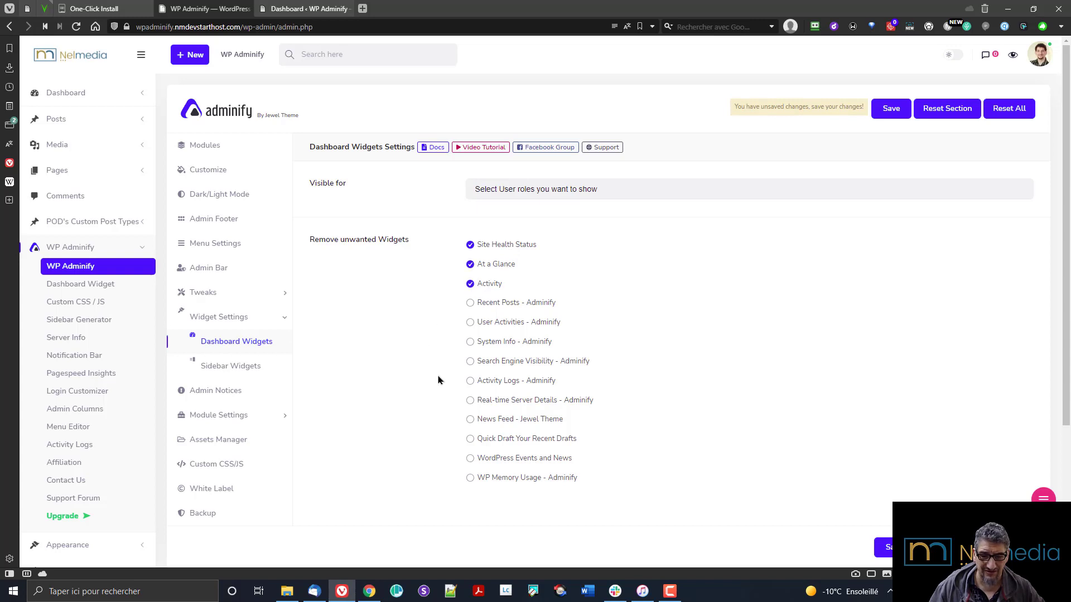
pyautogui.click(505, 307)
pyautogui.click(505, 324)
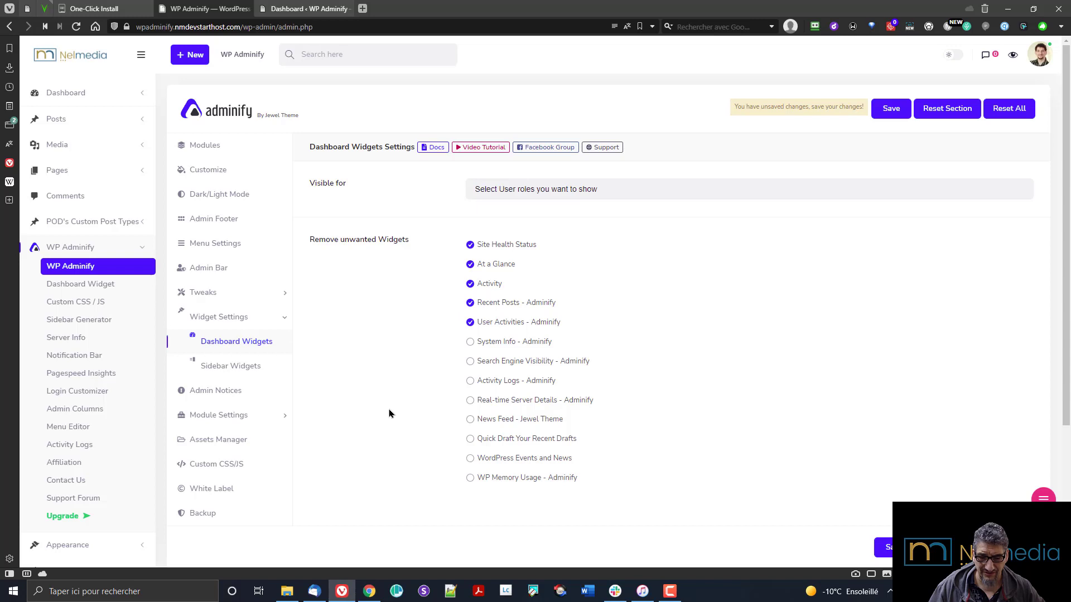
# Also mark Search Engine Visibility, Activity Logs, News Feed, Quick Draft Your Recent Drafts and WordPress Events and News for removal, and save
pyautogui.click(508, 368)
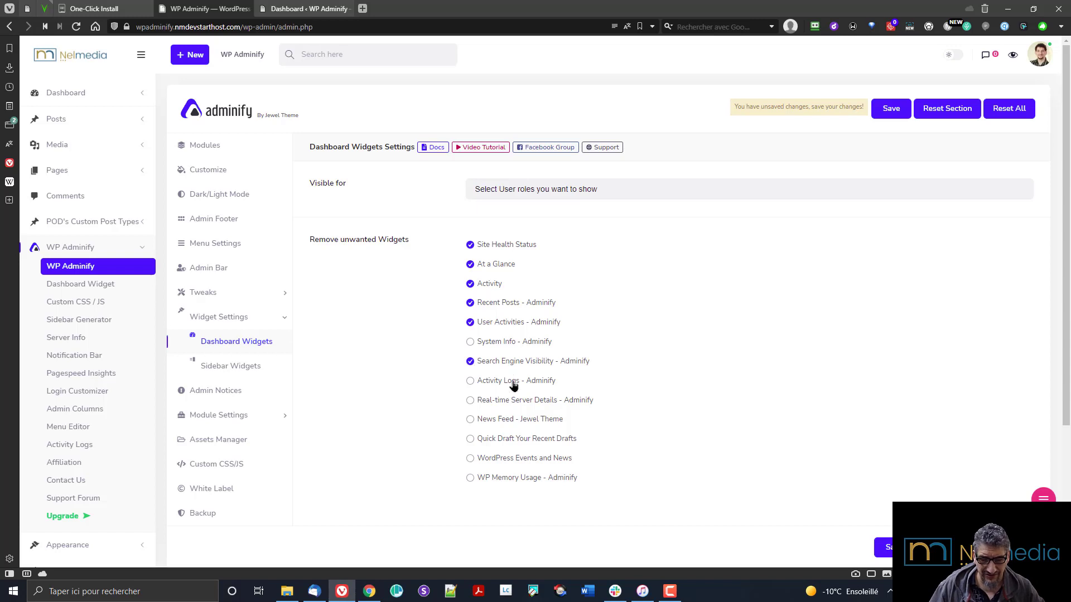
pyautogui.click(519, 385)
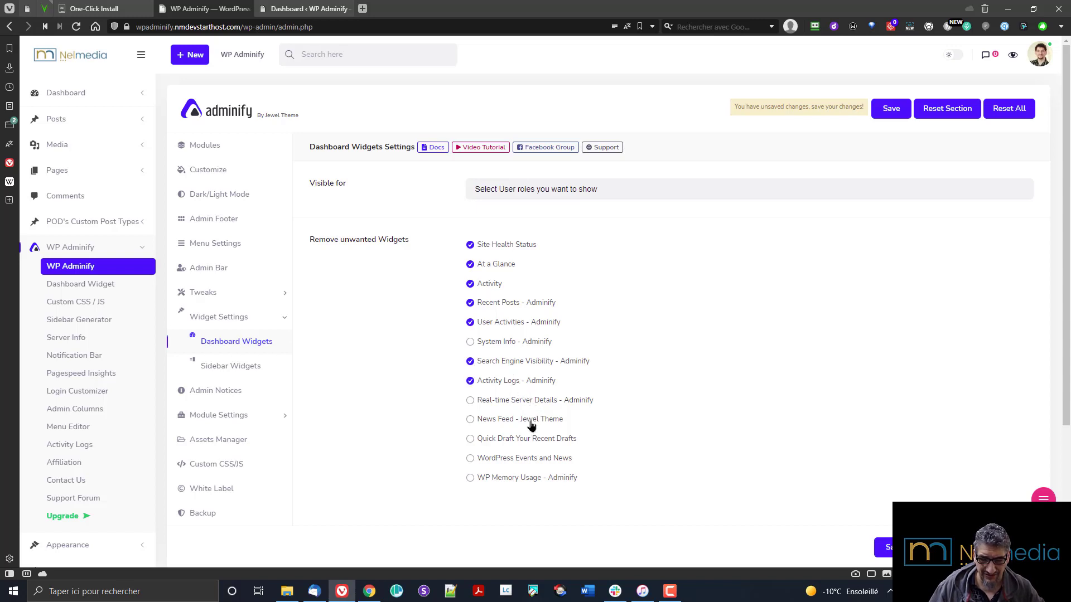
pyautogui.click(531, 425)
pyautogui.click(553, 441)
pyautogui.click(522, 461)
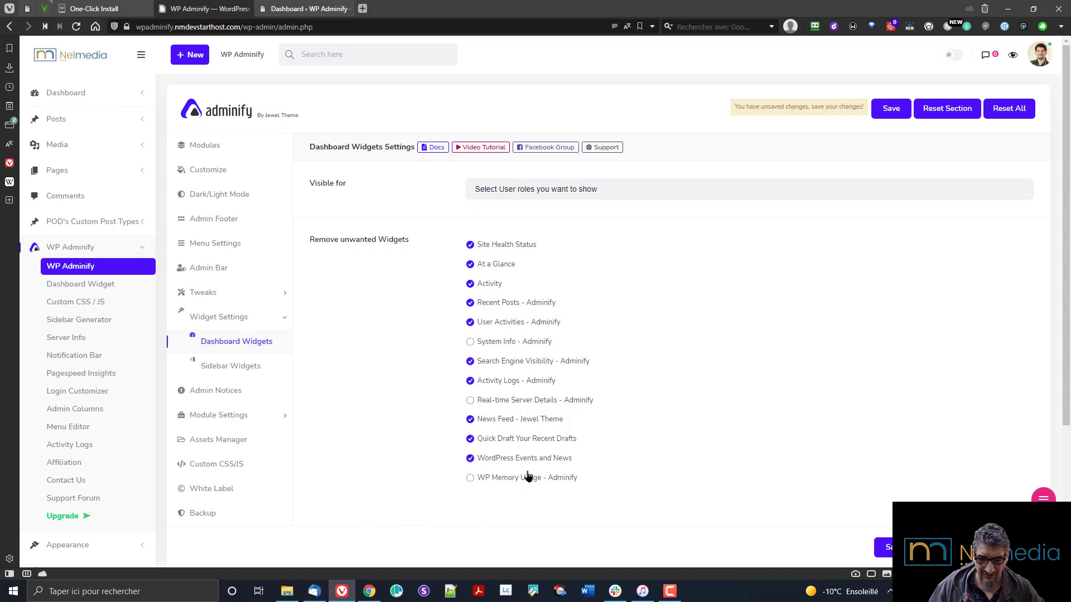
pyautogui.scroll(-3, 530, 490)
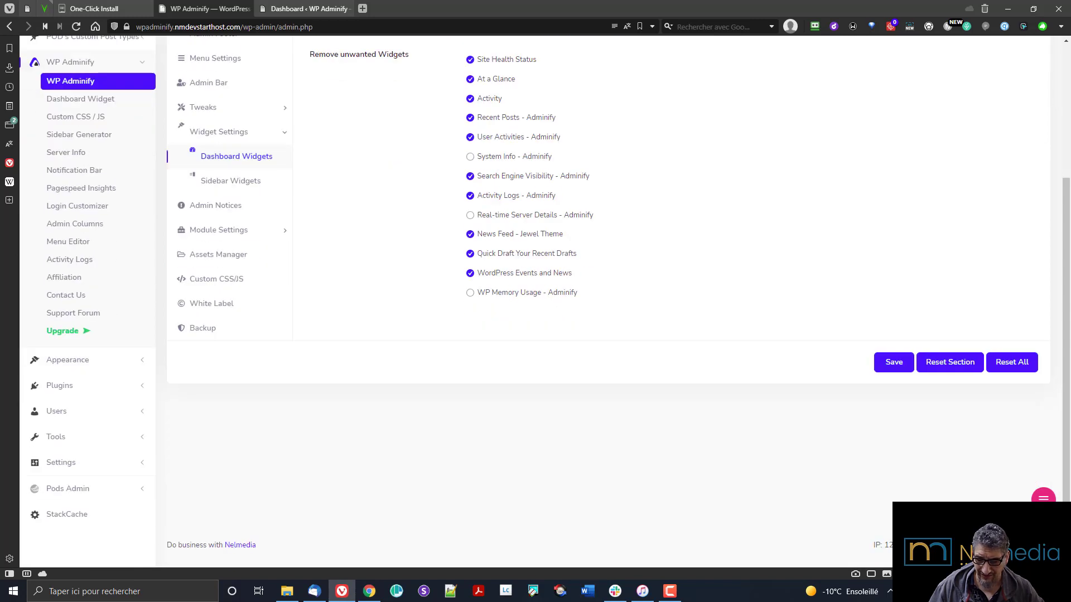
pyautogui.scroll(2, 675, 465)
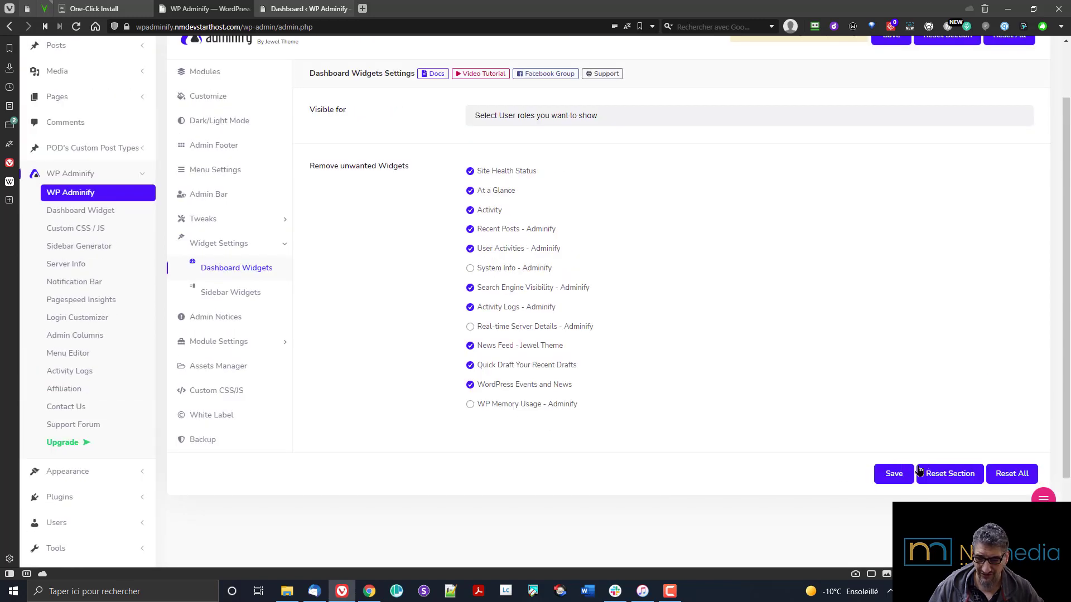
pyautogui.click(894, 473)
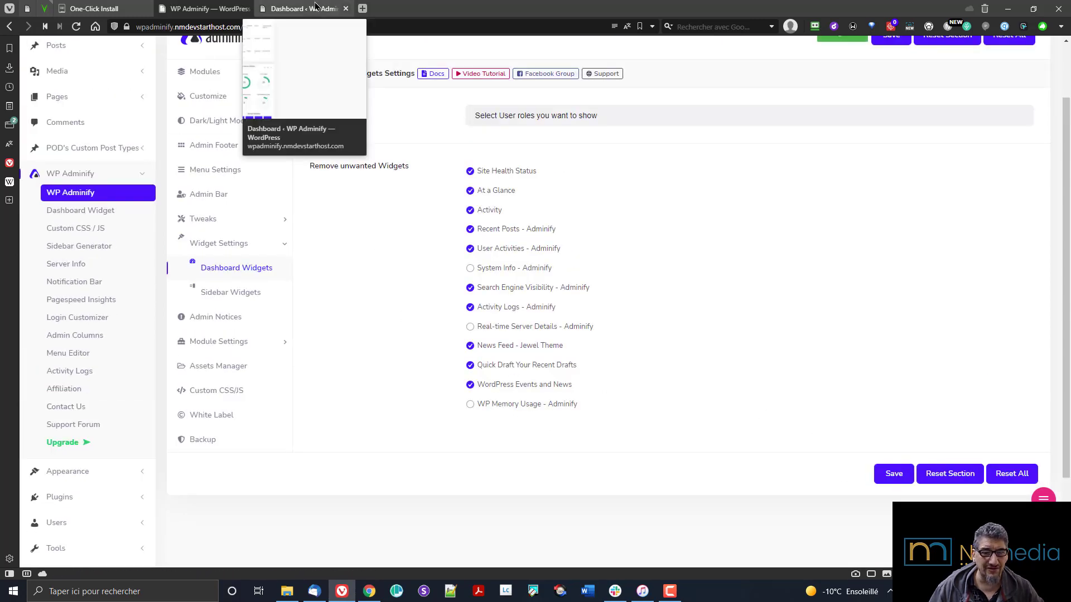
# Reload the WordPress Dashboard and move the Real-time Server Details widget into the empty column beside WP Memory Usage
pyautogui.click(301, 8)
pyautogui.click(76, 28)
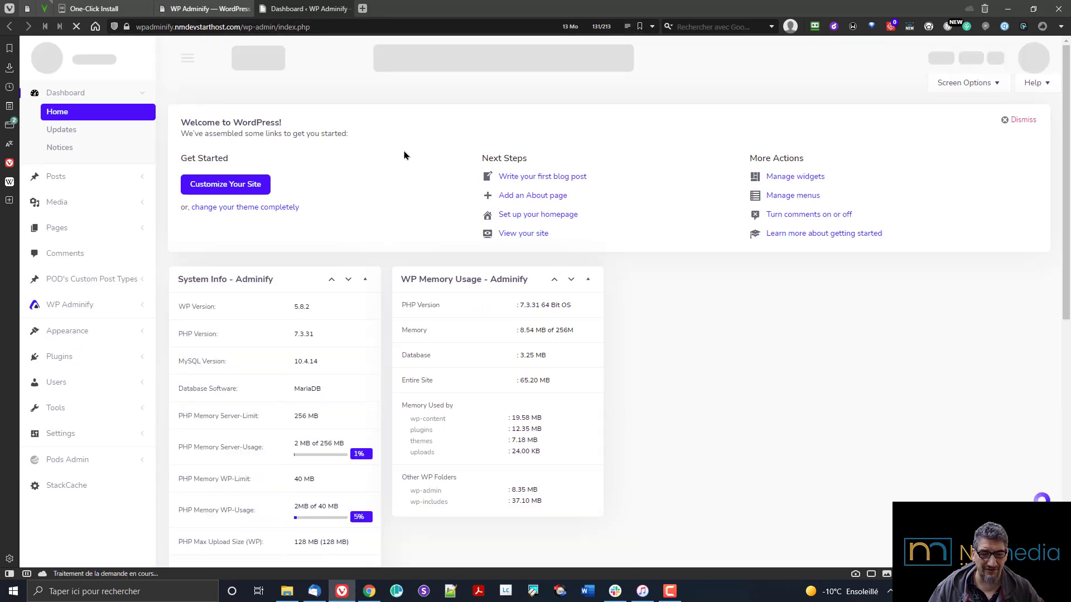
pyautogui.scroll(-7, 410, 279)
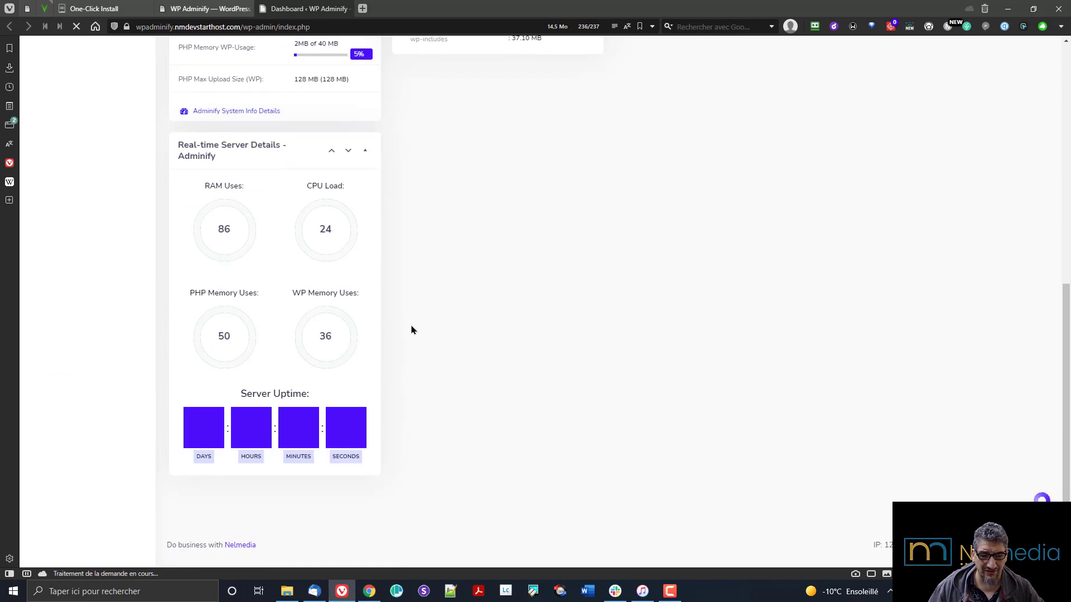
pyautogui.moveTo(275, 311); pyautogui.dragTo(728, 205)
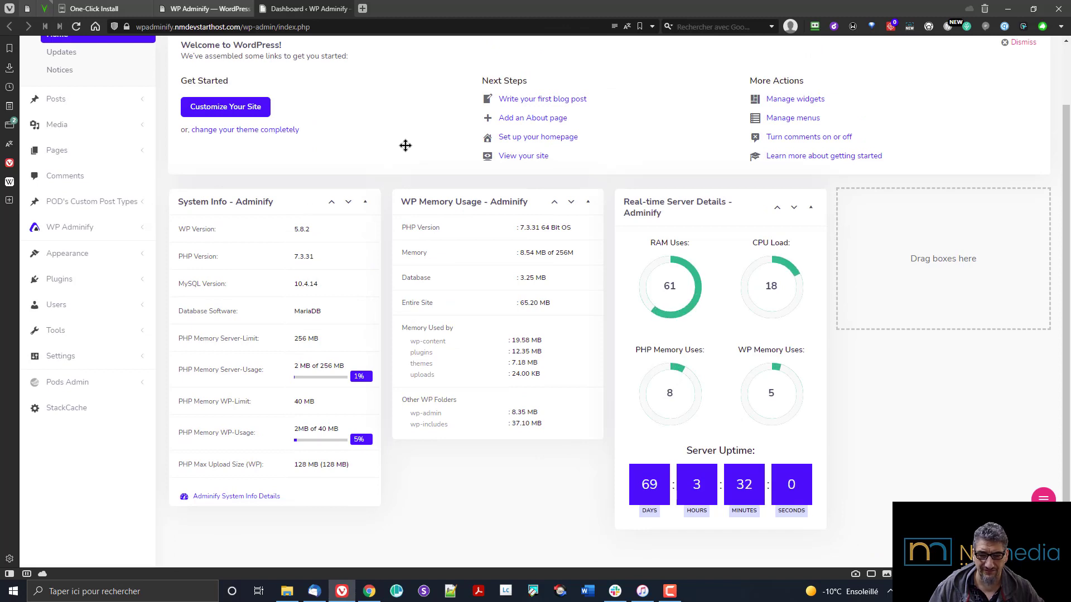
# Return to the Dashboard Widgets settings and check which user roles the Visible for option offers
pyautogui.click(212, 8)
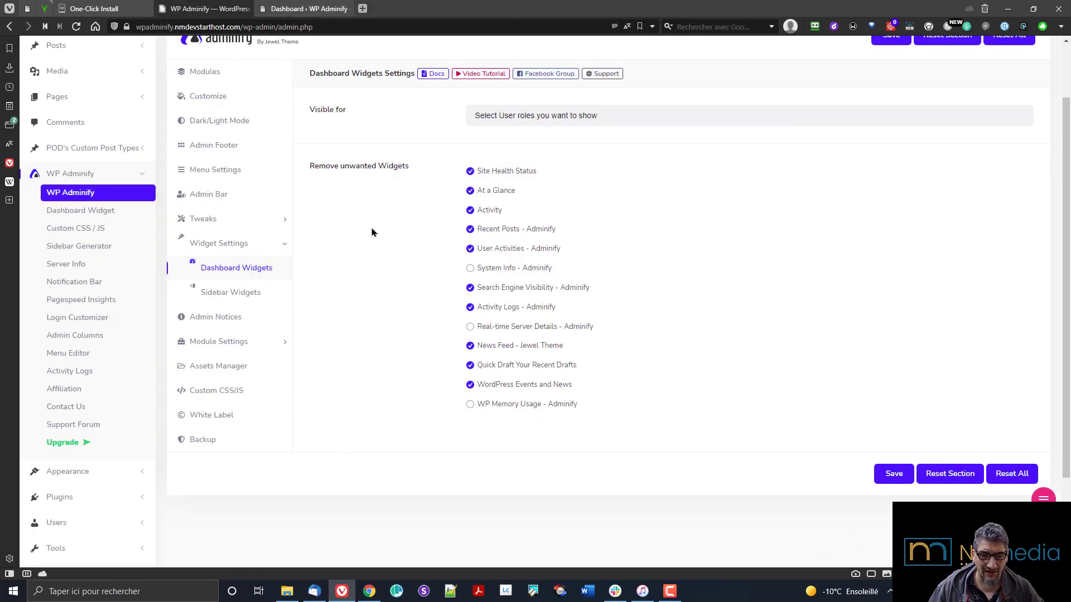
pyautogui.click(540, 117)
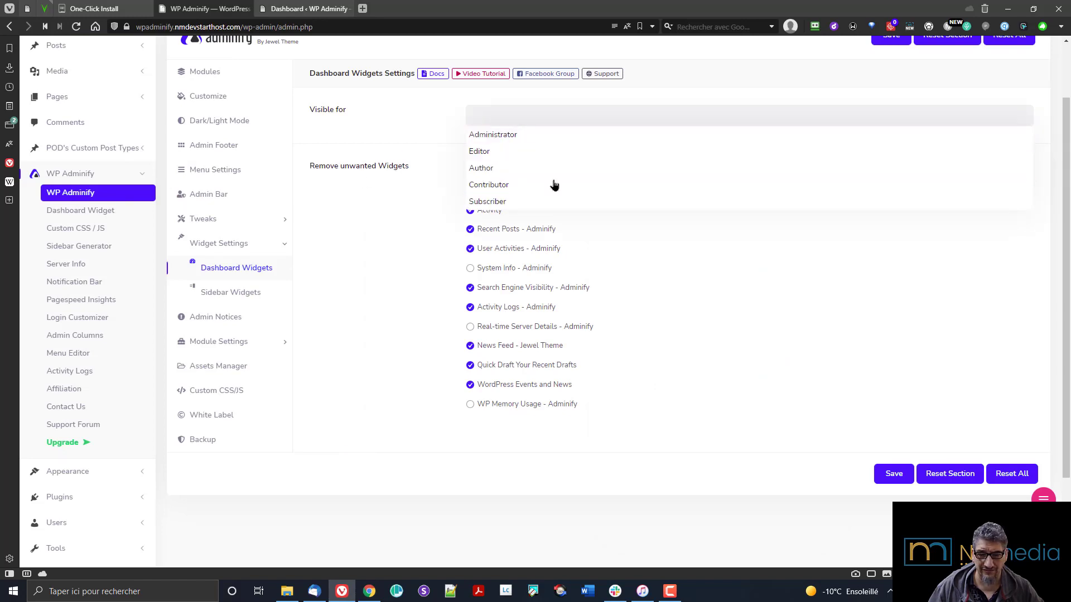
pyautogui.click(398, 129)
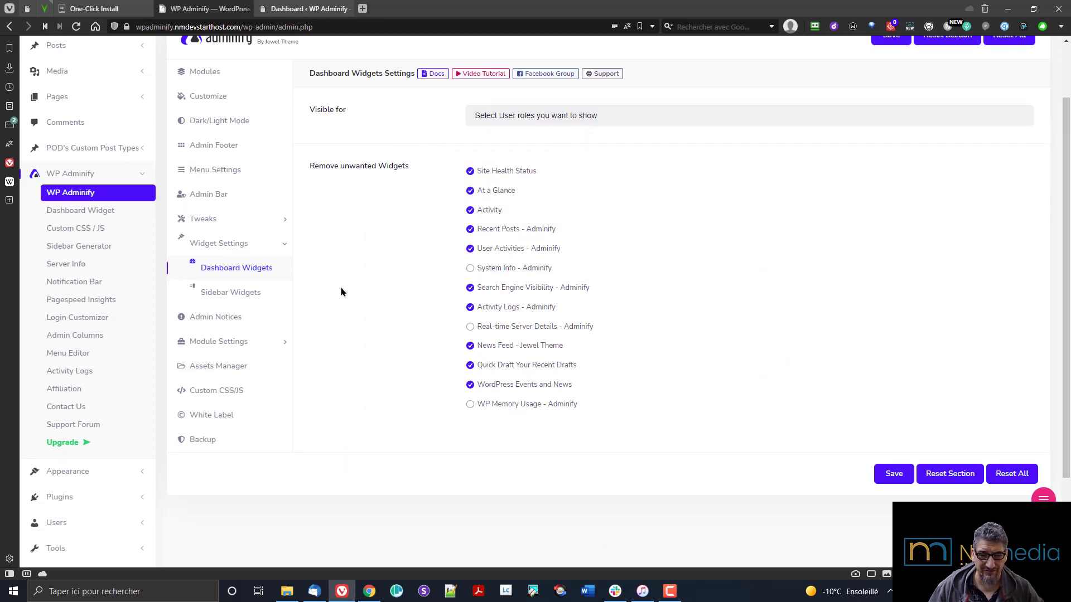
# Open the Sidebar Widgets settings, and view the Appearance Widgets page in a separate browser tab, dismissing its welcome guide
pyautogui.click(247, 296)
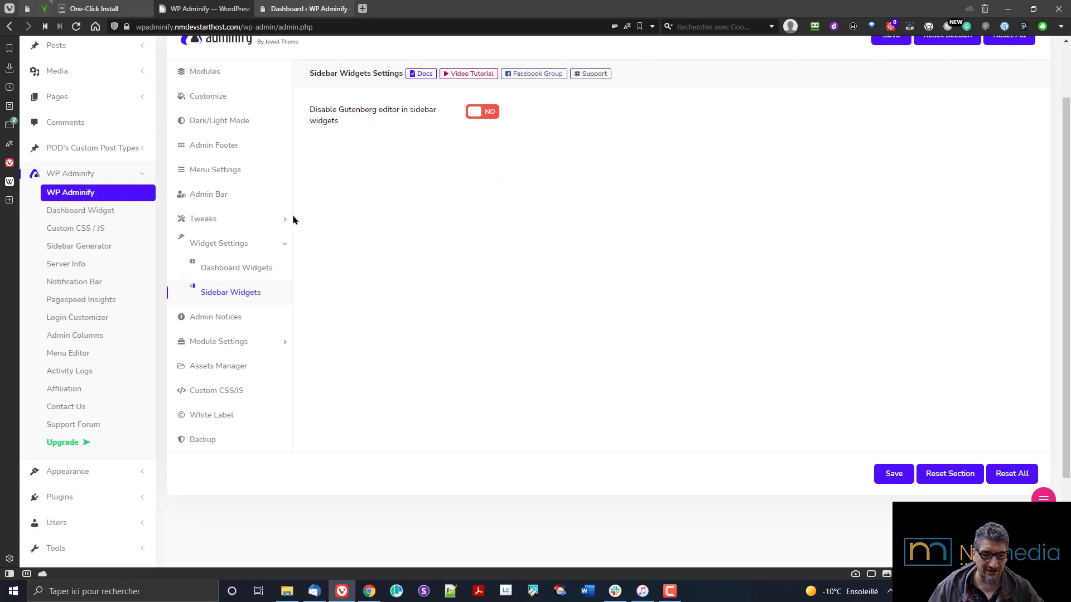
pyautogui.scroll(-2, 106, 357)
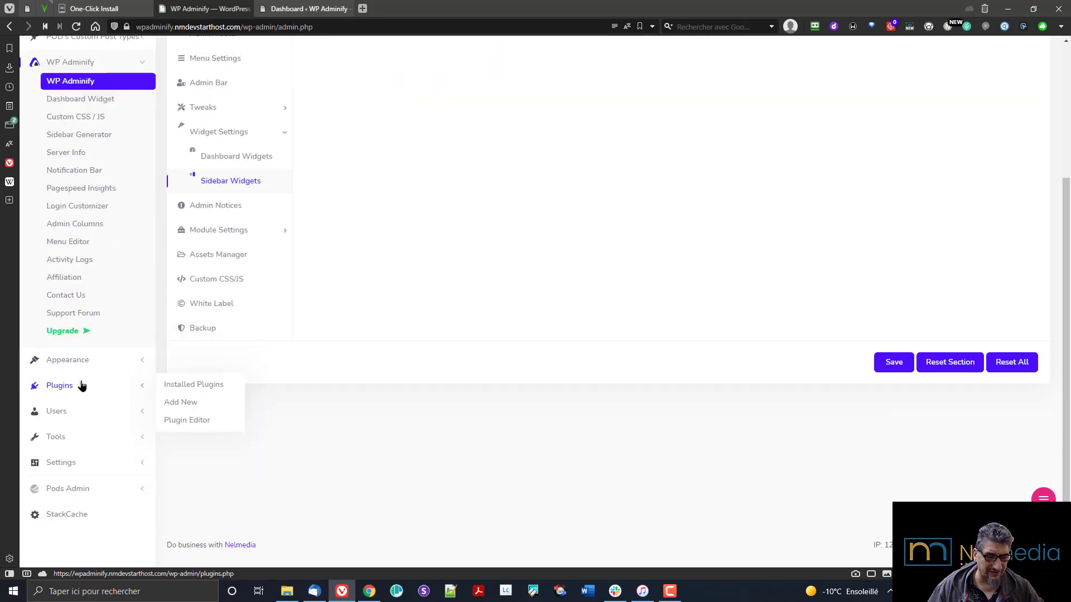
pyautogui.moveTo(79, 372)
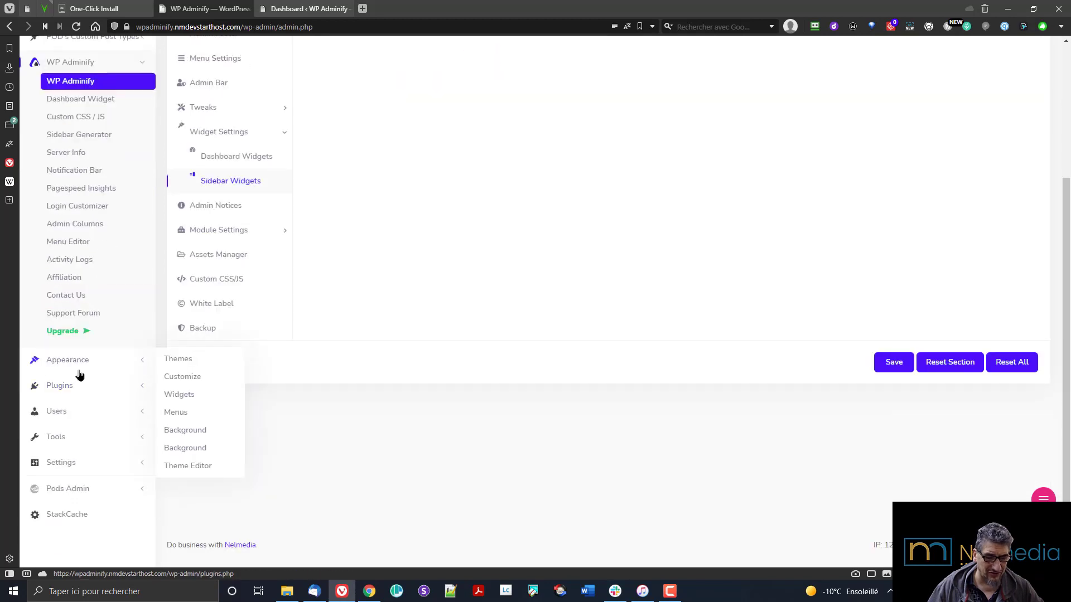
pyautogui.rightClick(187, 397)
pyautogui.click(251, 89)
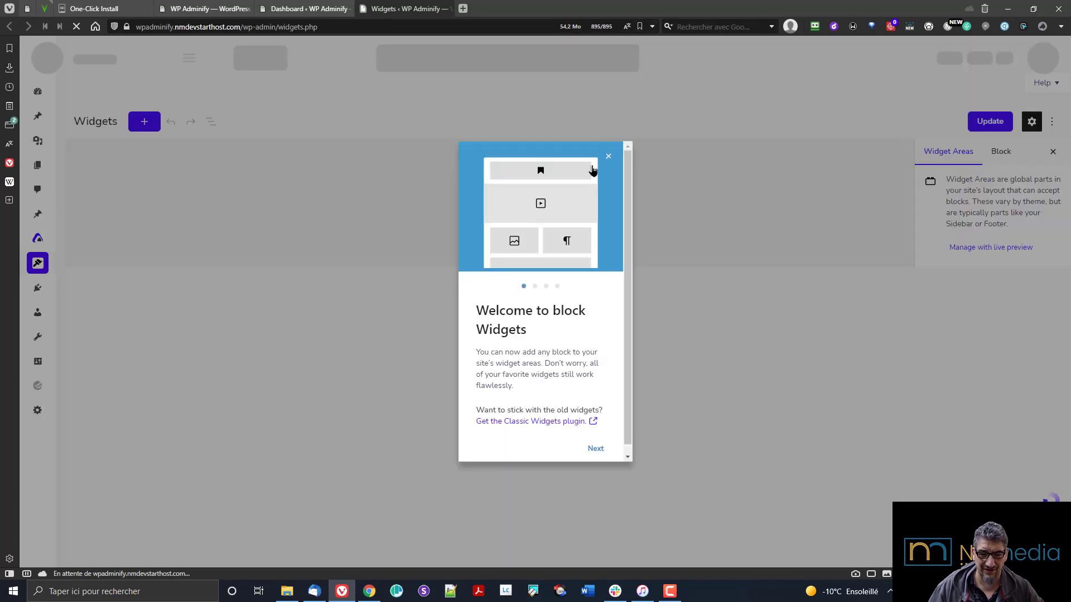
pyautogui.click(405, 327)
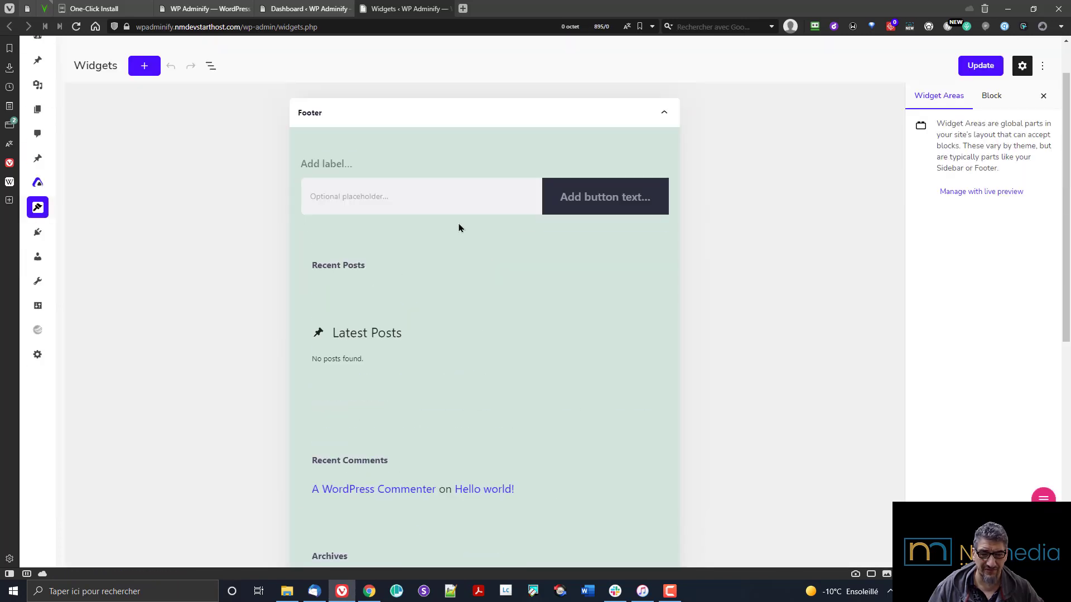
# In the Sidebar Widgets settings, enable Disable Gutenberg editor in sidebar widgets and check the Visible for role choices
pyautogui.click(223, 8)
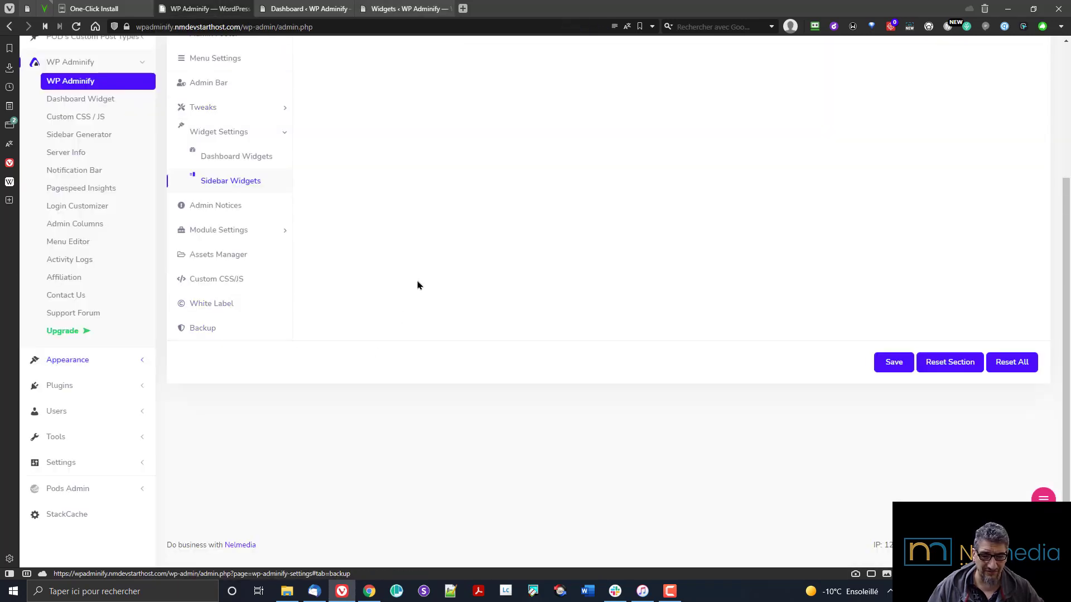
pyautogui.click(485, 188)
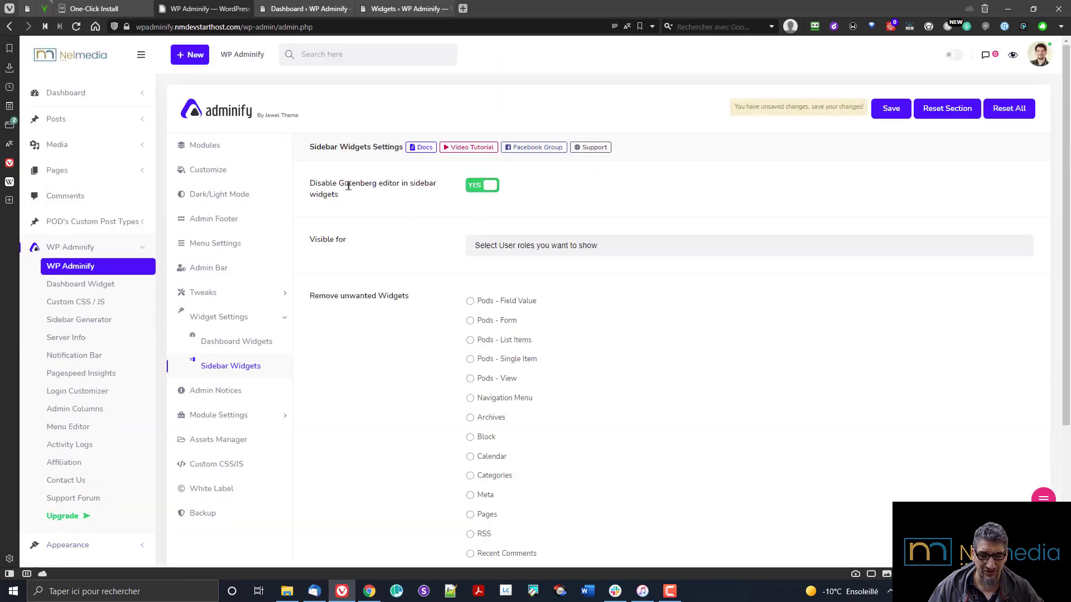
pyautogui.click(544, 247)
pyautogui.click(425, 237)
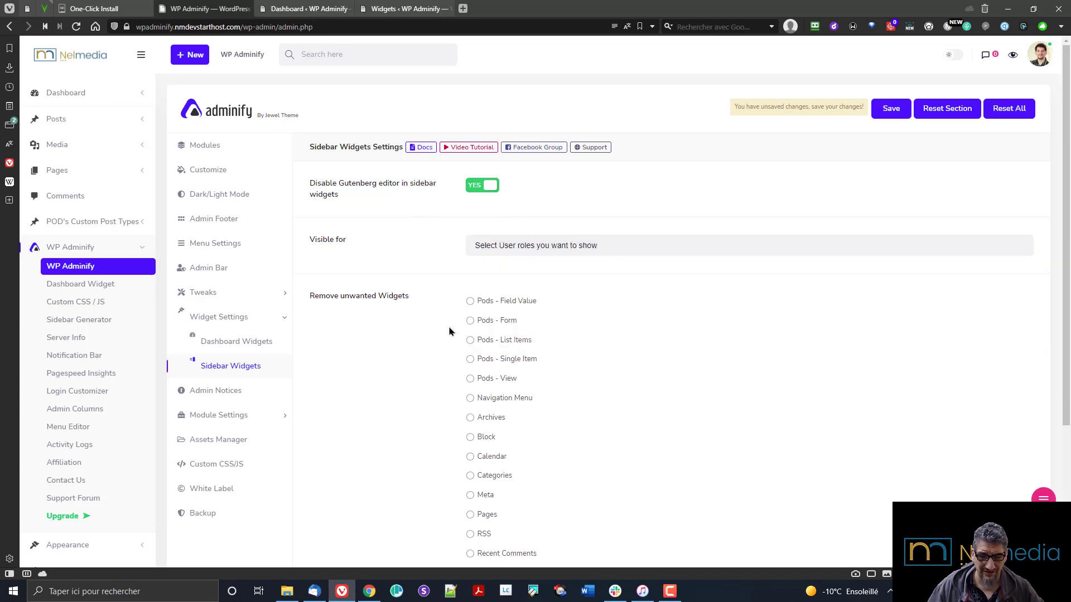
# Mark the Pods sidebar widgets Field Value, Form, List Items, Single Item and View for removal
pyautogui.click(483, 304)
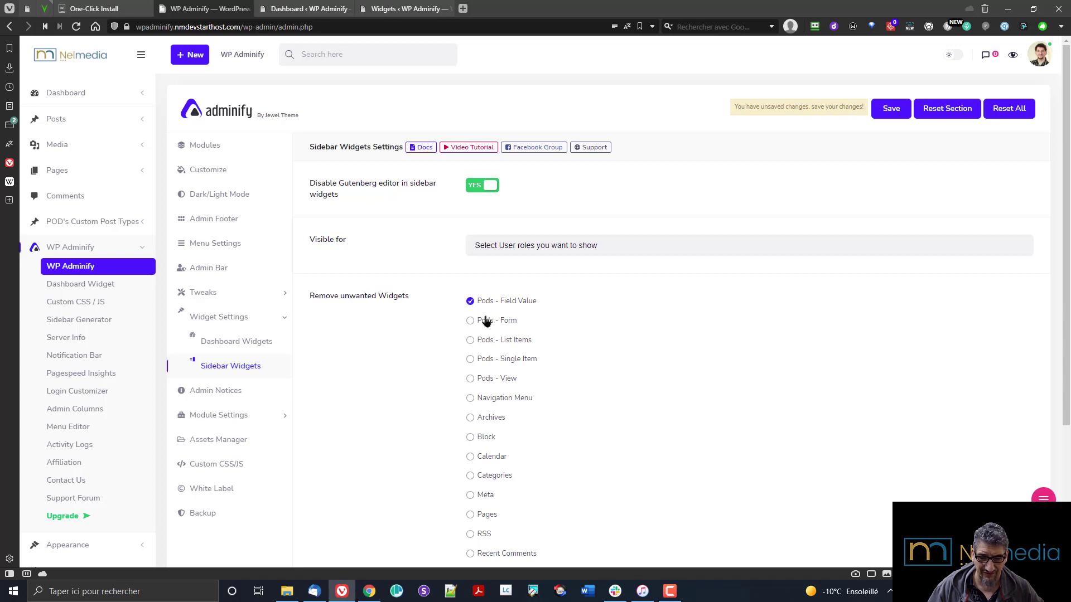
pyautogui.click(487, 321)
pyautogui.click(490, 339)
pyautogui.click(491, 361)
pyautogui.moveTo(490, 379); pyautogui.dragTo(485, 380)
pyautogui.click(472, 382)
# Mark the Navigation Menu and Calendar sidebar widgets for removal and save the settings
pyautogui.scroll(-2, 446, 378)
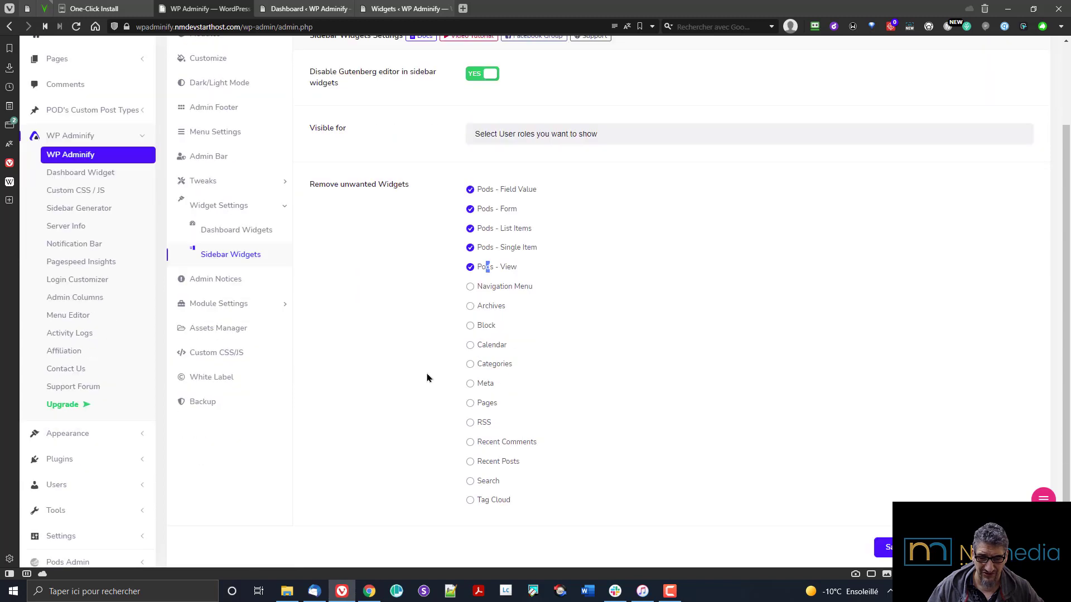
pyautogui.click(507, 292)
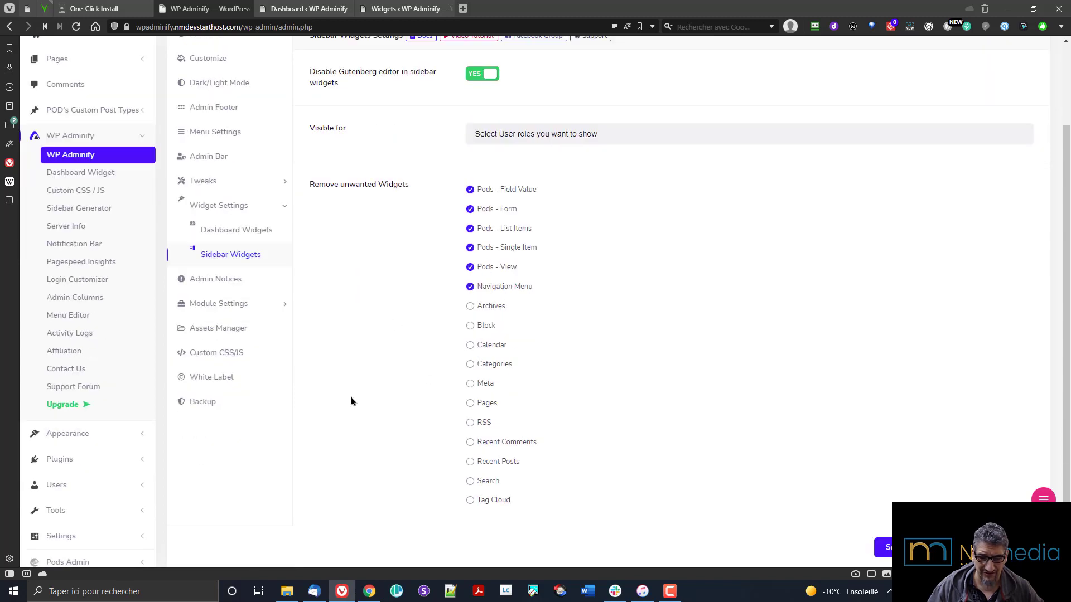
pyautogui.click(493, 345)
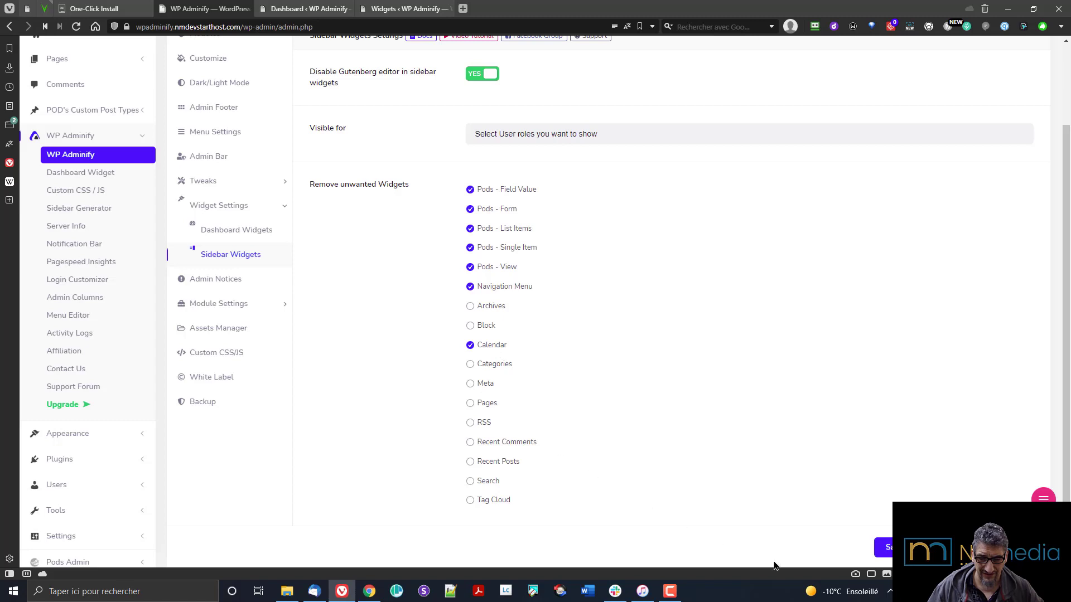
pyautogui.click(884, 548)
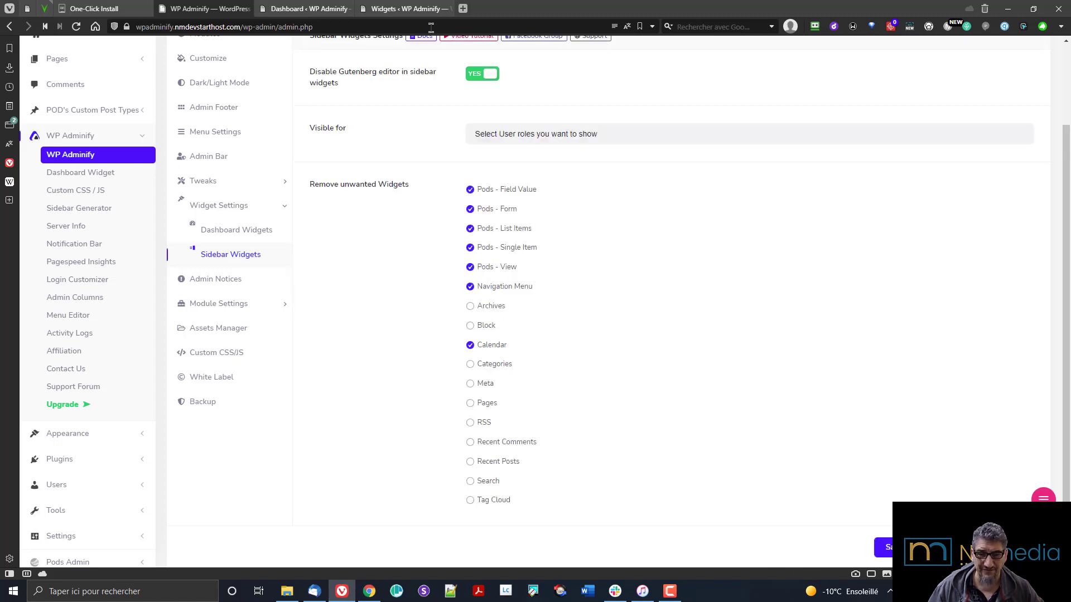
# Close the outdated Widgets tab, reopen the Appearance Widgets page in a new tab, and recheck the Sidebar Widgets removal settings
pyautogui.click(447, 9)
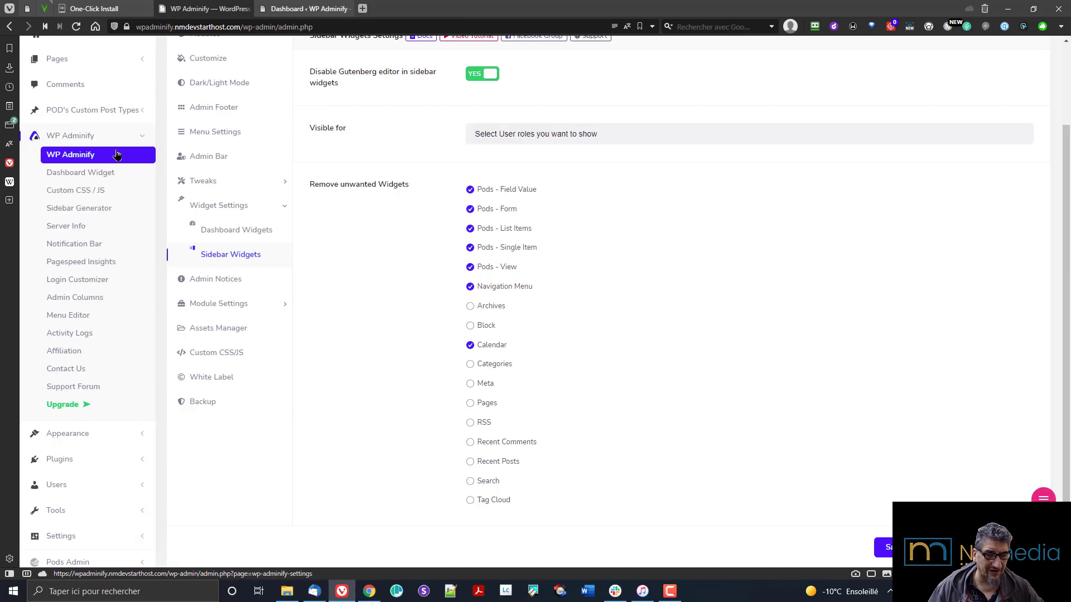
pyautogui.scroll(-2, 106, 375)
pyautogui.moveTo(105, 363)
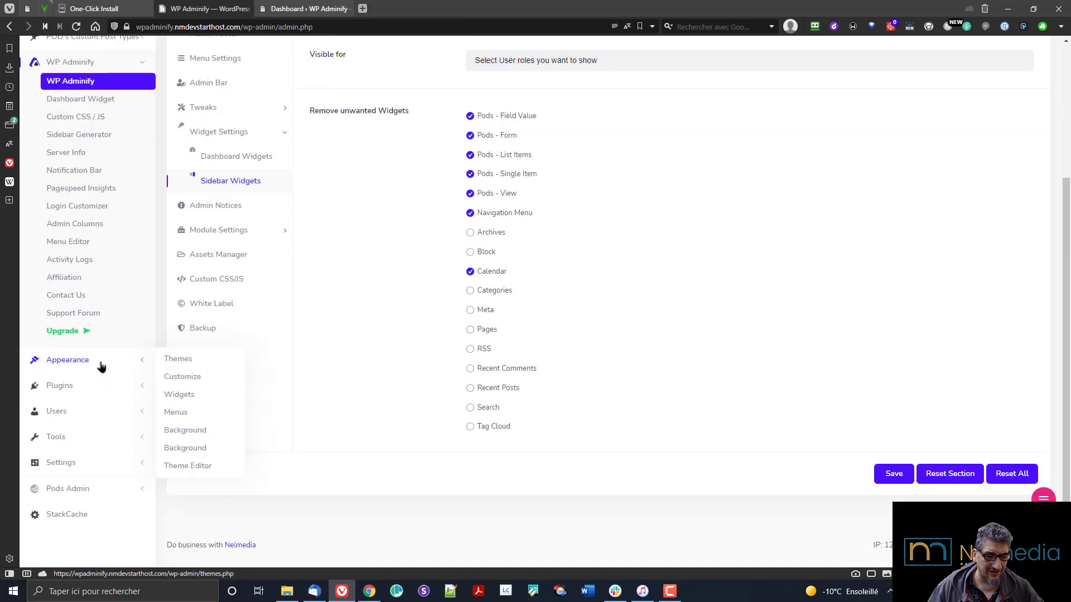
pyautogui.rightClick(178, 394)
pyautogui.click(255, 111)
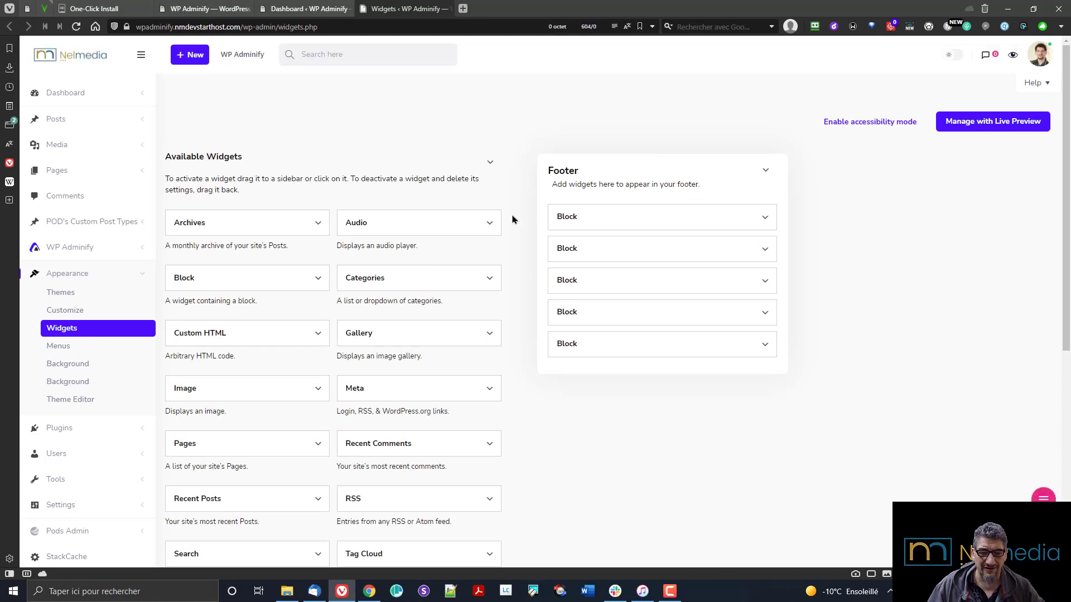
pyautogui.click(226, 9)
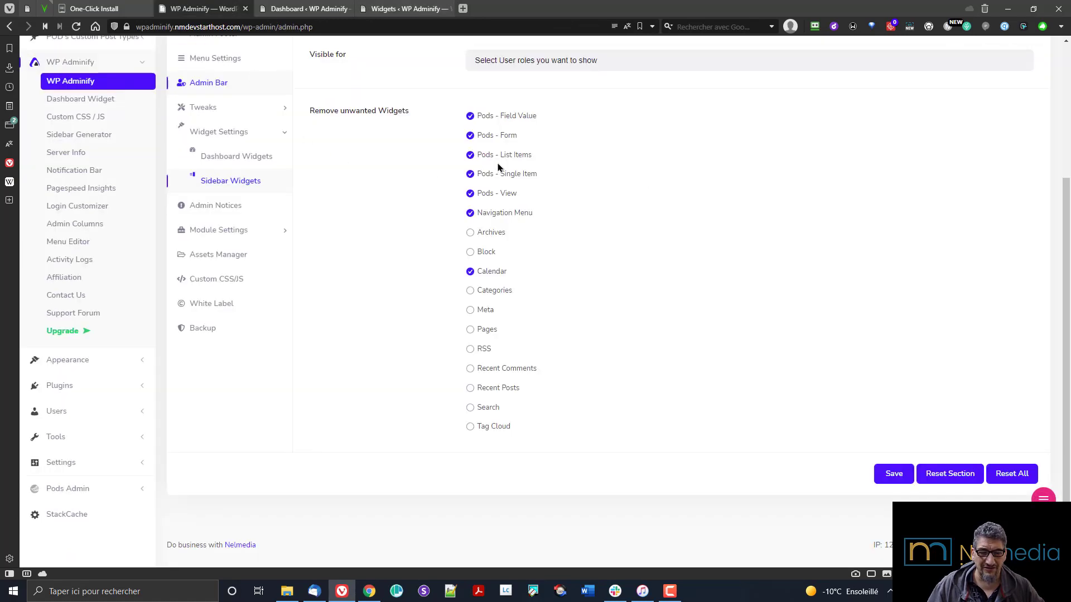
pyautogui.scroll(3, 498, 167)
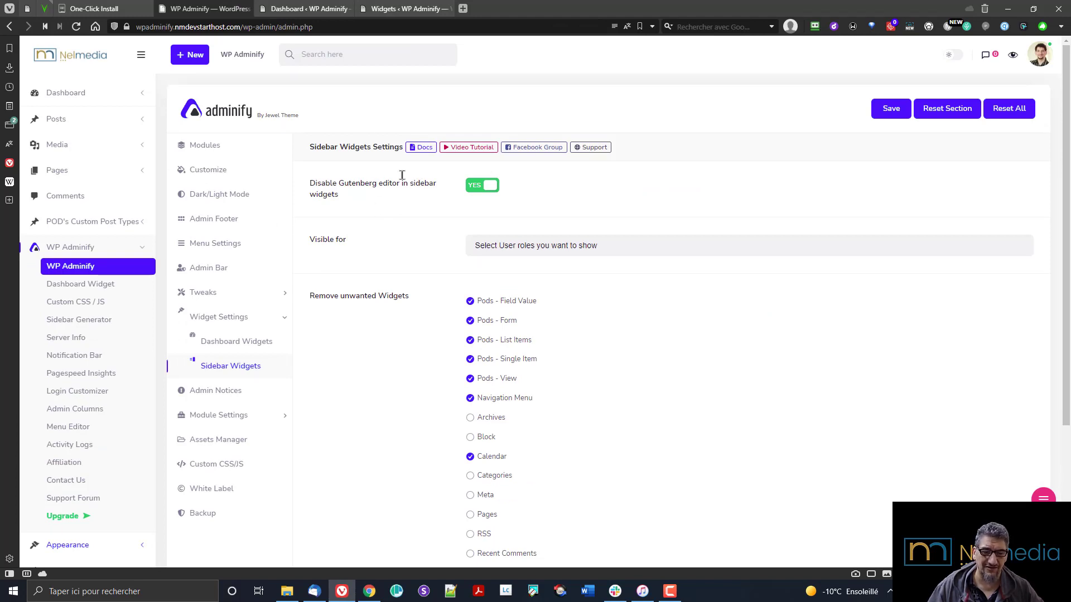
# Review the available widgets on the Appearance Widgets page, close its tab, and return to the WP Adminify settings
pyautogui.click(407, 8)
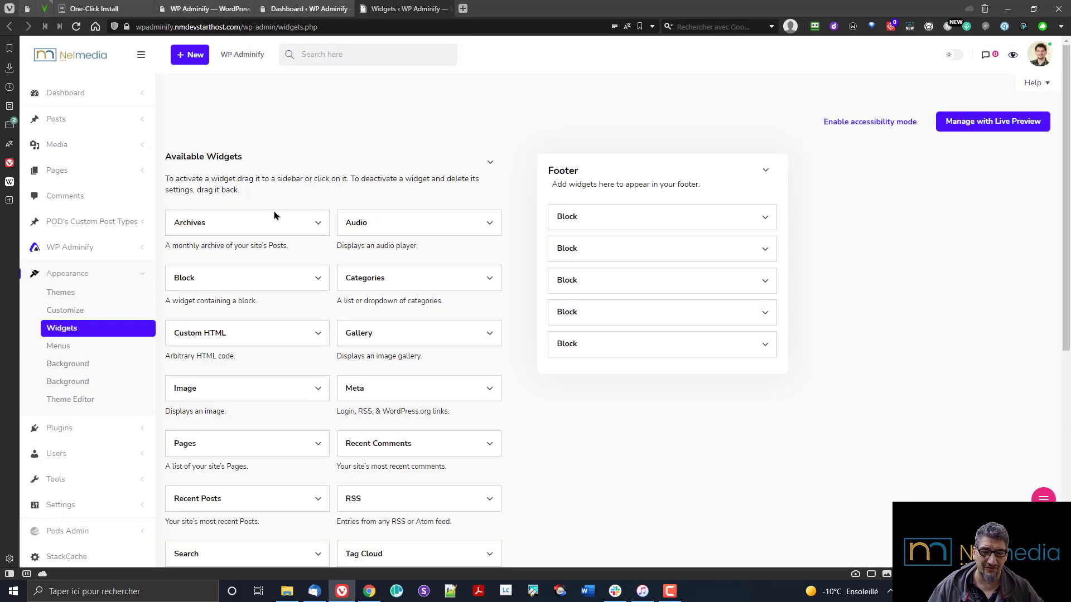
pyautogui.scroll(-5, 301, 342)
pyautogui.click(363, 332)
pyautogui.scroll(-1, 366, 332)
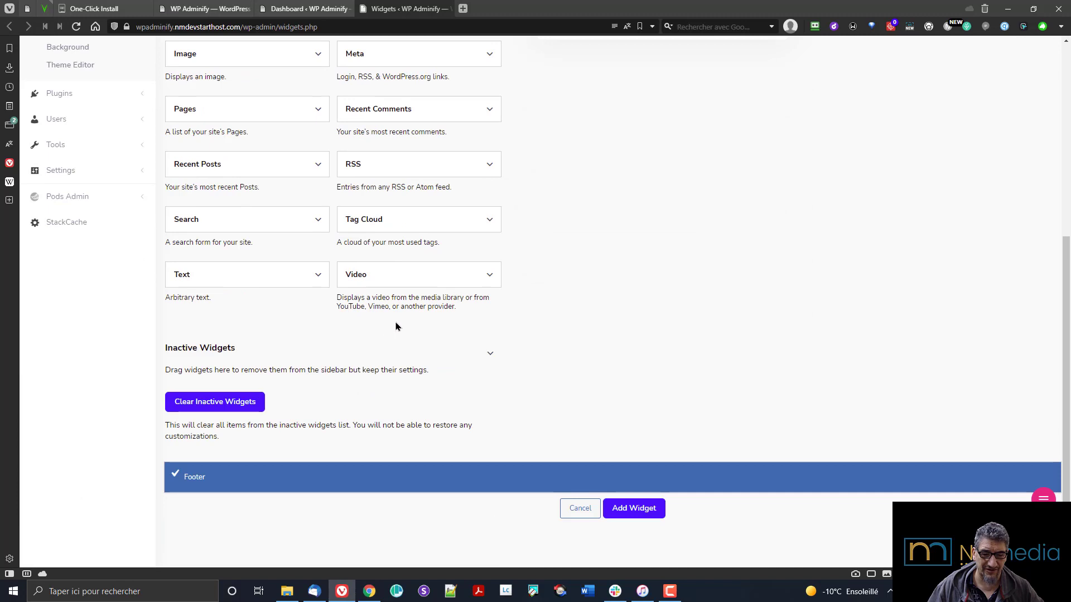
pyautogui.scroll(6, 397, 327)
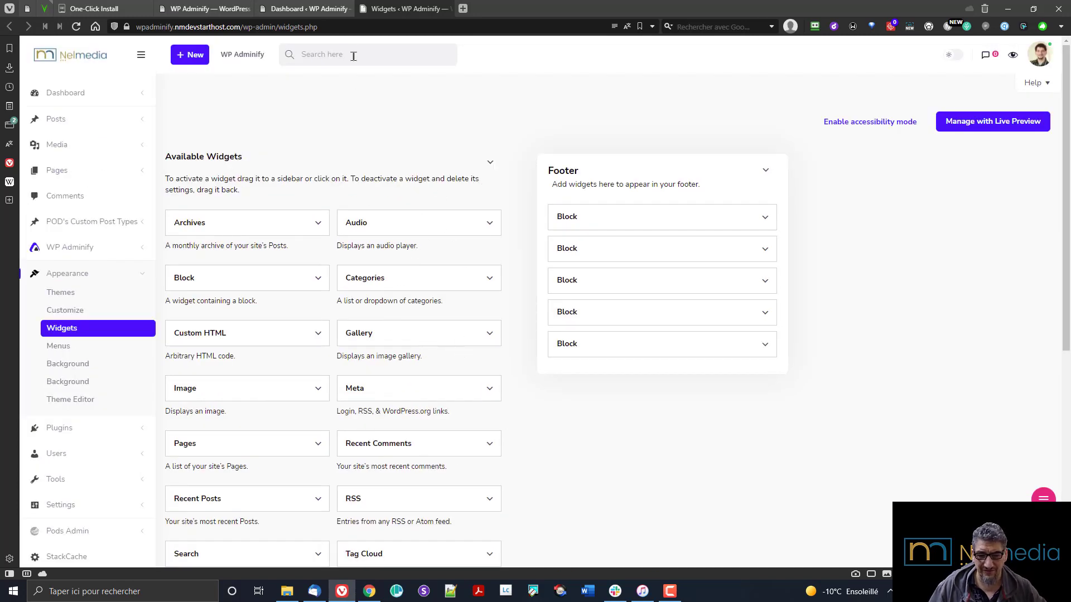
pyautogui.middleClick(381, 6)
pyautogui.click(98, 9)
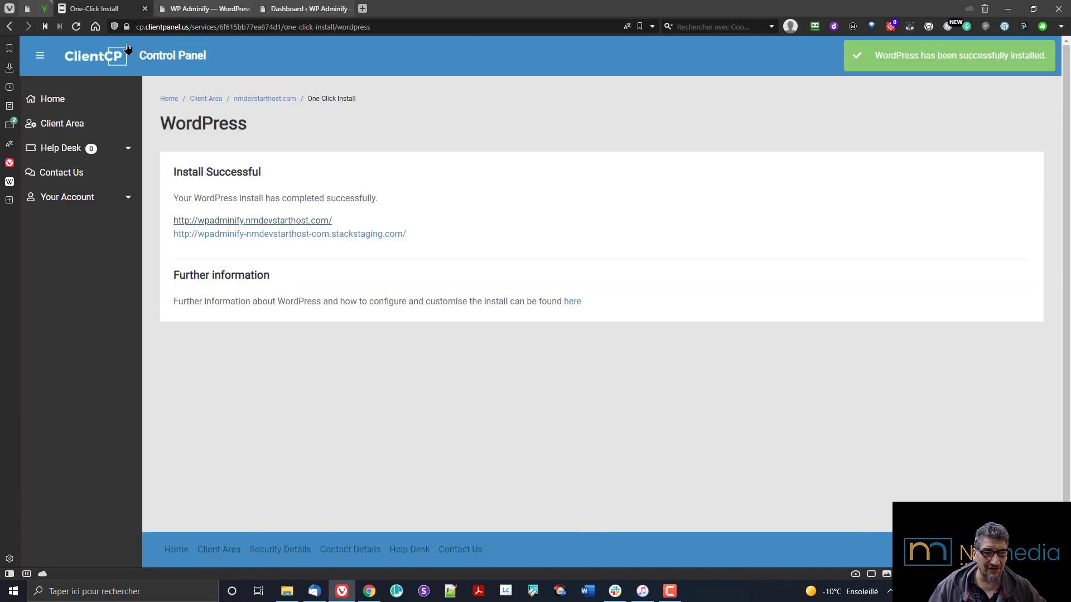
pyautogui.click(209, 9)
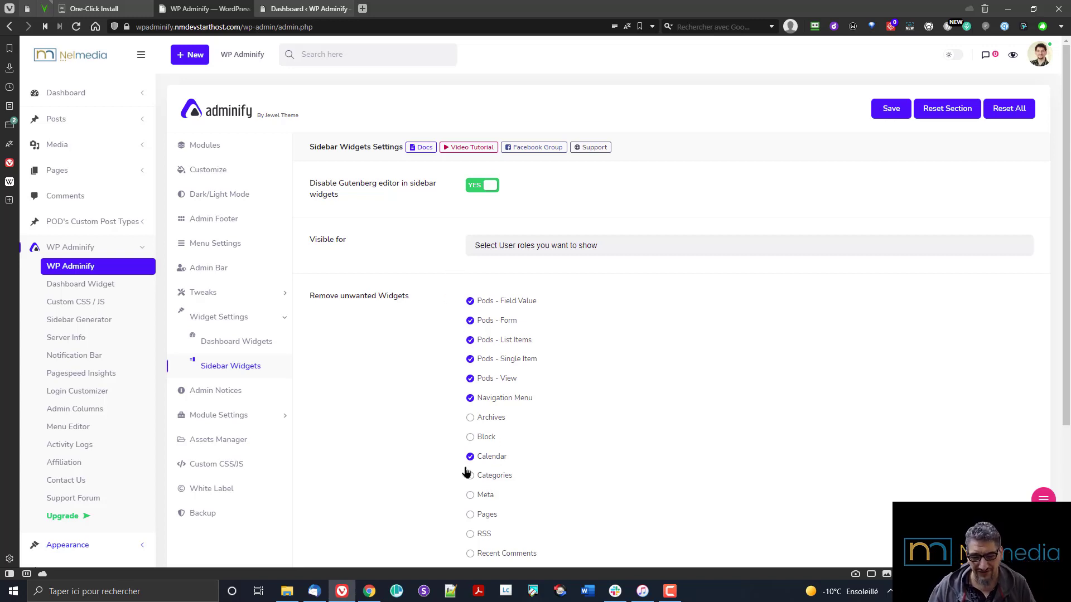
# Review the Admin Notices settings, compare them with the dashboard's welcome panel and the Dashboard Widgets settings, and return to Admin Notices
pyautogui.scroll(-2, 355, 349)
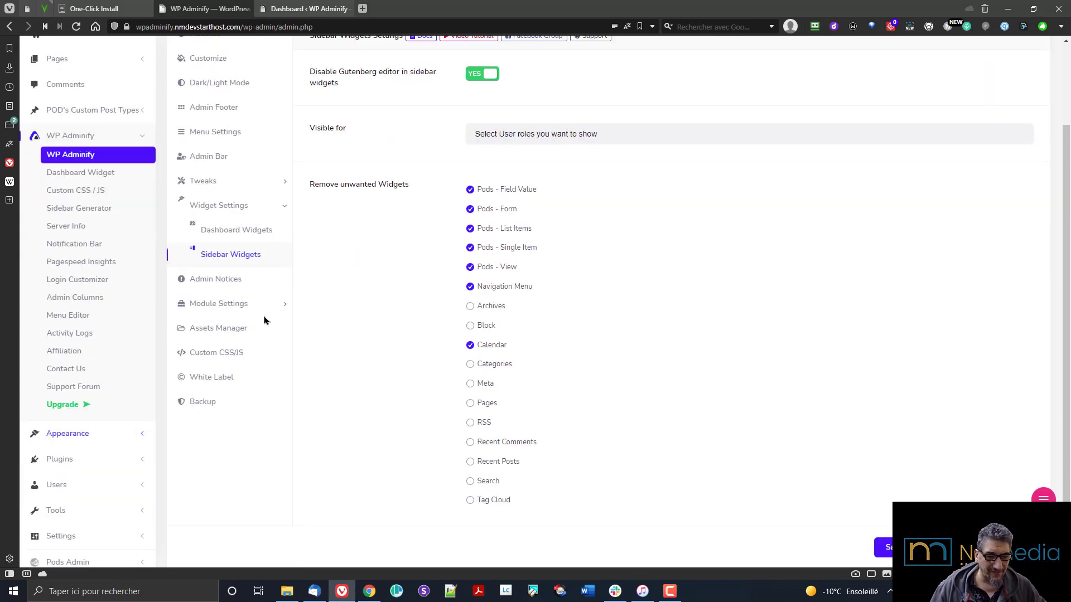
pyautogui.click(216, 287)
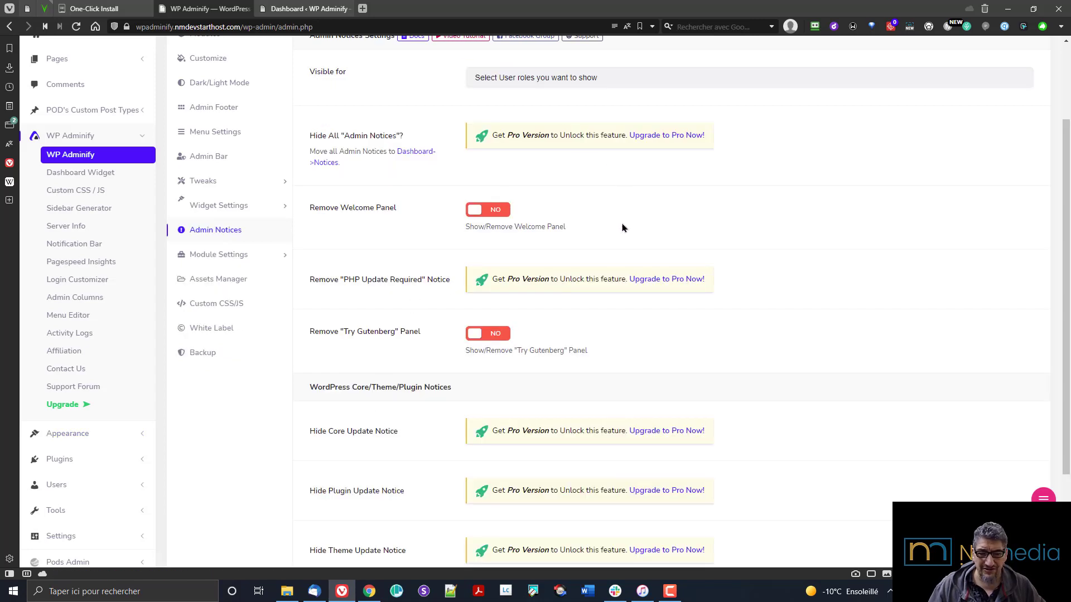
pyautogui.scroll(2, 623, 227)
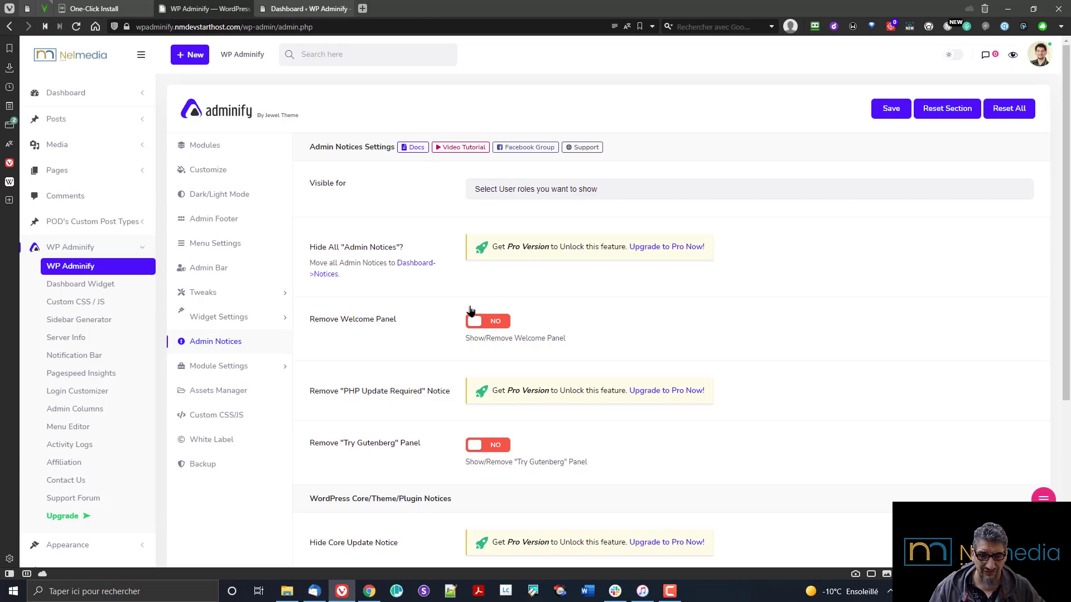
pyautogui.click(300, 13)
pyautogui.scroll(2, 420, 206)
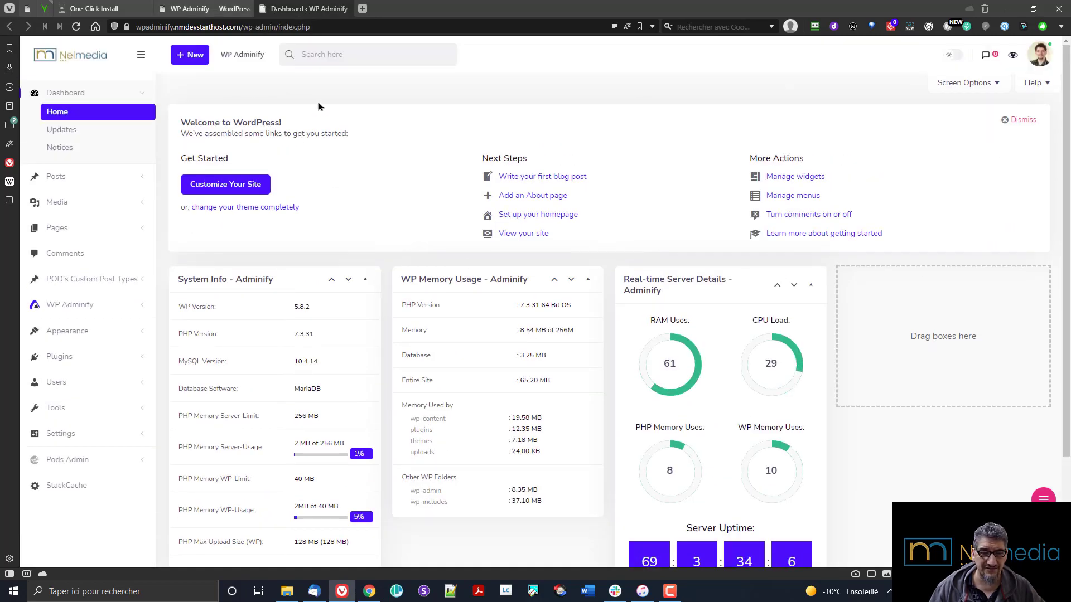
pyautogui.click(242, 9)
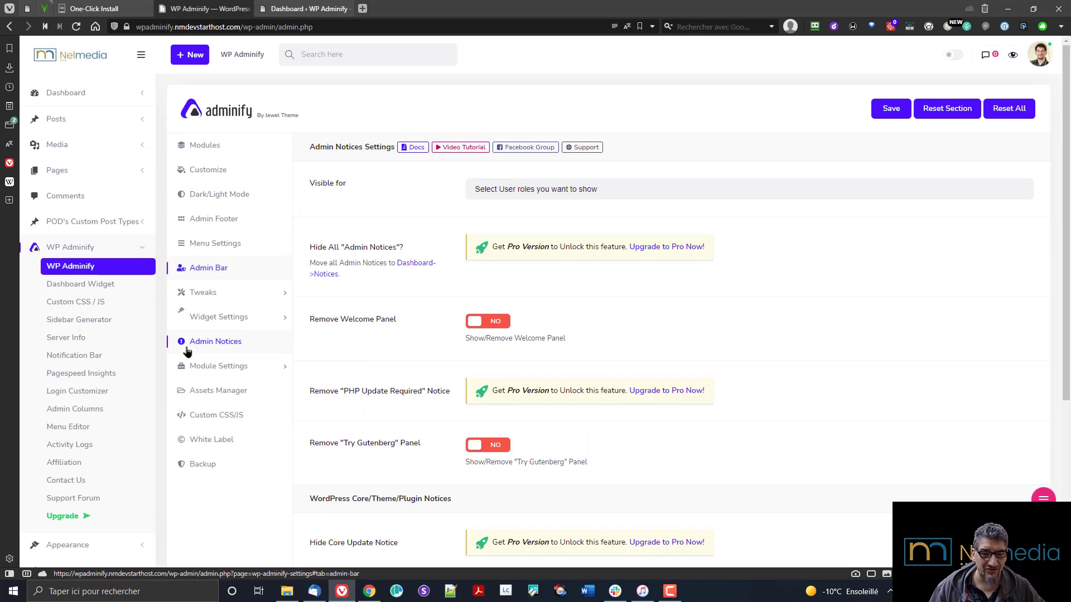
pyautogui.click(249, 327)
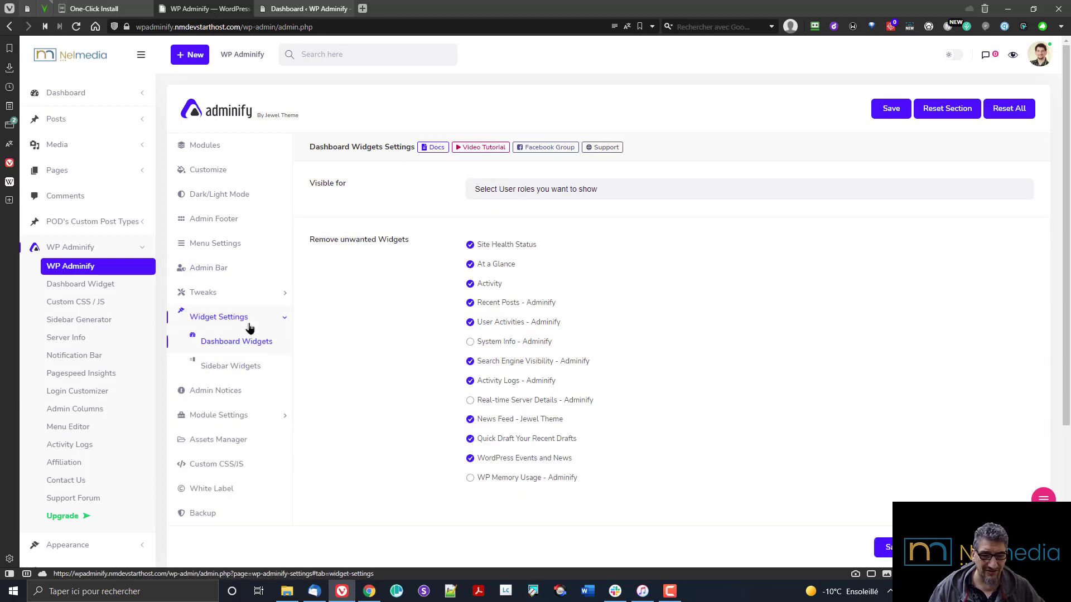
pyautogui.click(215, 391)
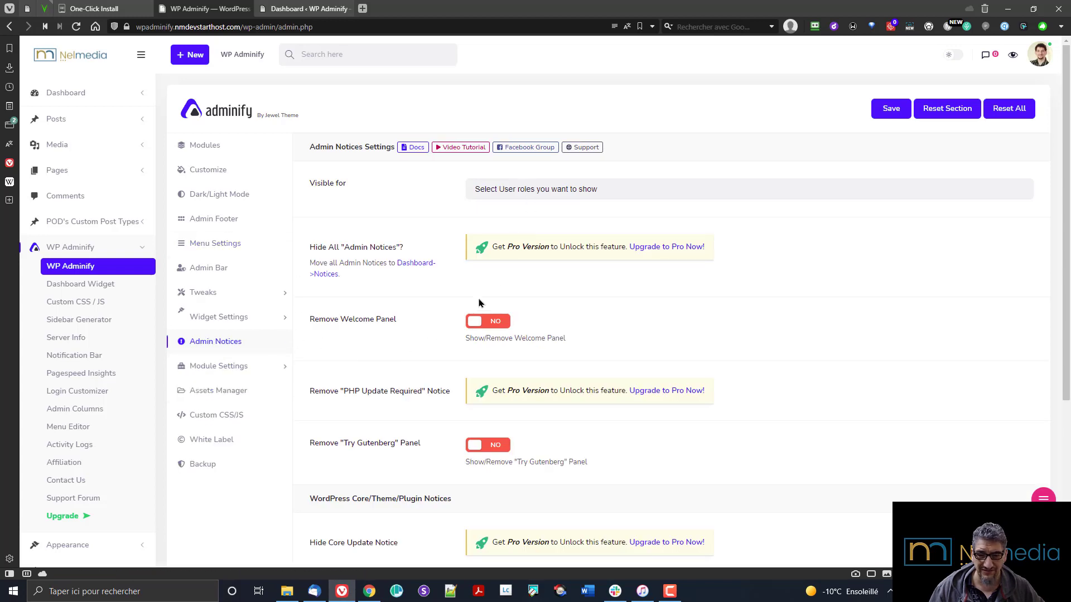
# In the Admin Notices settings, enable Remove Welcome Panel and Remove "Try Gutenberg" Panel, and save the settings
pyautogui.click(487, 324)
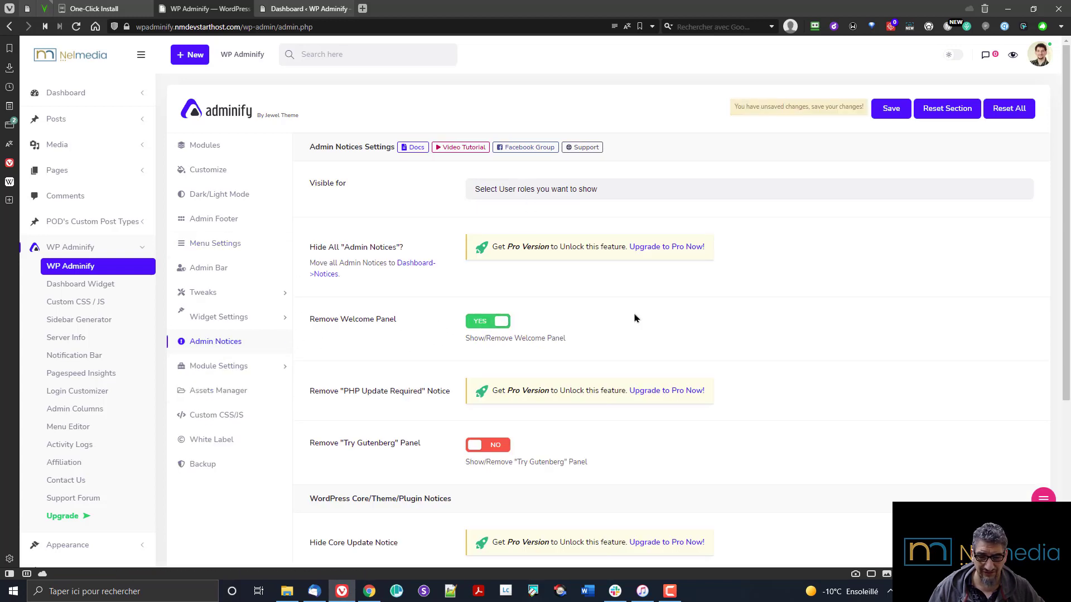
pyautogui.scroll(-3, 635, 319)
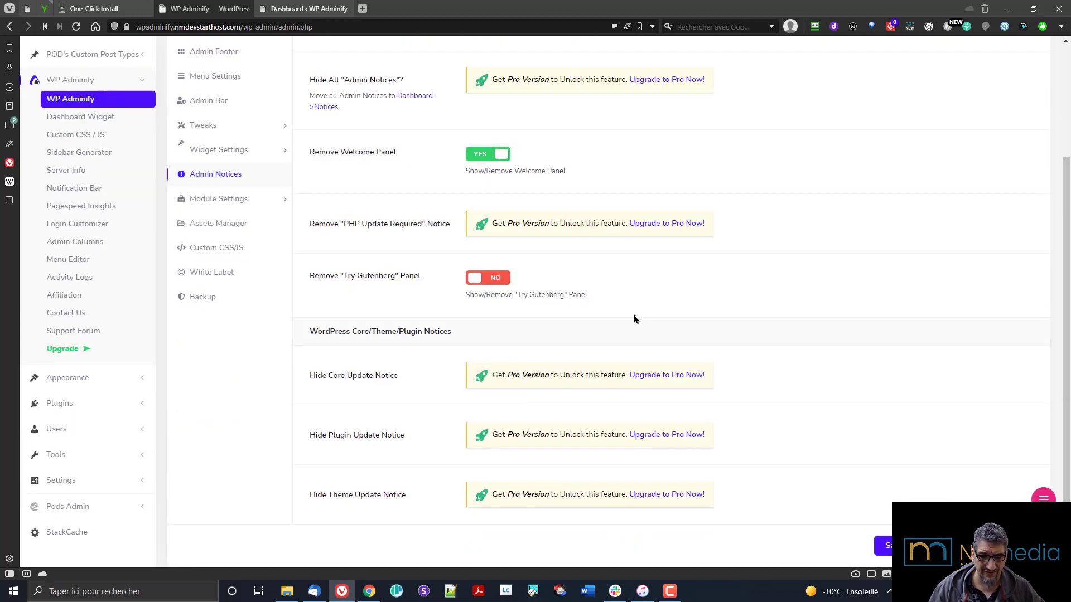
pyautogui.click(484, 279)
pyautogui.scroll(-1, 591, 341)
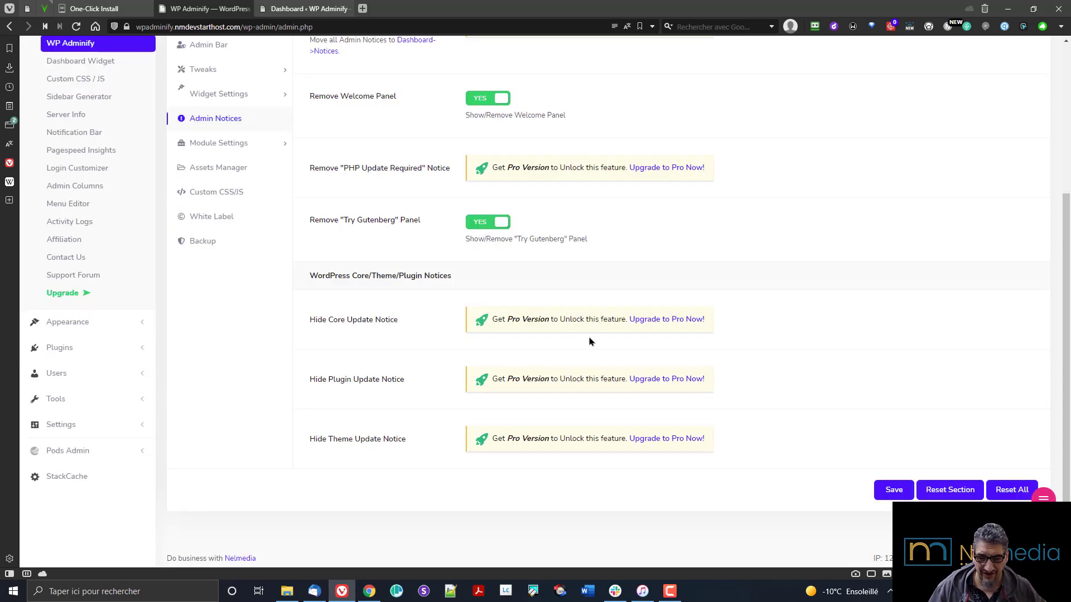
pyautogui.click(893, 491)
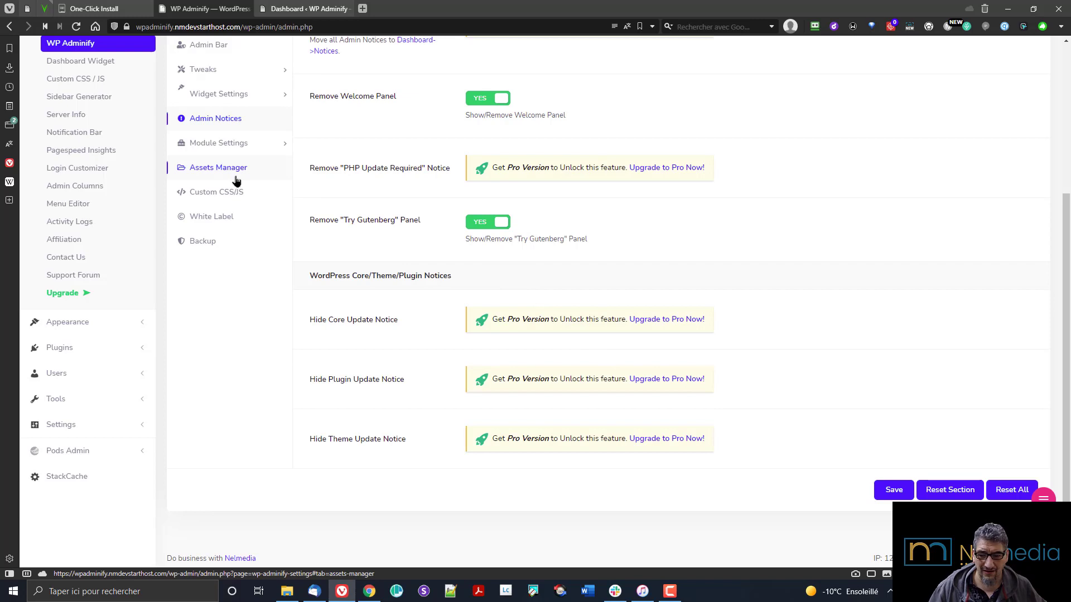
# Check the Folders options in the Module Settings, and open the Media Library in a separate browser tab
pyautogui.click(212, 144)
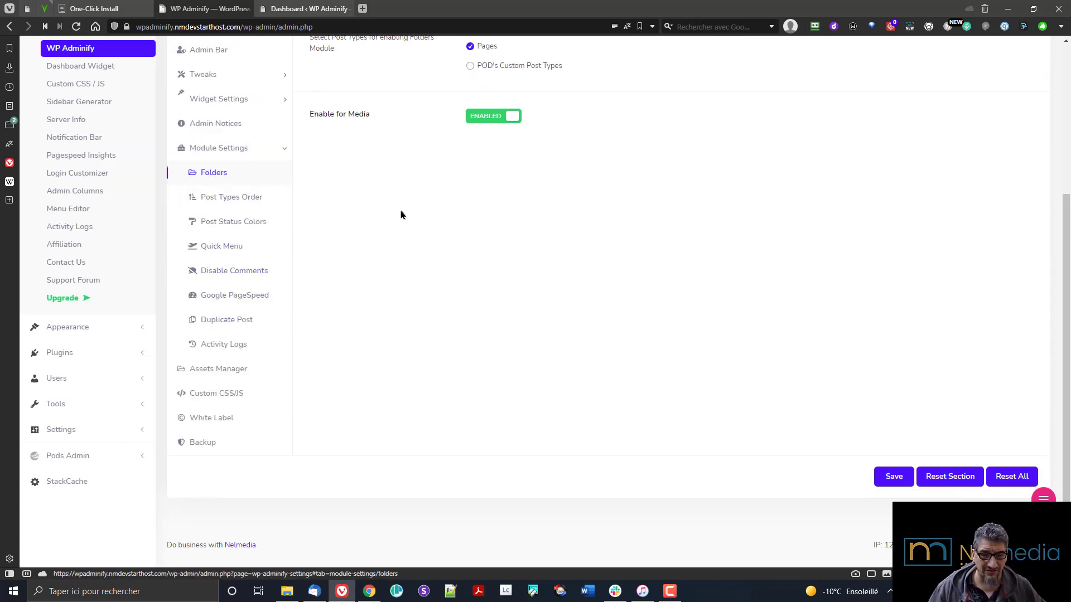
pyautogui.scroll(3, 401, 215)
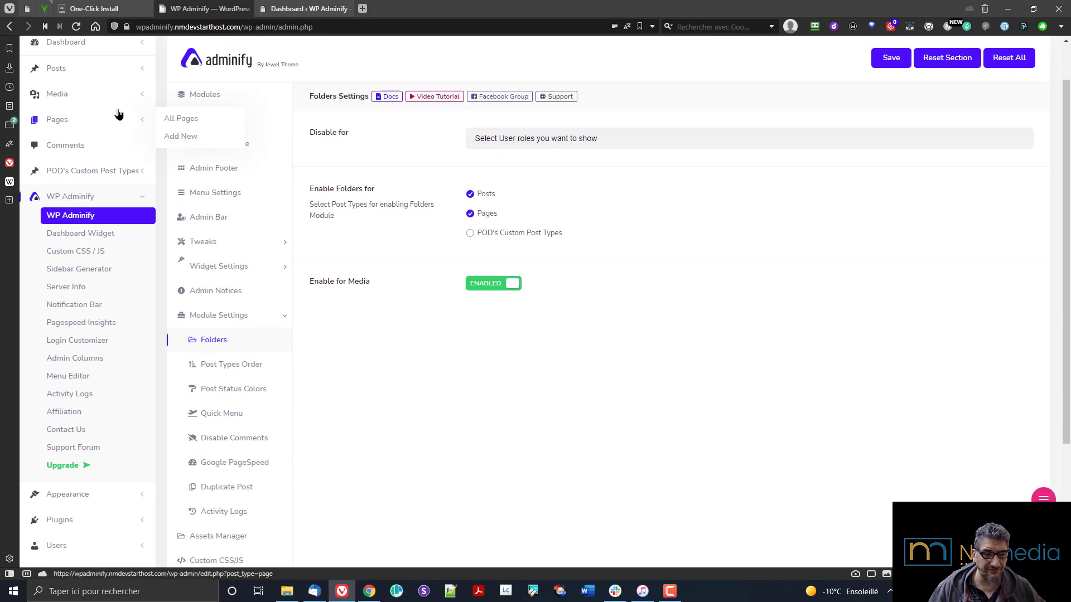
pyautogui.moveTo(88, 100)
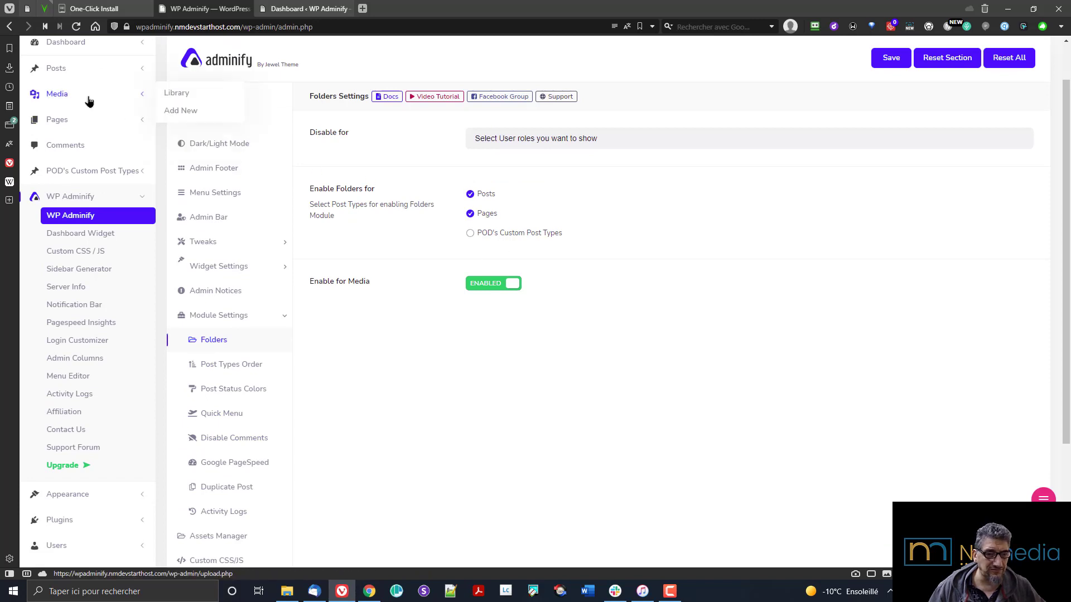
pyautogui.rightClick(170, 103)
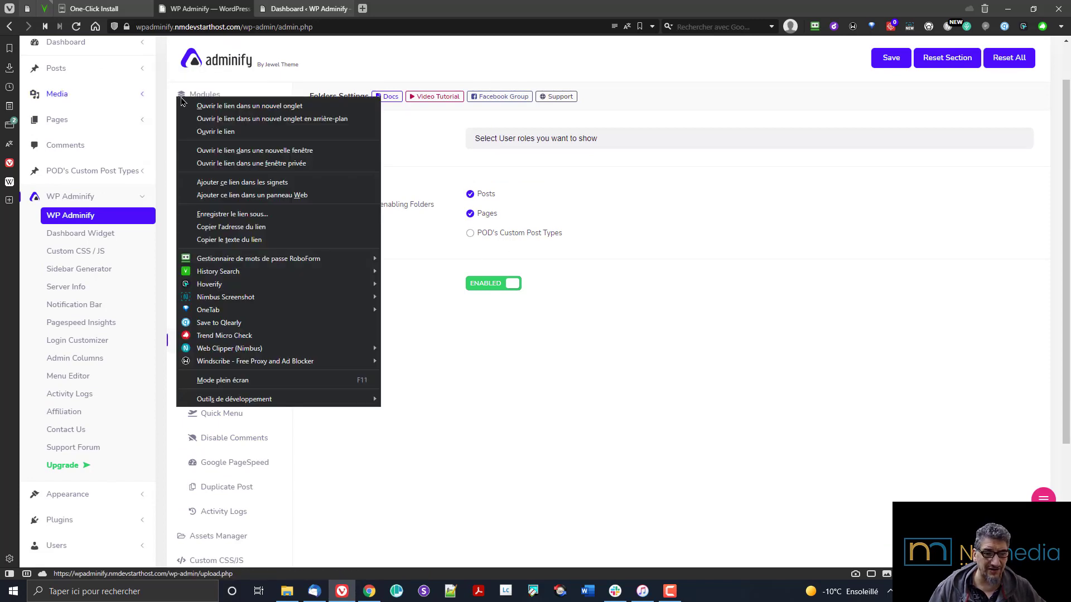
pyautogui.click(201, 102)
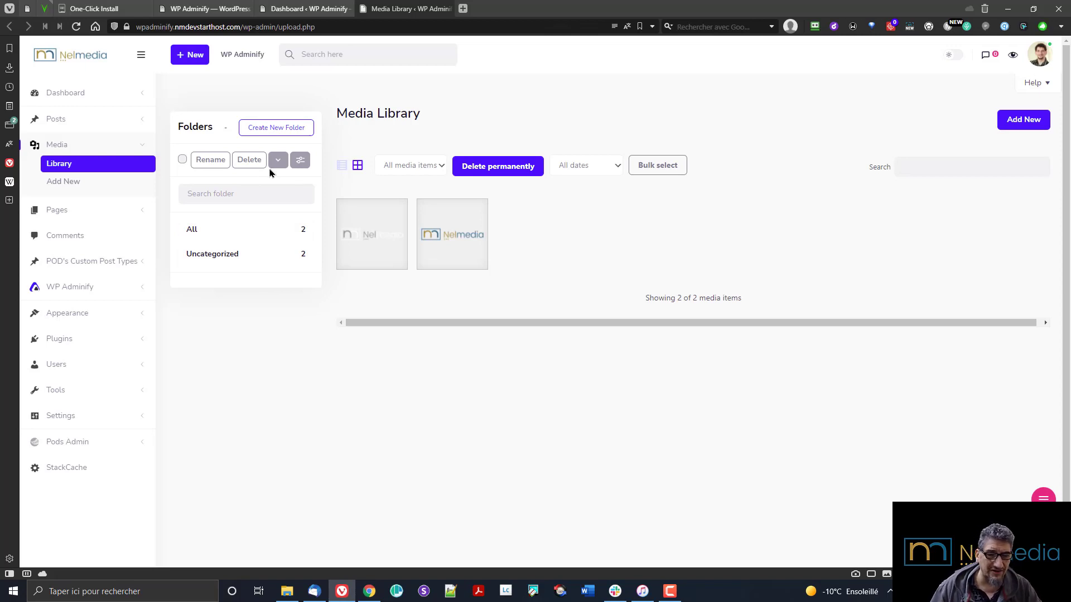
# Create a new Media Library folder named Nelmedia, keeping the default purple colour tag
pyautogui.click(257, 131)
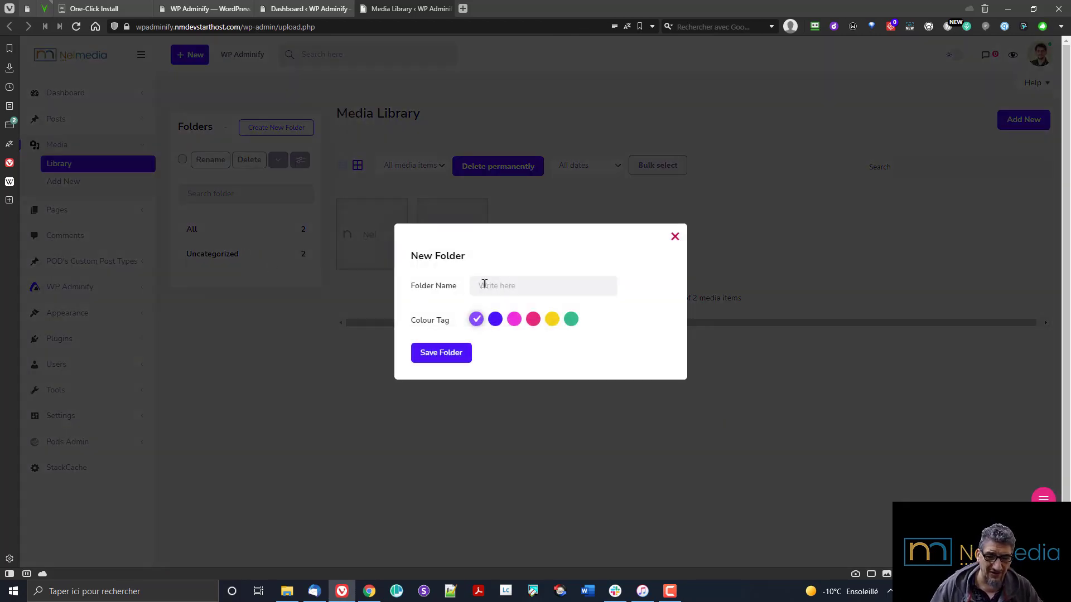
pyautogui.click(484, 285)
pyautogui.write('Nelmedia')
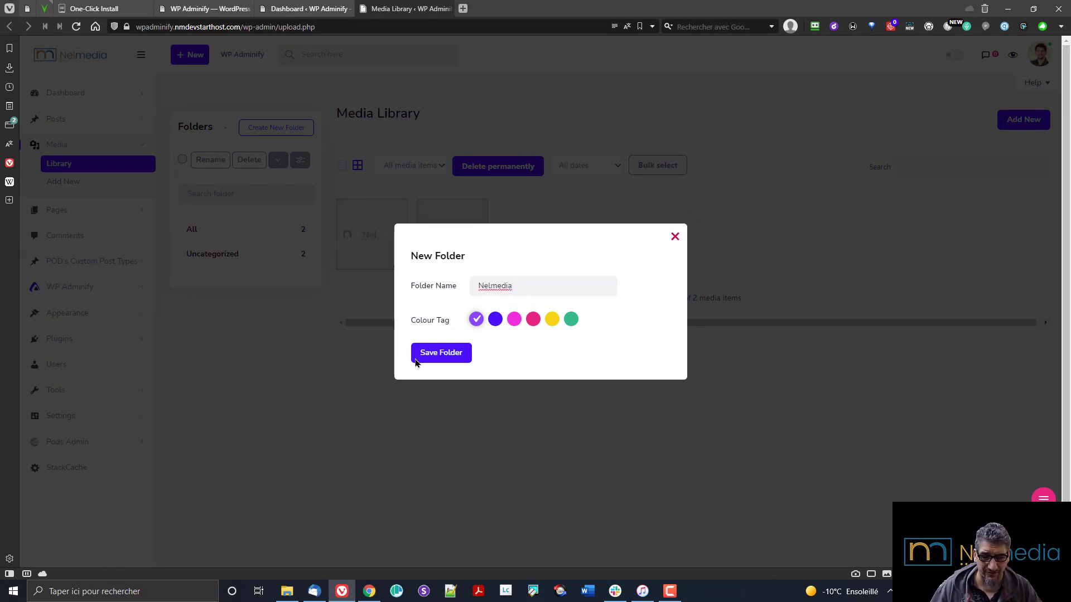
pyautogui.click(433, 356)
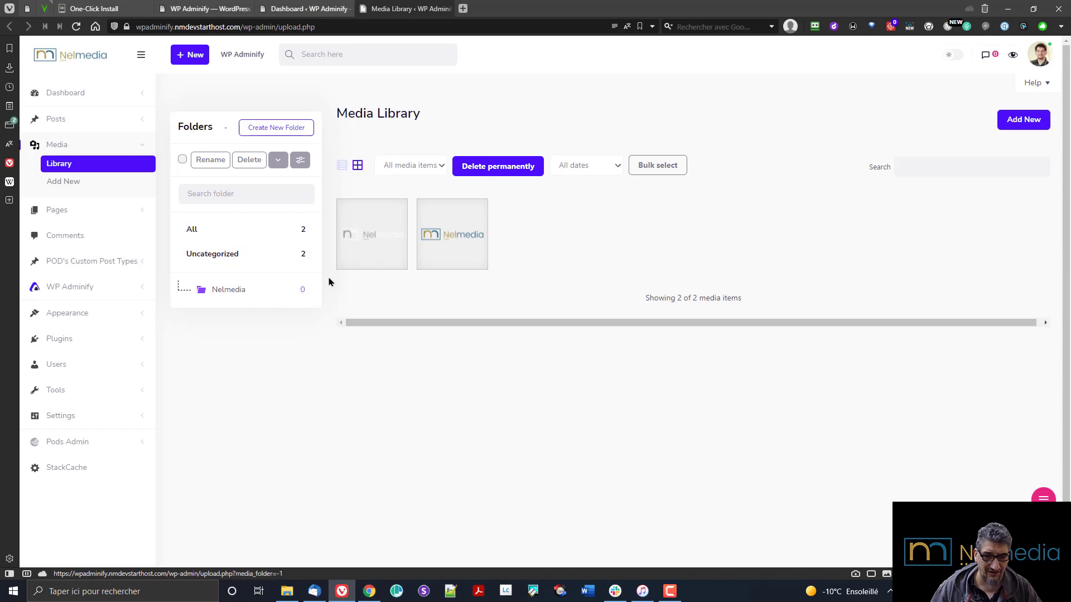
pyautogui.click(379, 241)
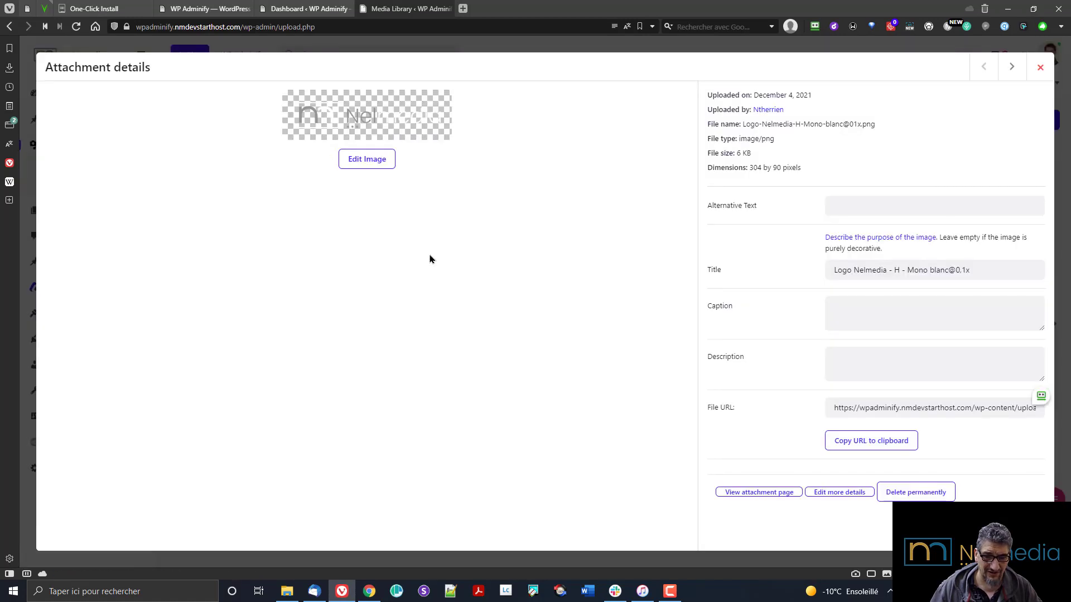
pyautogui.click(1040, 67)
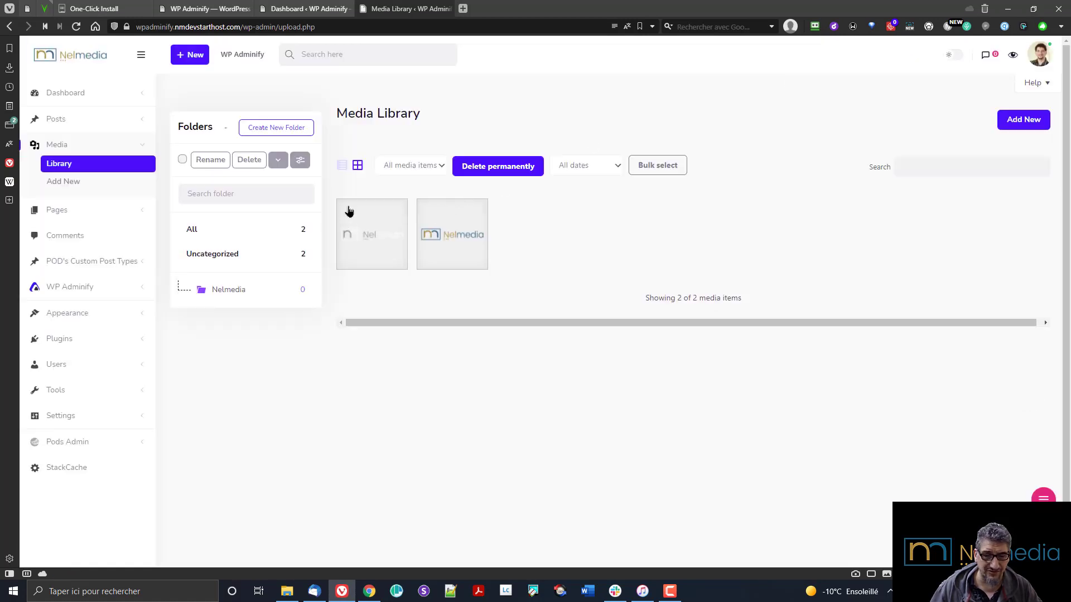
pyautogui.click(378, 211)
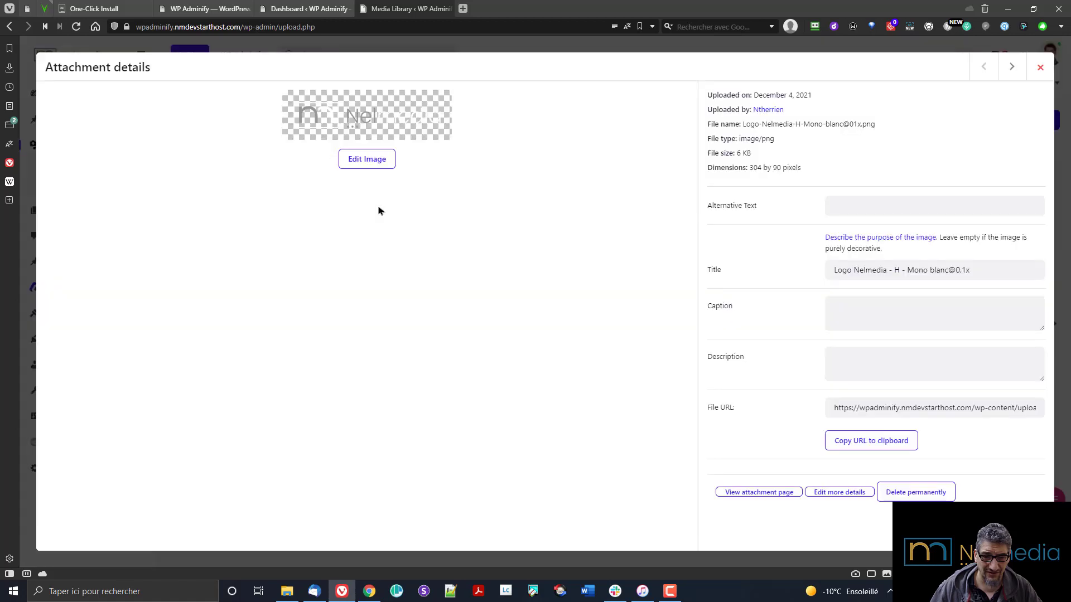
pyautogui.click(1038, 68)
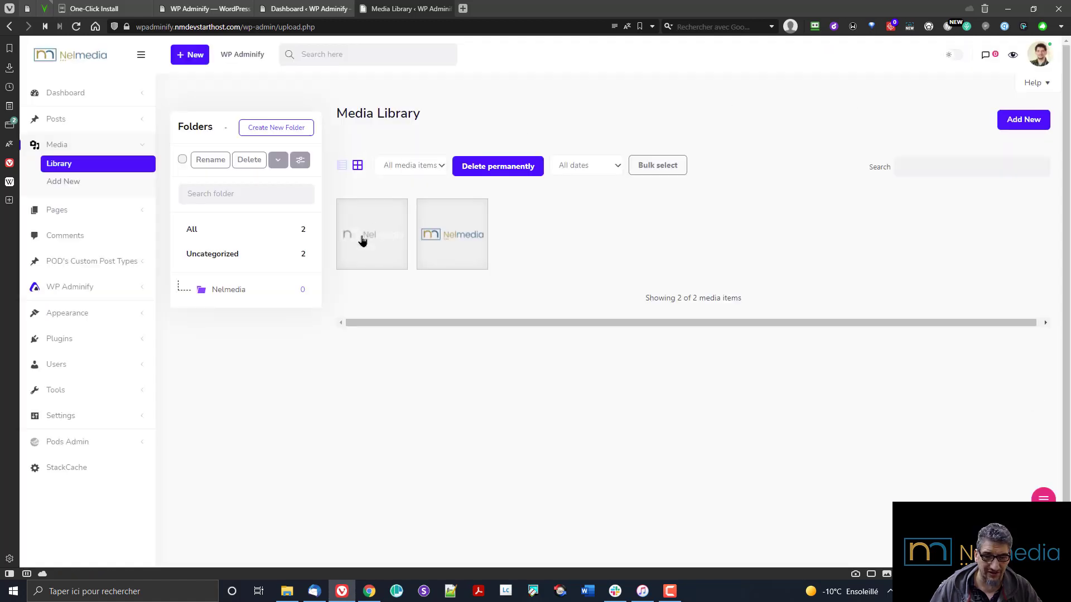
# Move both logo images from the Media Library into the Nelmedia folder and open that folder
pyautogui.moveTo(361, 239); pyautogui.dragTo(246, 291)
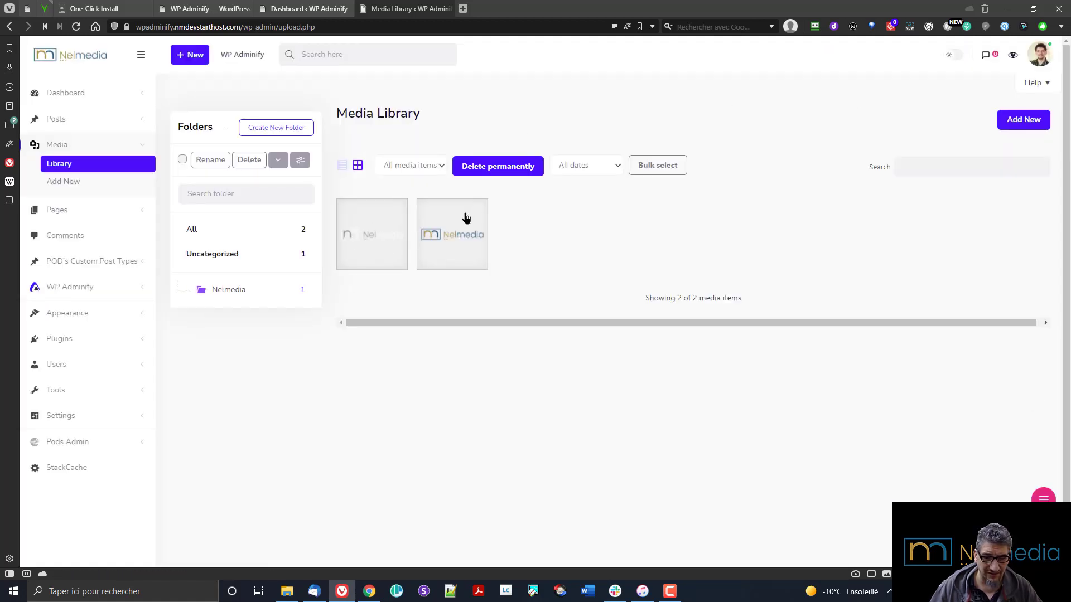
pyautogui.moveTo(464, 218); pyautogui.dragTo(208, 290)
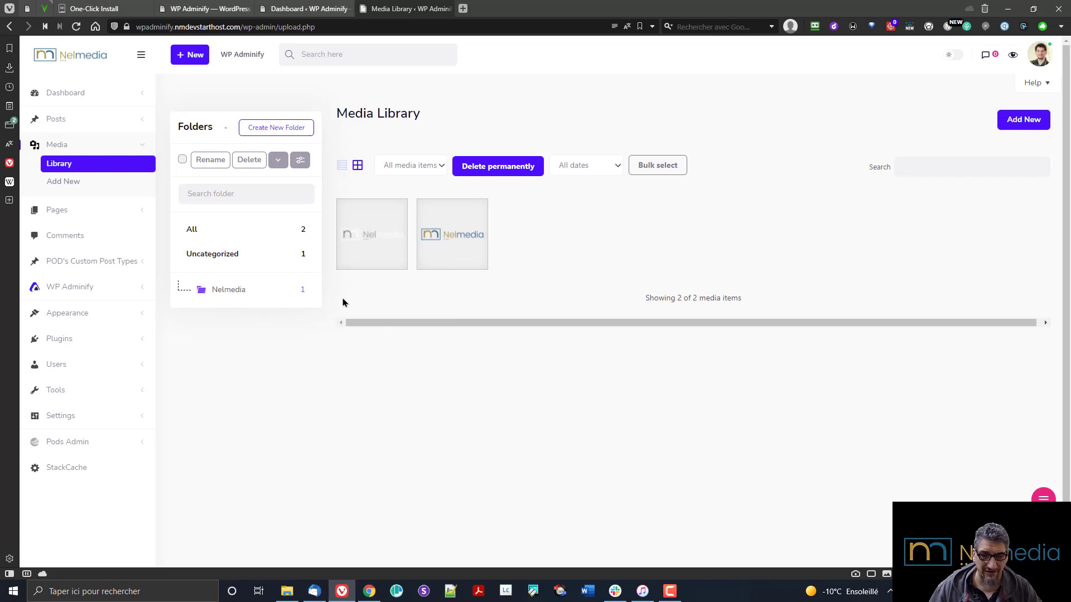
pyautogui.click(221, 292)
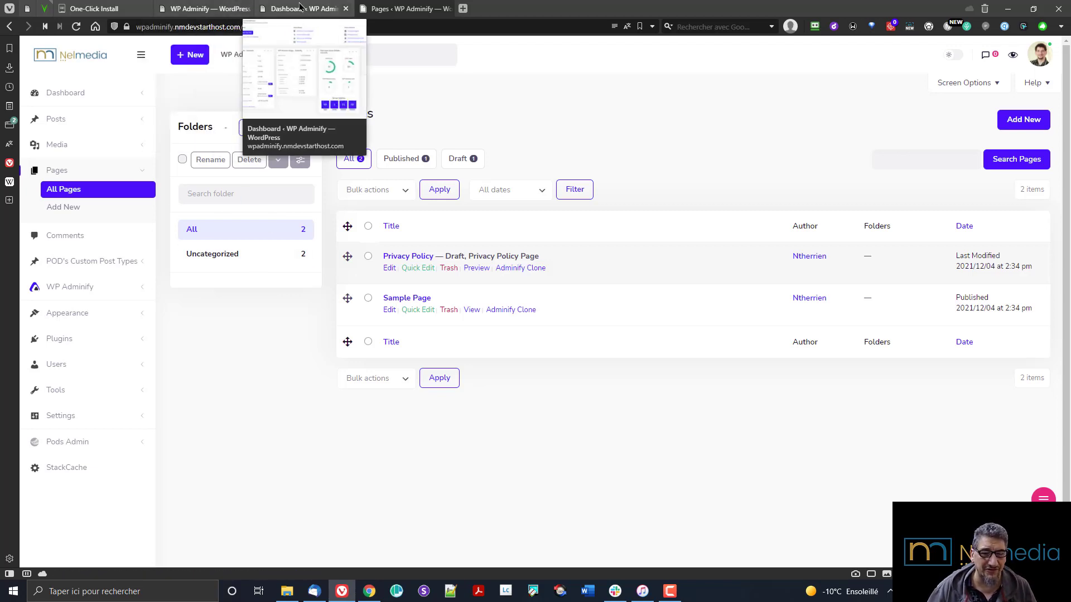
# Return to the Folders settings and try enabling folders for POD's Custom Post Types, leaving that post type deselected
pyautogui.click(210, 9)
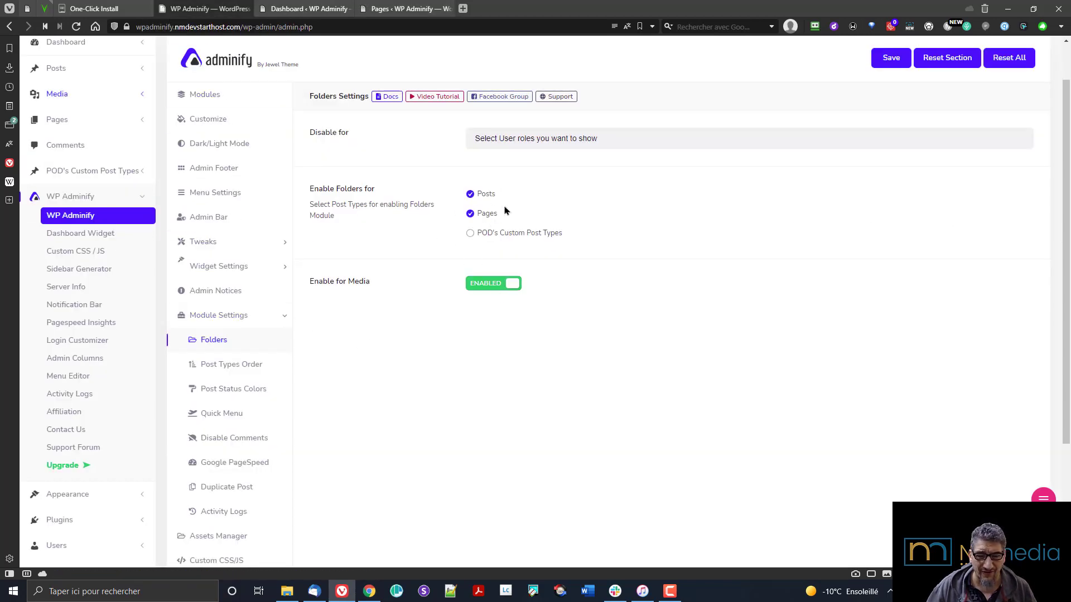
pyautogui.click(470, 234)
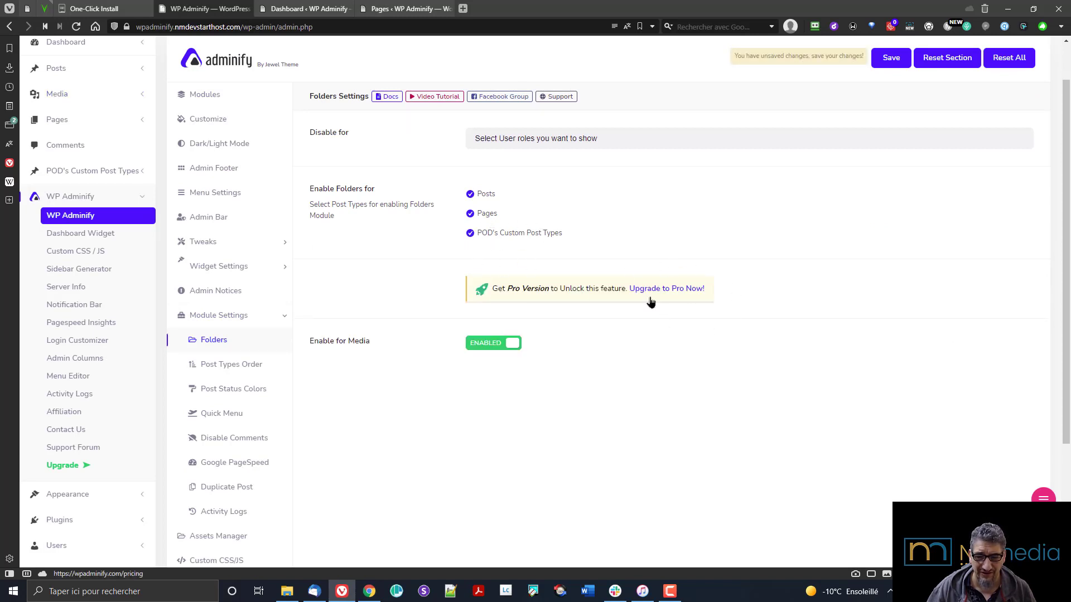
pyautogui.click(471, 233)
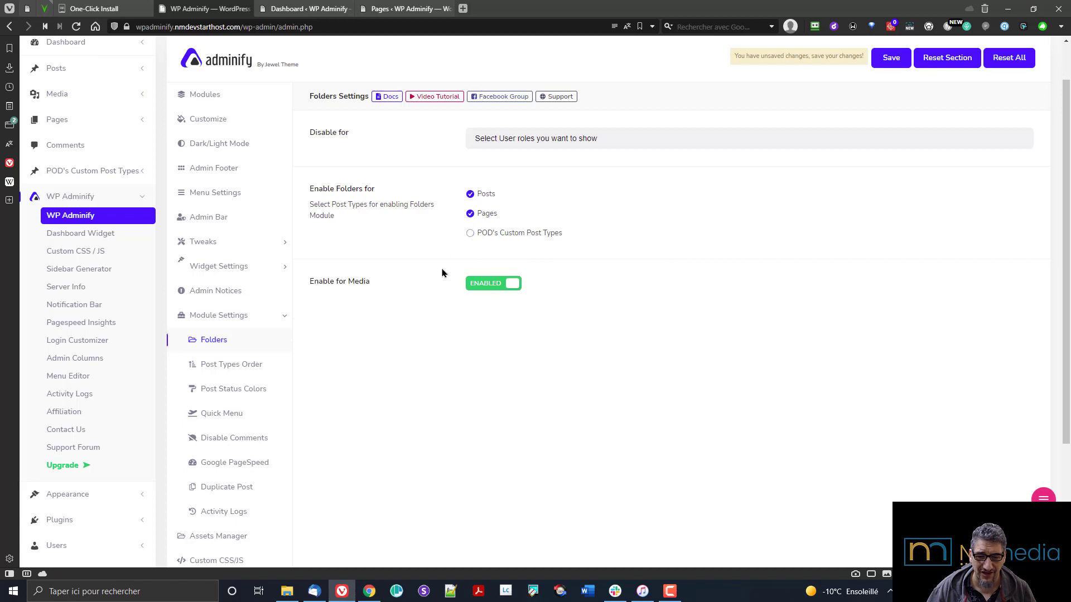
# Review the Post Types Order settings, and in the Pages list try to reorder Privacy Policy below Sample Page
pyautogui.click(231, 364)
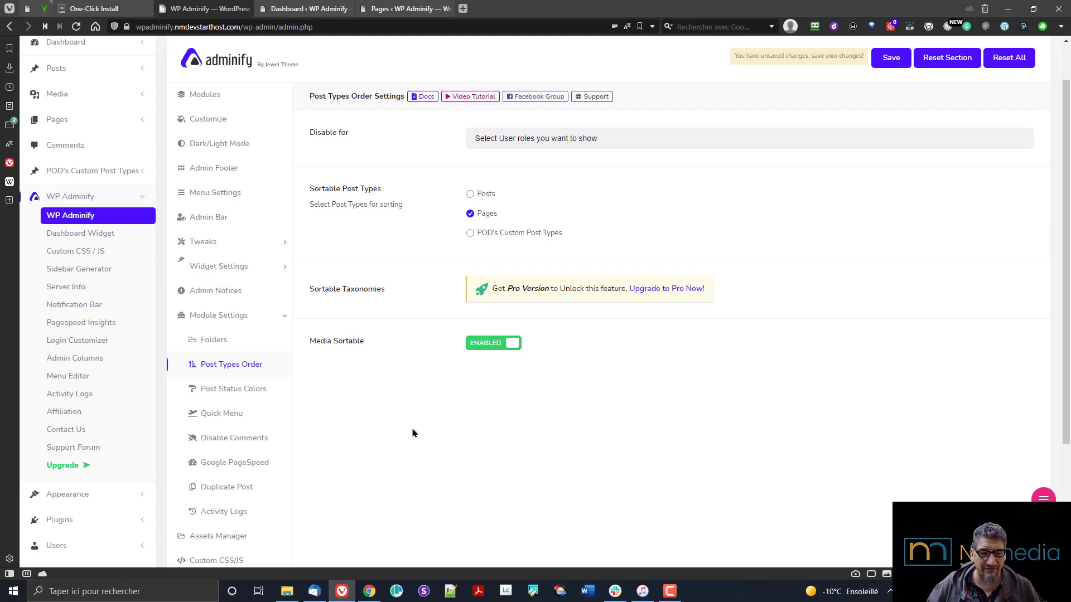
pyautogui.click(305, 9)
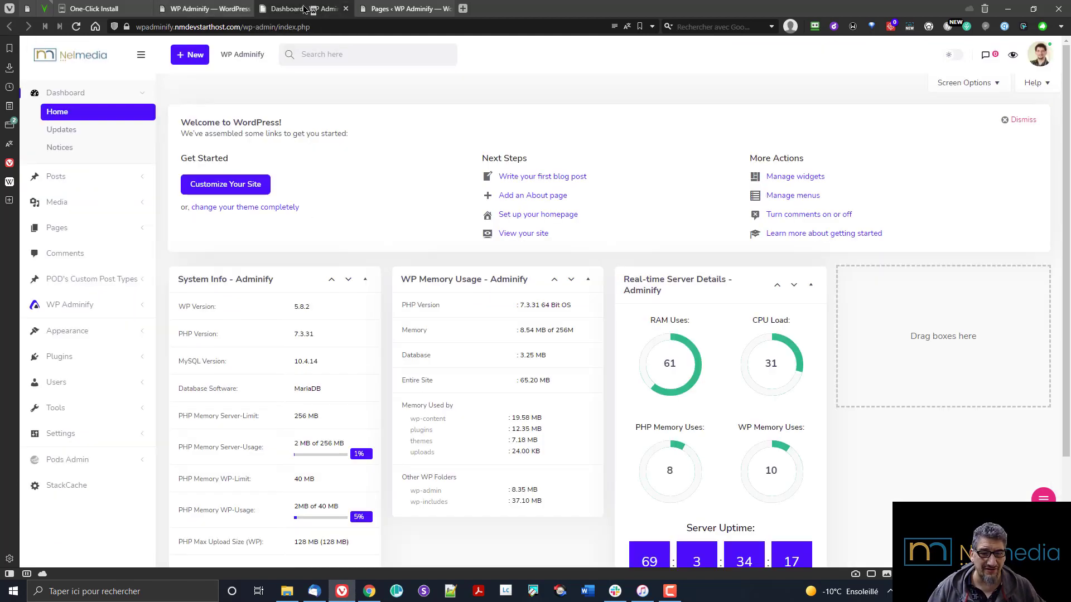
pyautogui.click(384, 10)
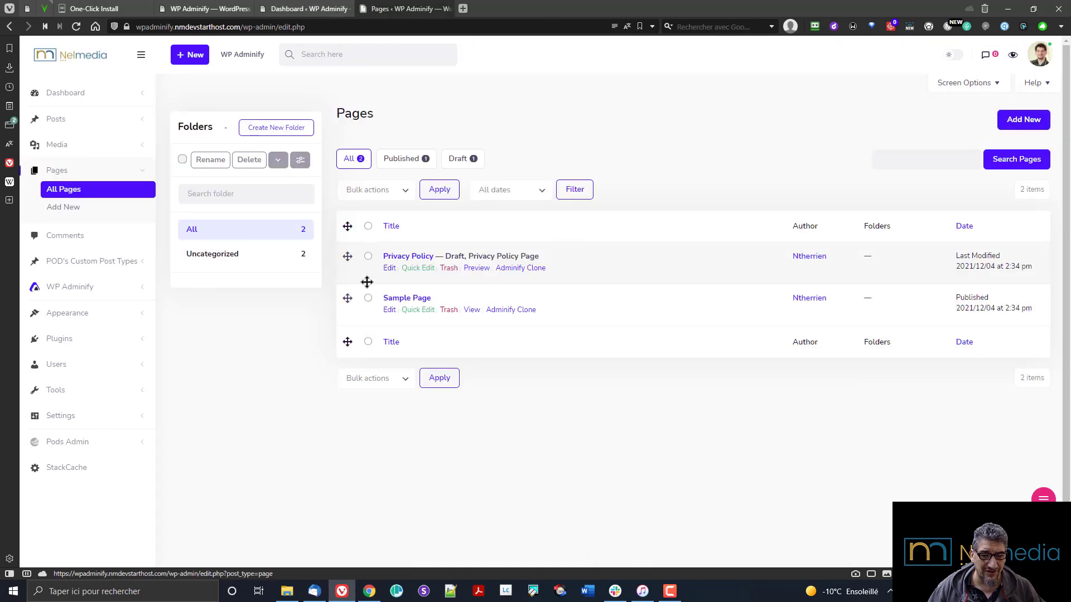
pyautogui.moveTo(347, 300)
pyautogui.mouseDown()
pyautogui.moveTo(351, 240)
pyautogui.moveTo(355, 302)
pyautogui.mouseUp()
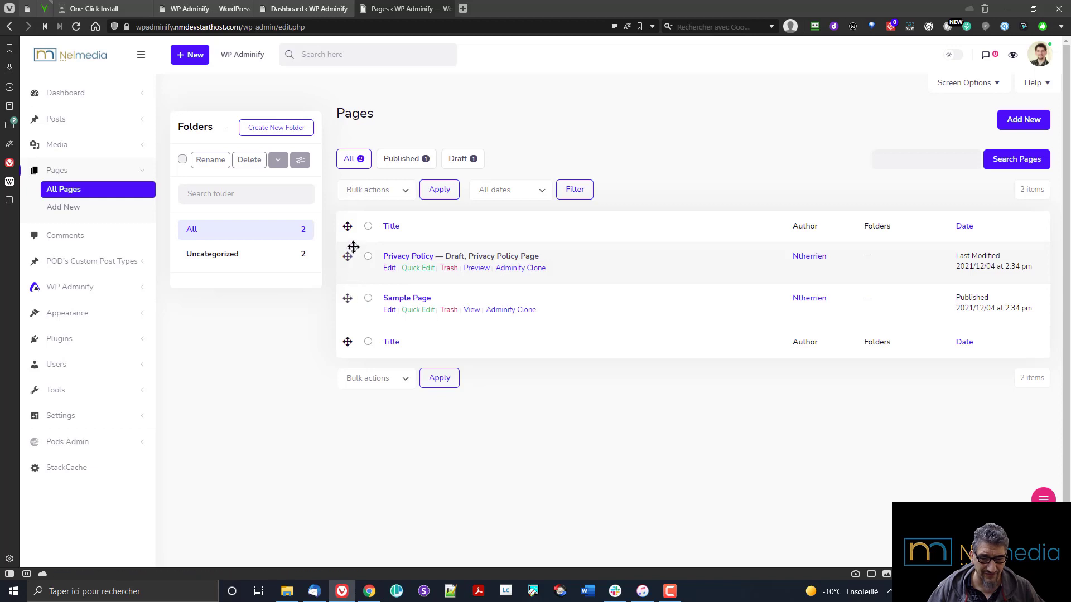
pyautogui.moveTo(349, 257); pyautogui.dragTo(351, 299)
pyautogui.moveTo(349, 261); pyautogui.dragTo(363, 299)
pyautogui.moveTo(348, 258); pyautogui.dragTo(350, 296)
# In the Post Types Order settings, make Posts sortable in addition to Pages and save the settings
pyautogui.click(220, 9)
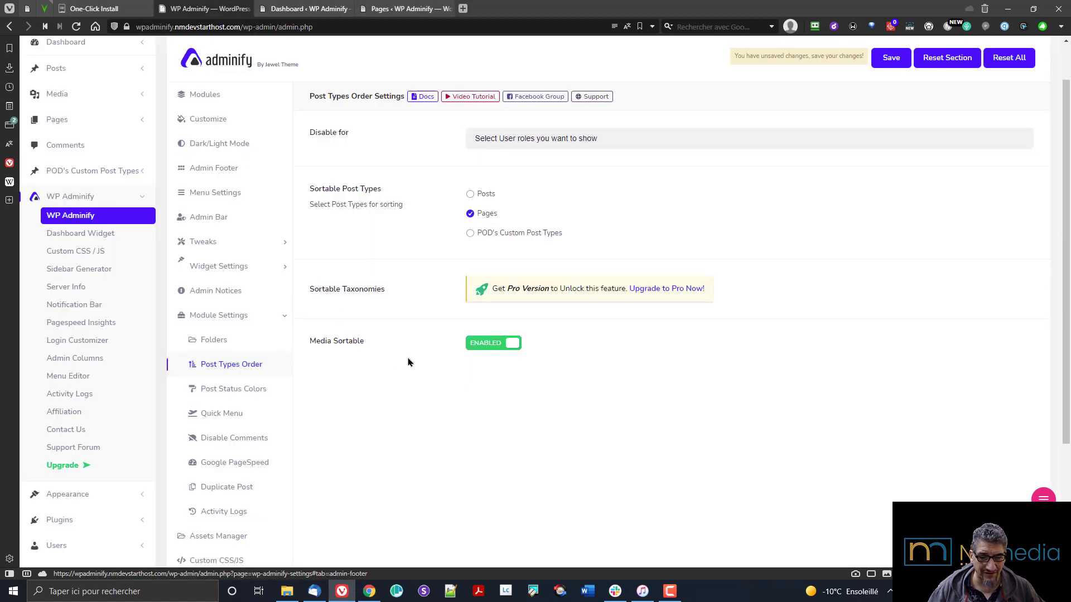
pyautogui.click(484, 197)
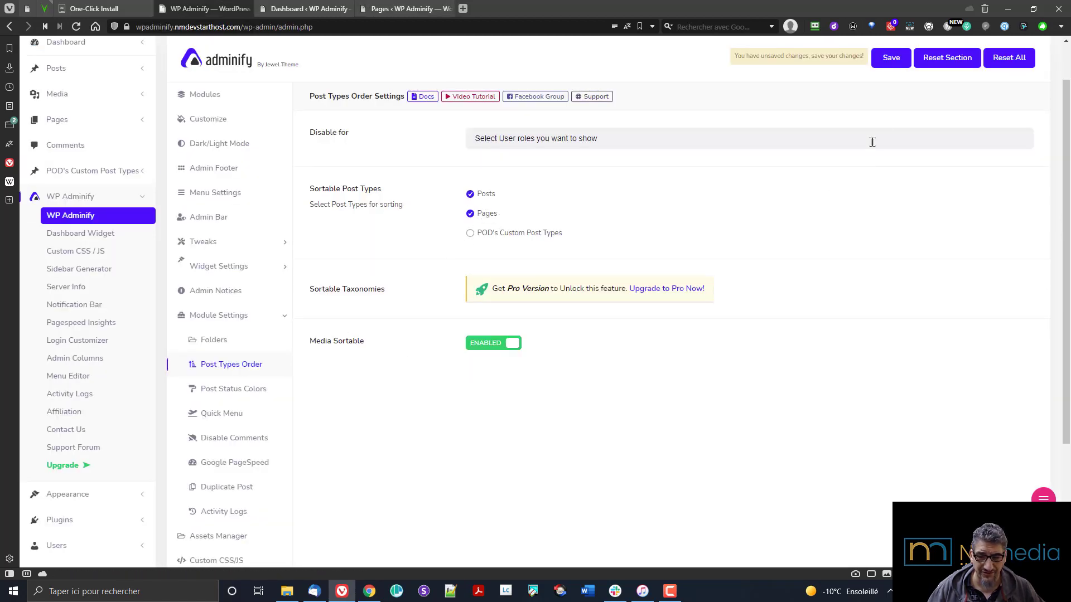
pyautogui.click(892, 60)
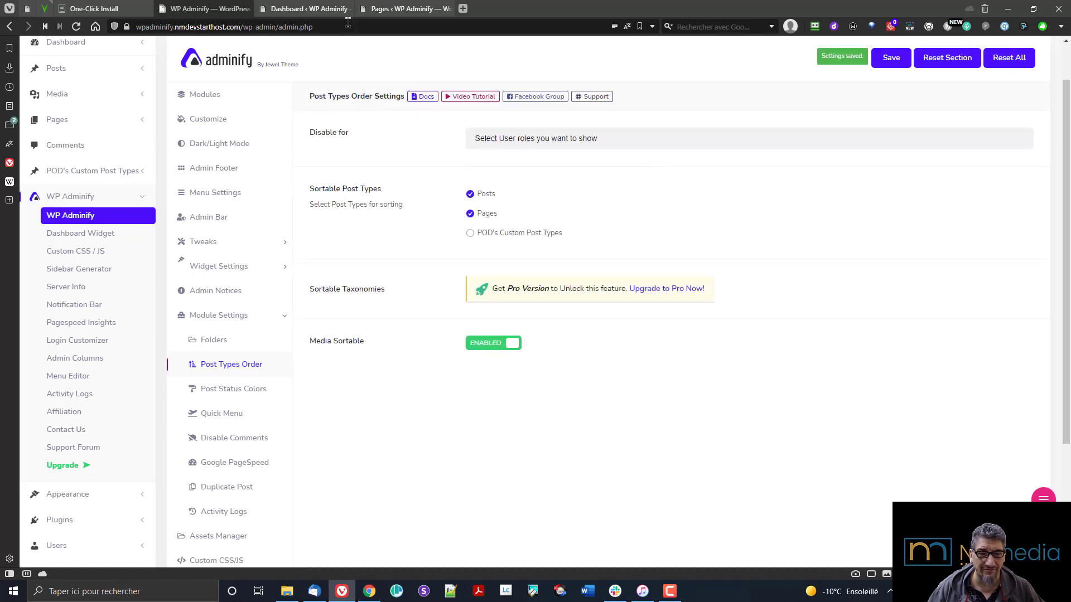
# Reload the Pages list and reorder it so that Privacy Policy sits below Sample Page
pyautogui.click(393, 9)
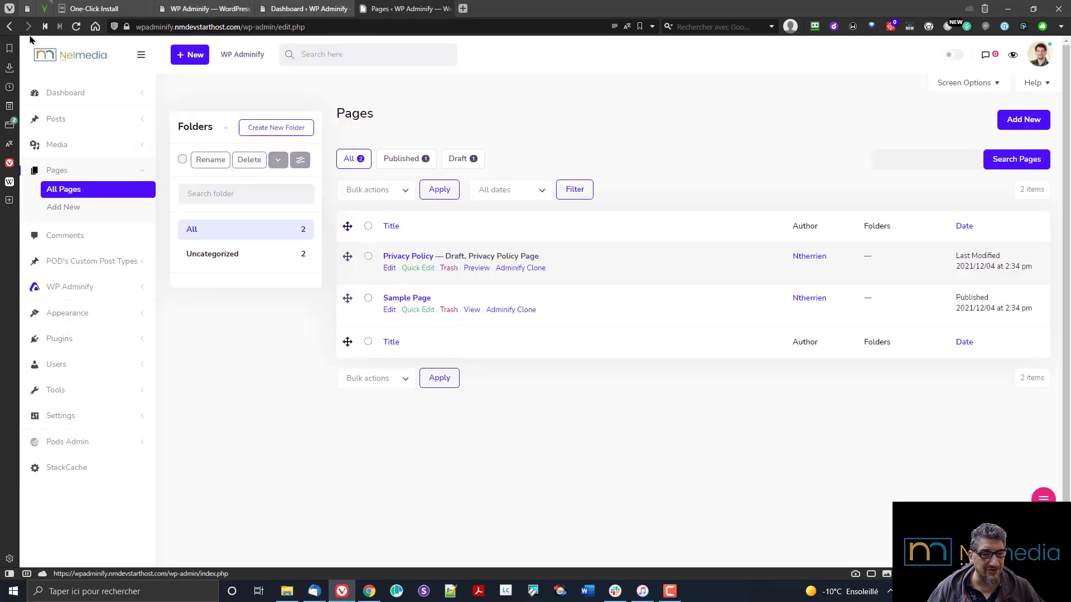
pyautogui.click(77, 26)
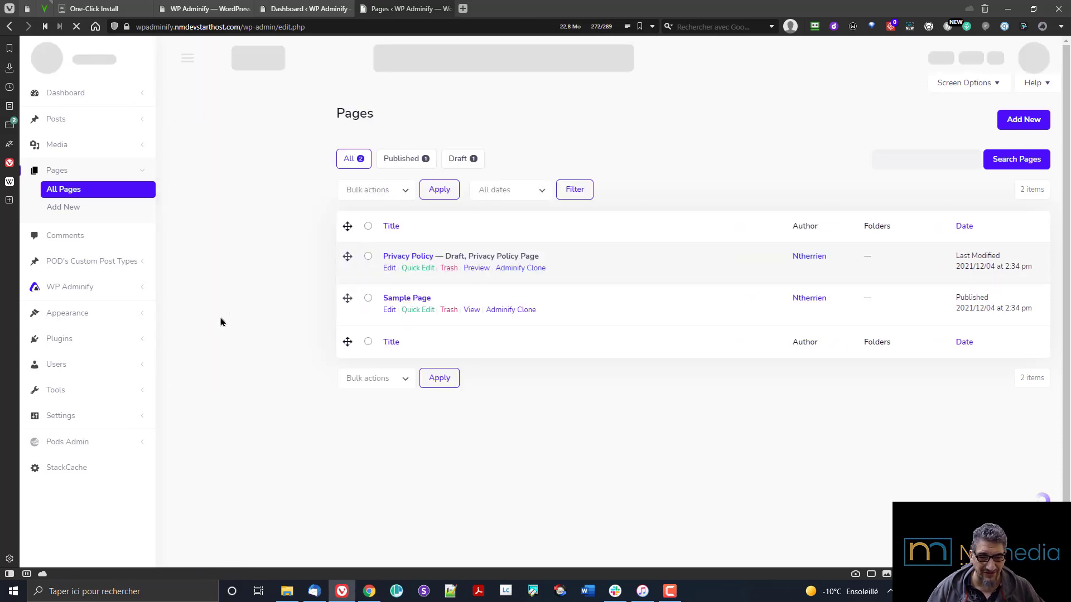
pyautogui.moveTo(347, 257); pyautogui.dragTo(445, 268)
pyautogui.moveTo(511, 249); pyautogui.dragTo(531, 291)
pyautogui.moveTo(588, 260); pyautogui.dragTo(622, 314)
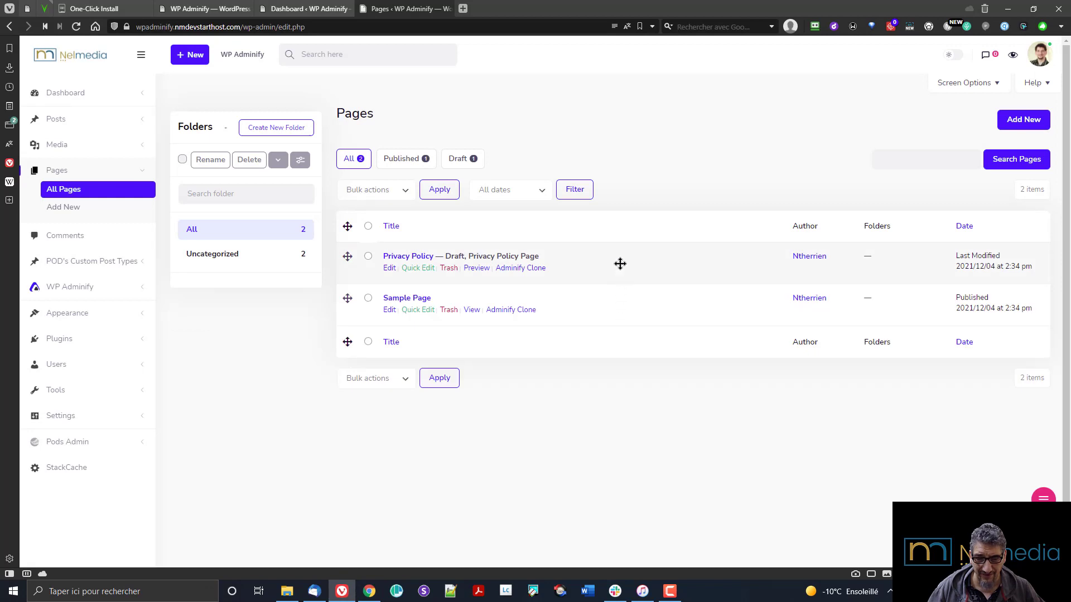
pyautogui.moveTo(621, 264); pyautogui.dragTo(623, 303)
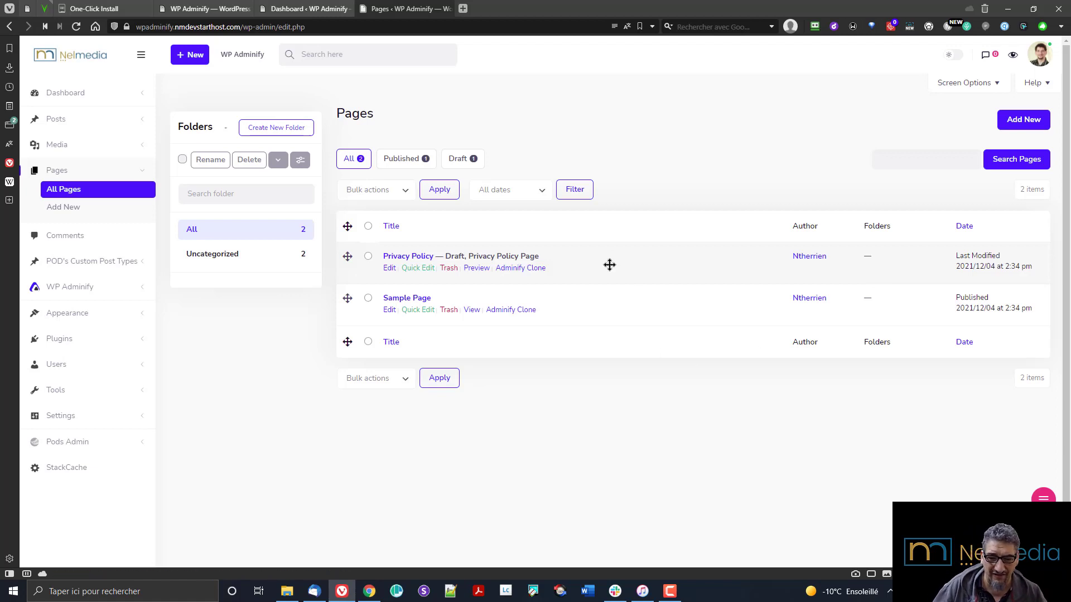
pyautogui.moveTo(609, 263); pyautogui.dragTo(608, 309)
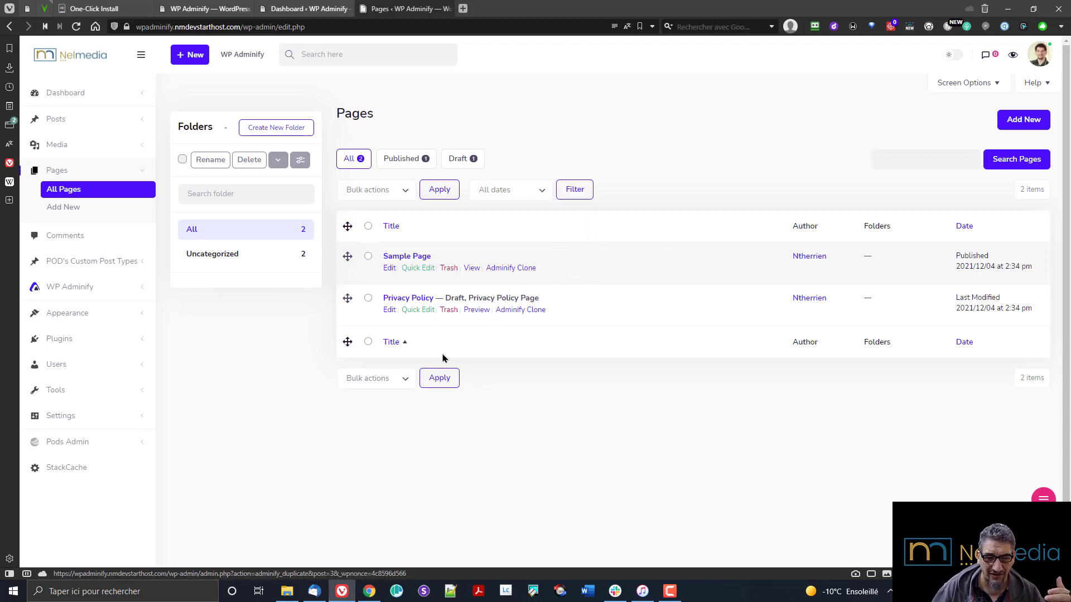
# Check the Media Sortable option in the Post Types Order settings, and open the Media Library in the Pages browser tab
pyautogui.click(182, 11)
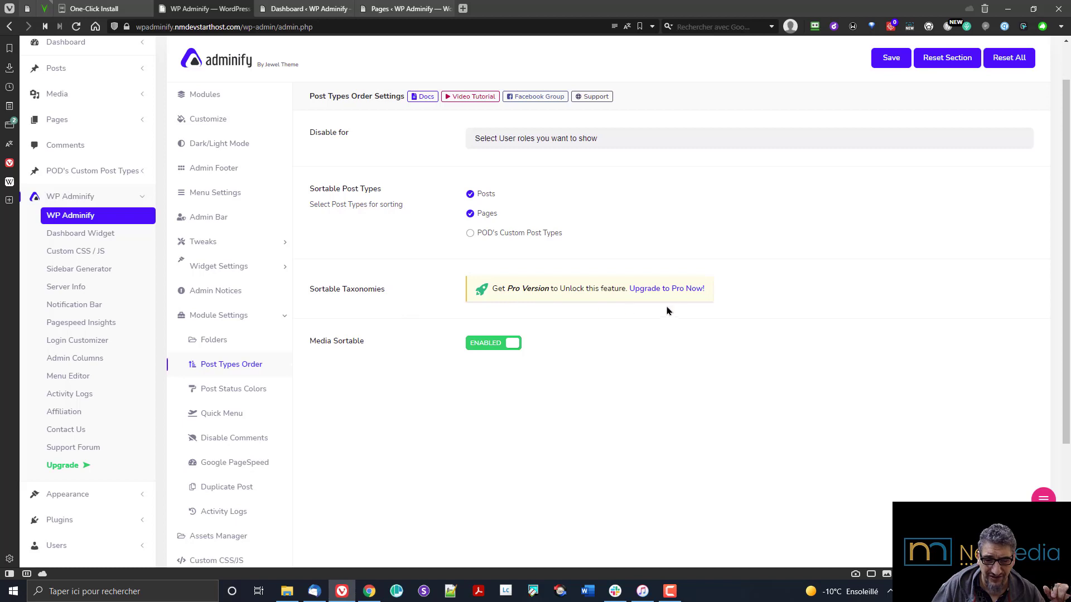
pyautogui.scroll(-2, 383, 358)
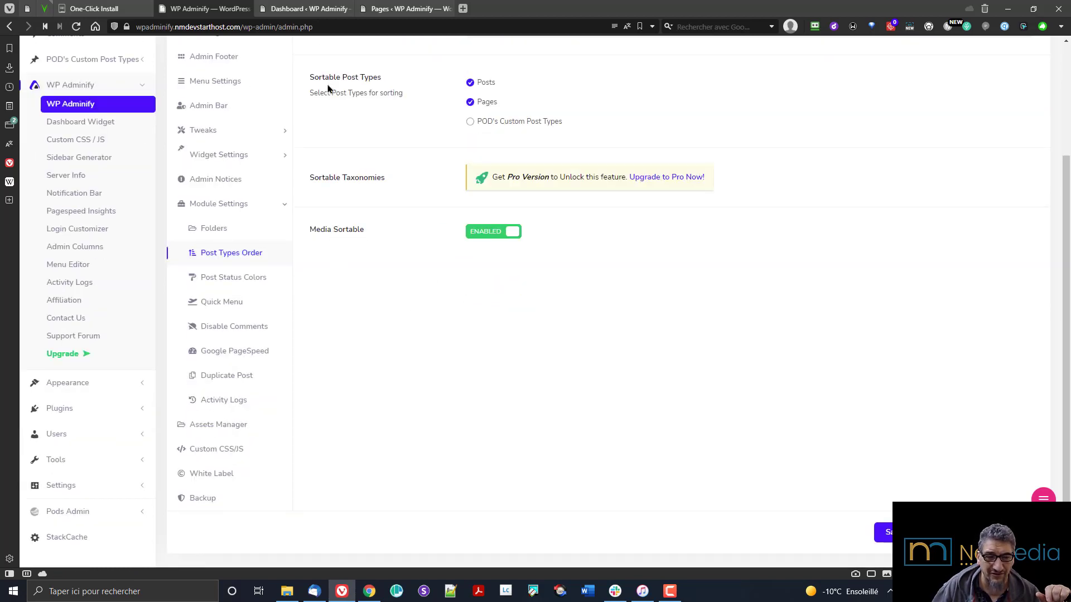
pyautogui.click(385, 8)
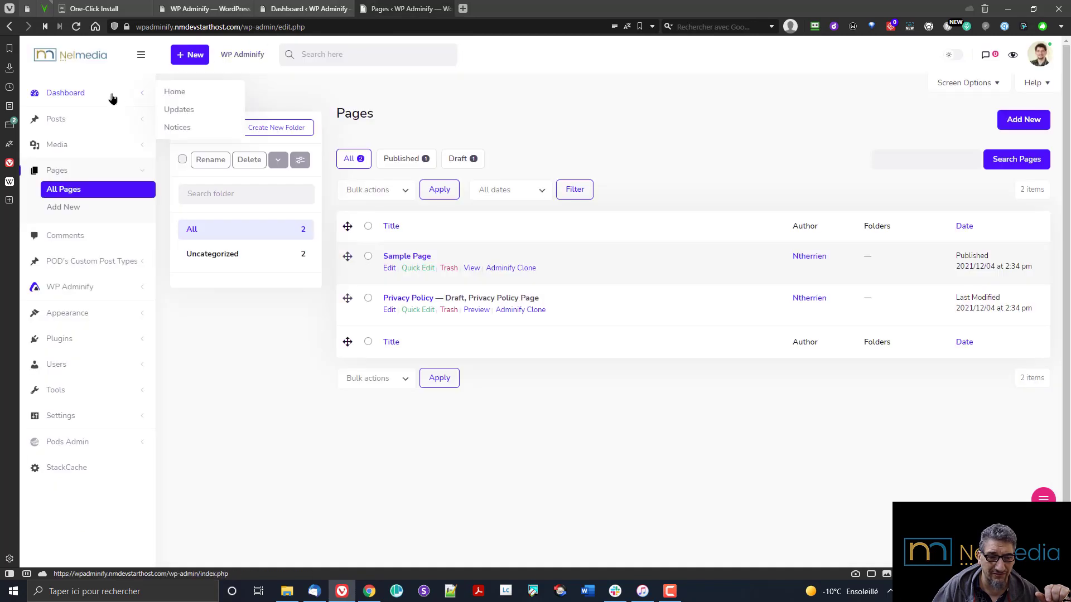
pyautogui.click(78, 147)
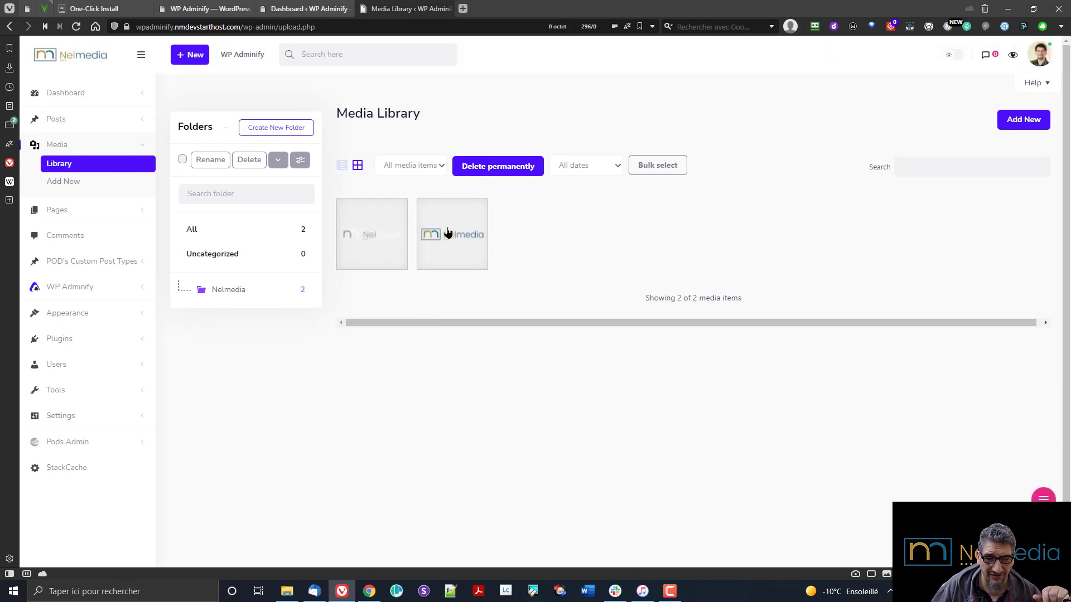
# Show the contents of the Nelmedia folder in the media library
pyautogui.moveTo(392, 222); pyautogui.dragTo(327, 220)
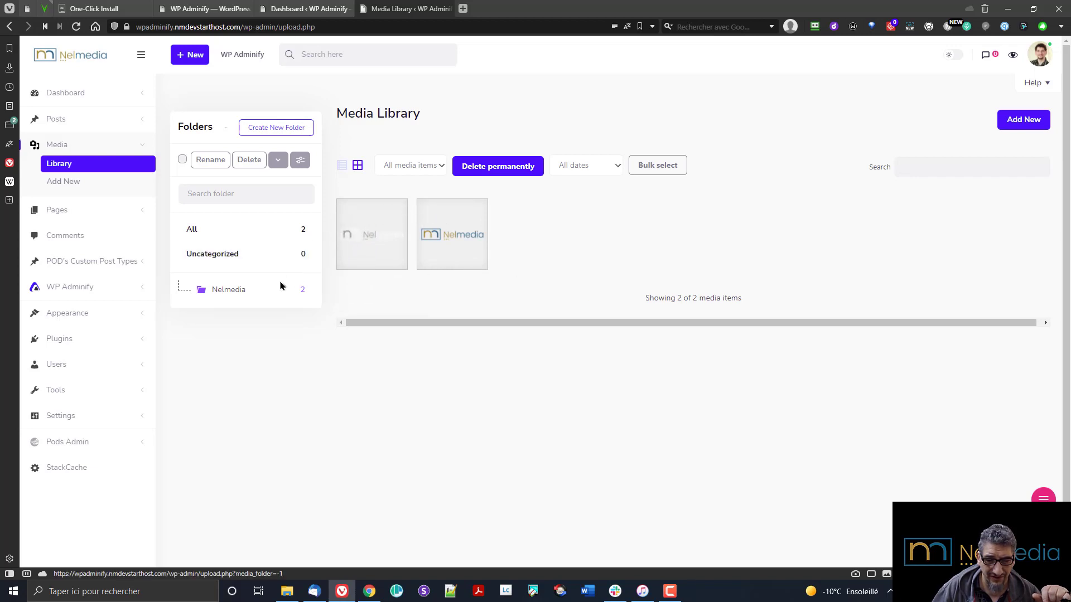
pyautogui.click(235, 290)
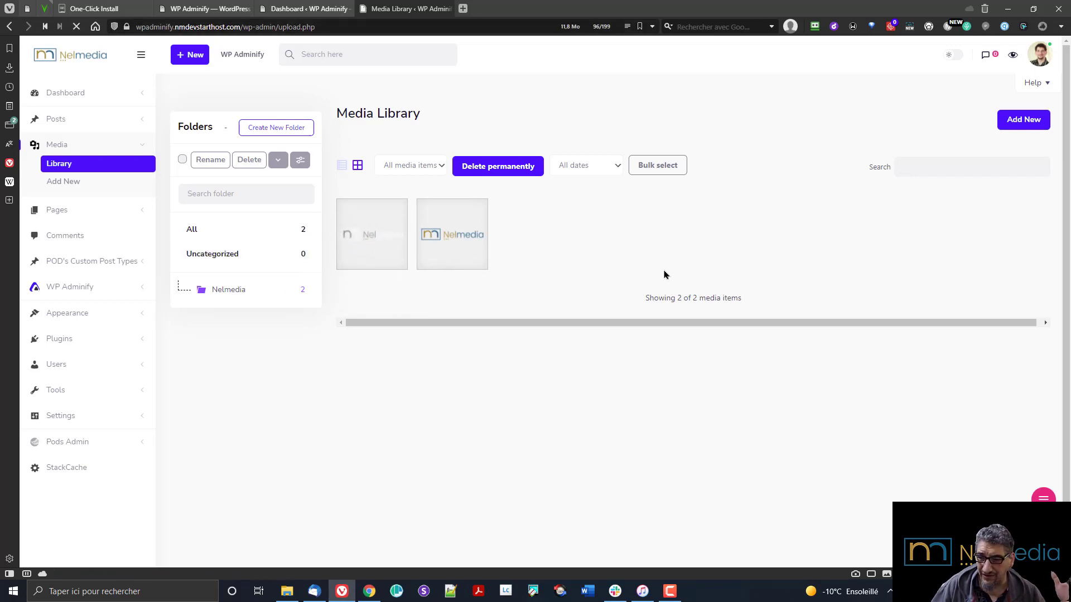
pyautogui.click(441, 162)
pyautogui.click(442, 161)
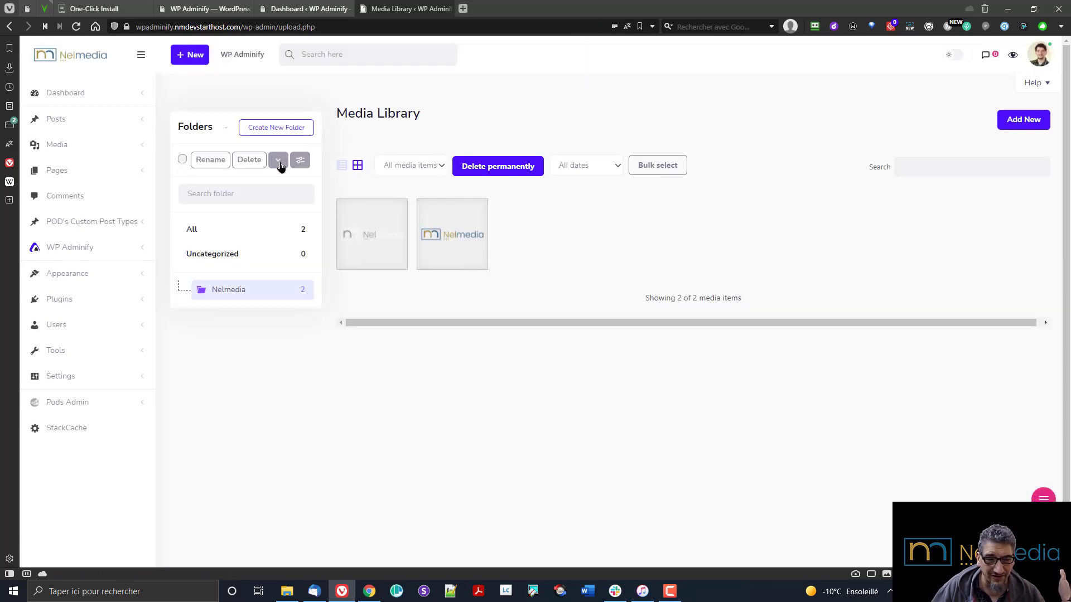
# Switch the media library to list view and reorder the files so that "Logo Nelmedia – H@0,1x" comes first
pyautogui.click(340, 166)
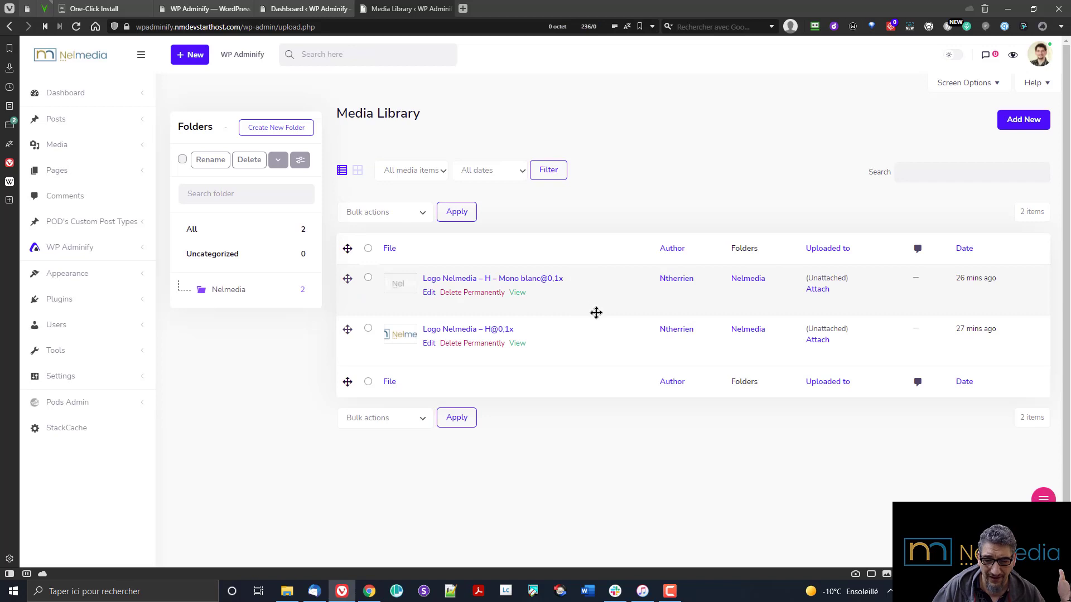
pyautogui.moveTo(596, 313); pyautogui.dragTo(593, 265)
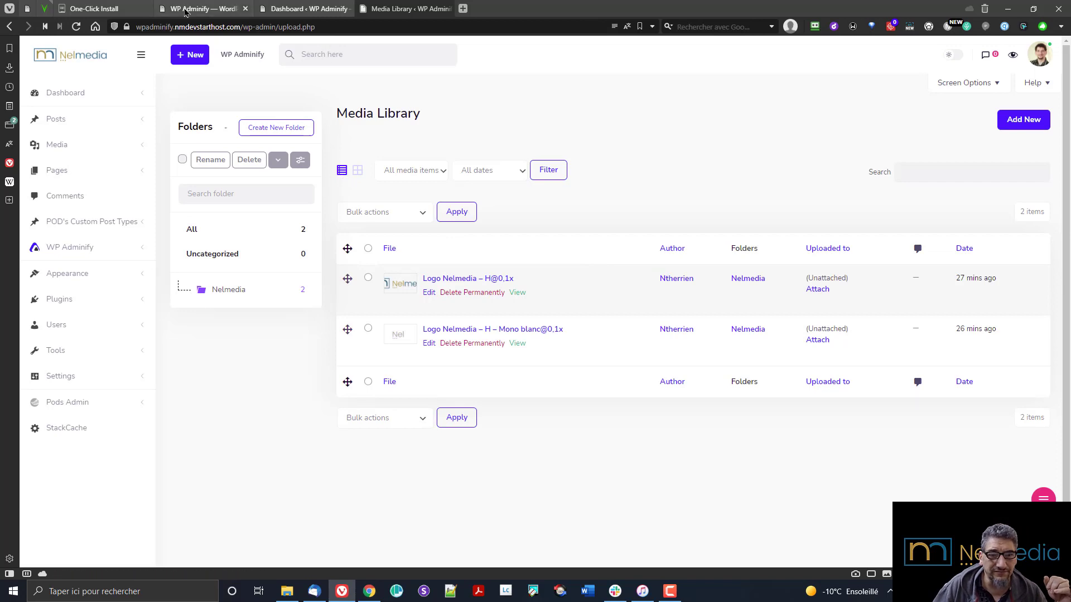
# Return to the WP Adminify settings and review the Post Status Colors options, including the custom columns
pyautogui.click(209, 9)
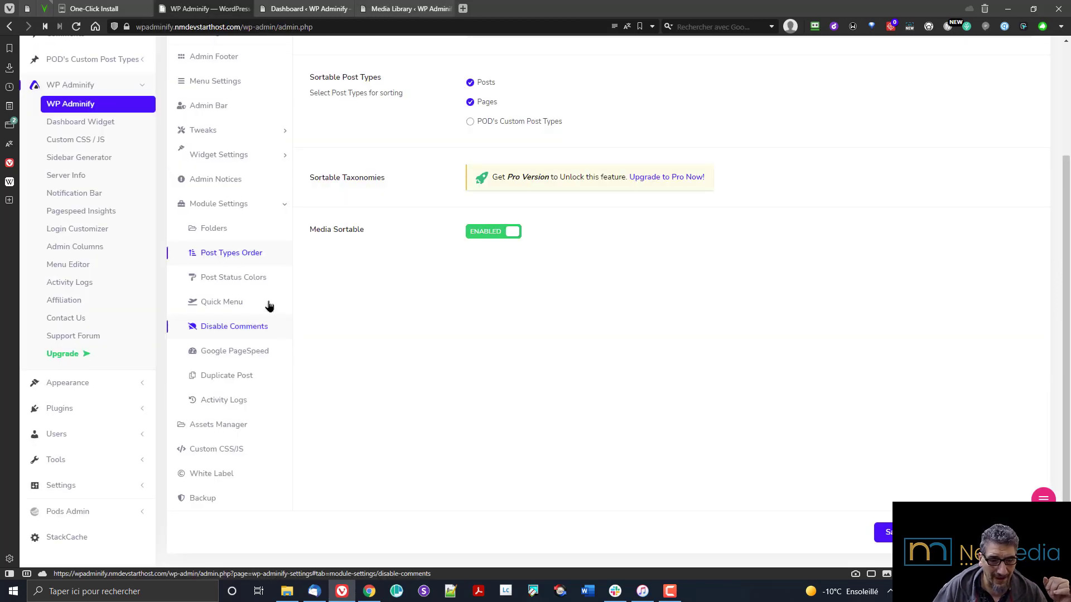
pyautogui.click(250, 278)
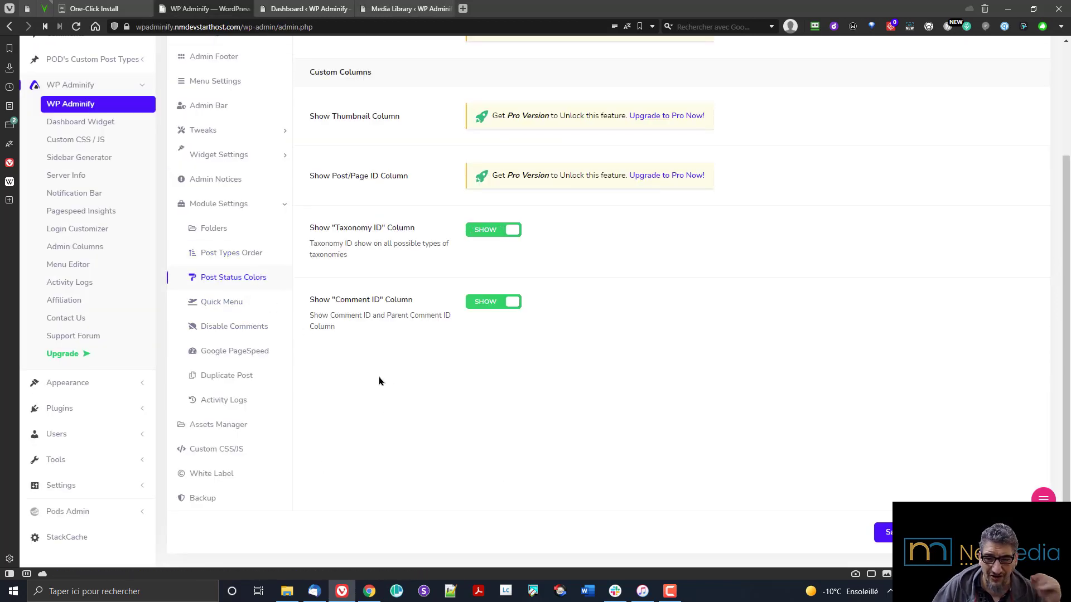
pyautogui.scroll(-1, 390, 346)
pyautogui.scroll(5, 424, 285)
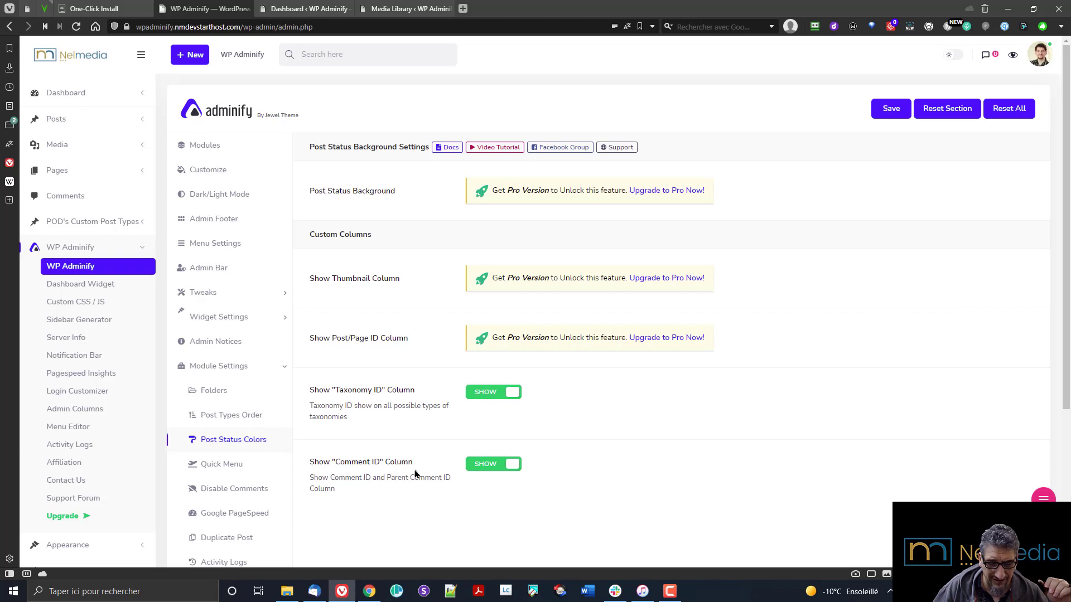
pyautogui.scroll(-3, 434, 437)
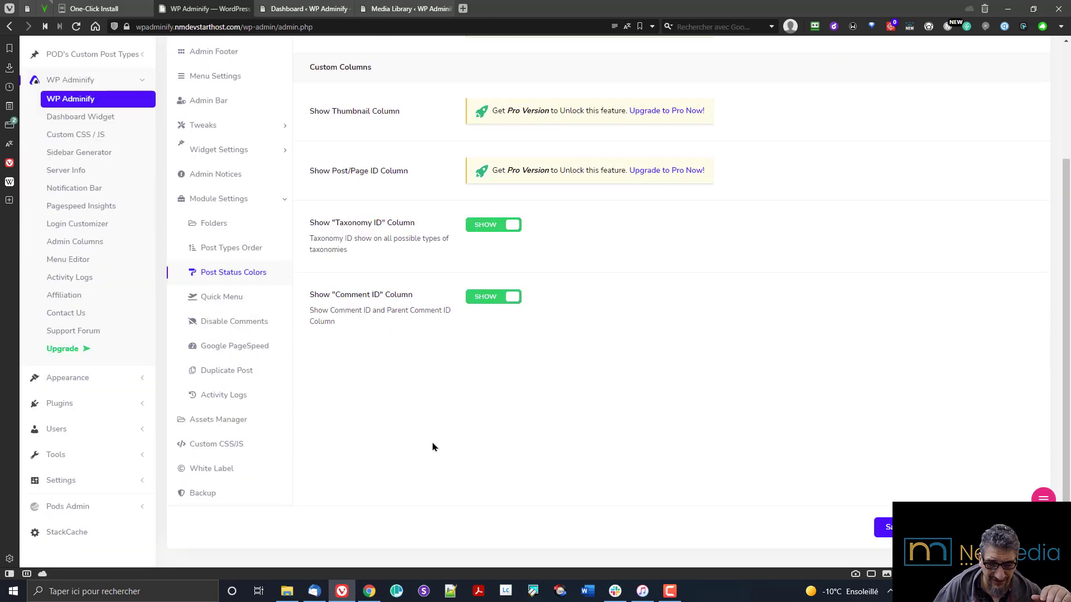
# Try to add an entry in the Quick Menu module settings and inspect the details of the New Page entry
pyautogui.click(255, 296)
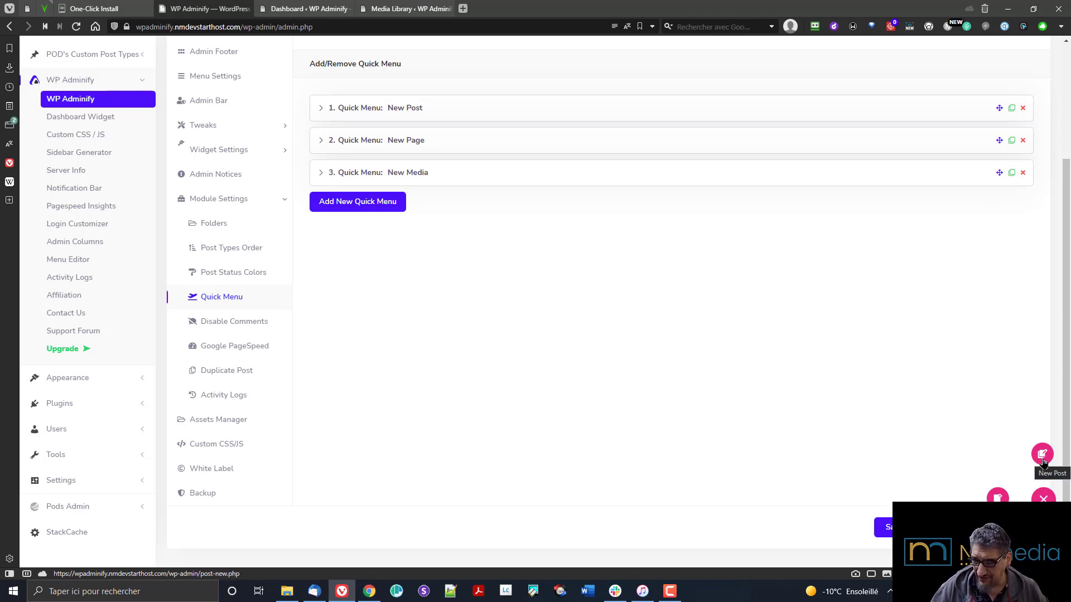
pyautogui.click(337, 201)
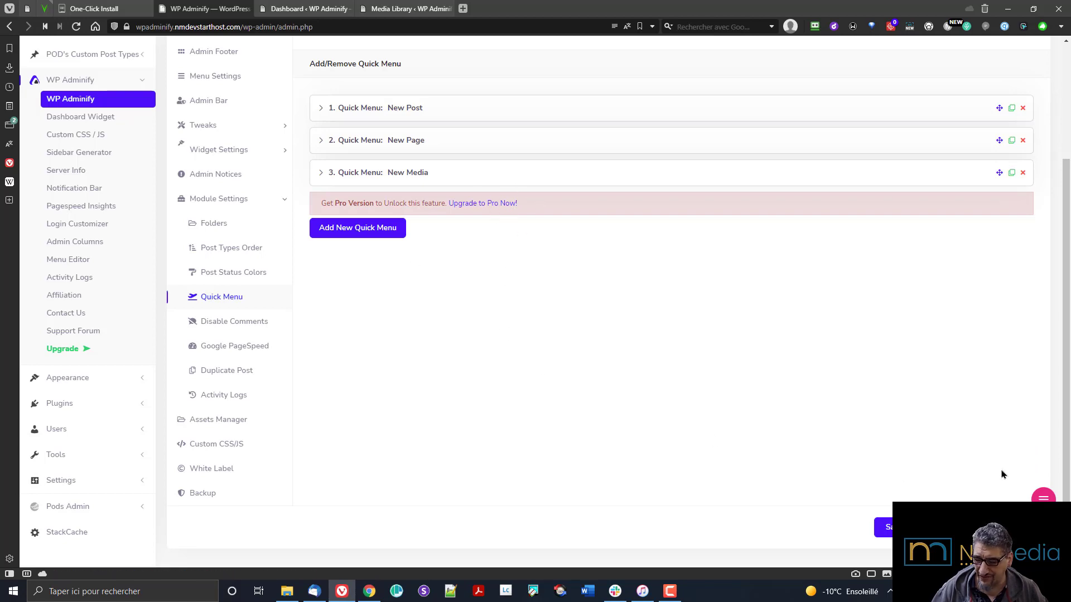
pyautogui.moveTo(1044, 498)
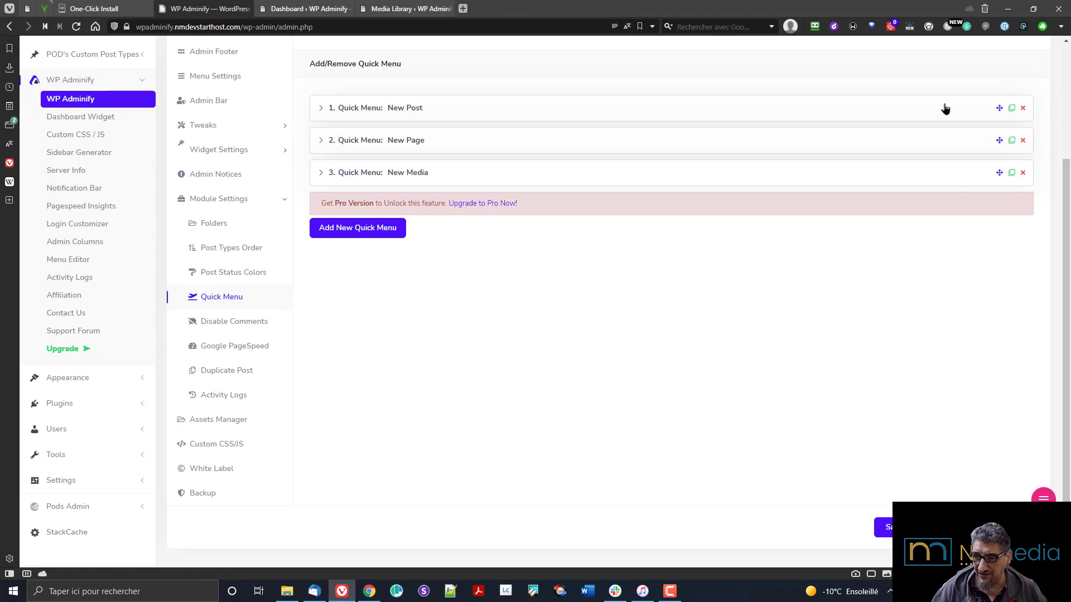
pyautogui.click(924, 147)
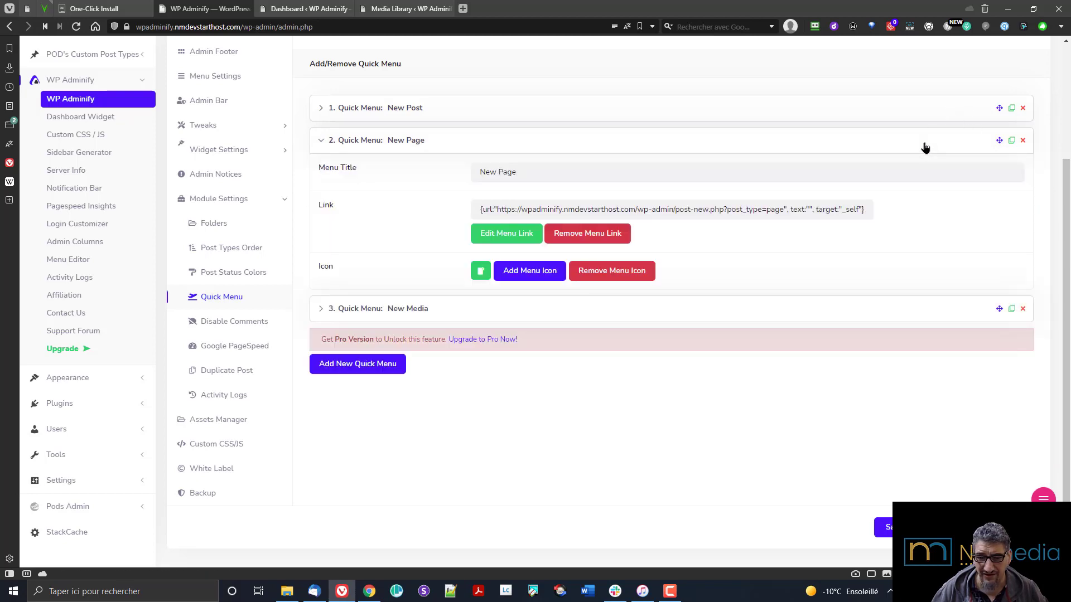
pyautogui.click(925, 146)
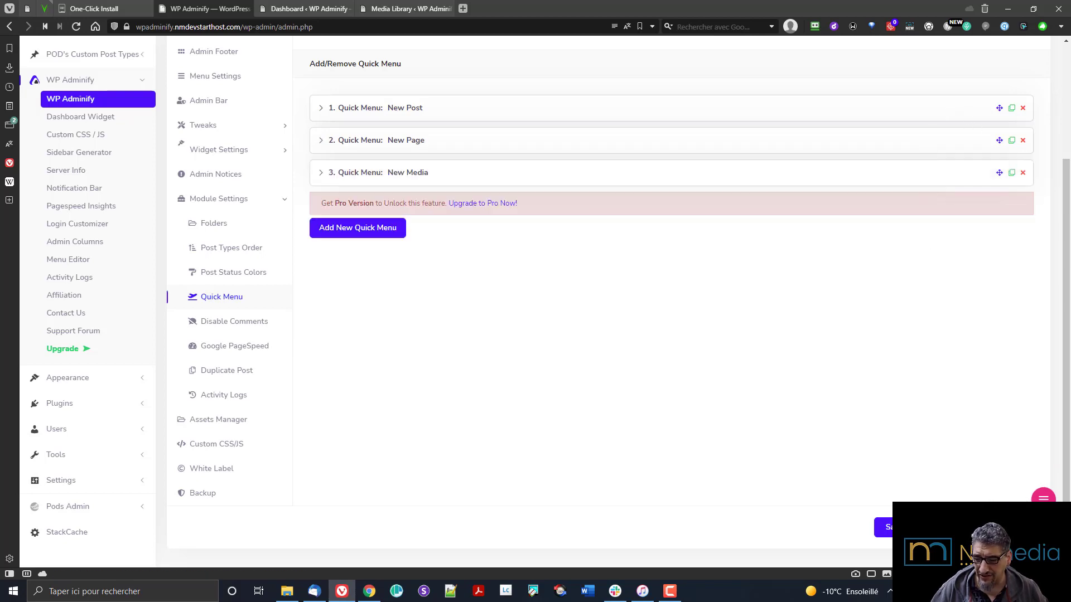
pyautogui.moveTo(1042, 497)
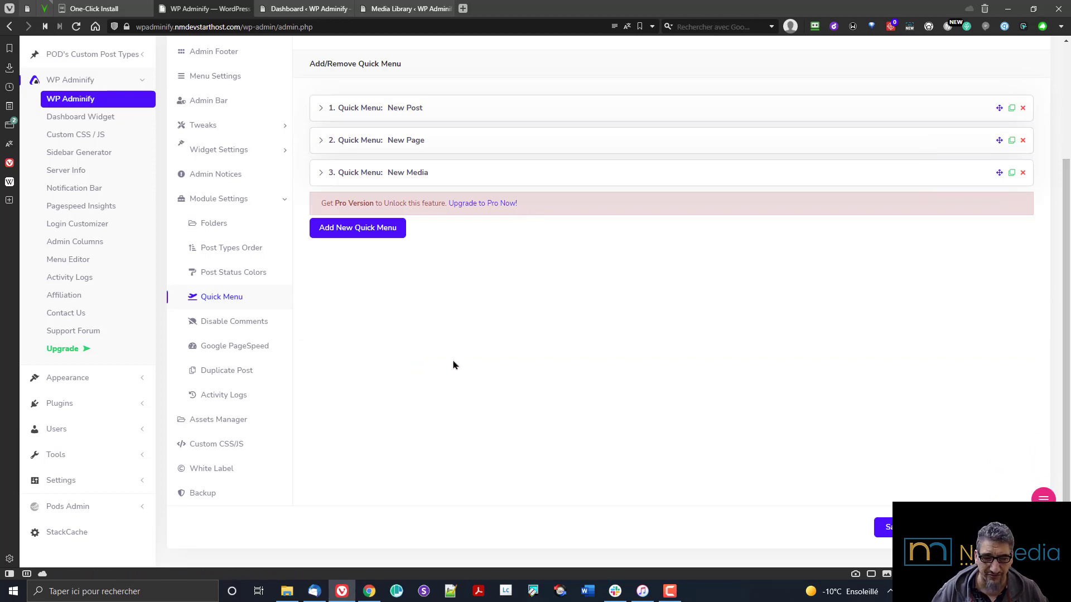
# In the Disable Comments module settings, also disable comments for Posts
pyautogui.click(240, 325)
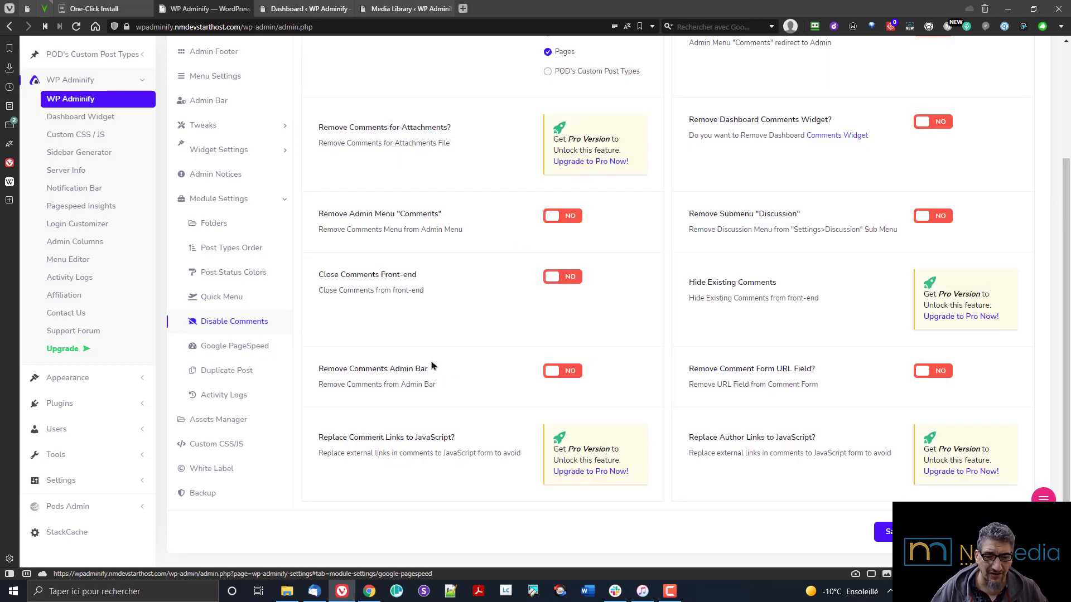
pyautogui.scroll(3, 452, 345)
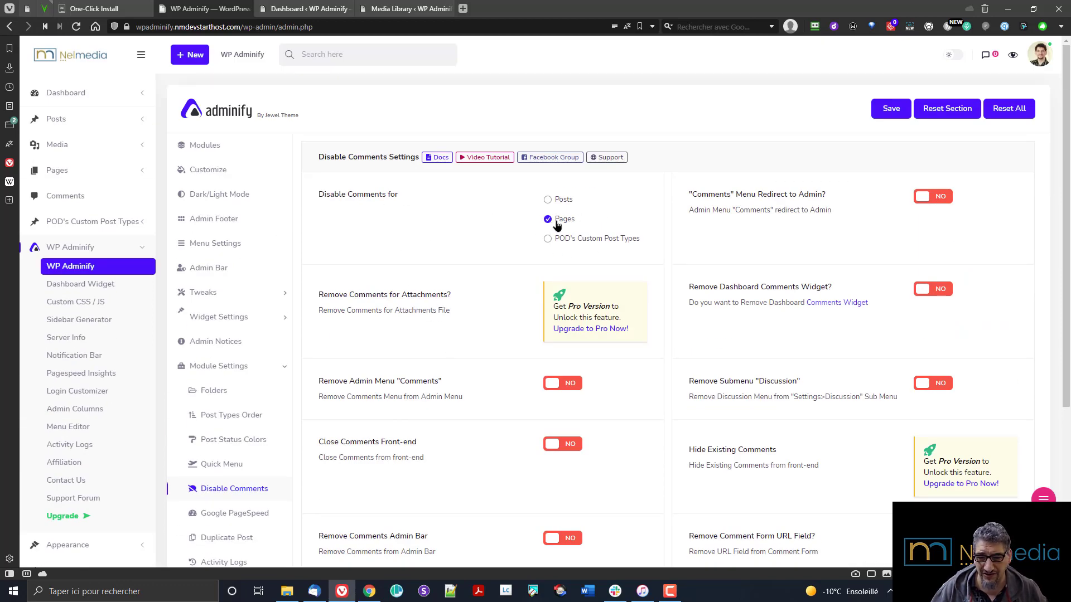
pyautogui.click(549, 200)
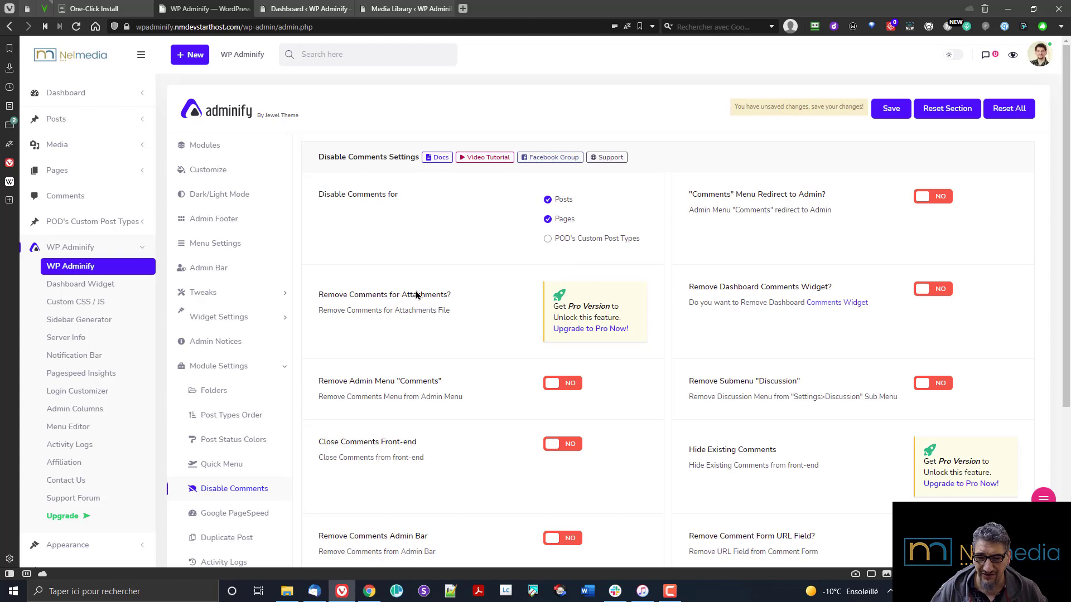
pyautogui.click(559, 239)
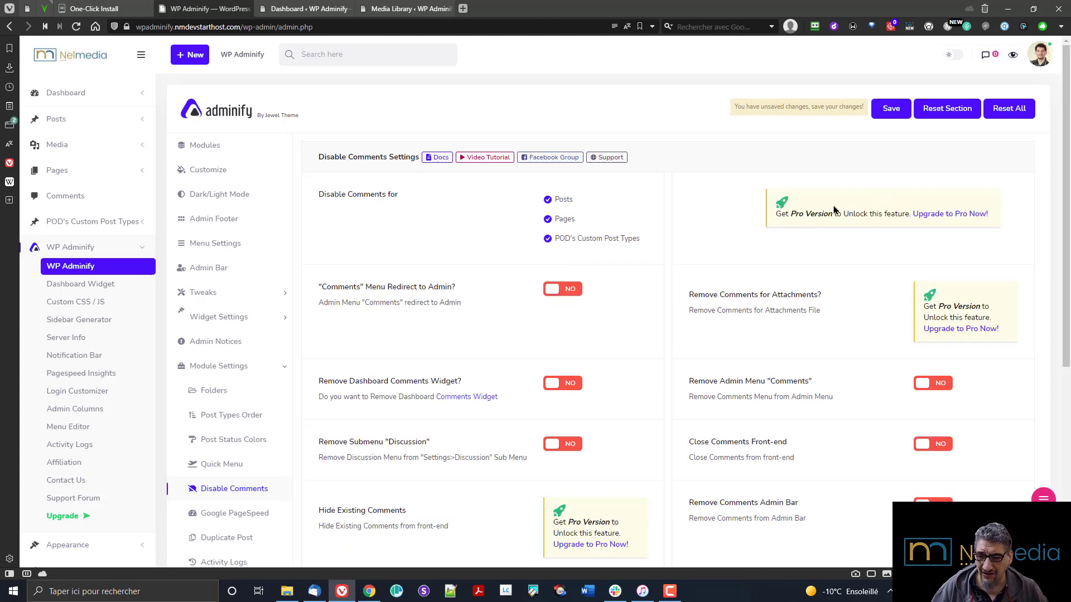
pyautogui.click(617, 237)
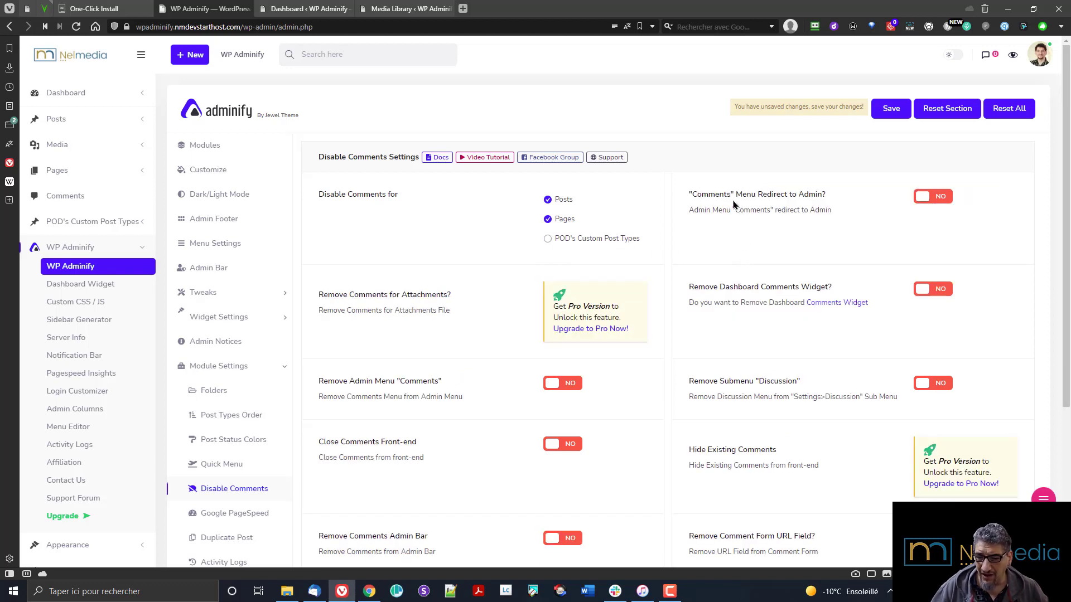
pyautogui.click(928, 199)
pyautogui.click(924, 203)
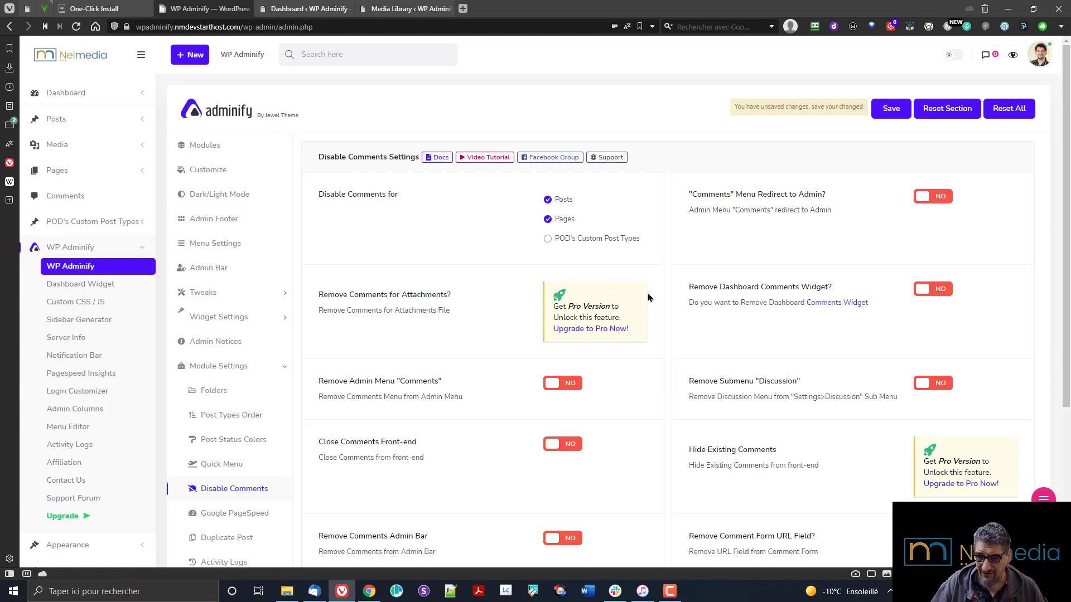
# Enable removal of the dashboard comments widget, the "Comments" admin menu and the "Discussion" submenu
pyautogui.moveTo(104, 229)
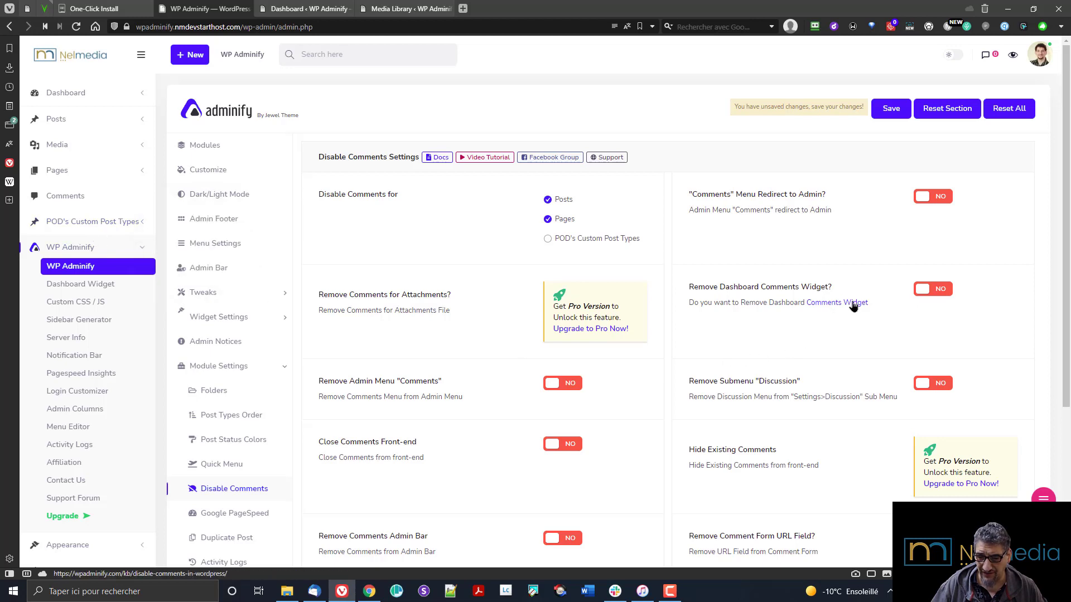
pyautogui.click(942, 291)
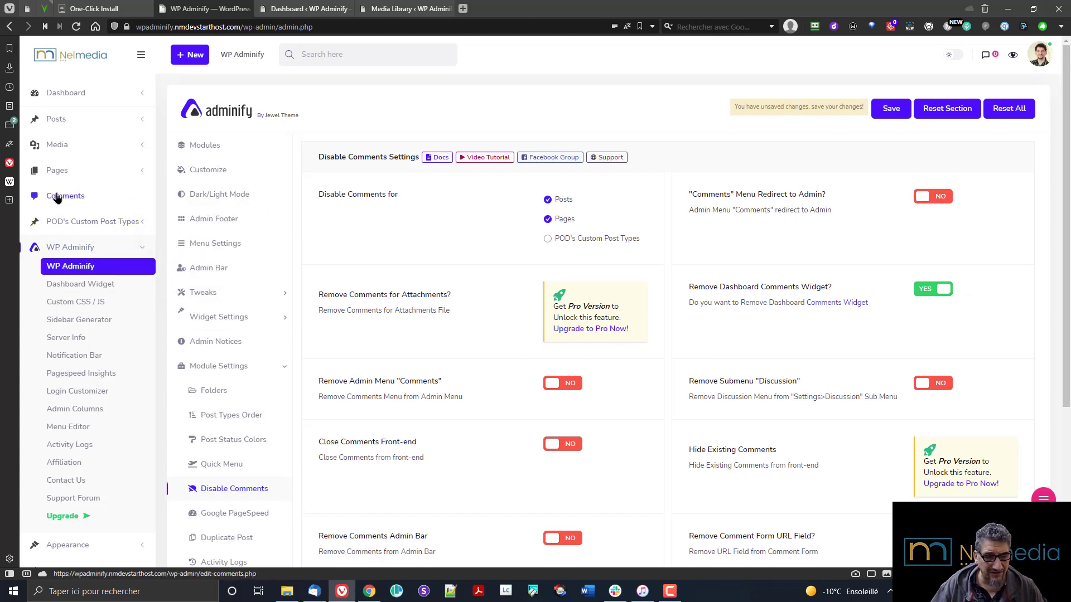
pyautogui.click(564, 384)
pyautogui.scroll(-2, 569, 390)
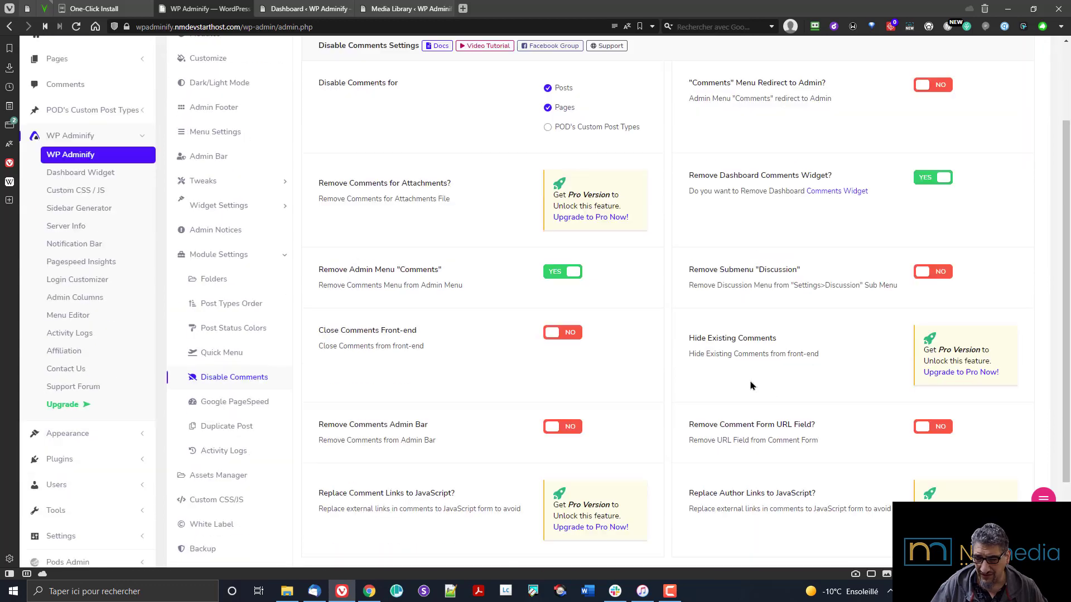
pyautogui.click(932, 273)
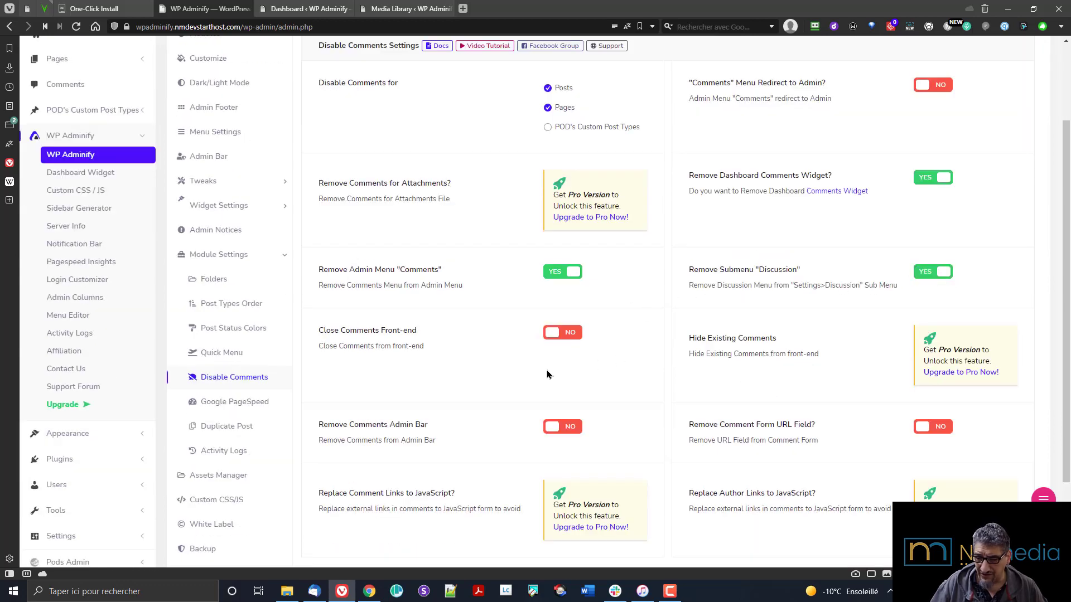
# Enable closing front-end comments, removing comments from the admin bar and removing the comment form URL field, and save the settings
pyautogui.click(578, 334)
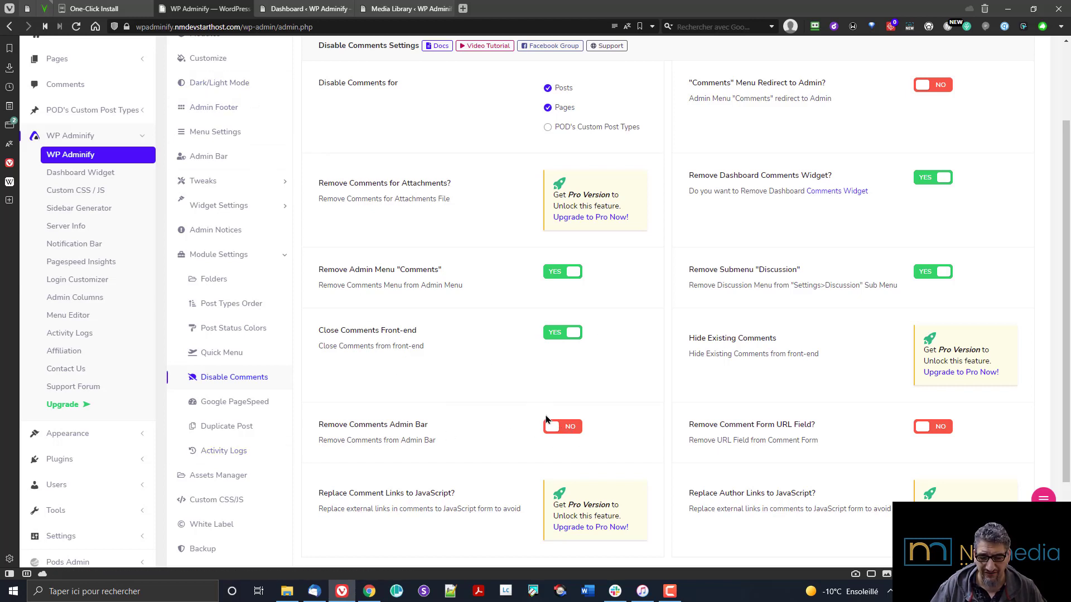
pyautogui.click(565, 428)
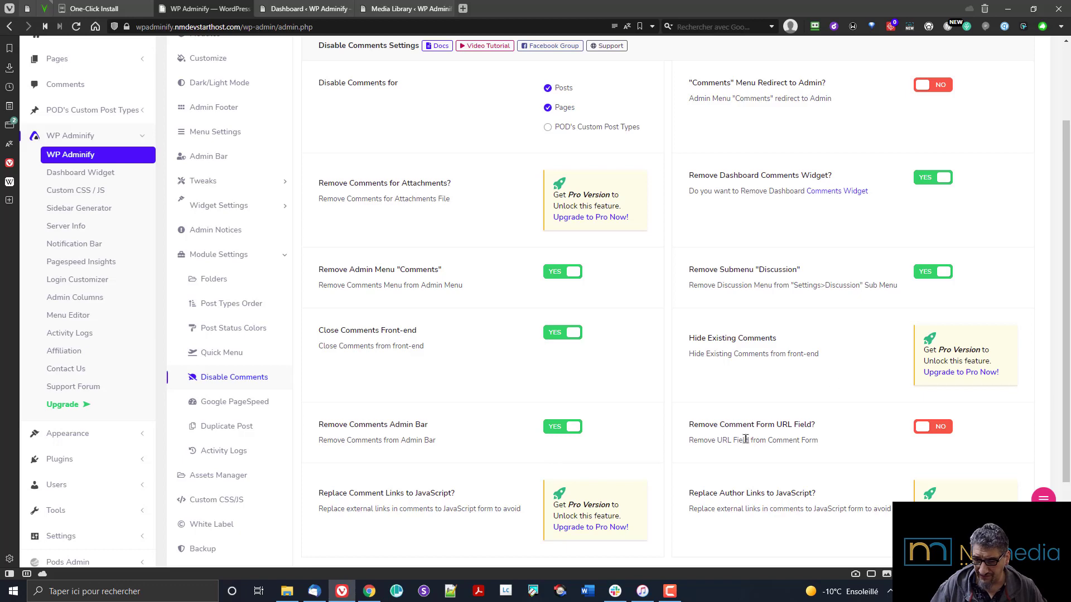
pyautogui.click(932, 428)
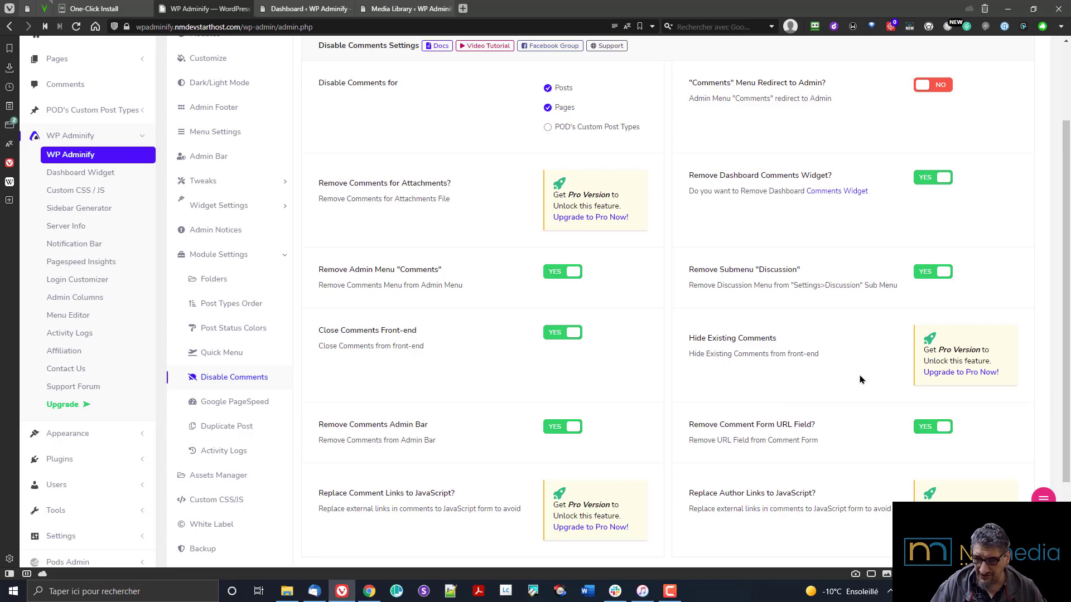
pyautogui.scroll(-3, 861, 379)
pyautogui.click(893, 477)
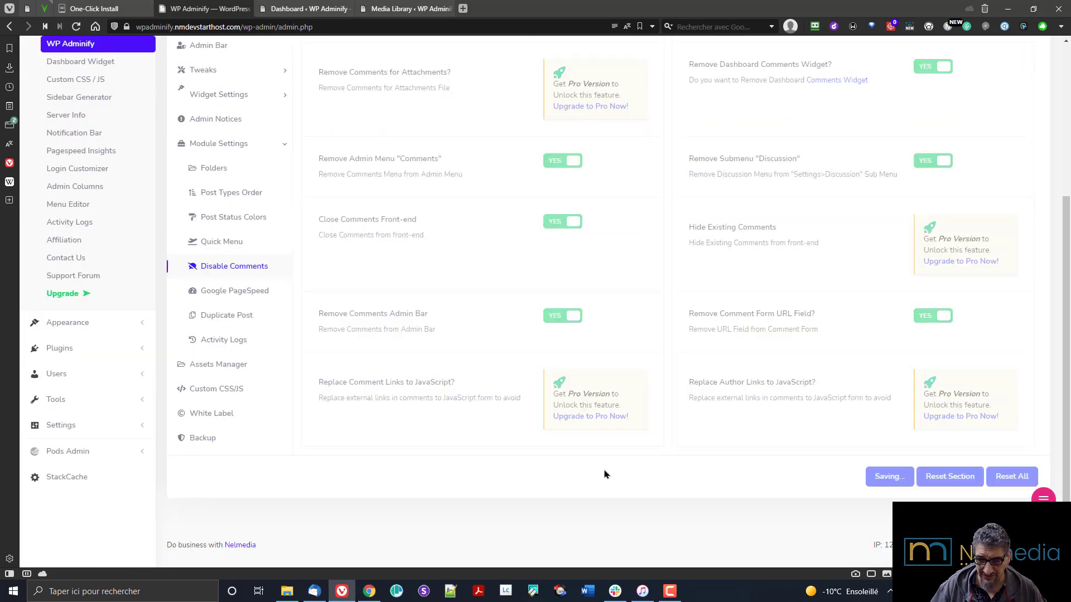
# Review the Google PageSpeed module settings
pyautogui.click(261, 291)
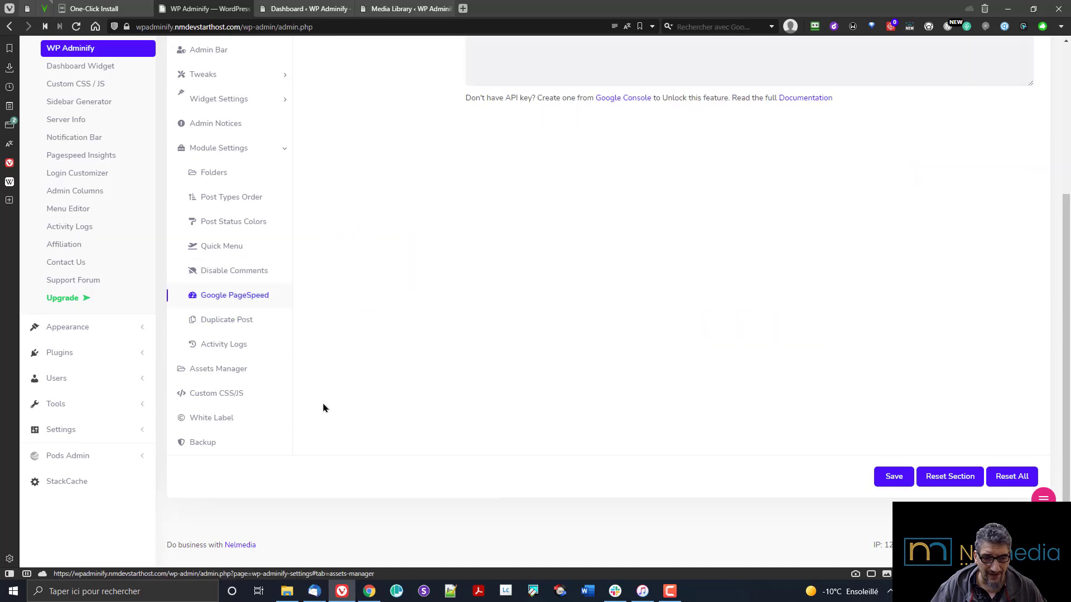
pyautogui.scroll(4, 555, 344)
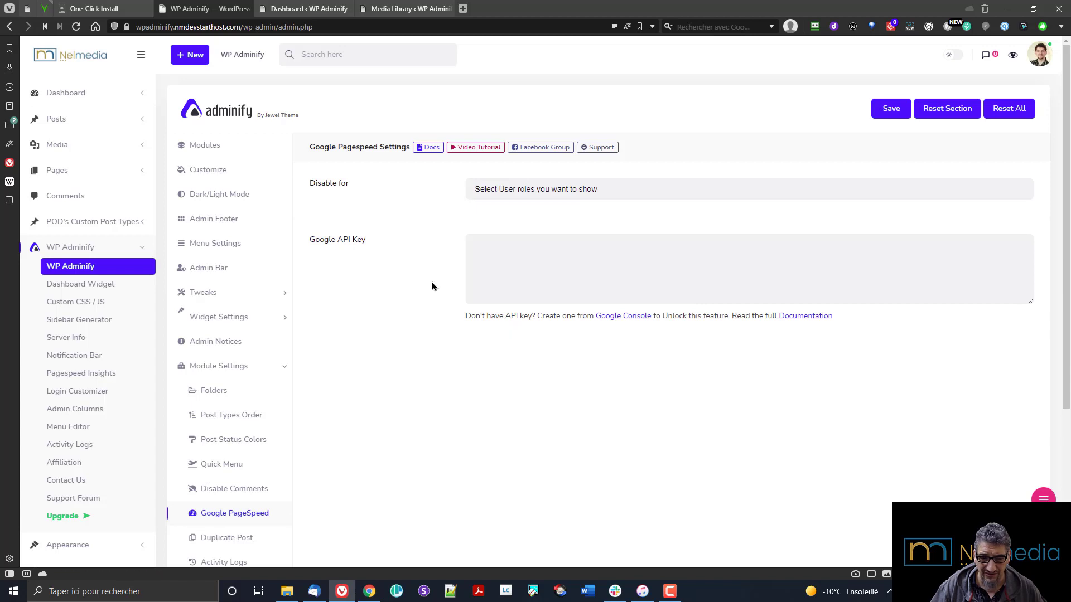
pyautogui.scroll(-4, 364, 349)
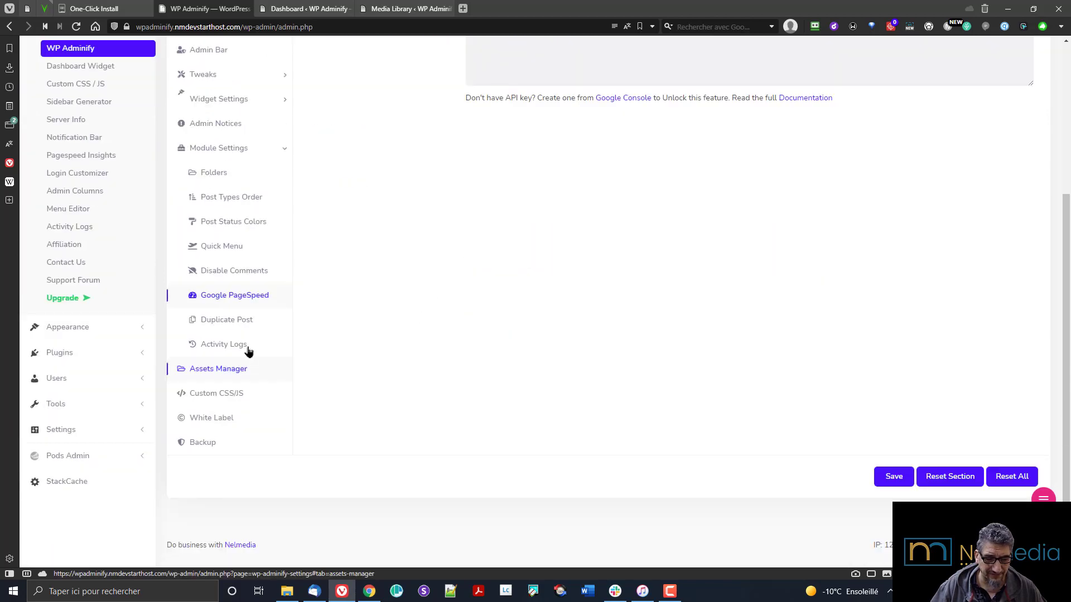
# In the Duplicate Post module settings, enable duplication for Posts as well
pyautogui.click(233, 327)
pyautogui.scroll(4, 499, 334)
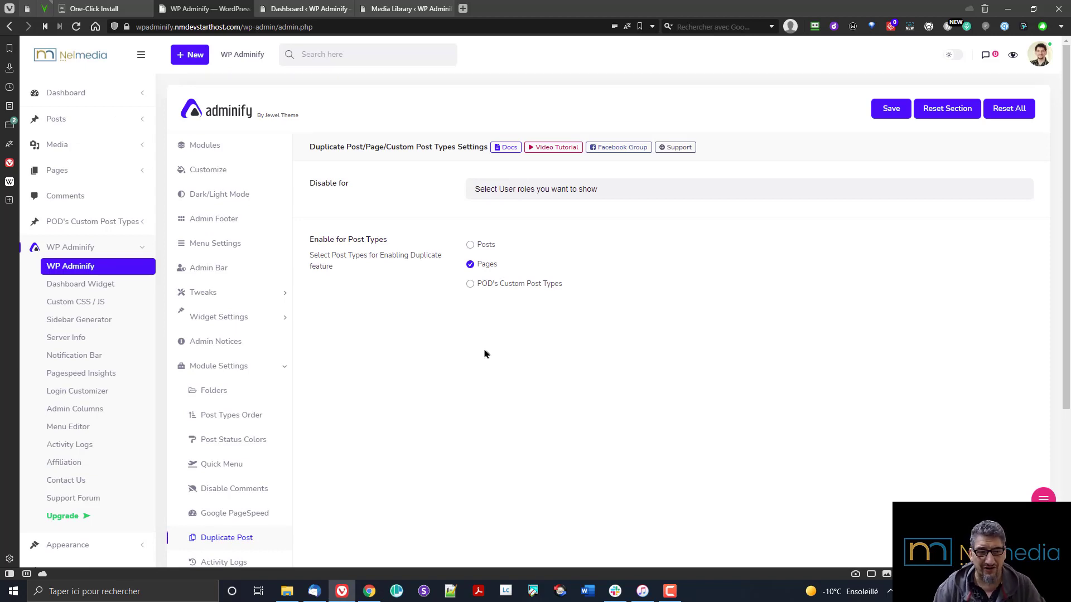
pyautogui.click(471, 244)
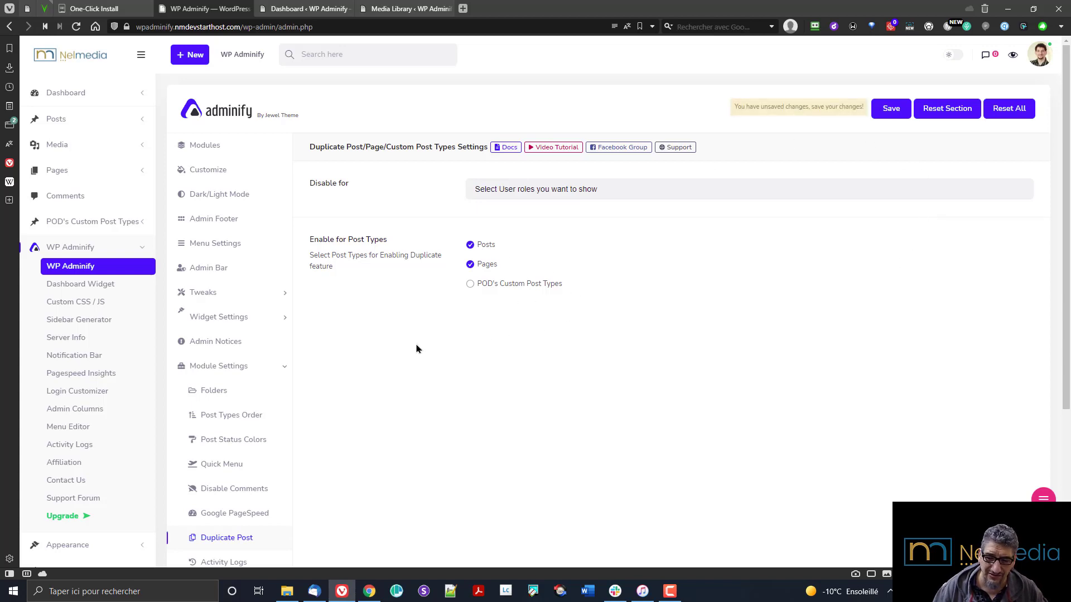
pyautogui.scroll(-1, 268, 497)
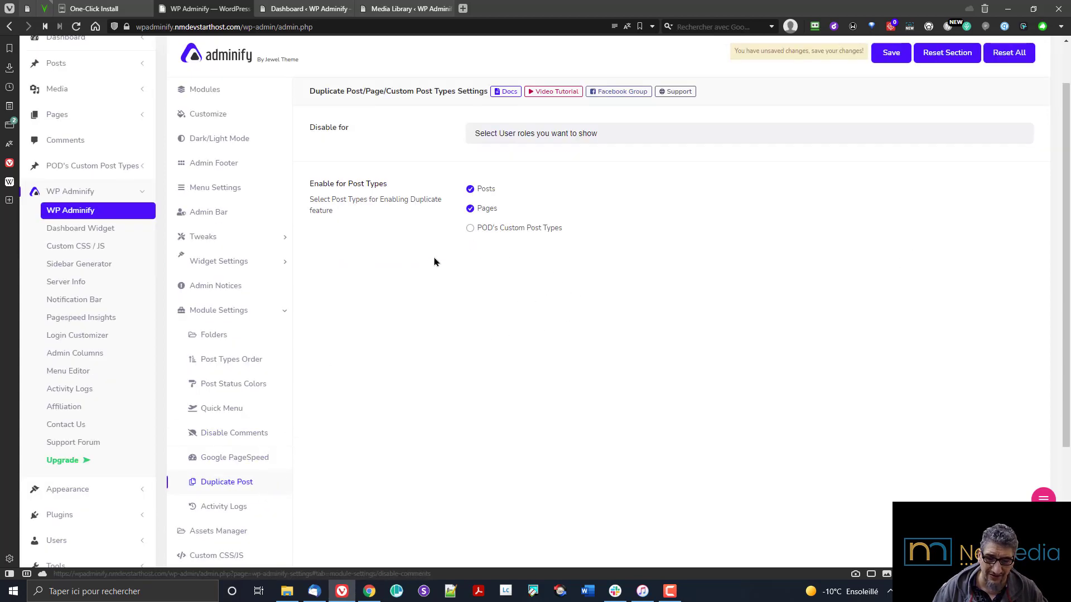
# Try enabling duplication for POD's Custom Post Types, clear that option again and save the Duplicate Post settings
pyautogui.click(472, 230)
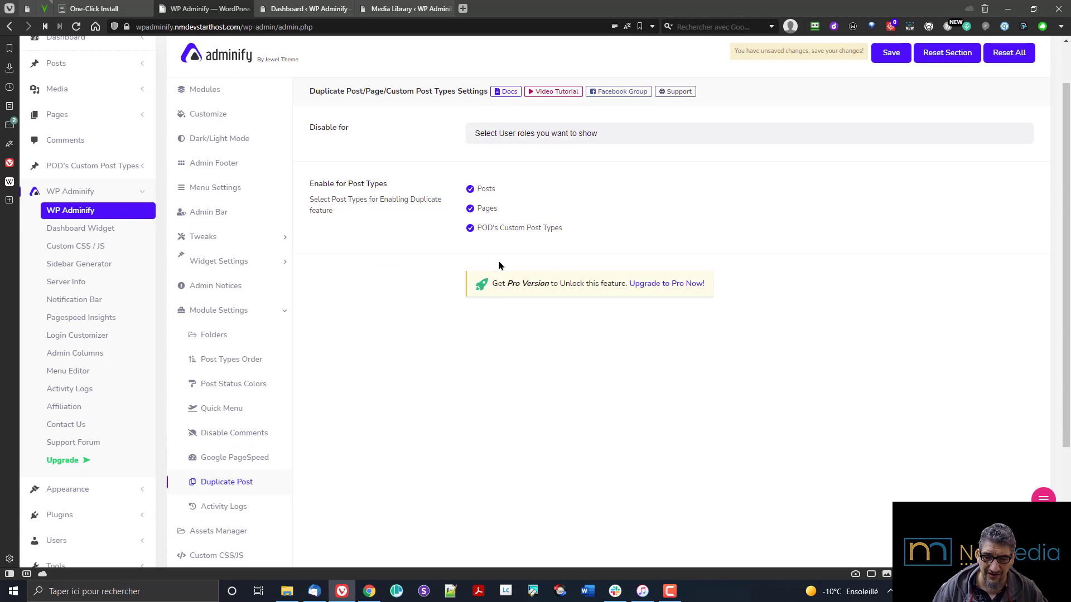
pyautogui.click(527, 232)
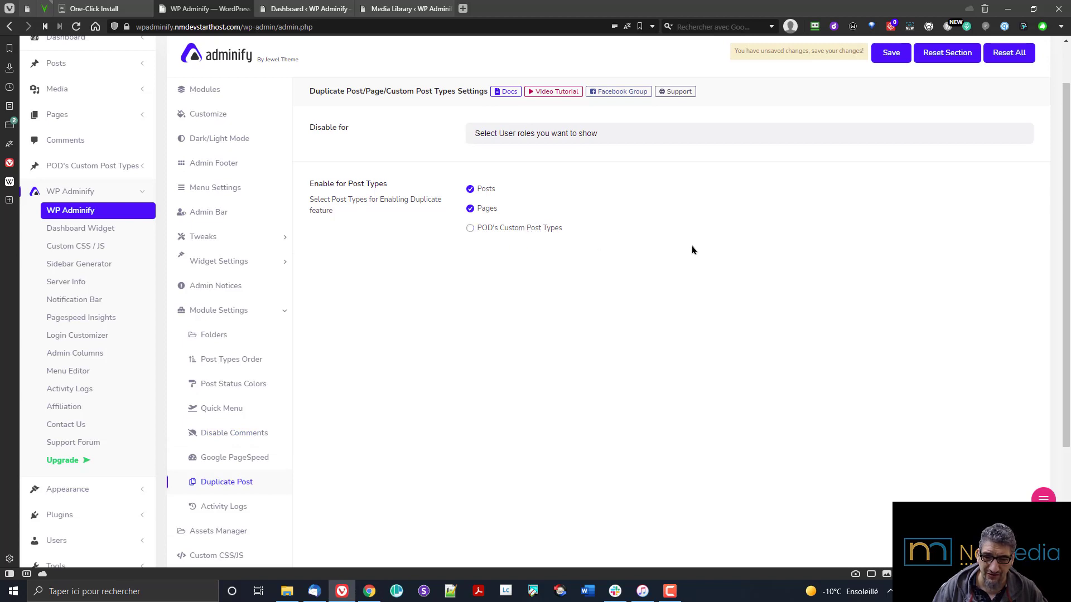
pyautogui.click(888, 58)
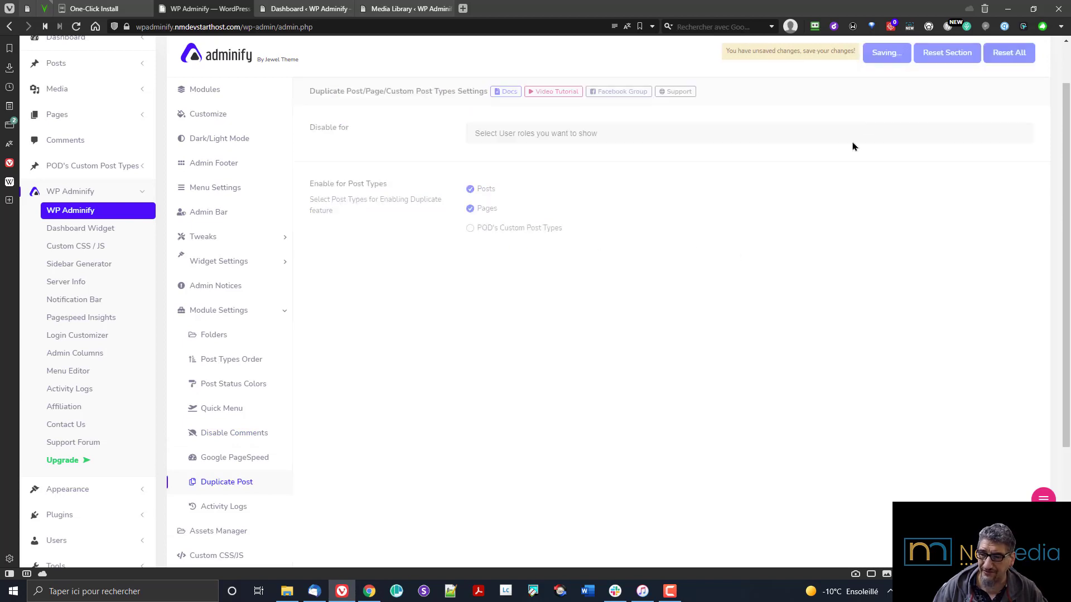
# Duplicate the published Sample Page in the Pages list with Adminify Clone, and check the draft copy's Quick Edit fields without changing them
pyautogui.click(305, 9)
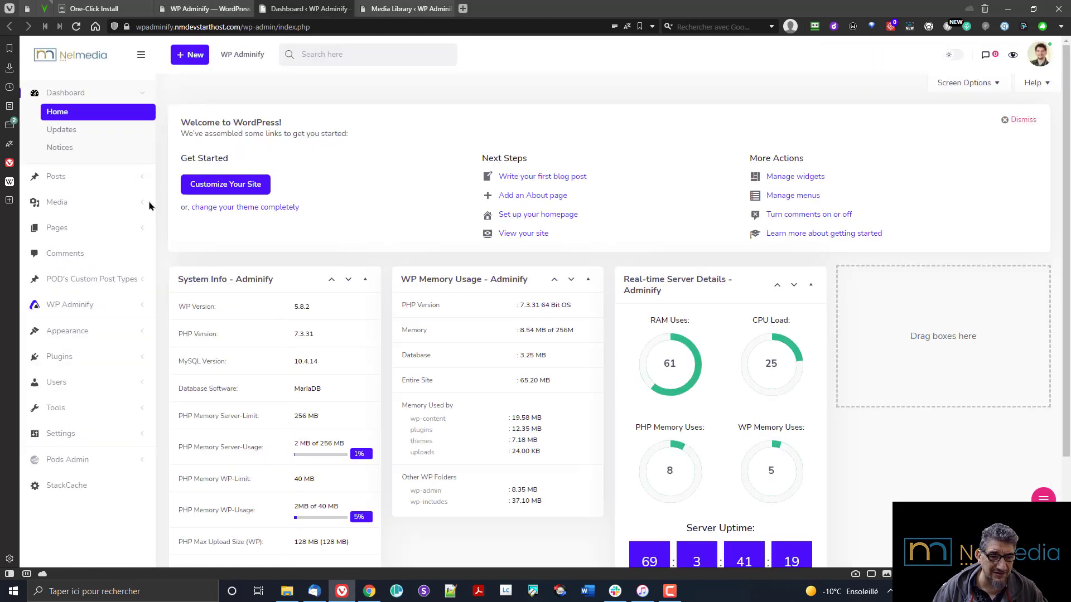
pyautogui.click(59, 231)
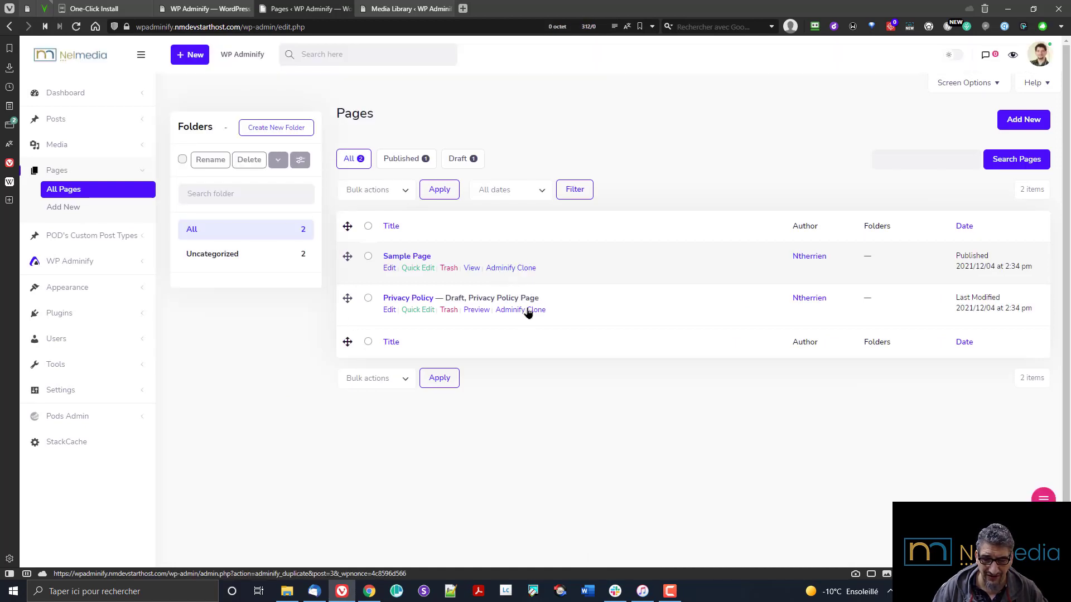
pyautogui.click(508, 270)
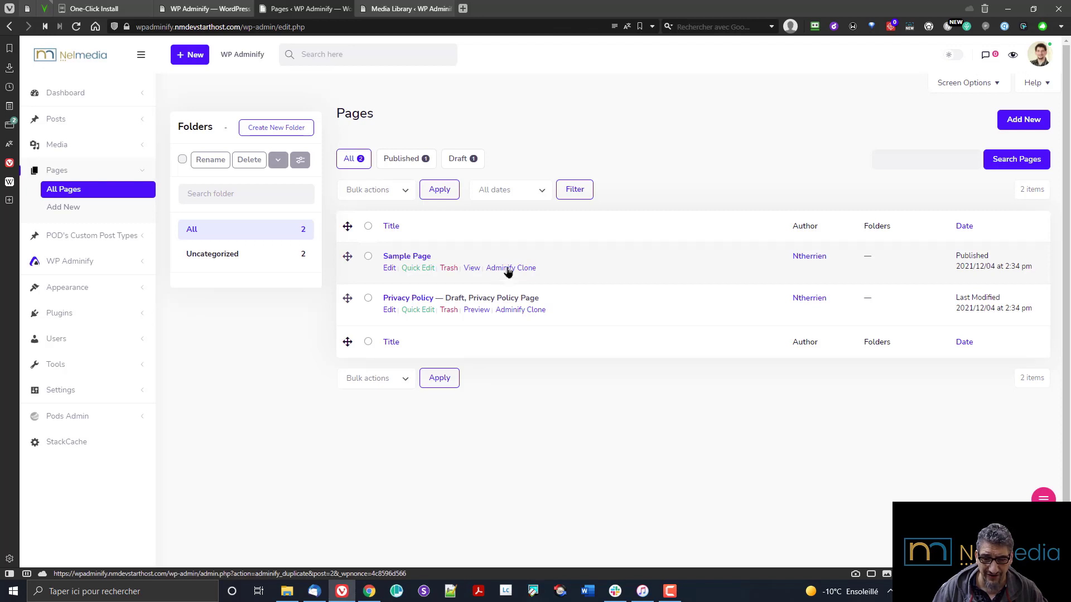
pyautogui.click(507, 270)
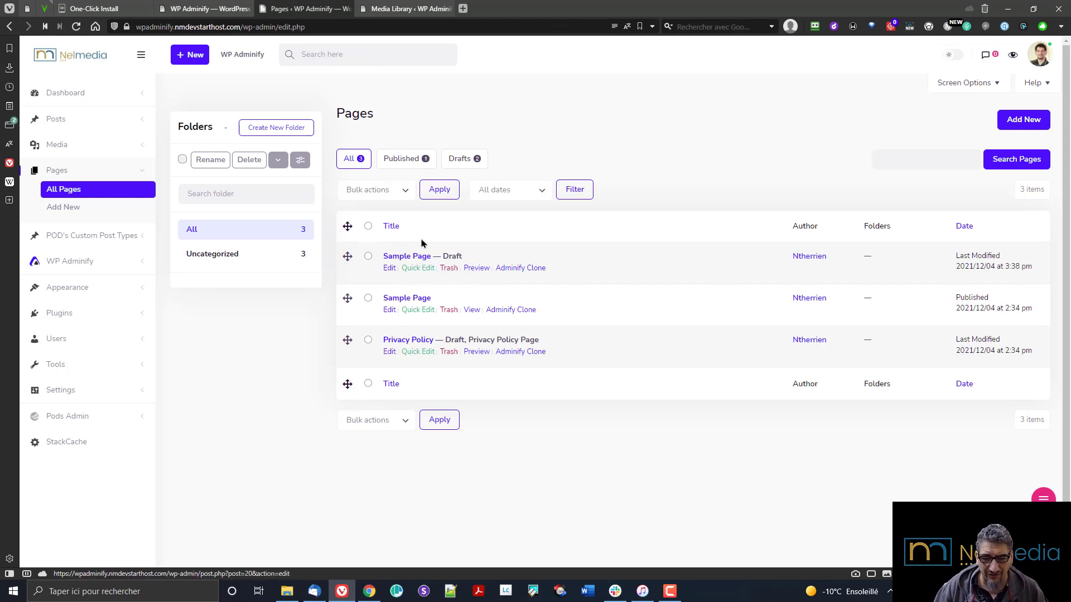
pyautogui.click(423, 268)
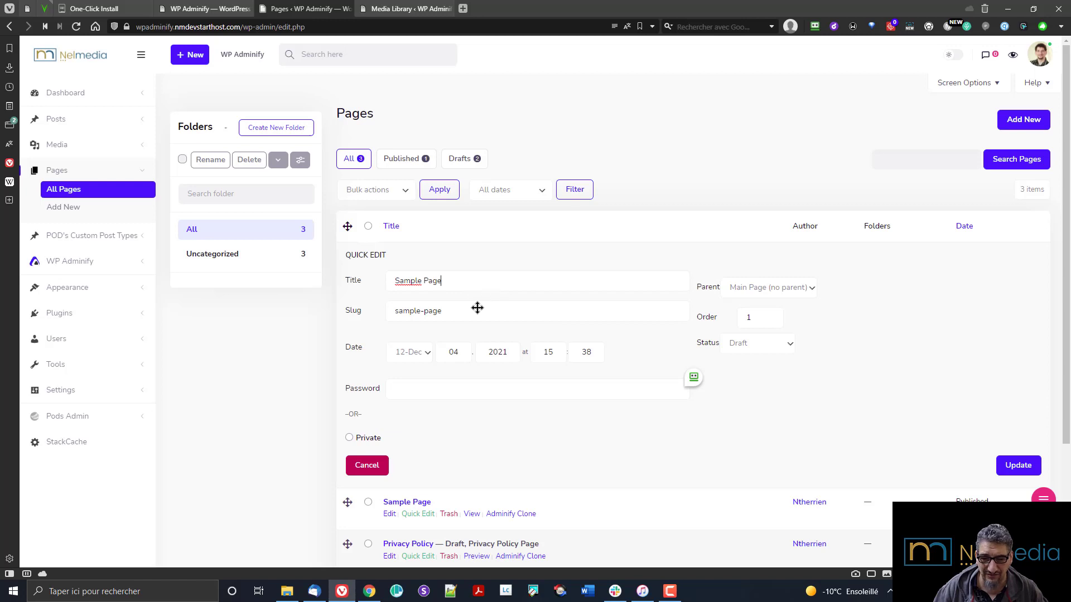
pyautogui.click(367, 466)
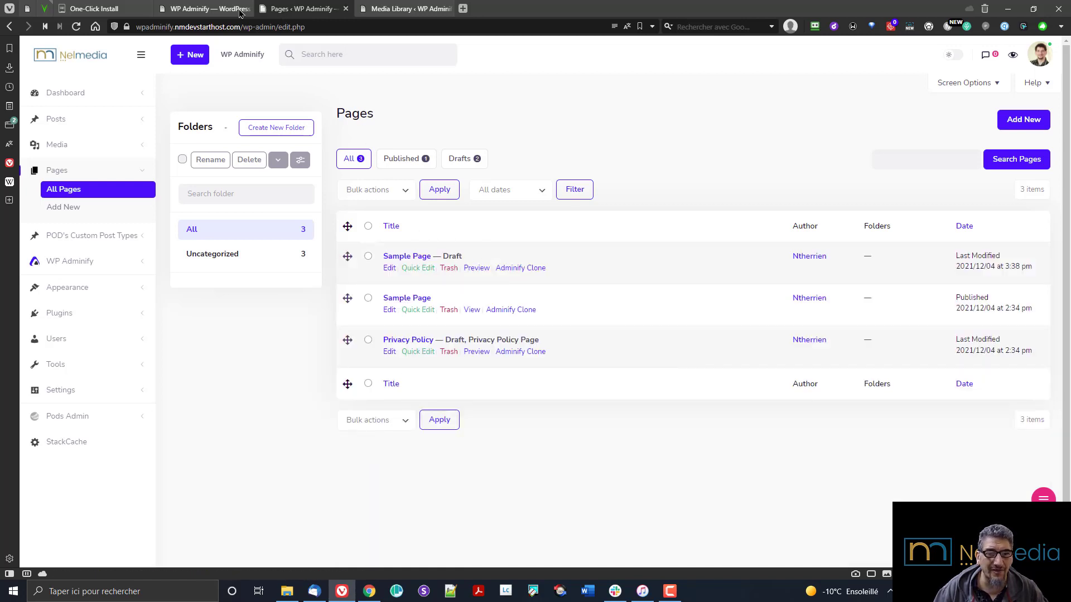
# Return to the plugin settings and review the Activity Logs module's data retention period and the user roles it can be disabled for
pyautogui.click(215, 9)
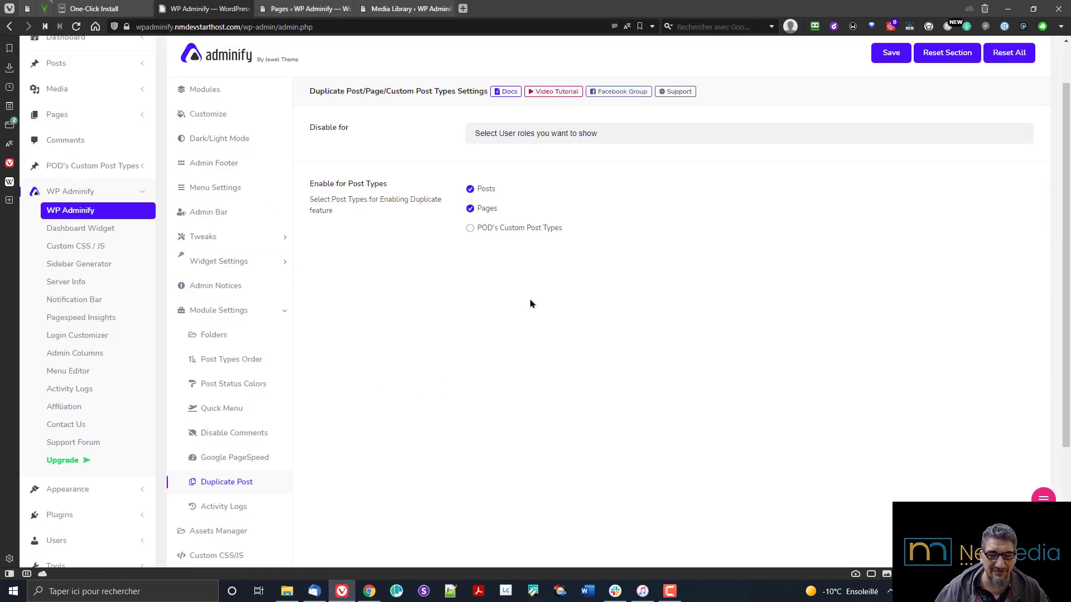
pyautogui.scroll(-3, 390, 379)
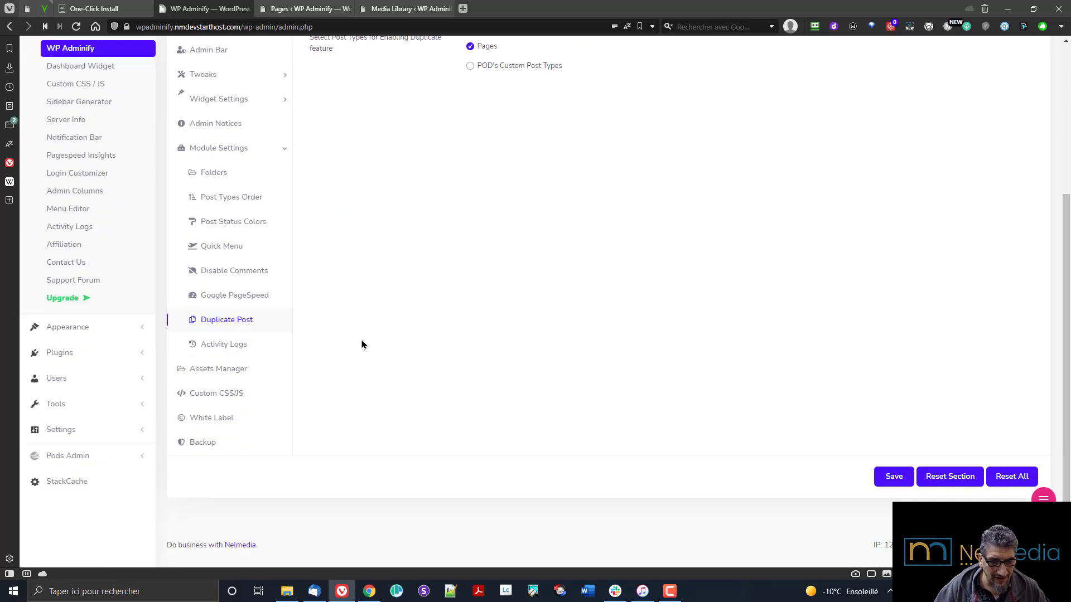
pyautogui.click(232, 344)
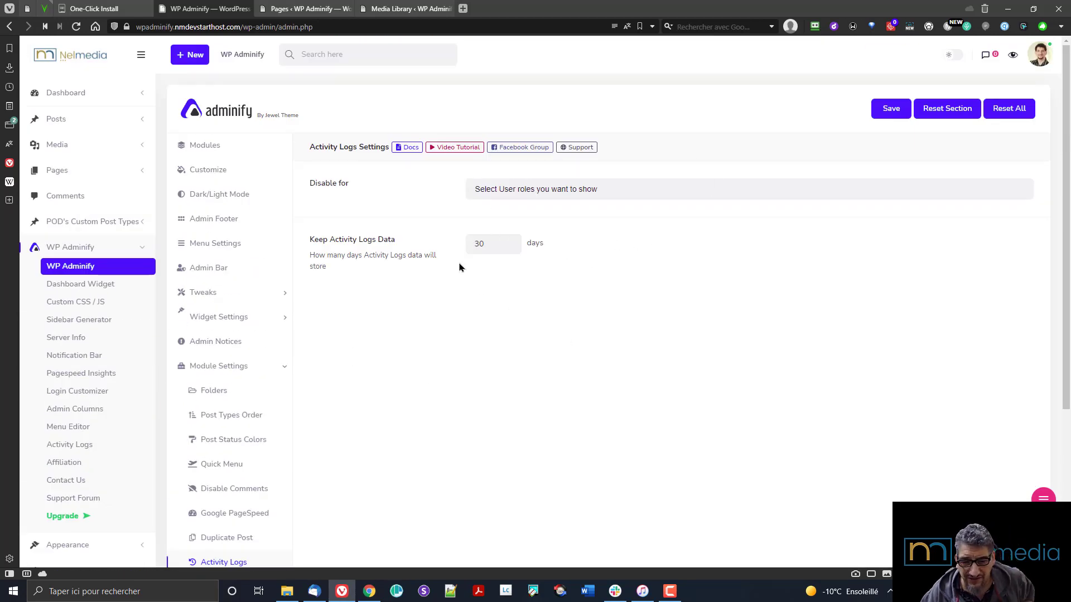
pyautogui.moveTo(486, 248); pyautogui.dragTo(454, 255)
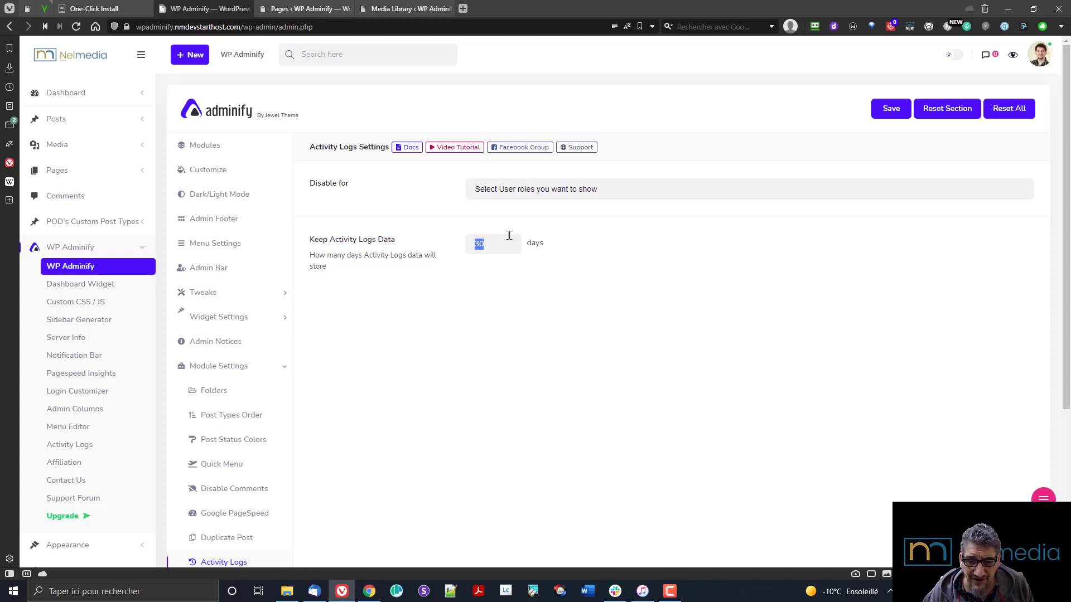
pyautogui.click(545, 190)
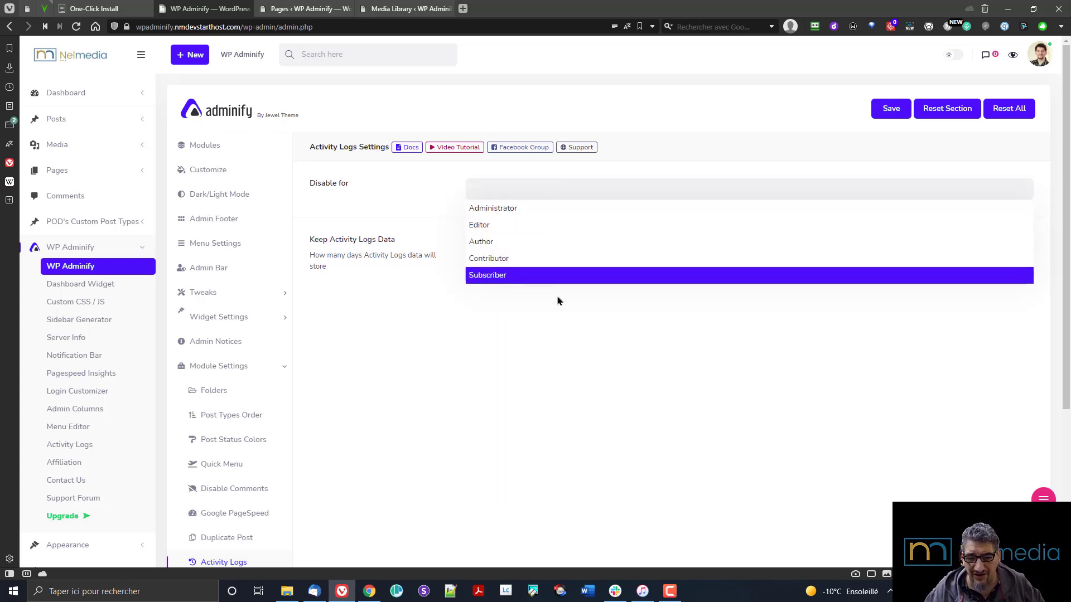
pyautogui.click(437, 199)
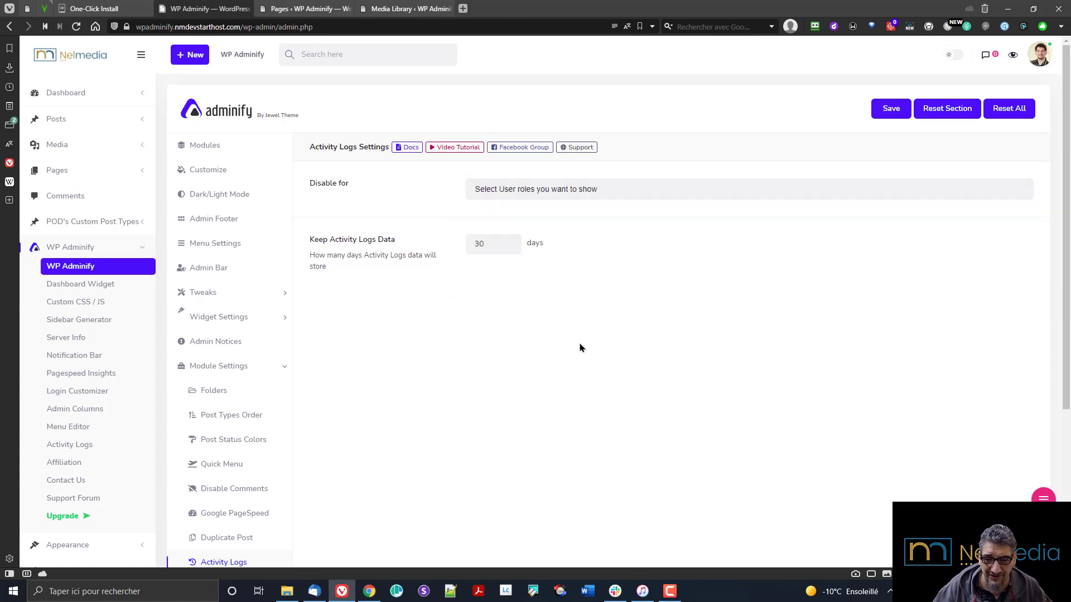
pyautogui.scroll(-4, 466, 430)
pyautogui.scroll(4, 480, 429)
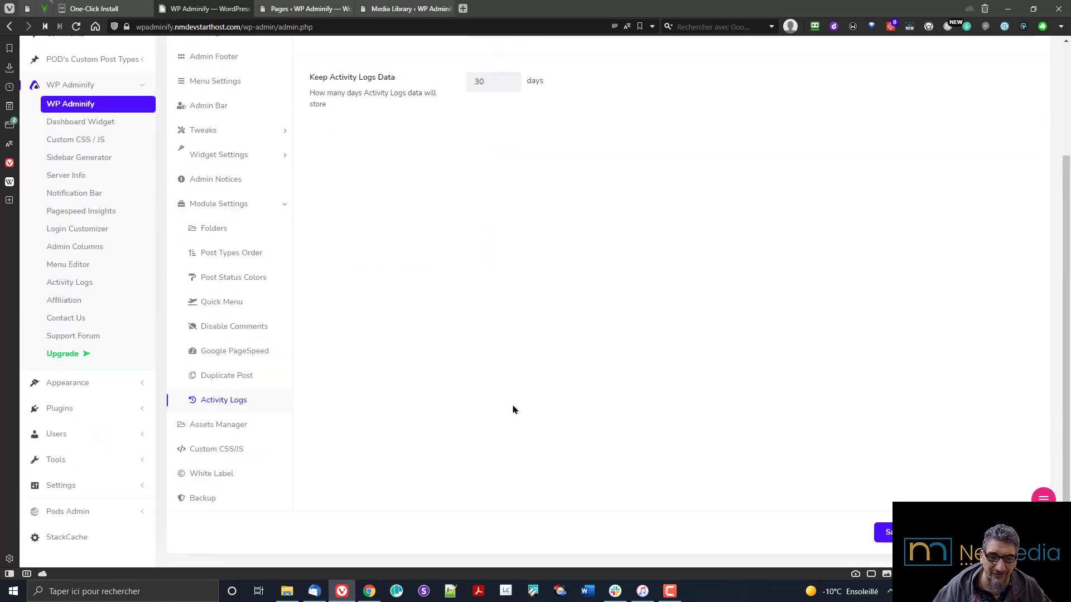
# In the Assets Manager settings, select the Simple Line Icons, Icomoon and Themify Icons styles for removal
pyautogui.scroll(-4, 509, 409)
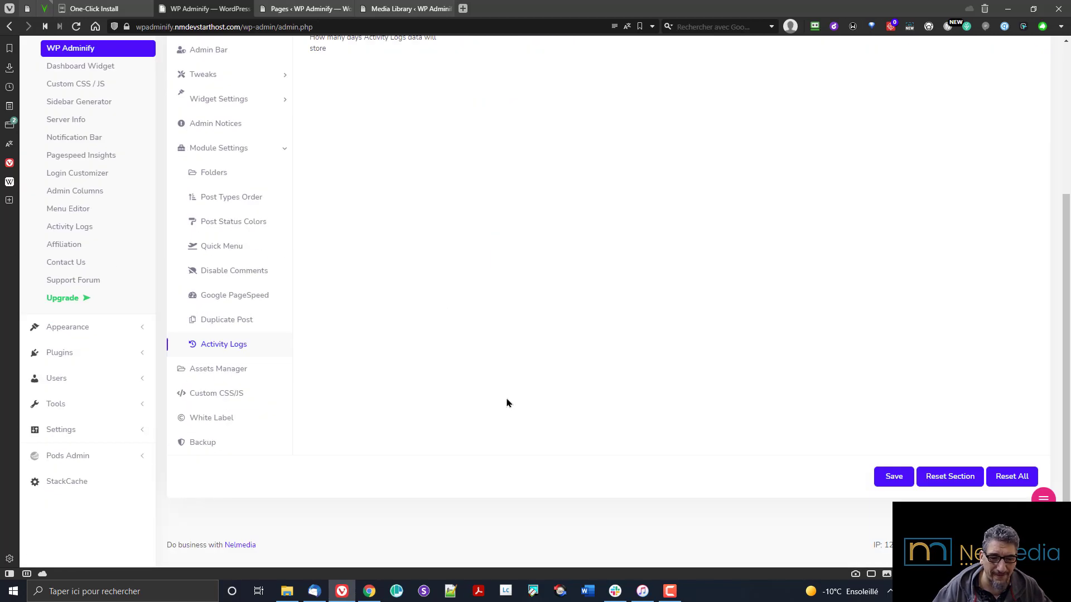
pyautogui.click(237, 379)
pyautogui.scroll(3, 493, 400)
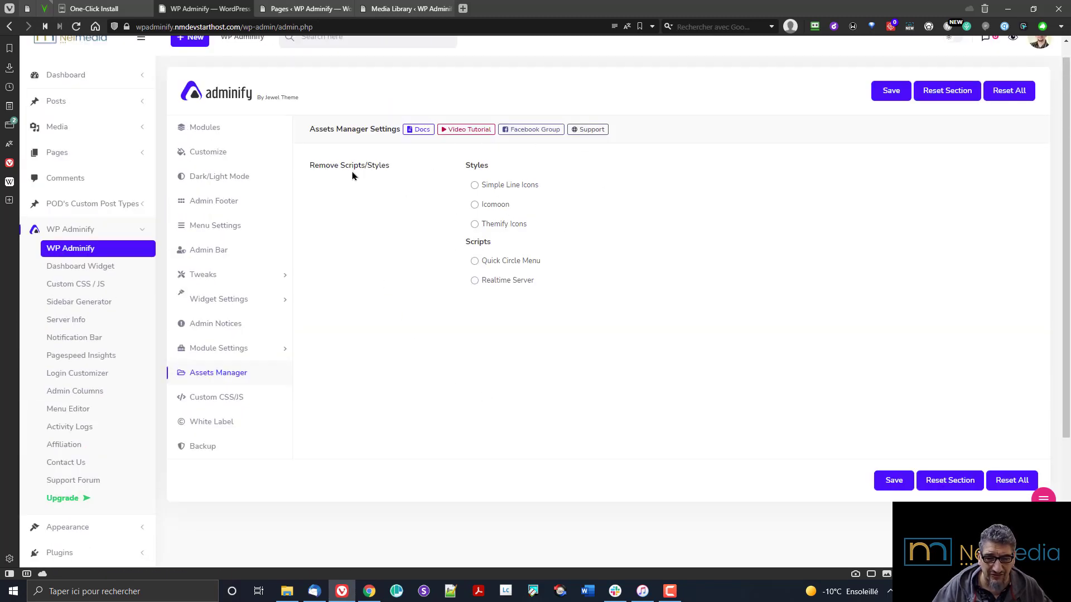
pyautogui.click(530, 186)
pyautogui.click(496, 206)
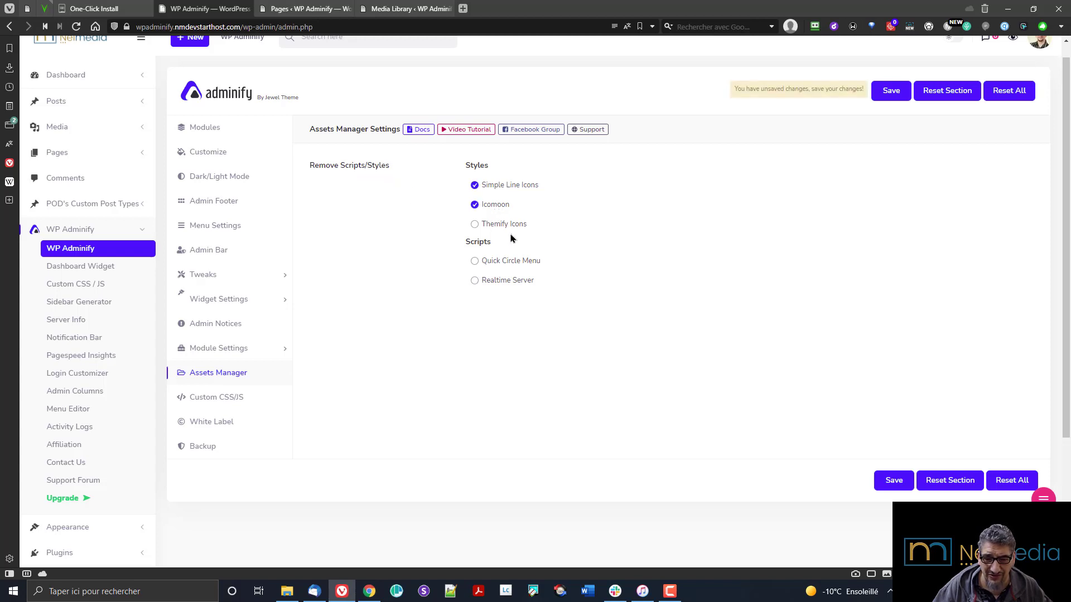
pyautogui.click(504, 227)
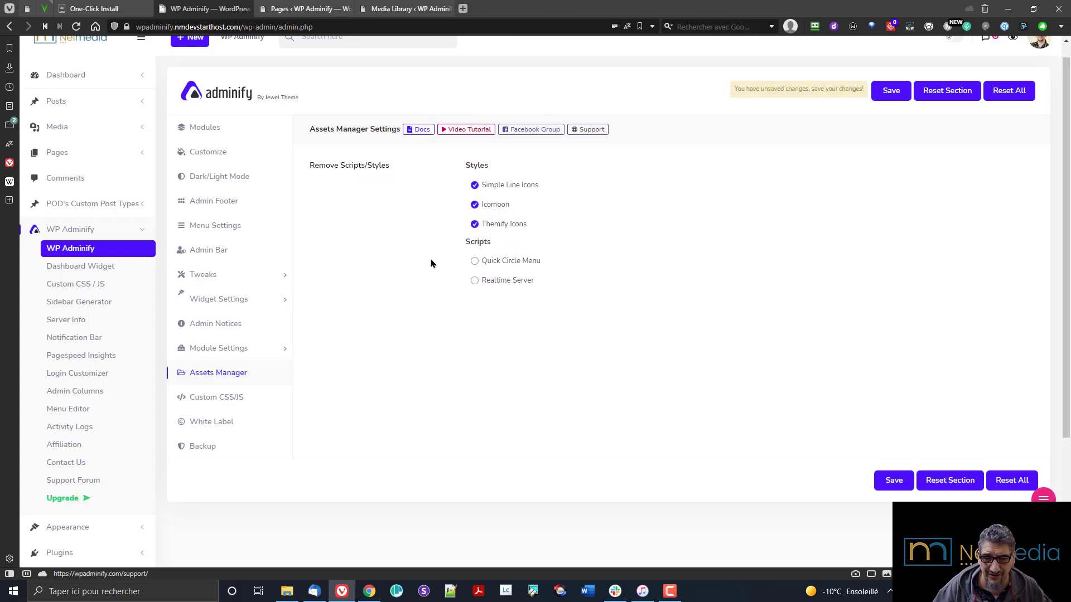
# Select the Quick Circle Menu and Realtime Server scripts for removal and save the Assets Manager settings
pyautogui.click(525, 261)
pyautogui.click(510, 282)
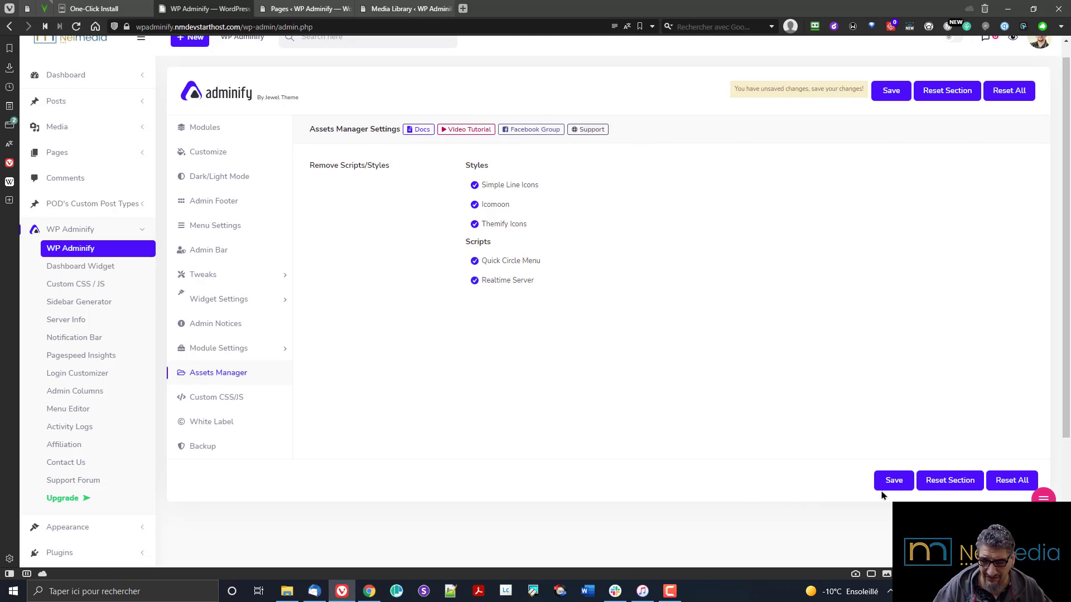
pyautogui.click(893, 481)
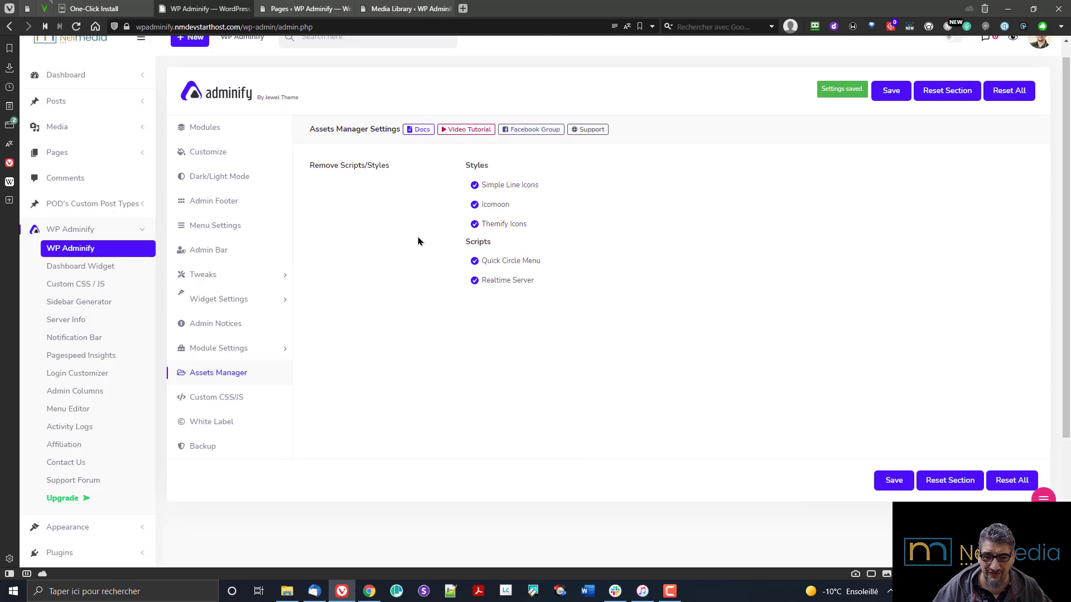
# Review the Custom CSS and Custom JavaScript editors for the admin area, and look at the White Label settings
pyautogui.click(254, 397)
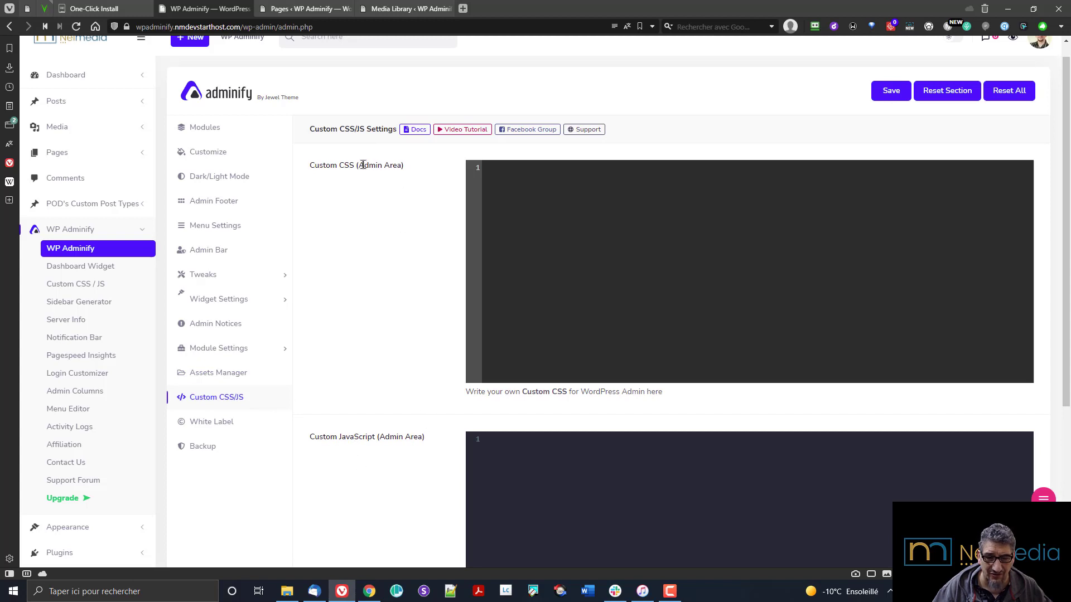
pyautogui.moveTo(359, 165); pyautogui.dragTo(403, 165)
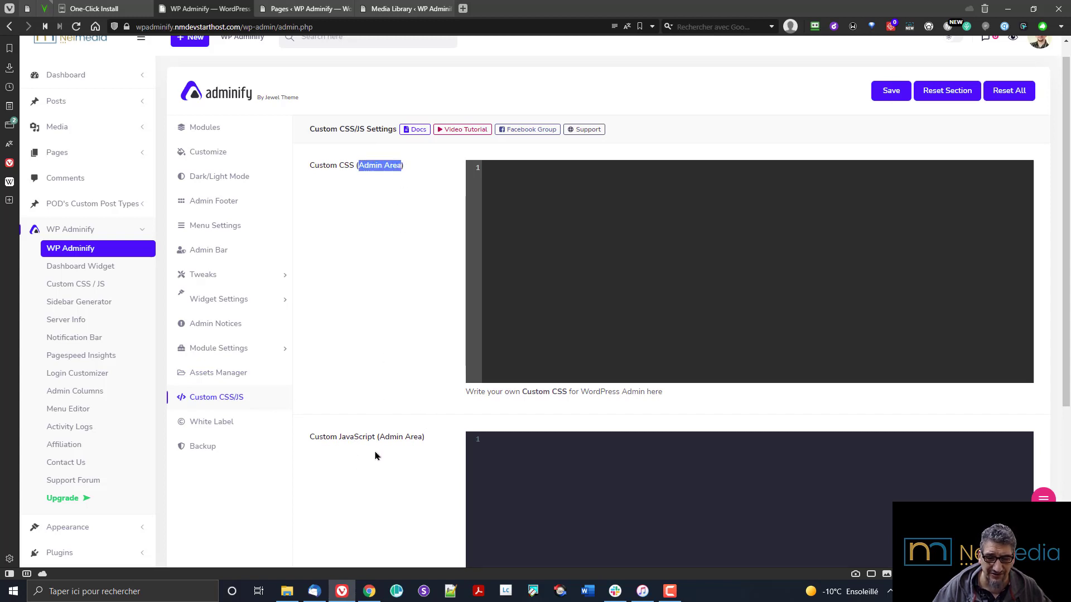
pyautogui.moveTo(380, 437); pyautogui.dragTo(422, 437)
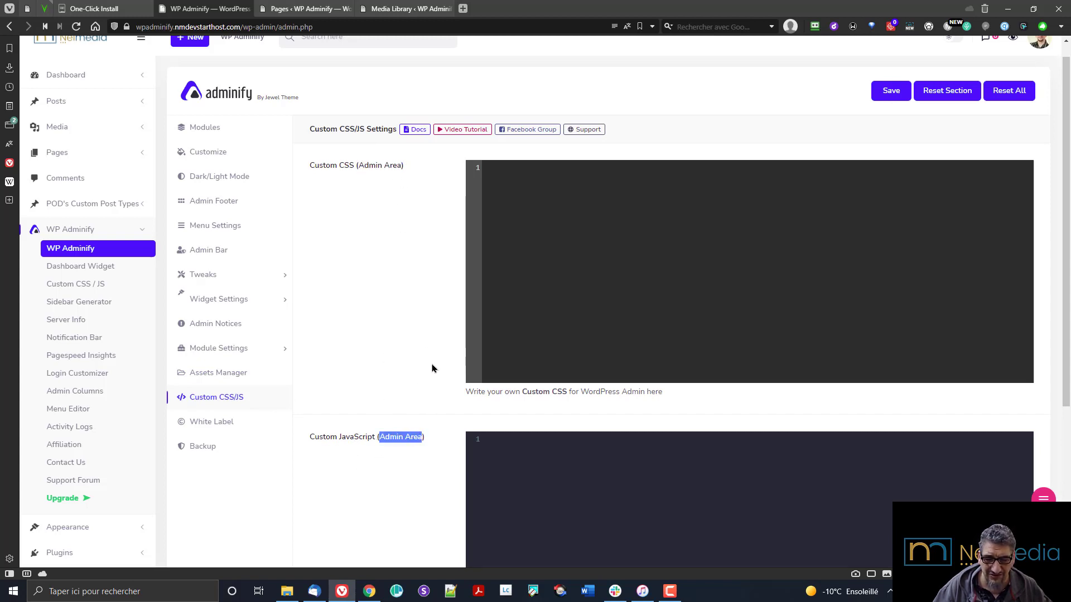
pyautogui.scroll(-4, 440, 379)
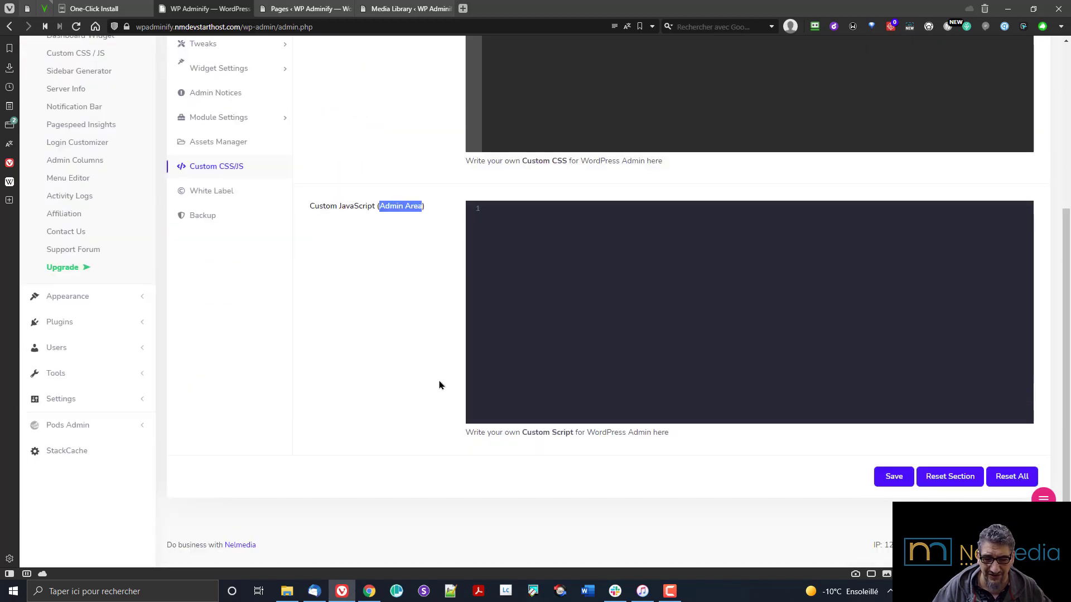
pyautogui.scroll(4, 441, 385)
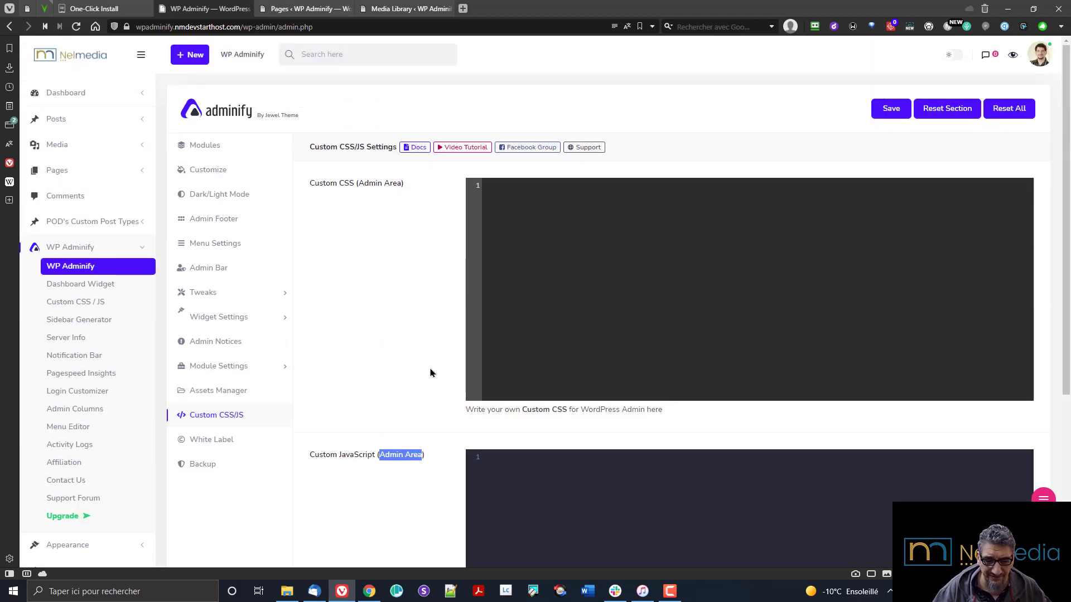
pyautogui.click(247, 436)
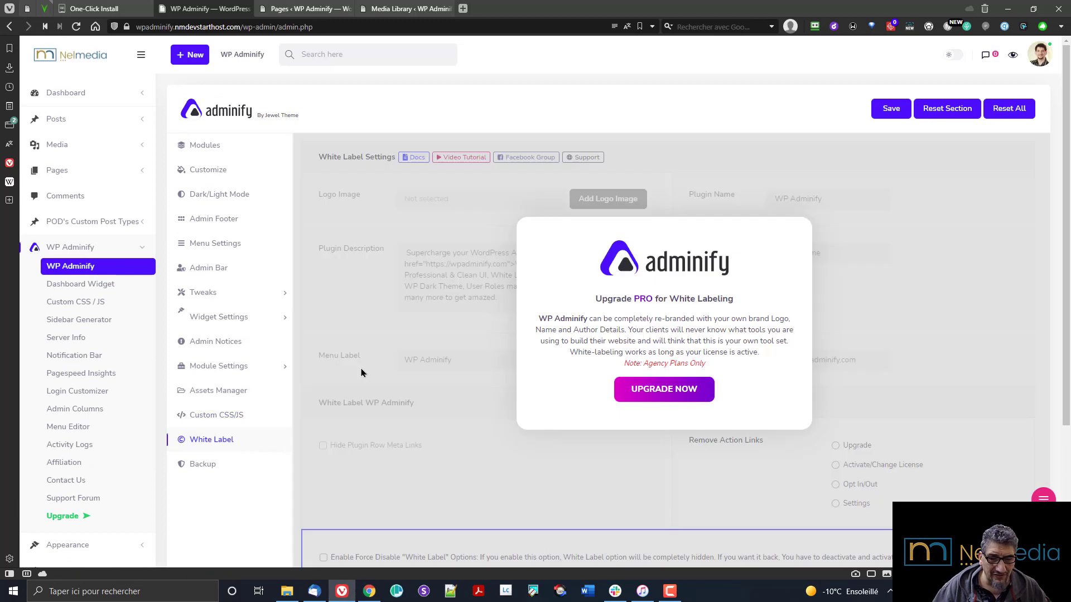
# Start exporting the plugin configuration from the Backup settings, cancel the download of backup-04-12-2021.json and return to the settings
pyautogui.click(218, 471)
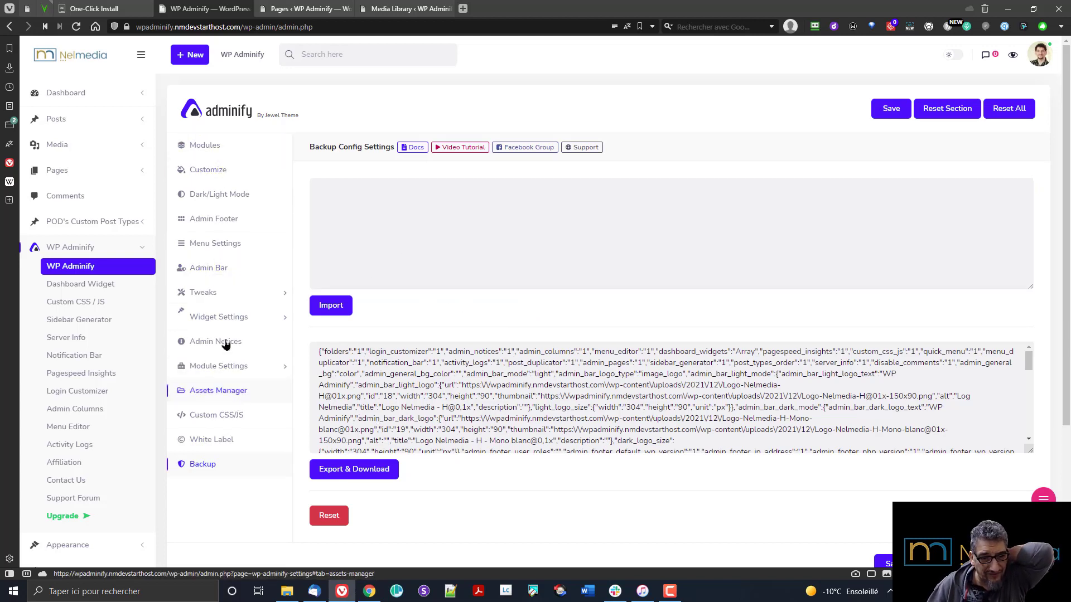
pyautogui.click(359, 472)
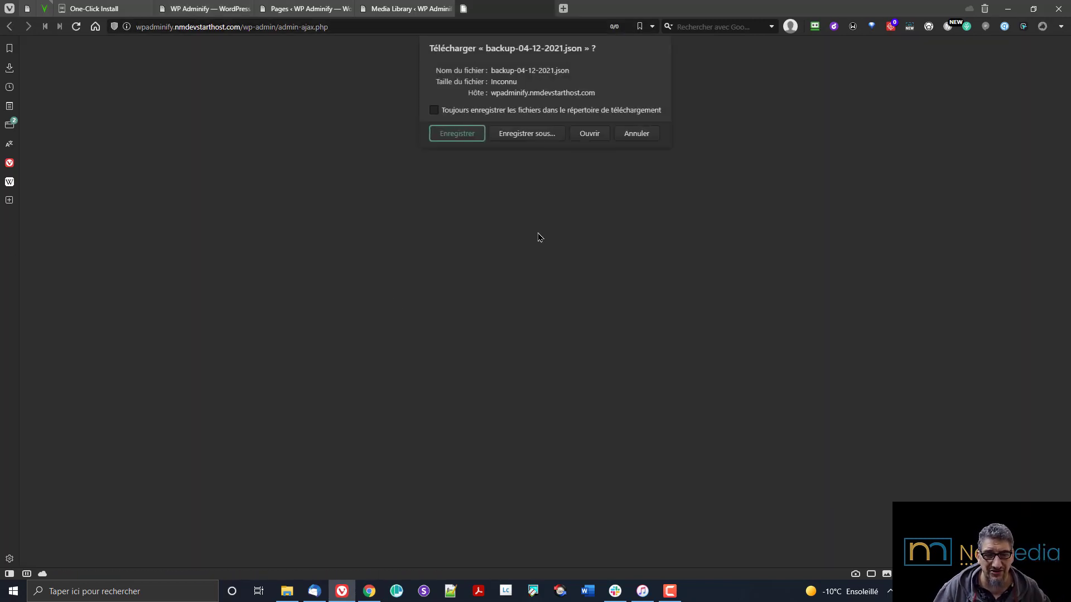
pyautogui.click(644, 137)
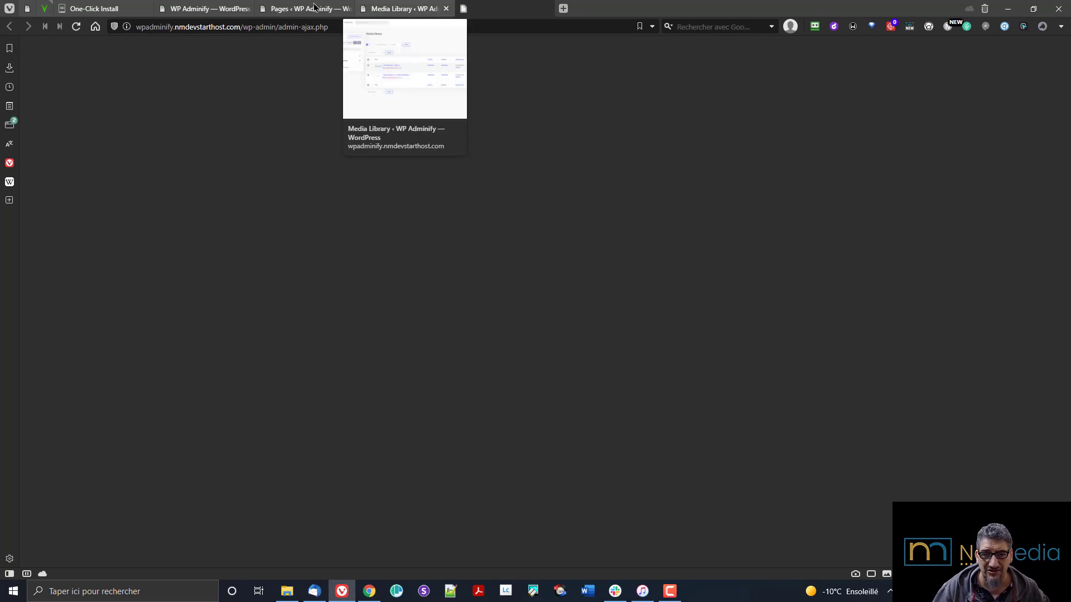
pyautogui.click(209, 9)
# Examine the Backup settings' import, export and reset options, and open the WordPress dashboard home
pyautogui.click(401, 236)
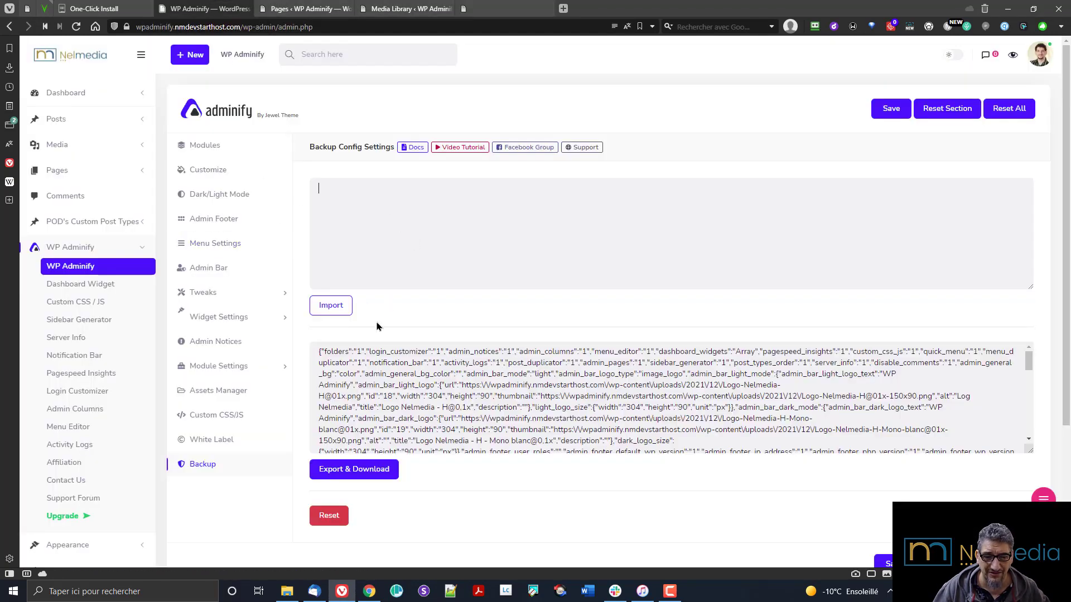
pyautogui.click(330, 309)
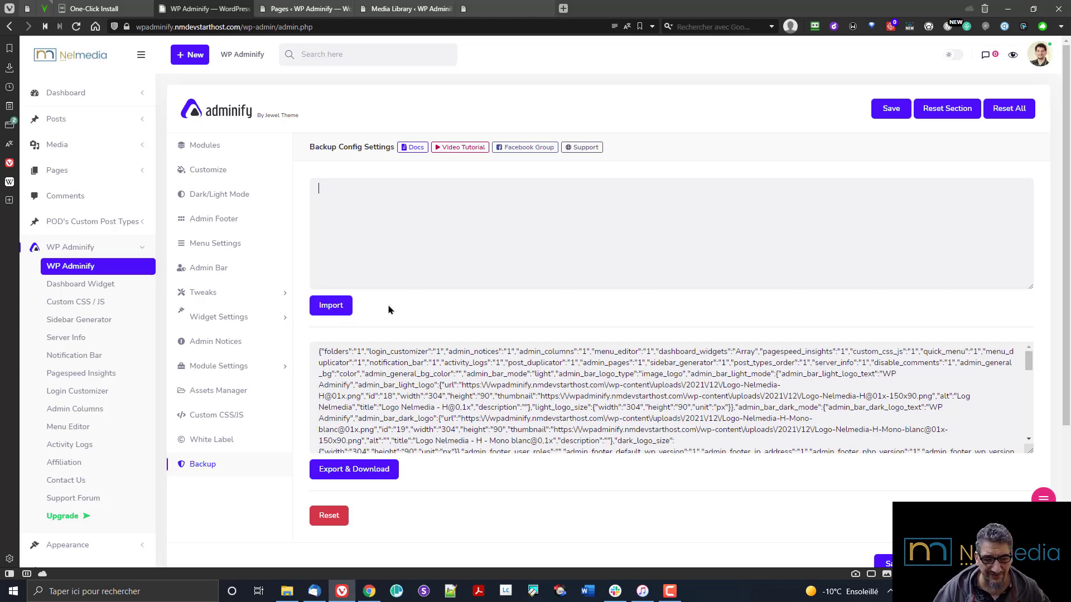
pyautogui.scroll(-3, 264, 420)
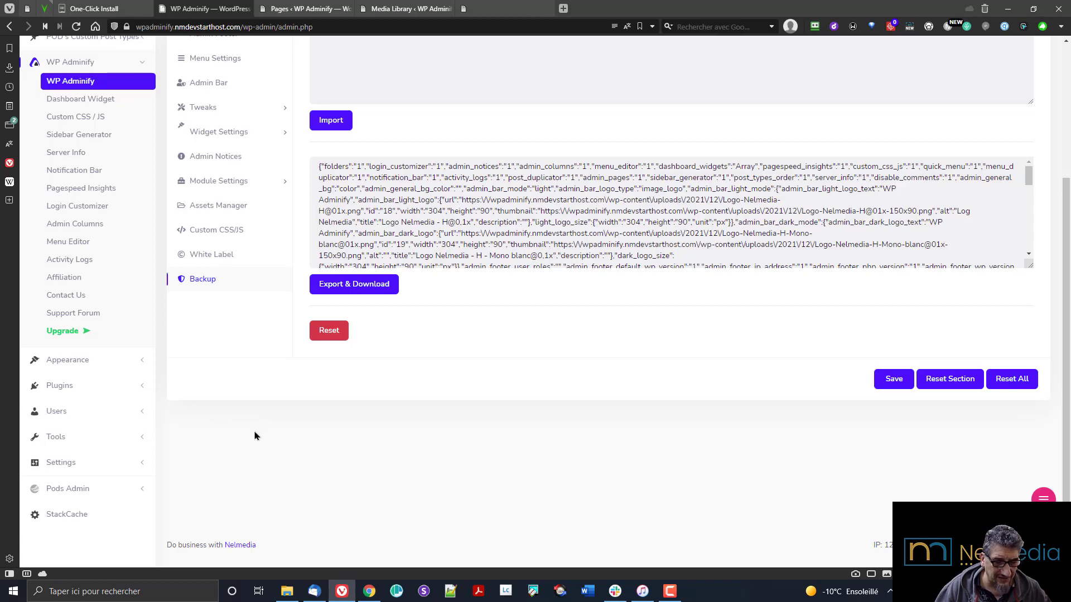
pyautogui.scroll(3, 240, 421)
pyautogui.click(66, 93)
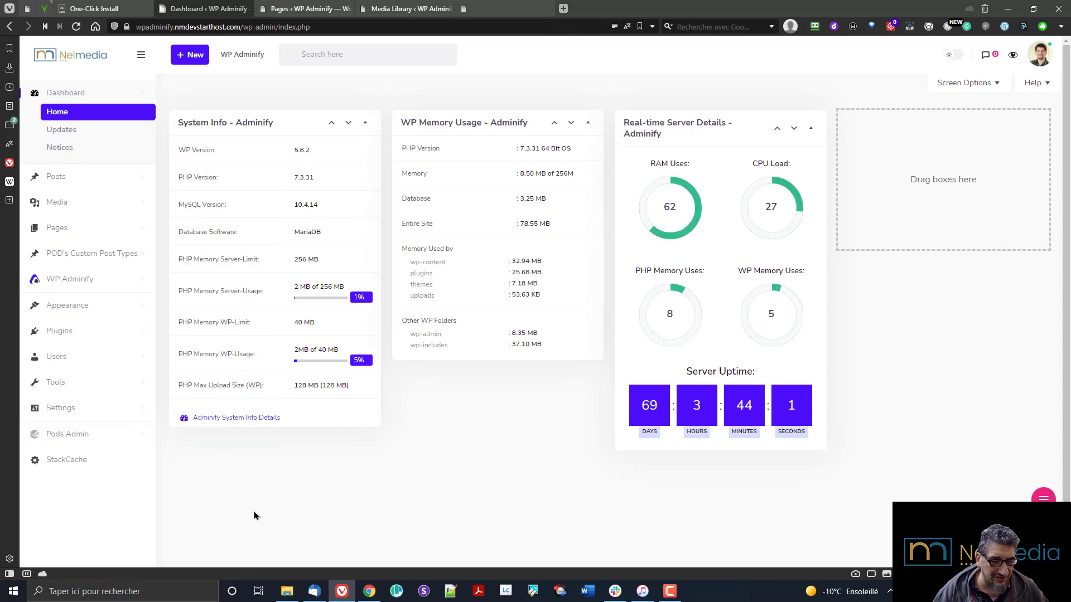
# Upload and install the WP Adminify Pro plugin from the adminify-pro.1.0.9.zip file
pyautogui.moveTo(67, 397)
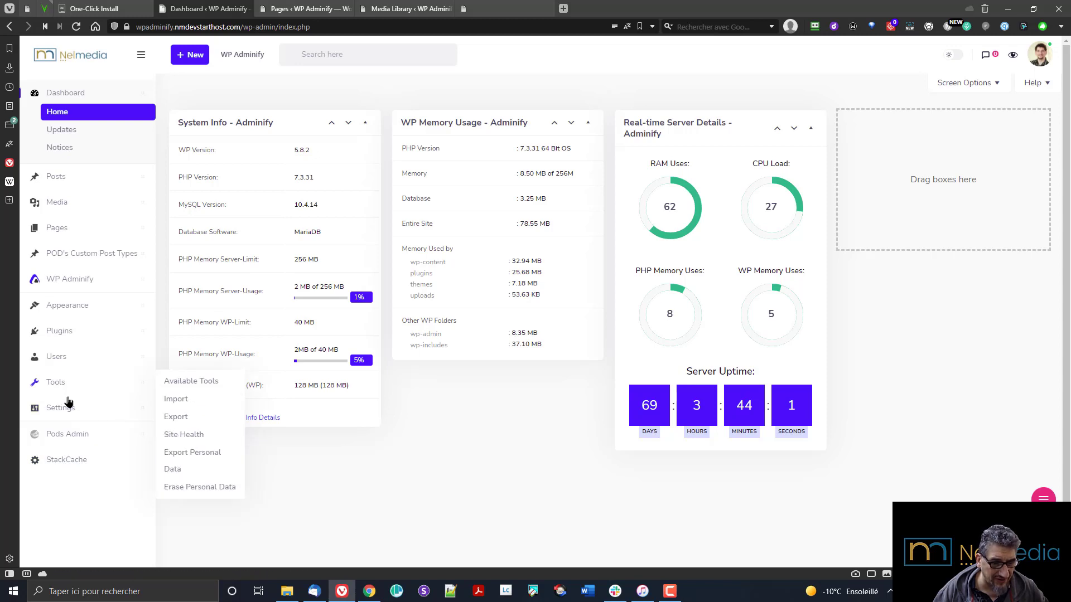
pyautogui.moveTo(68, 416)
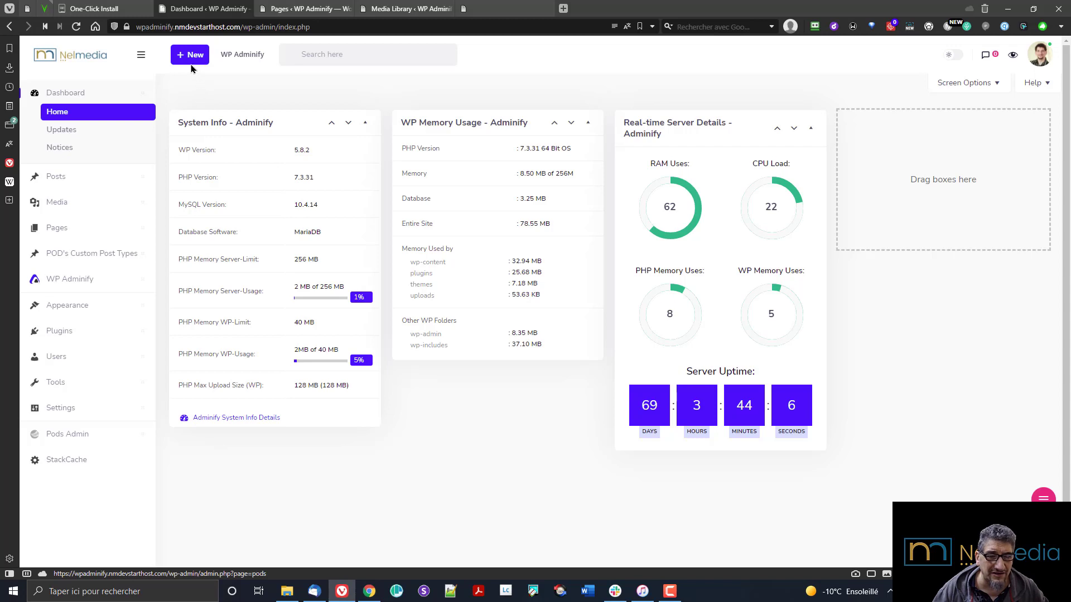
pyautogui.moveTo(58, 336)
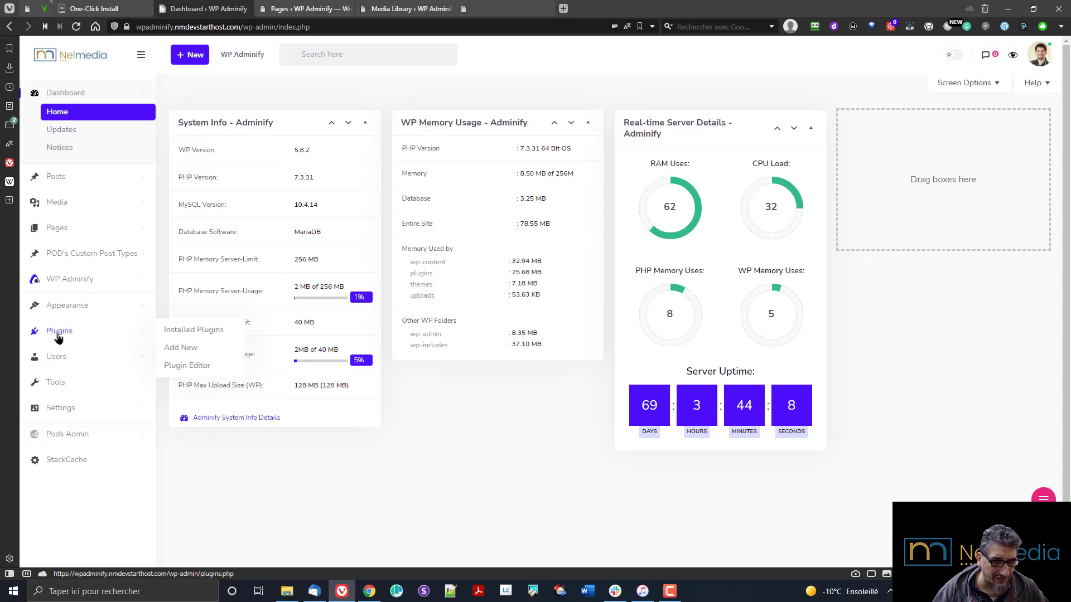
pyautogui.click(180, 349)
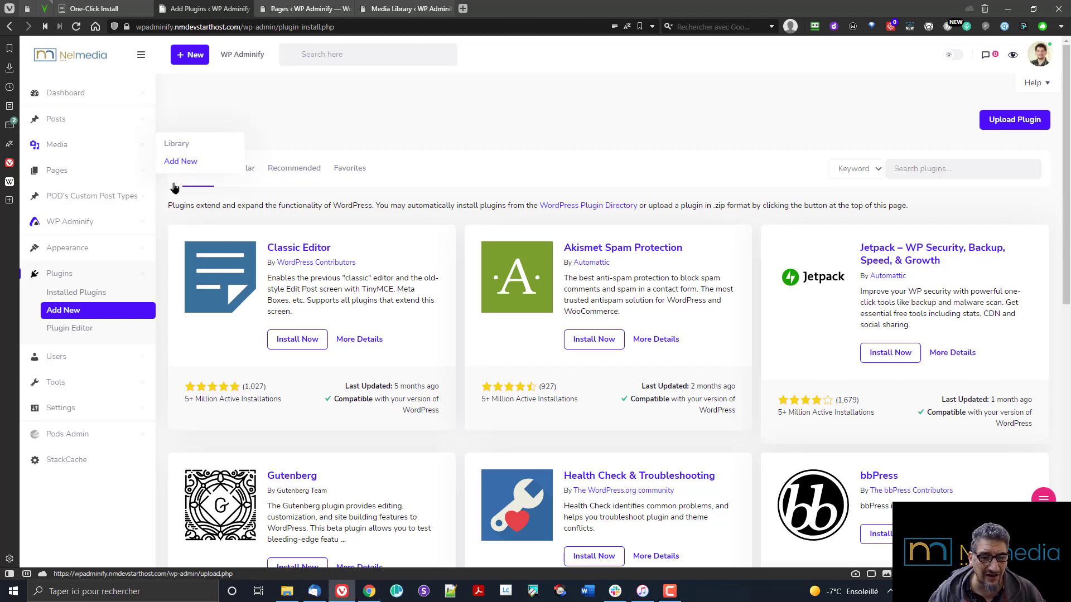
pyautogui.click(999, 124)
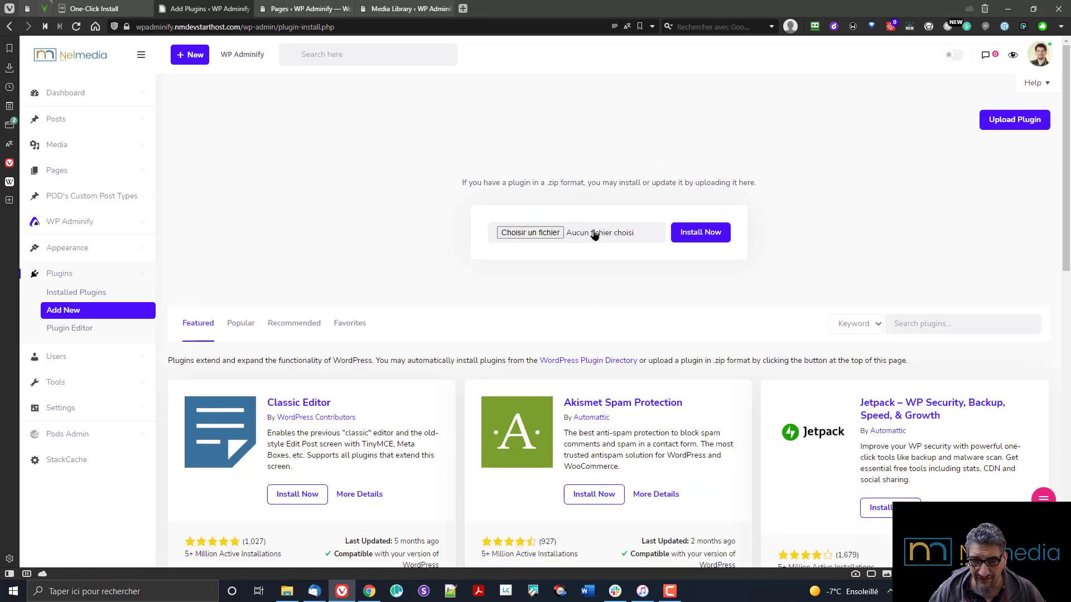
pyautogui.click(700, 236)
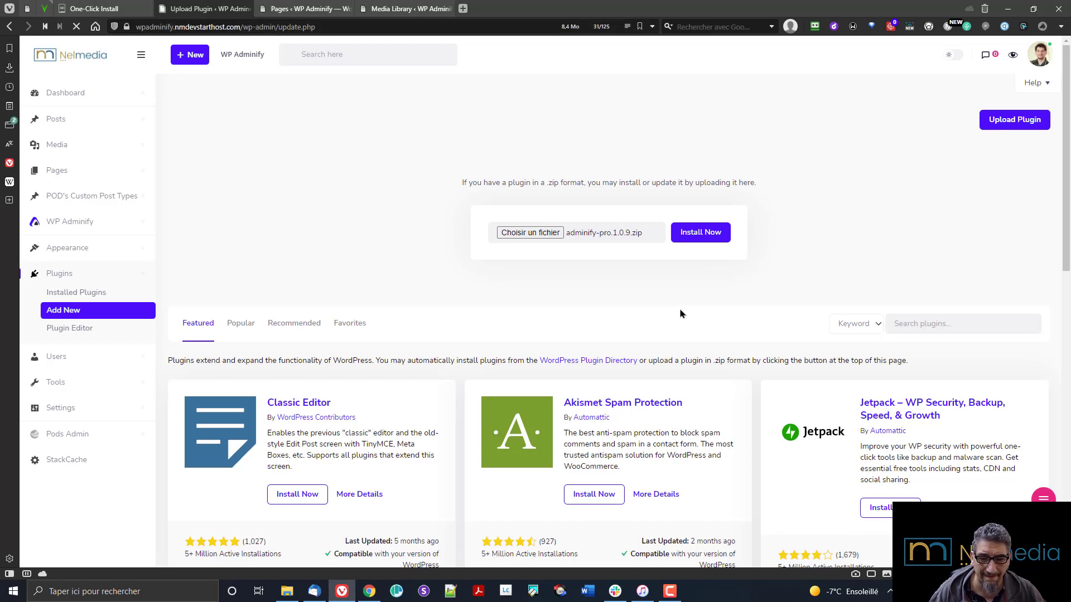
# Activate WP Adminify Pro, deactivating the free WP Adminify plugin to allow it
pyautogui.click(214, 187)
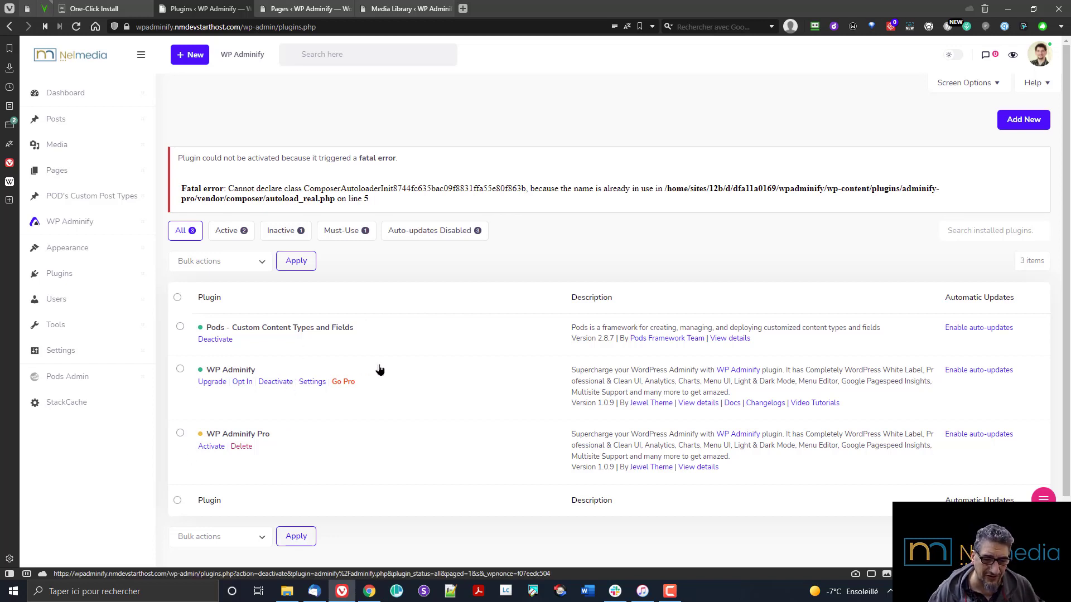
pyautogui.click(282, 380)
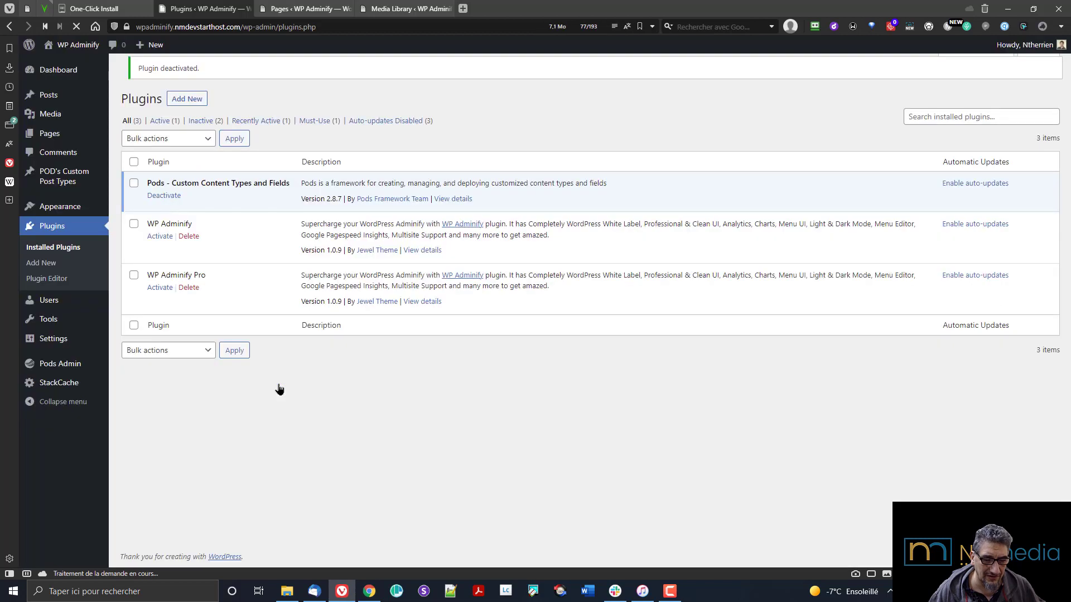
pyautogui.click(160, 299)
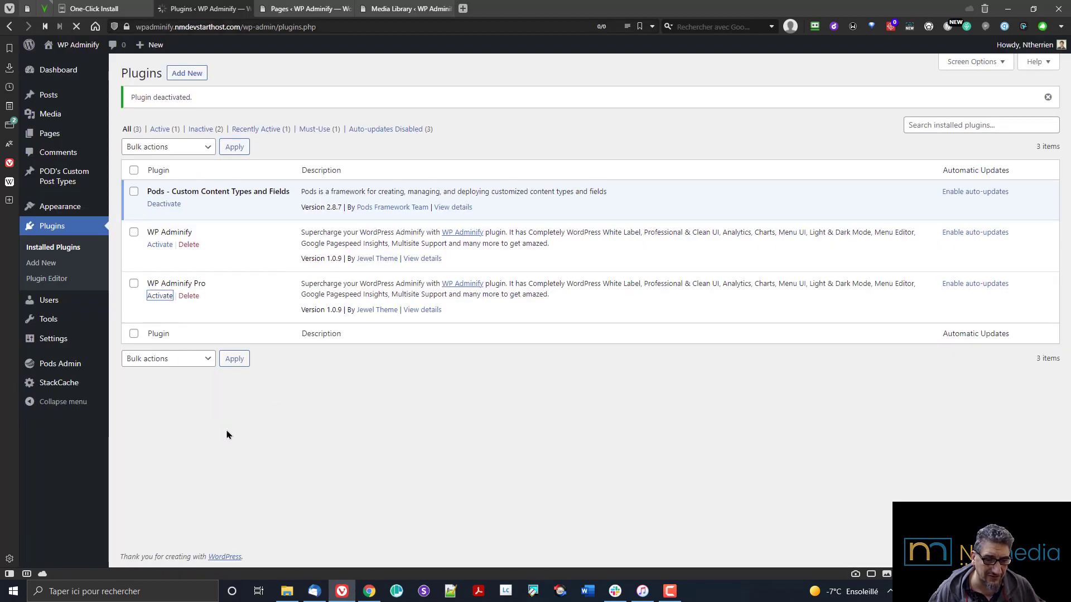
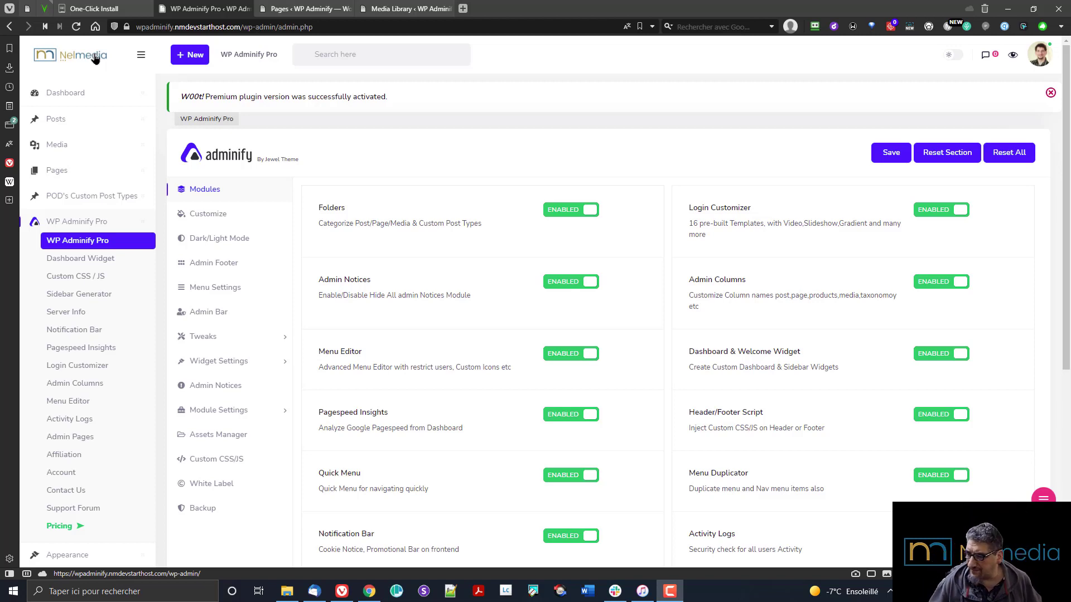
# Import the full contents of backup-26-11-2021.json from Brackets into the plugin's Backup settings and confirm the import
pyautogui.click(240, 509)
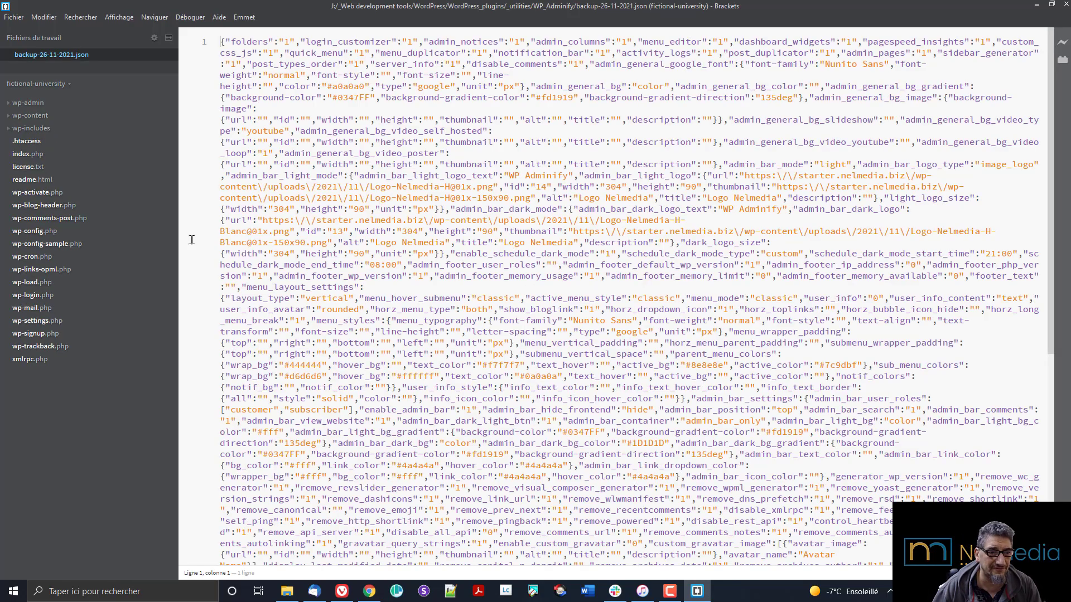
pyautogui.hotkey('ctrl', 'a')
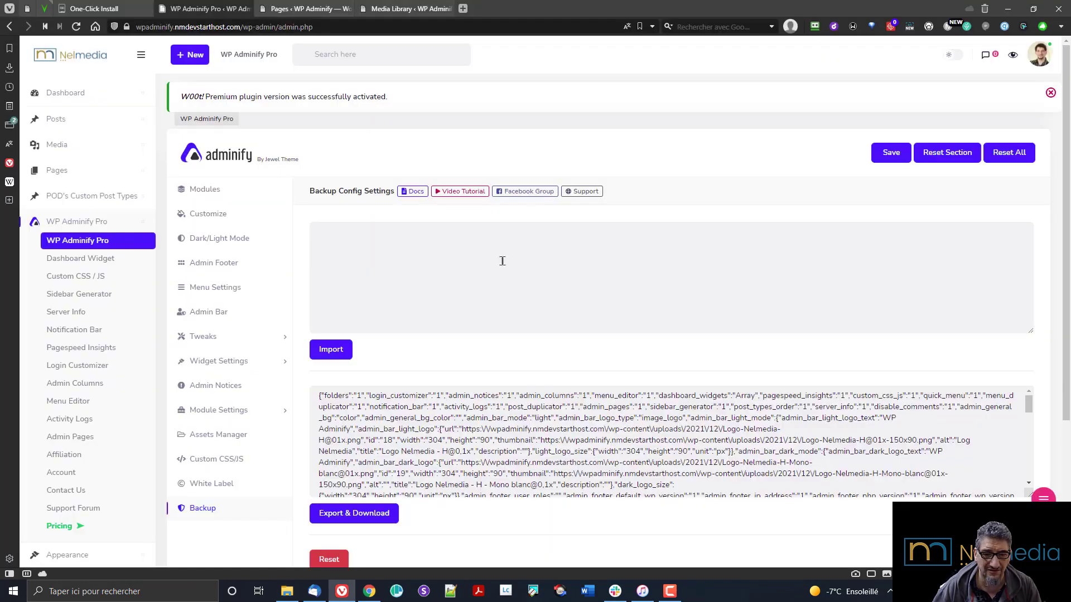
pyautogui.click(502, 261)
pyautogui.hotkey('ctrl', 'v')
pyautogui.click(331, 349)
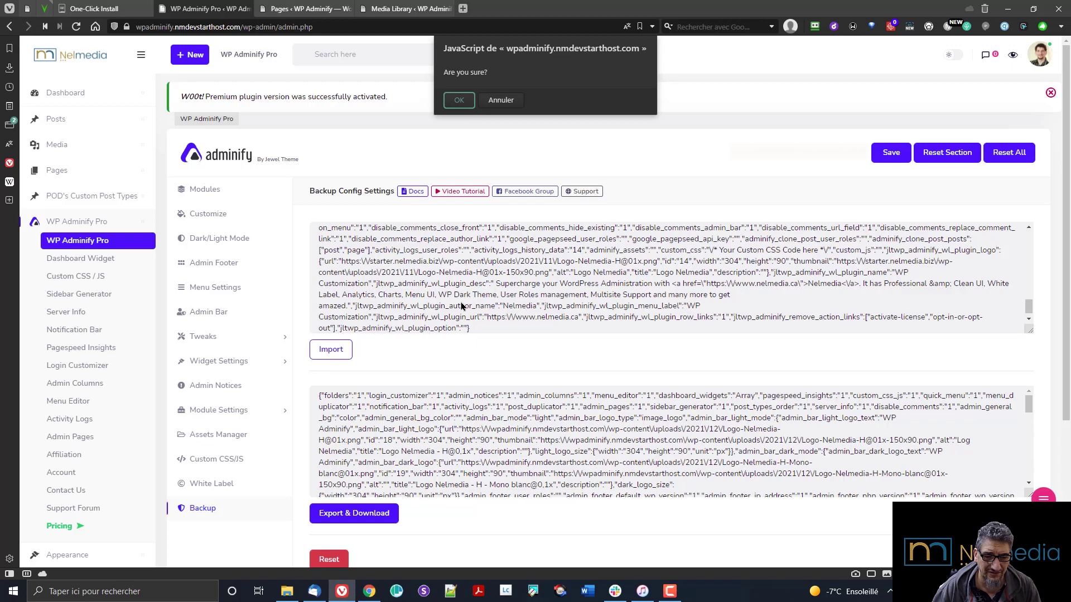
pyautogui.click(458, 101)
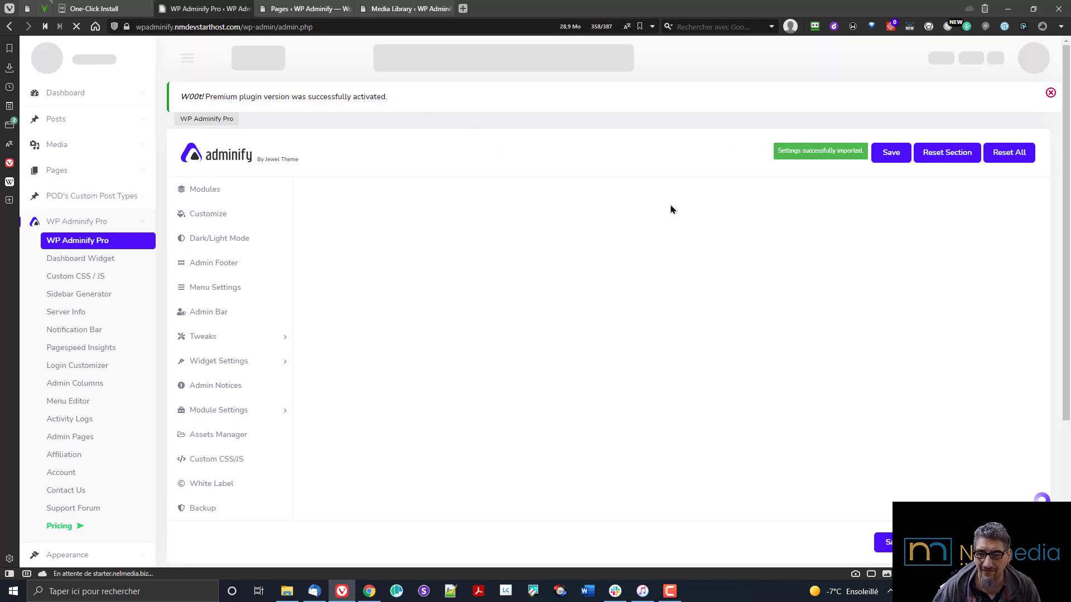
# Save the imported configuration from the Modules settings and reload the page
pyautogui.click(227, 197)
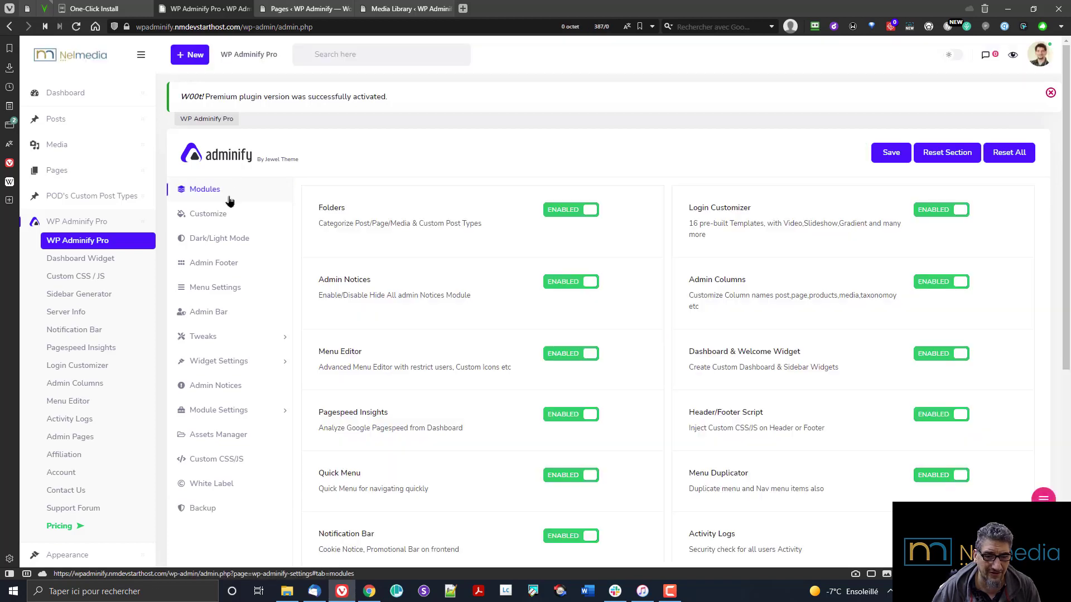
pyautogui.click(890, 152)
pyautogui.click(77, 27)
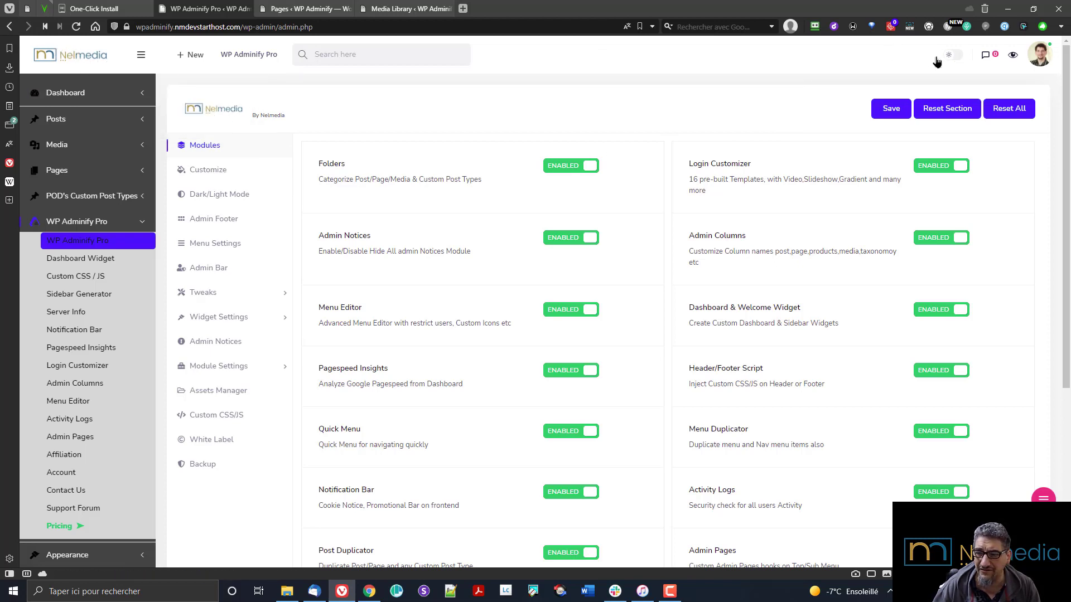
# Toggle the admin area between light and dark mode, leave it in dark mode, and reload the Dashboard home
pyautogui.click(954, 56)
pyautogui.click(954, 55)
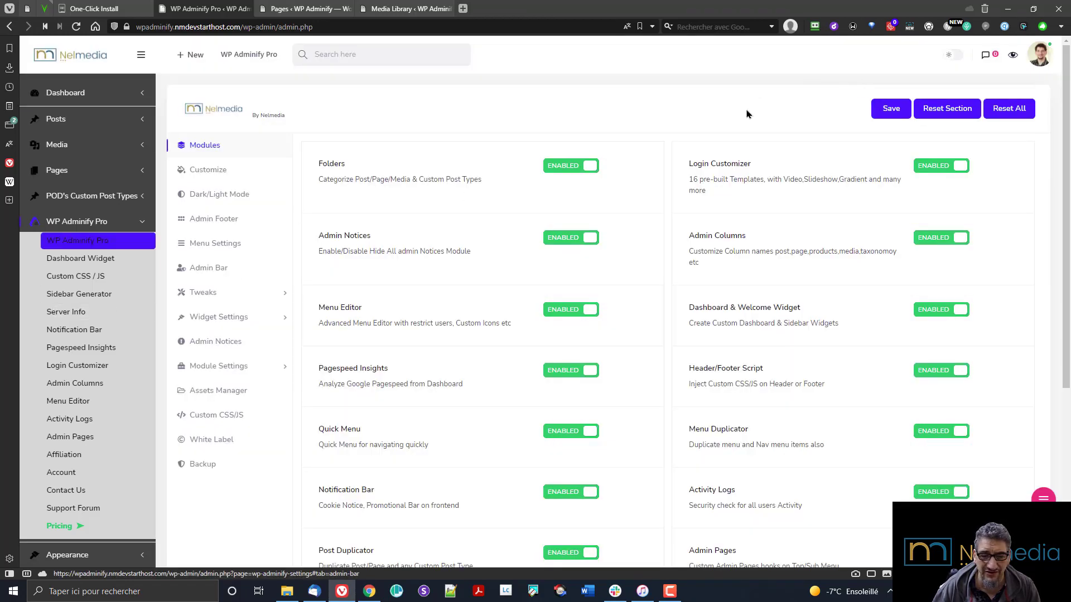
pyautogui.click(954, 55)
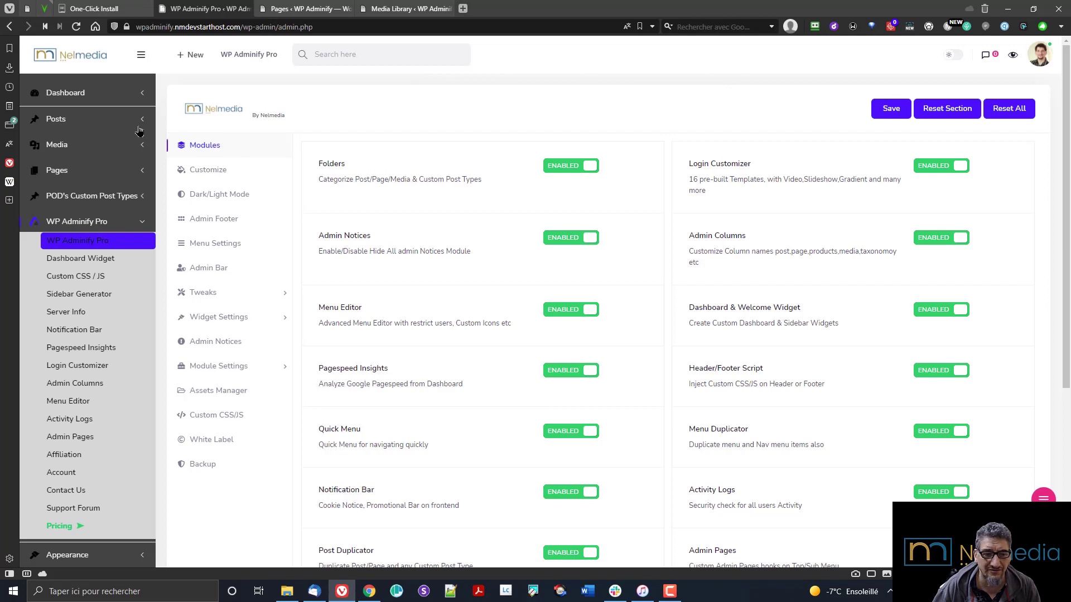
pyautogui.click(173, 93)
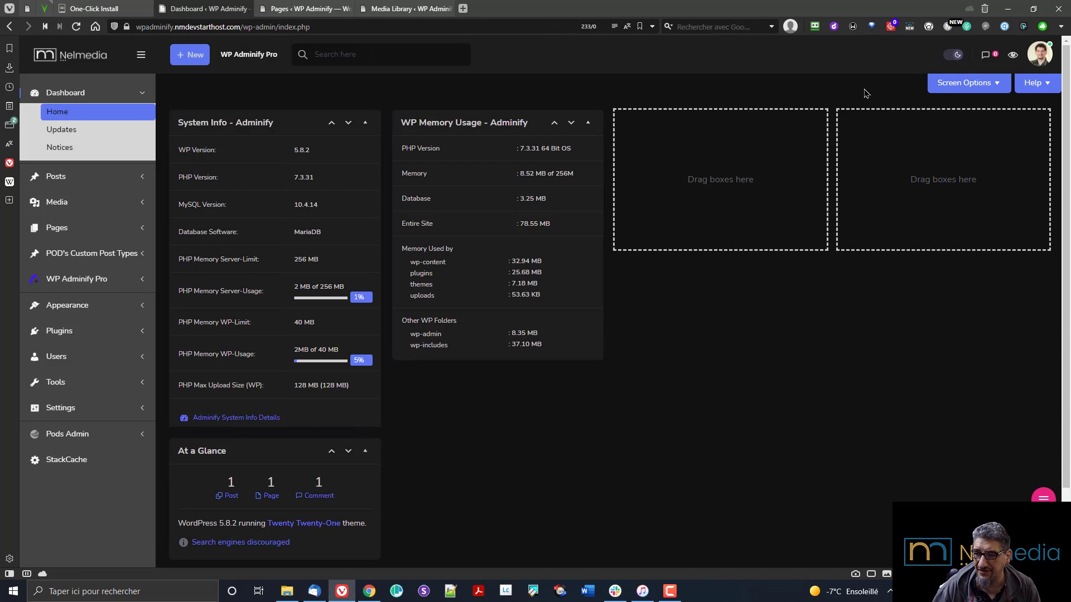
pyautogui.click(81, 27)
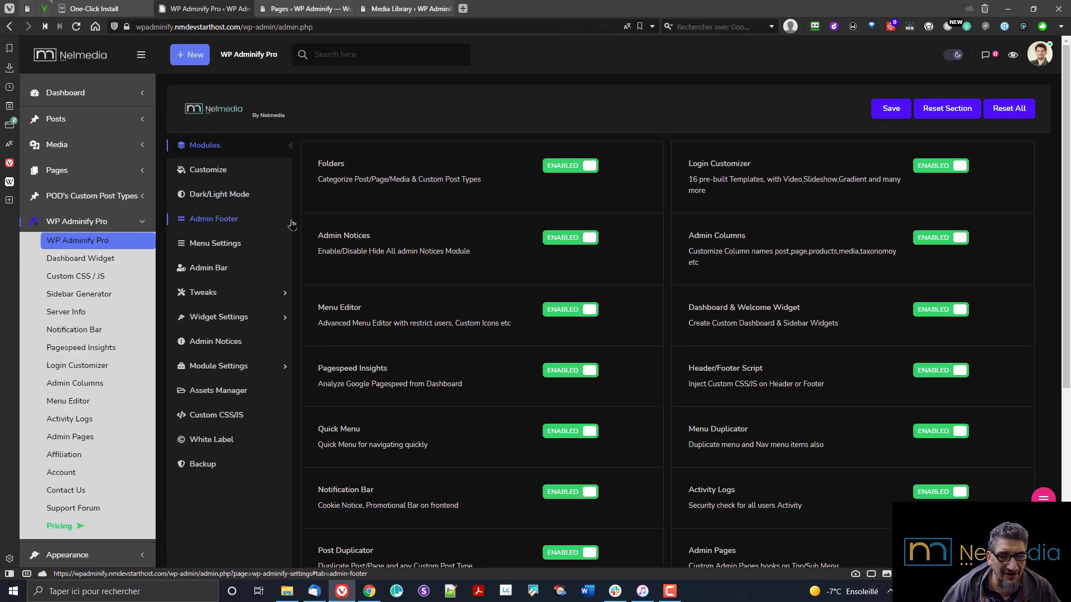
# Examine the imported Customize, Dark/Light Mode and Admin Footer settings of WP Adminify Pro
pyautogui.scroll(-4, 452, 319)
pyautogui.scroll(4, 444, 318)
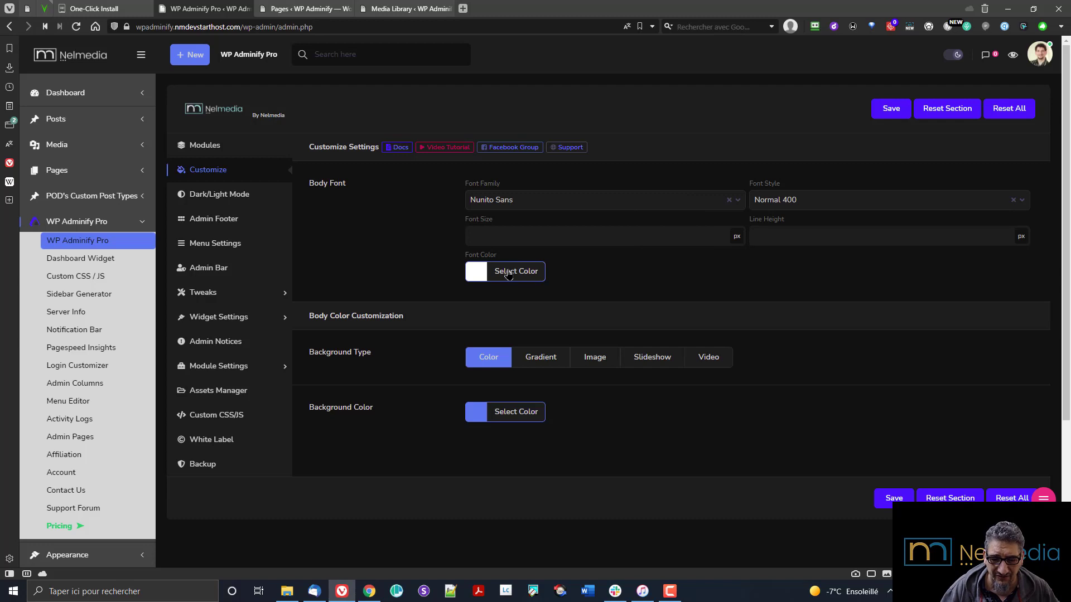
pyautogui.click(235, 195)
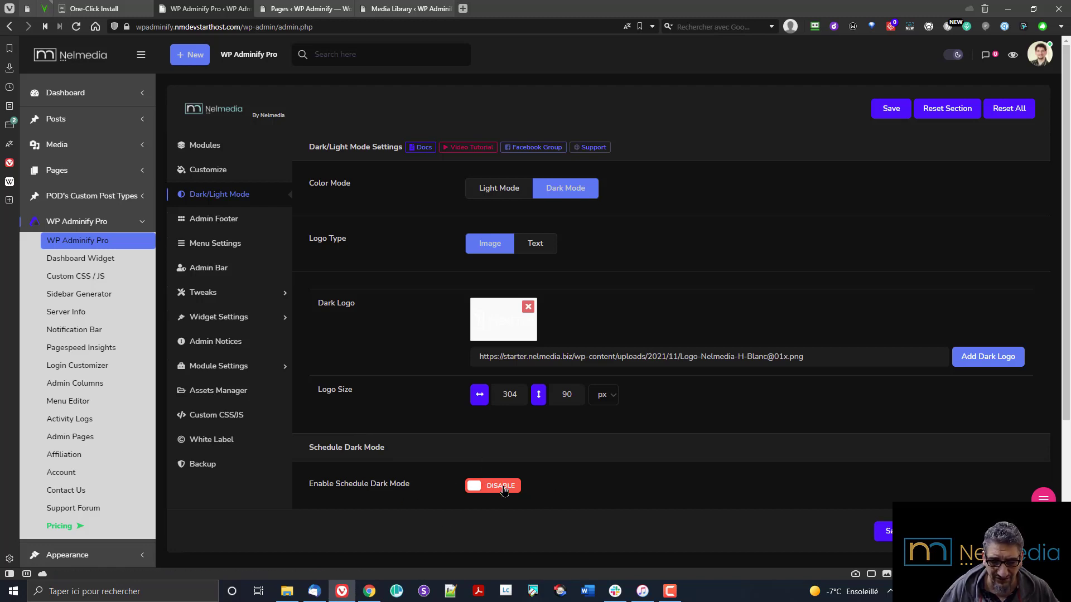
pyautogui.click(232, 227)
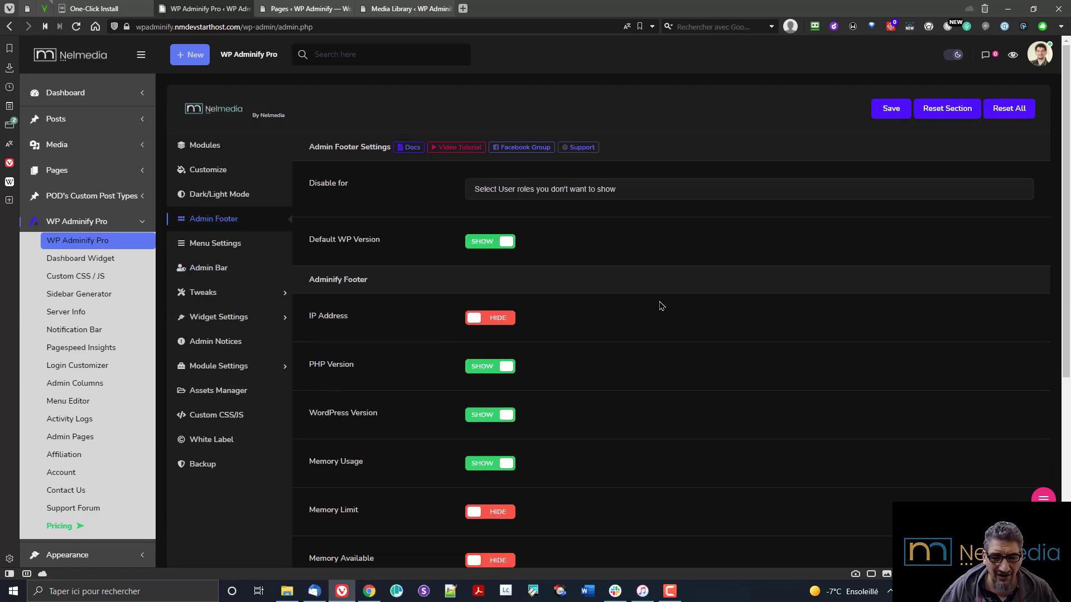
pyautogui.scroll(-5, 661, 306)
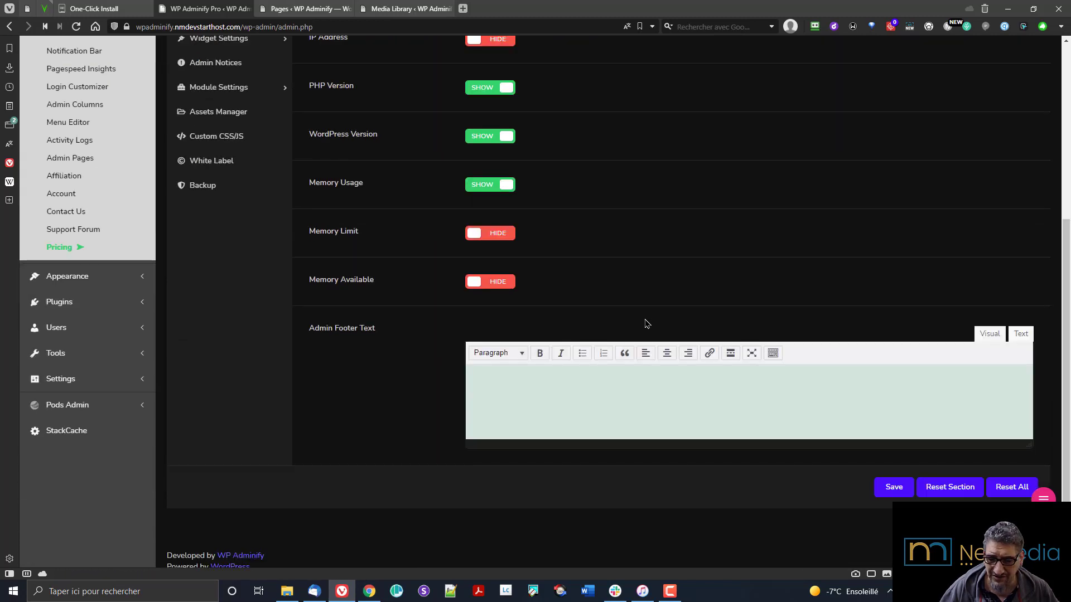
pyautogui.scroll(-1, 647, 324)
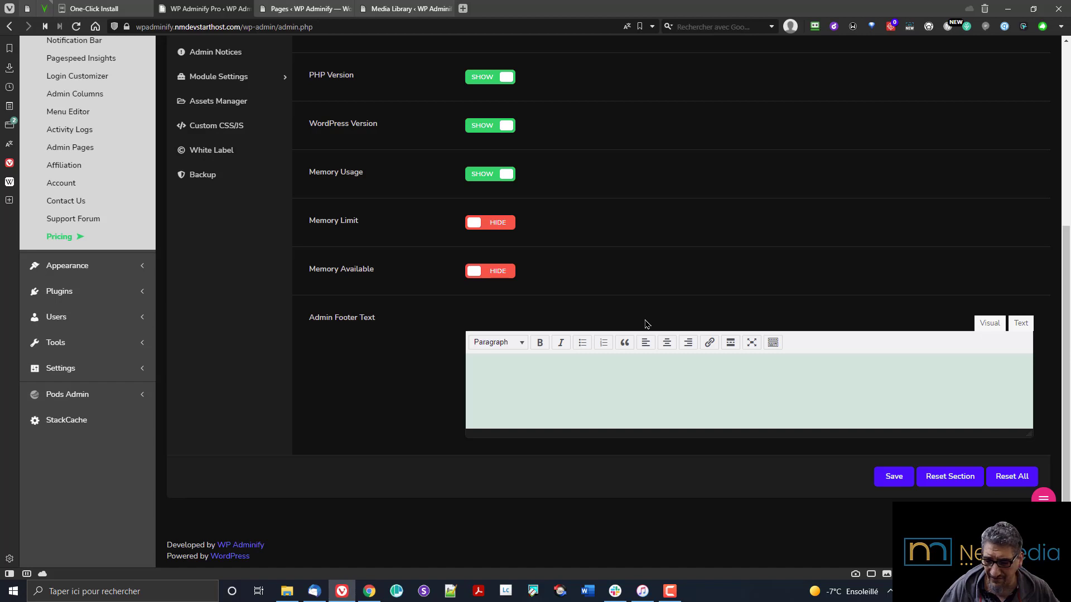
pyautogui.scroll(1, 642, 327)
pyautogui.scroll(-1, 639, 332)
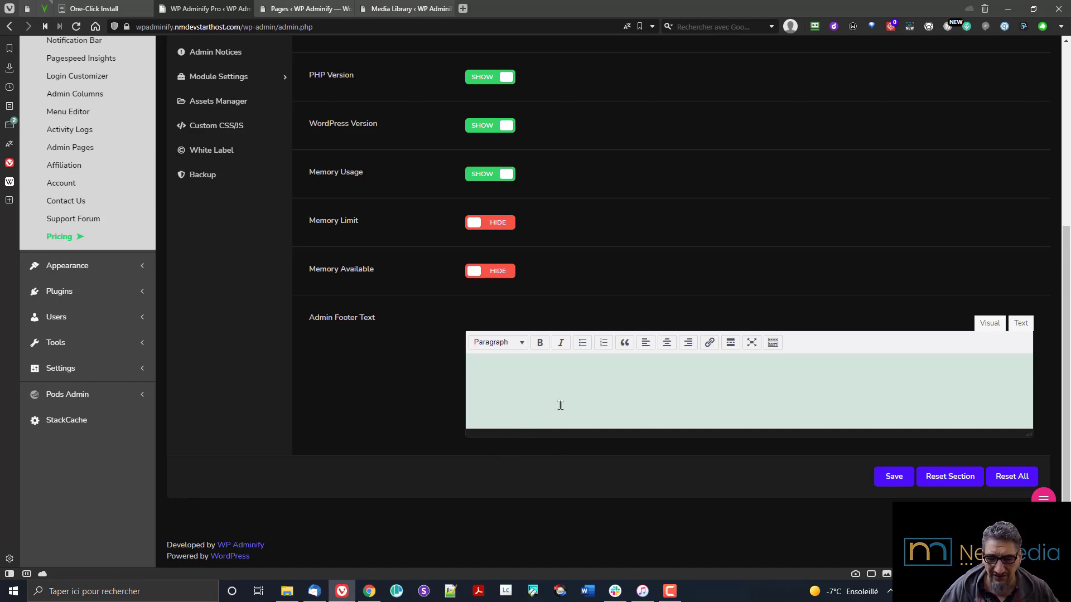
pyautogui.scroll(5, 560, 413)
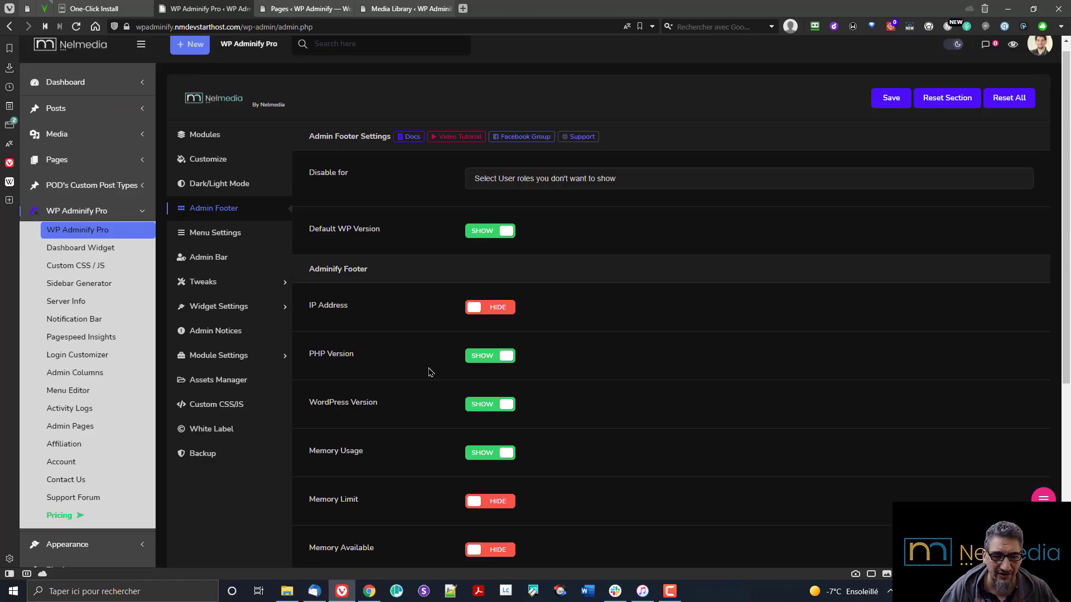
# Set User Info to Show in the Menu Settings, save the change and reload the page to apply it
pyautogui.click(222, 241)
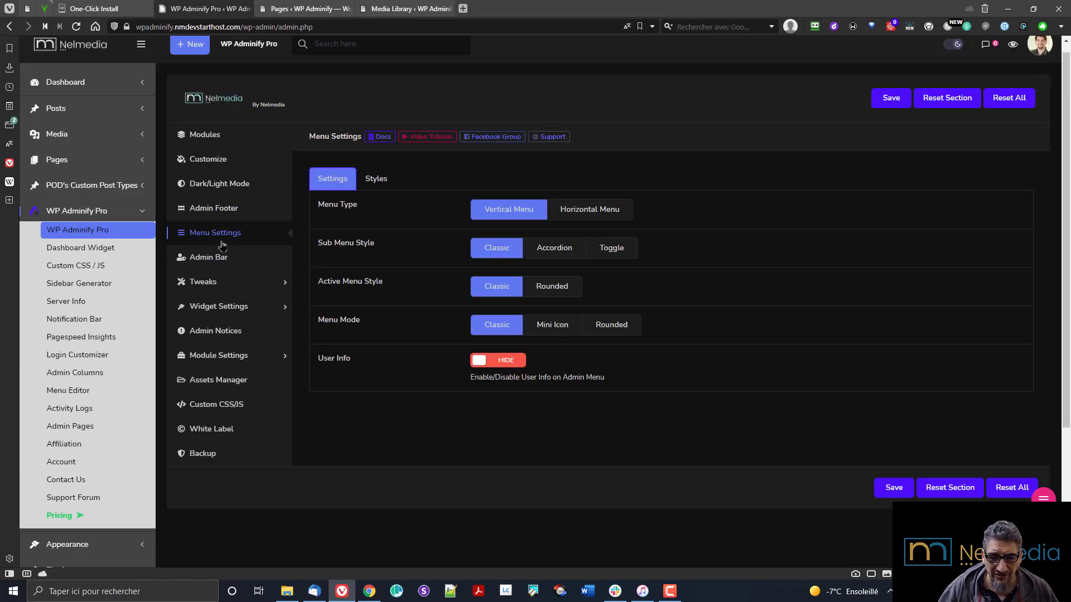
pyautogui.click(516, 366)
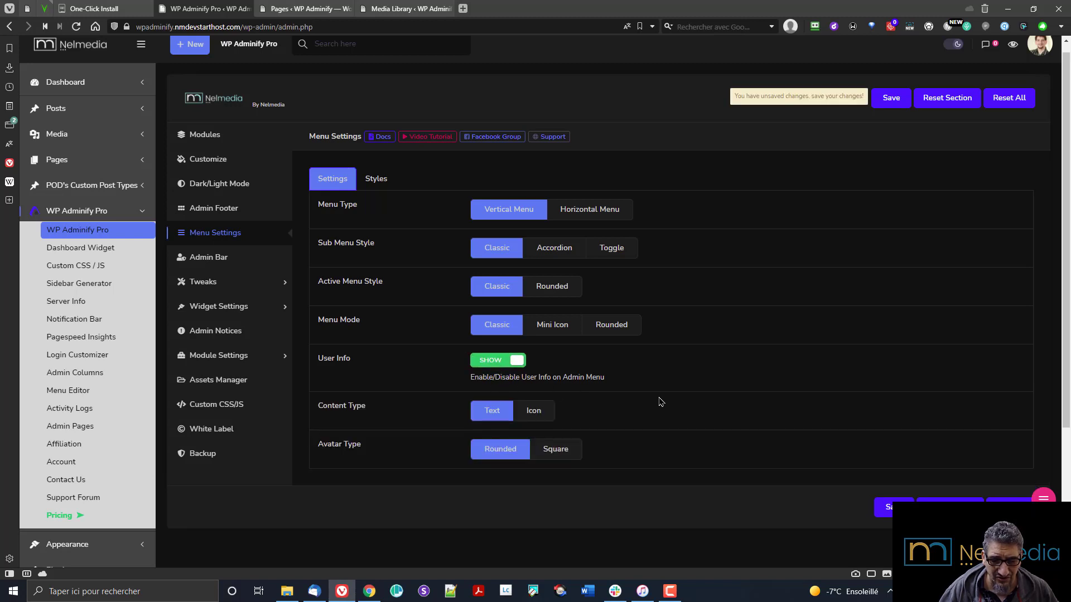
pyautogui.click(887, 507)
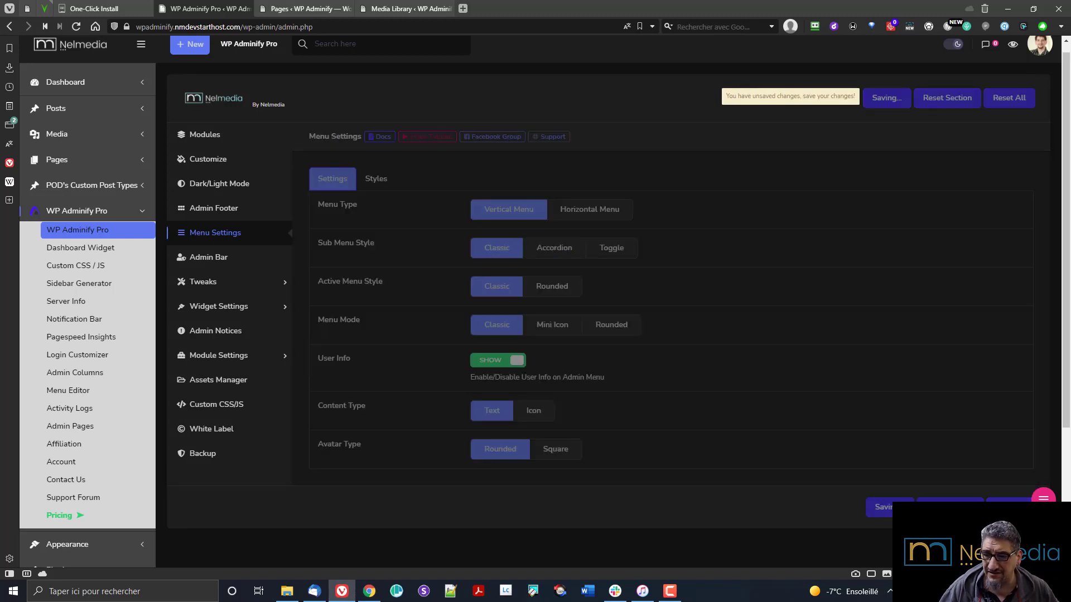
pyautogui.click(76, 26)
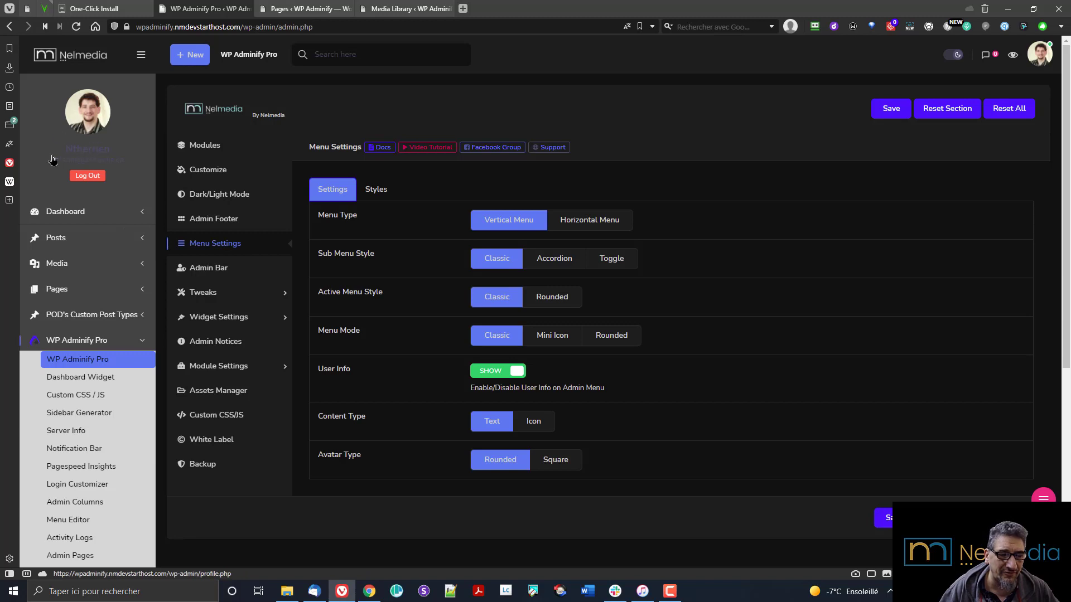
pyautogui.moveTo(114, 302)
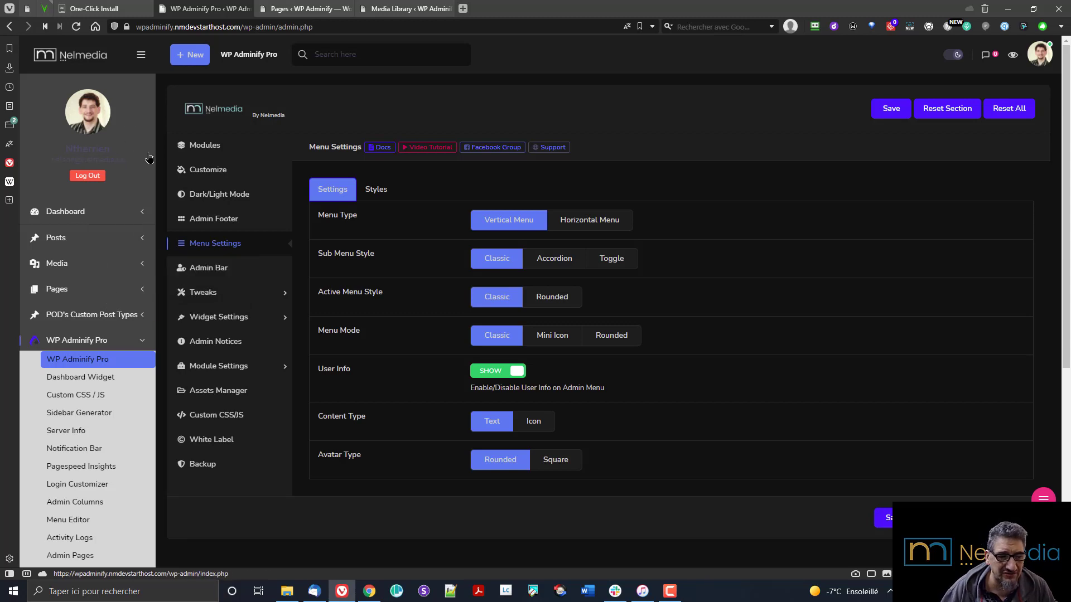
# Review the Admin Bar settings and its background, text, "New" button and icon color styles
pyautogui.click(189, 271)
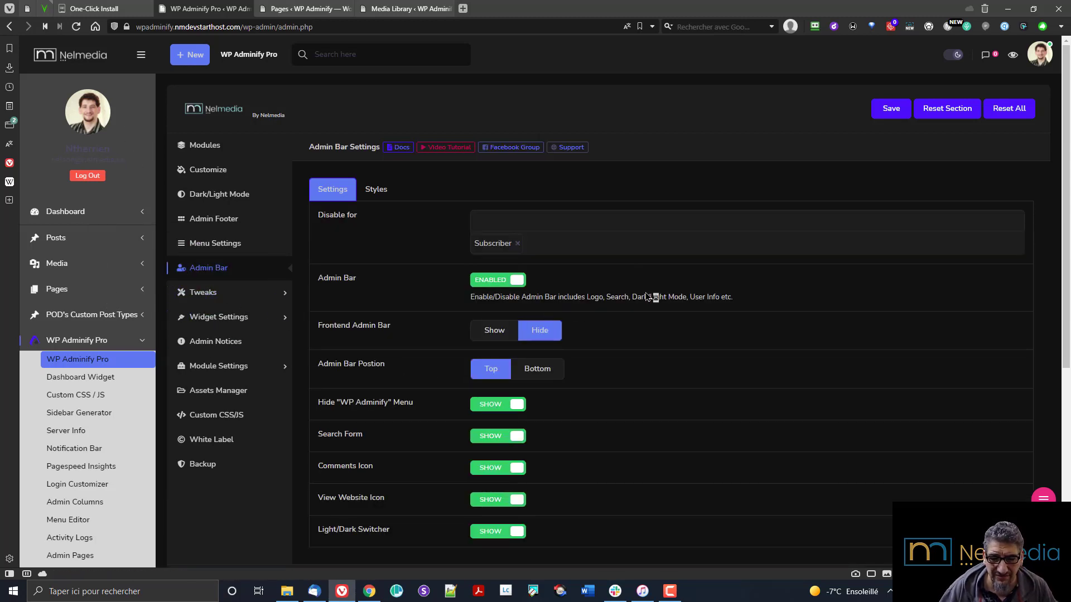
pyautogui.scroll(-3, 651, 292)
pyautogui.scroll(2, 651, 291)
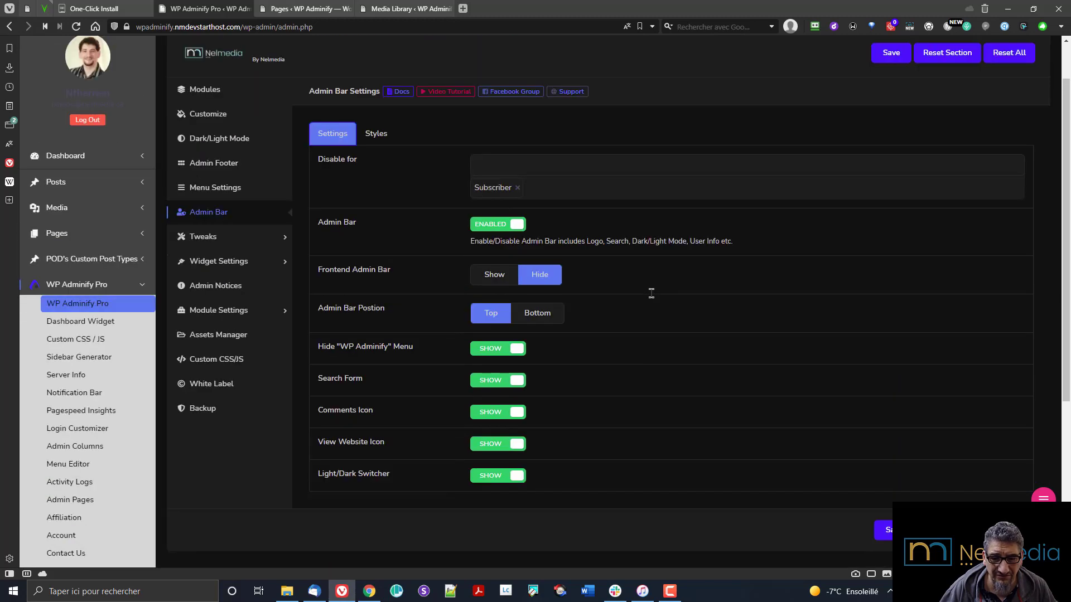
pyautogui.click(374, 138)
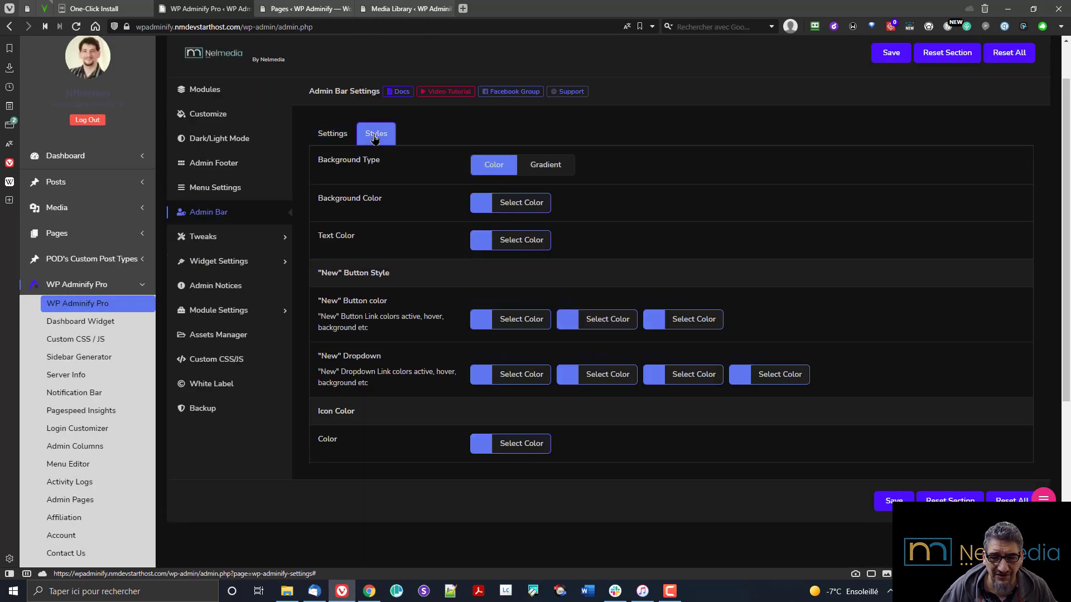
# Recheck the Admin Bar settings and styles, and examine the Head tweaks that remove unnecessary links, scripts and styles
pyautogui.click(337, 137)
pyautogui.click(384, 139)
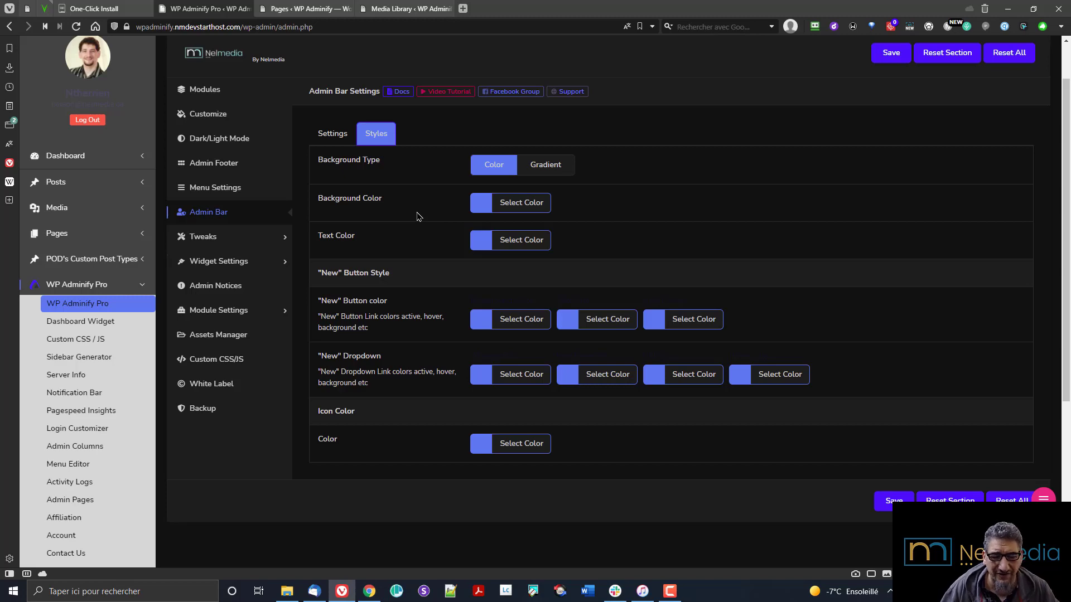
pyautogui.click(229, 238)
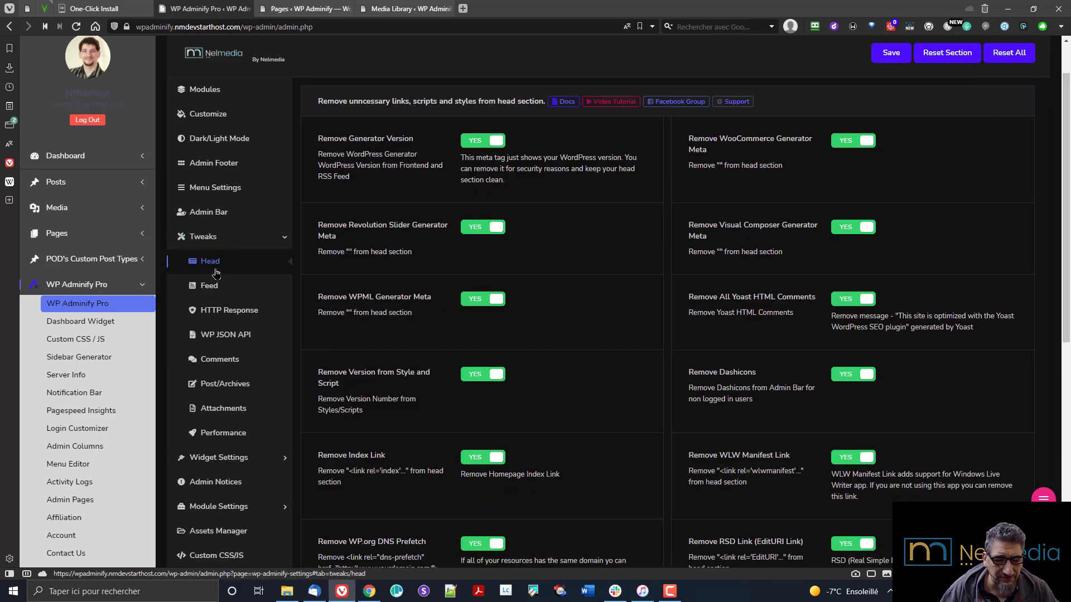
pyautogui.scroll(-7, 634, 248)
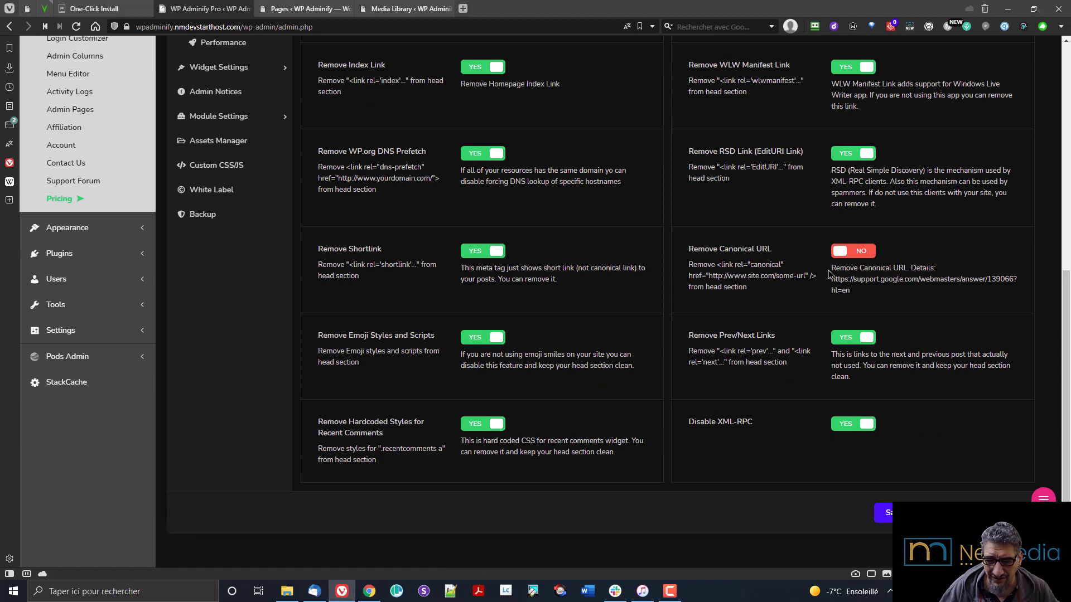
pyautogui.scroll(5, 723, 320)
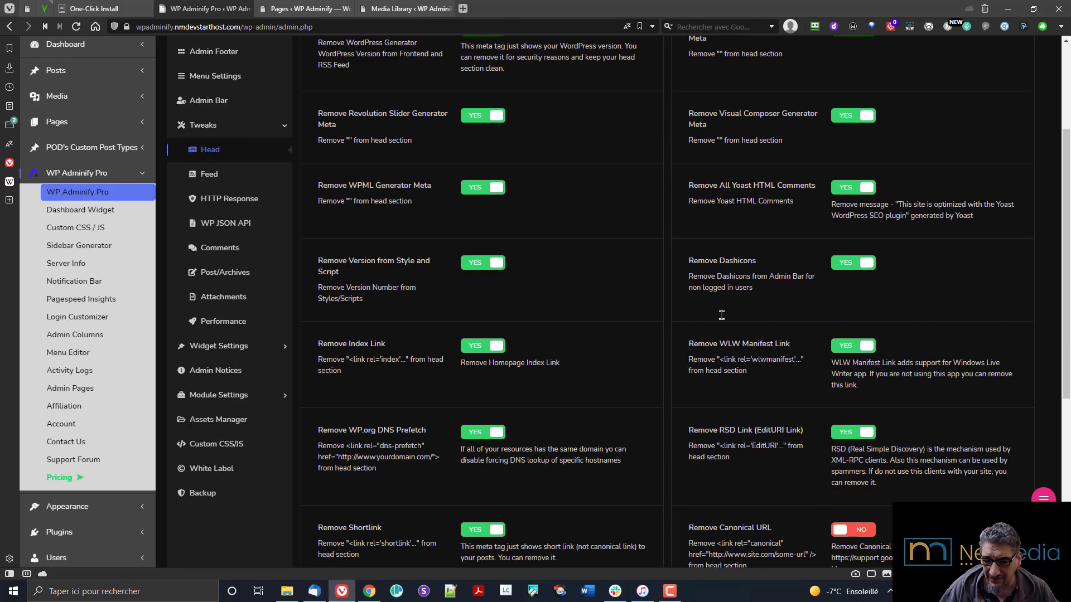
pyautogui.scroll(3, 724, 321)
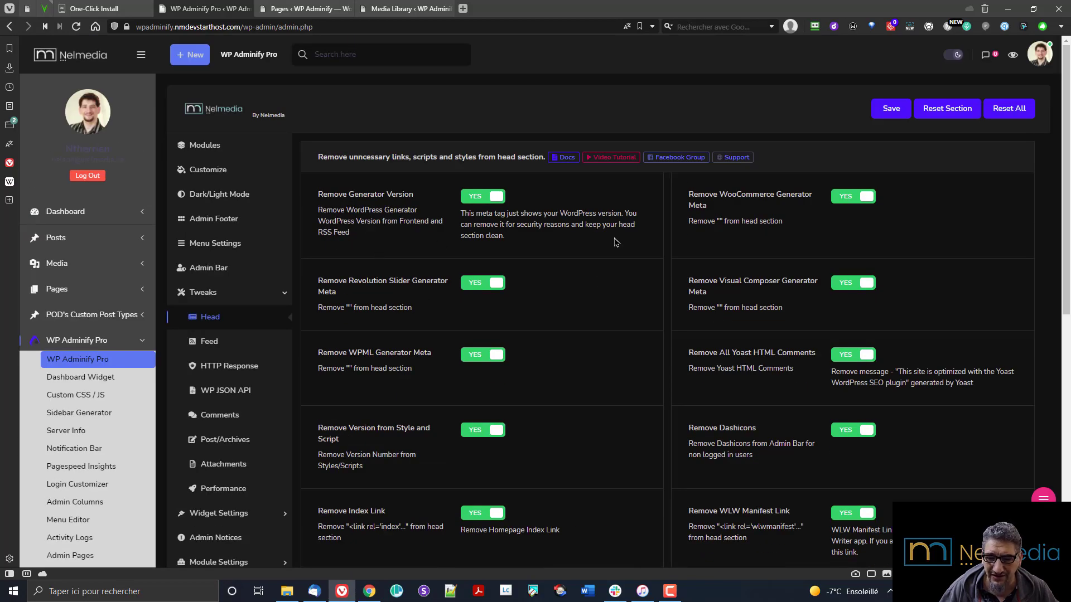
pyautogui.scroll(-3, 656, 272)
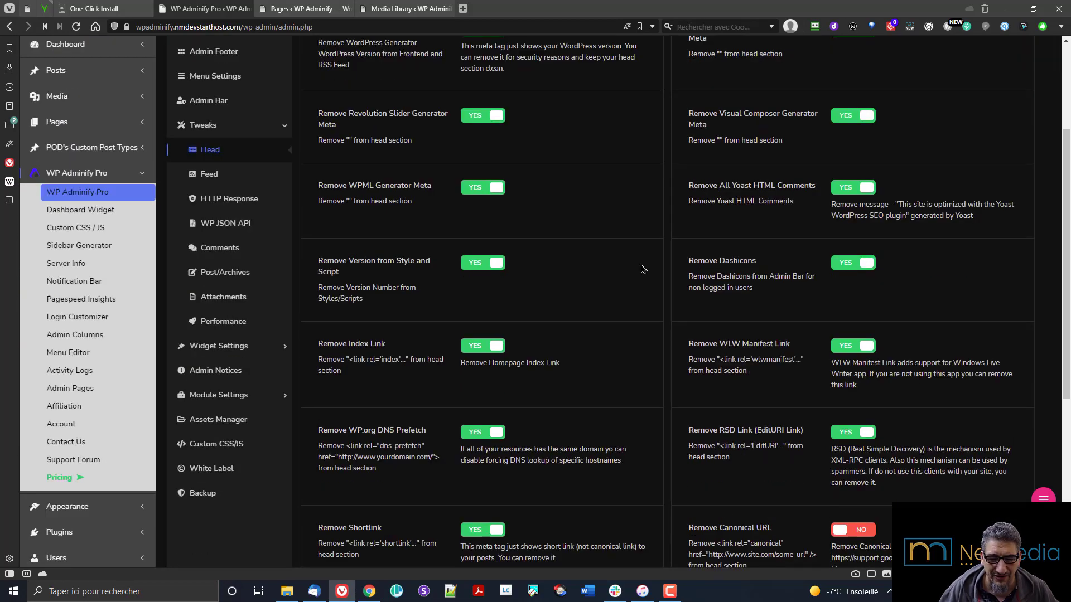
pyautogui.scroll(-4, 643, 270)
pyautogui.scroll(4, 642, 269)
# Review the Feed, HTTP Response, WP JSON API and Comments tweaks
pyautogui.click(210, 174)
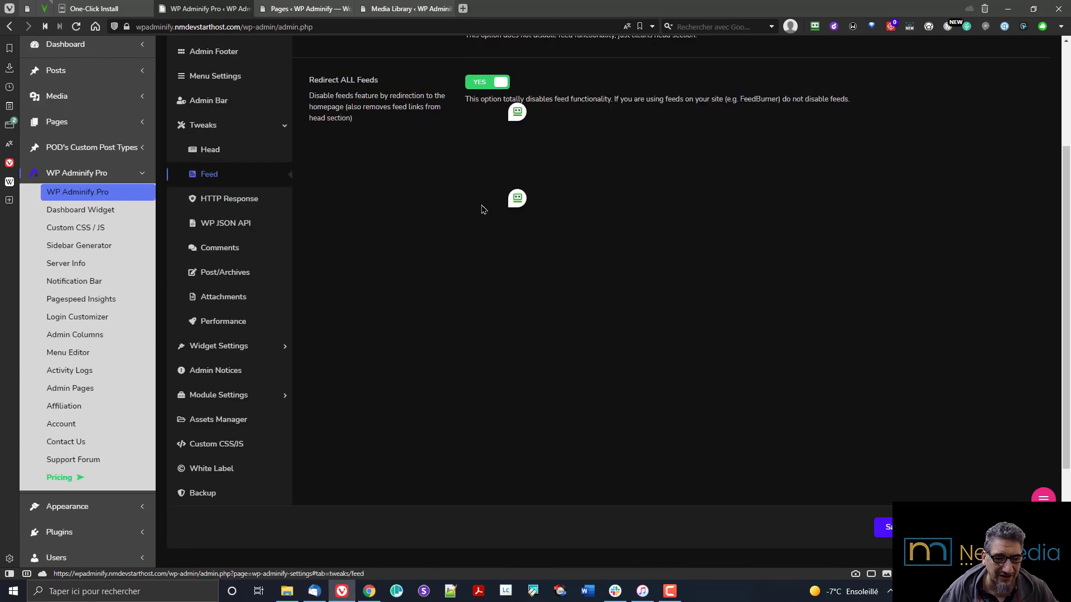
pyautogui.click(272, 207)
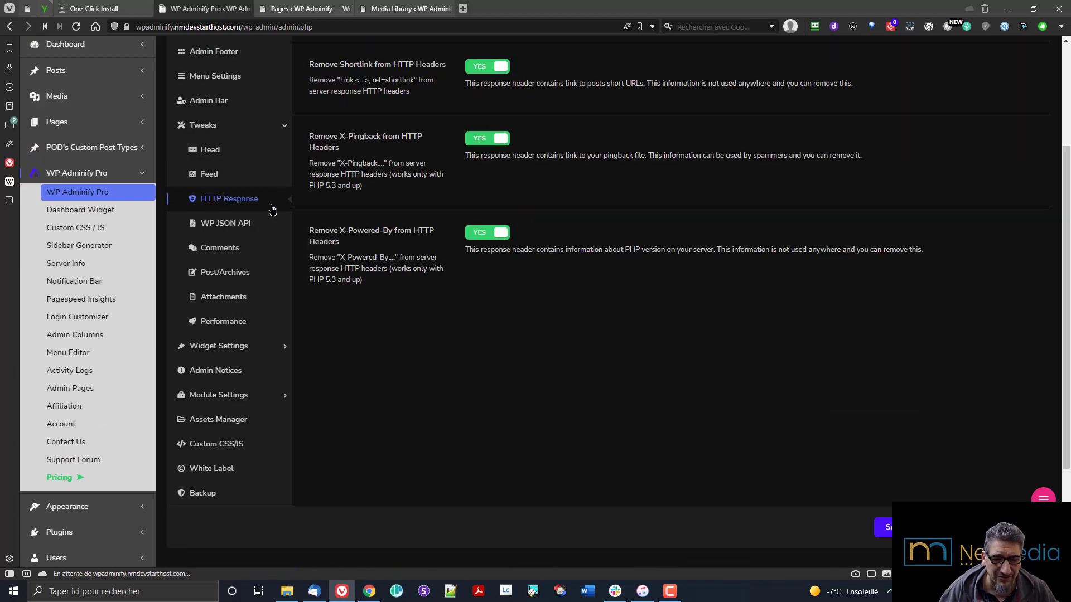
pyautogui.scroll(3, 472, 258)
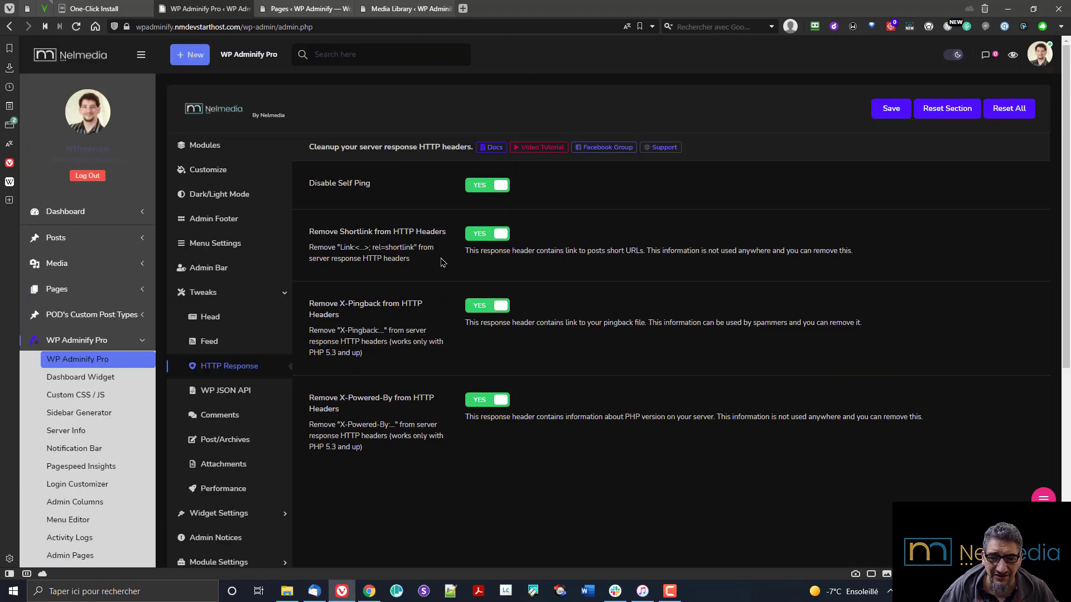
pyautogui.click(223, 394)
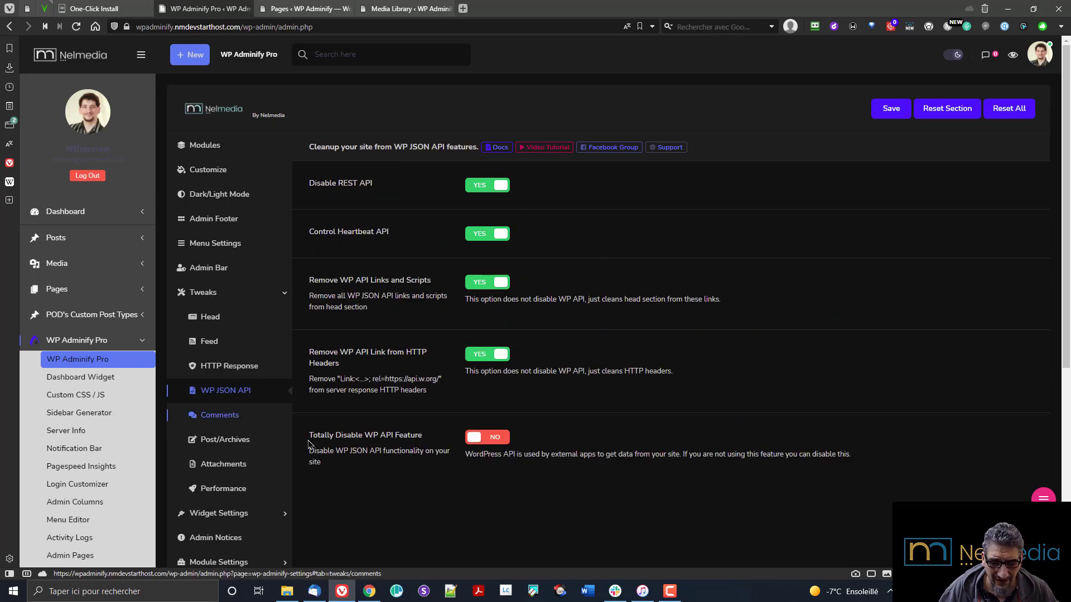
pyautogui.click(211, 415)
pyautogui.scroll(-2, 391, 388)
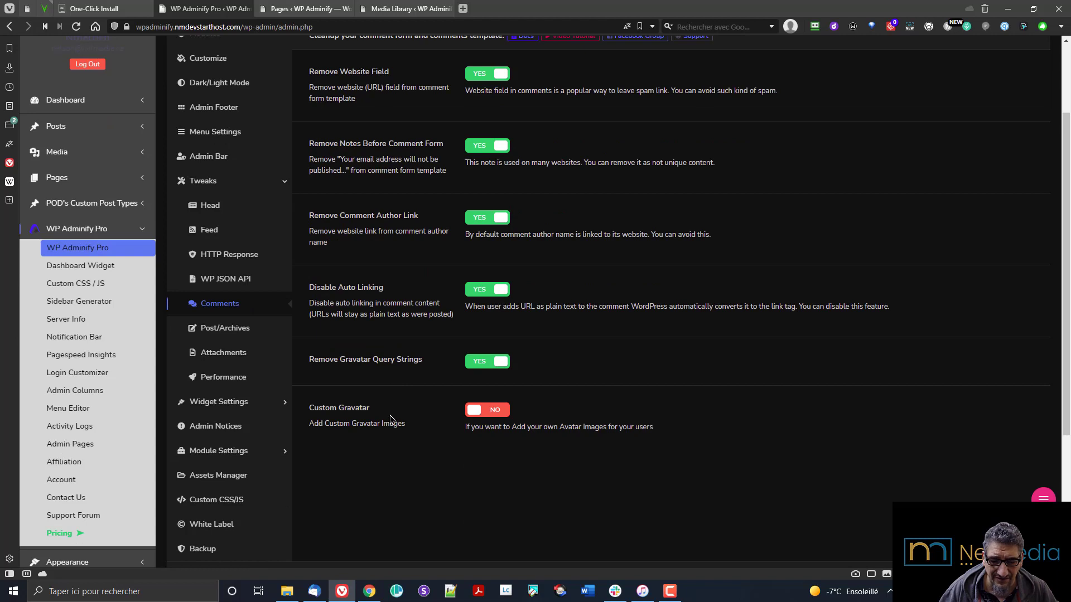
# Review the Post/Archives, Attachments and Performance tweaks
pyautogui.click(224, 328)
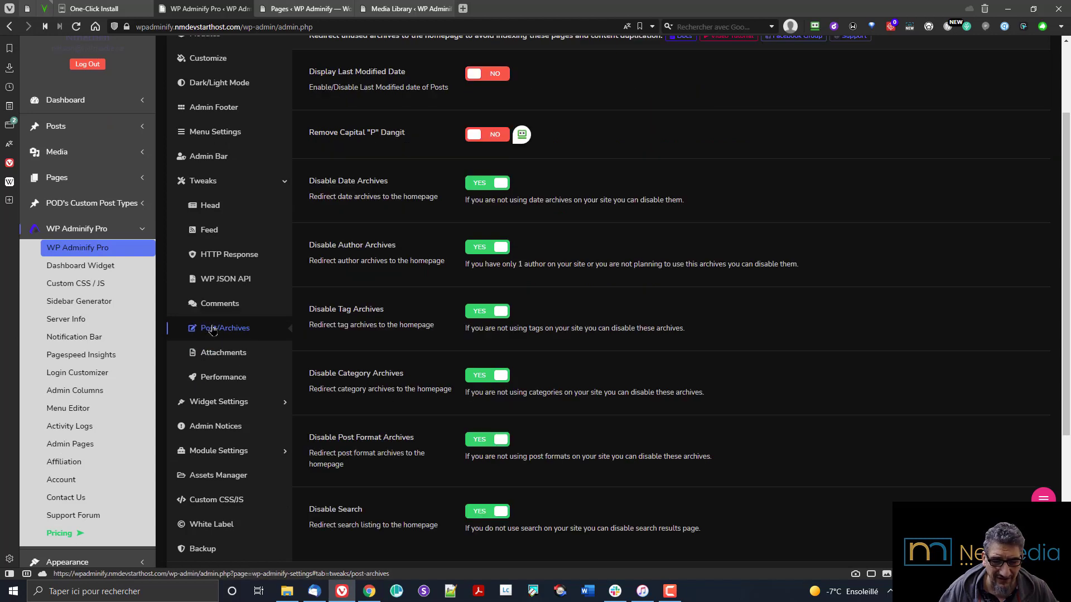
pyautogui.scroll(1, 468, 310)
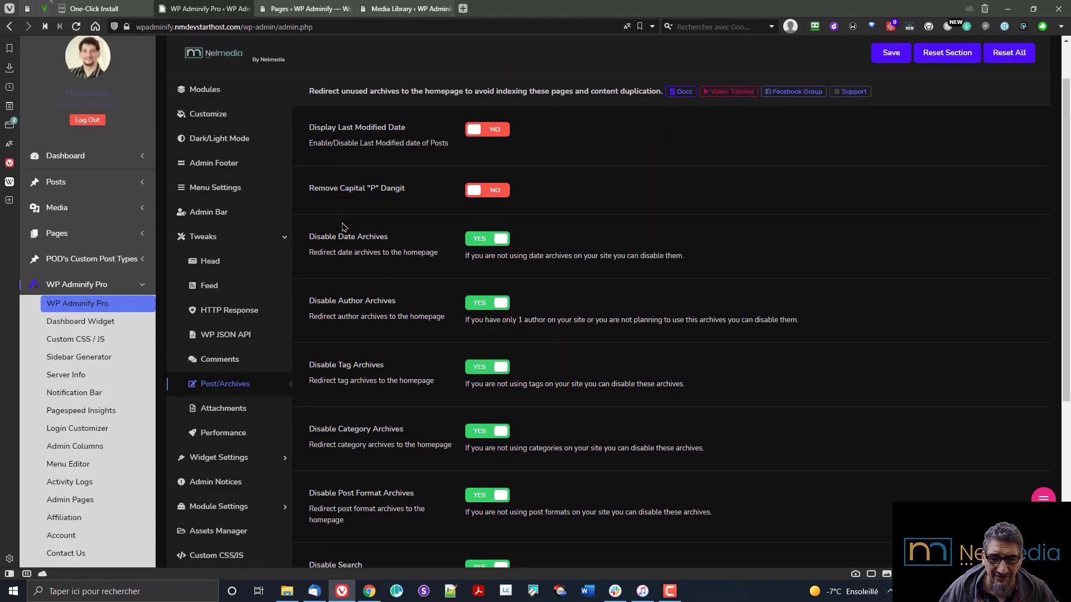
pyautogui.scroll(-2, 344, 233)
pyautogui.click(222, 300)
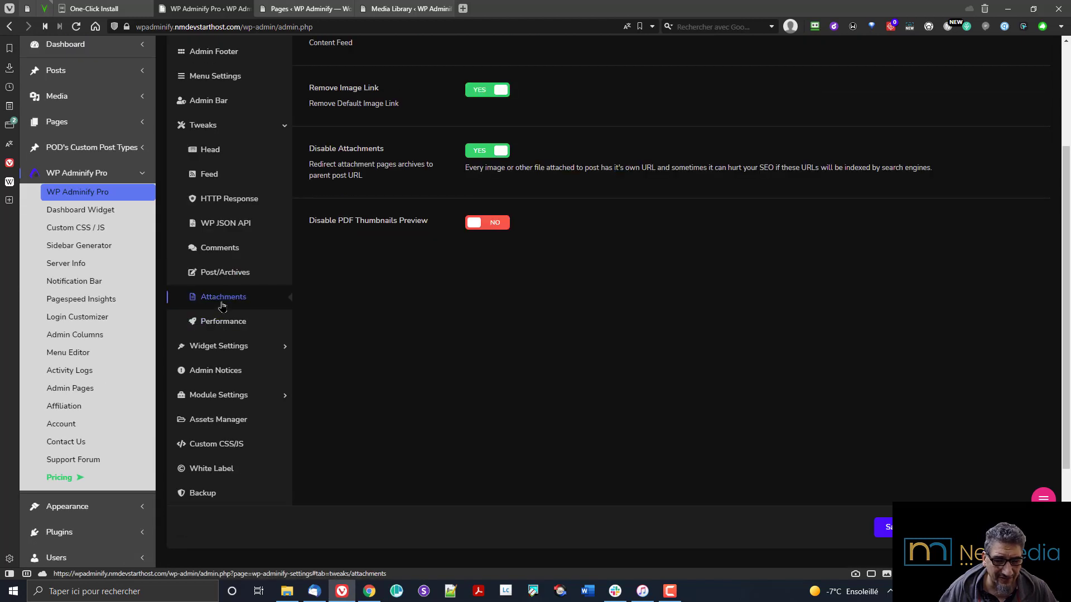
pyautogui.click(235, 331)
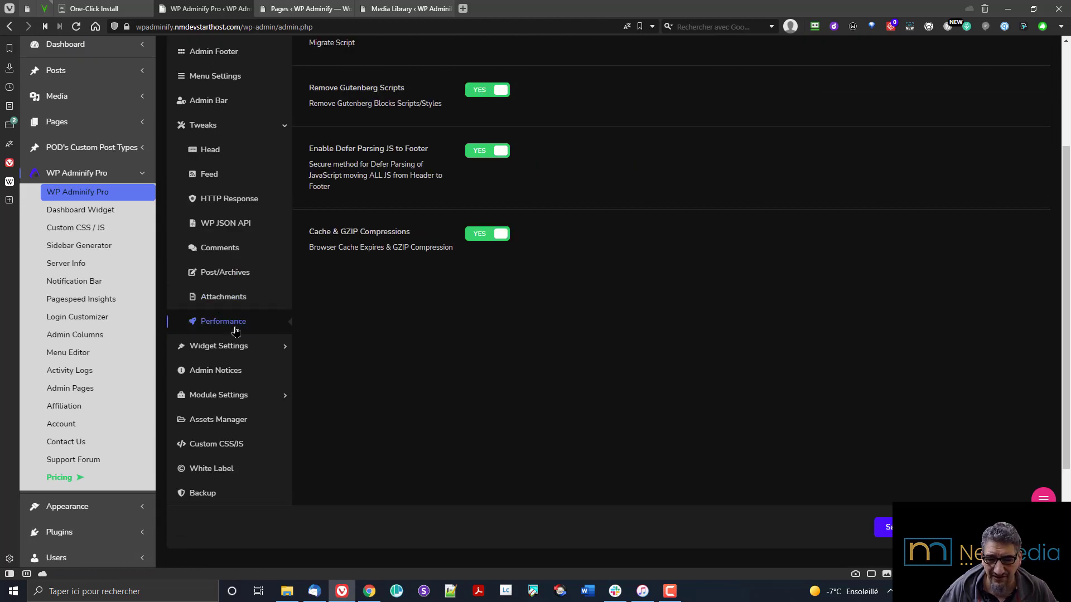
pyautogui.scroll(3, 467, 370)
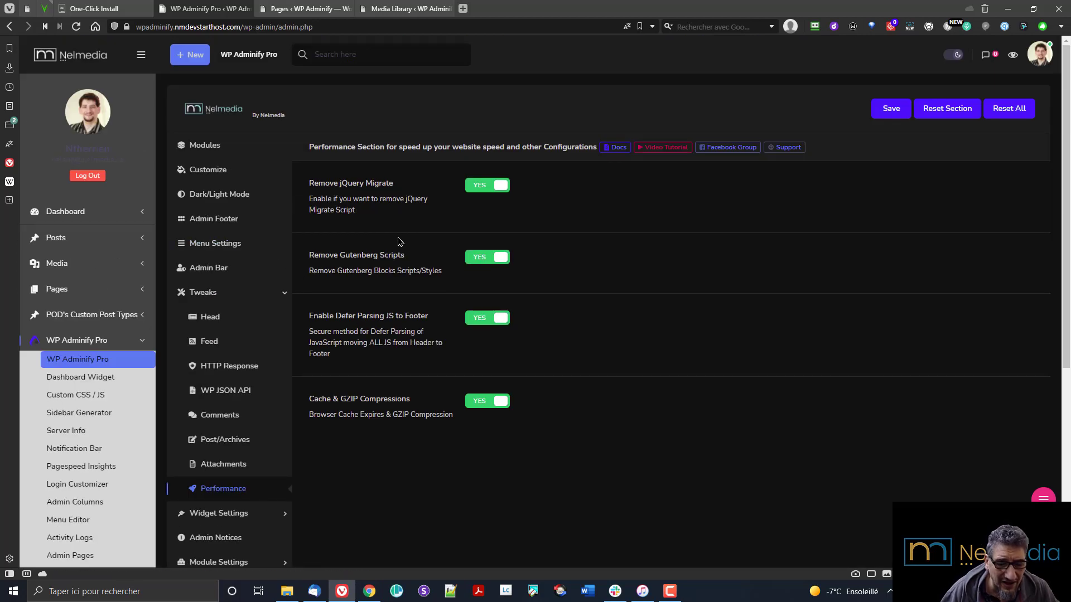
pyautogui.scroll(-3, 362, 342)
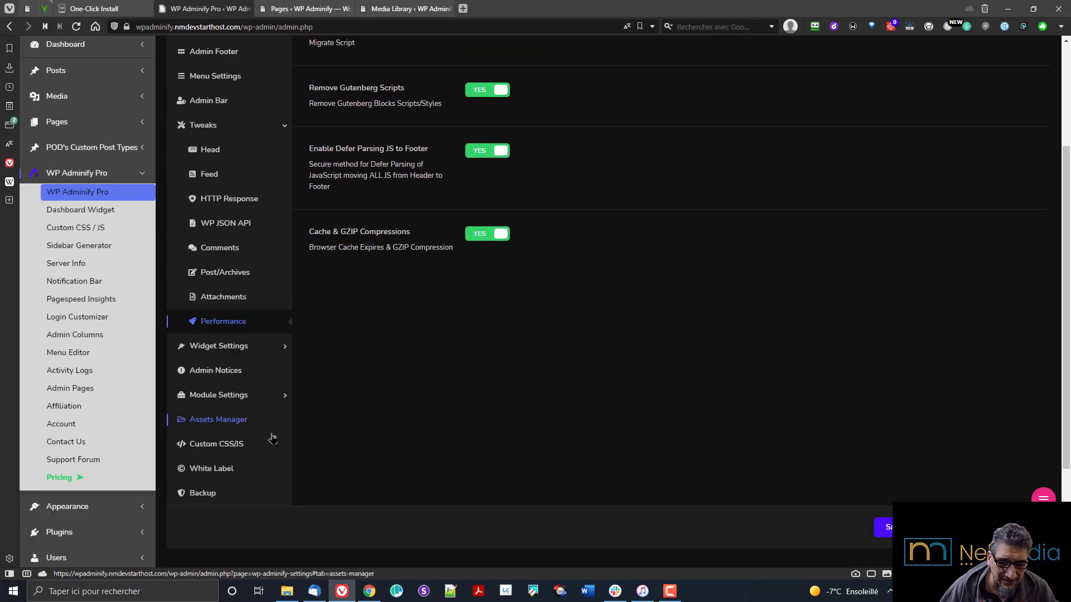
# Review which dashboard widgets are marked for removal and check the Sidebar Widgets settings
pyautogui.click(228, 347)
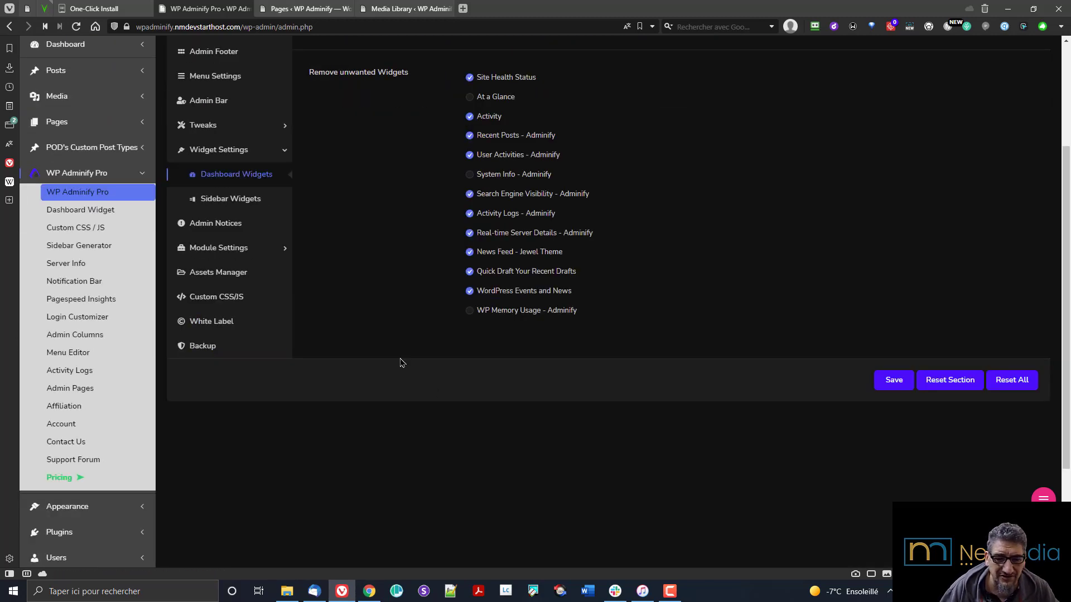
pyautogui.scroll(3, 393, 259)
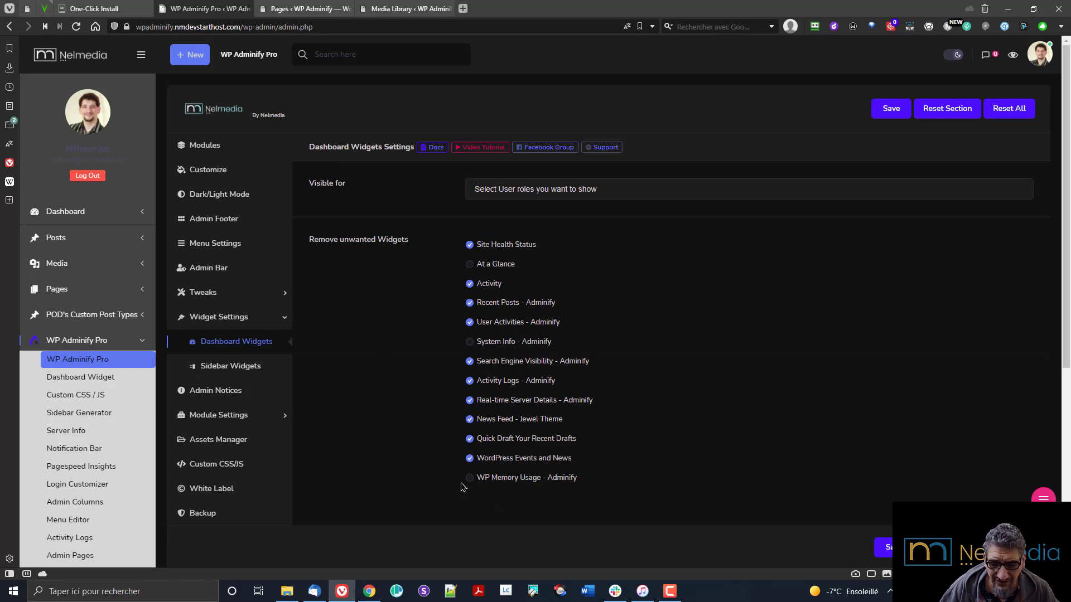
pyautogui.click(243, 373)
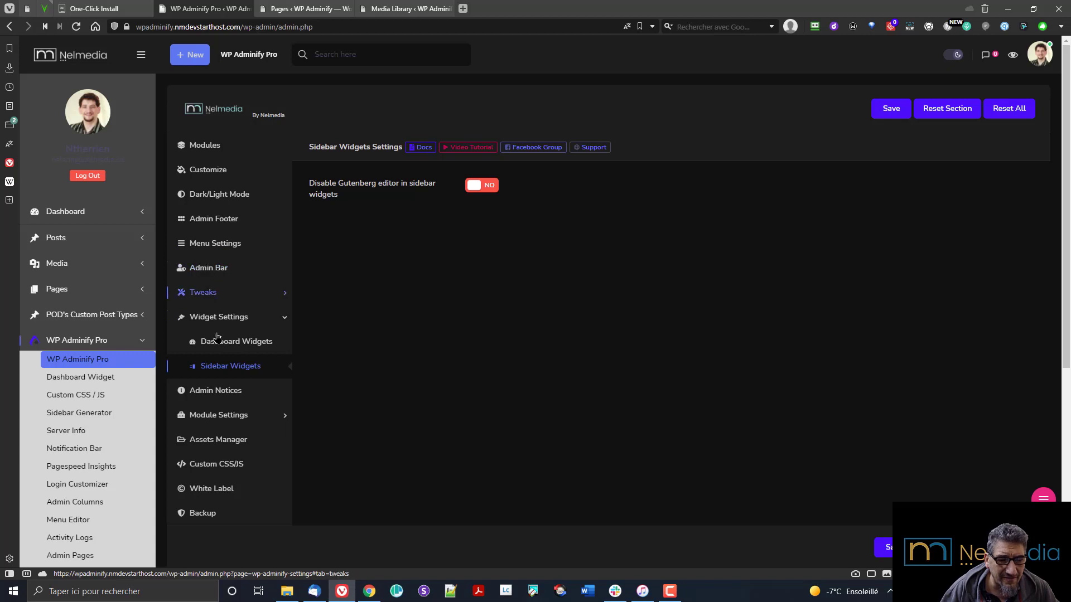
# Examine the Admin Notices settings, including the WordPress core, theme and plugin update notice options
pyautogui.click(215, 393)
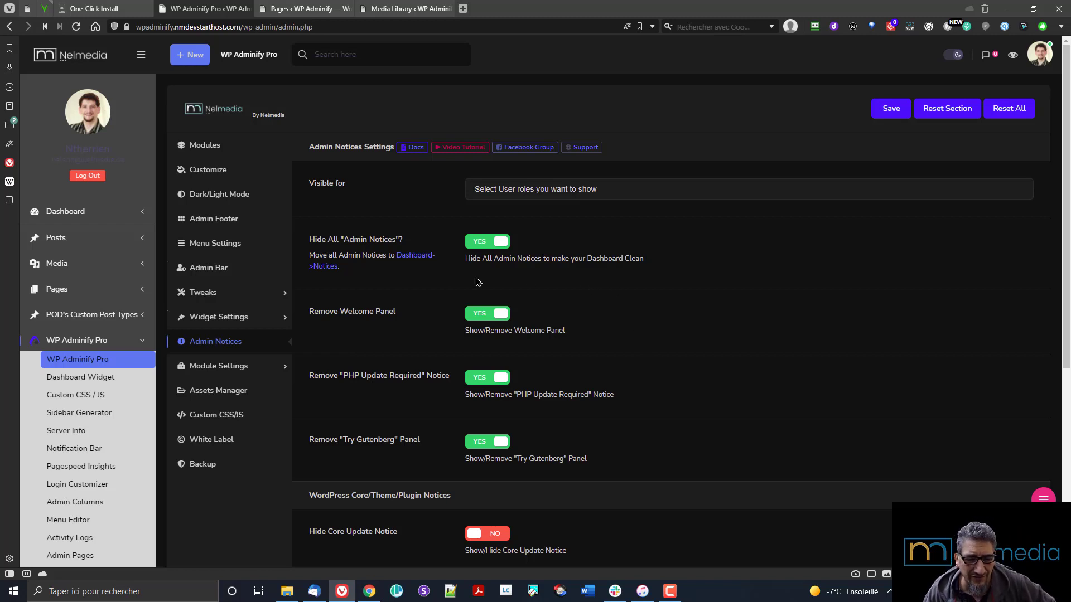
pyautogui.scroll(-3, 477, 282)
pyautogui.scroll(3, 674, 304)
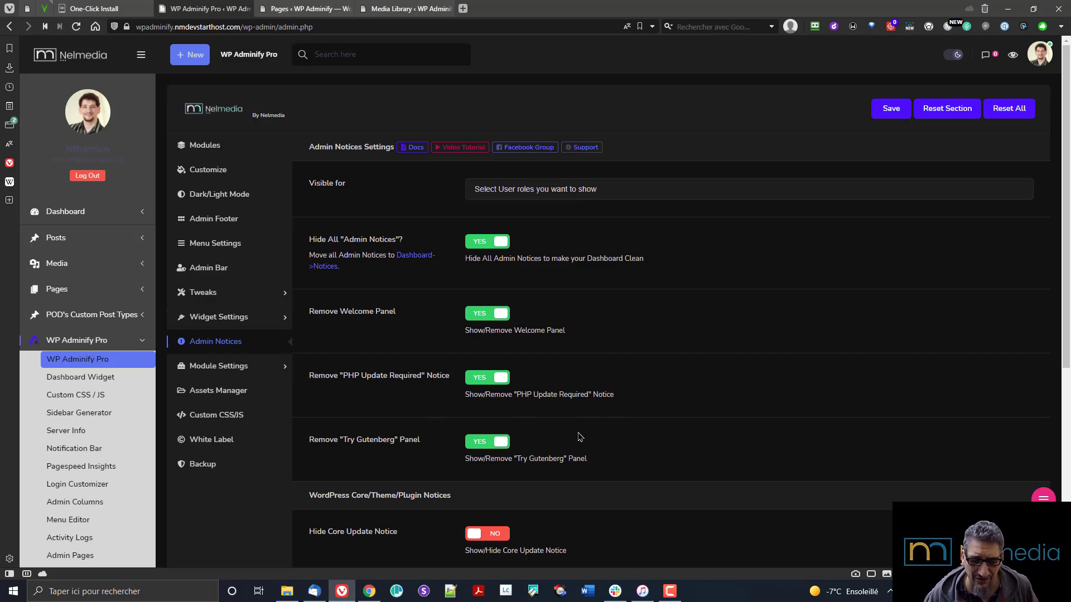
pyautogui.scroll(-5, 612, 424)
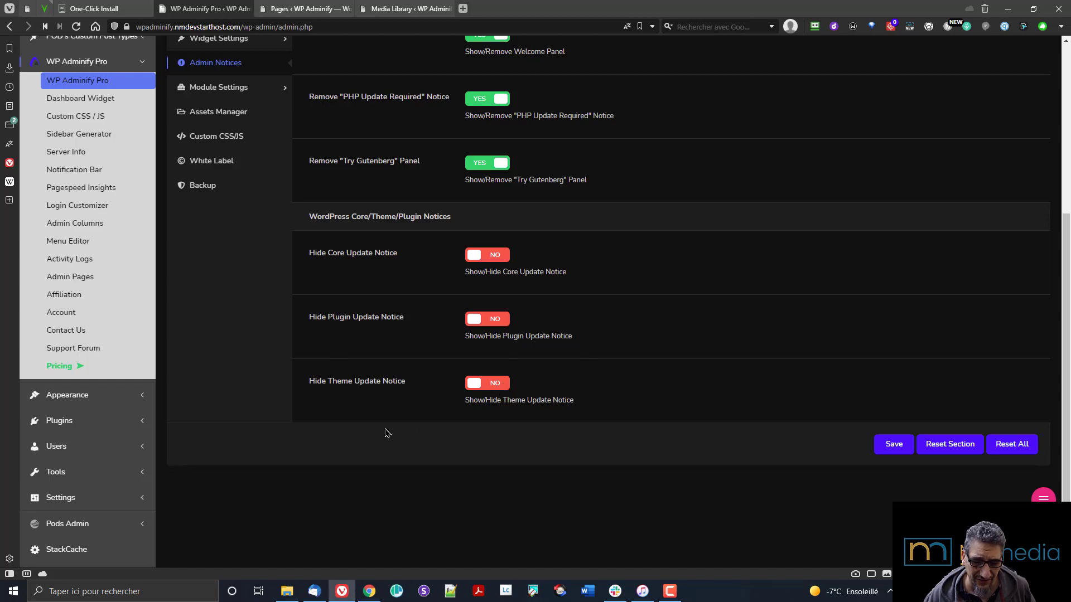
pyautogui.scroll(1, 363, 436)
pyautogui.scroll(4, 363, 436)
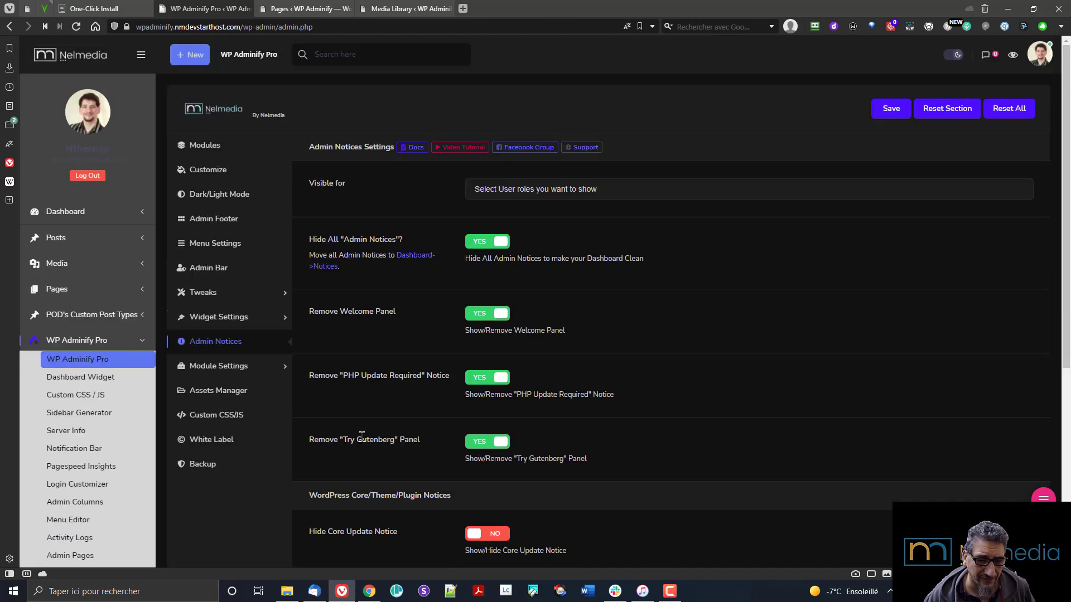
# Enable the Folders module for Admin Pages and POD's Custom Post Types in the Module Settings
pyautogui.click(226, 370)
pyautogui.scroll(-1, 227, 373)
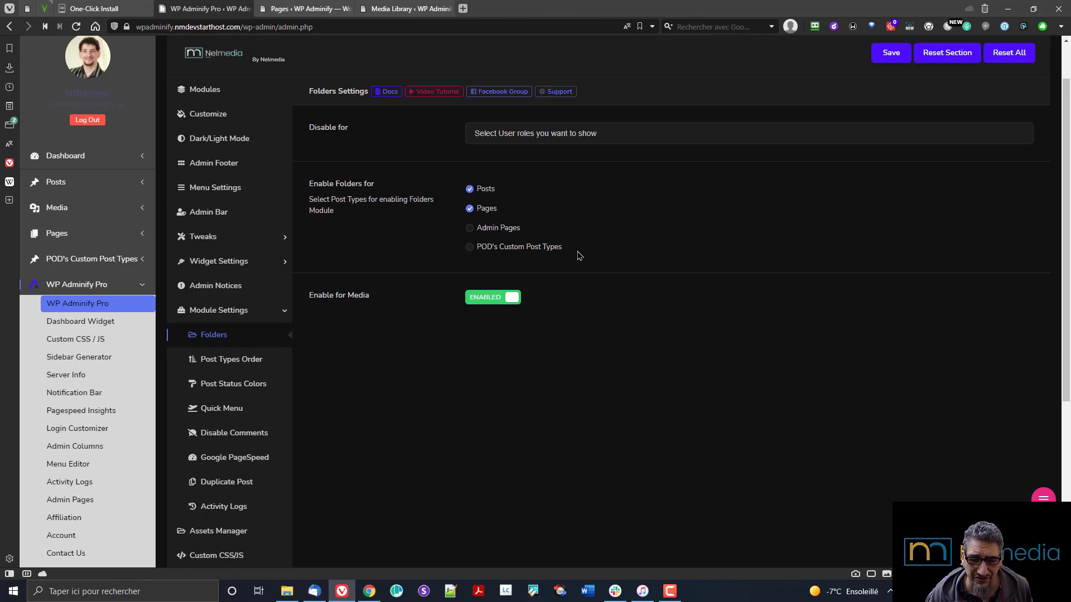
pyautogui.click(469, 249)
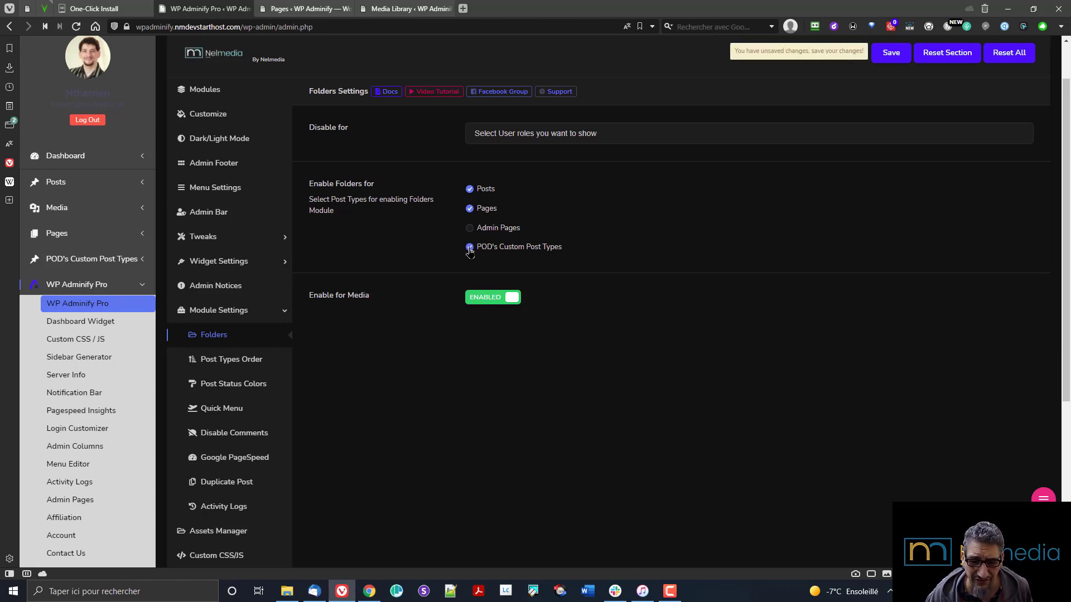
pyautogui.click(469, 248)
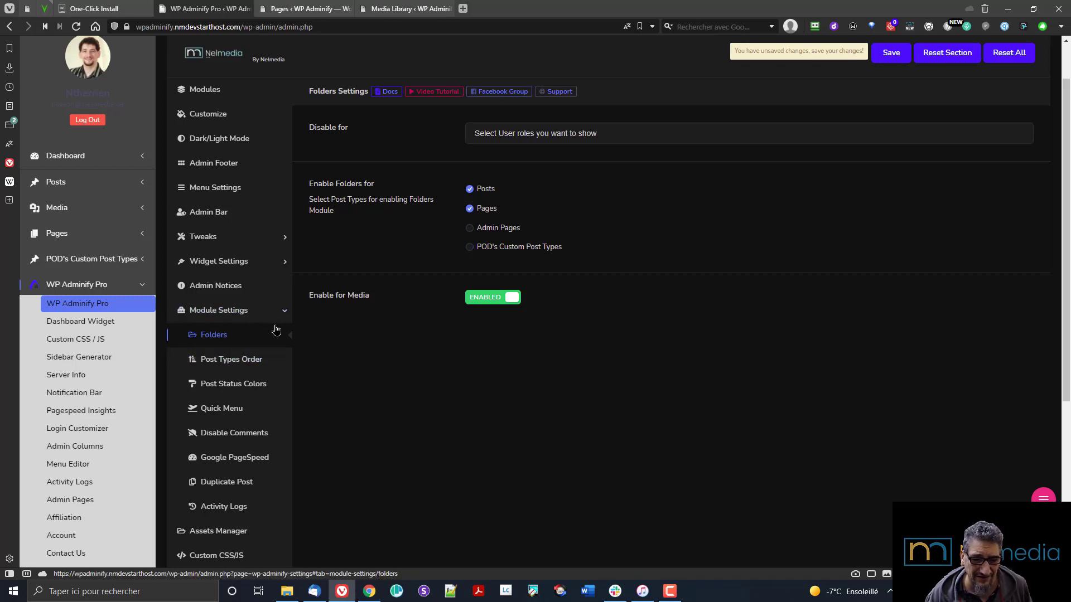
pyautogui.click(489, 234)
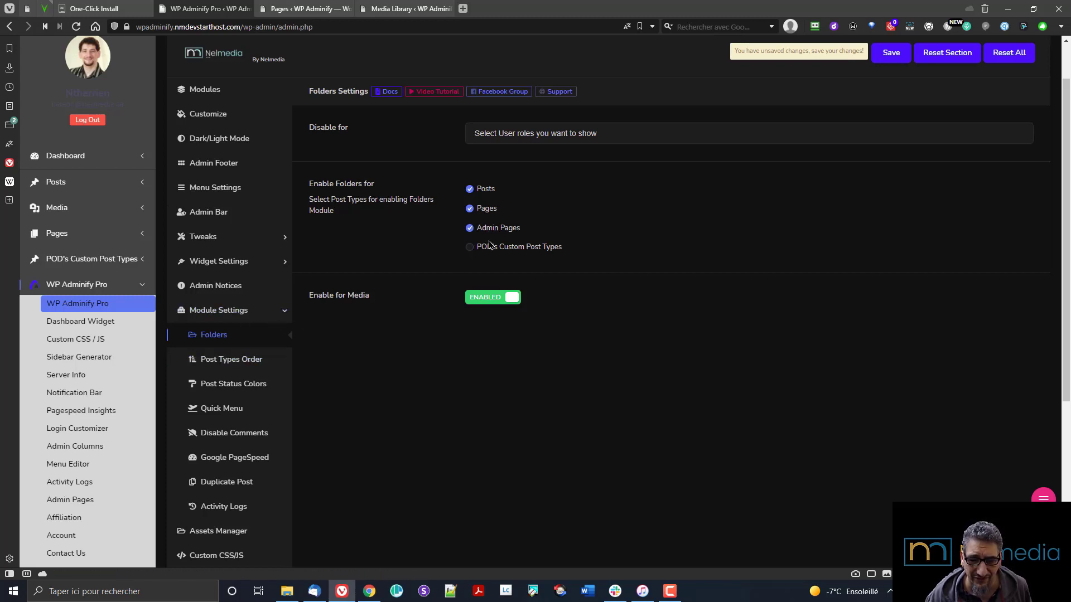
pyautogui.click(489, 247)
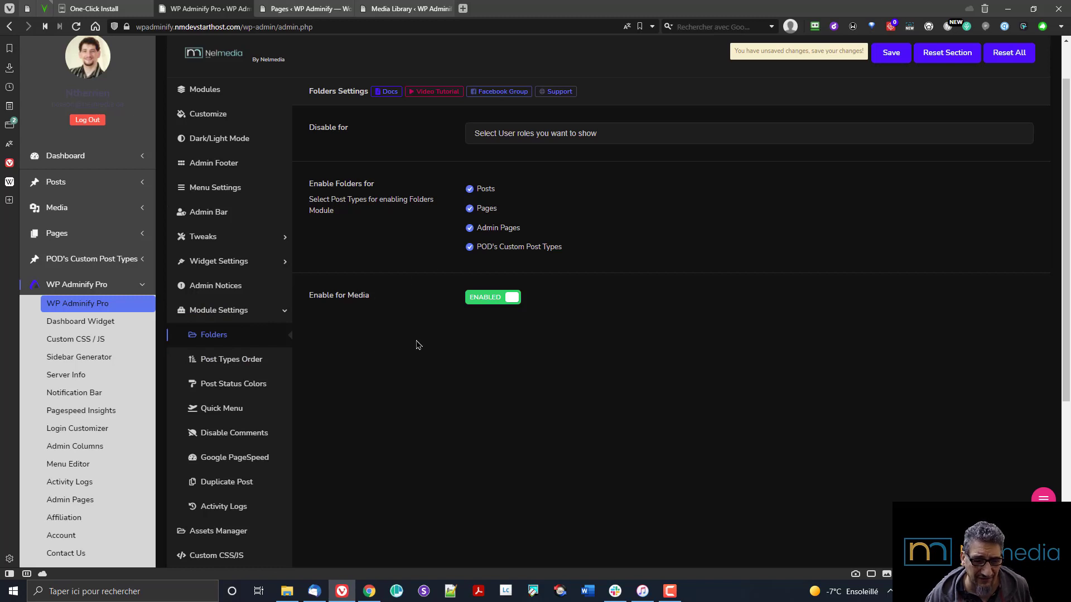
# Make Tags, Link Categories and POD's Custom Taxonomies sortable in the Post Types Order settings
pyautogui.scroll(-3, 327, 356)
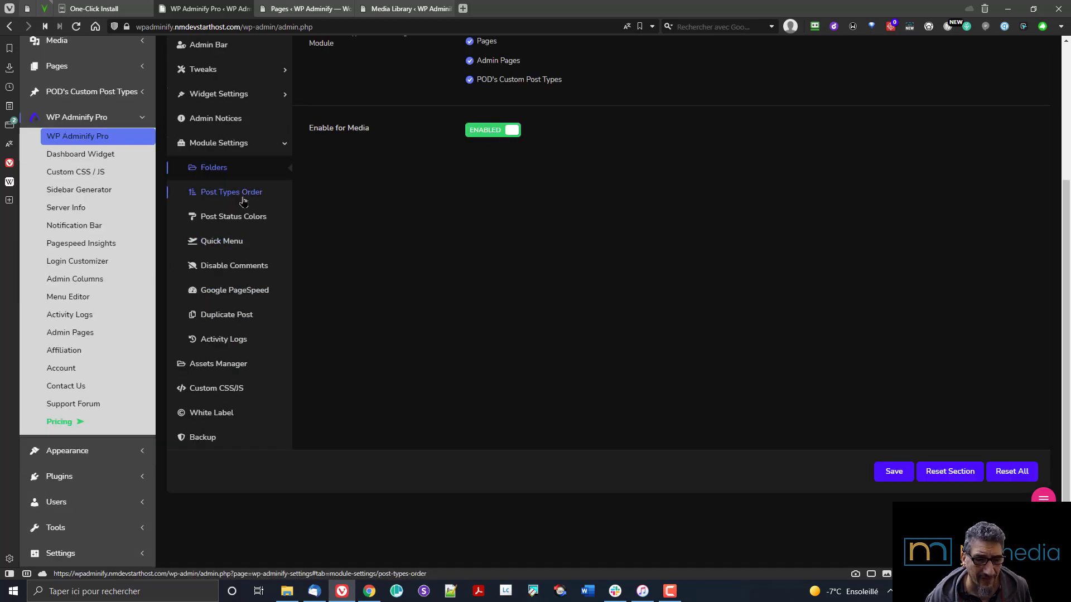
pyautogui.click(231, 192)
pyautogui.scroll(1, 507, 181)
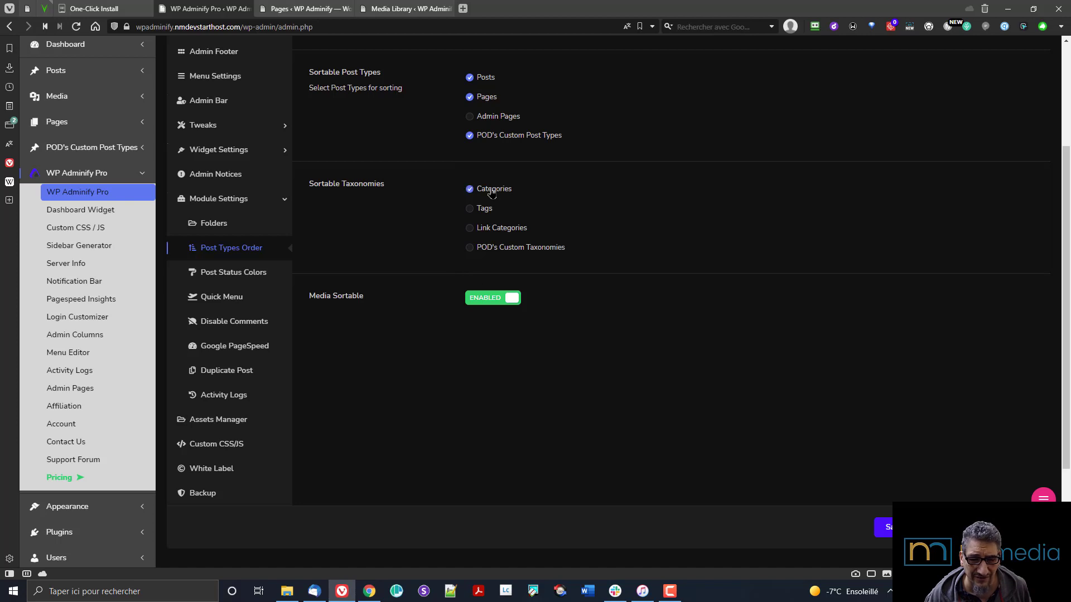
pyautogui.click(490, 209)
pyautogui.click(488, 228)
pyautogui.click(489, 248)
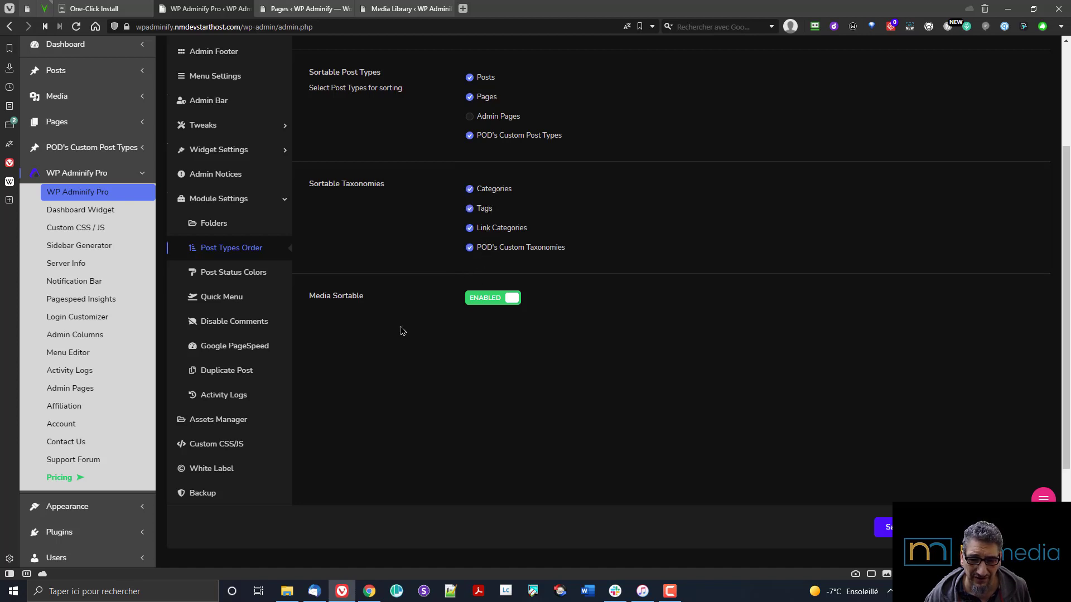
# Open the Post Status Colors settings, save the module changes and review the status color and custom column options
pyautogui.click(233, 280)
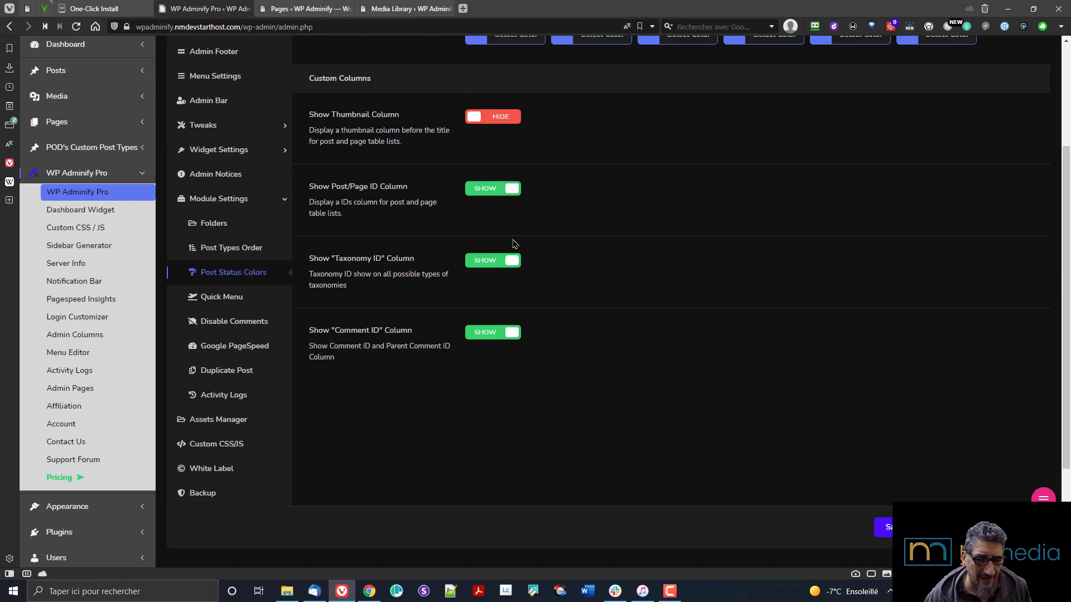
pyautogui.click(887, 529)
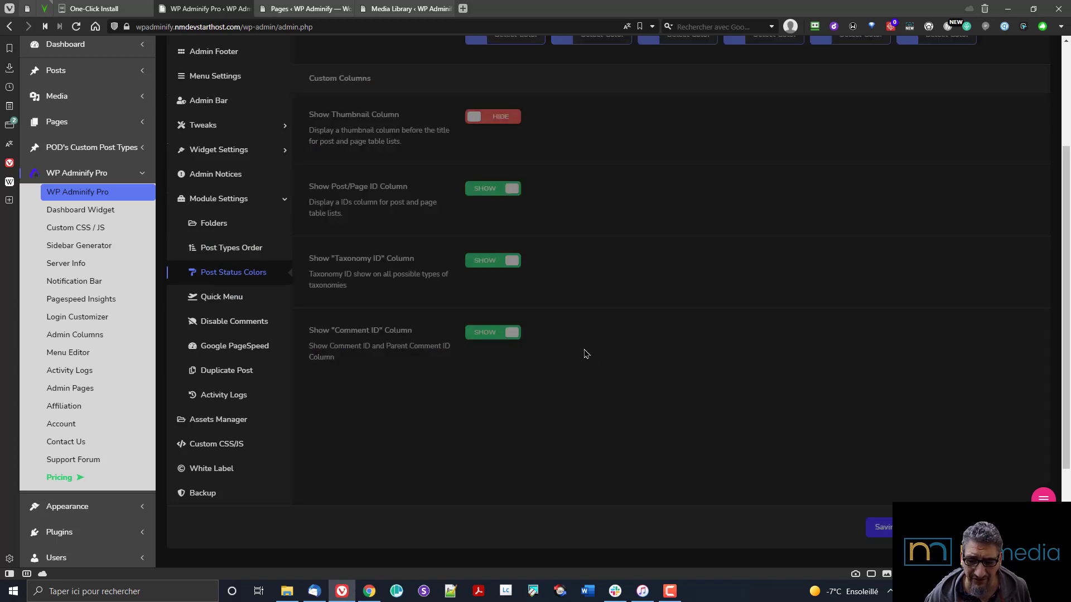
pyautogui.scroll(3, 623, 324)
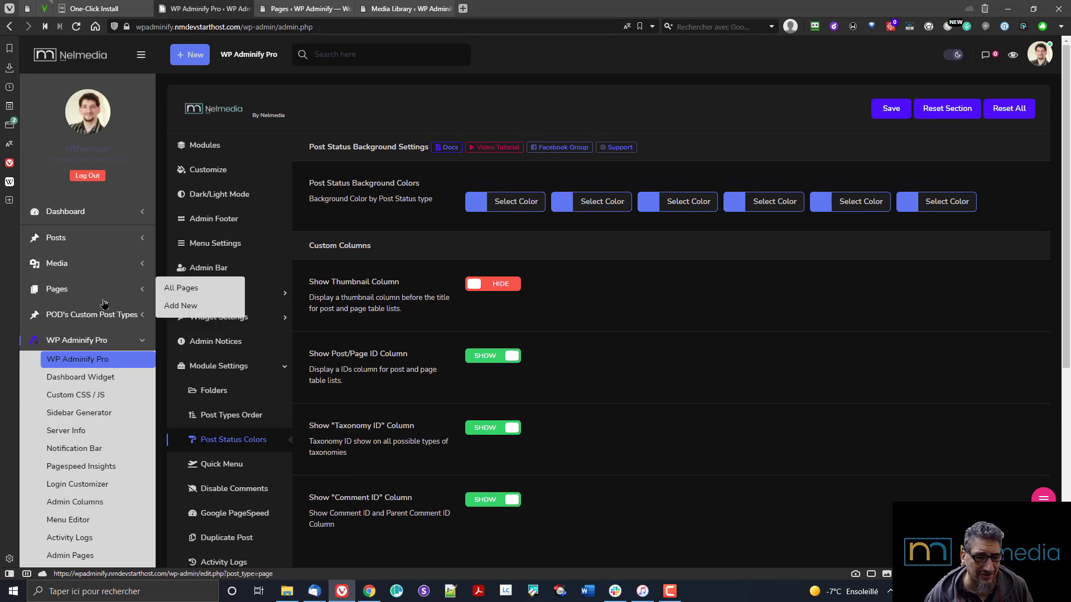
# Switch the admin interface to light mode and view the post status colors in the Pages list
pyautogui.click(954, 55)
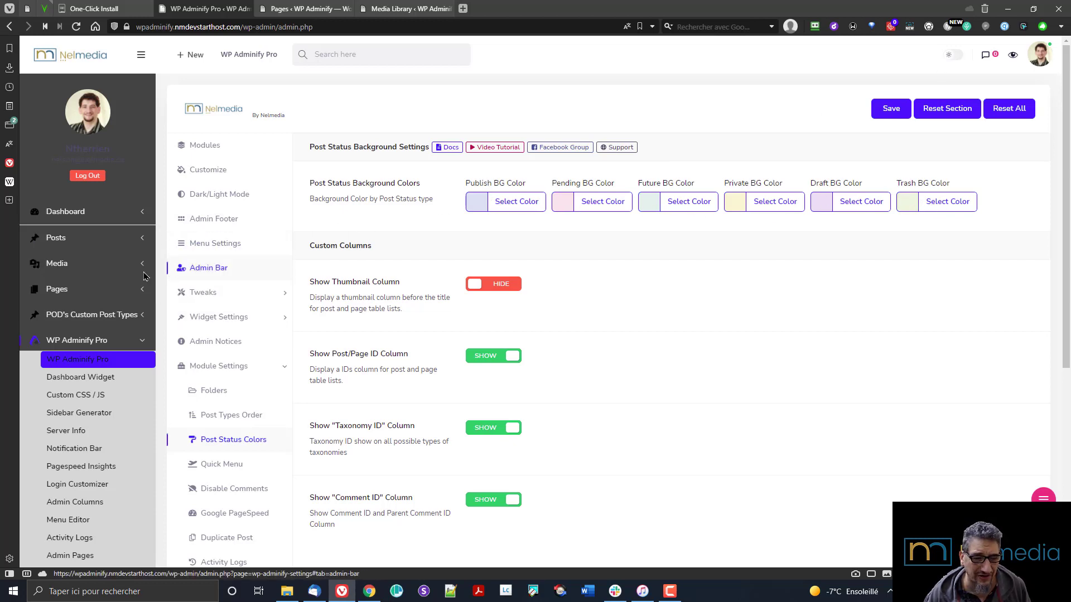
pyautogui.moveTo(102, 278)
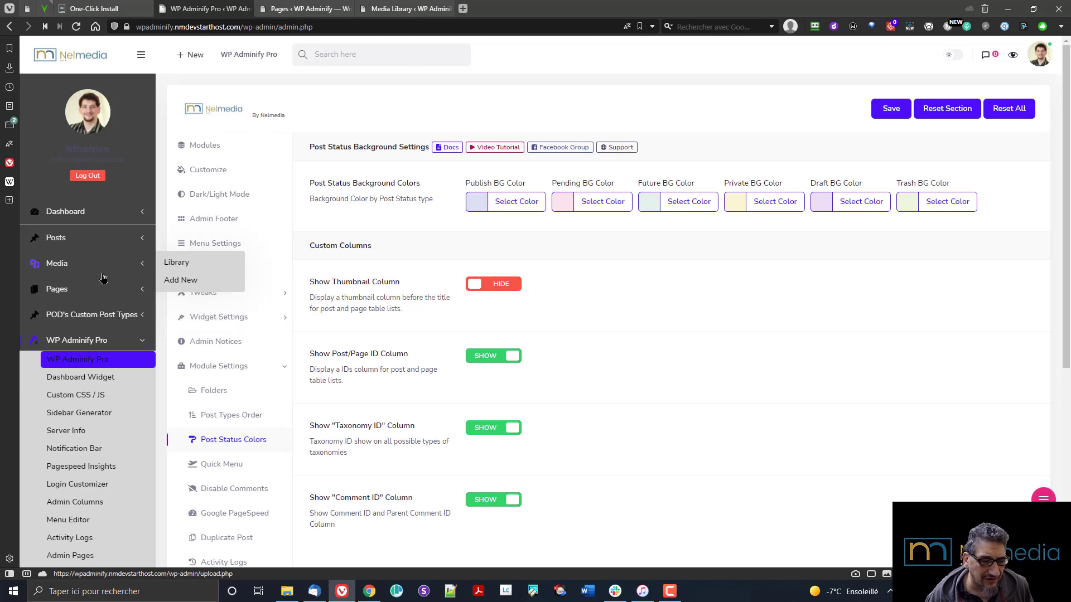
pyautogui.click(73, 293)
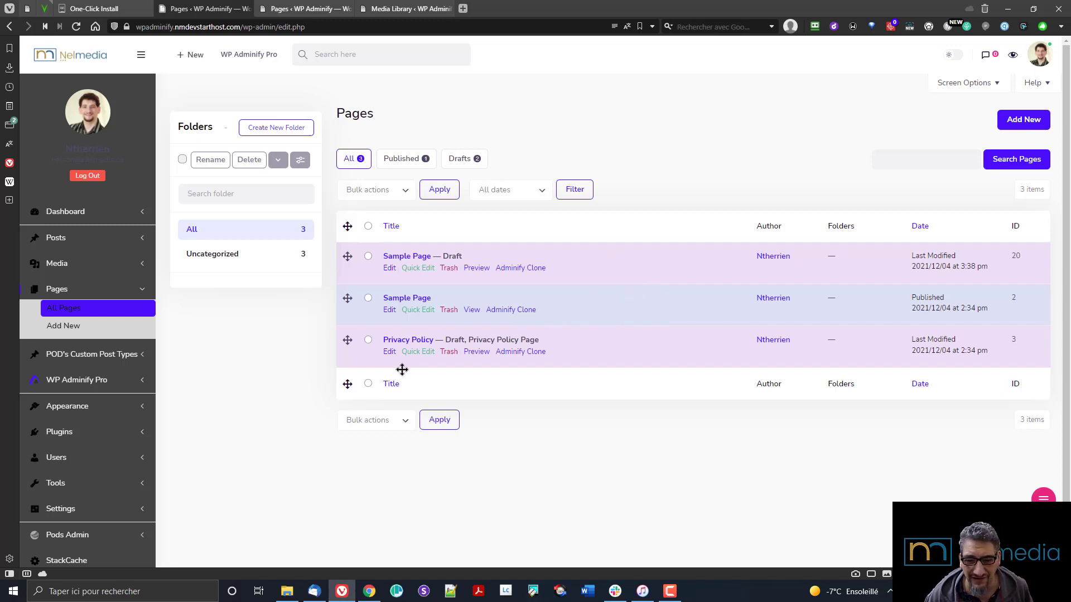
# Open WP Adminify Pro's Activity Logs and review the recorded entries
pyautogui.moveTo(121, 412)
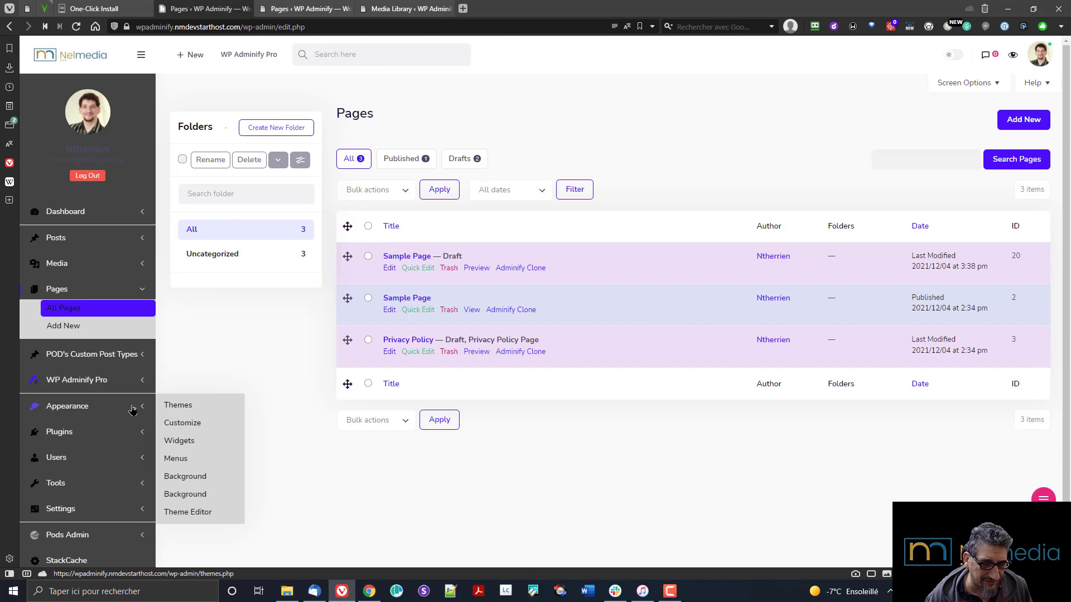
pyautogui.moveTo(119, 383)
pyautogui.scroll(-2, 223, 525)
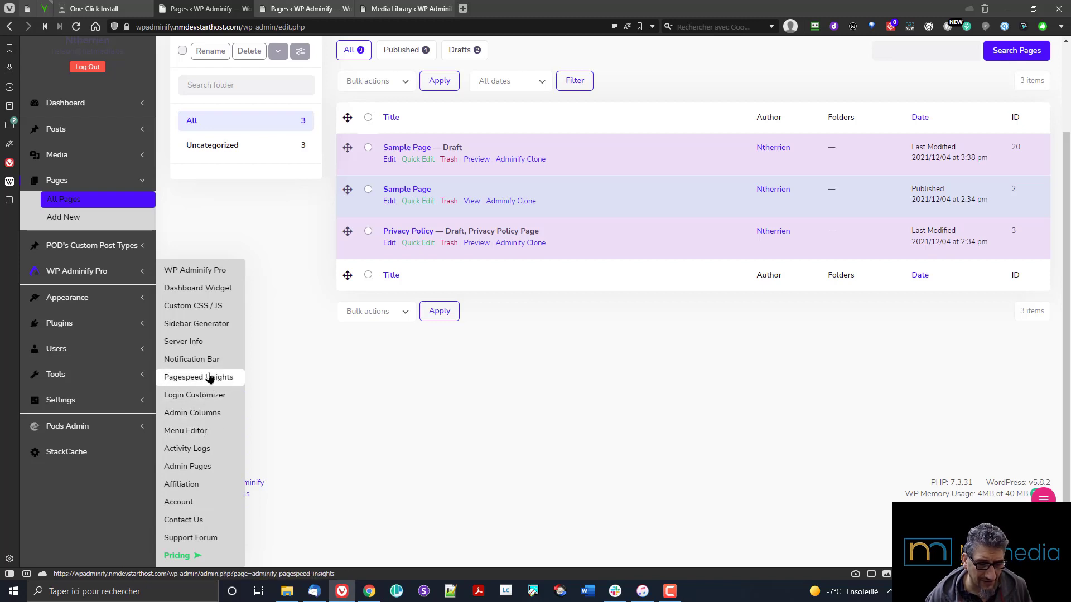
pyautogui.click(226, 449)
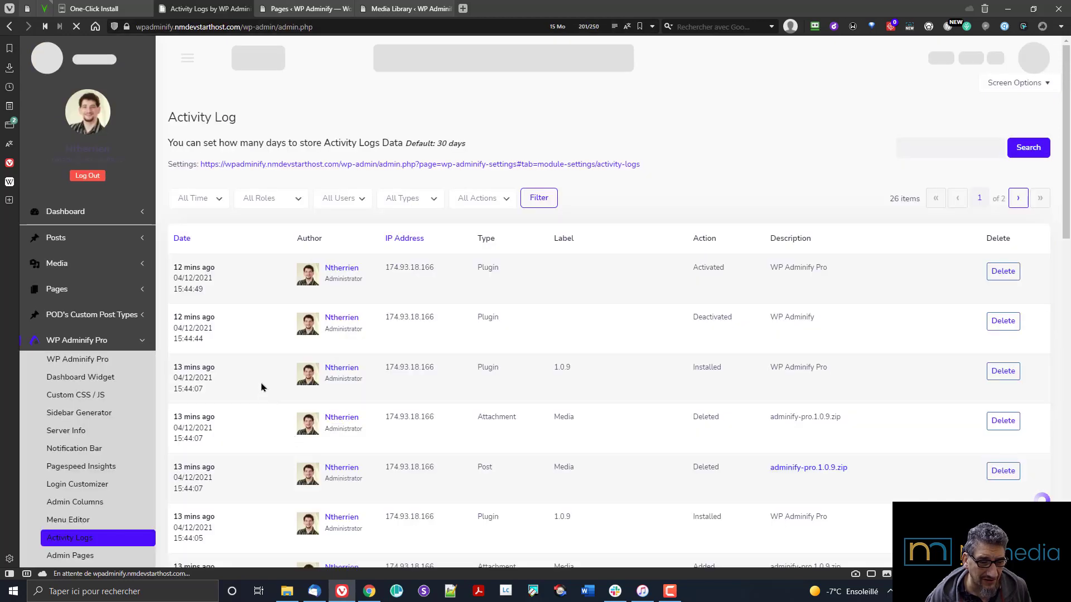
pyautogui.scroll(-5, 96, 457)
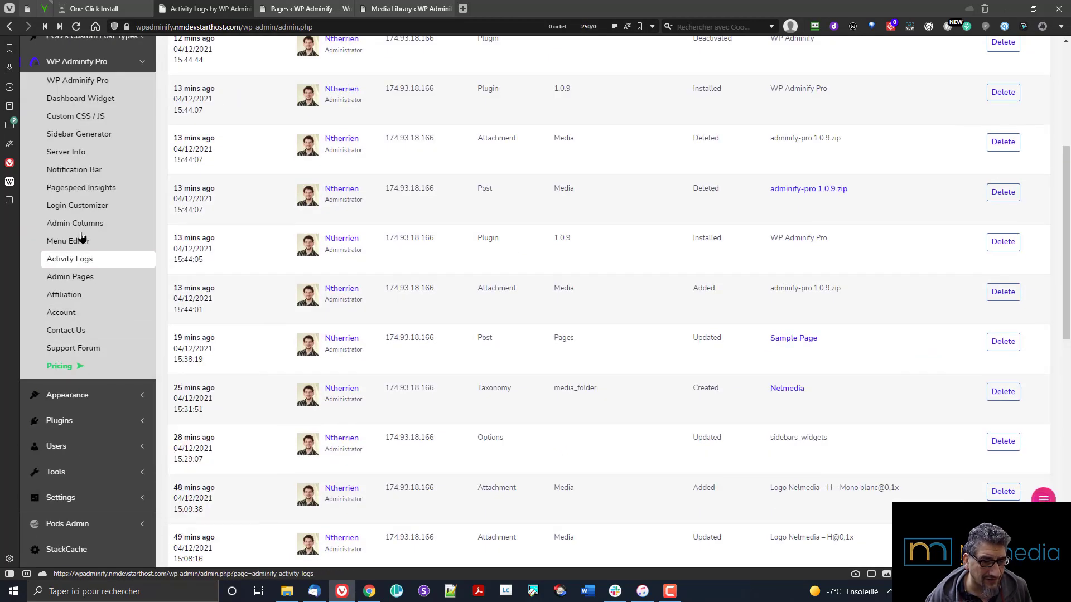
# Return to the WP Adminify Pro settings and add a fourth item in the Quick Menu module settings
pyautogui.click(73, 82)
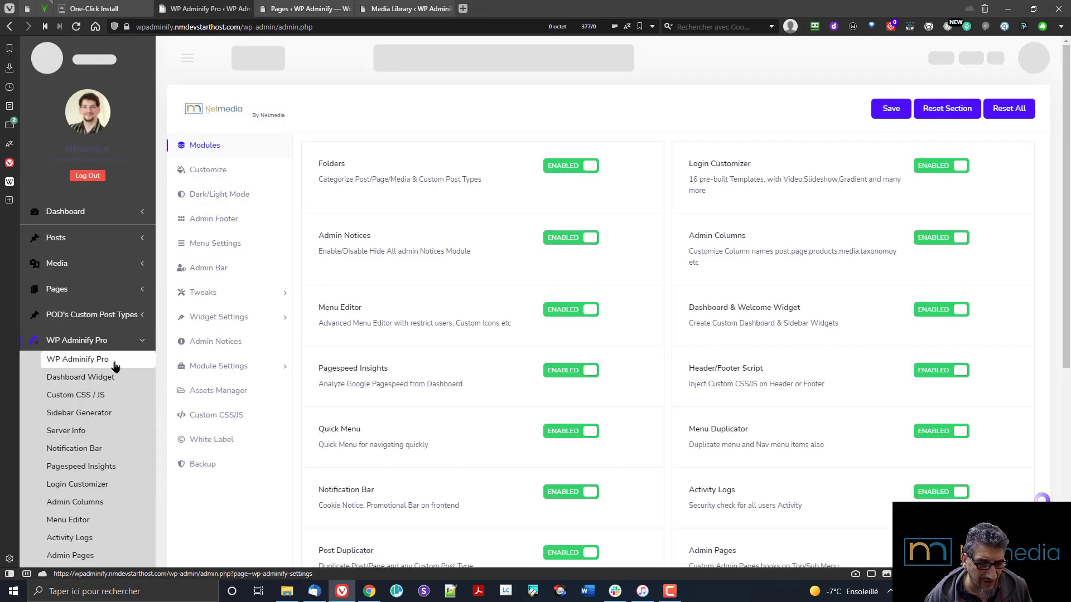
pyautogui.scroll(-2, 87, 368)
pyautogui.scroll(-1, 145, 324)
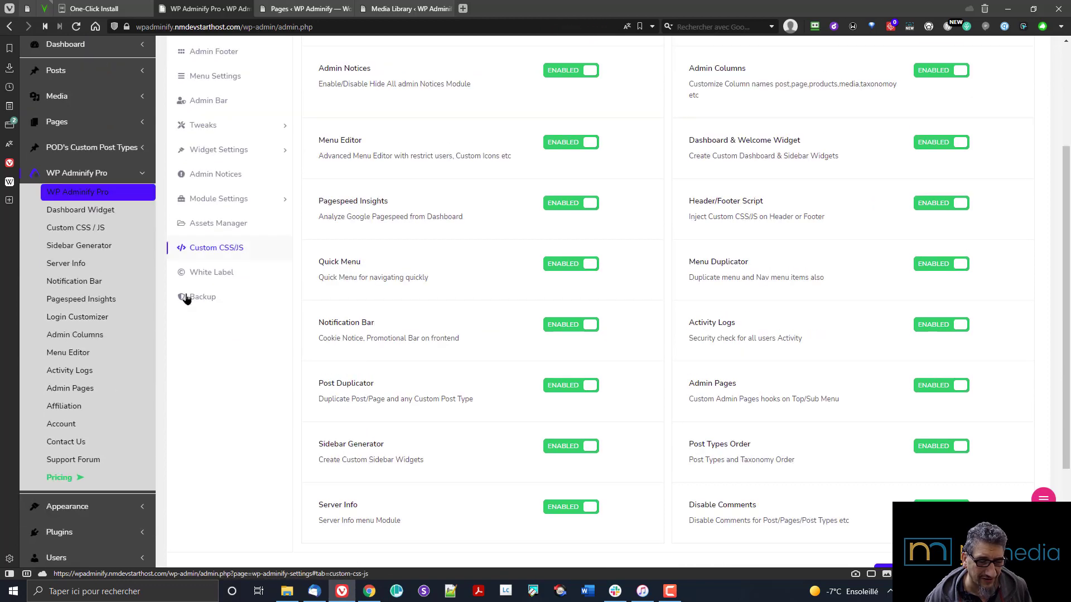
pyautogui.scroll(3, 212, 296)
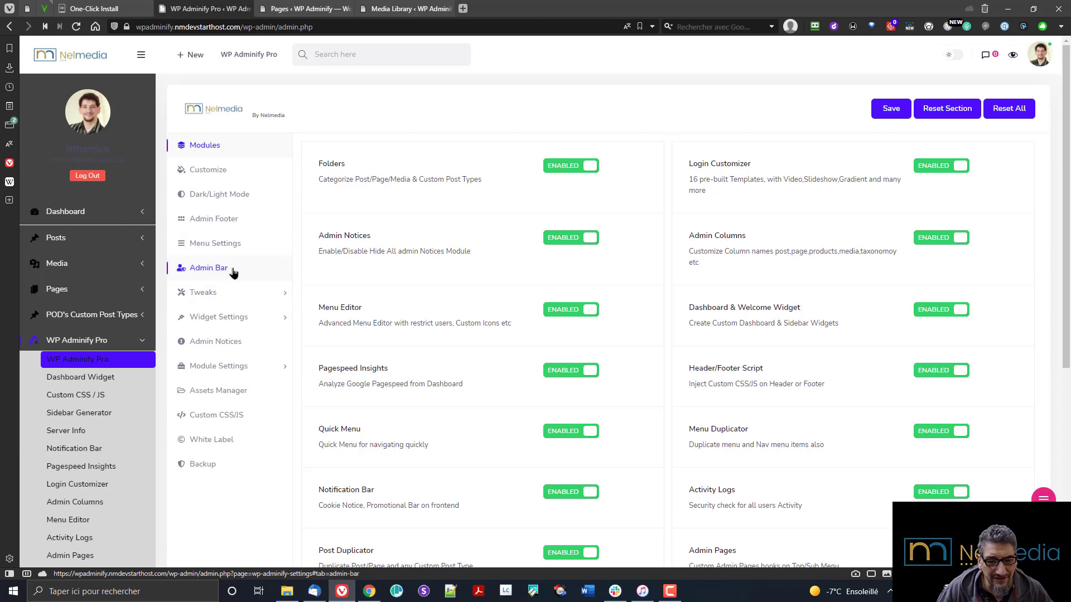
pyautogui.click(224, 366)
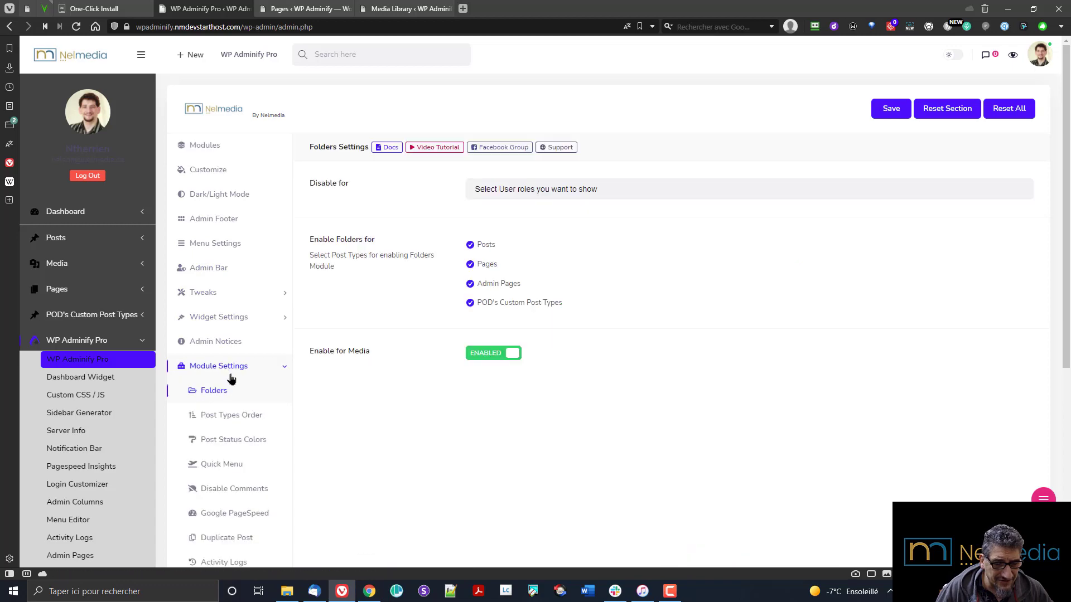
pyautogui.scroll(-3, 235, 372)
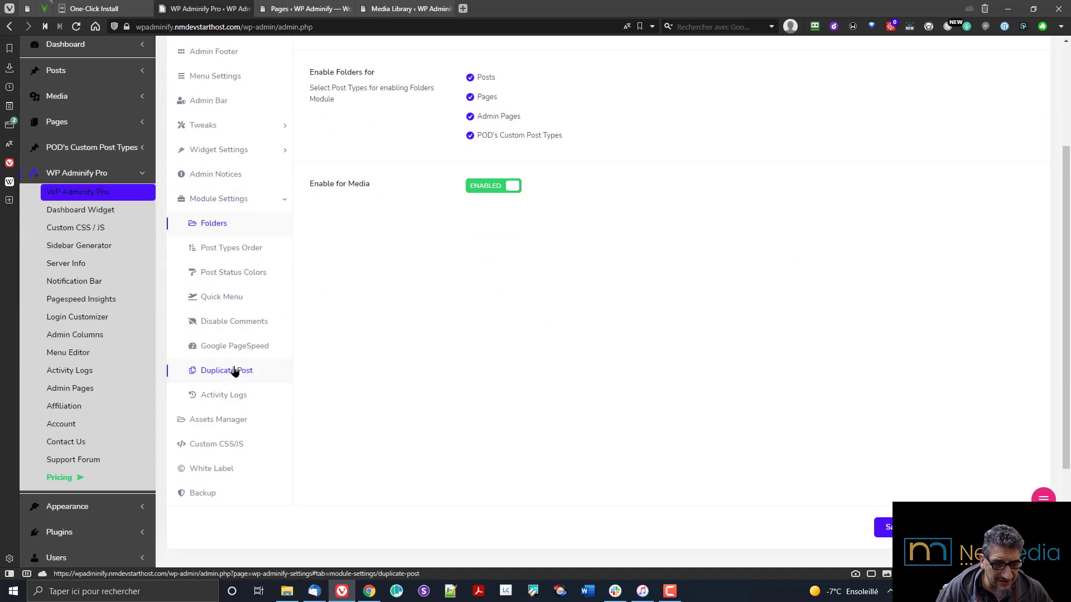
pyautogui.click(220, 297)
pyautogui.click(357, 203)
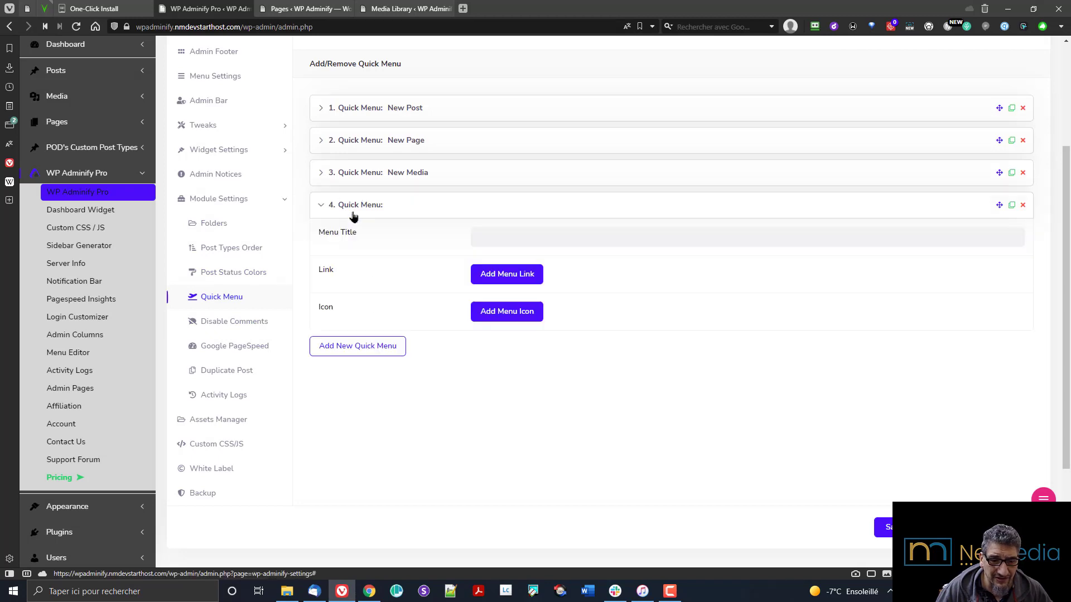
pyautogui.click(594, 234)
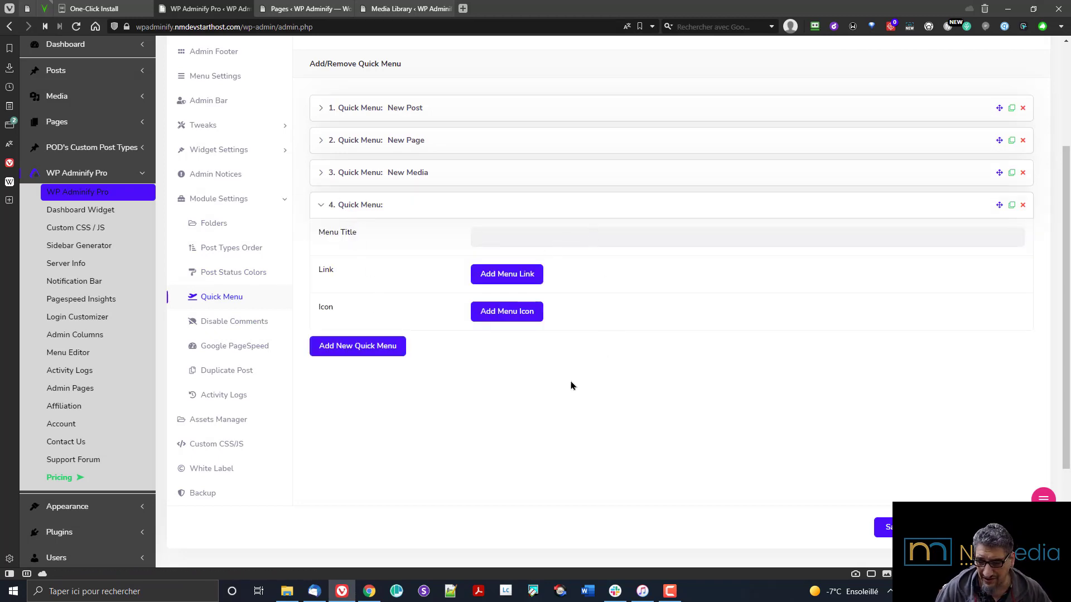
# Start a link for the fourth quick menu item and copy the address of the new POD's Custom Post Type page from a separate tab
pyautogui.click(508, 276)
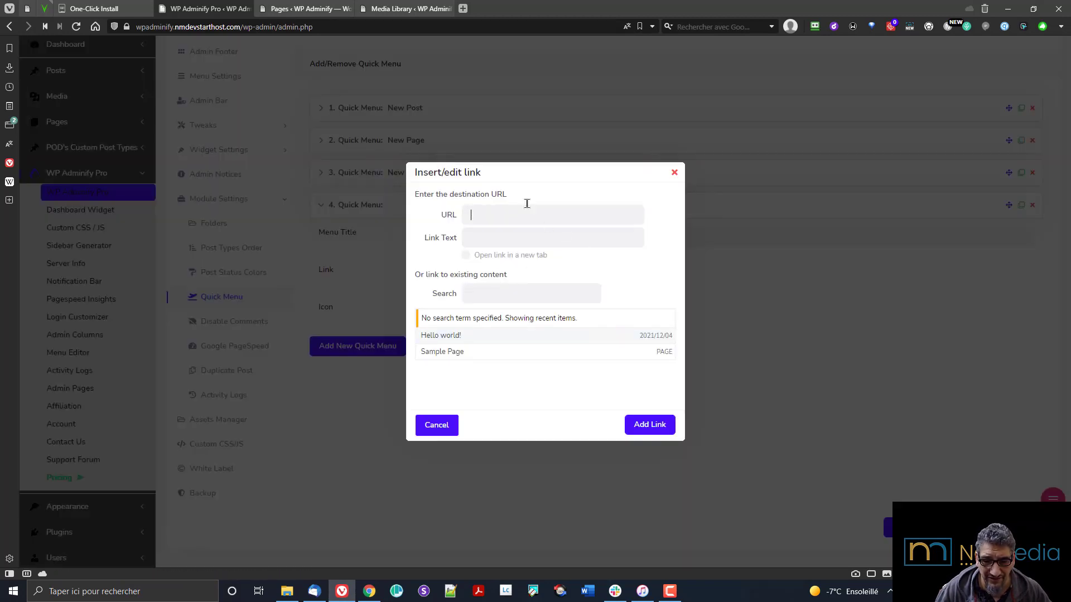
pyautogui.click(310, 8)
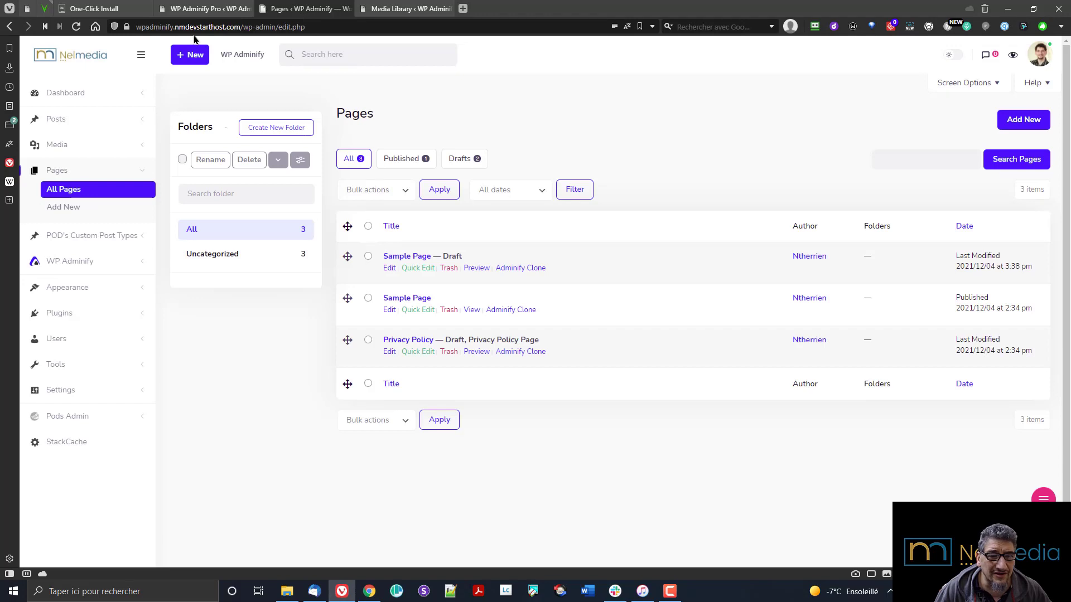
pyautogui.moveTo(207, 51)
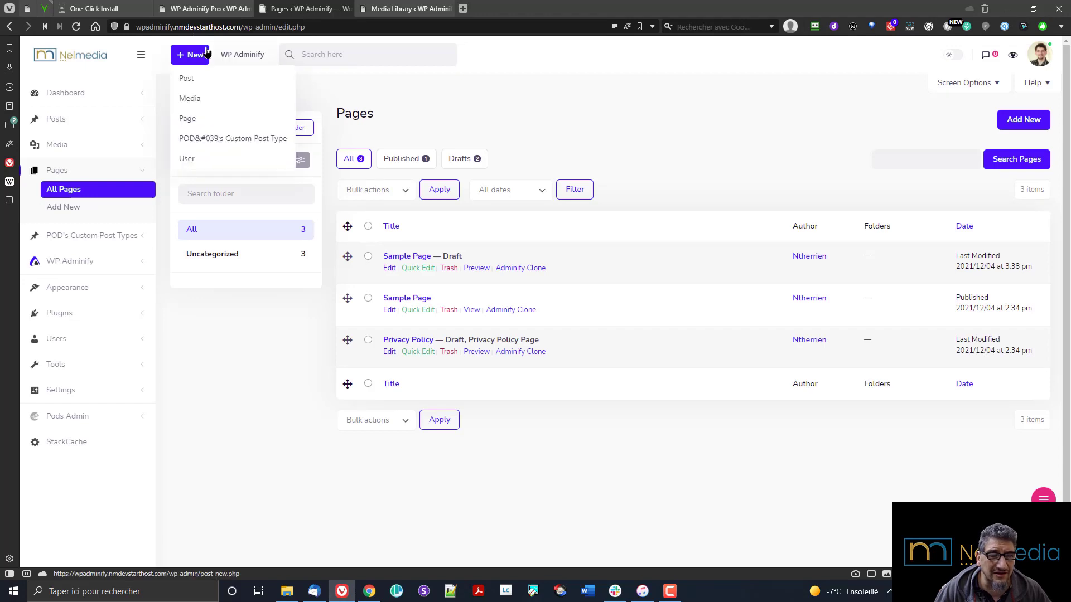
pyautogui.rightClick(193, 120)
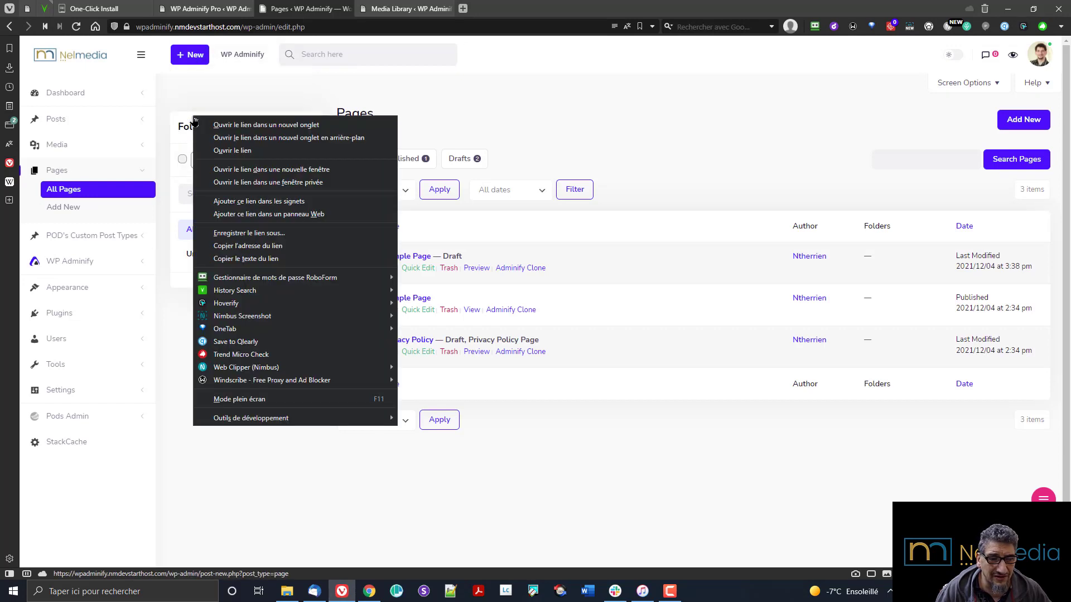
pyautogui.click(179, 418)
pyautogui.moveTo(197, 63)
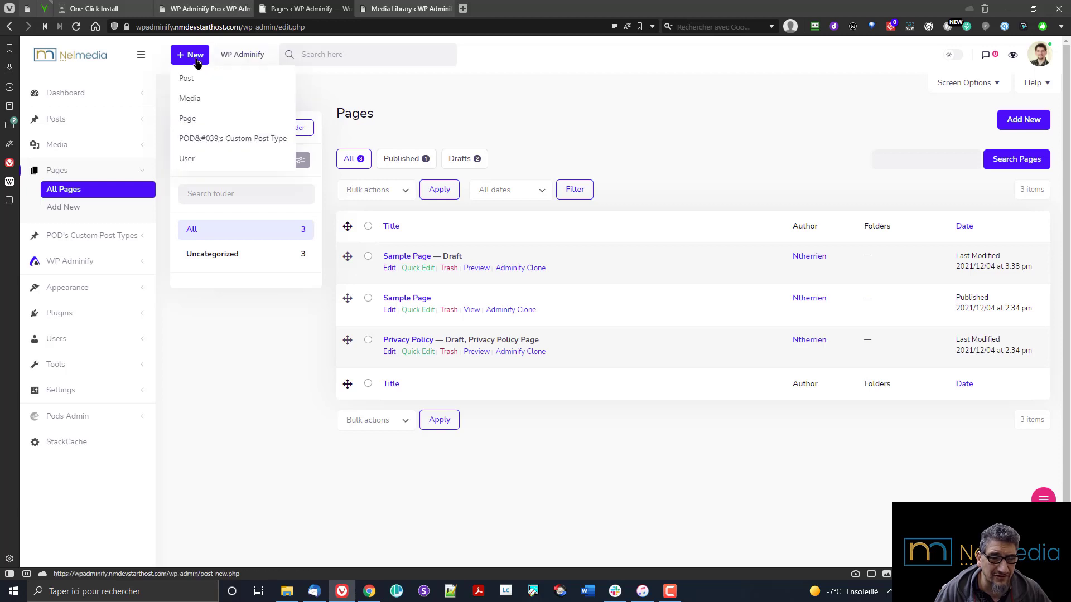
pyautogui.rightClick(227, 143)
pyautogui.click(245, 148)
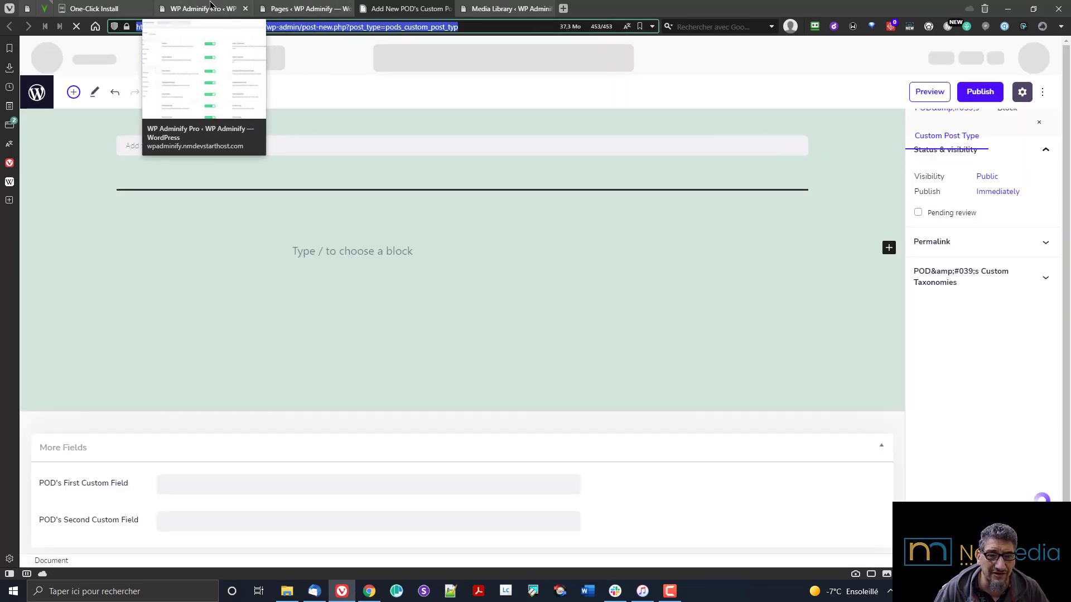
# Add the copied address as the quick menu item's link with the link text "New Pods Post Type"
pyautogui.click(211, 7)
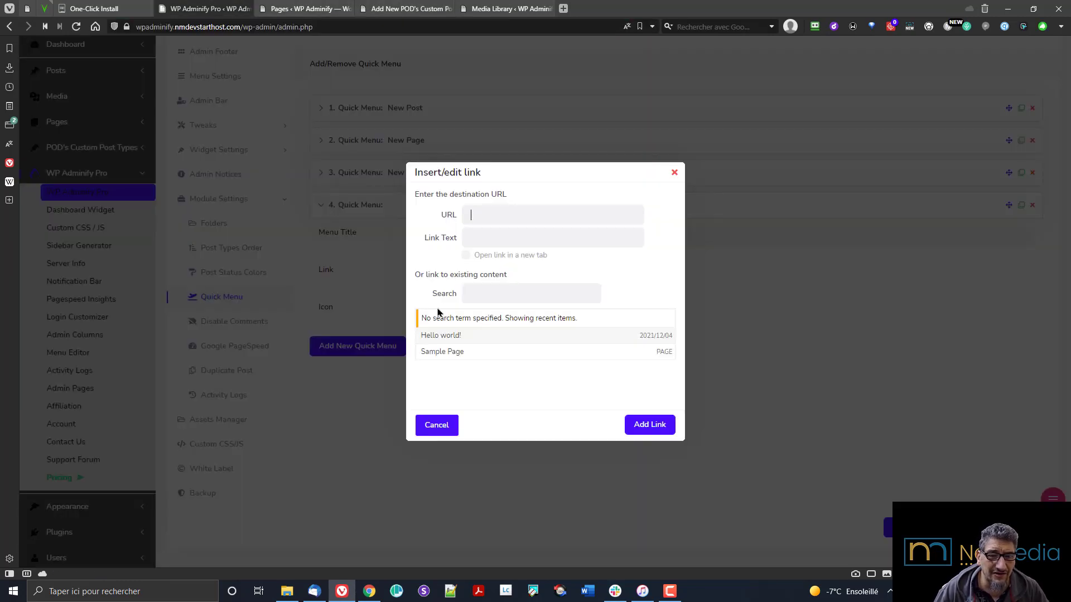
pyautogui.hotkey('ctrl', 'v')
pyautogui.click(506, 238)
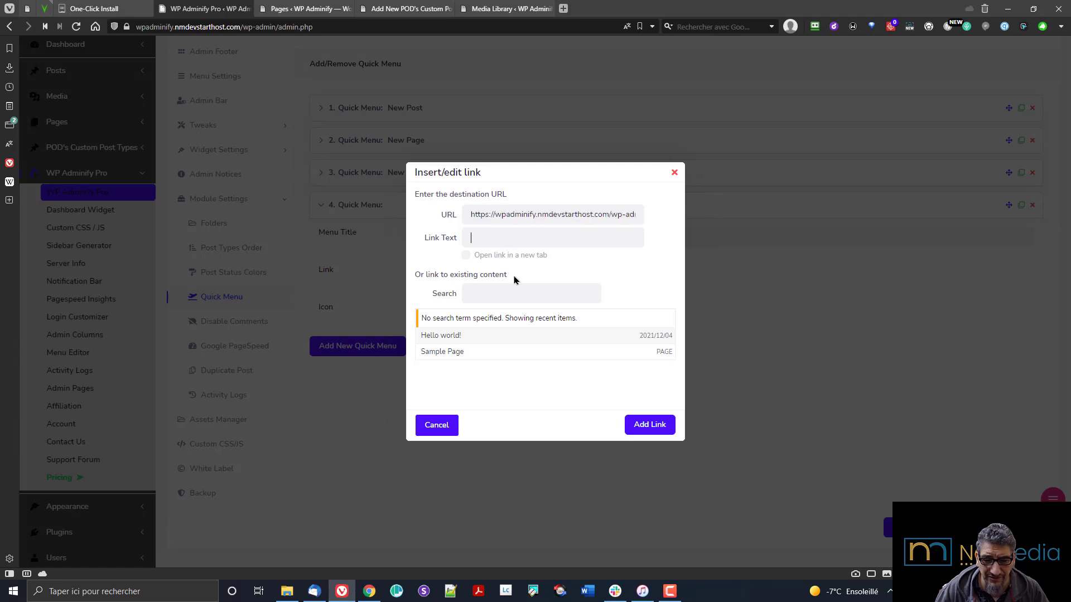
pyautogui.write('New Pods Post Type')
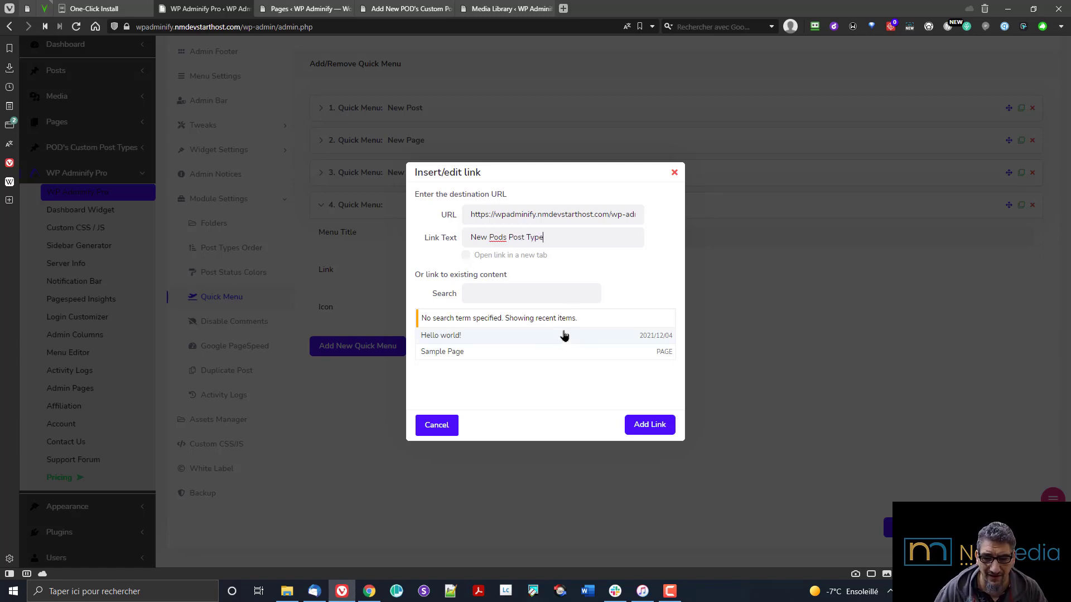
pyautogui.click(647, 426)
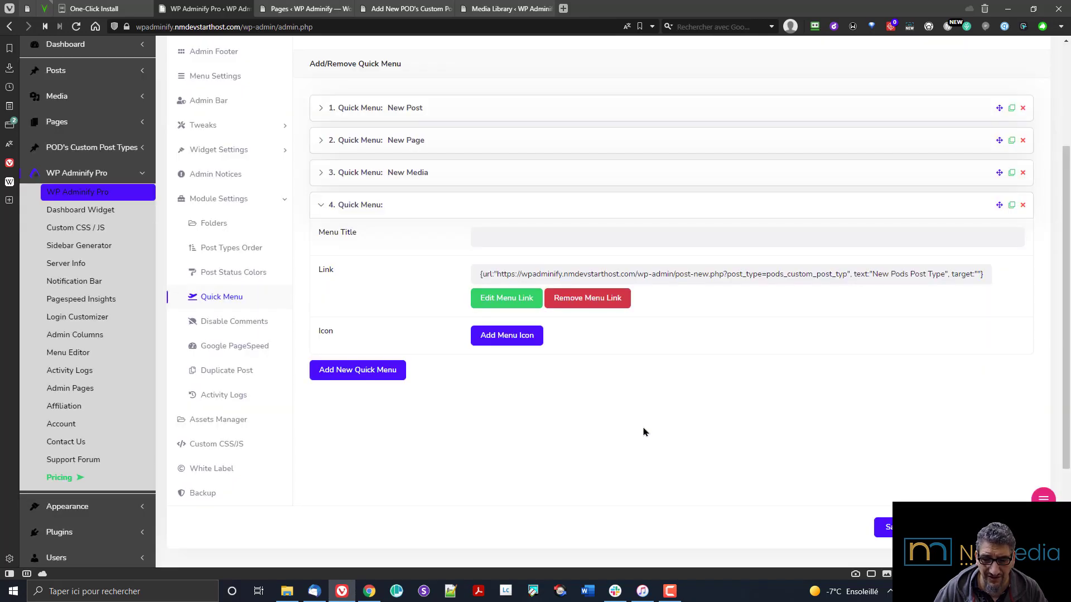
# Title the fourth quick menu item "Pod's Custom Type", give it the trophy icon and save the settings
pyautogui.click(495, 237)
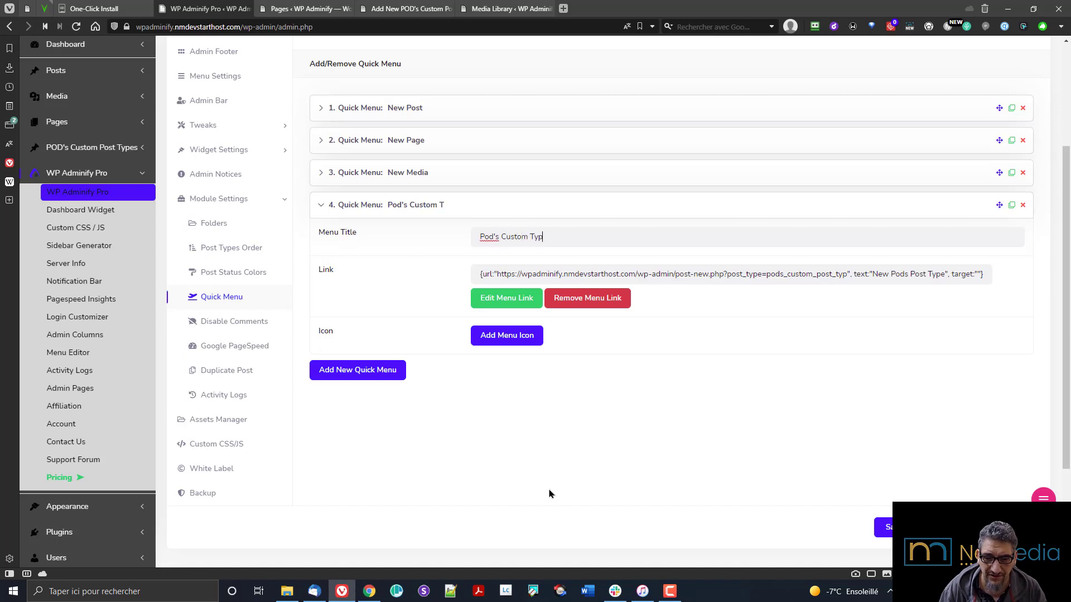
pyautogui.click(508, 335)
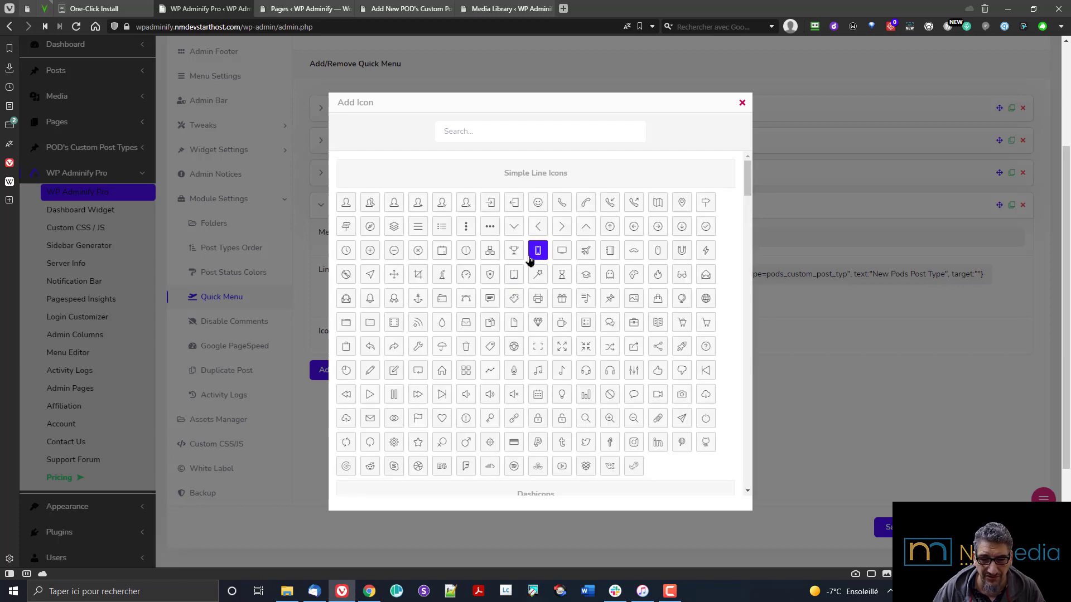
pyautogui.click(513, 252)
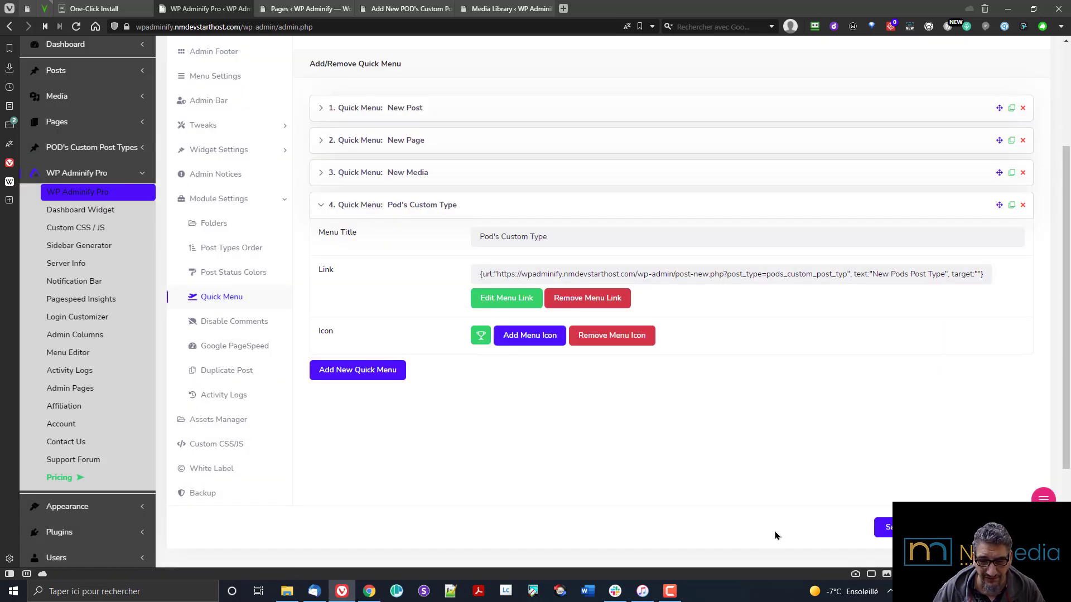
pyautogui.click(880, 532)
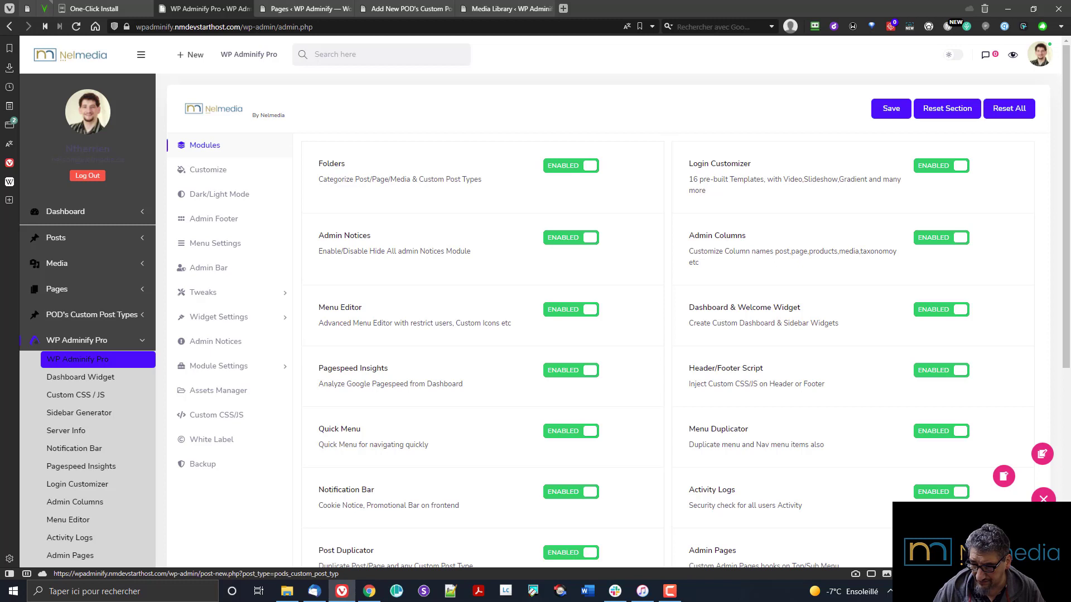
# Test the new Pod's Custom Type shortcut in the floating quick menu and return to the WP Adminify Pro settings
pyautogui.click(1005, 476)
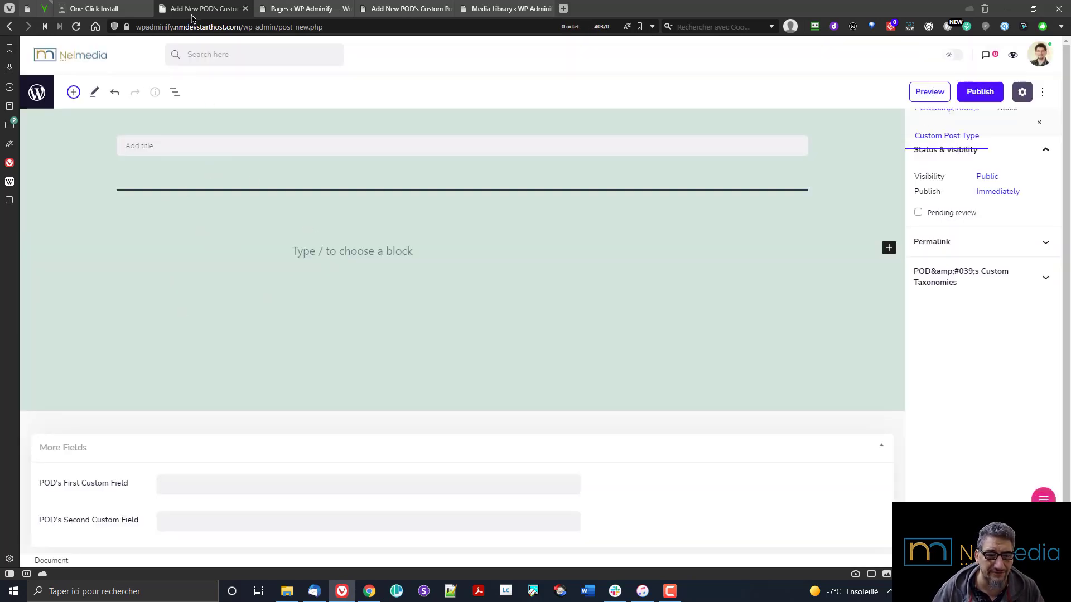
pyautogui.click(10, 26)
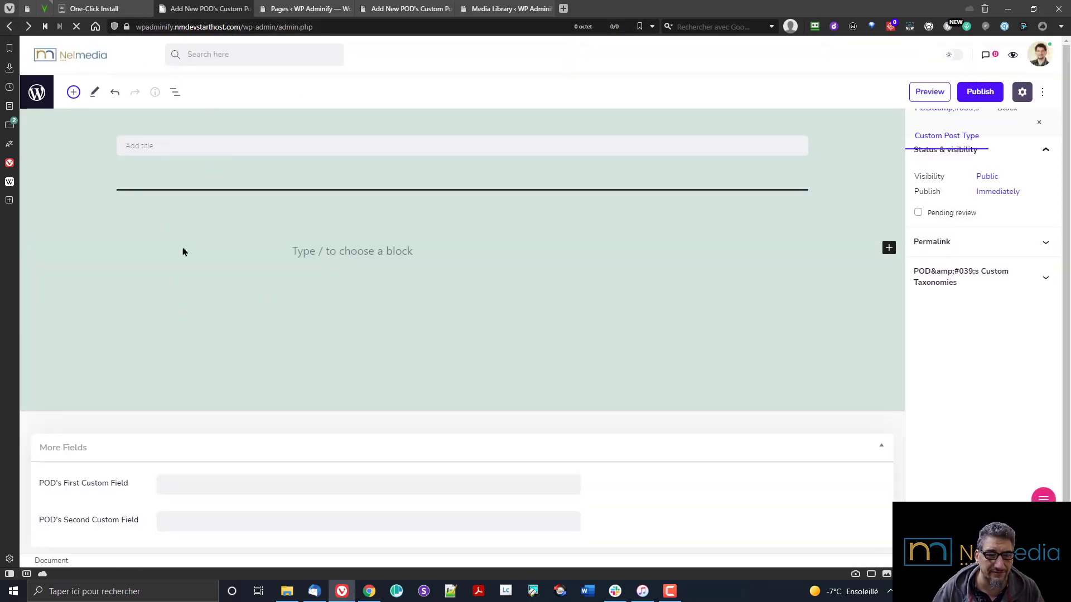
pyautogui.scroll(-5, 115, 382)
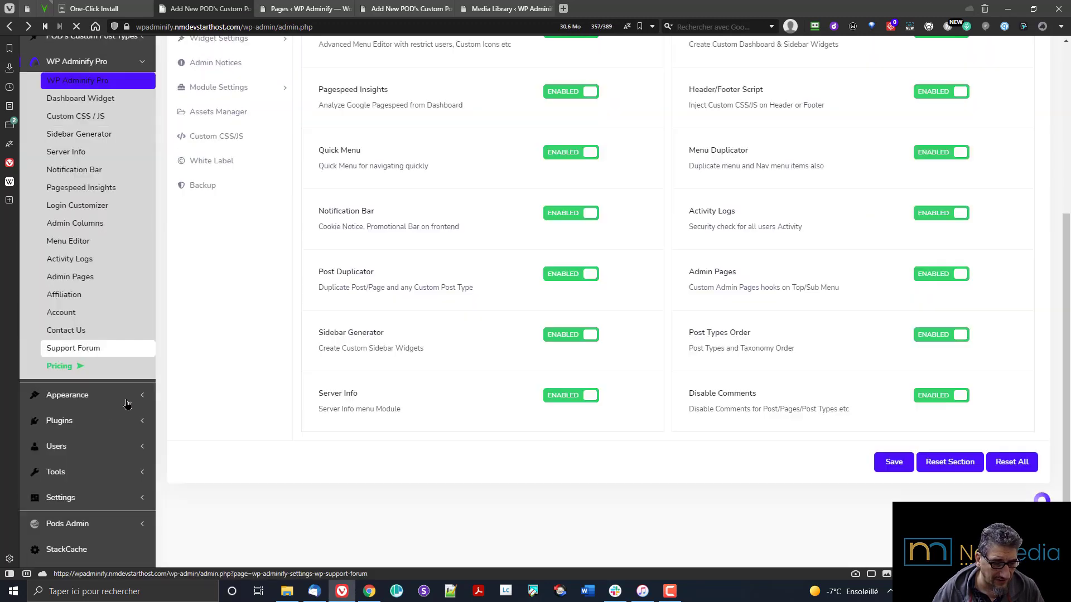
pyautogui.scroll(3, 167, 307)
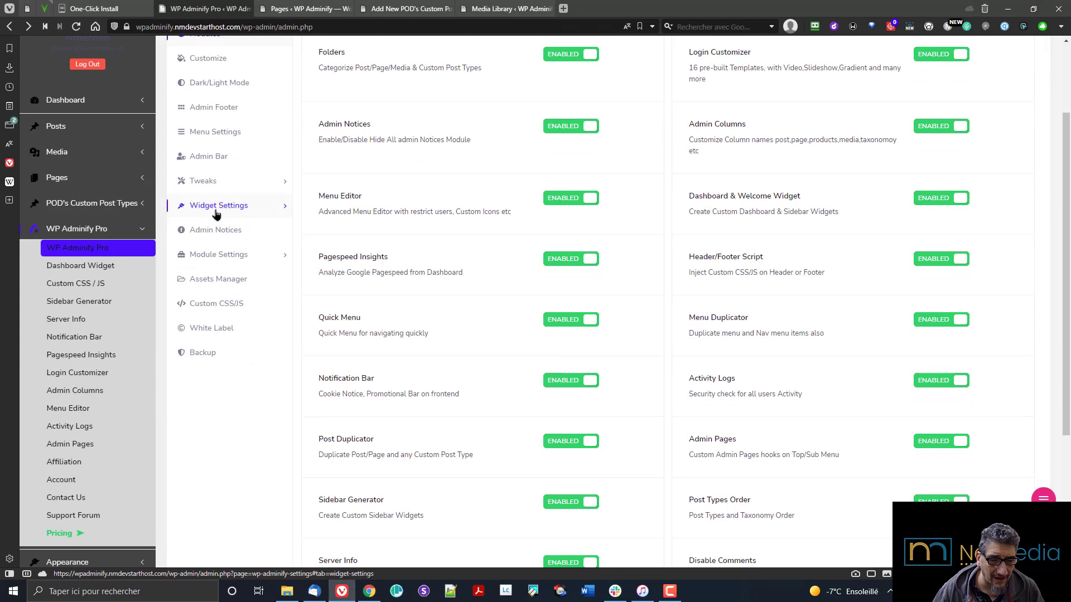
# Open the Google PageSpeed settings in the Module Settings
pyautogui.click(218, 260)
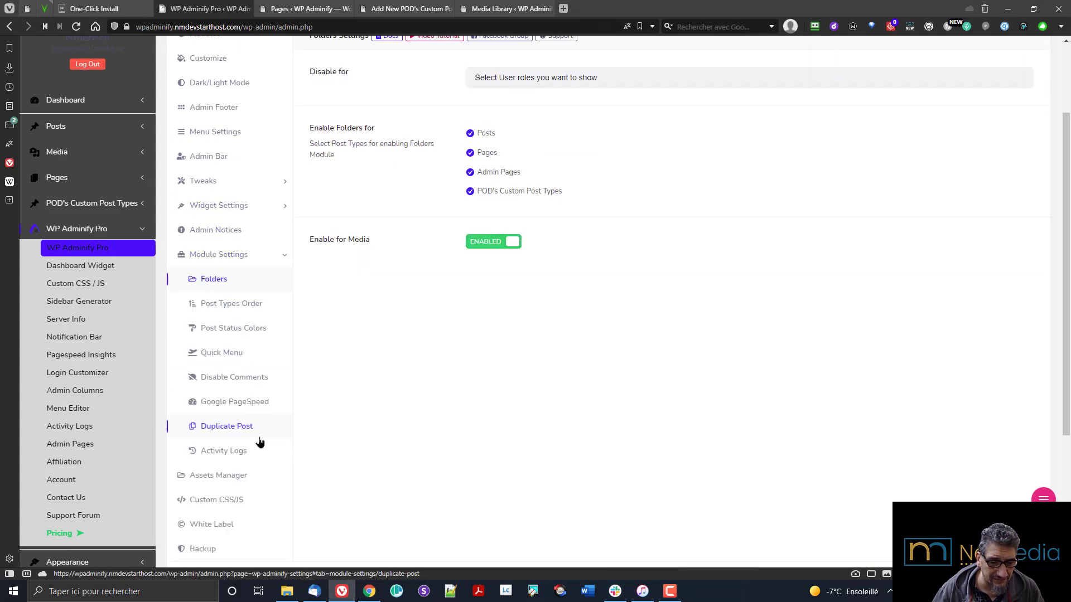
pyautogui.scroll(-2, 260, 438)
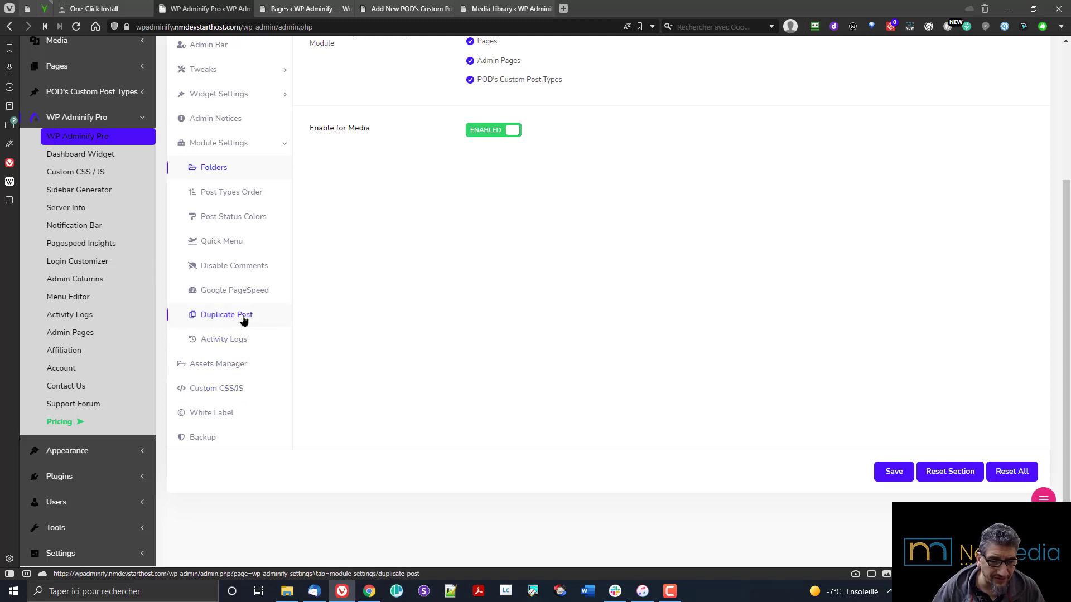
pyautogui.click(242, 293)
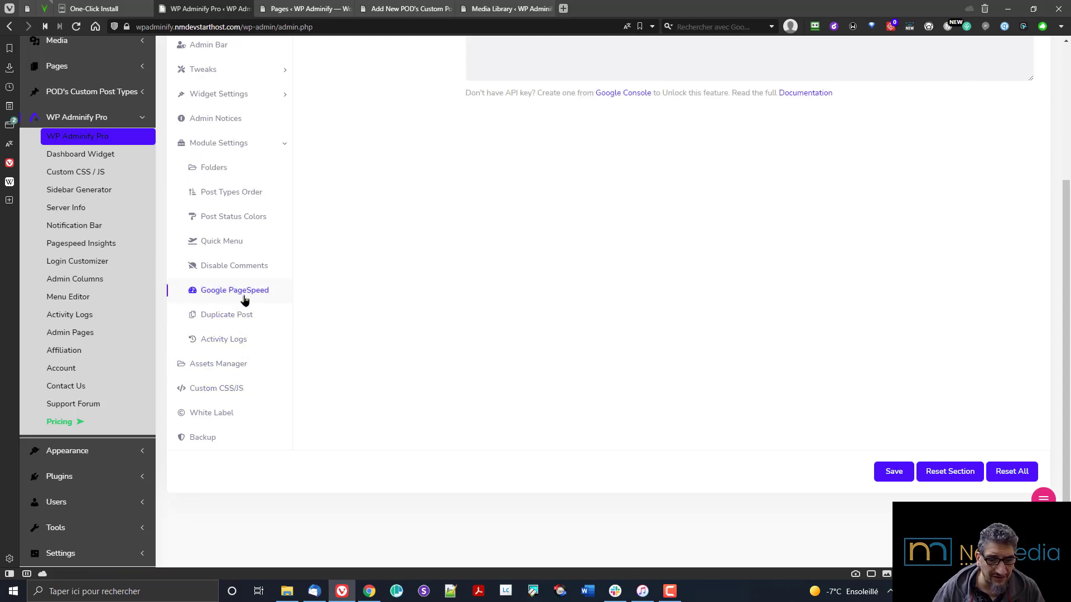
# Review the Folders module, Assets Manager and Custom CSS/JS sections of the plugin settings
pyautogui.scroll(1, 333, 314)
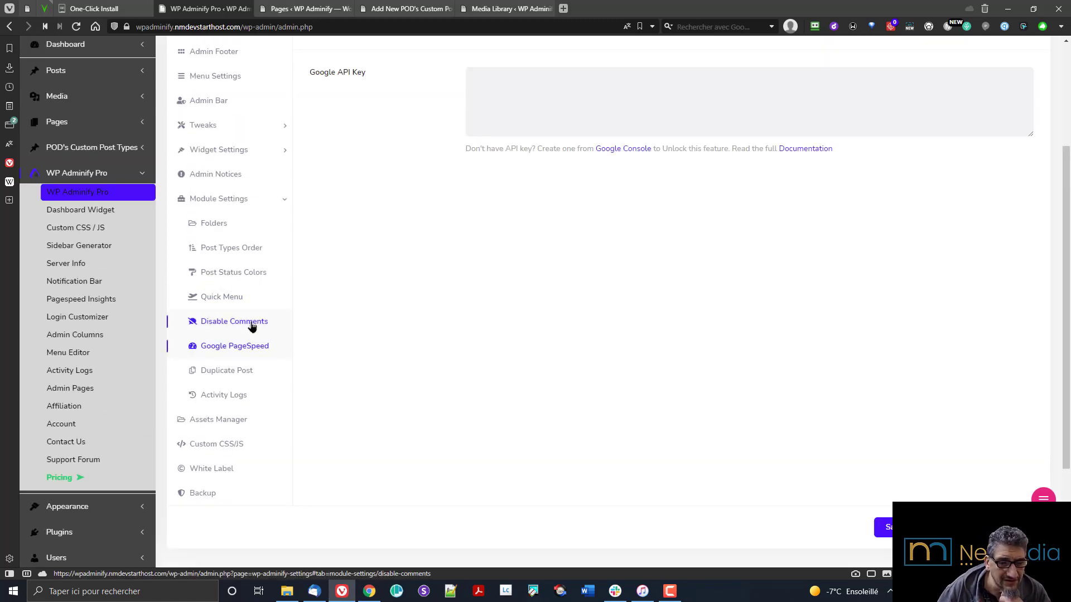
pyautogui.click(229, 228)
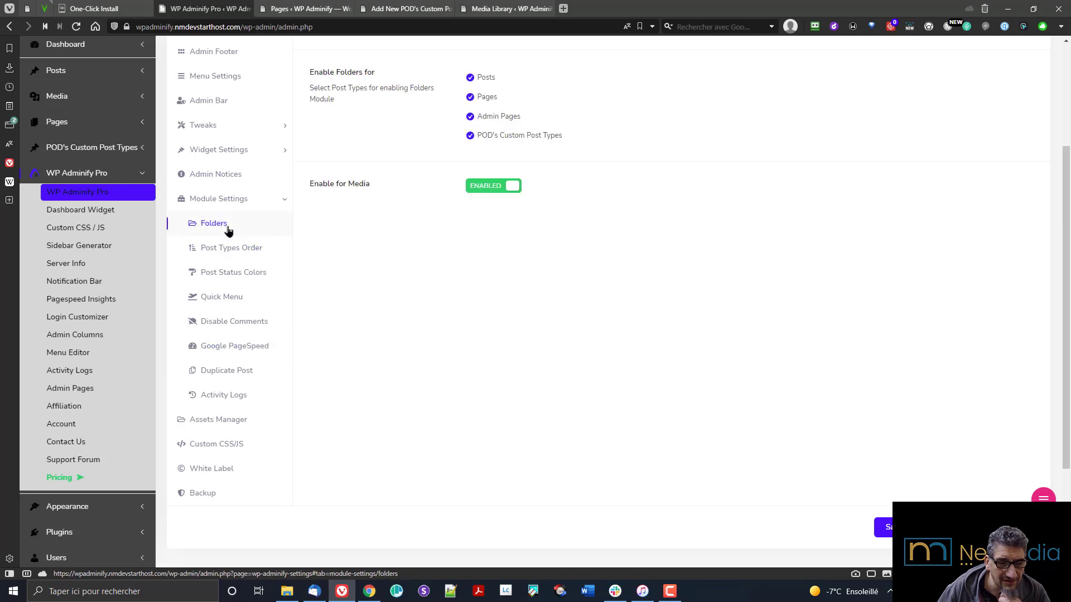
pyautogui.click(237, 420)
pyautogui.scroll(2, 406, 299)
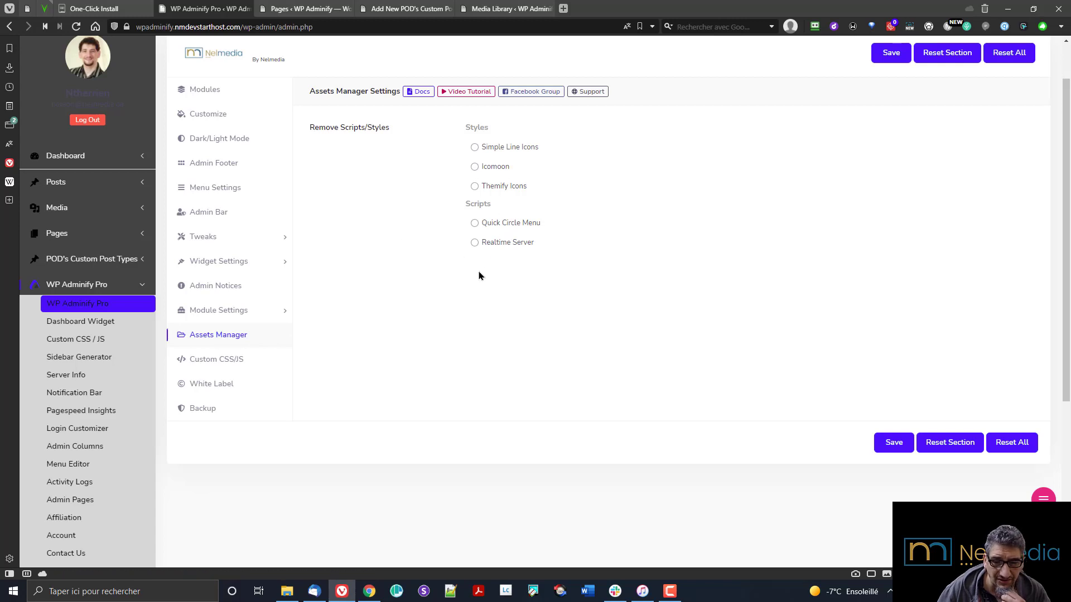
pyautogui.click(221, 361)
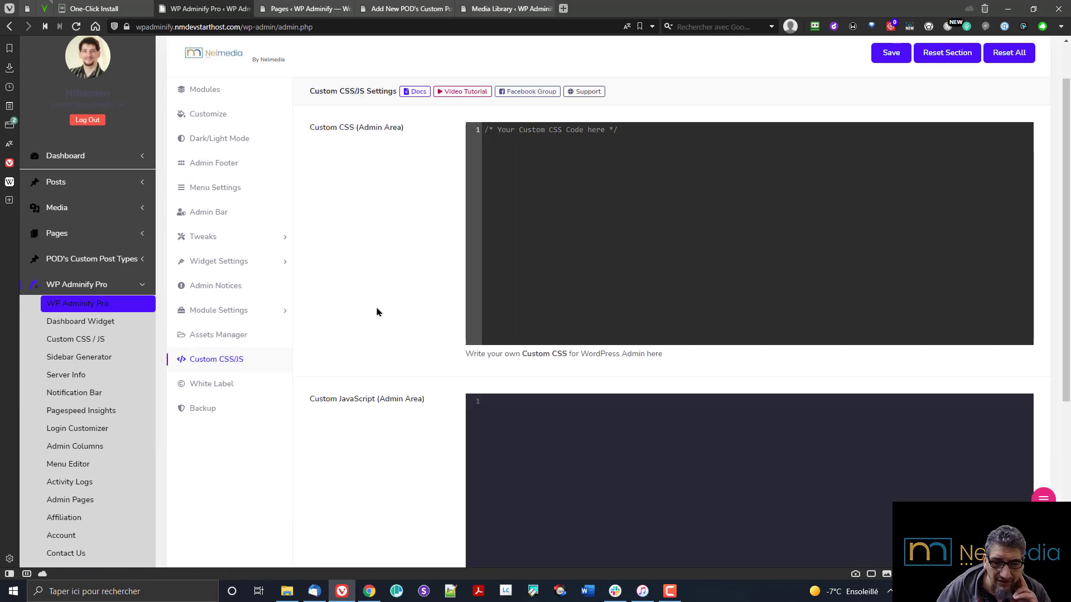
pyautogui.scroll(-5, 280, 320)
# Review the White Label settings, including logo, plugin description, menu label, removed action links and the force-disable option
pyautogui.click(192, 131)
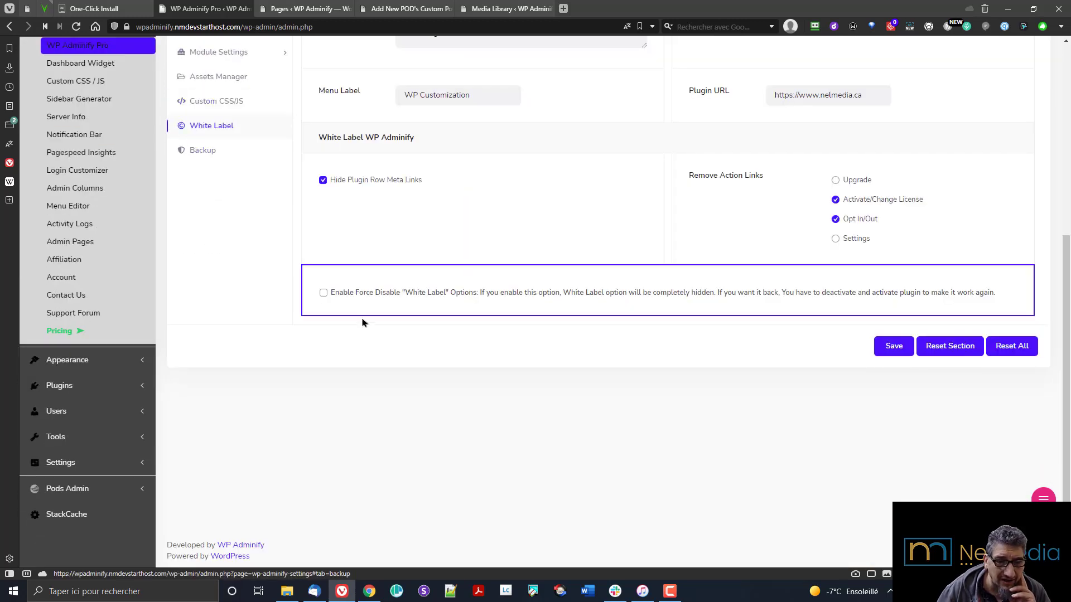
pyautogui.scroll(3, 399, 306)
pyautogui.scroll(2, 399, 304)
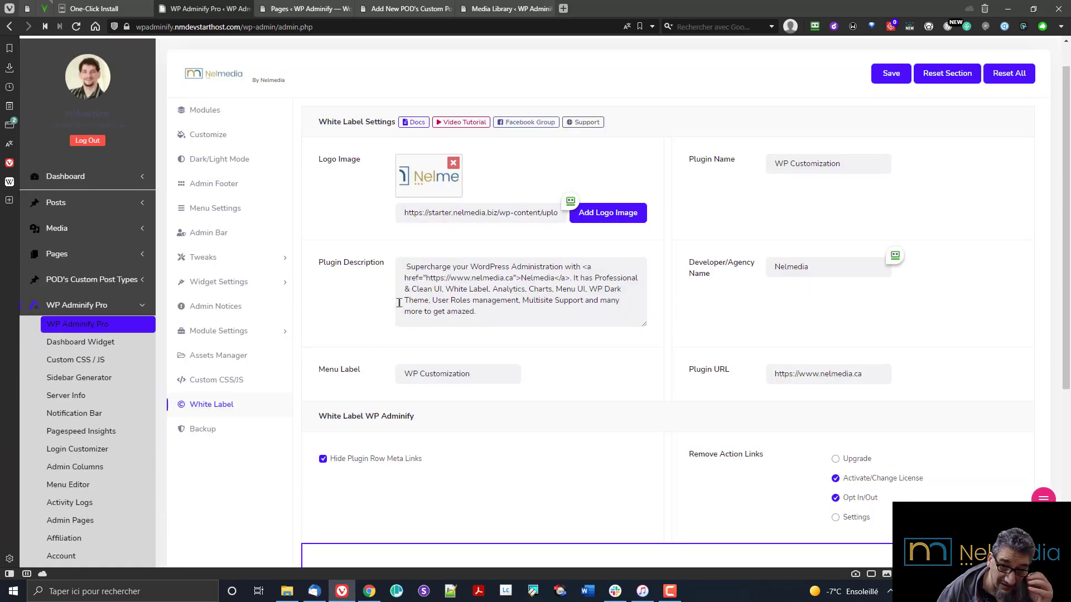
pyautogui.scroll(1, 400, 301)
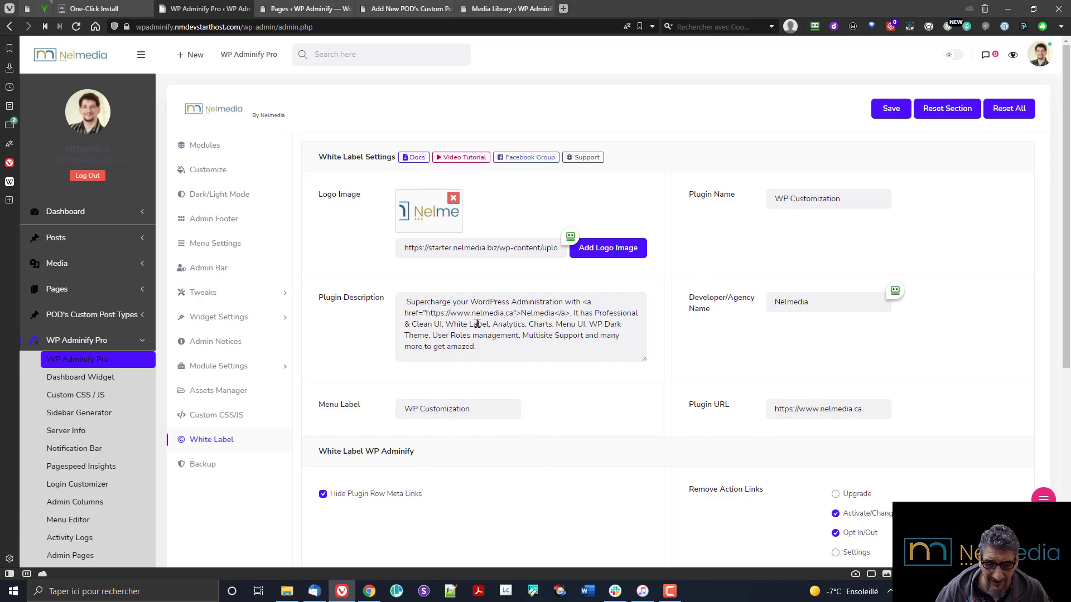
pyautogui.scroll(-3, 580, 382)
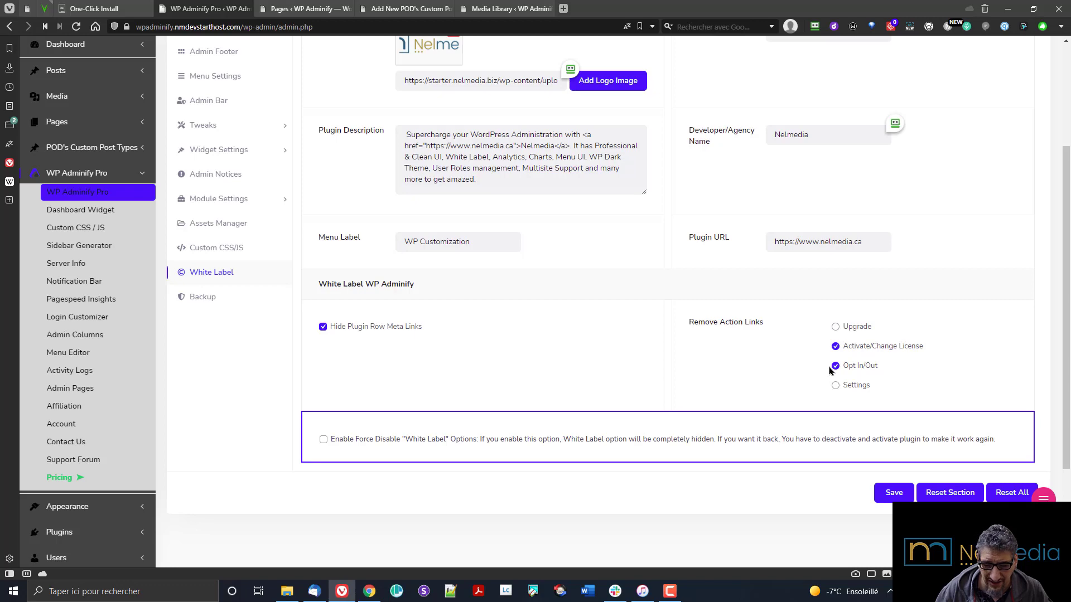
pyautogui.scroll(3, 794, 373)
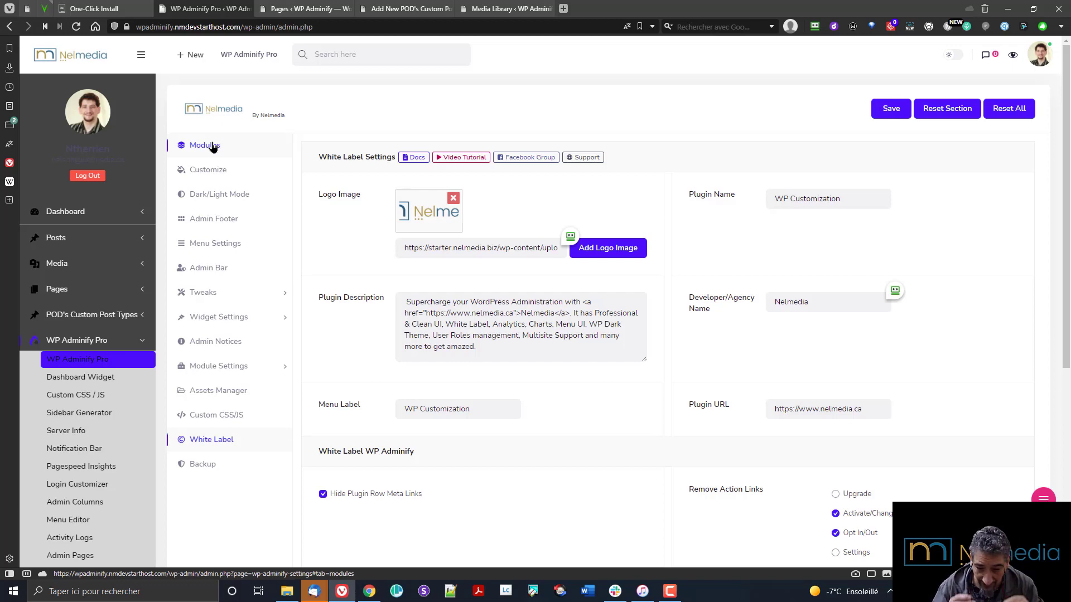
# Open the Backup settings and review the configuration import, export and reset options
pyautogui.scroll(-2, 280, 301)
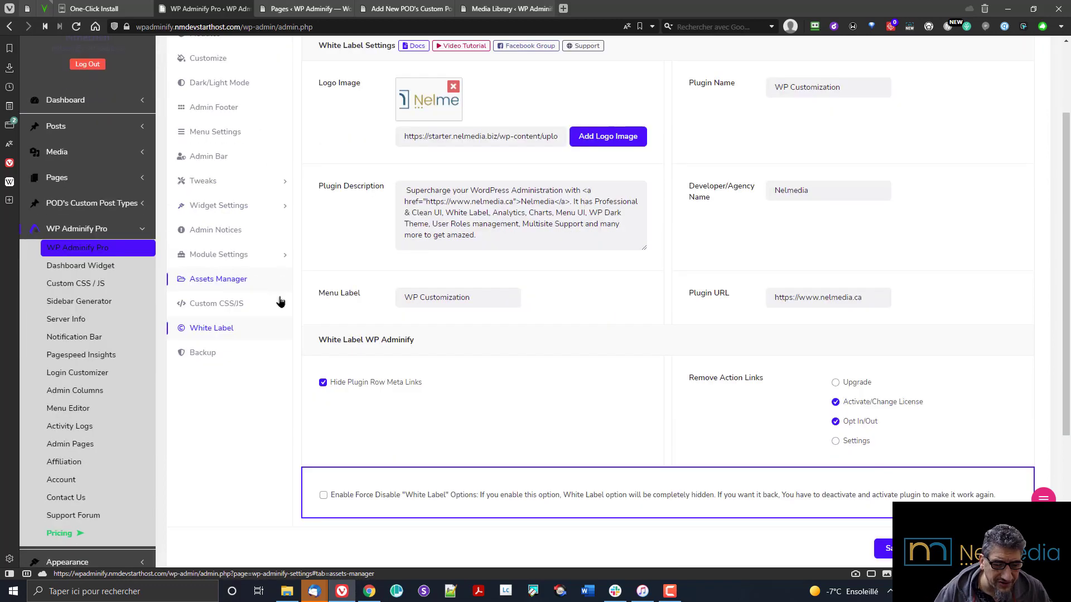
pyautogui.click(214, 353)
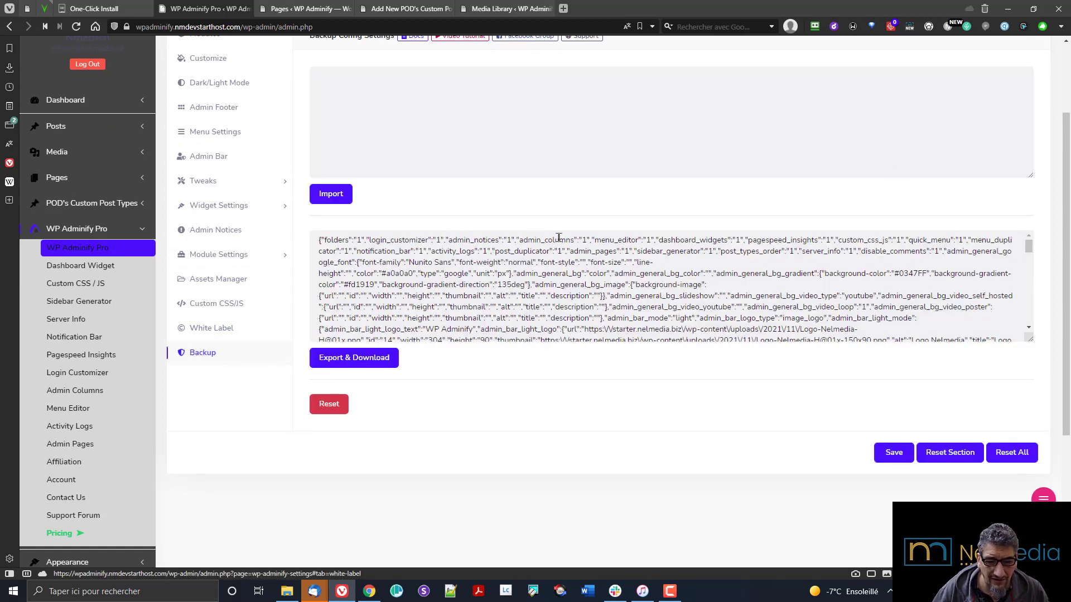
pyautogui.scroll(2, 504, 238)
pyautogui.scroll(-5, 263, 270)
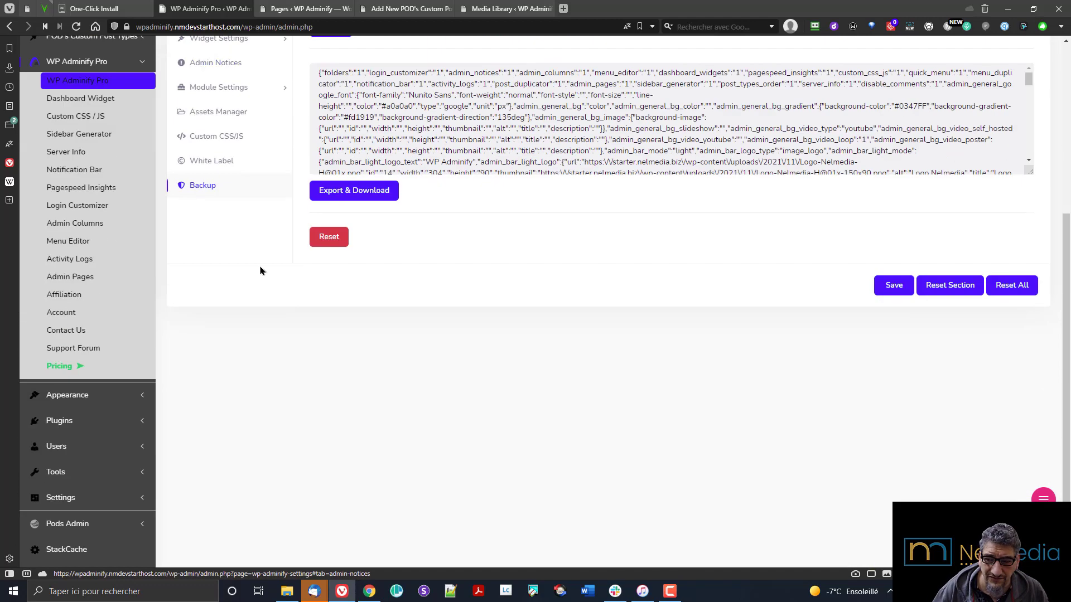
# Open the Dashboard Widget page and look at its Welcome Widget and Dashboard Widgets settings
pyautogui.click(86, 106)
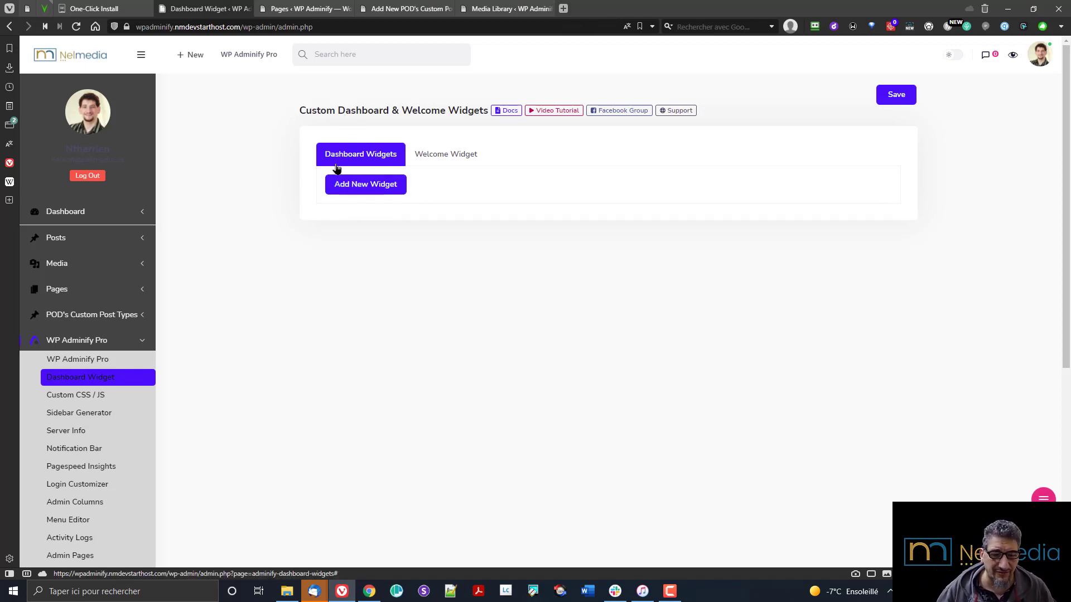
pyautogui.moveTo(109, 215)
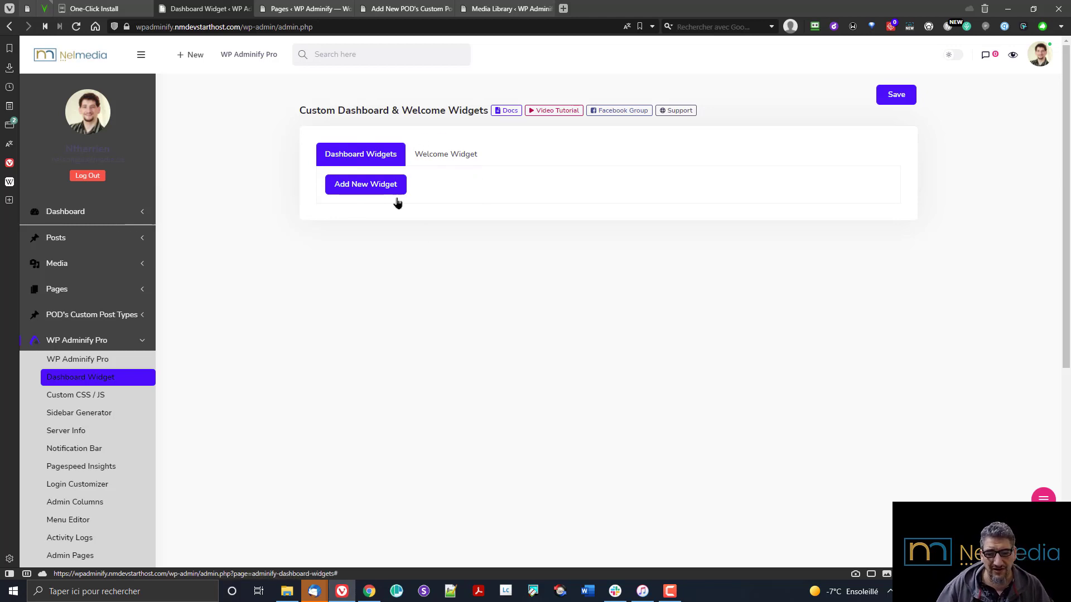
pyautogui.click(435, 157)
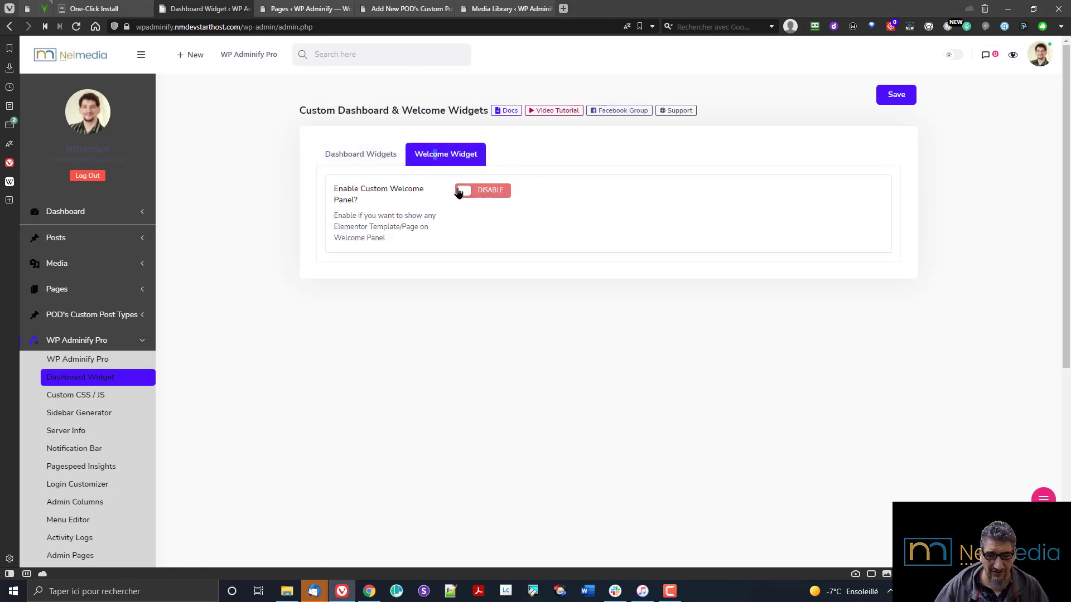
pyautogui.click(347, 164)
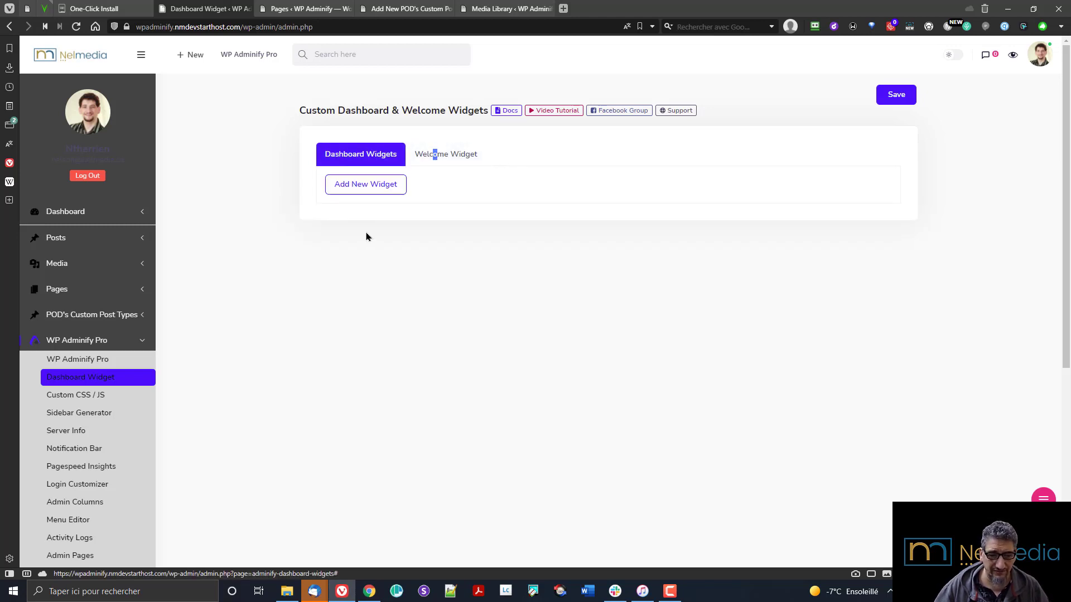
# Add a blank dashboard widget and review its title, position, content type, content and allowed user role fields
pyautogui.click(354, 192)
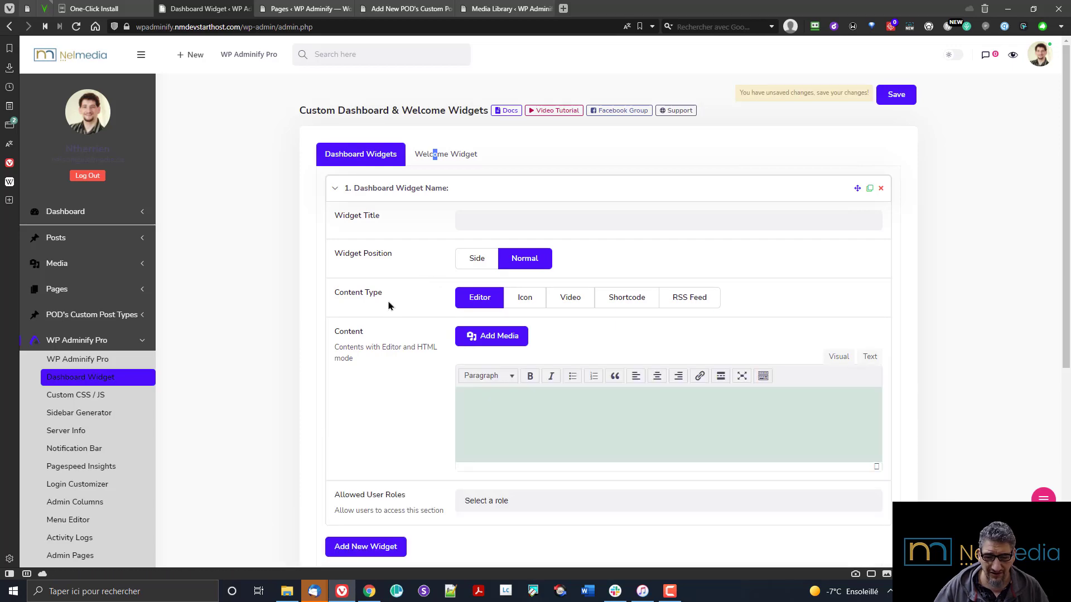
pyautogui.scroll(-3, 401, 316)
pyautogui.scroll(3, 402, 319)
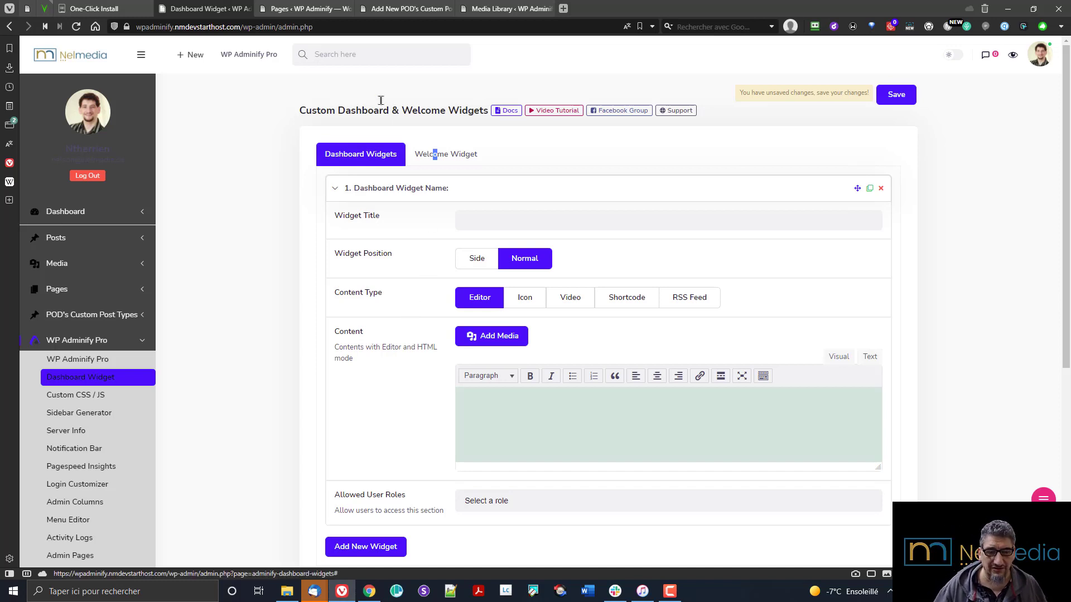
# View the WordPress dashboard home with its widgets in the Pages browser tab, and return to the Dashboard Widget page
pyautogui.click(308, 8)
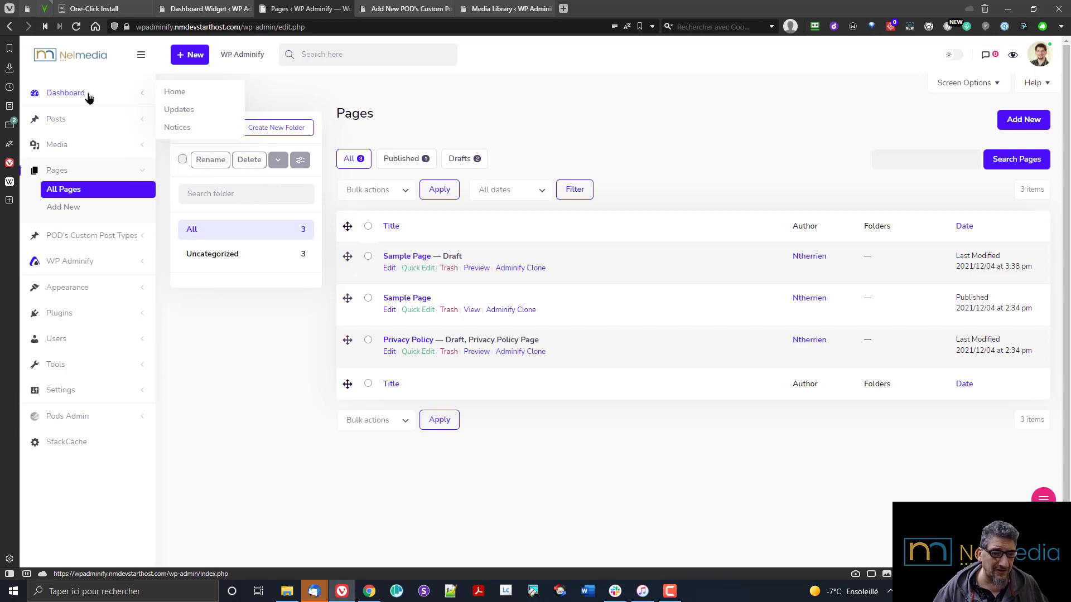
pyautogui.click(164, 106)
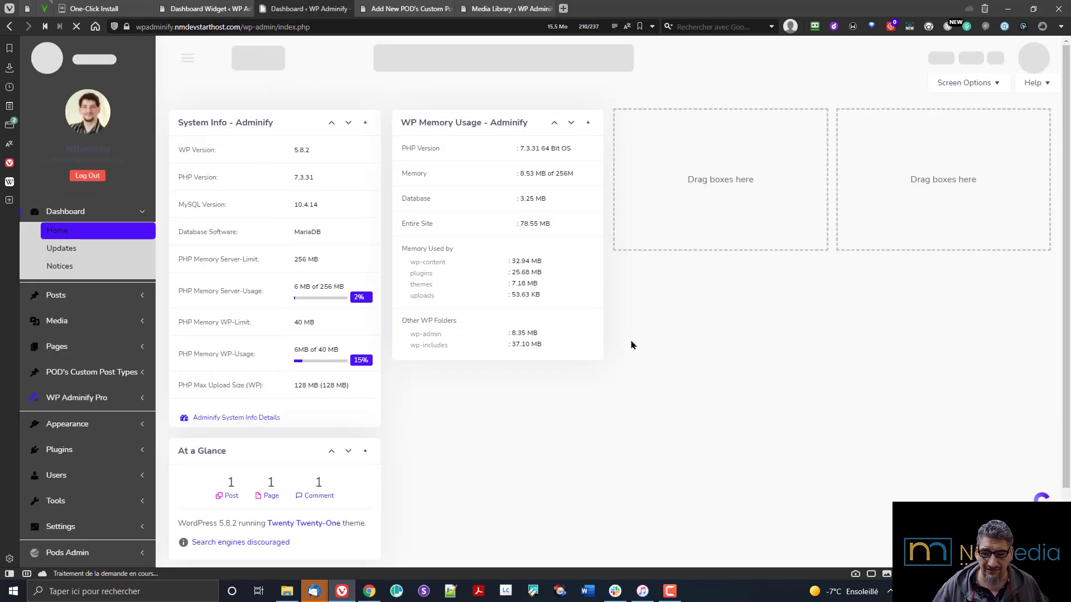
pyautogui.click(188, 9)
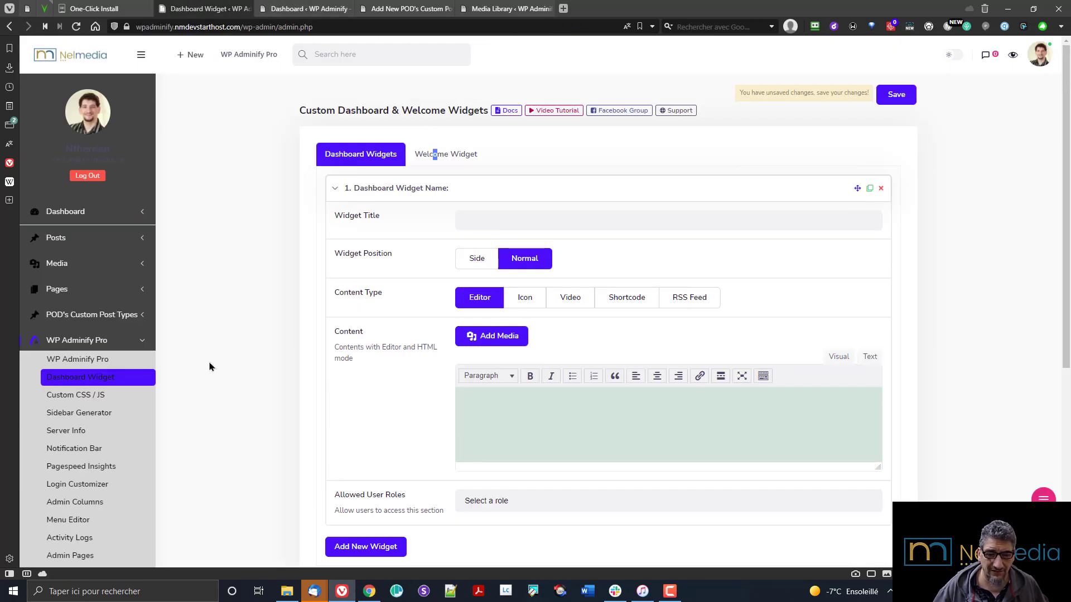
# Leave the Dashboard Widget page without saving and open the Custom CSS / JS page with its Header/Footer Snippets
pyautogui.click(78, 396)
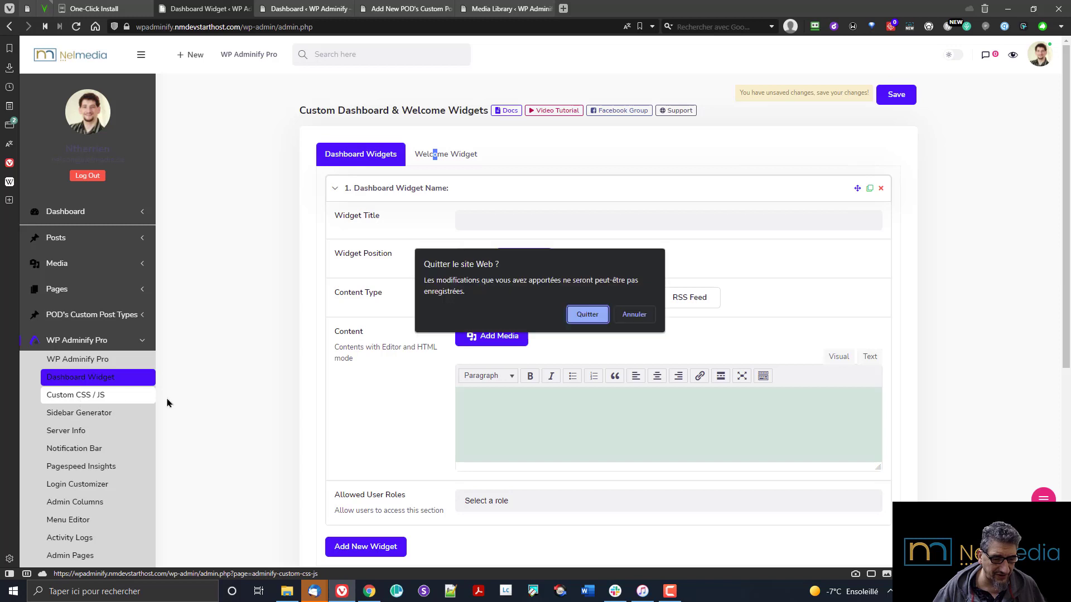
pyautogui.click(586, 314)
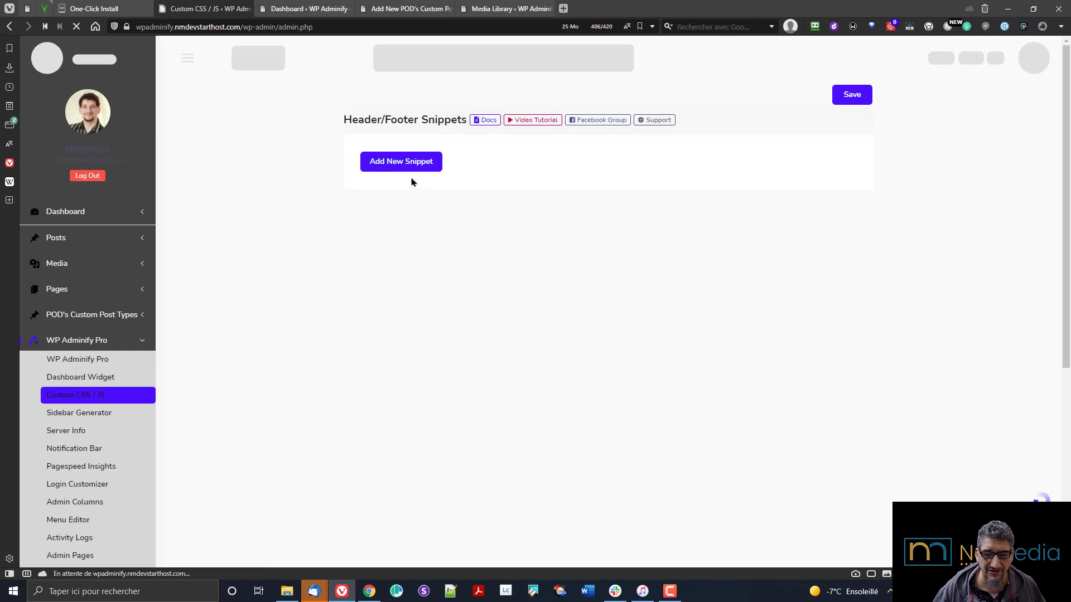
pyautogui.moveTo(342, 119); pyautogui.dragTo(469, 122)
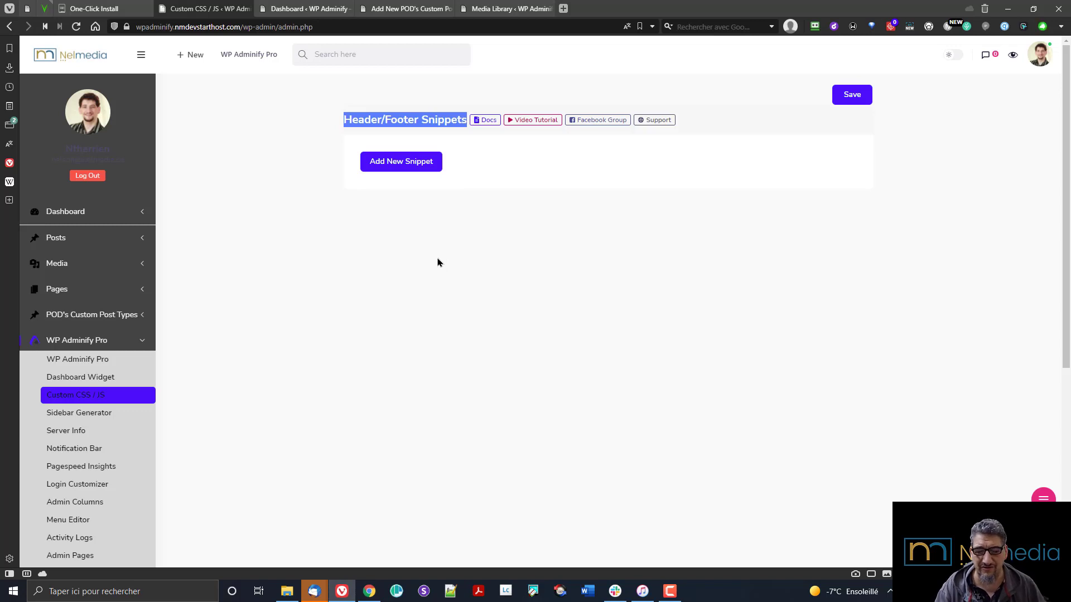
# Add a new header/footer snippet and look through its display targets, locations and device options
pyautogui.click(385, 164)
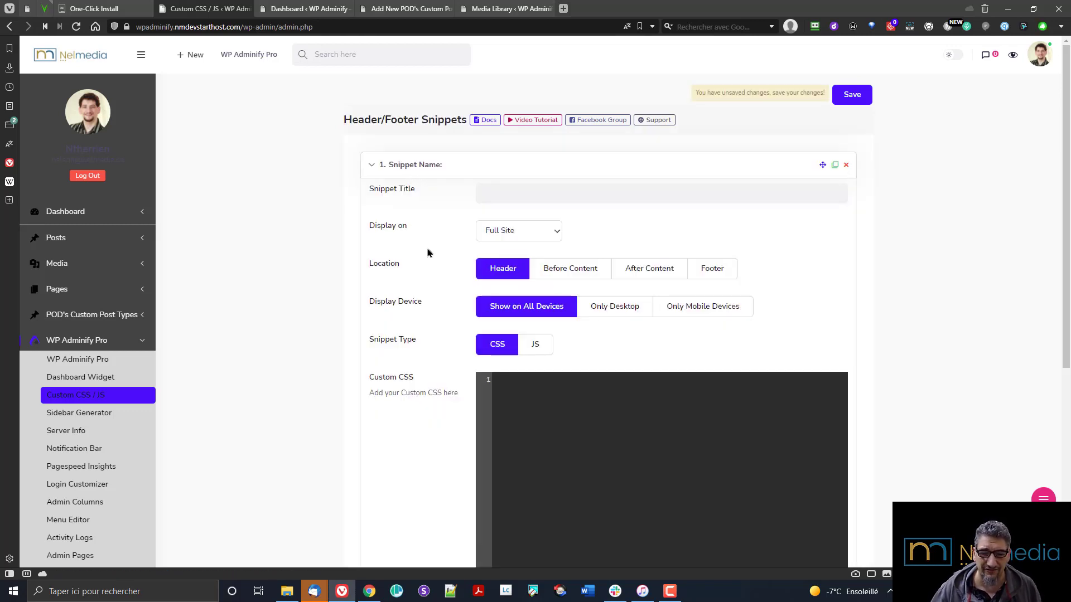
pyautogui.click(537, 234)
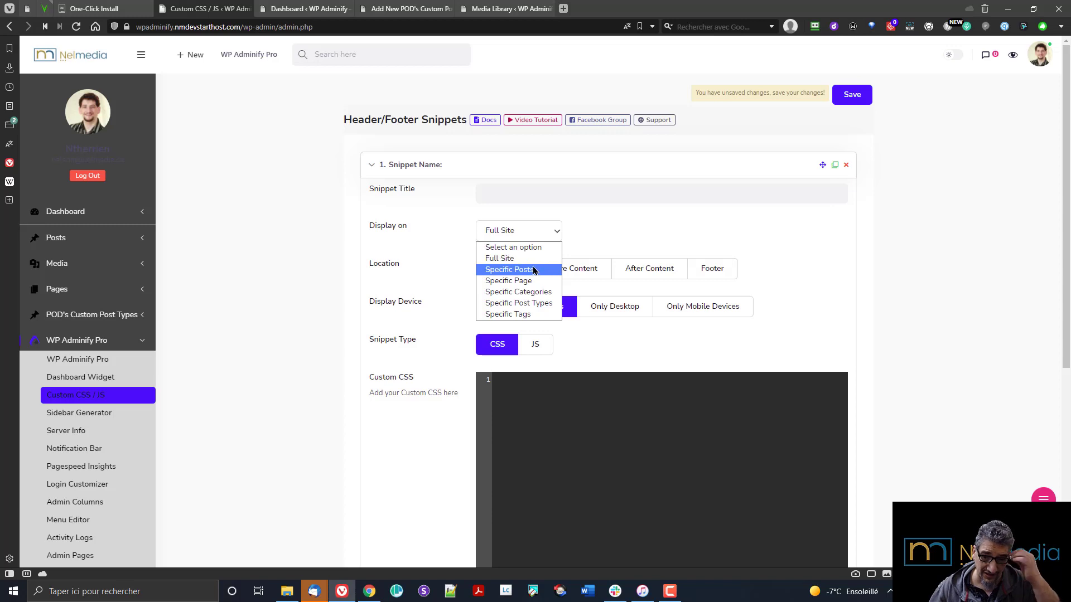
pyautogui.click(673, 231)
pyautogui.scroll(-1, 725, 243)
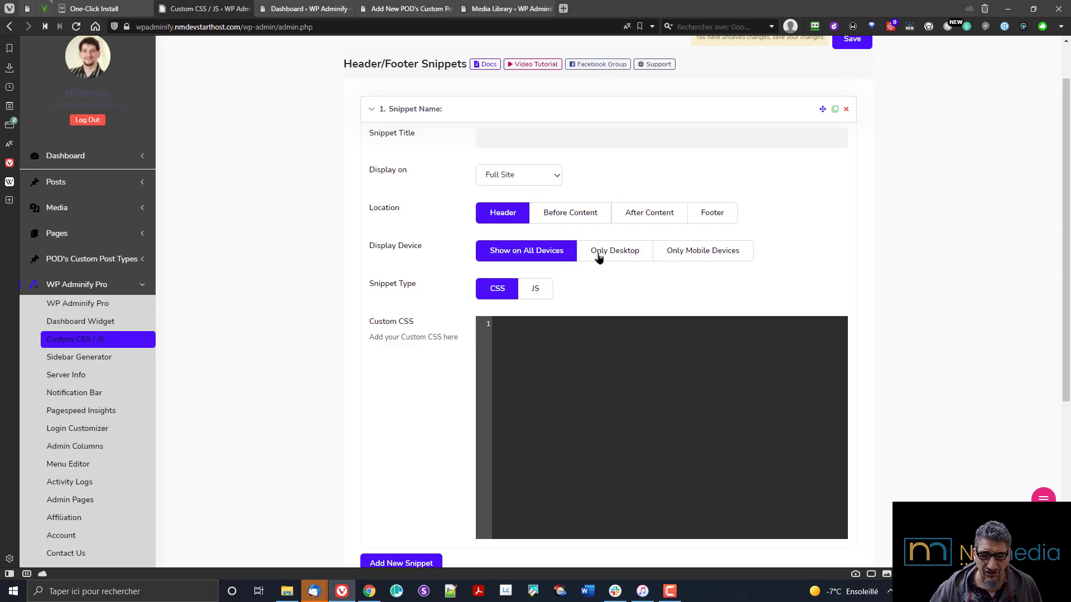
# Switch the snippet type to JS to view the JavaScript editor and set it back to CSS
pyautogui.click(539, 295)
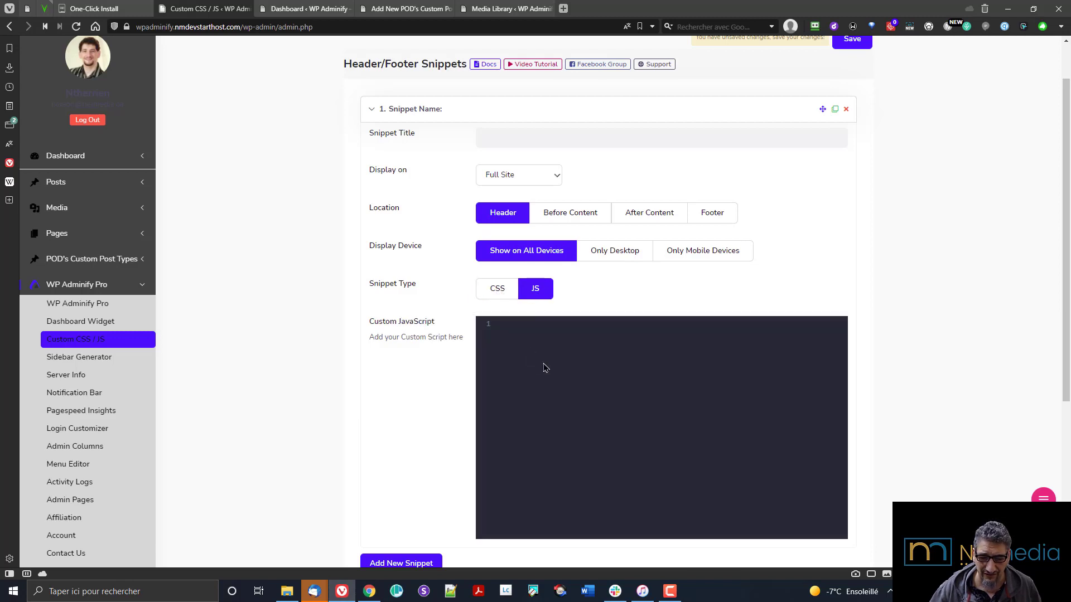
pyautogui.click(500, 293)
pyautogui.scroll(-4, 403, 384)
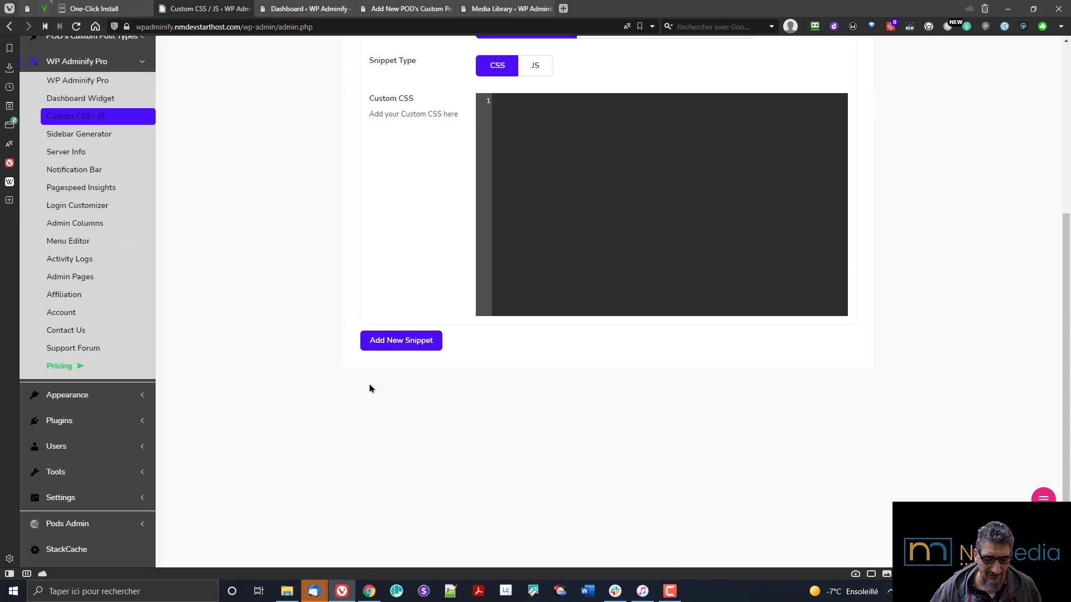
pyautogui.scroll(5, 376, 312)
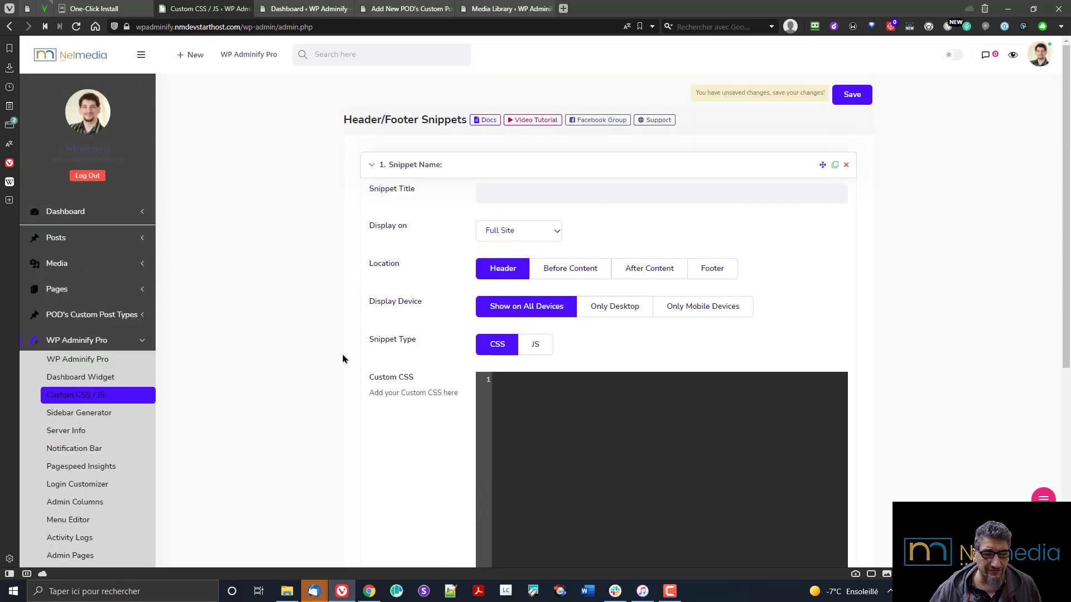
# In the separate browser window with the free WP Adminify, add a new snippet and compare its options with the Pro version
pyautogui.scroll(-4, 343, 359)
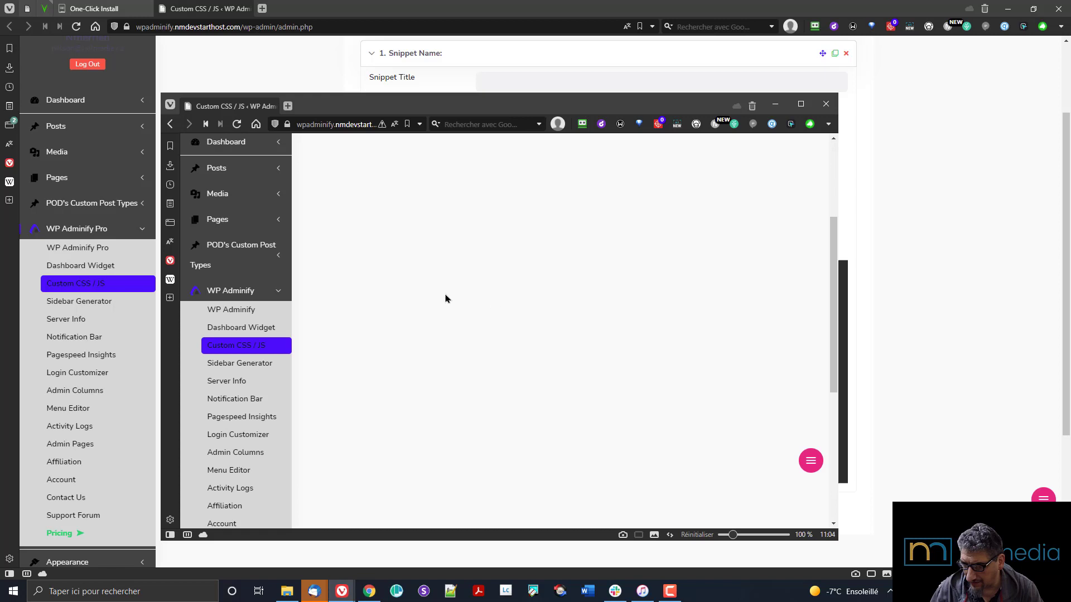
pyautogui.moveTo(269, 224)
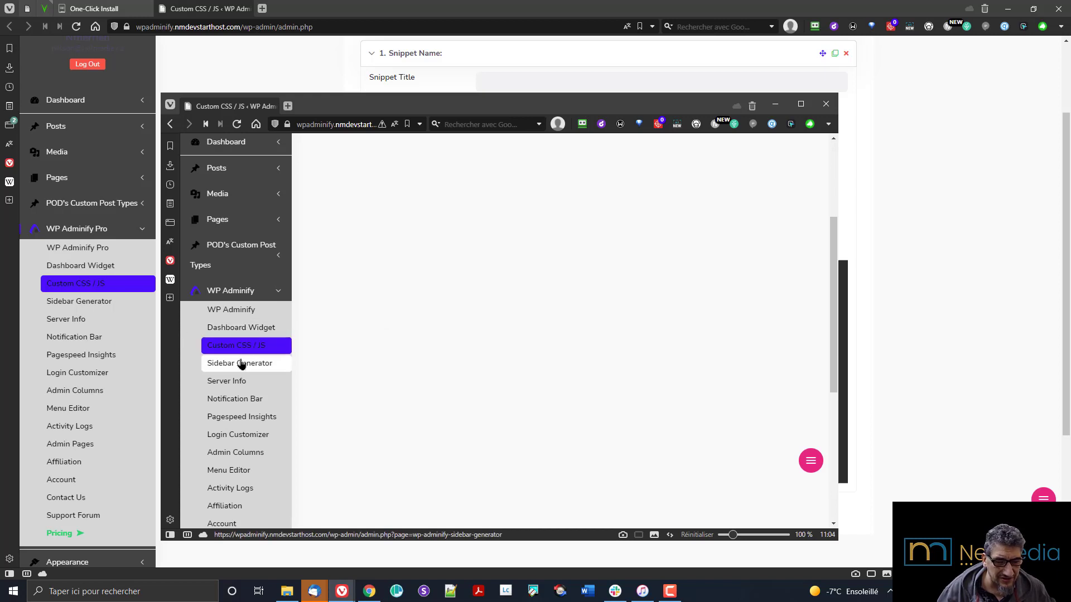
pyautogui.scroll(-1, 279, 373)
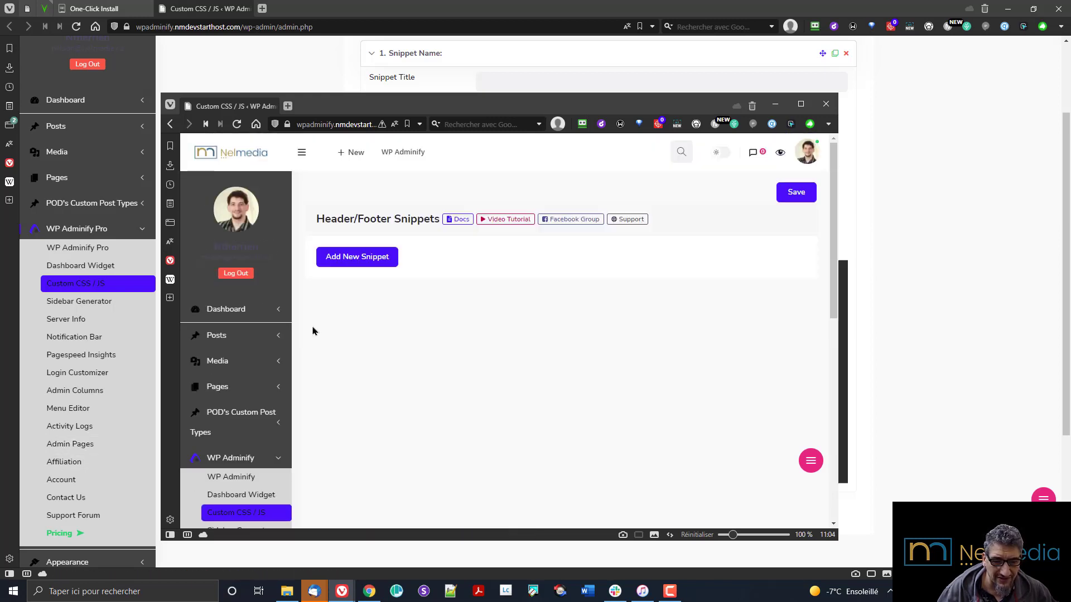
pyautogui.click(397, 265)
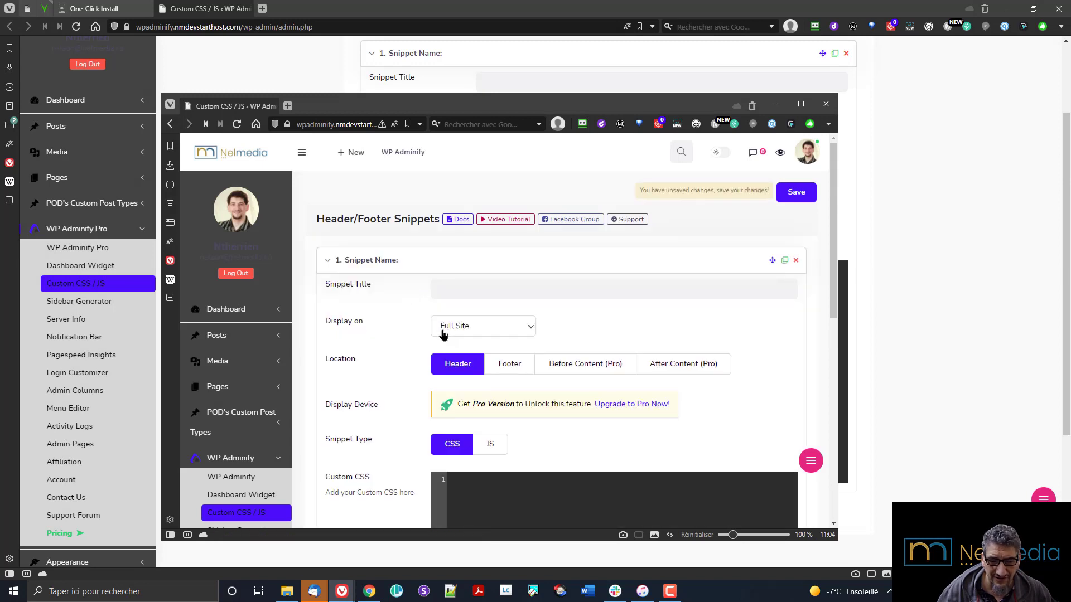
pyautogui.scroll(-2, 442, 345)
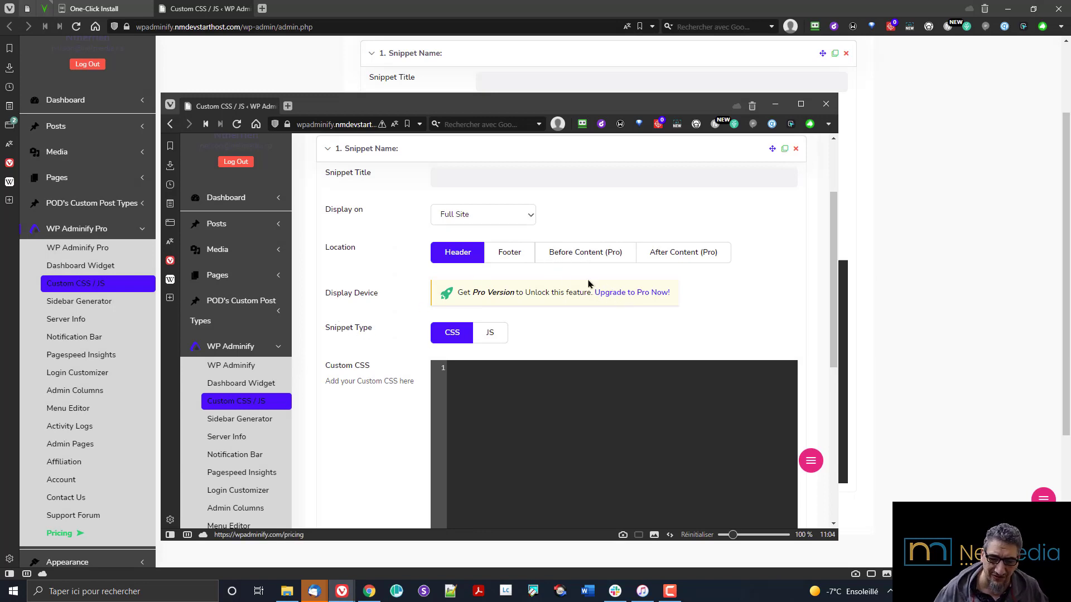
# Finish comparing the snippet options in the free version and open the Sidebar Generator page in WP Adminify Pro
pyautogui.scroll(-3, 539, 316)
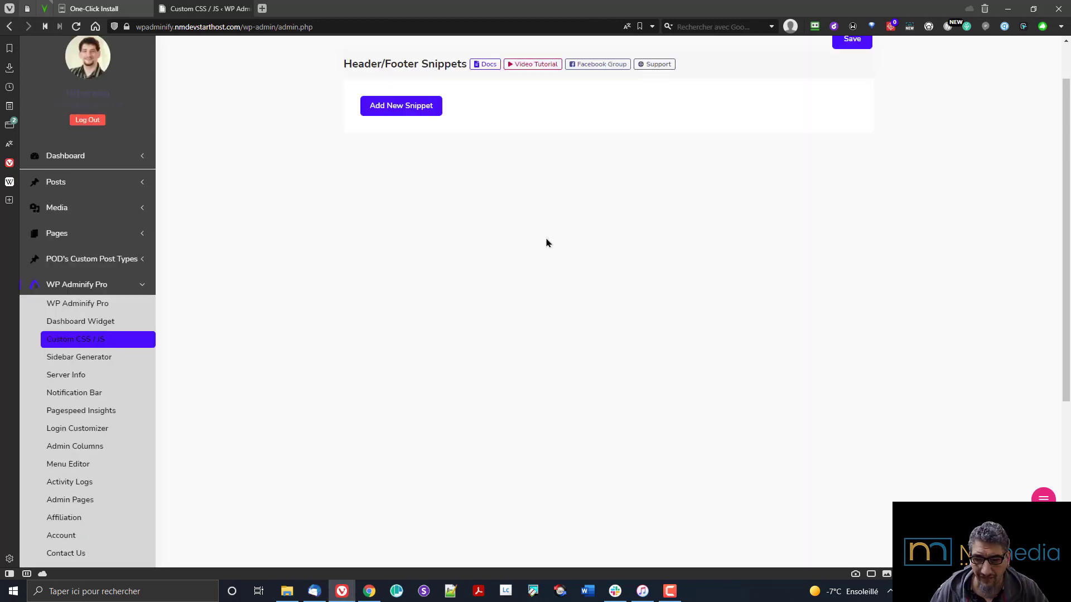
pyautogui.click(117, 360)
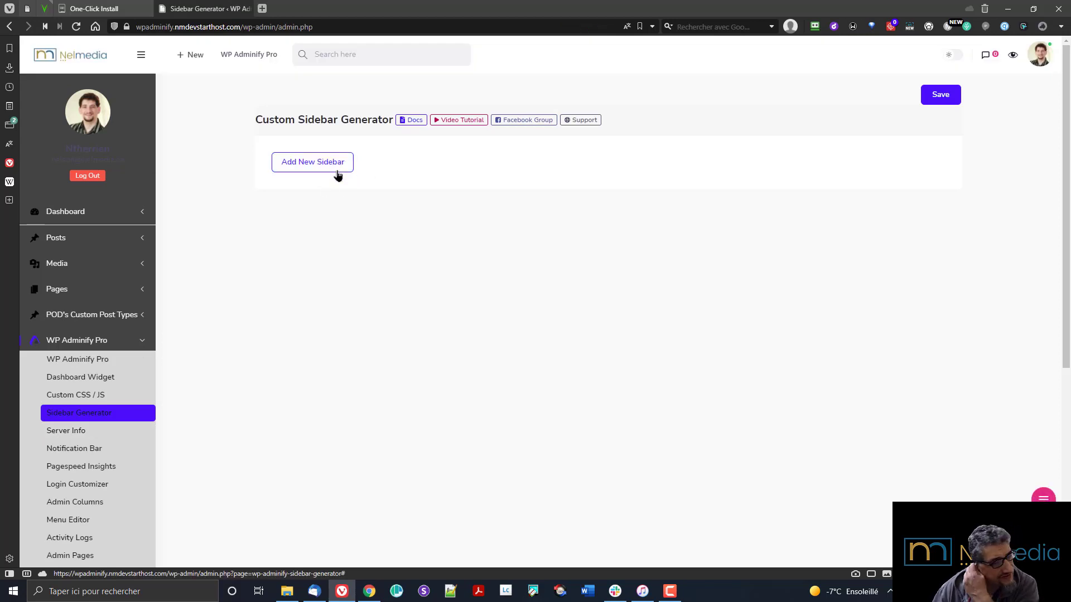
pyautogui.scroll(-1, 257, 218)
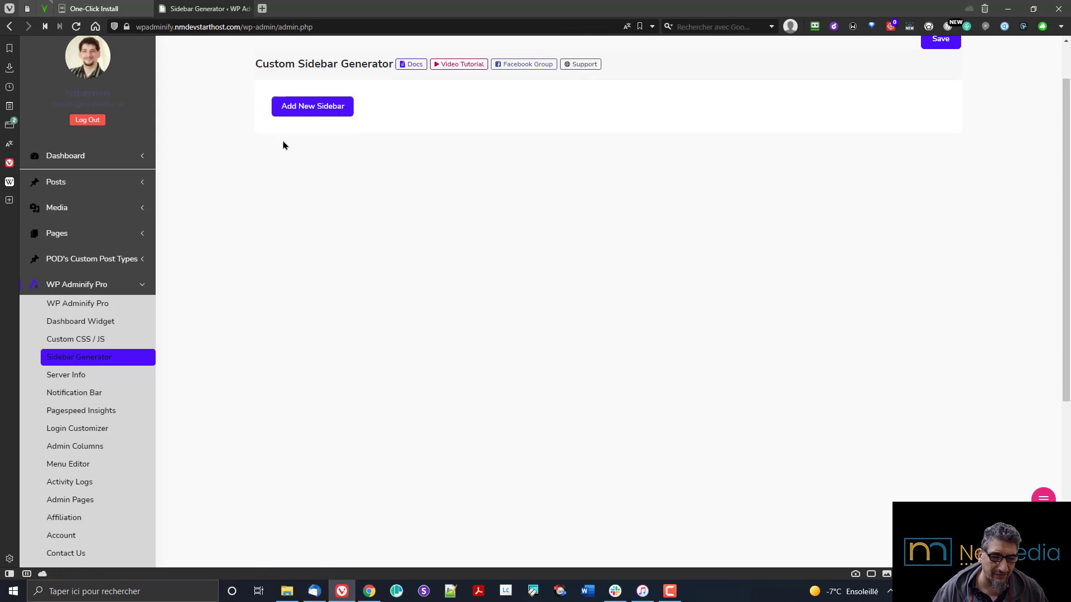
# Open the Server Info page and look through its site information, current theme and active plugins
pyautogui.click(95, 381)
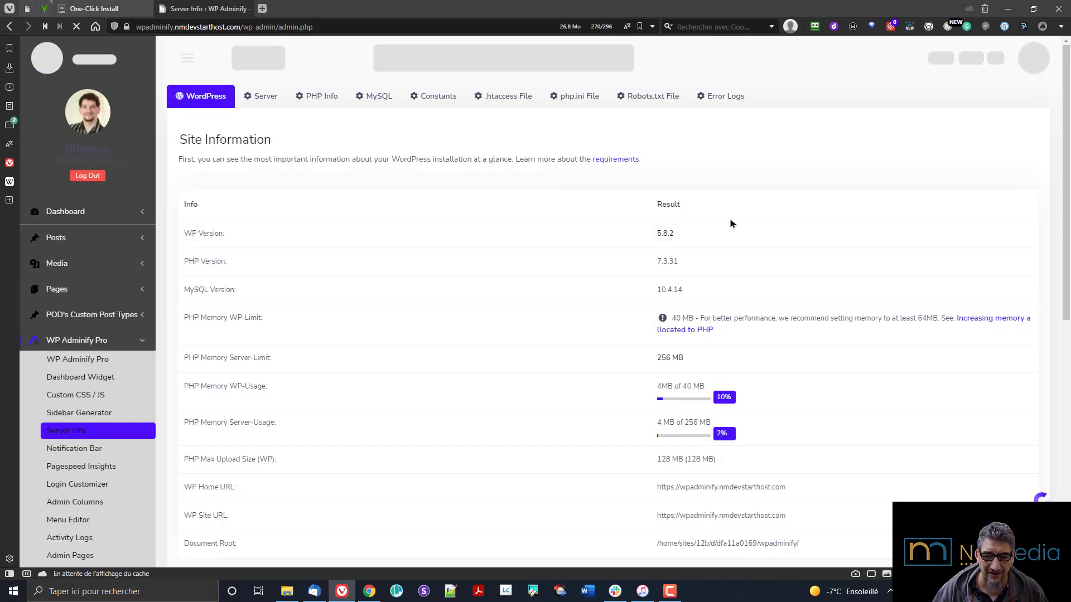
pyautogui.scroll(-1, 714, 225)
pyautogui.scroll(-4, 693, 226)
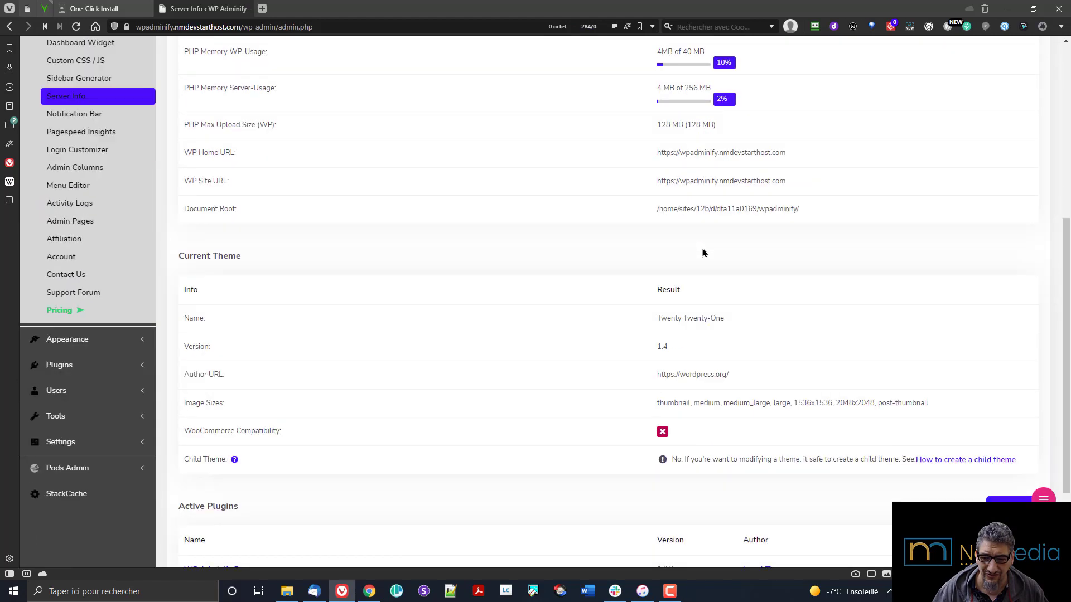
pyautogui.scroll(-2, 703, 254)
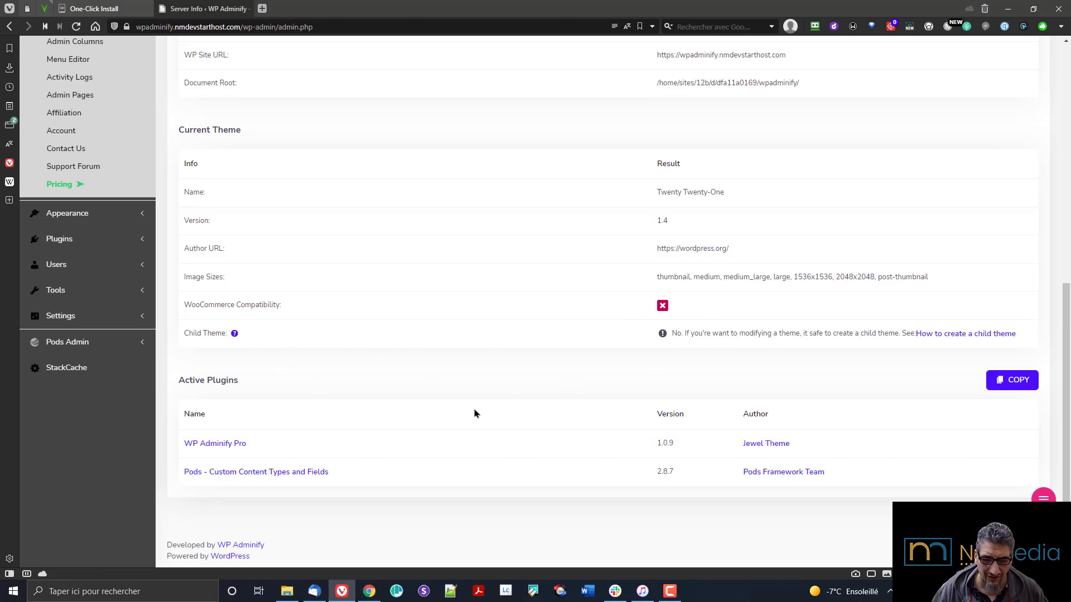
pyautogui.scroll(2, 475, 413)
pyautogui.scroll(5, 475, 414)
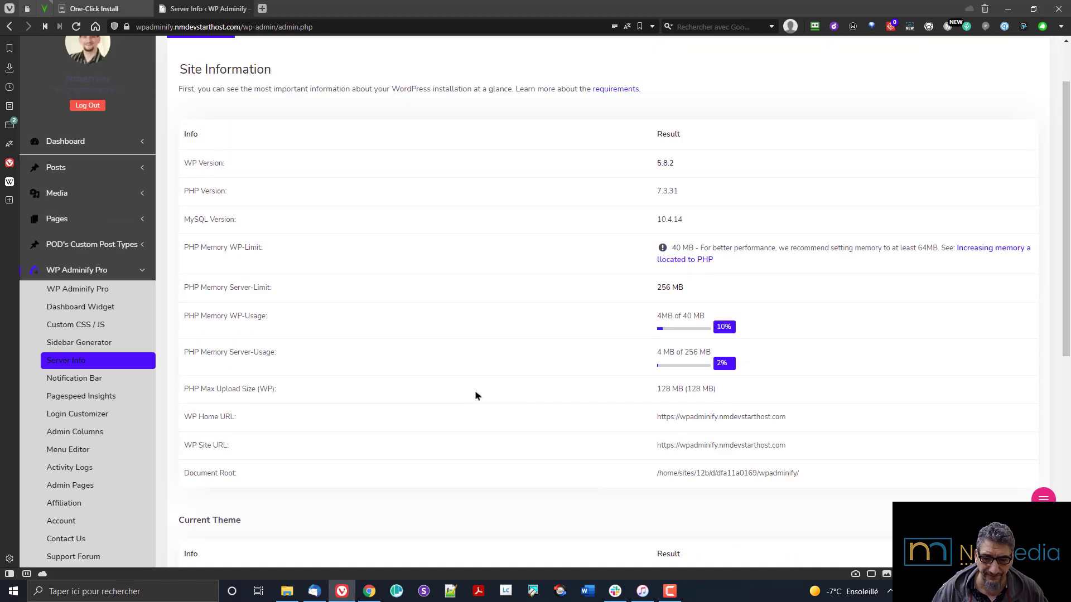
# Open the Notification Bar customizer and enable the notification bar in its General Settings
pyautogui.click(78, 378)
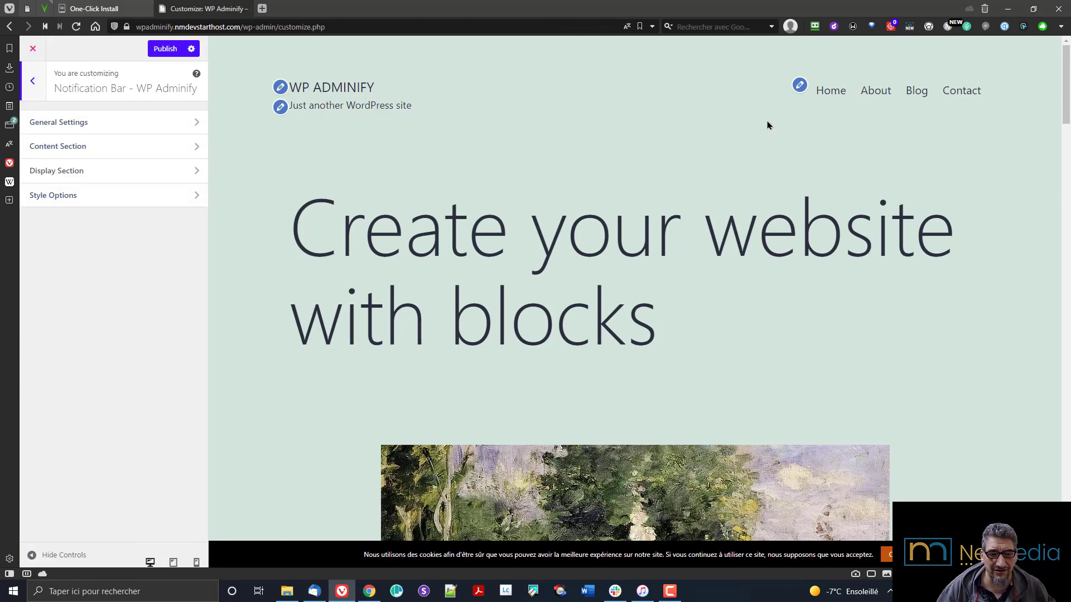
pyautogui.scroll(-6, 795, 173)
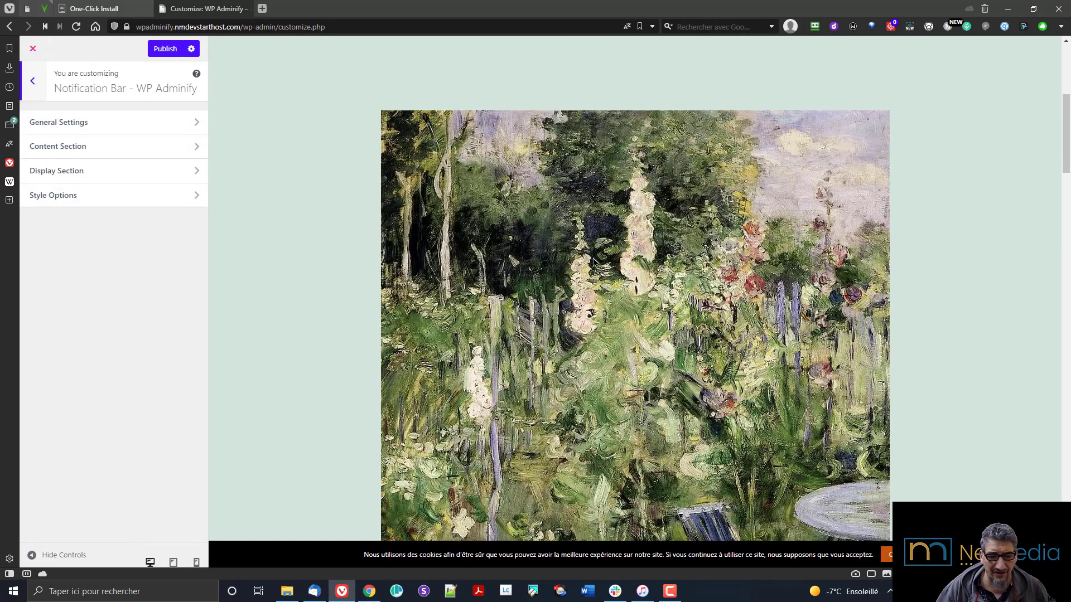
pyautogui.scroll(4, 596, 263)
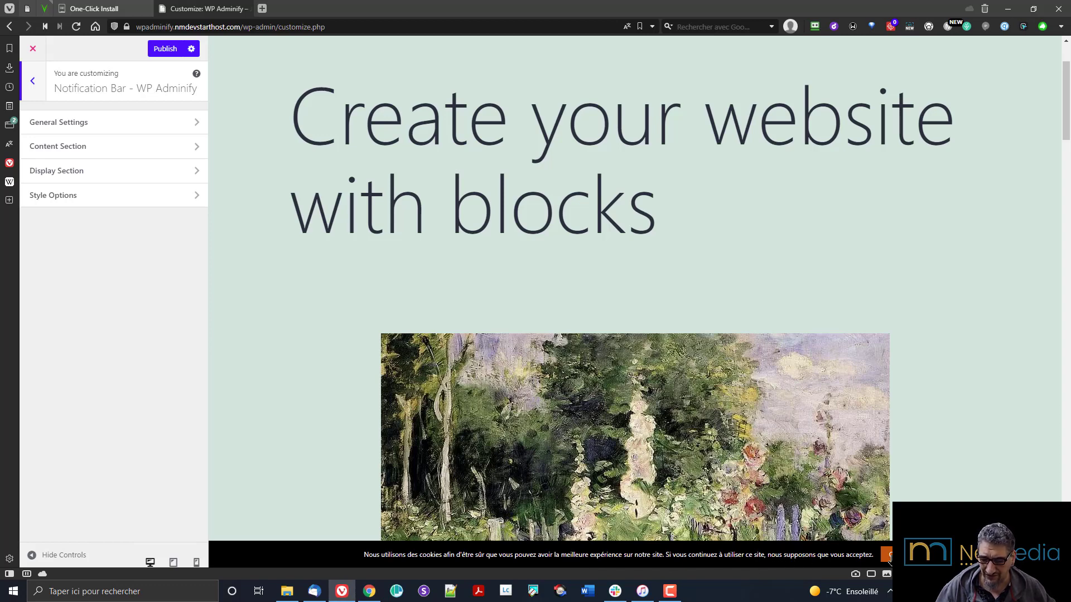
pyautogui.click(134, 125)
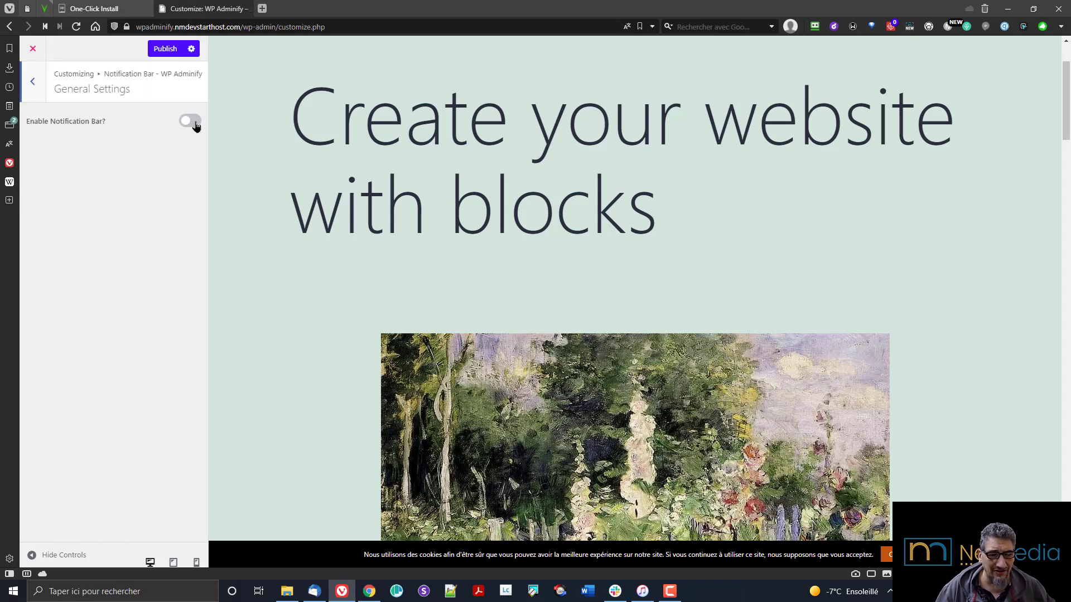
pyautogui.click(191, 121)
pyautogui.click(186, 124)
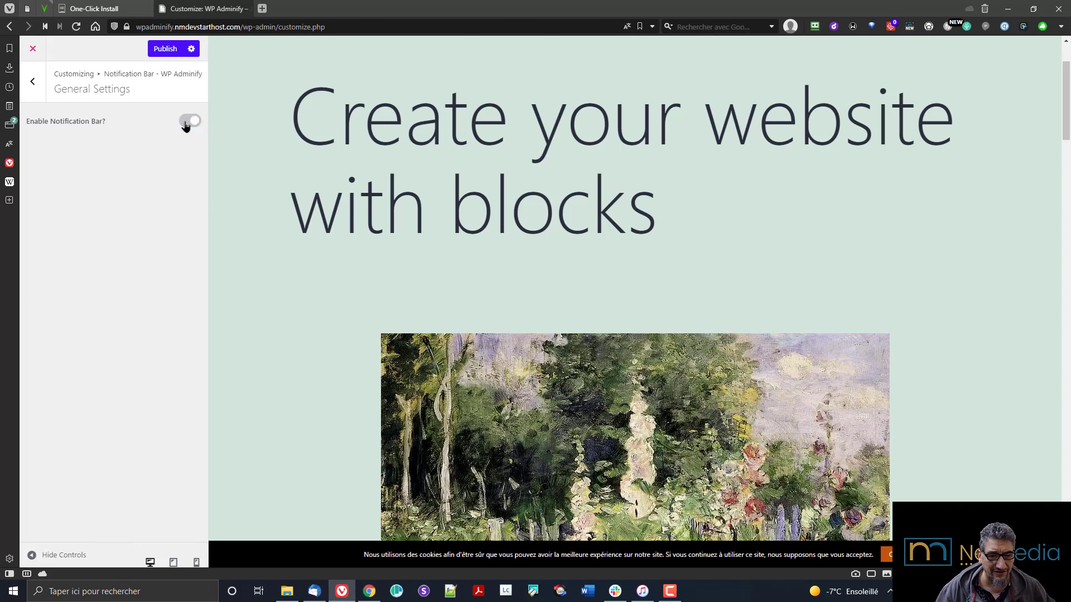
pyautogui.click(186, 124)
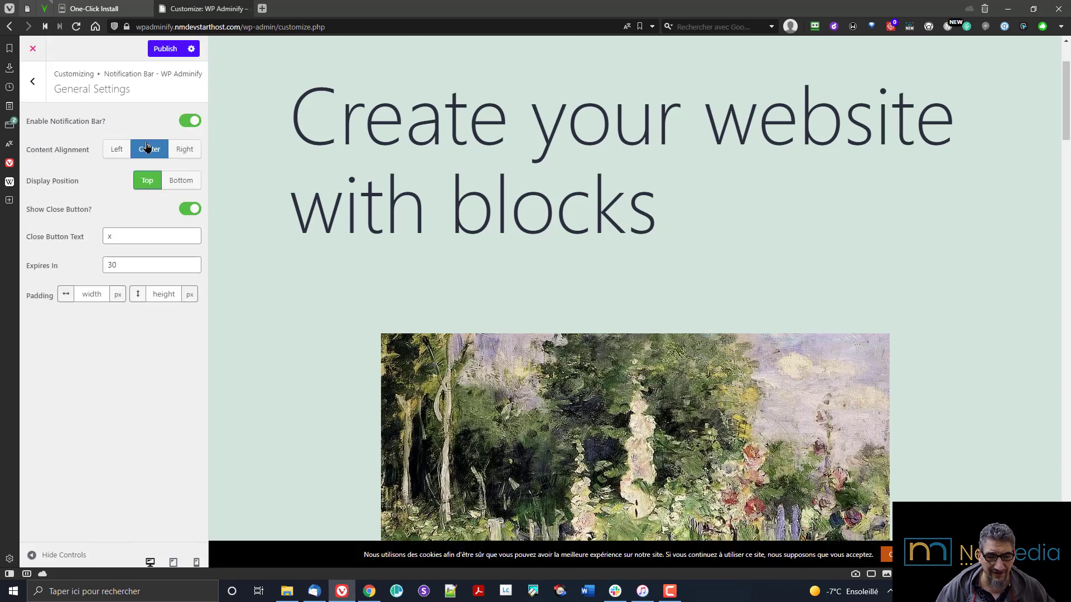
# Try the Bottom and Top display positions and the Left alignment, ending with Top position and Center content alignment
pyautogui.click(164, 184)
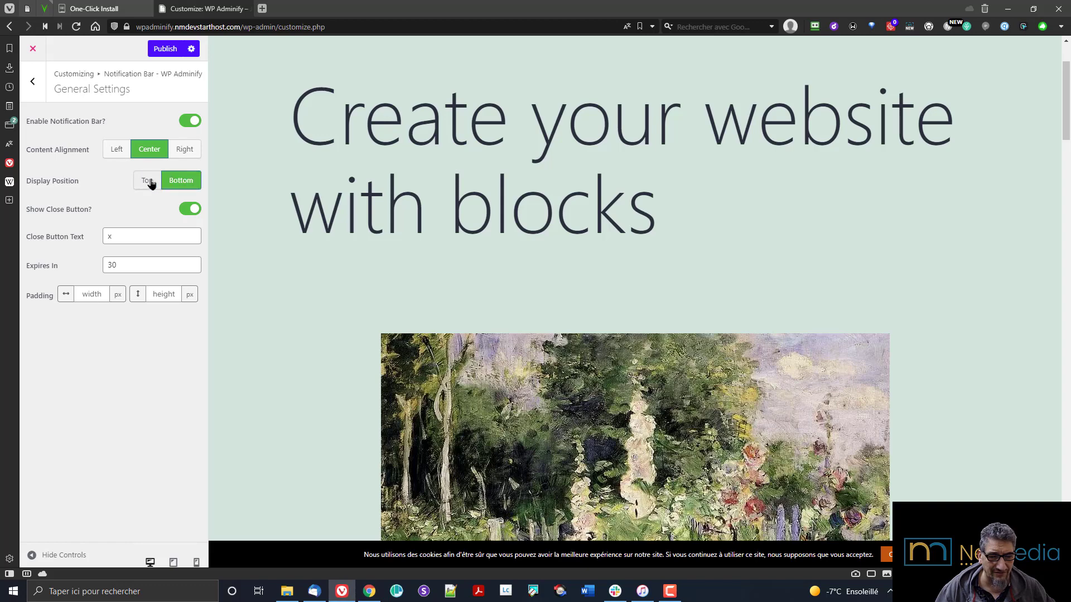
pyautogui.click(149, 185)
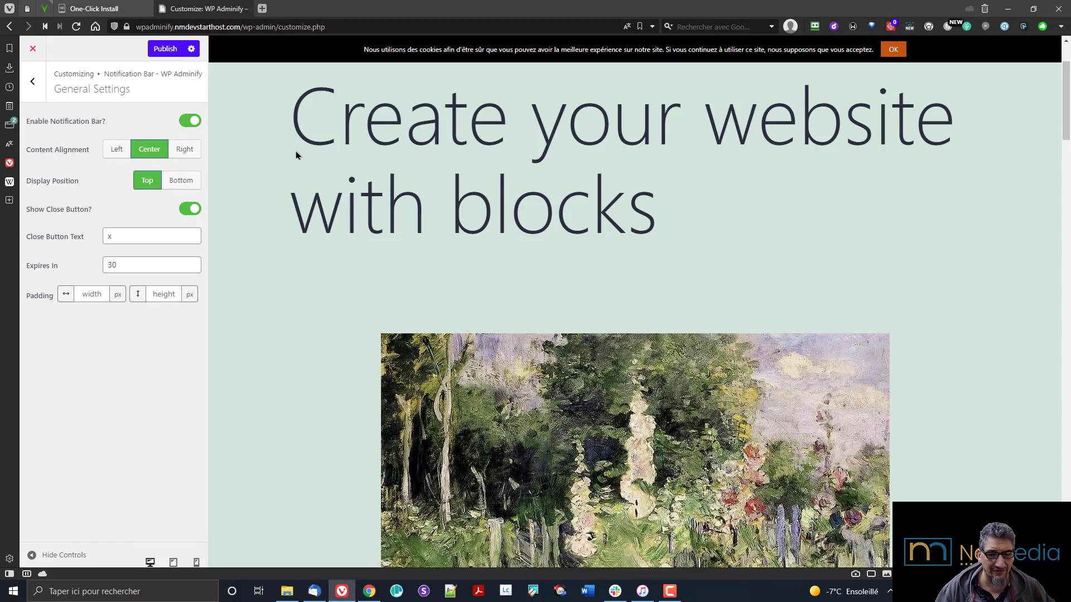
pyautogui.click(182, 181)
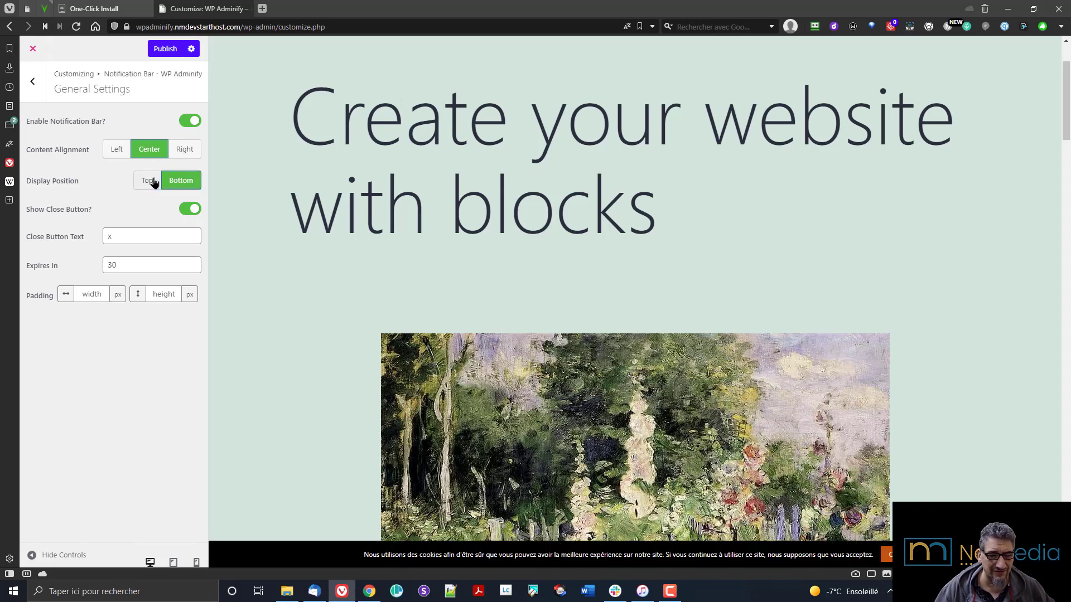
pyautogui.click(154, 183)
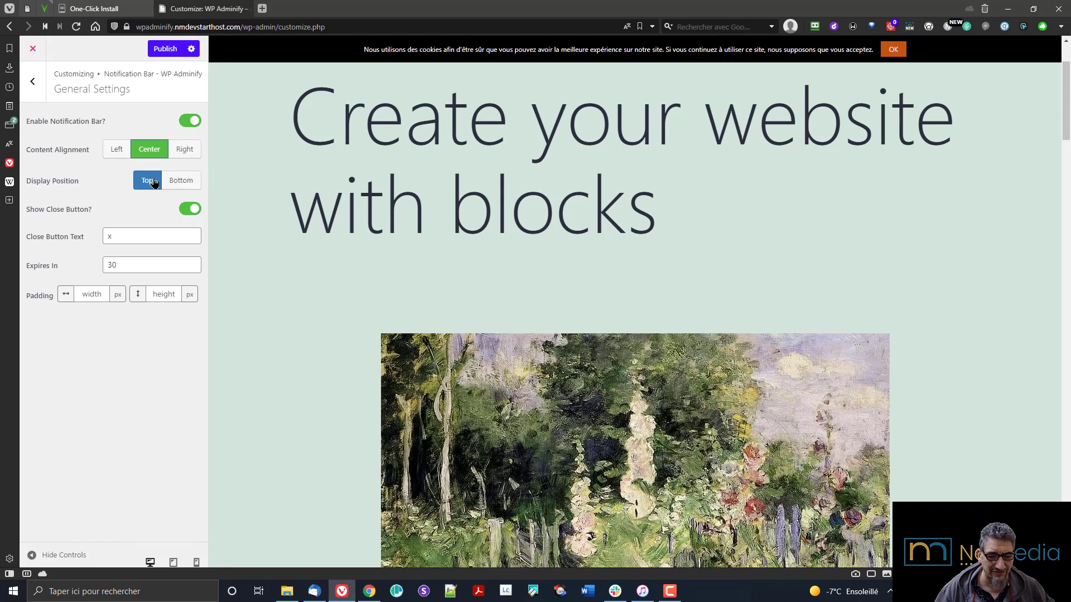
pyautogui.click(119, 148)
pyautogui.click(144, 150)
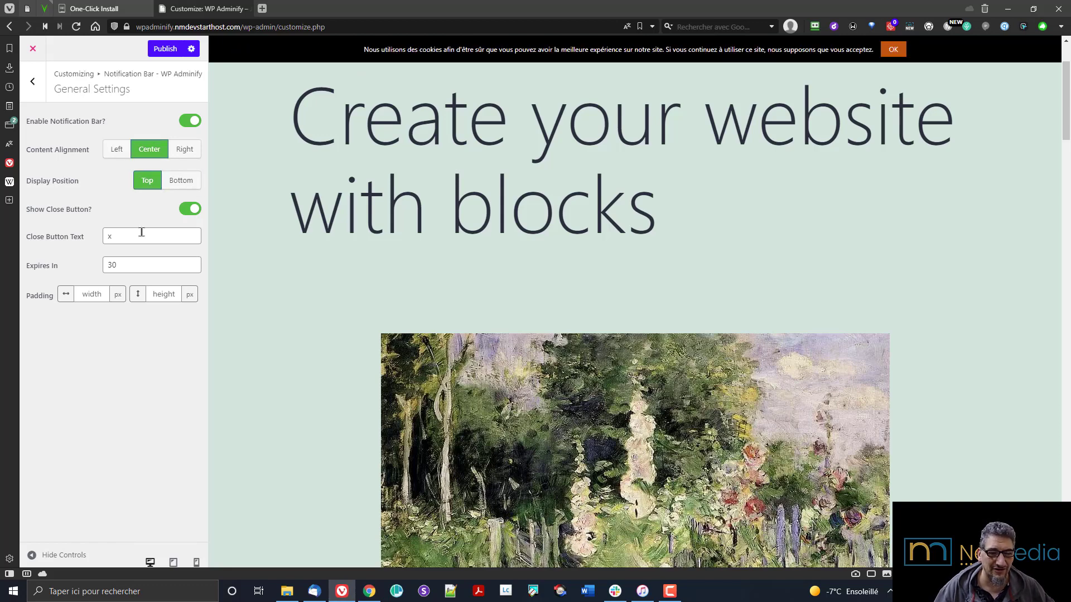
# Toggle the close button option off and on, check the close button text and expiry fields, and leave General Settings
pyautogui.click(190, 212)
pyautogui.click(190, 212)
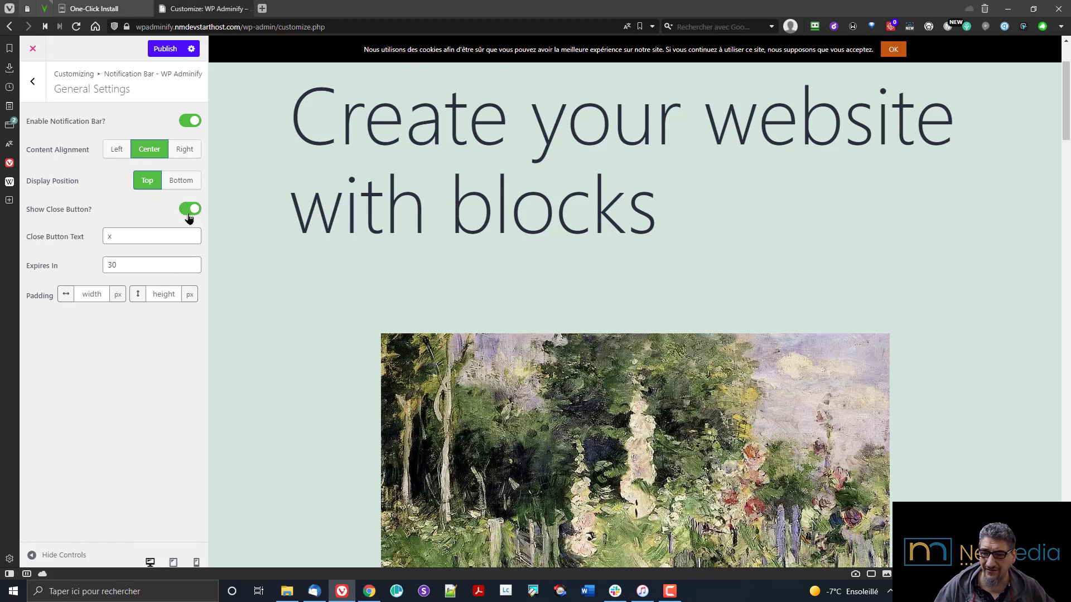
pyautogui.click(122, 237)
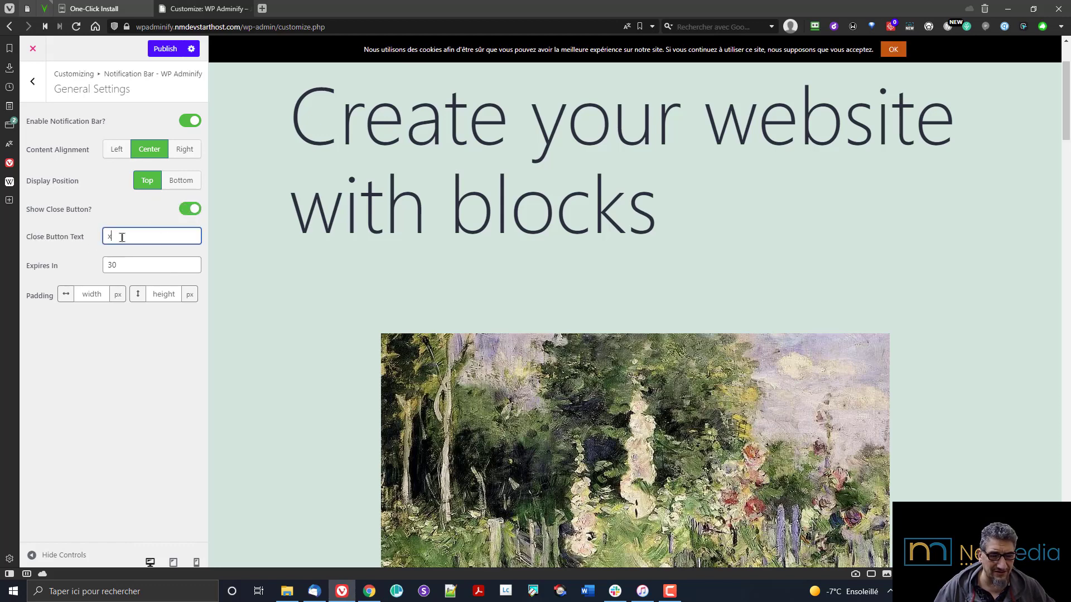
pyautogui.moveTo(123, 237); pyautogui.dragTo(43, 236)
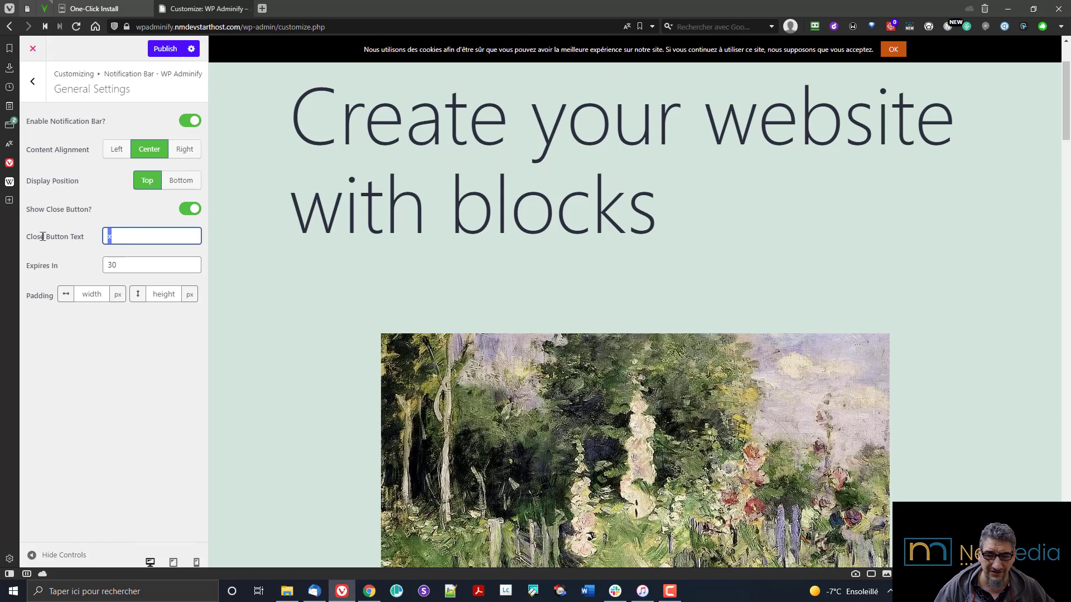
pyautogui.click(146, 263)
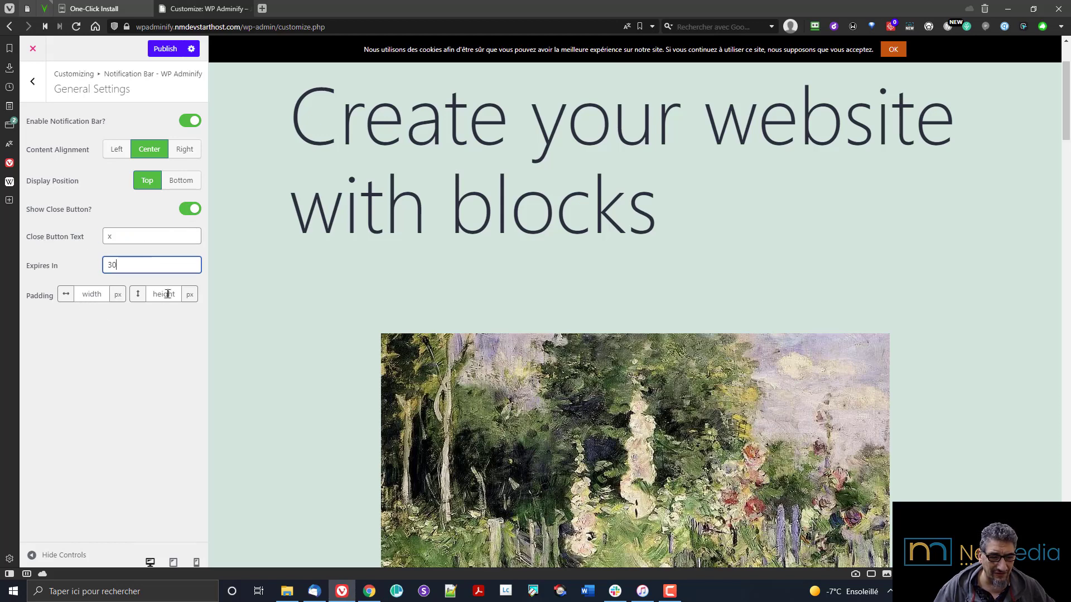
pyautogui.click(33, 82)
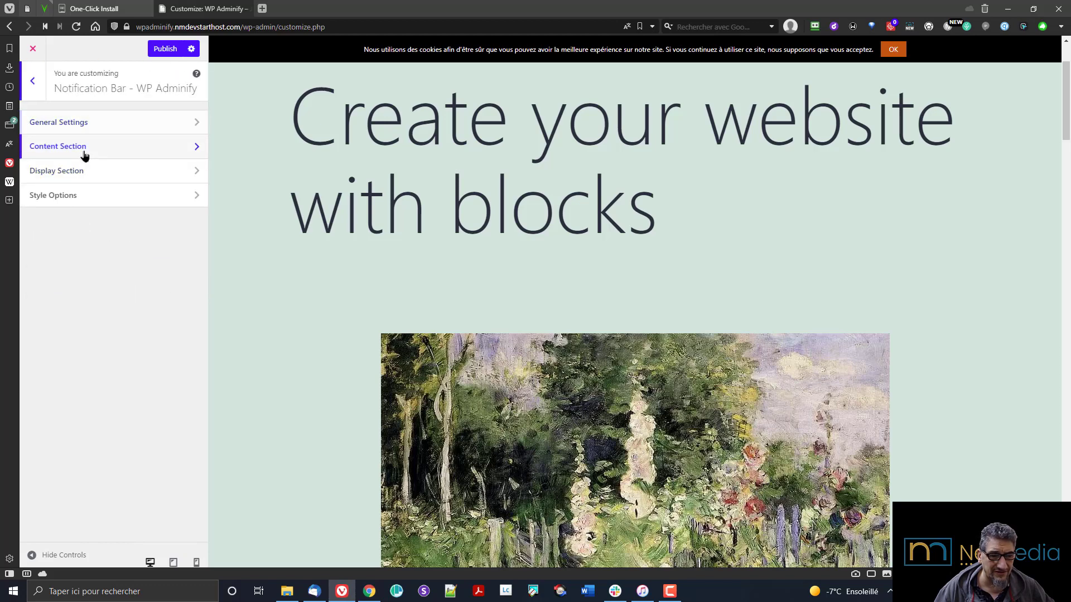
# Look through the notification bar's Content Section, Display Section and Style Options without changing anything
pyautogui.click(84, 150)
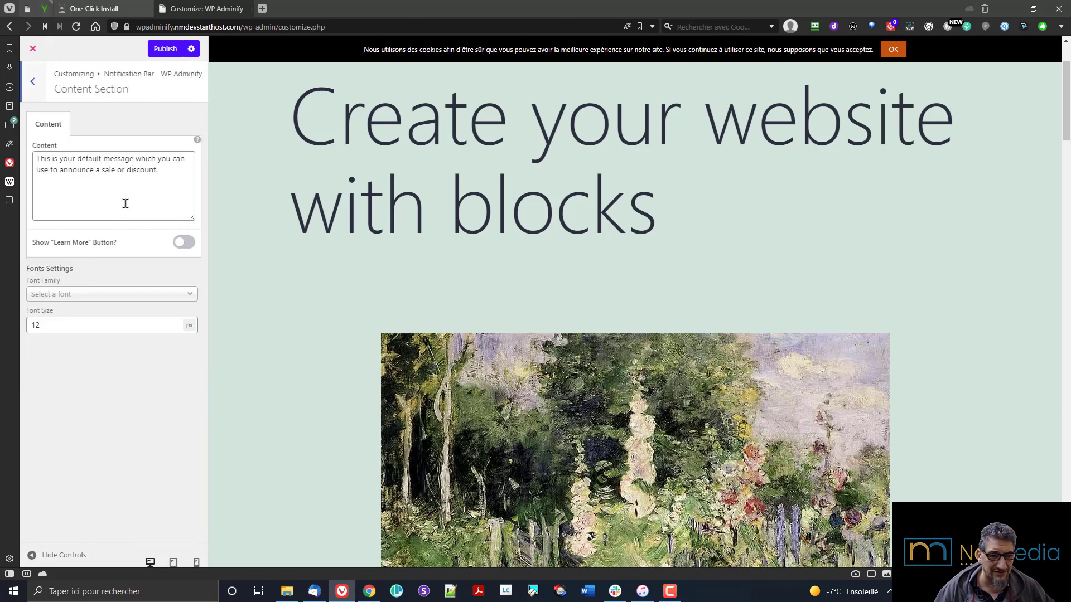
pyautogui.click(32, 81)
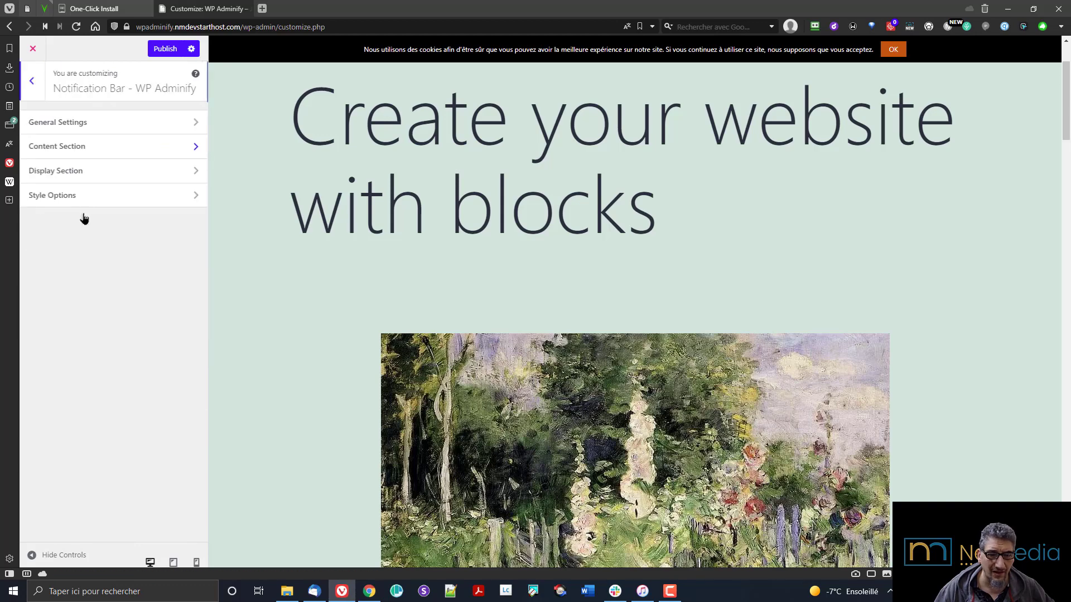
pyautogui.click(82, 180)
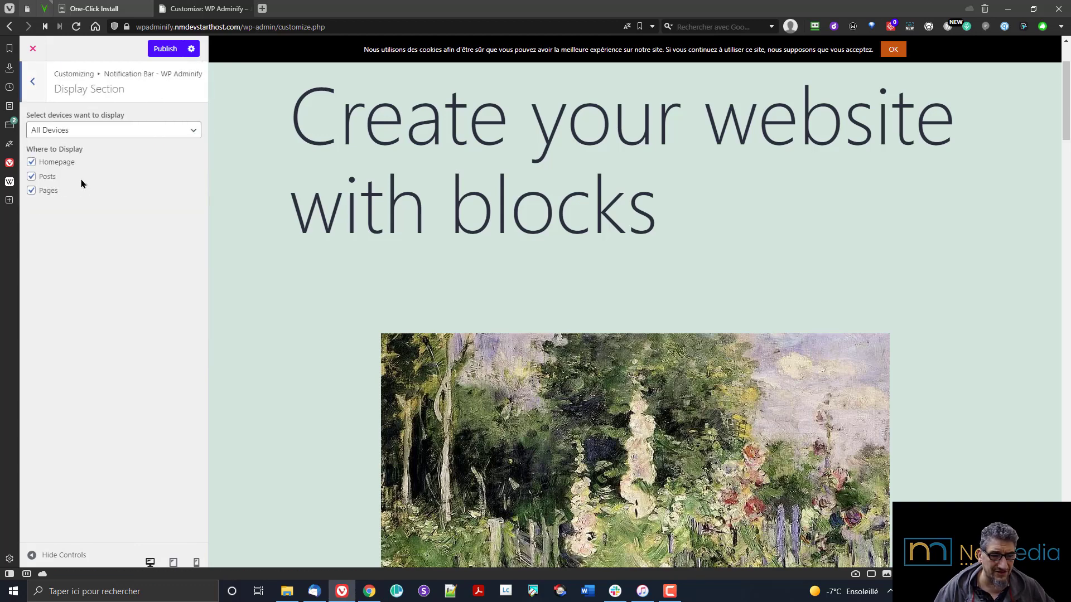
pyautogui.click(32, 82)
pyautogui.click(62, 205)
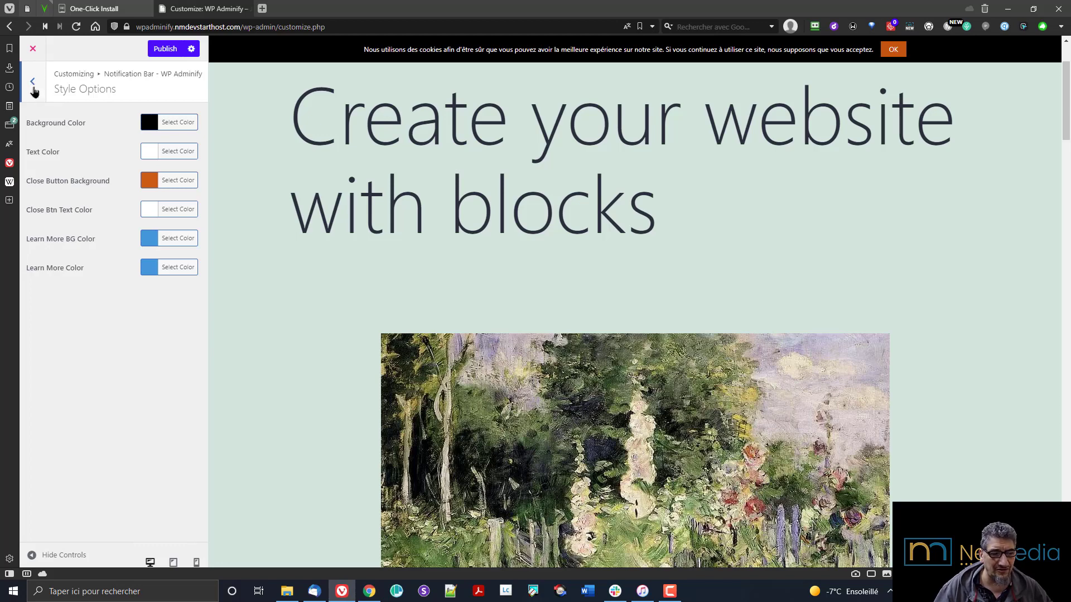
pyautogui.click(34, 91)
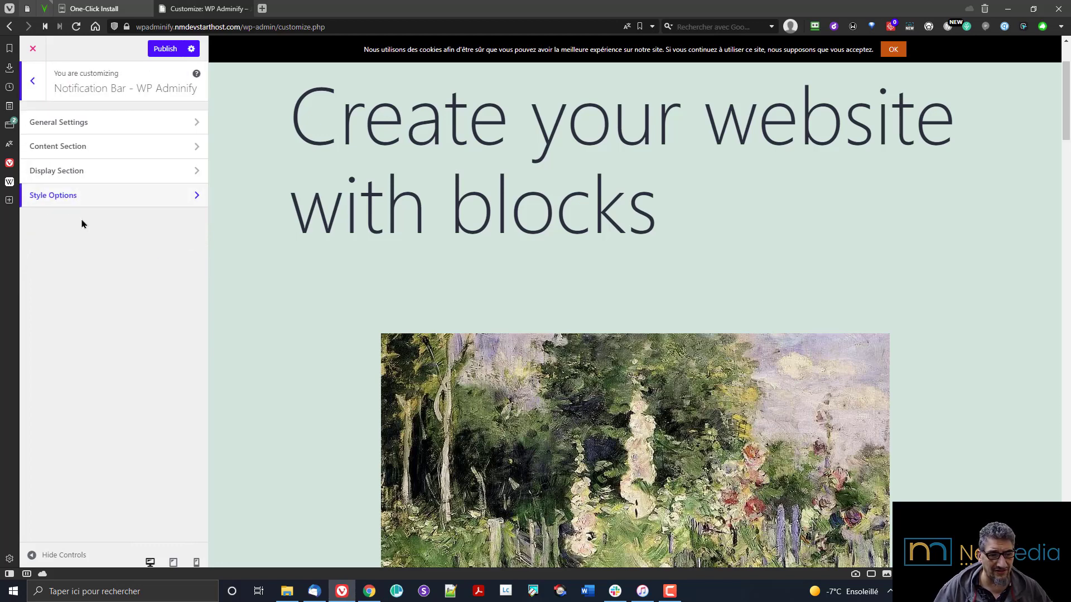
# Leave the Notification Bar customizer and open the Login Customizer's template gallery
pyautogui.click(37, 84)
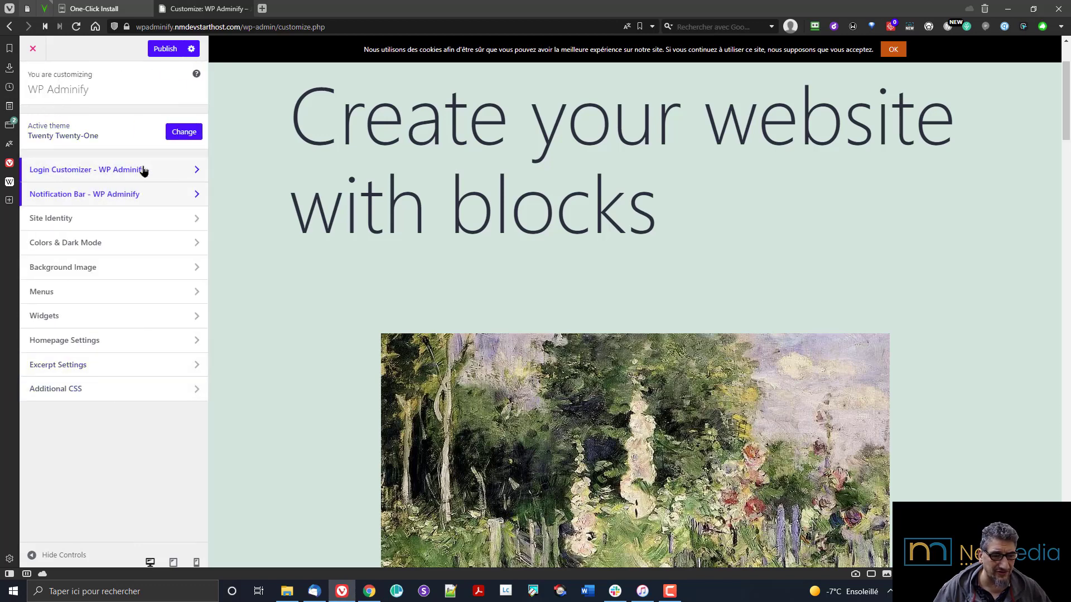
pyautogui.click(114, 171)
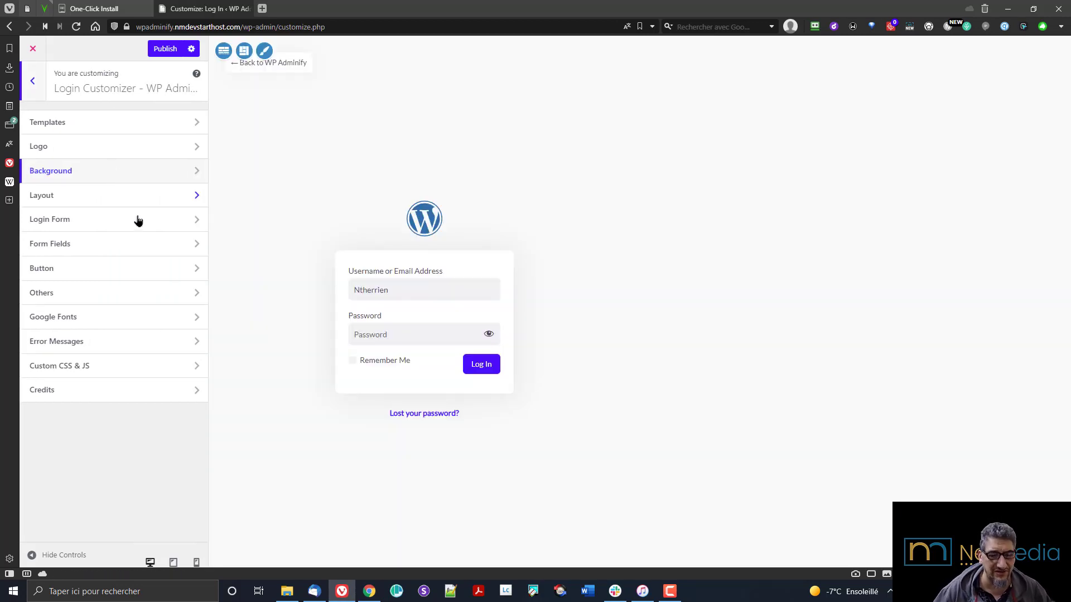
pyautogui.click(111, 126)
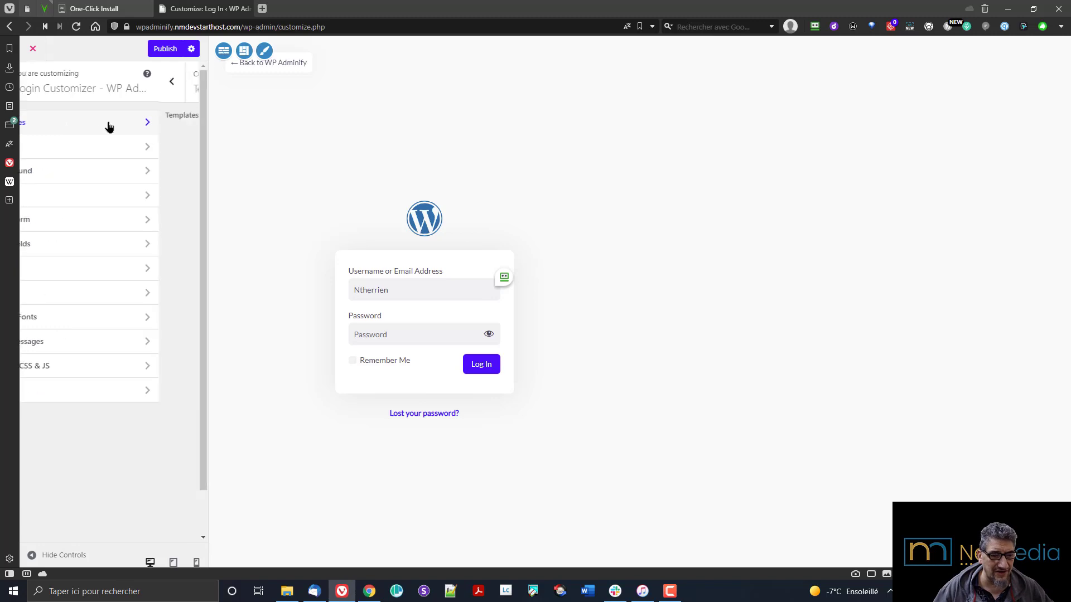
pyautogui.scroll(-1, 167, 216)
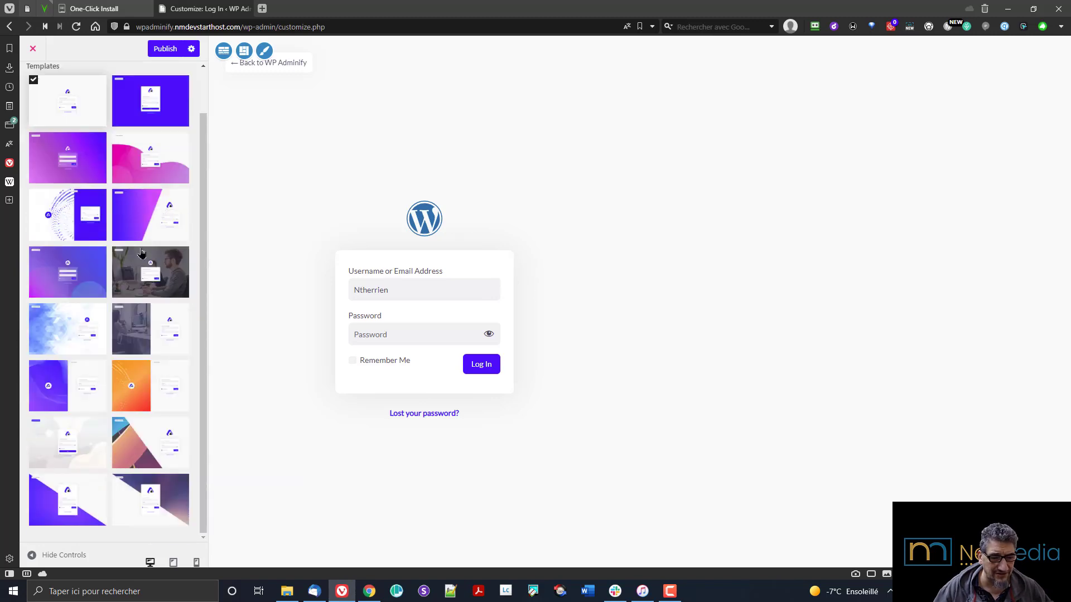
# Apply the blue mosaic, purple gradient with circles, and split white-and-blue login templates in turn to preview each one
pyautogui.click(62, 333)
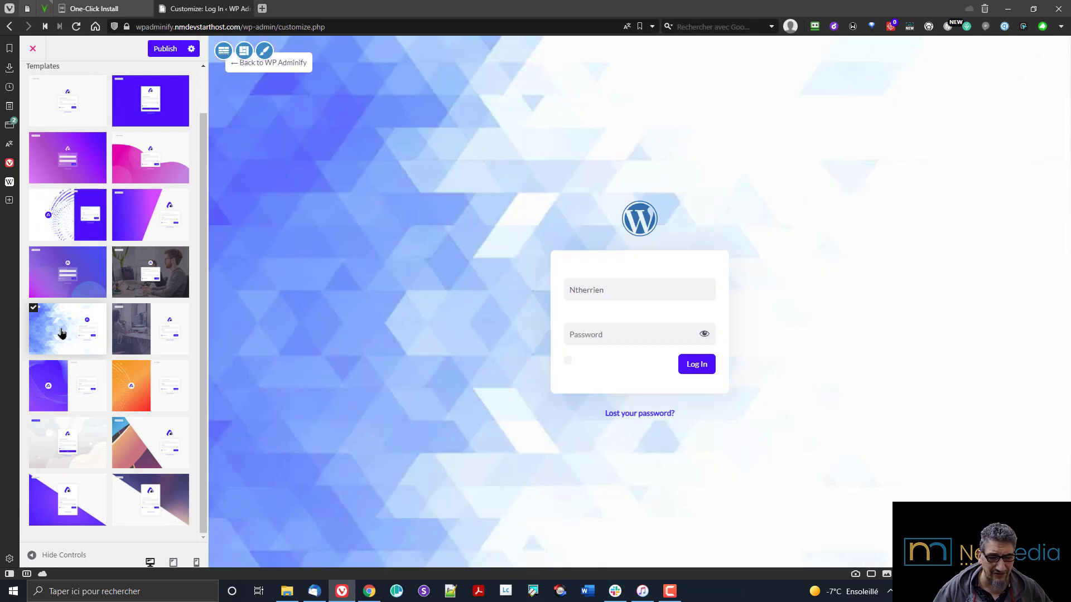
pyautogui.click(67, 273)
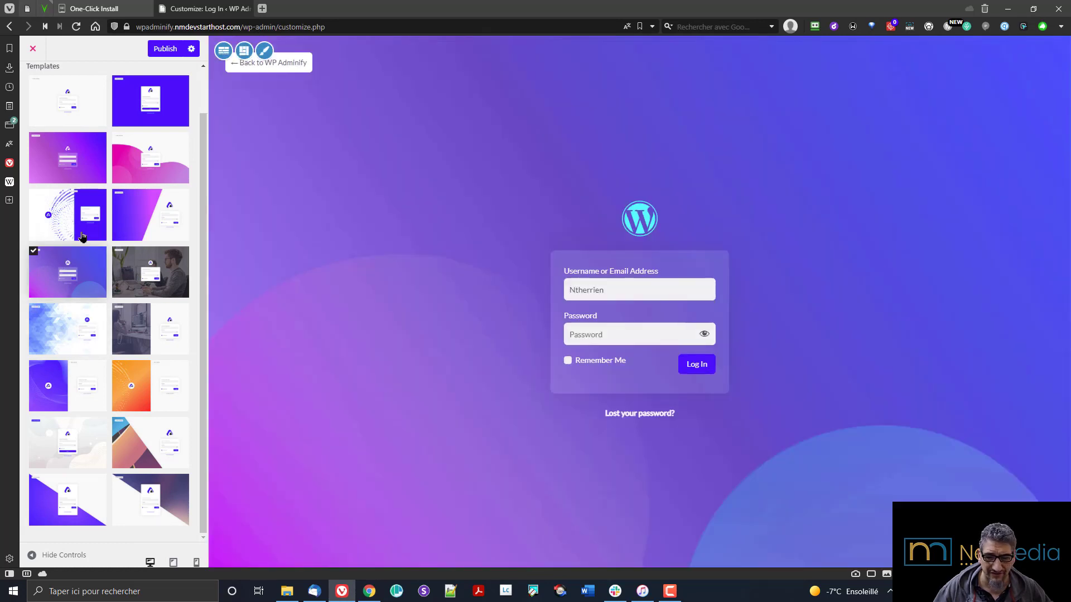
pyautogui.click(84, 196)
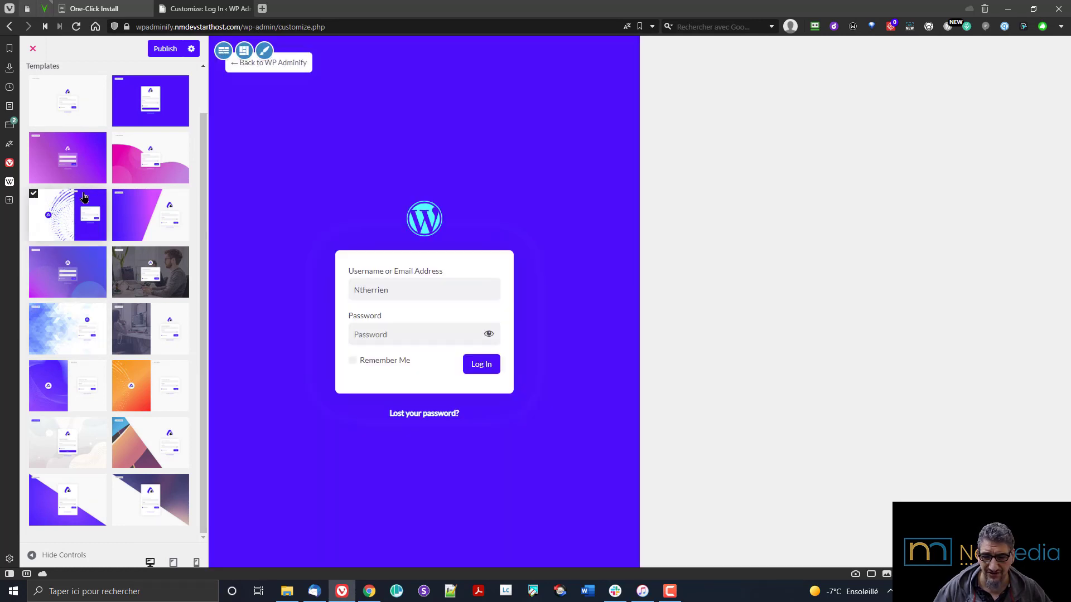
# Preview the diagonal dusk-sky and slanted purple gradient login templates, apply the darkened office photo template, and leave the template gallery
pyautogui.click(138, 502)
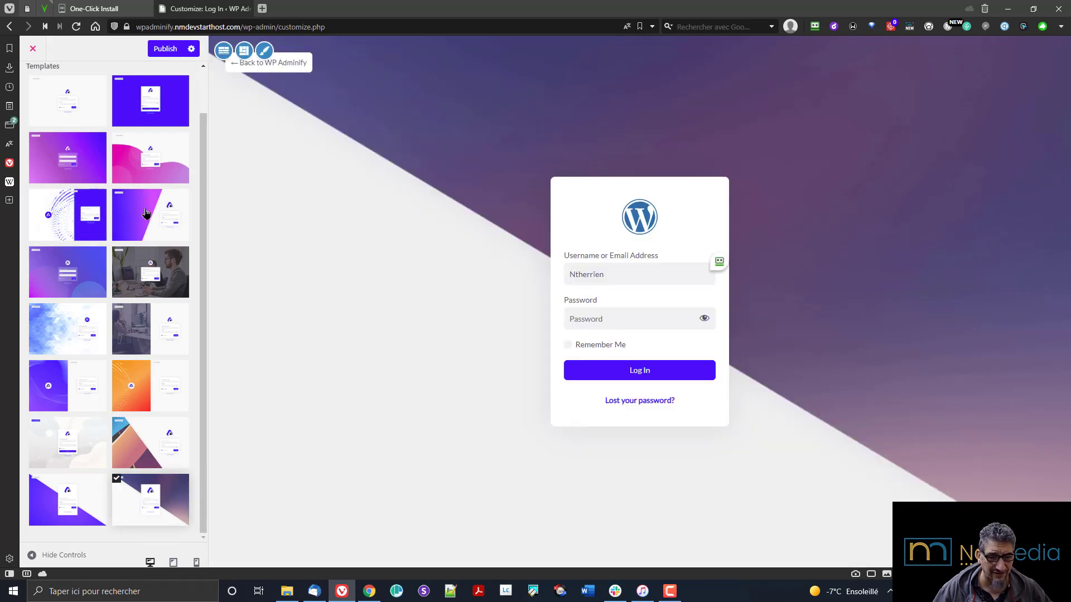
pyautogui.click(145, 213)
pyautogui.click(171, 295)
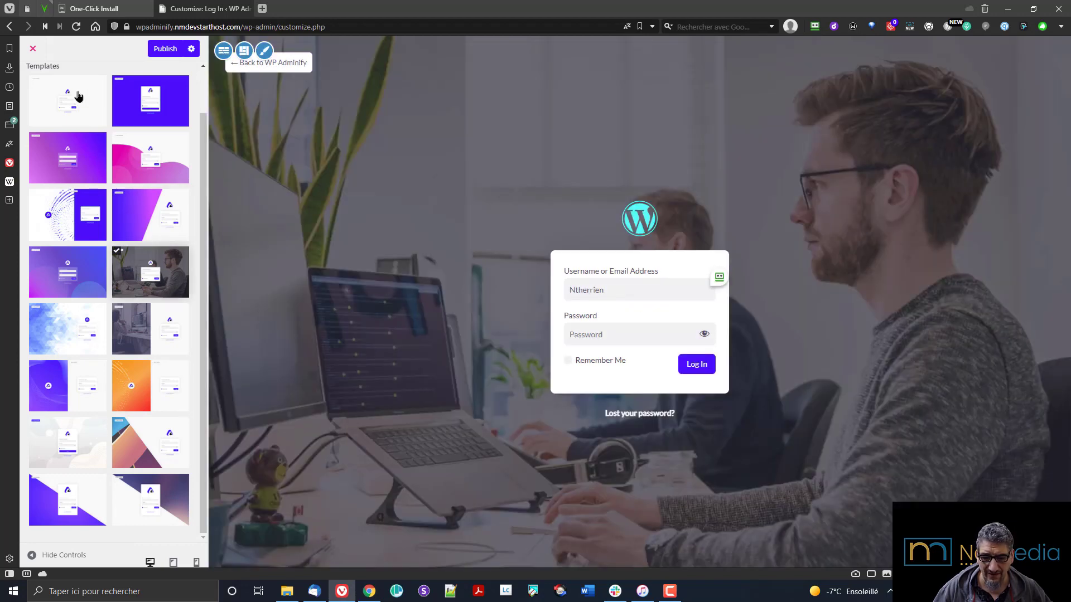
pyautogui.scroll(5, 91, 146)
pyautogui.click(45, 99)
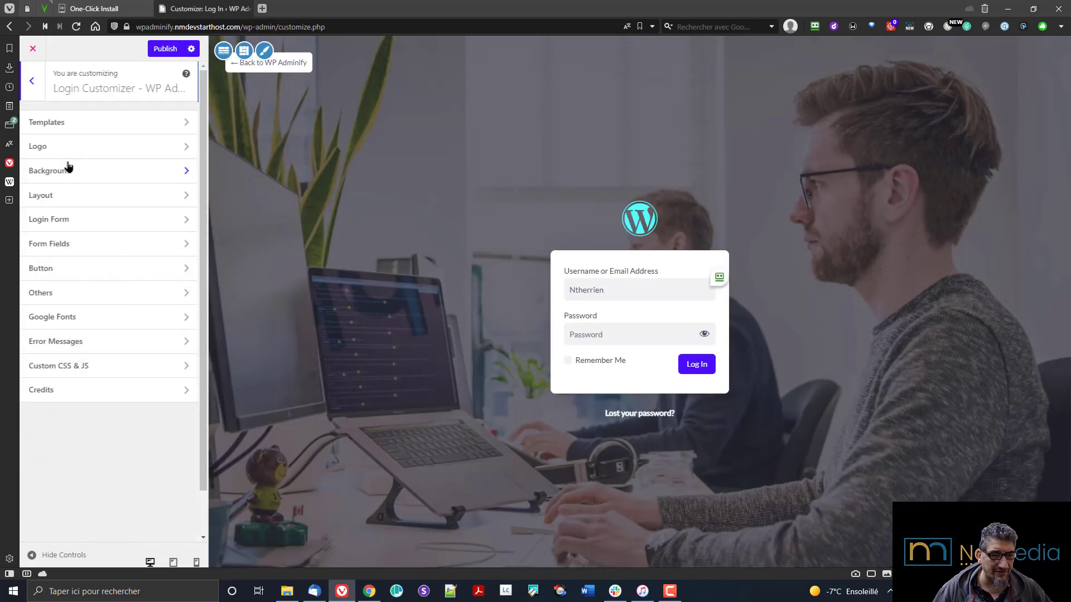
# Set the login logo image to the white Nelmedia logo from the media library and publish the changes
pyautogui.click(67, 155)
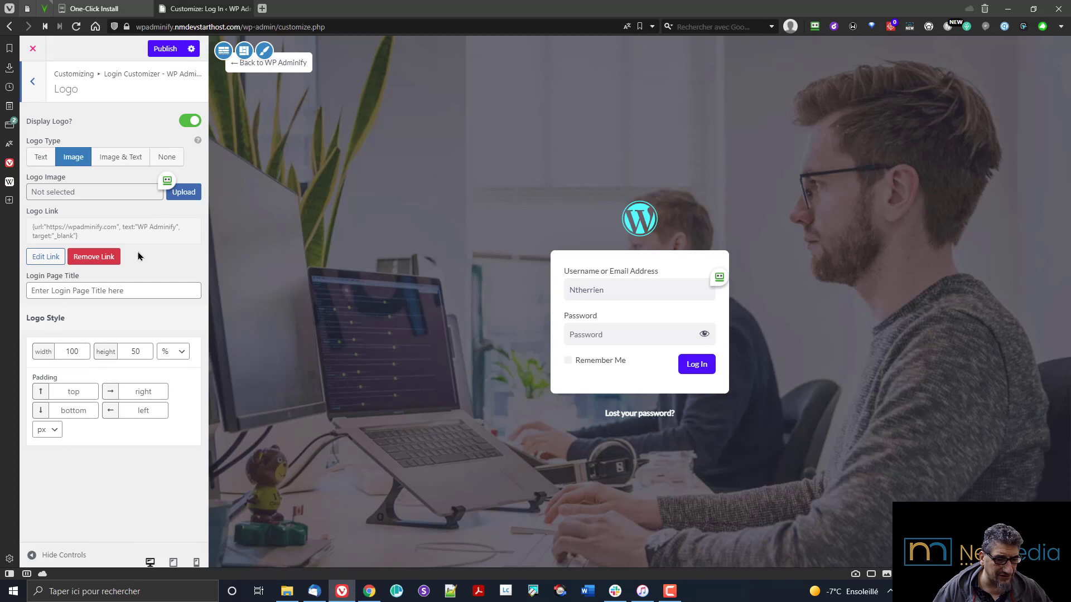
pyautogui.click(188, 193)
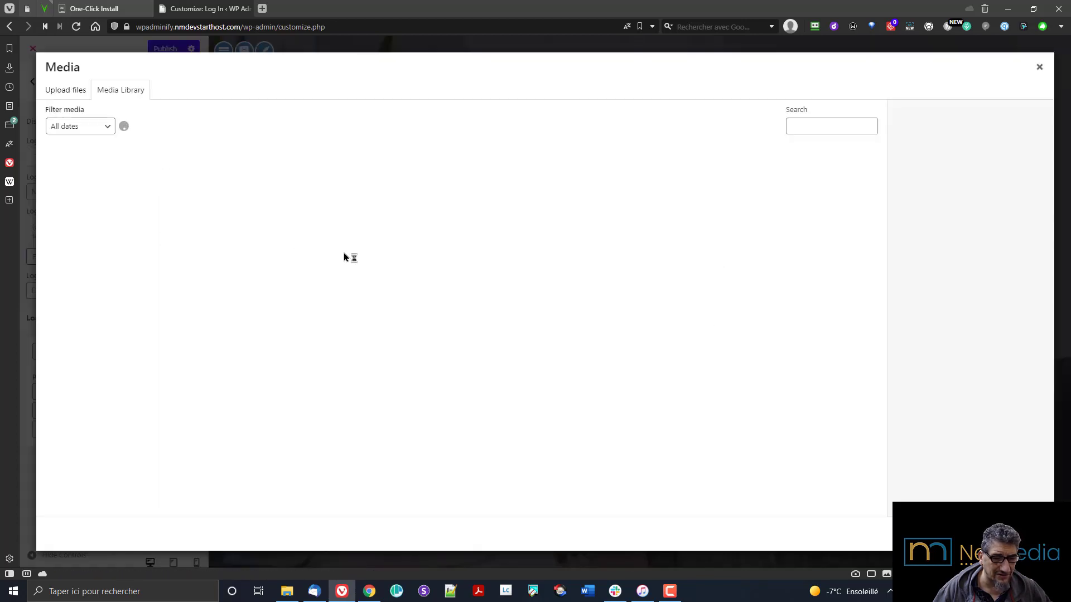
pyautogui.click(184, 184)
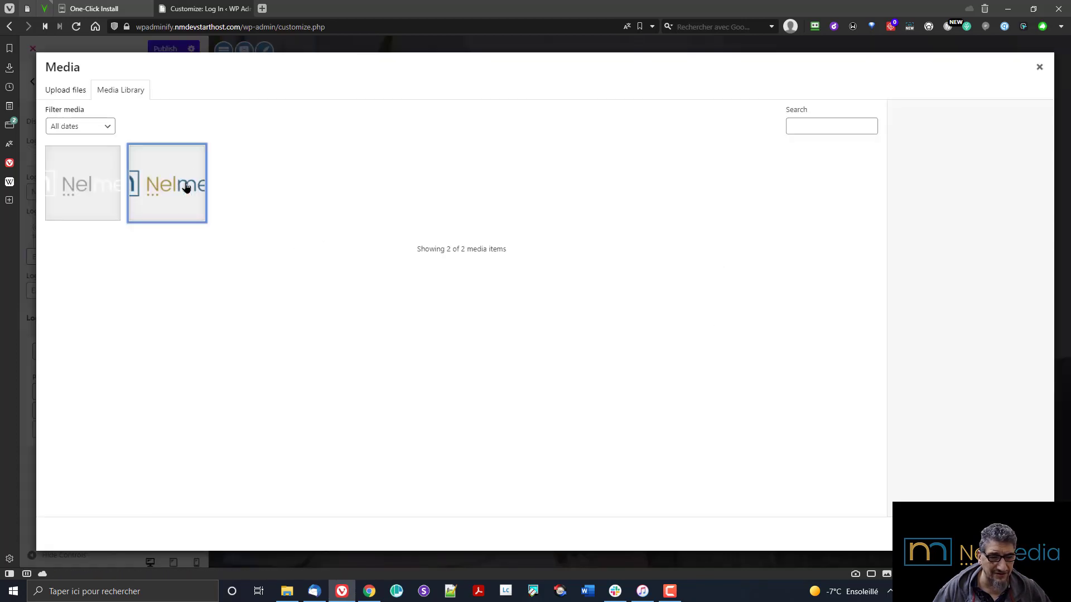
pyautogui.click(94, 183)
pyautogui.click(1021, 534)
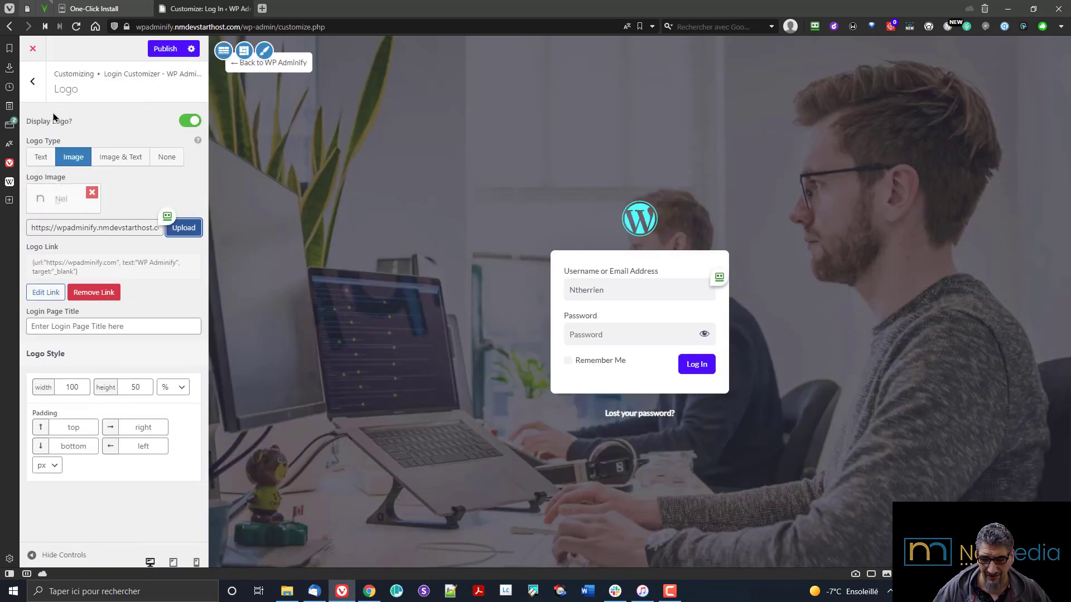
pyautogui.click(165, 49)
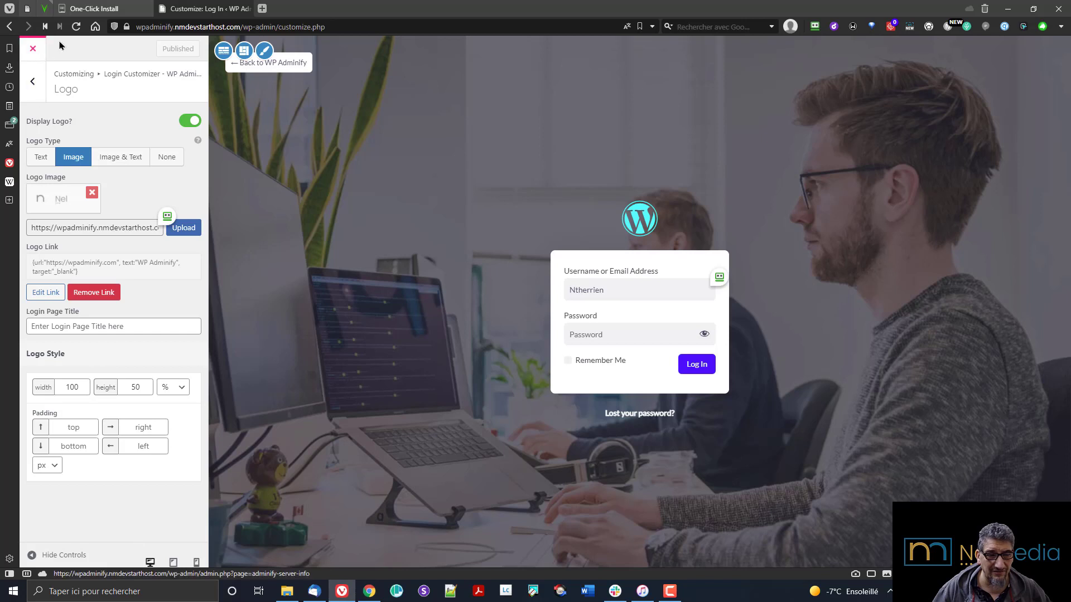
# Reload the customizer page and reopen the Login Customizer to check the logo in the login page preview
pyautogui.click(76, 26)
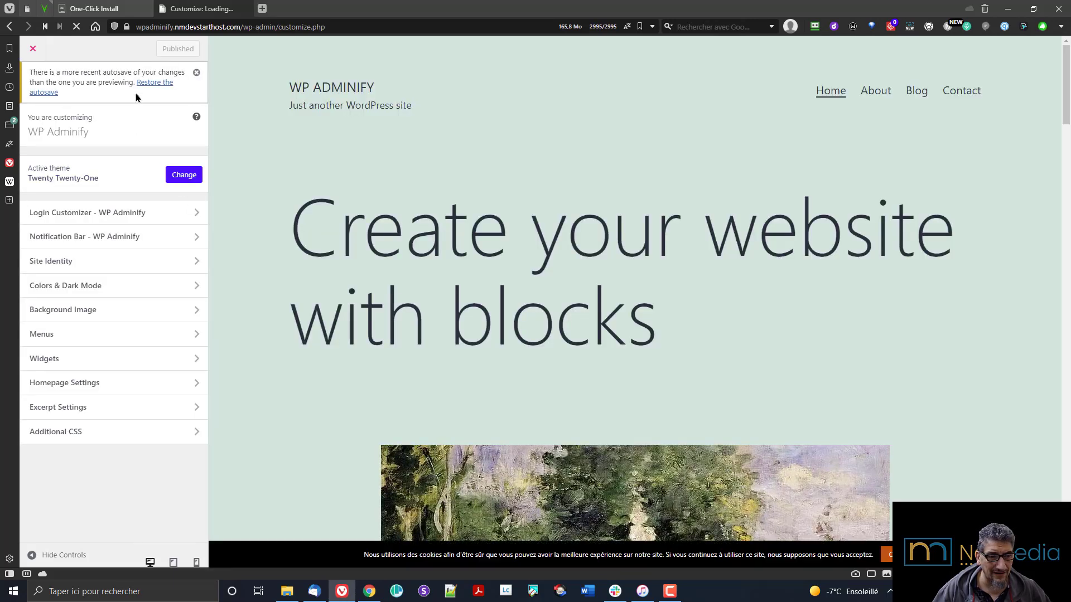
pyautogui.click(189, 236)
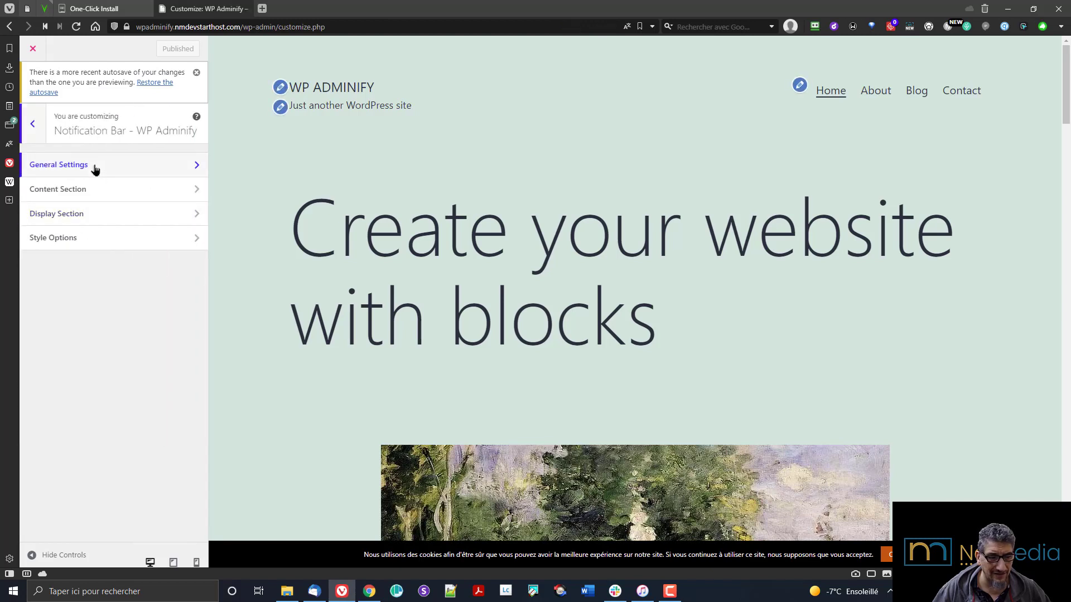
pyautogui.click(32, 124)
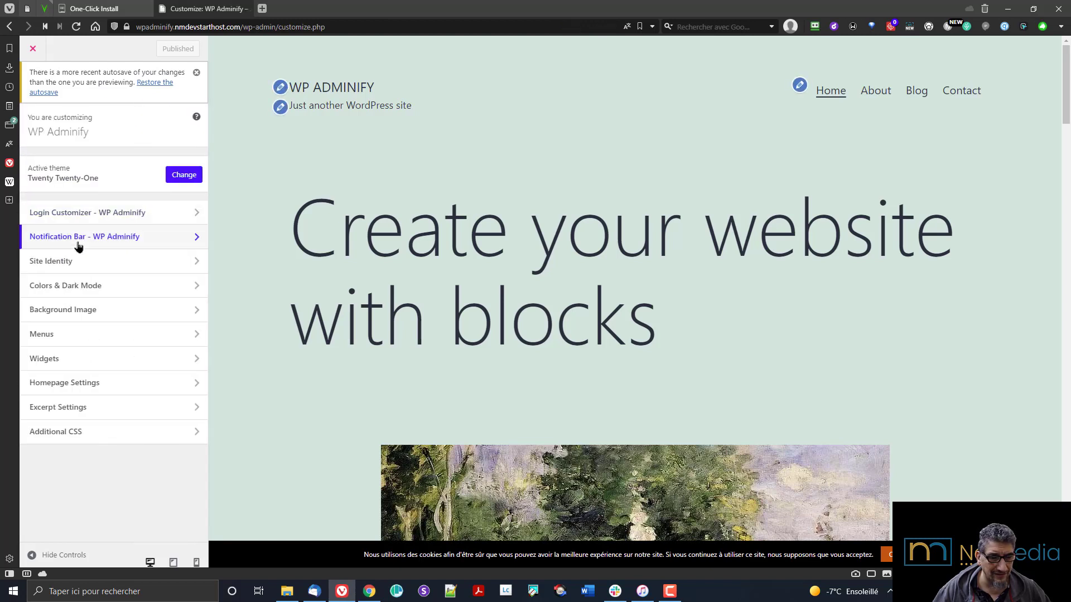
pyautogui.click(80, 217)
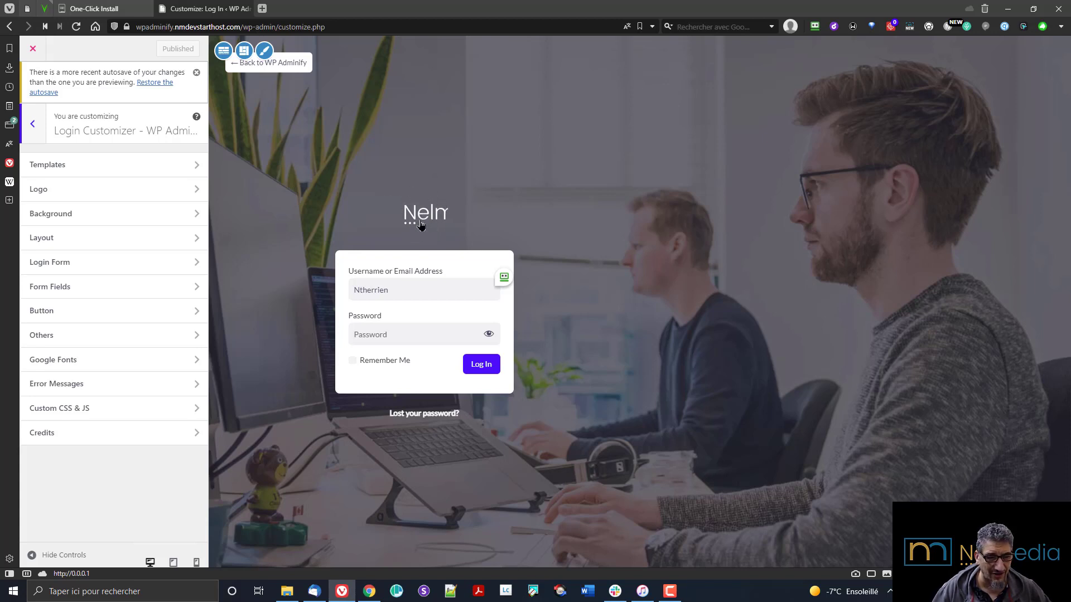
# Look through the Login Customizer's Logo and Background sections without changing anything
pyautogui.click(67, 198)
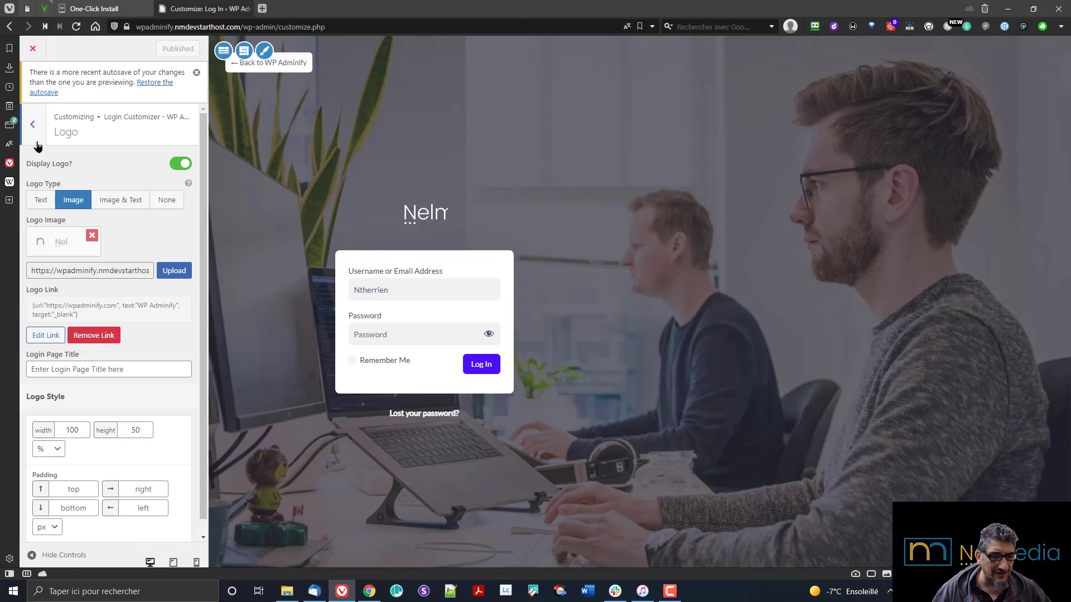
pyautogui.click(32, 125)
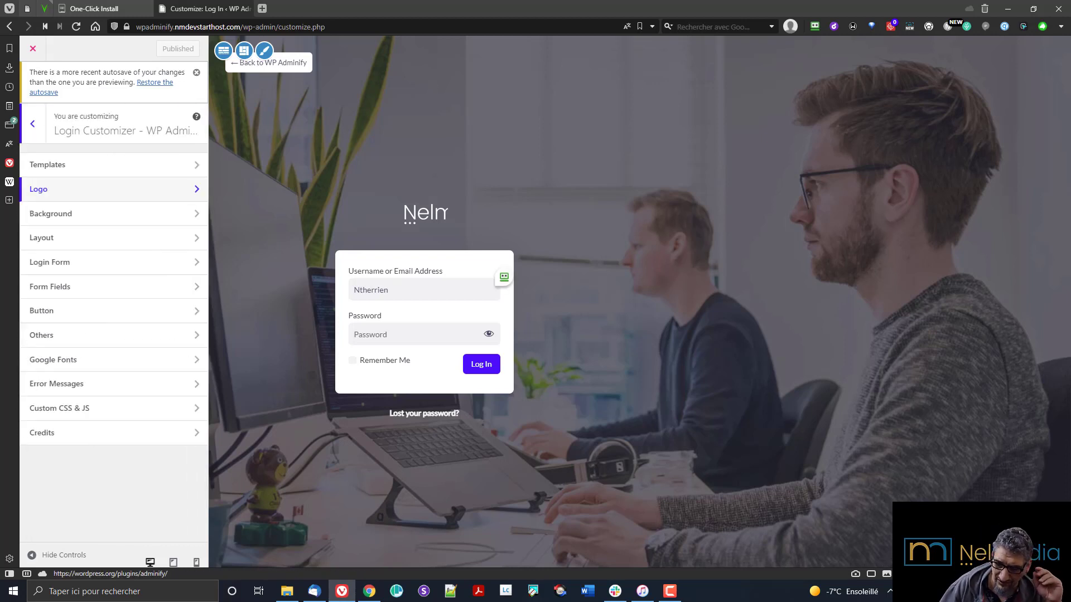
pyautogui.click(128, 214)
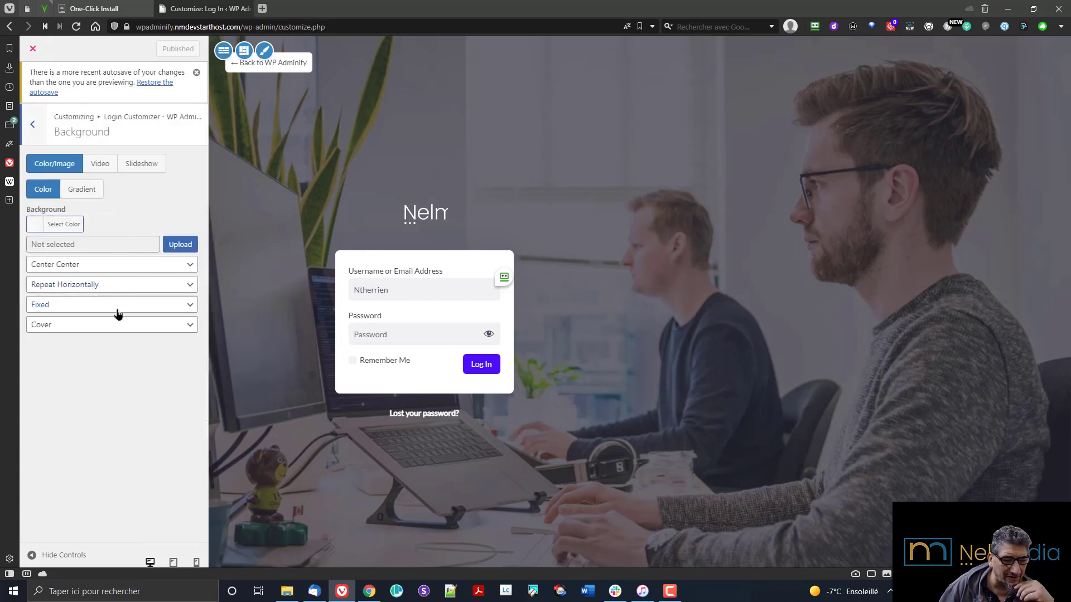
pyautogui.click(40, 130)
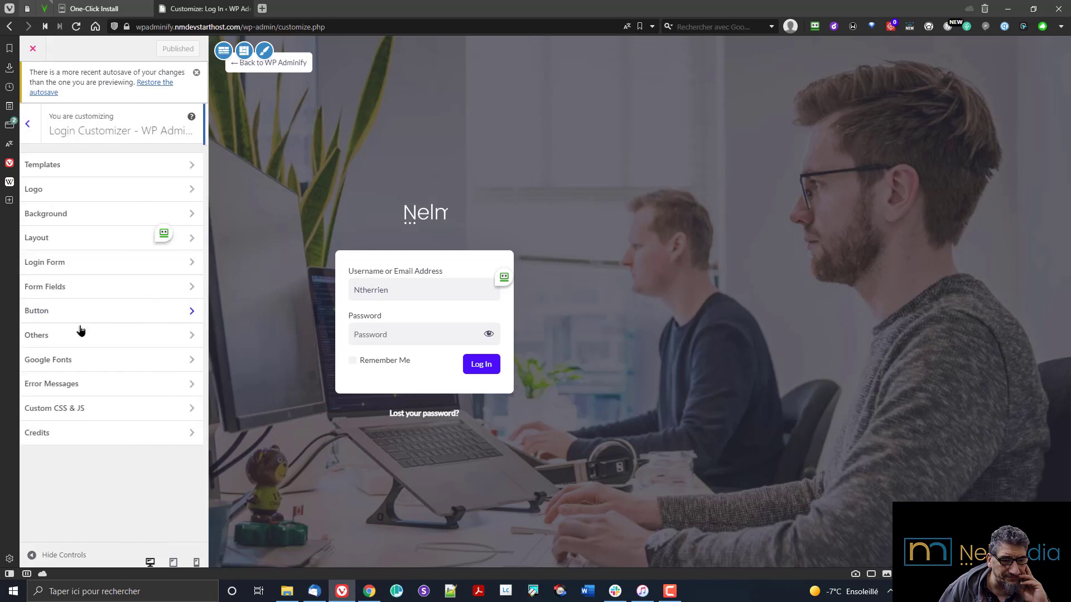
# Switch the login page to the two-column layout with bottom column alignment, trying left horizontal alignment before restoring the centred one
pyautogui.click(71, 245)
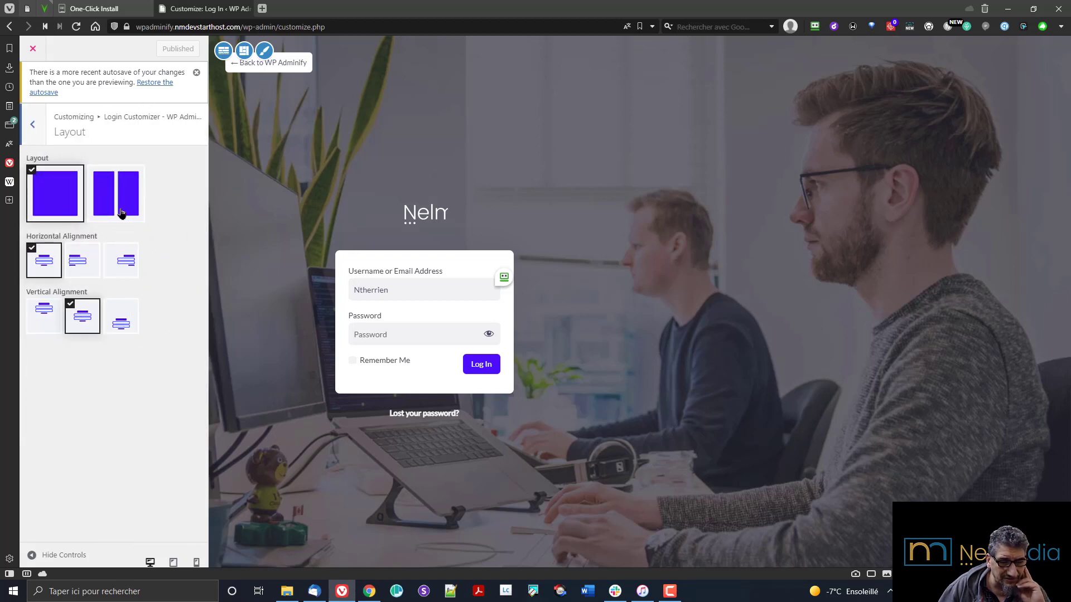
pyautogui.click(120, 212)
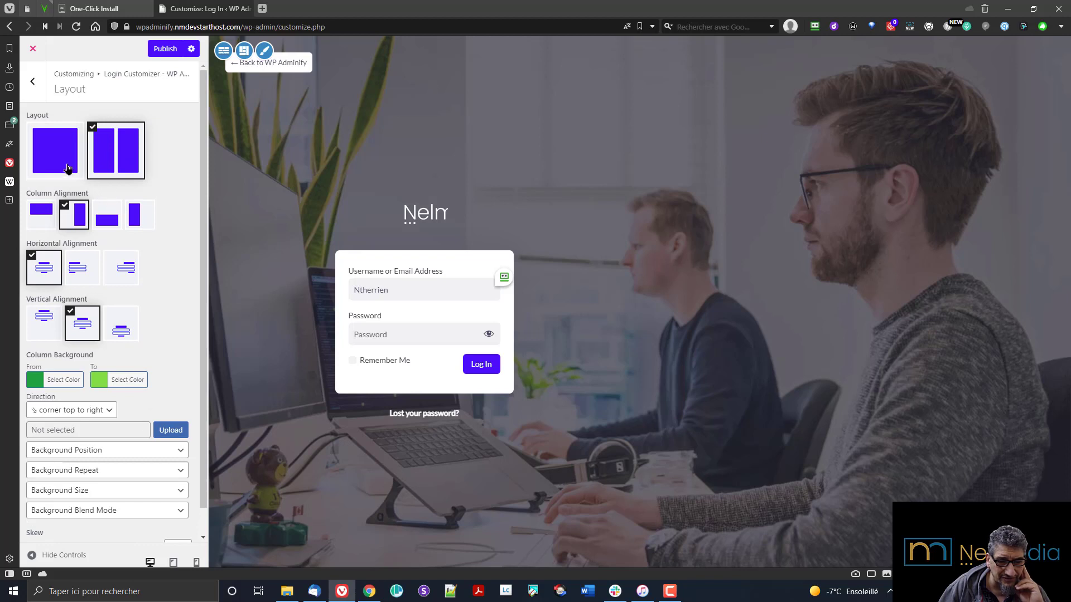
pyautogui.click(114, 225)
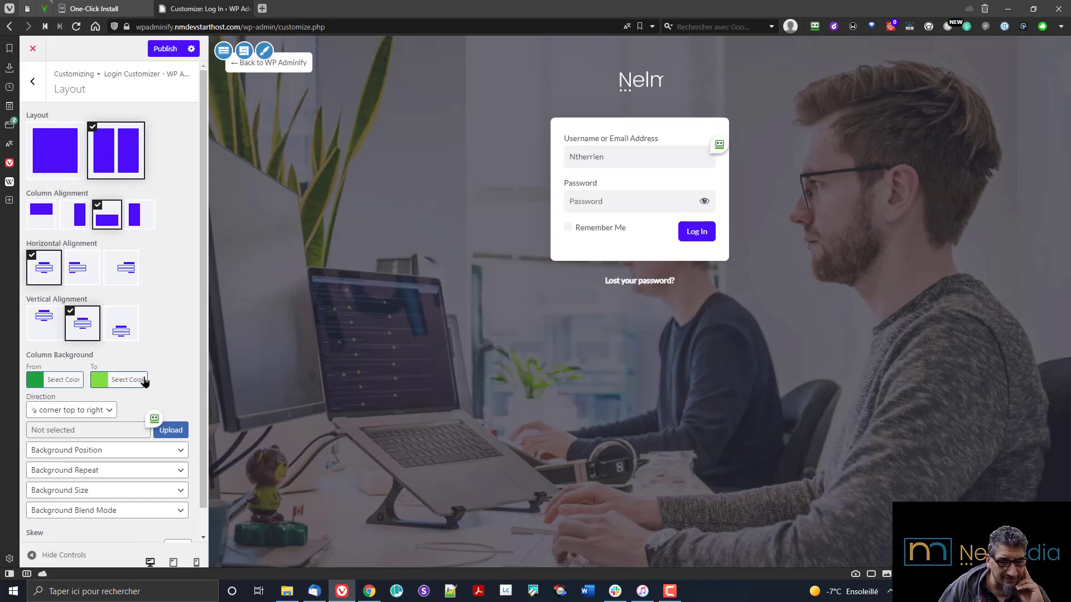
pyautogui.click(74, 273)
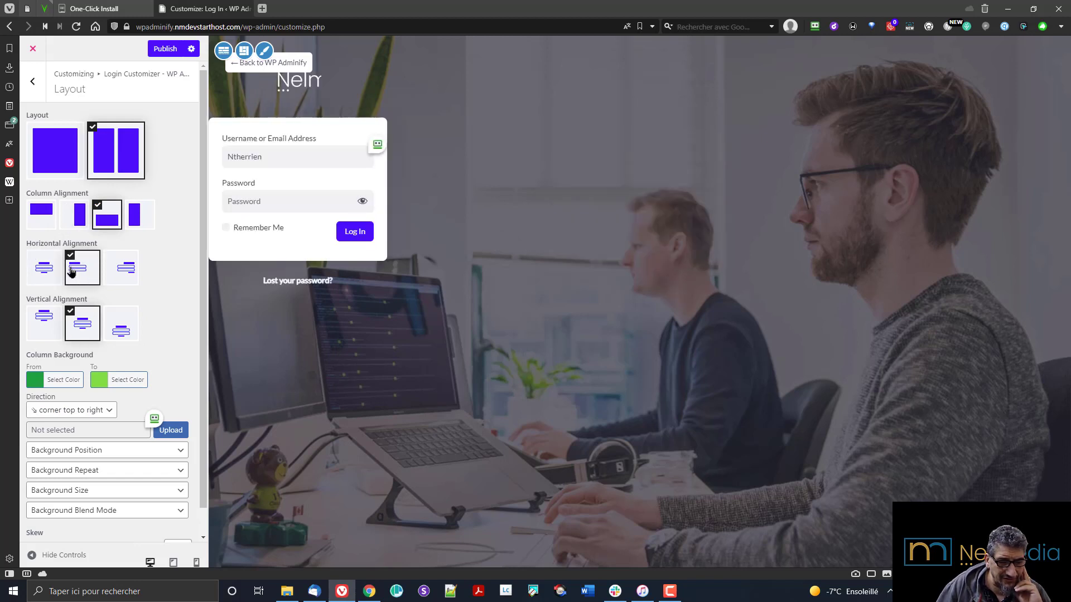
pyautogui.click(48, 270)
# Try the right column alignment, settle on the left column alignment, and leave the Layout section
pyautogui.click(78, 224)
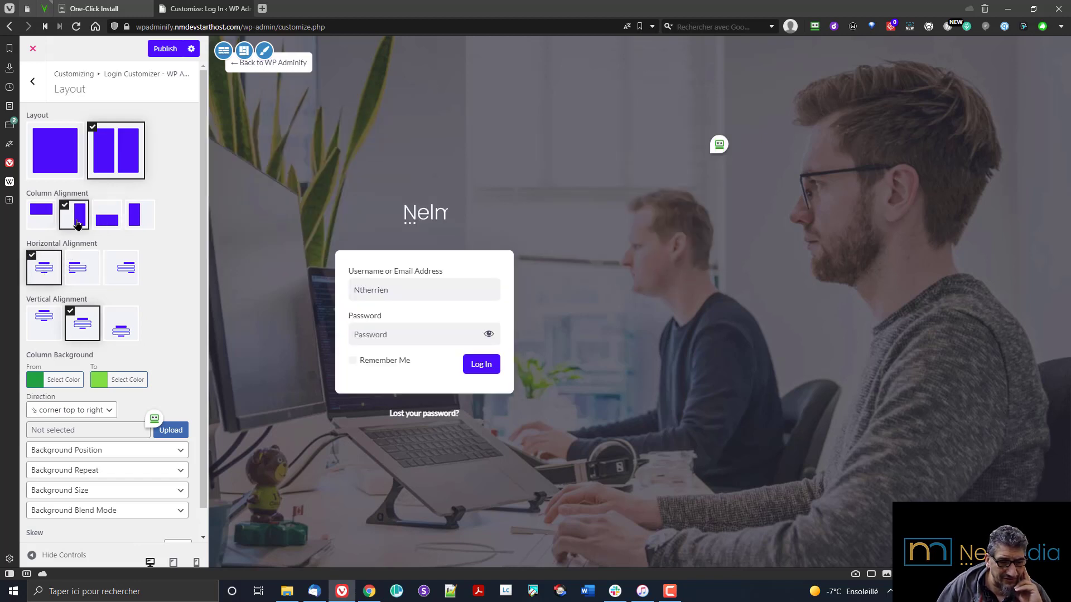
pyautogui.click(139, 226)
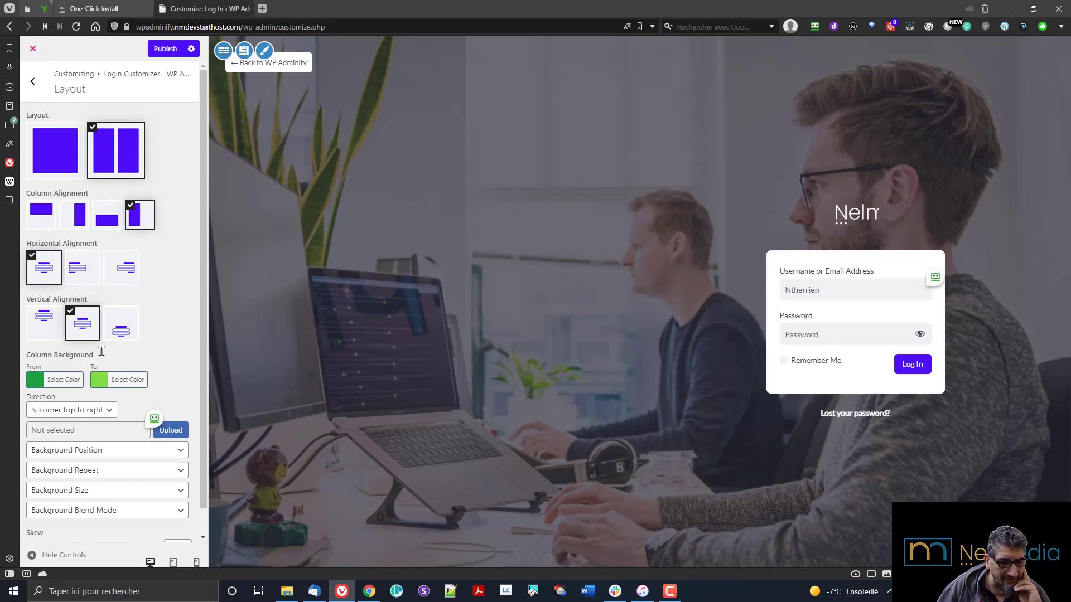
pyautogui.scroll(-1, 165, 334)
pyautogui.scroll(1, 76, 224)
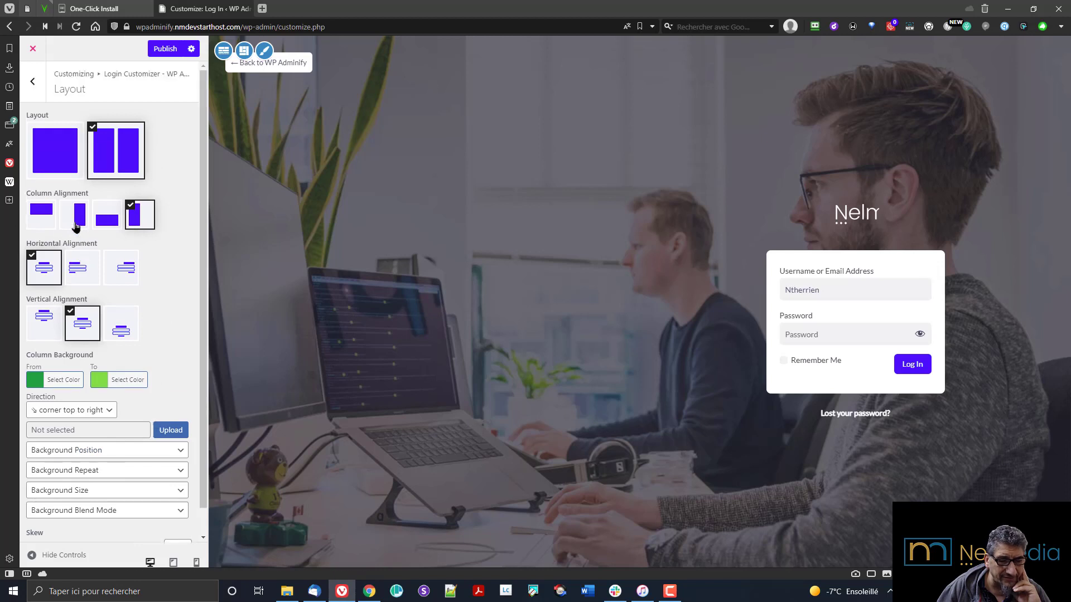
pyautogui.click(33, 81)
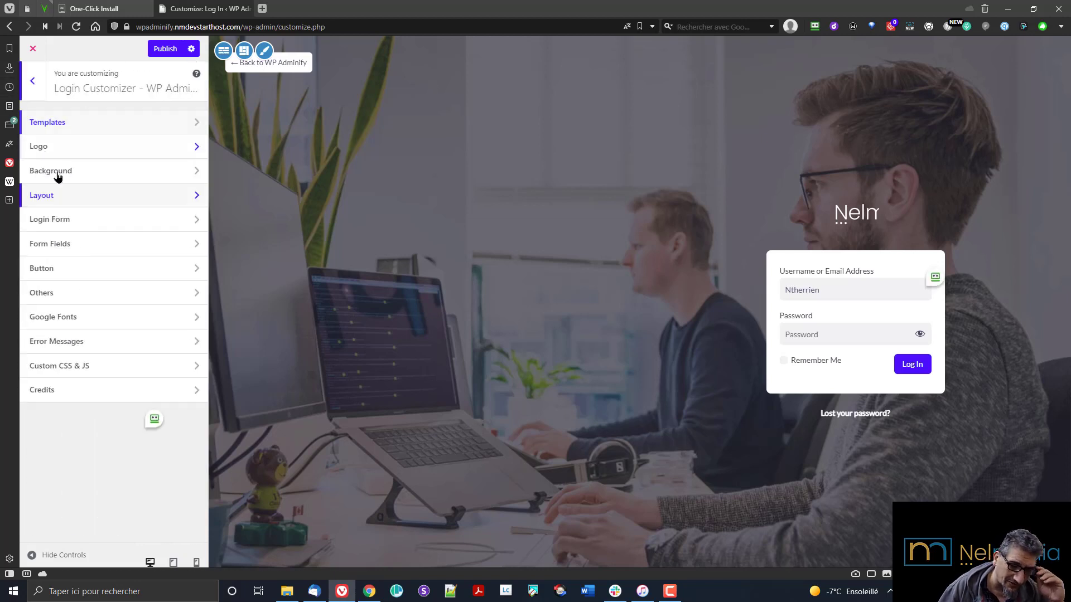
# Examine the Login Form section's background, width and height, margin, padding, border and box shadow options
pyautogui.click(91, 220)
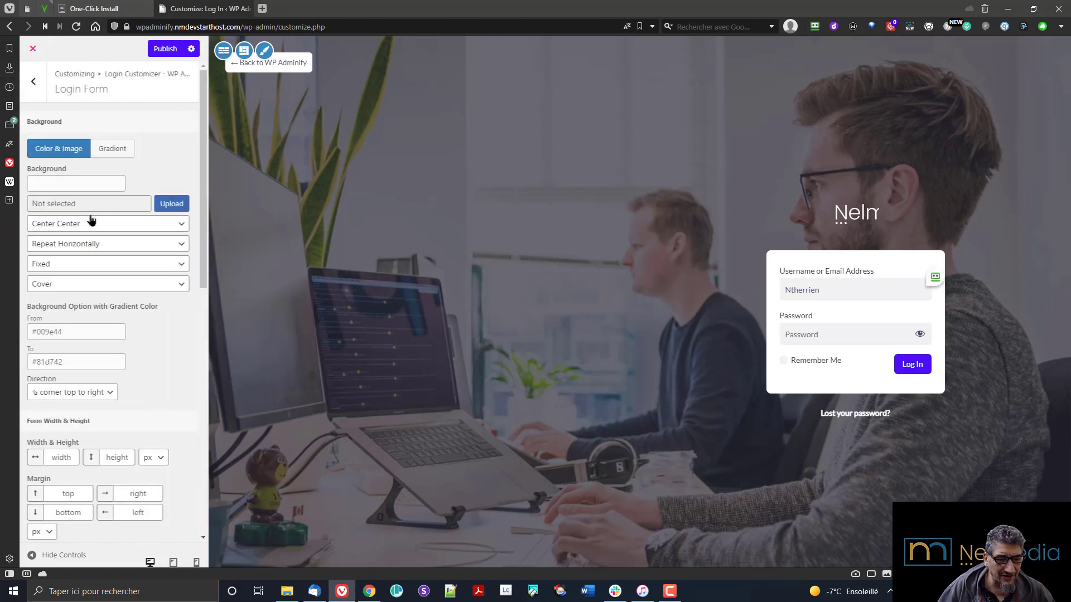
pyautogui.scroll(-8, 128, 225)
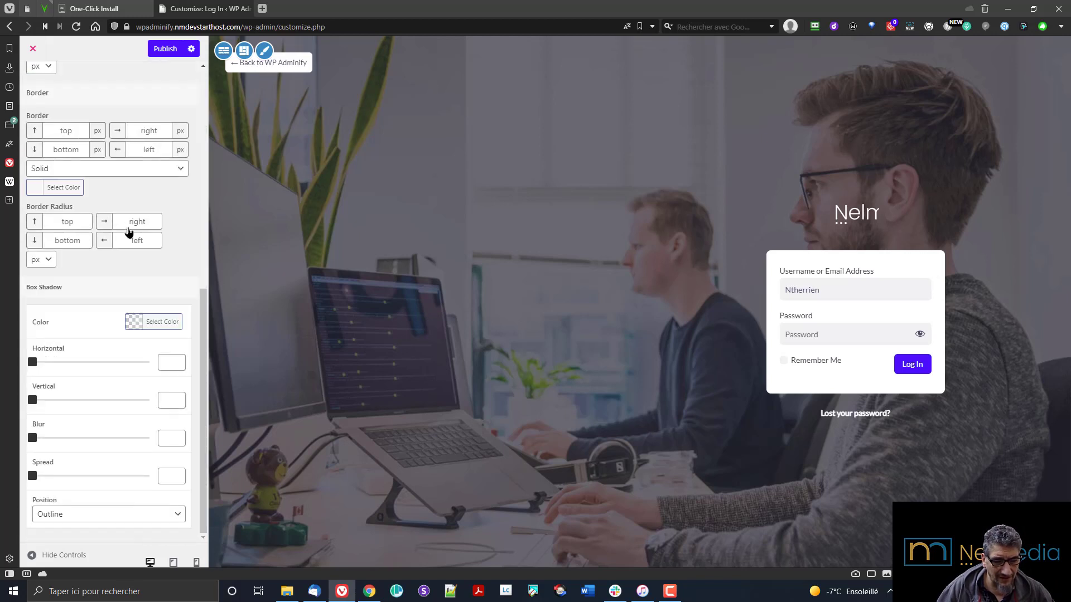
pyautogui.scroll(6, 128, 230)
pyautogui.scroll(2, 184, 253)
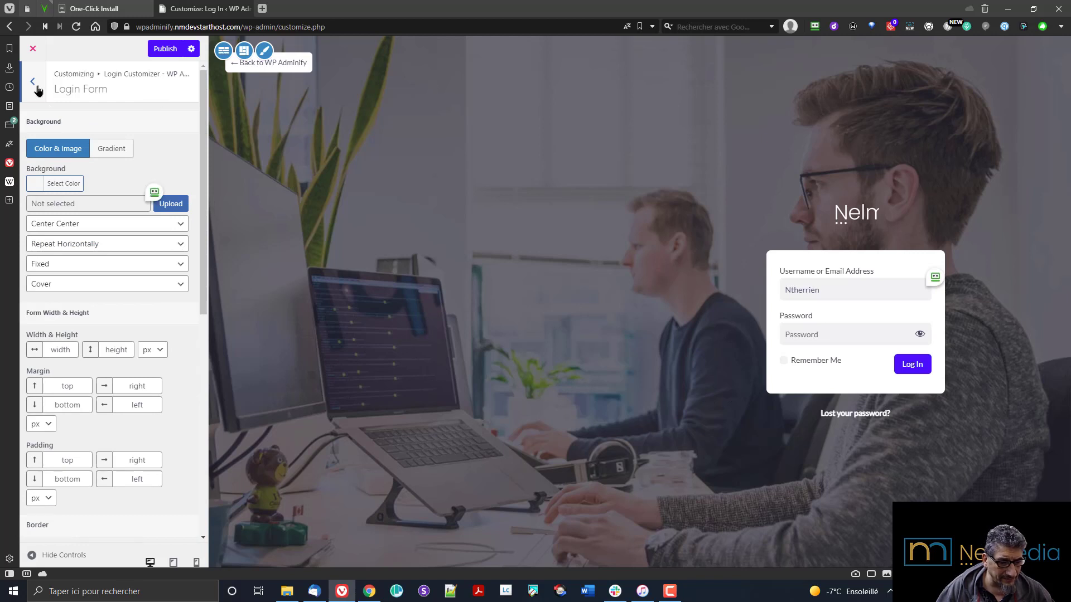
pyautogui.scroll(-8, 111, 308)
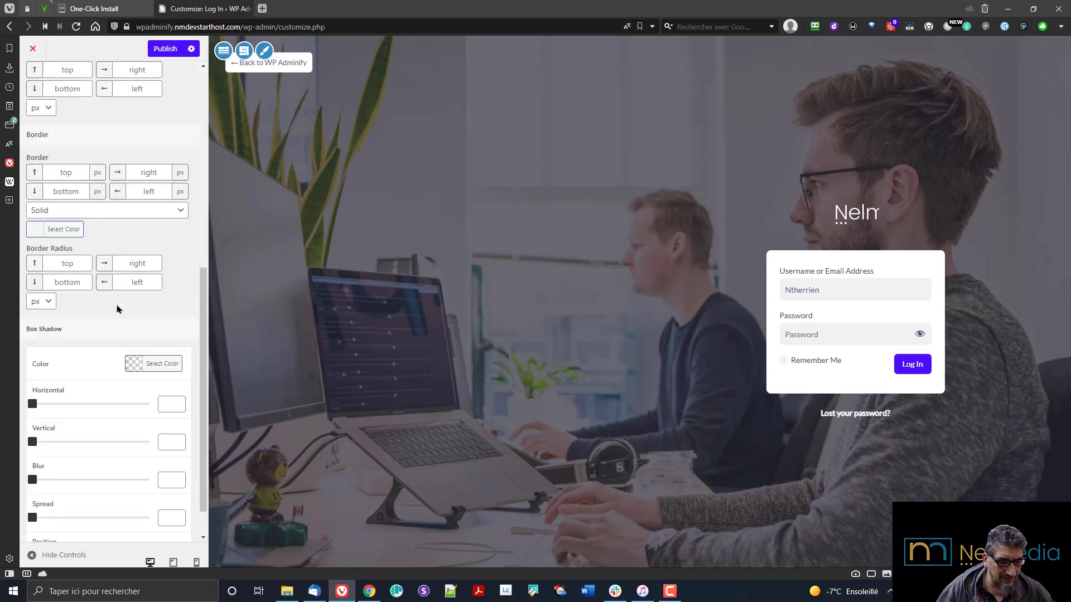
pyautogui.scroll(10, 115, 309)
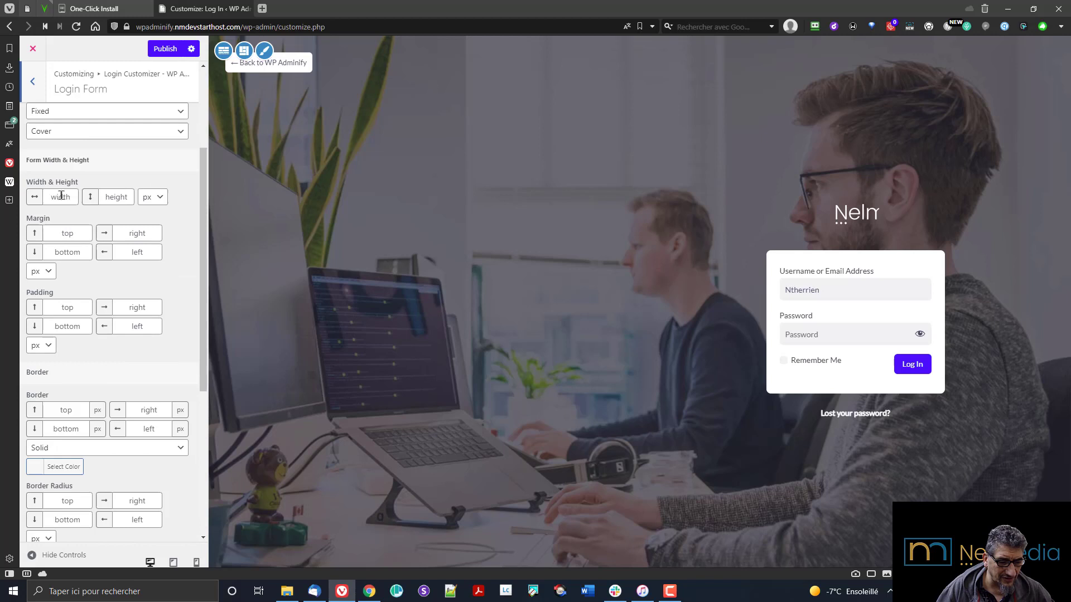
pyautogui.click(36, 90)
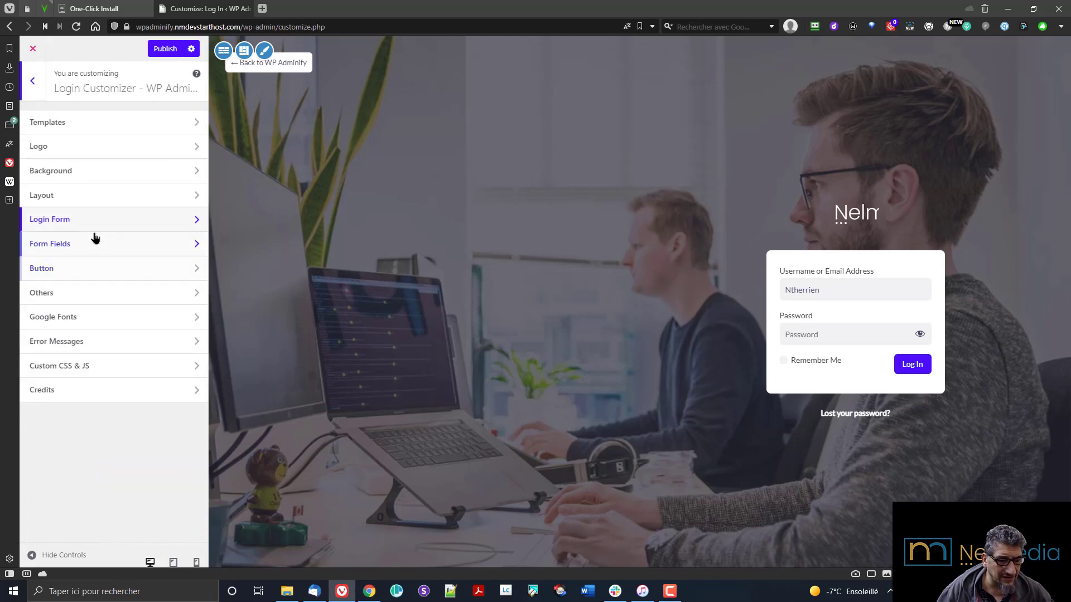
# Clear the Lost Password label in the Form Fields section to preview the login form without it, and undo the deletion
pyautogui.click(95, 246)
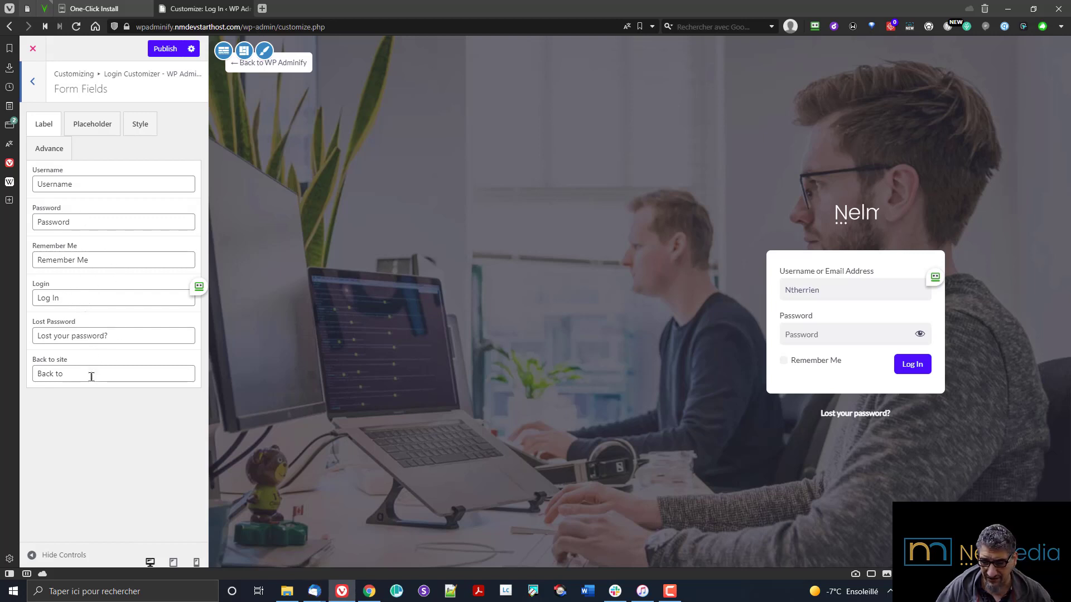
pyautogui.moveTo(146, 335); pyautogui.dragTo(7, 326)
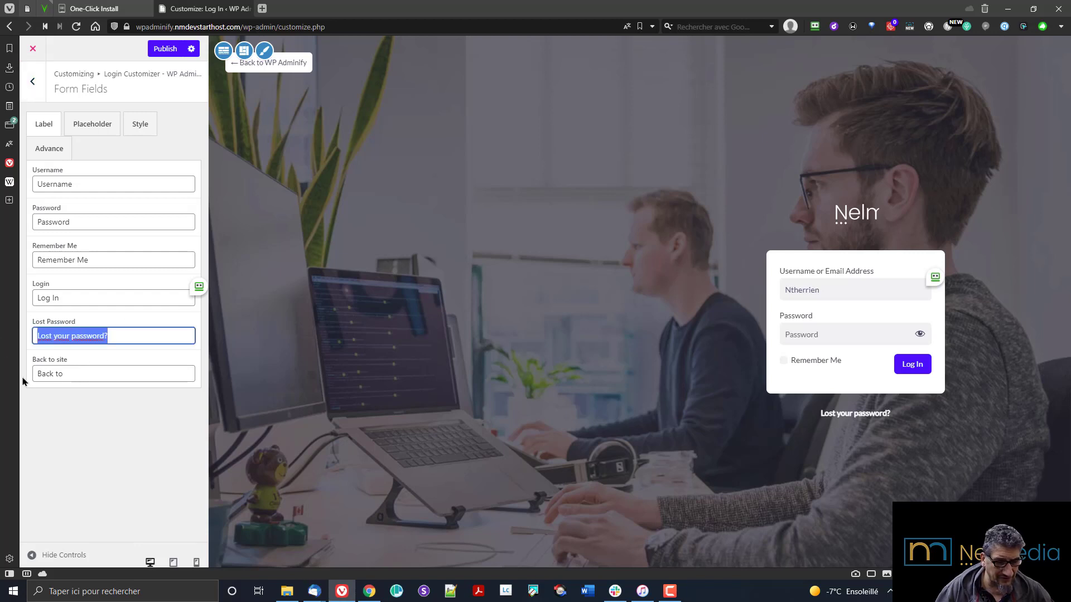
pyautogui.press('BackSpace')
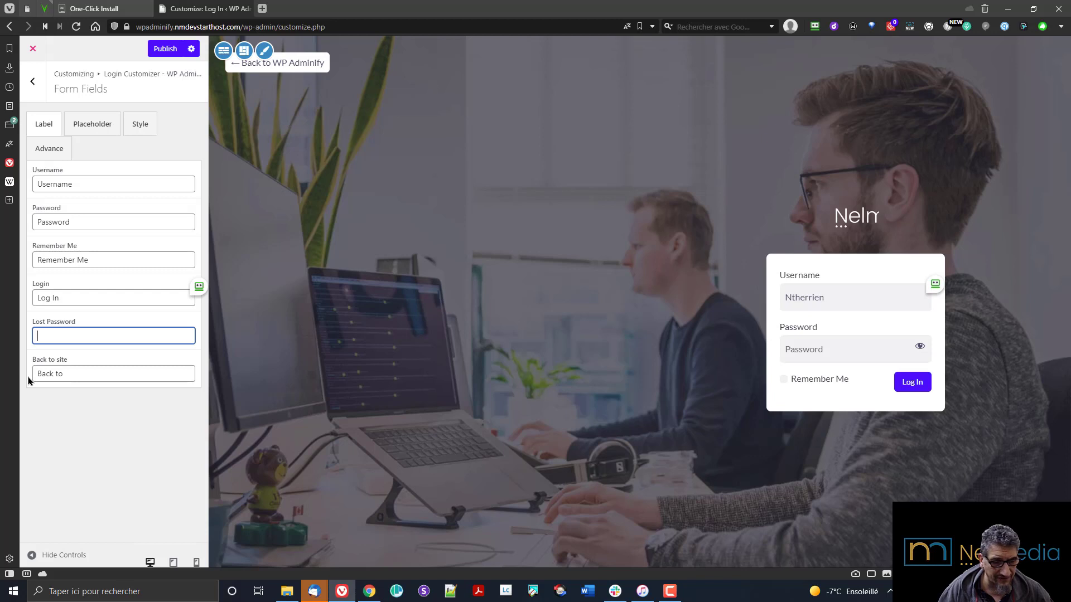
pyautogui.hotkey('ctrl', 'z')
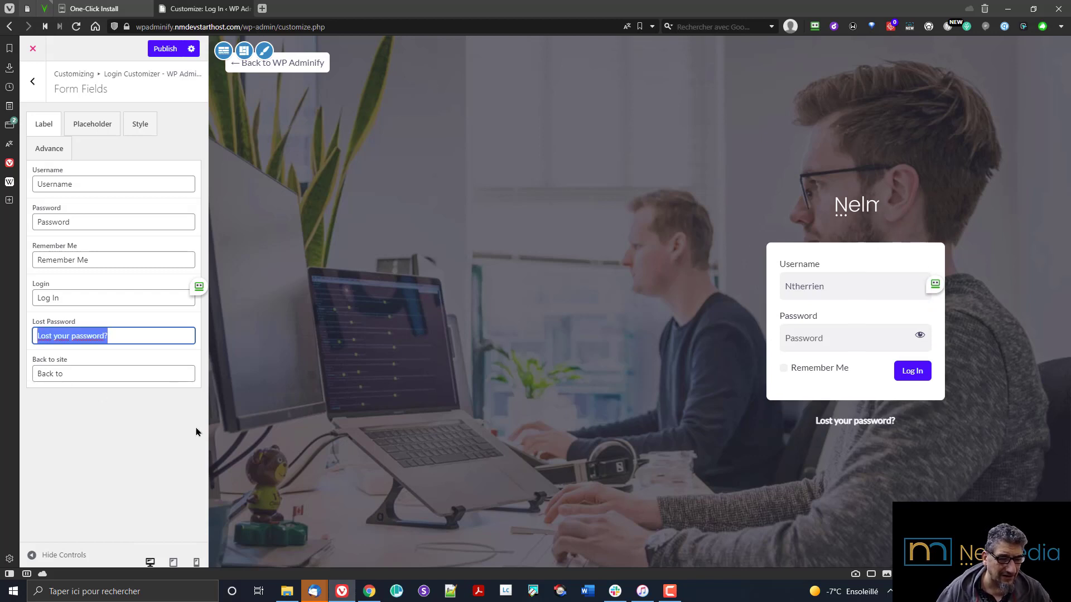
# Examine the Form Fields placeholder, style and advance options, declining the password-manager save prompt, and look over the Button section's settings
pyautogui.click(92, 128)
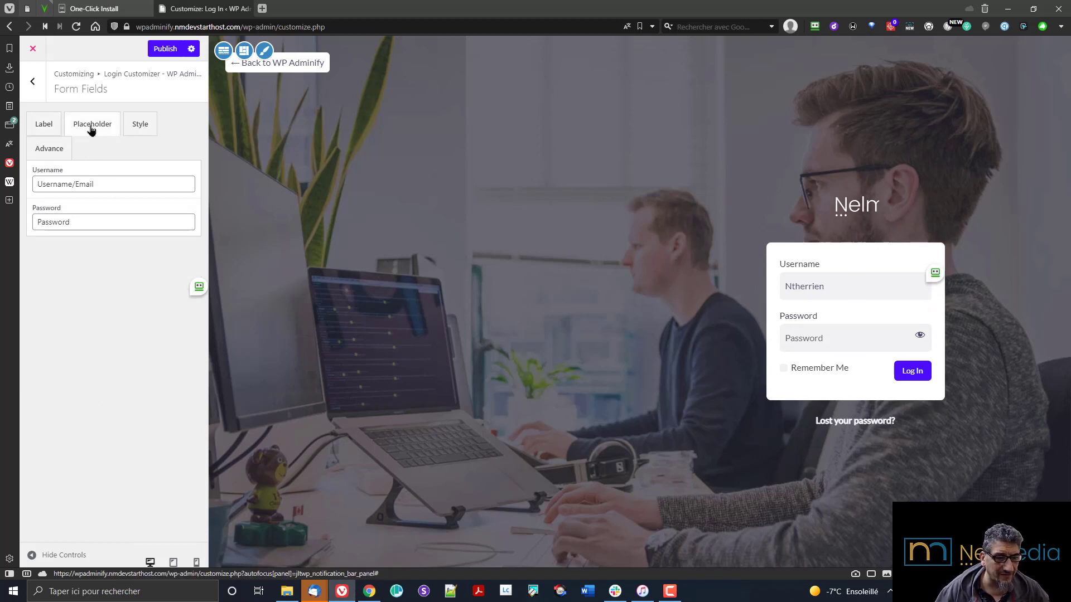
pyautogui.click(142, 127)
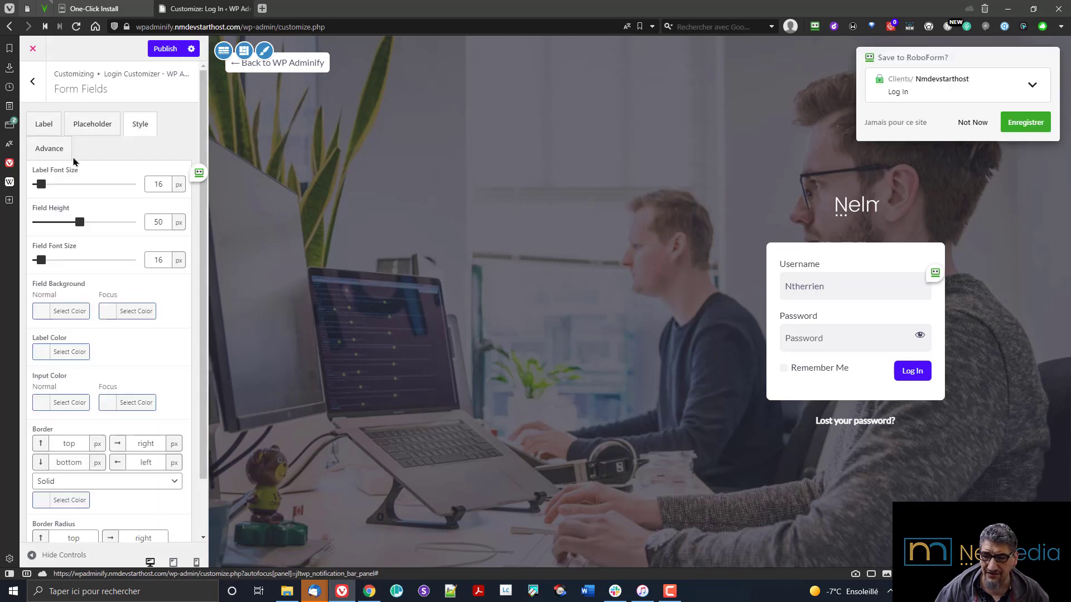
pyautogui.click(974, 123)
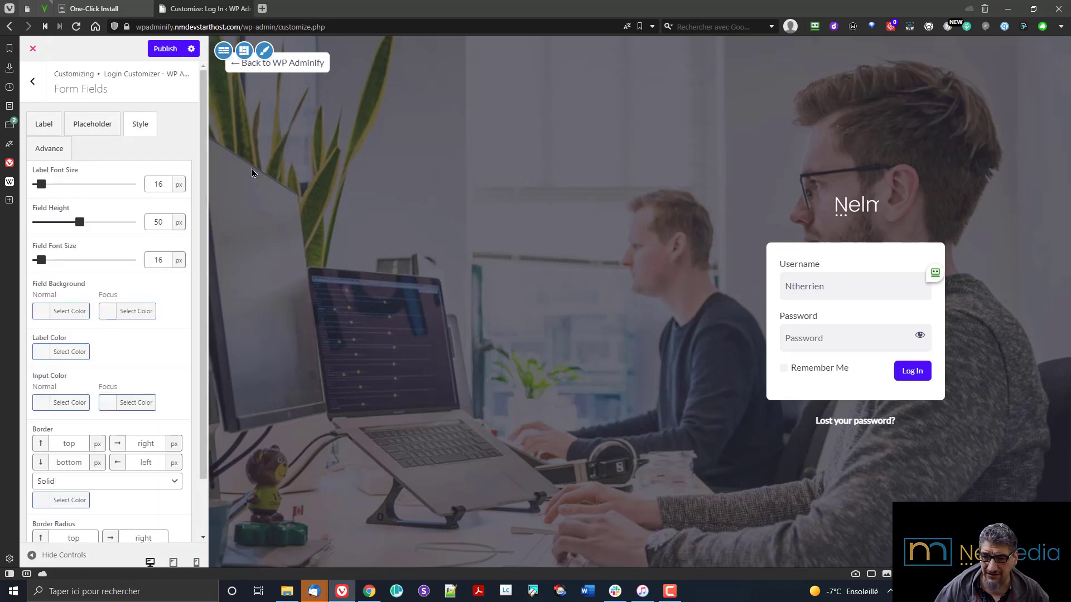
pyautogui.click(50, 152)
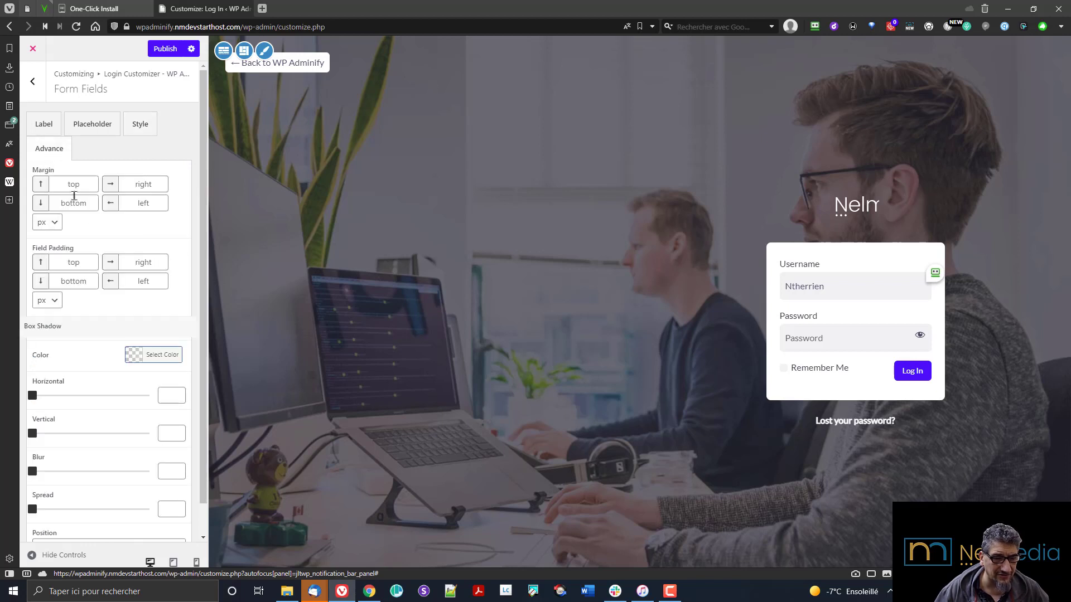
pyautogui.click(33, 82)
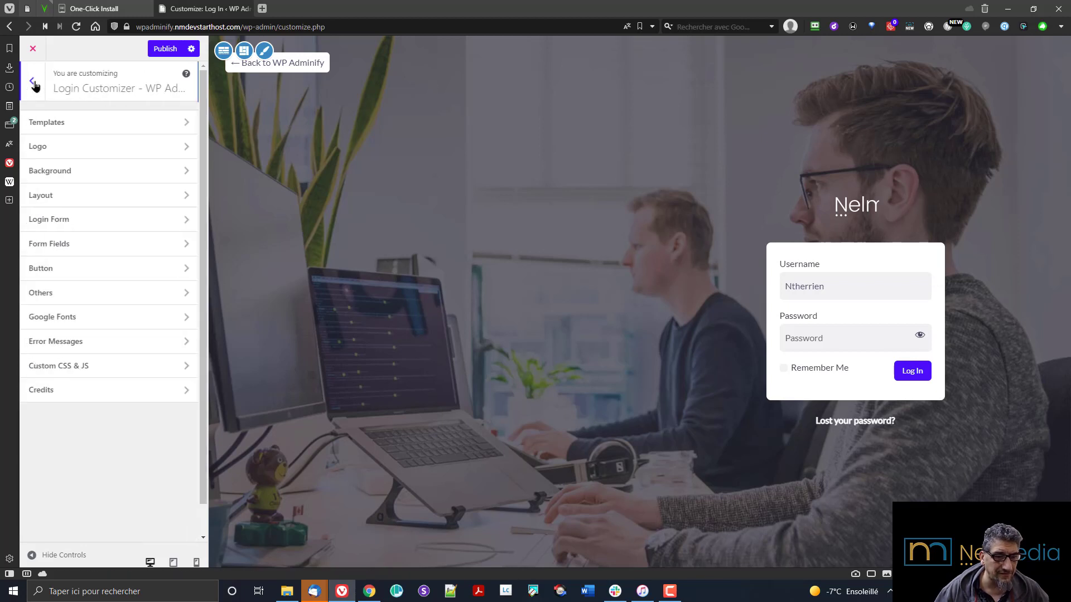
pyautogui.click(116, 271)
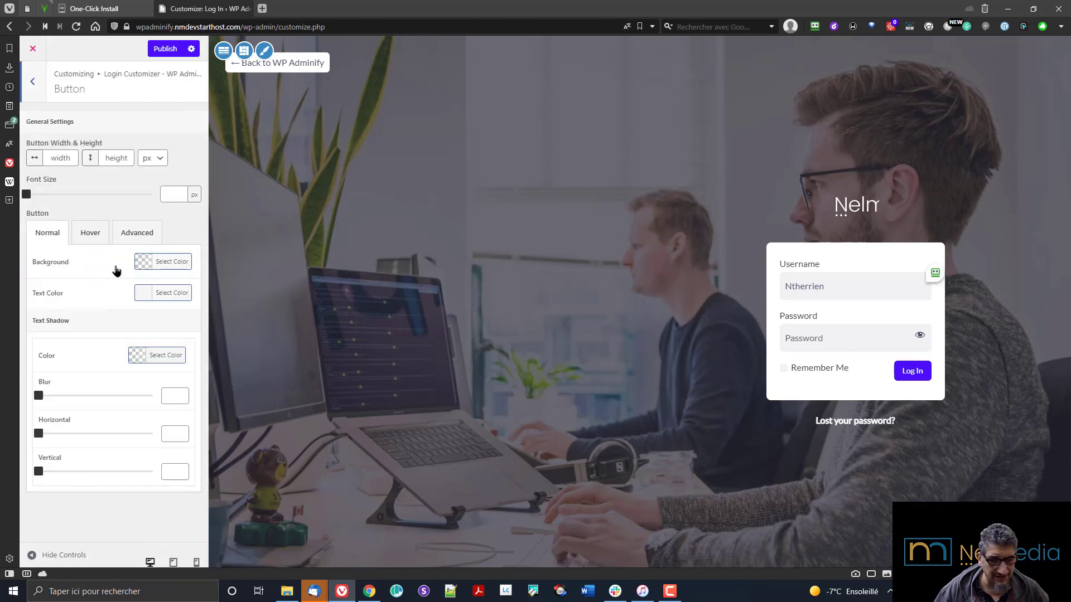
pyautogui.click(33, 83)
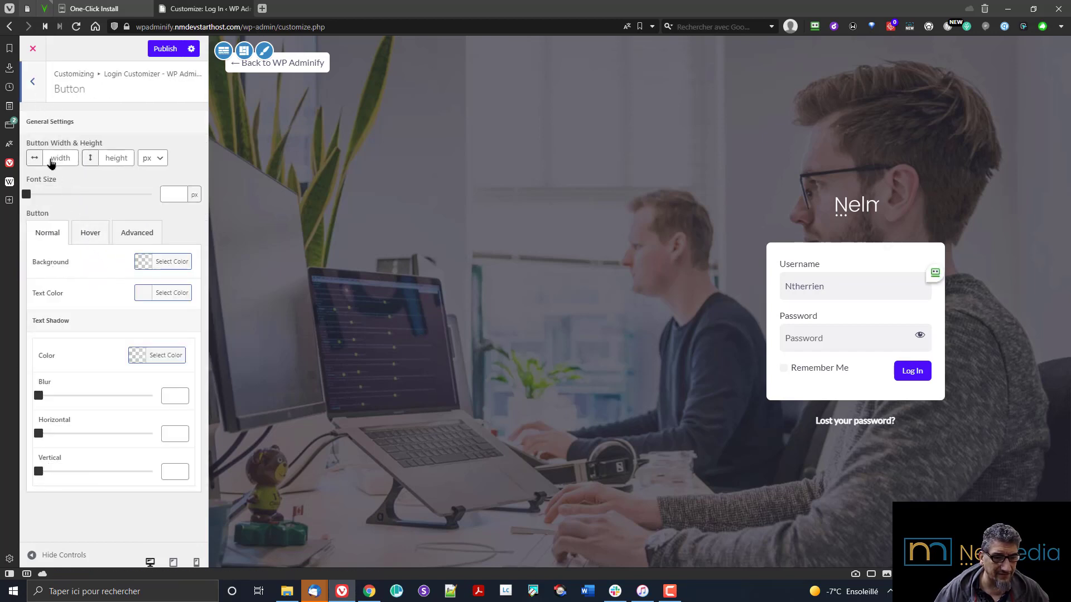
# In the Others section, try the Hide Remember Me and Disable Login Shake options, switching each back off
pyautogui.click(76, 297)
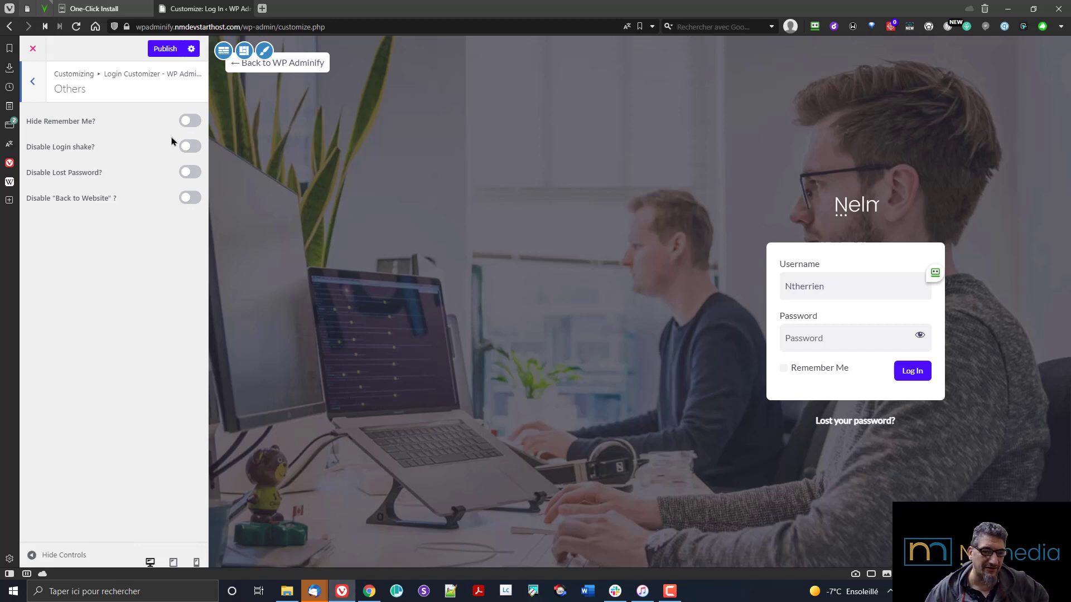
pyautogui.click(192, 122)
pyautogui.click(192, 121)
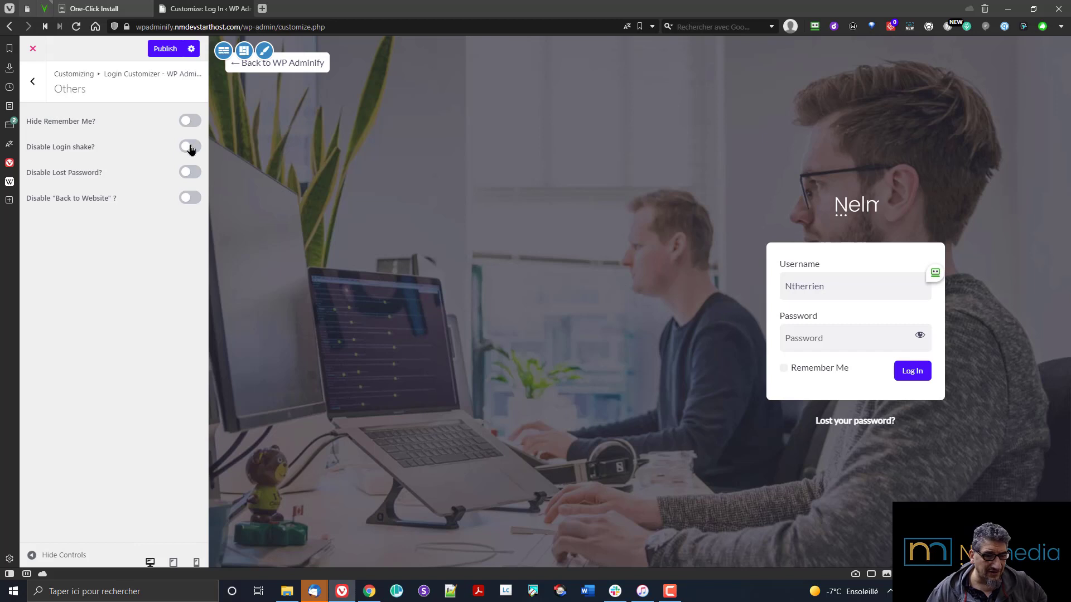
pyautogui.click(190, 148)
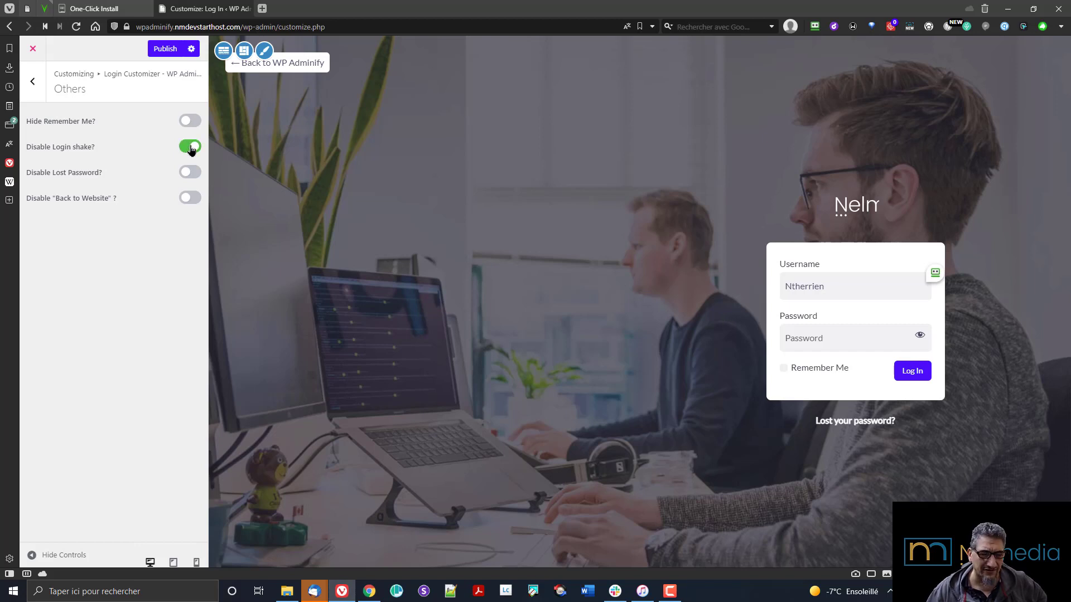
pyautogui.click(190, 147)
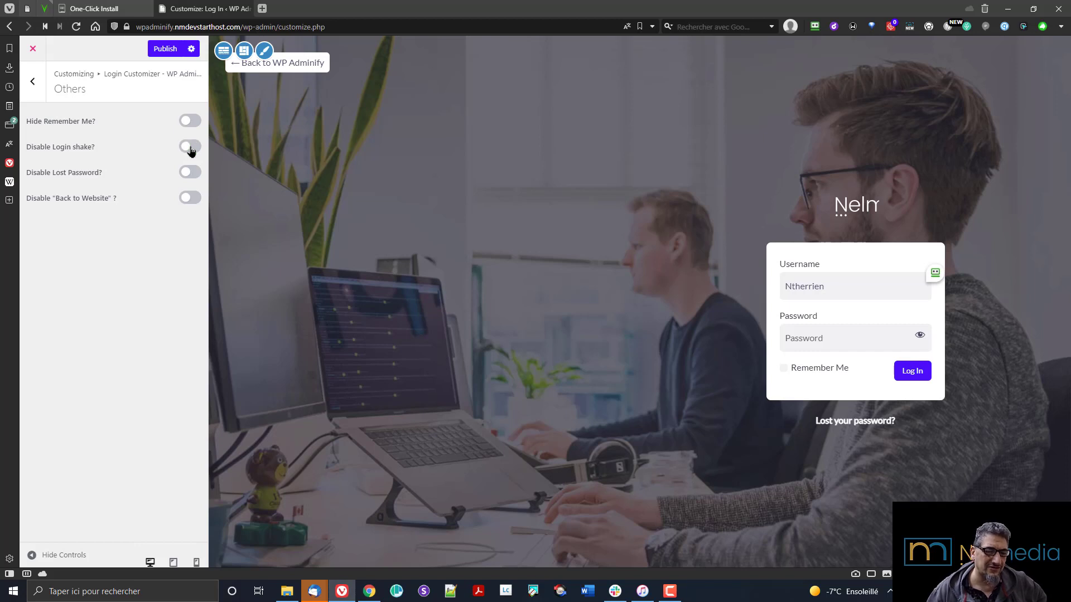
# Try disabling the Lost Password and Back to Website links on the login page, and restore both
pyautogui.click(191, 173)
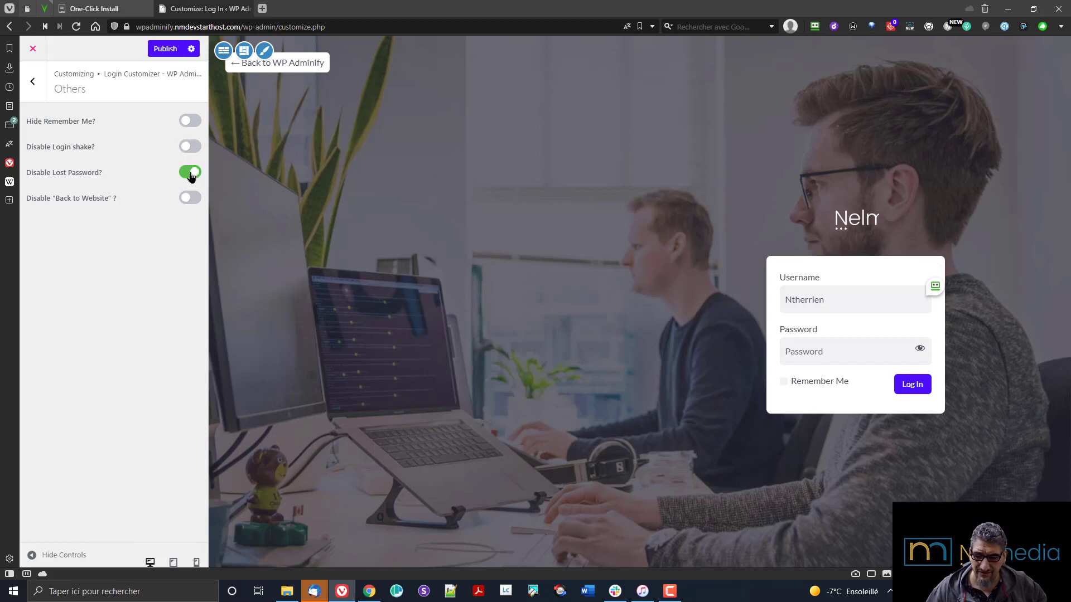
pyautogui.click(190, 173)
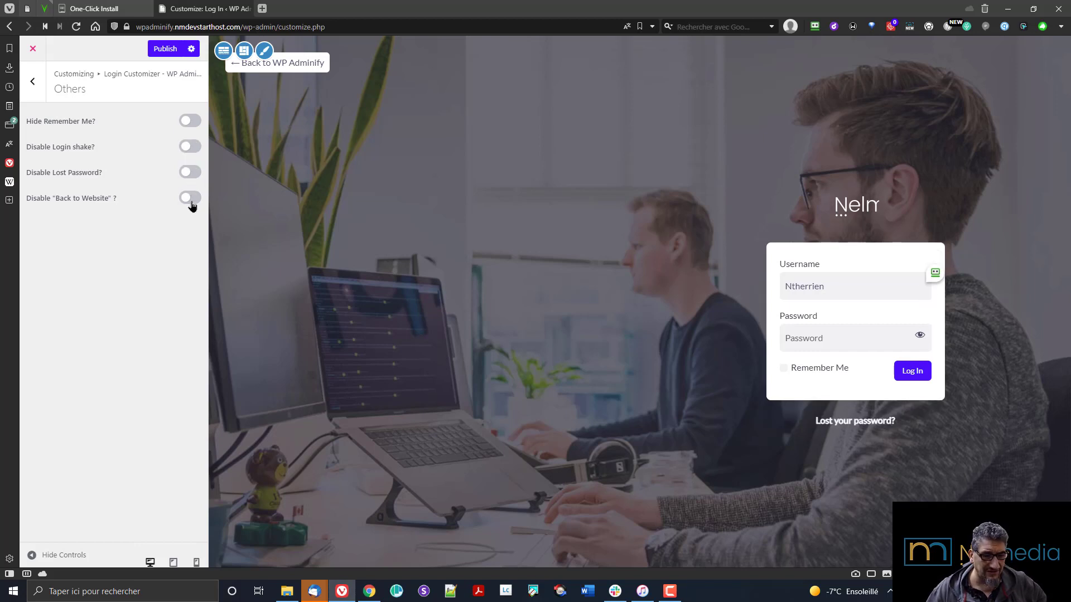
pyautogui.click(190, 199)
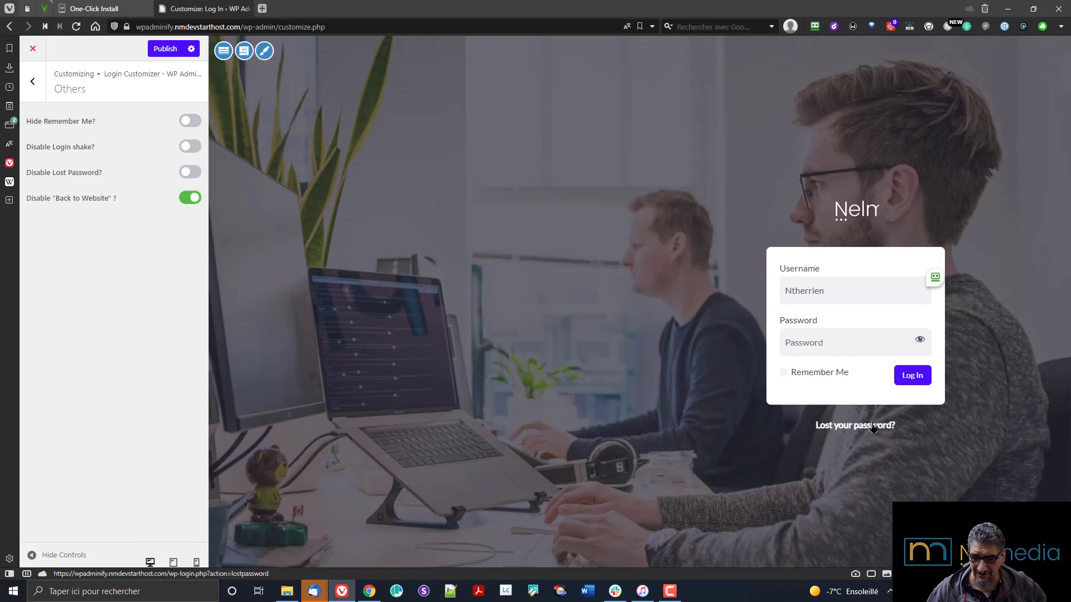
pyautogui.click(188, 201)
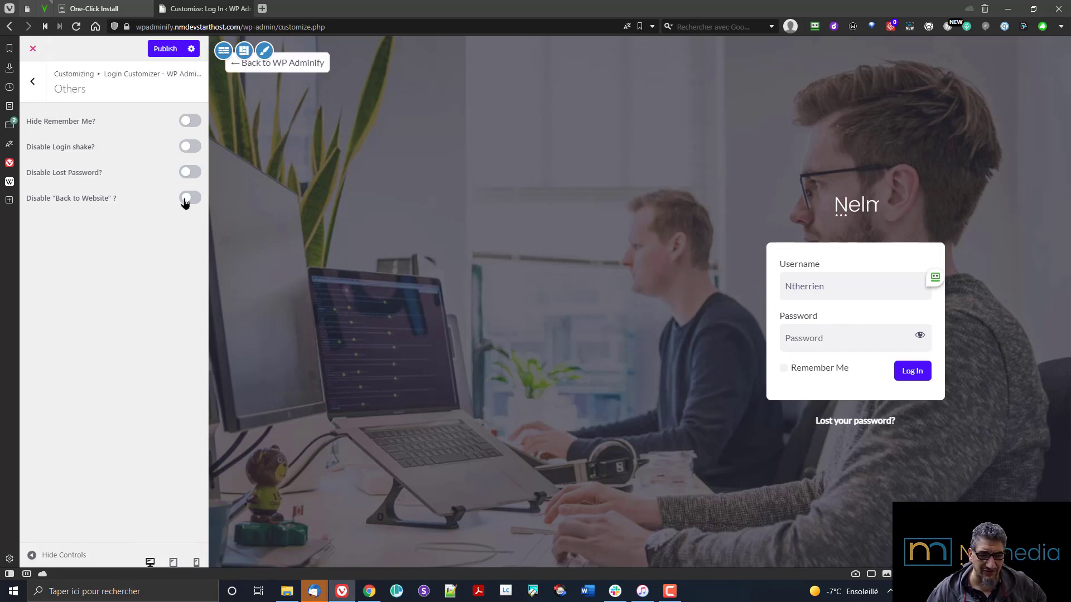
# Examine the login customizer's Google Fonts typography, username Error Messages, and Custom CSS & JS editors
pyautogui.click(32, 84)
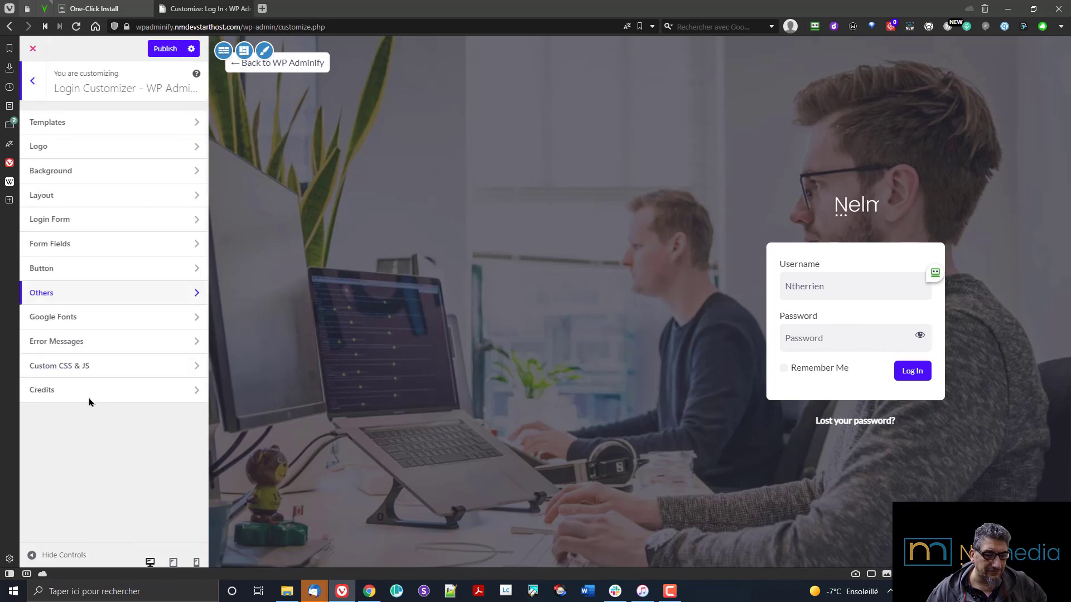
pyautogui.click(72, 324)
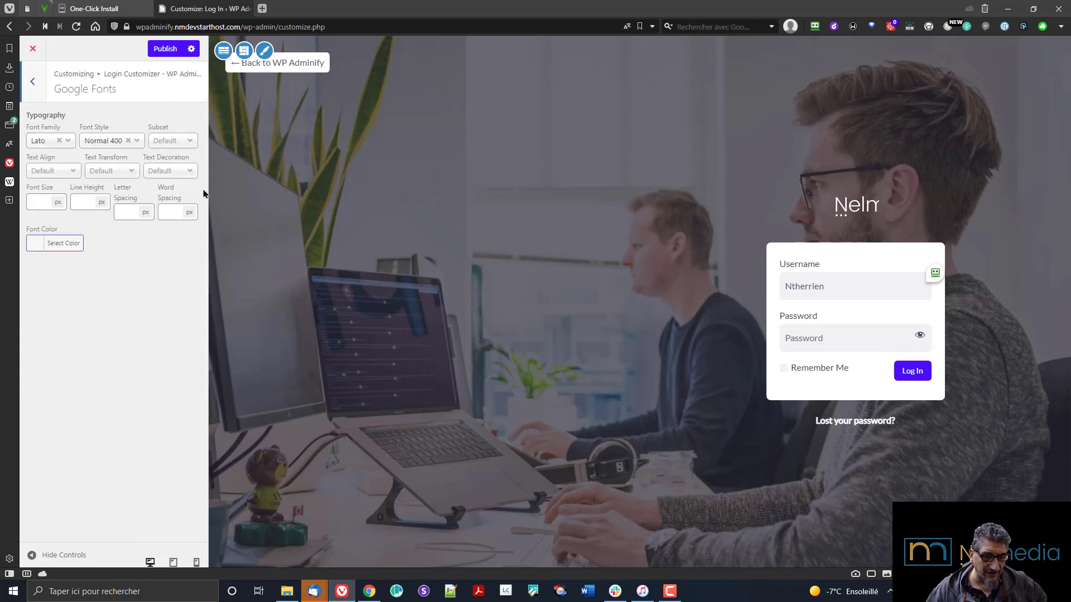
pyautogui.click(29, 94)
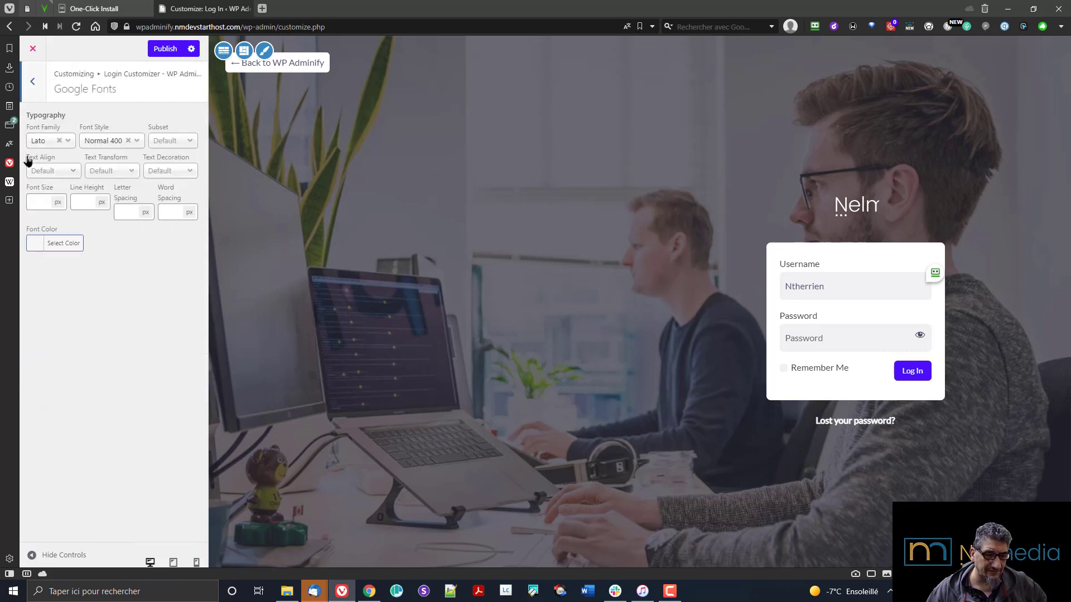
pyautogui.click(65, 349)
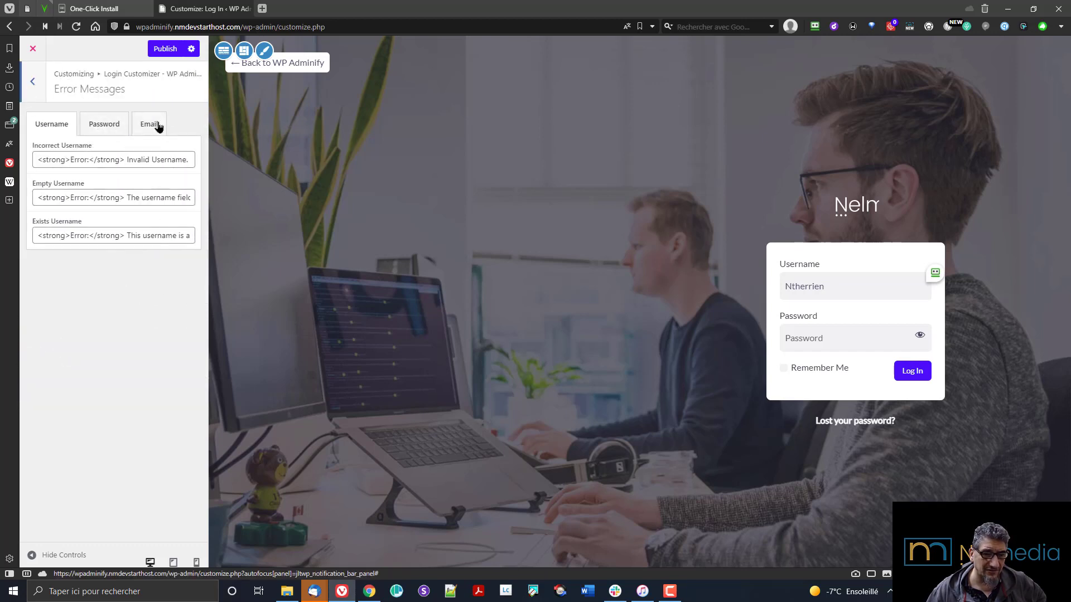
pyautogui.click(30, 94)
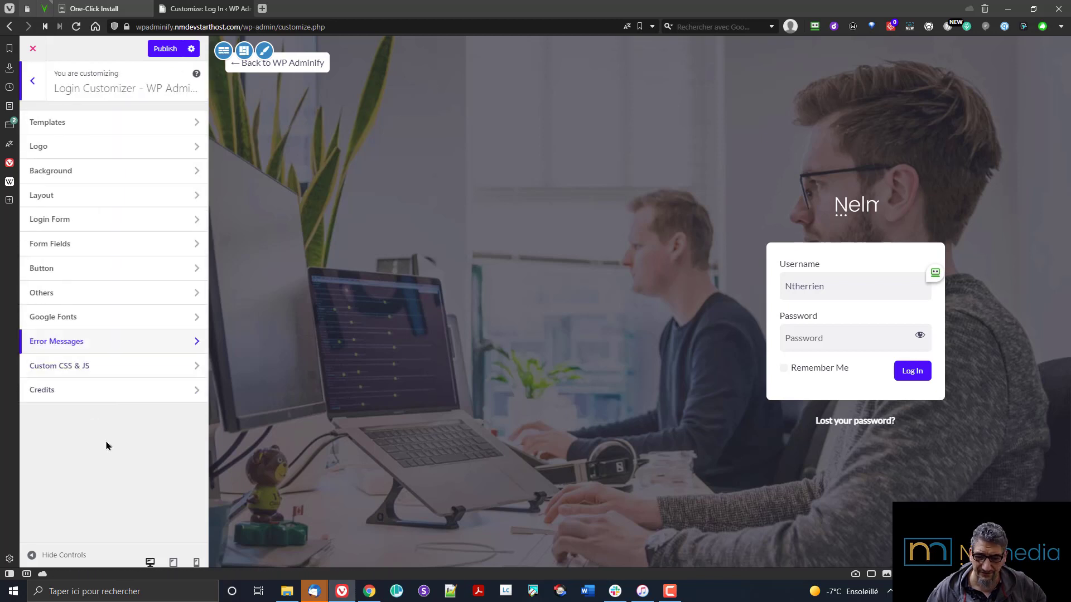
pyautogui.click(83, 372)
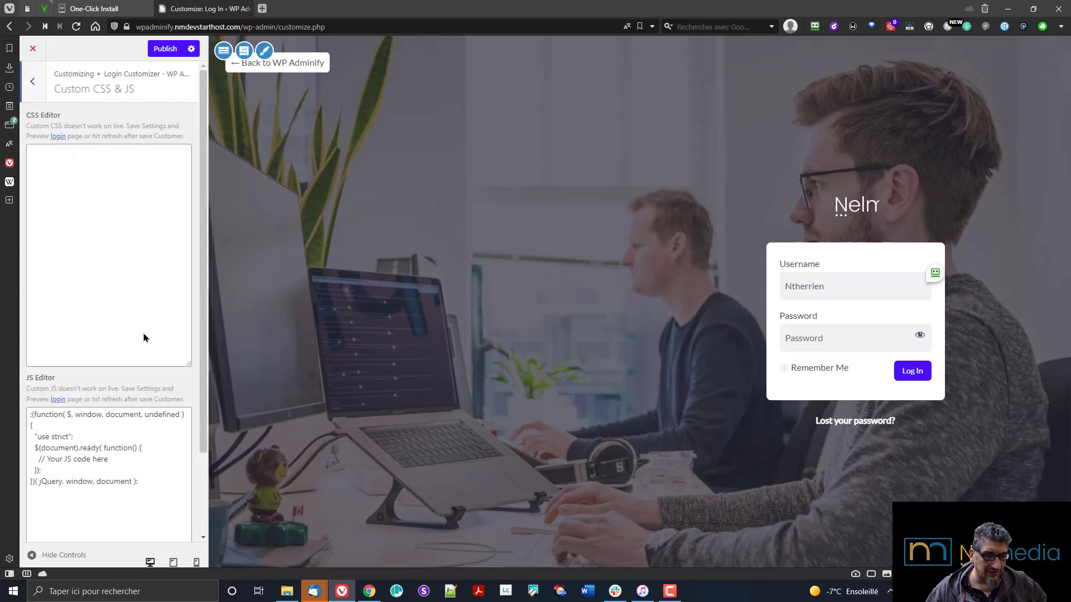
pyautogui.scroll(-2, 143, 340)
pyautogui.scroll(2, 129, 401)
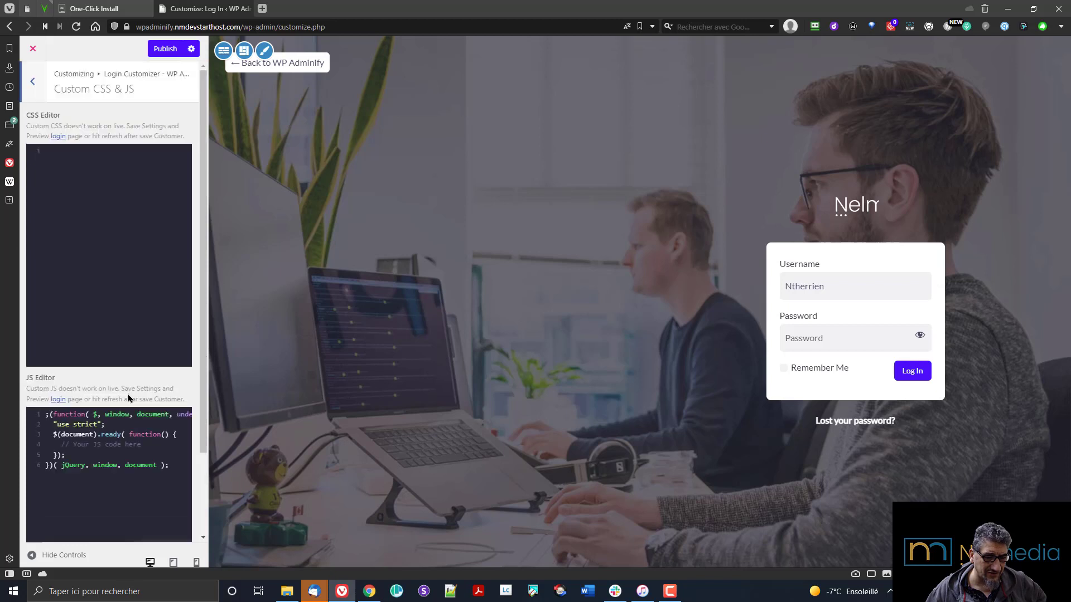
pyautogui.click(35, 94)
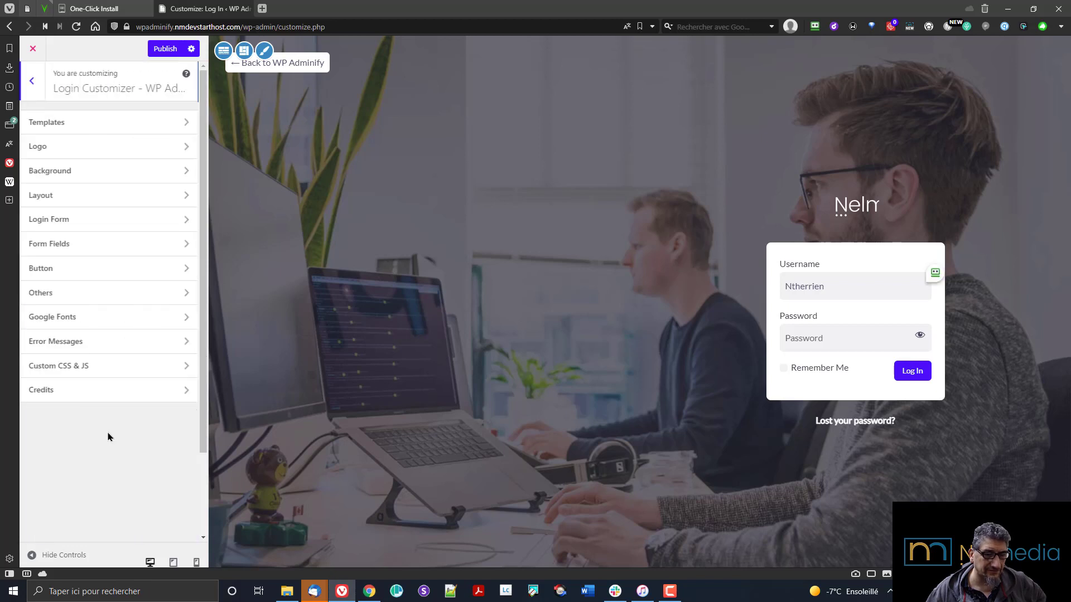
# Disable the WP Adminify credits on the login page, publish the customizations, and close the customizer
pyautogui.click(81, 393)
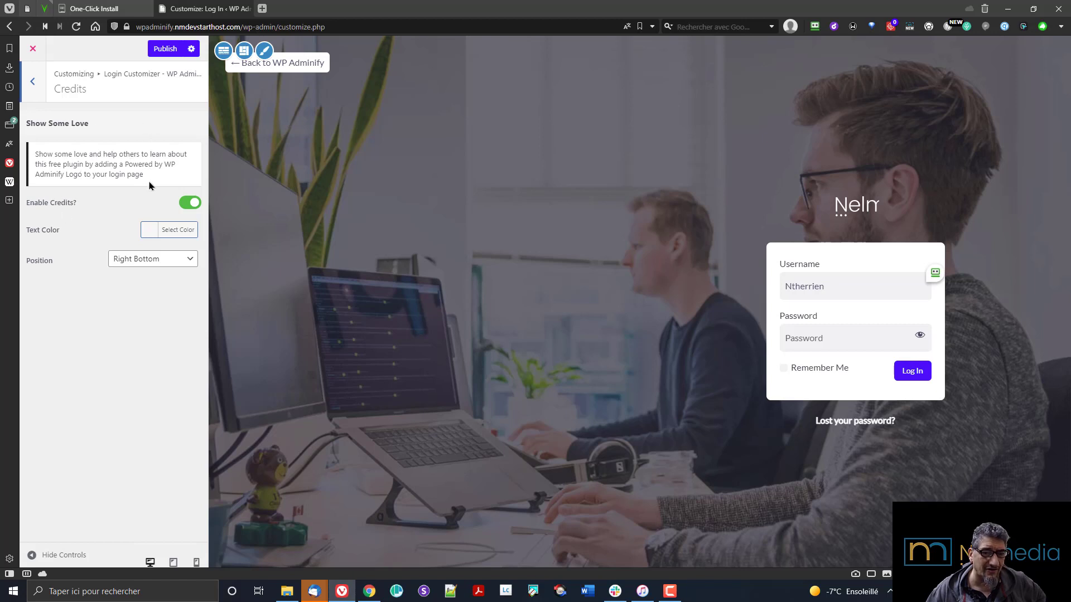
pyautogui.click(190, 203)
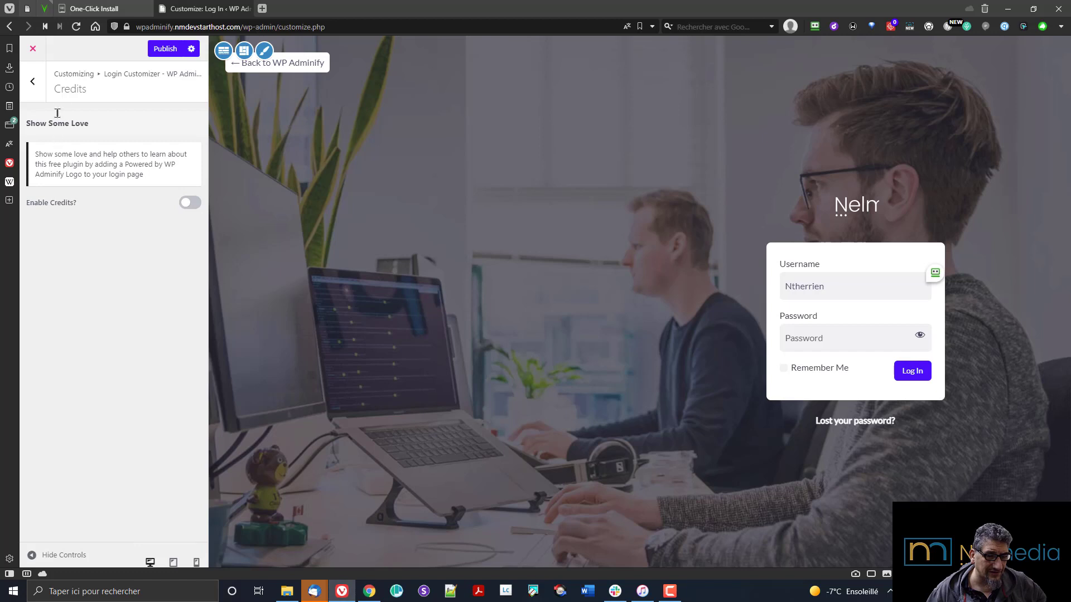
pyautogui.click(163, 48)
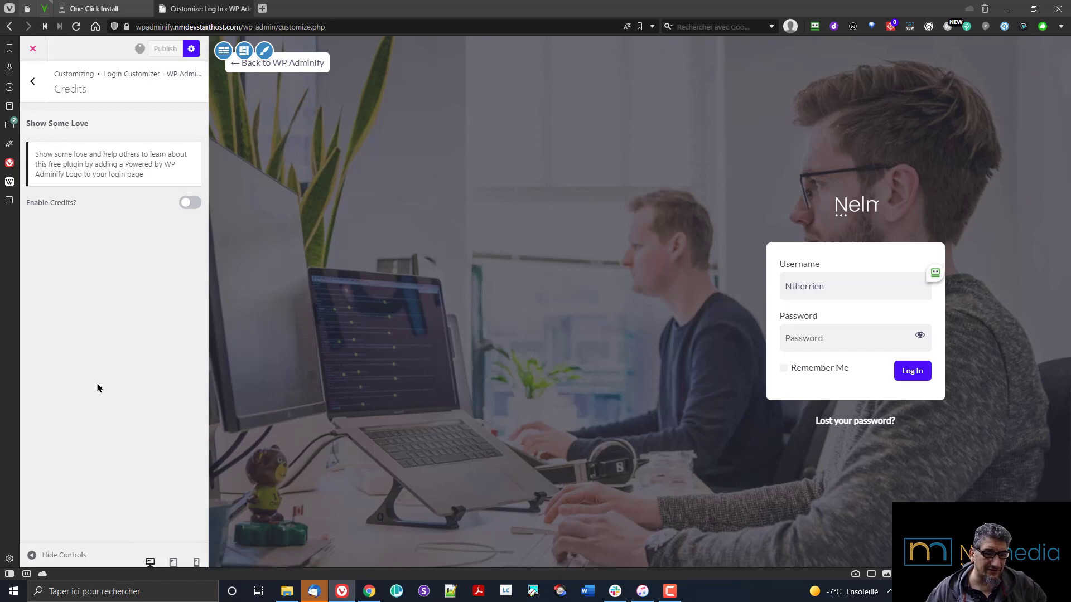
pyautogui.click(35, 58)
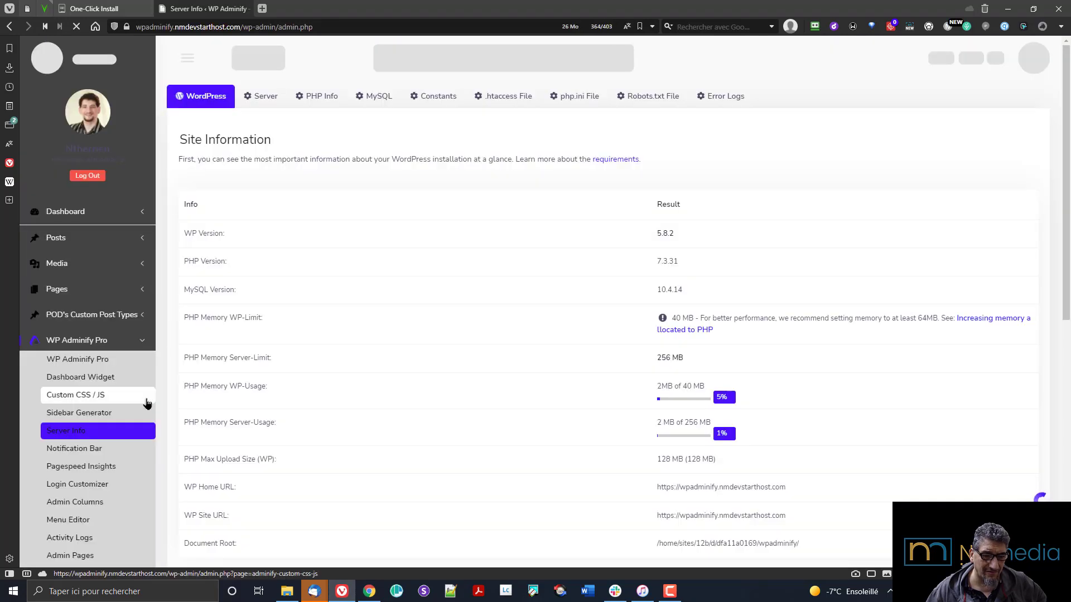
# Look over the Analyze view of the WP Adminify Pro Pagespeed Insights page
pyautogui.scroll(-3, 139, 401)
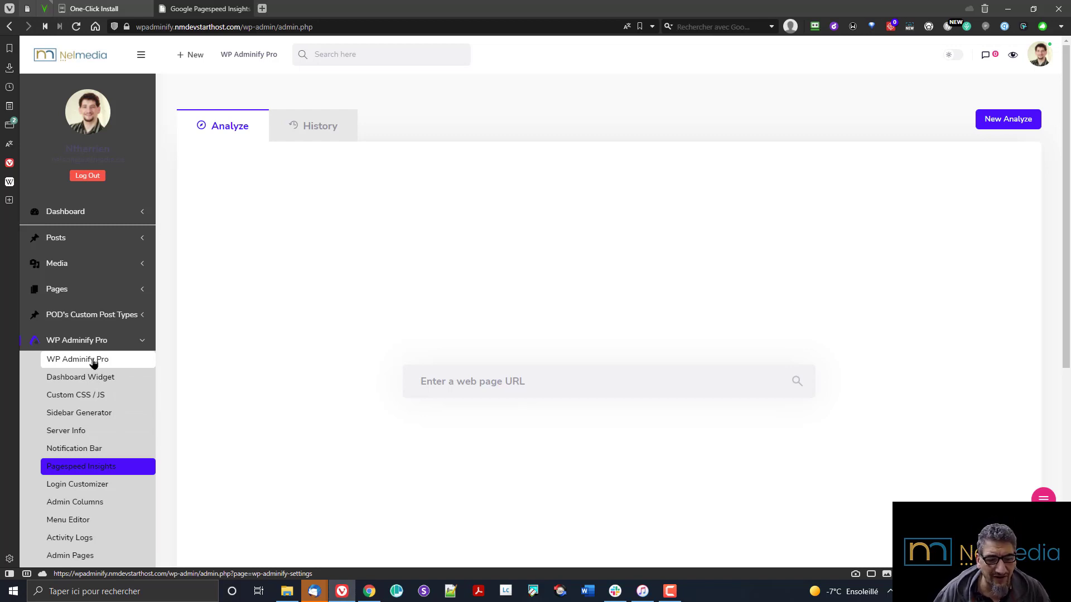
pyautogui.scroll(-4, 493, 246)
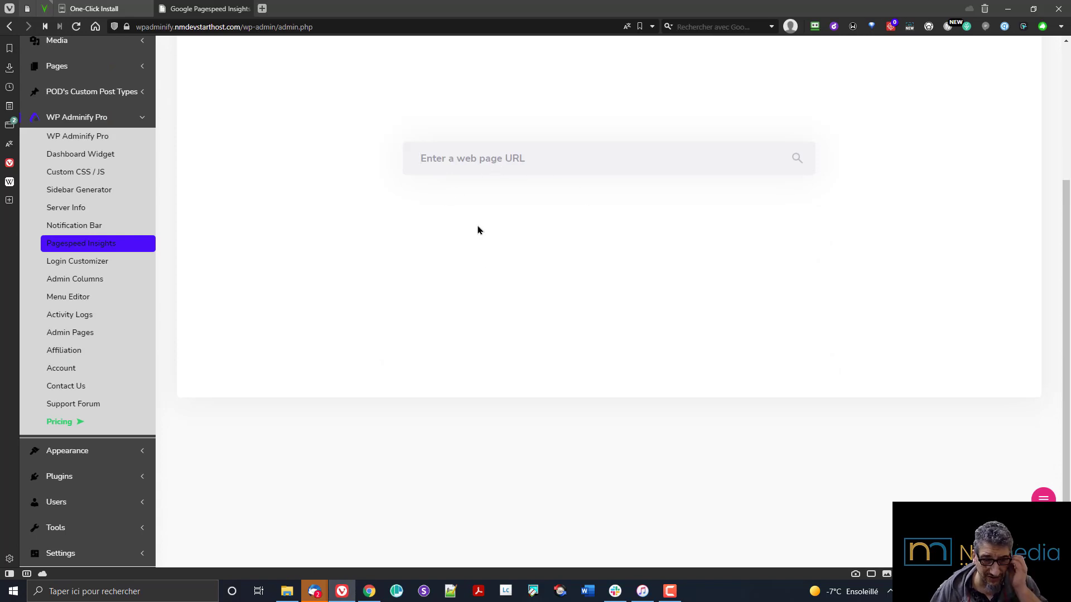
pyautogui.scroll(-1, 457, 231)
pyautogui.scroll(5, 425, 239)
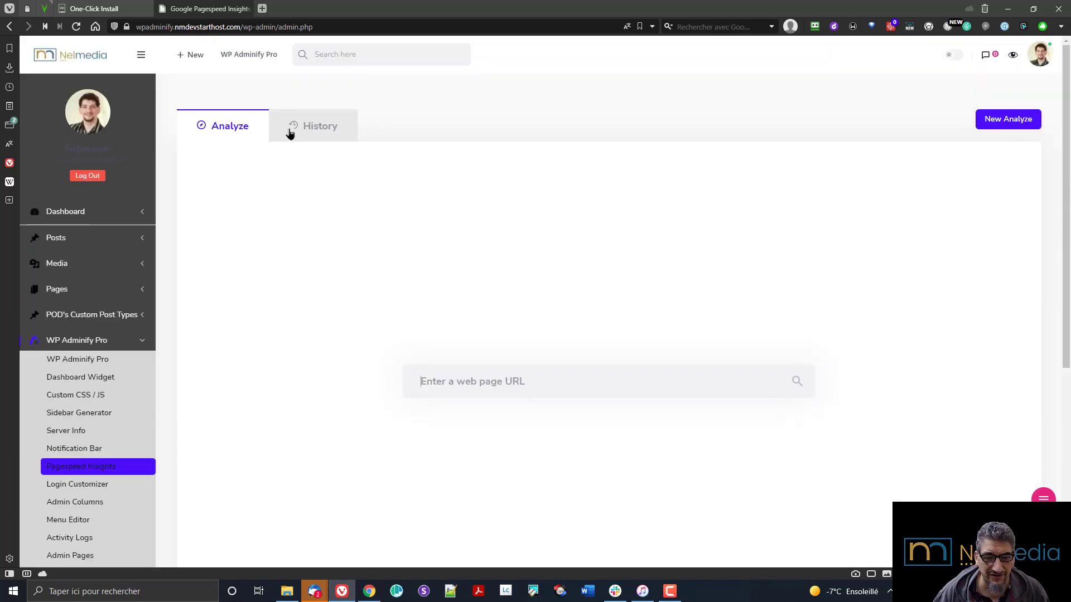
pyautogui.scroll(-3, 235, 269)
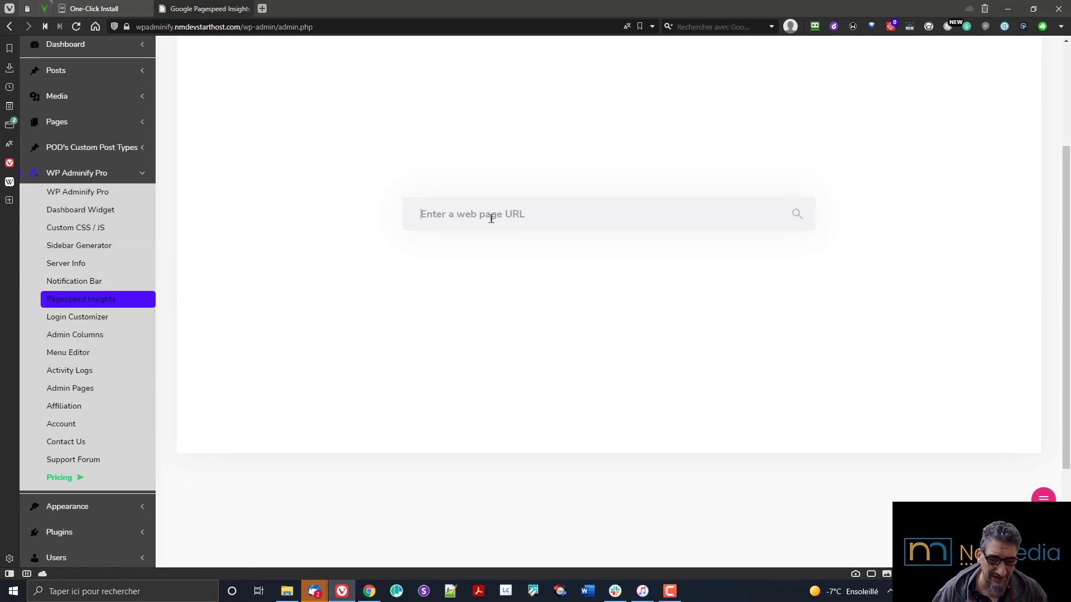
# Open the Admin Columns page and compare the Post columns with the All Posts list in a separate browser tab
pyautogui.click(106, 323)
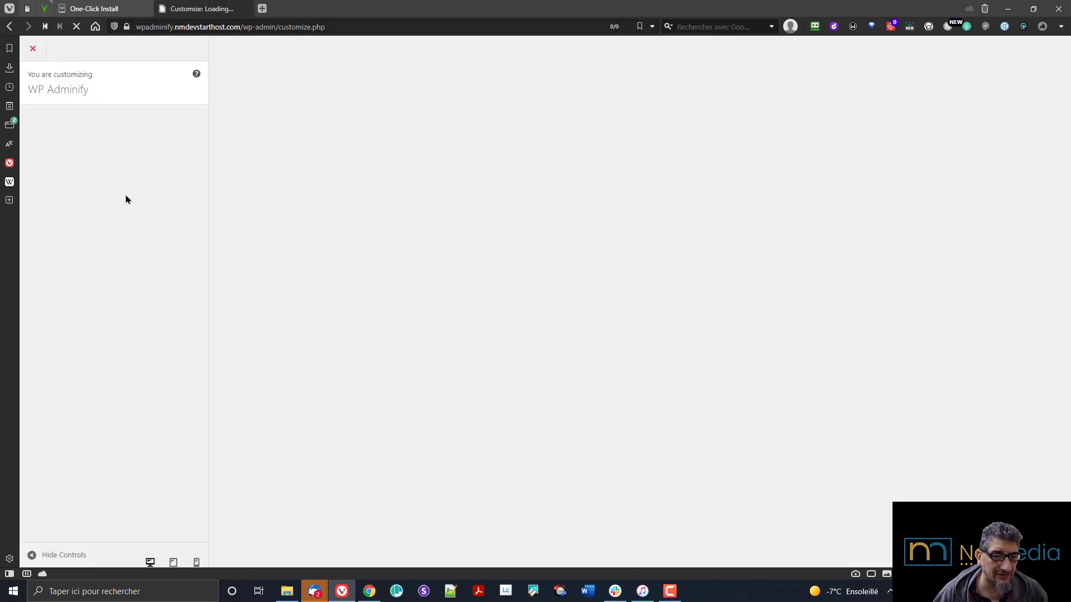
pyautogui.hotkey('alt', 'Left')
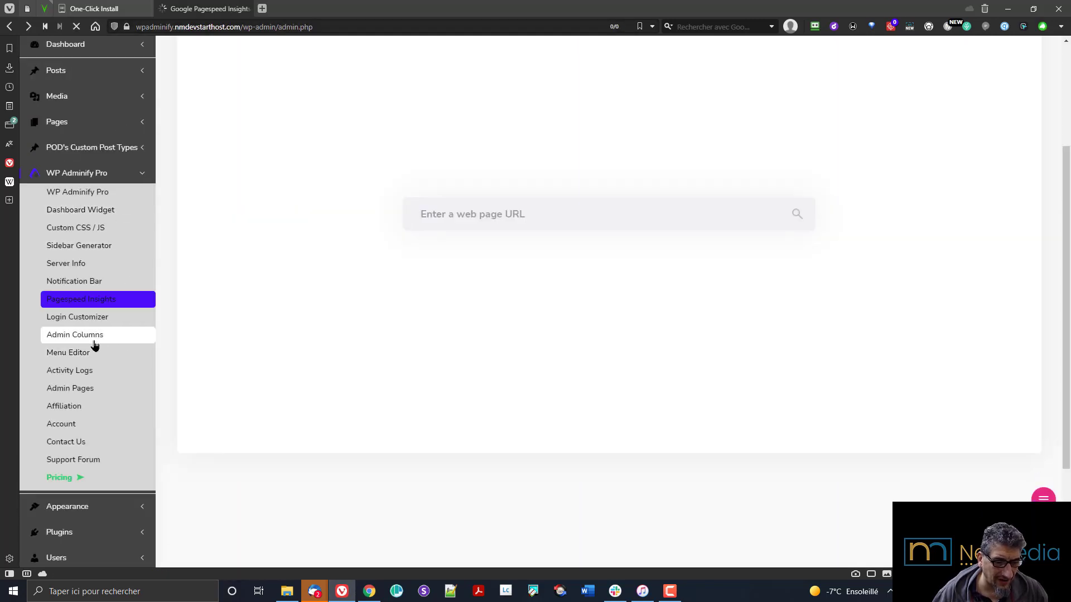
pyautogui.click(94, 342)
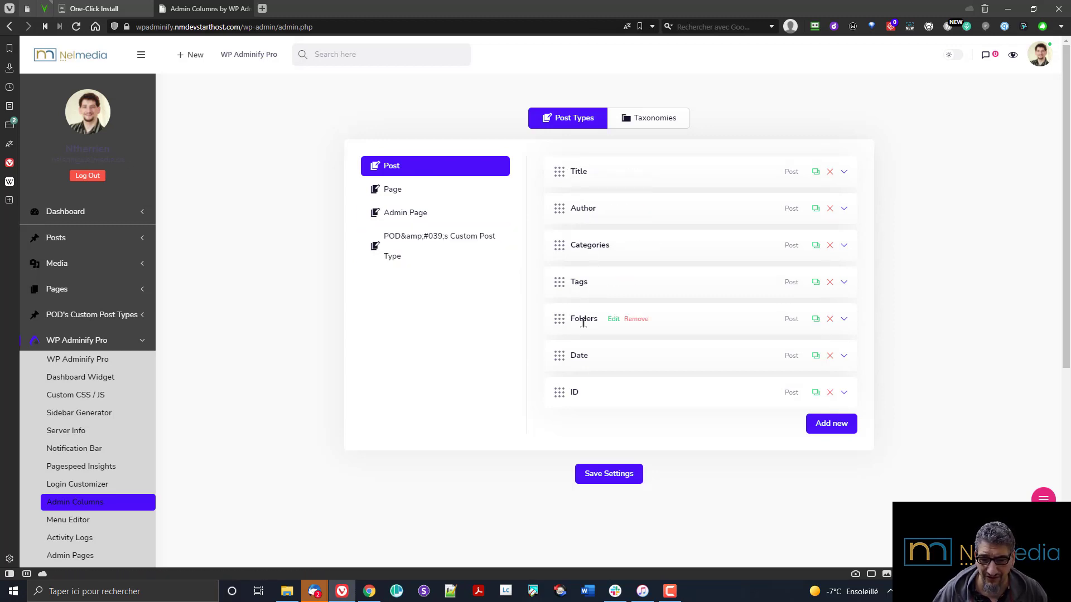
pyautogui.moveTo(83, 241)
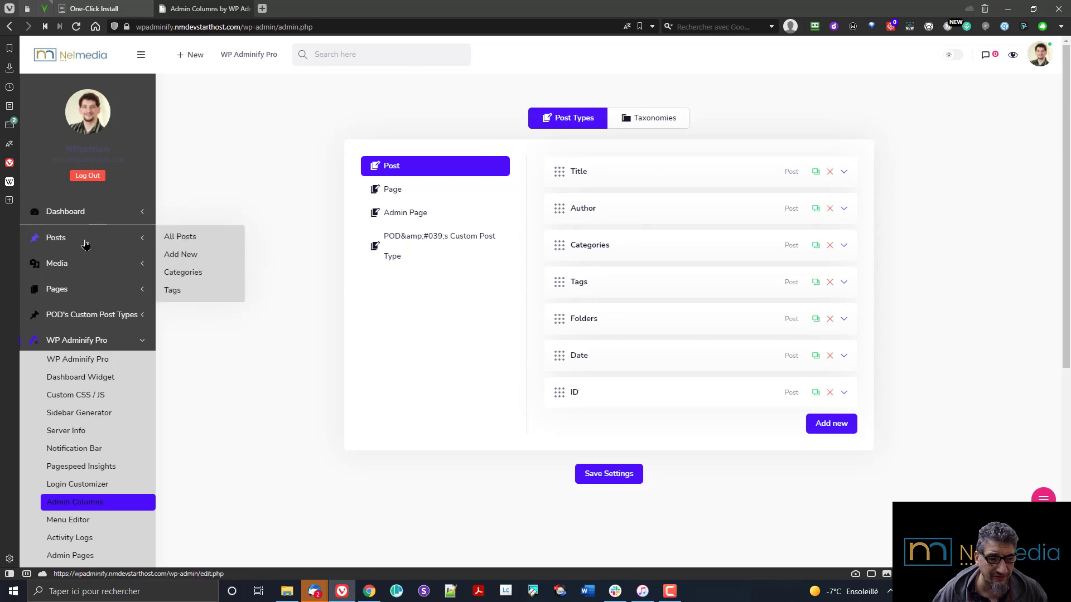
pyautogui.middleClick(182, 241)
pyautogui.moveTo(280, 8)
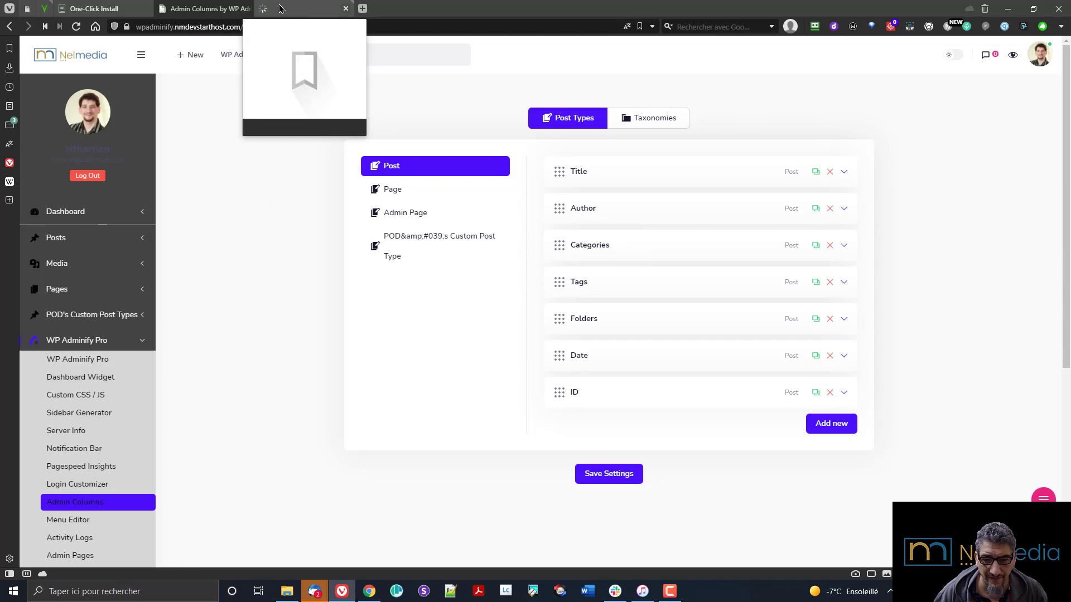
pyautogui.click(280, 8)
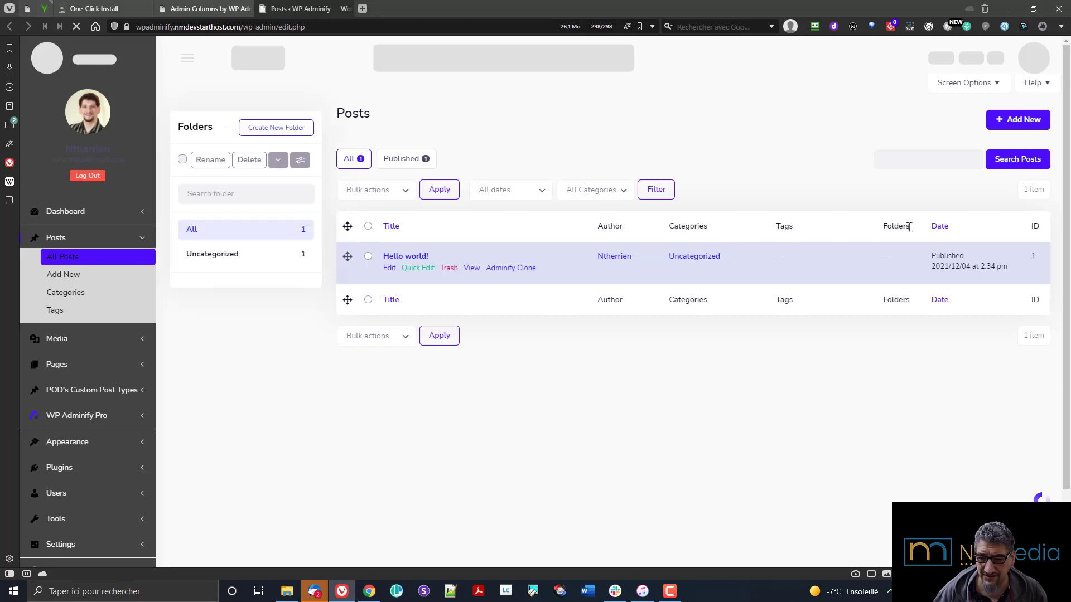
pyautogui.click(200, 12)
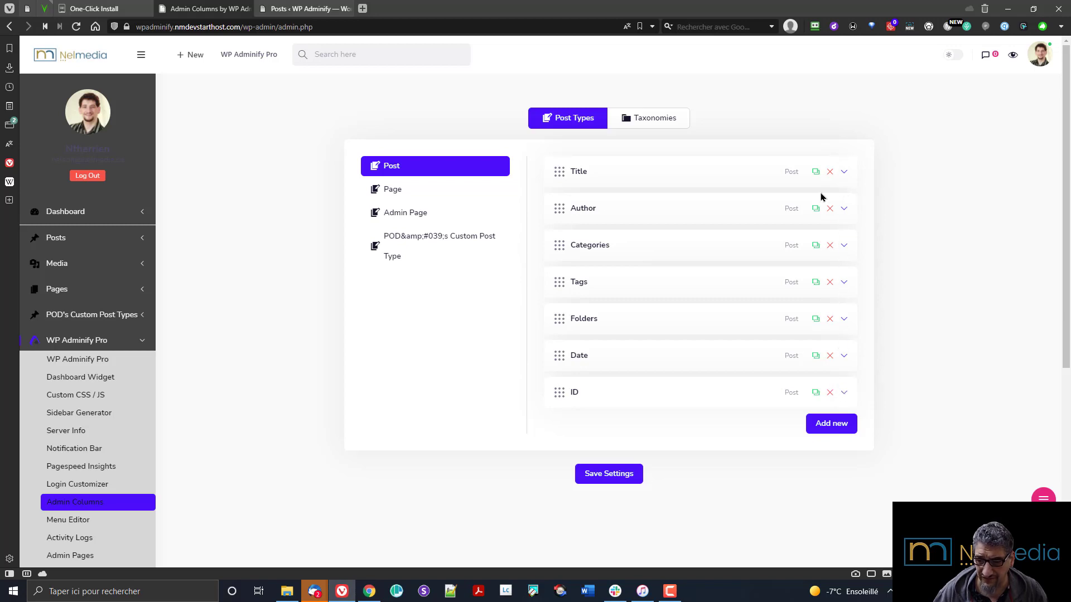
# Try to add a new column to the Post, Page and POD's Custom Post Type post types
pyautogui.click(832, 427)
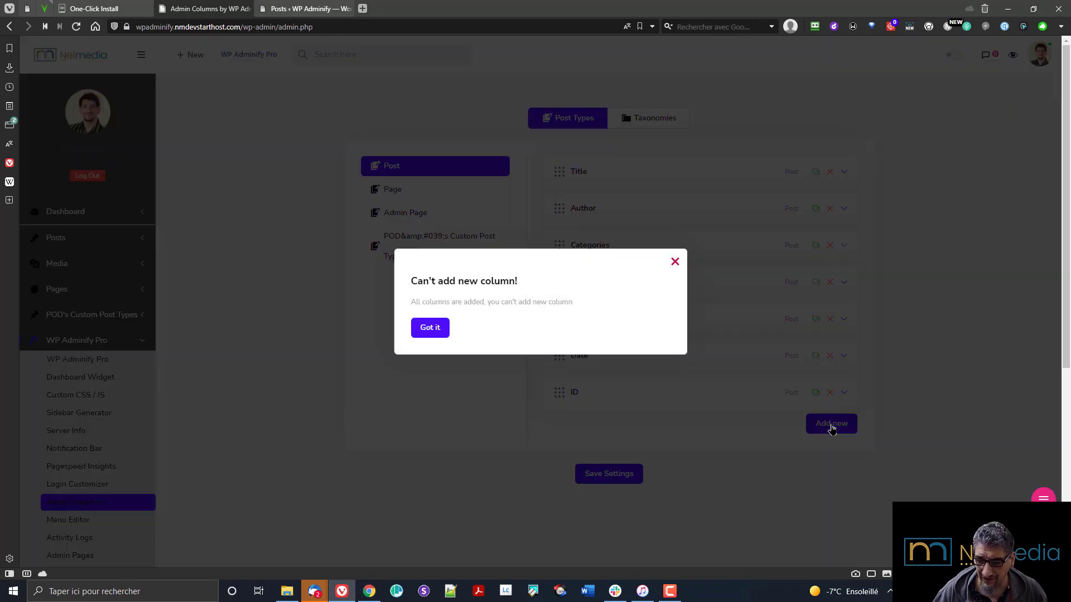
pyautogui.click(429, 329)
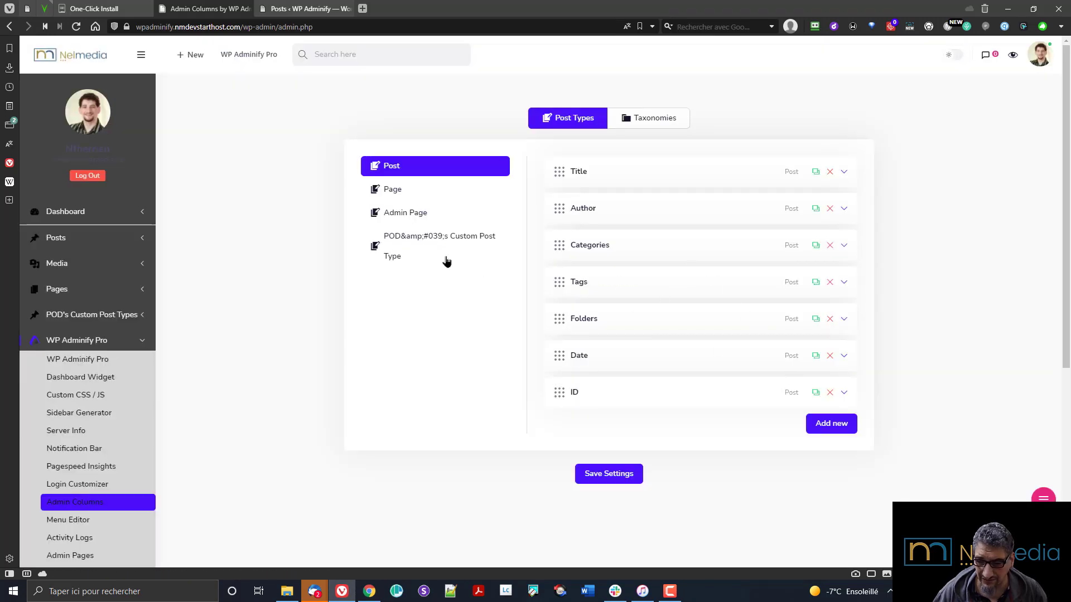
pyautogui.click(412, 197)
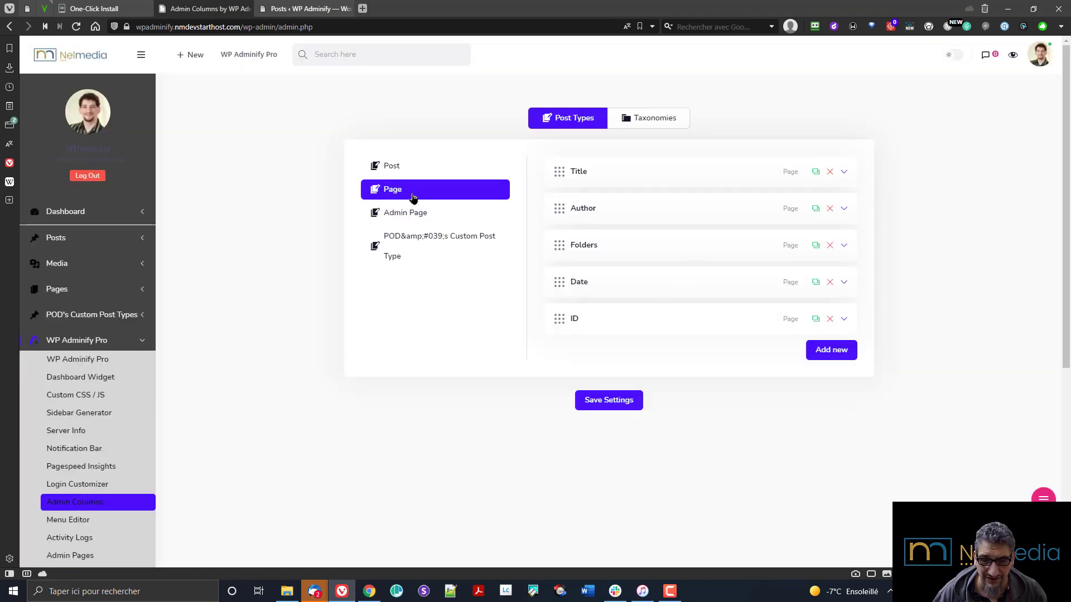
pyautogui.click(829, 357)
pyautogui.click(672, 262)
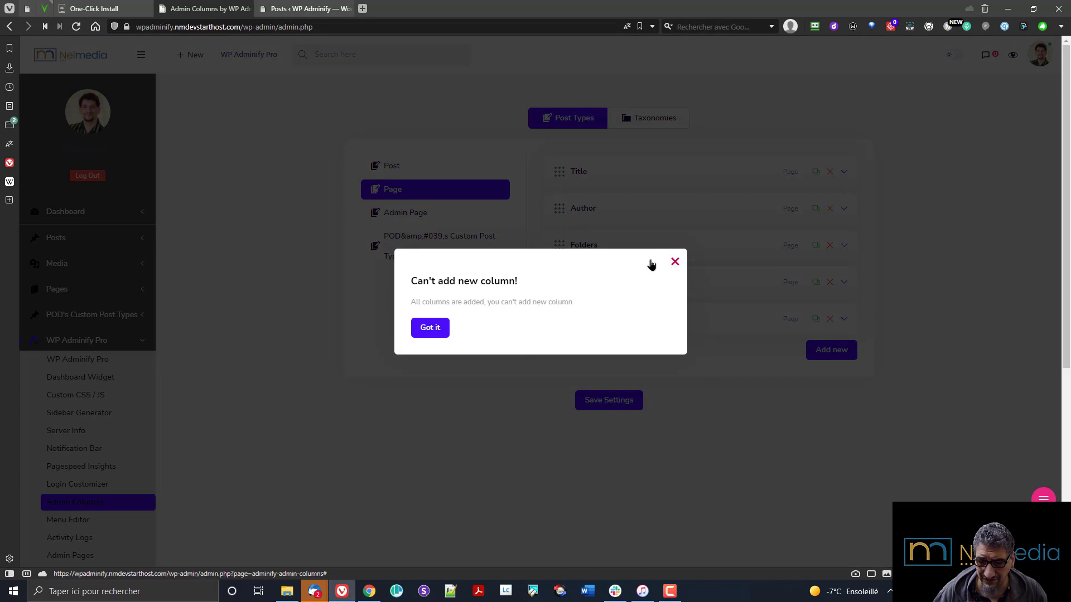
pyautogui.click(459, 253)
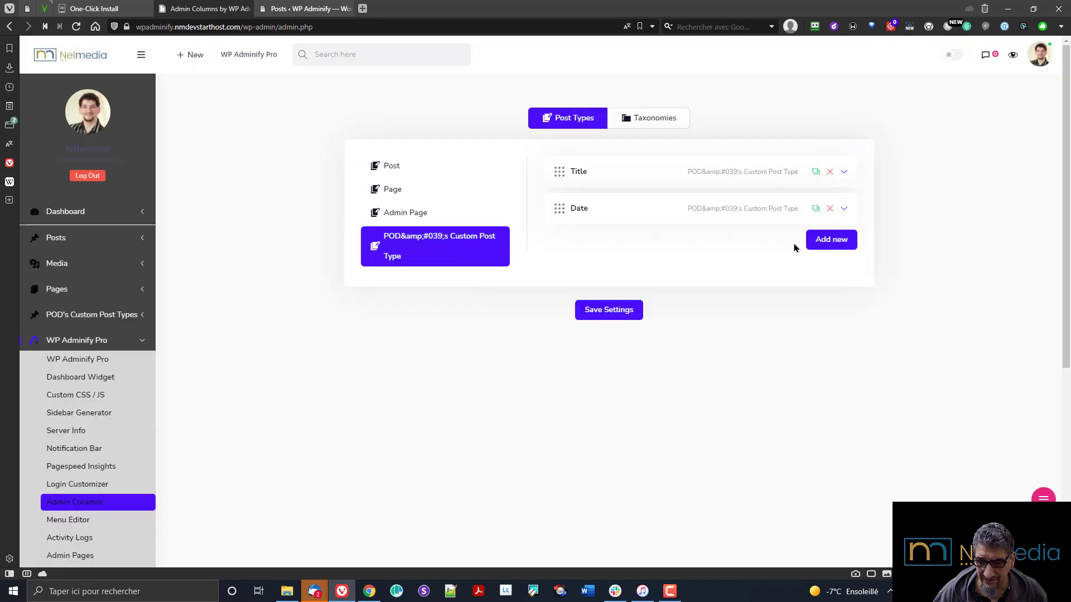
pyautogui.click(826, 241)
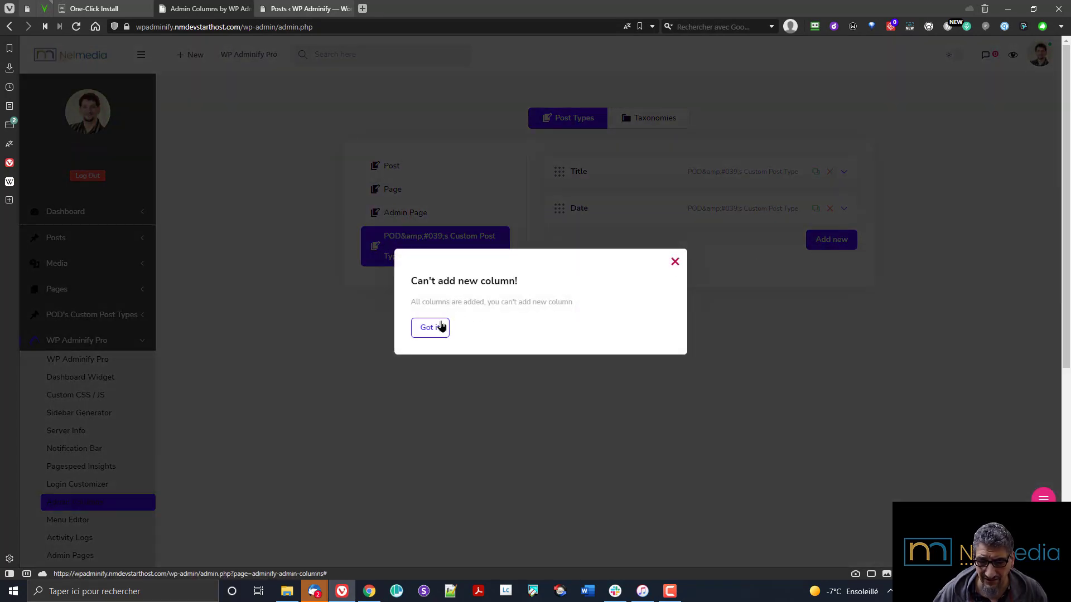
pyautogui.click(441, 326)
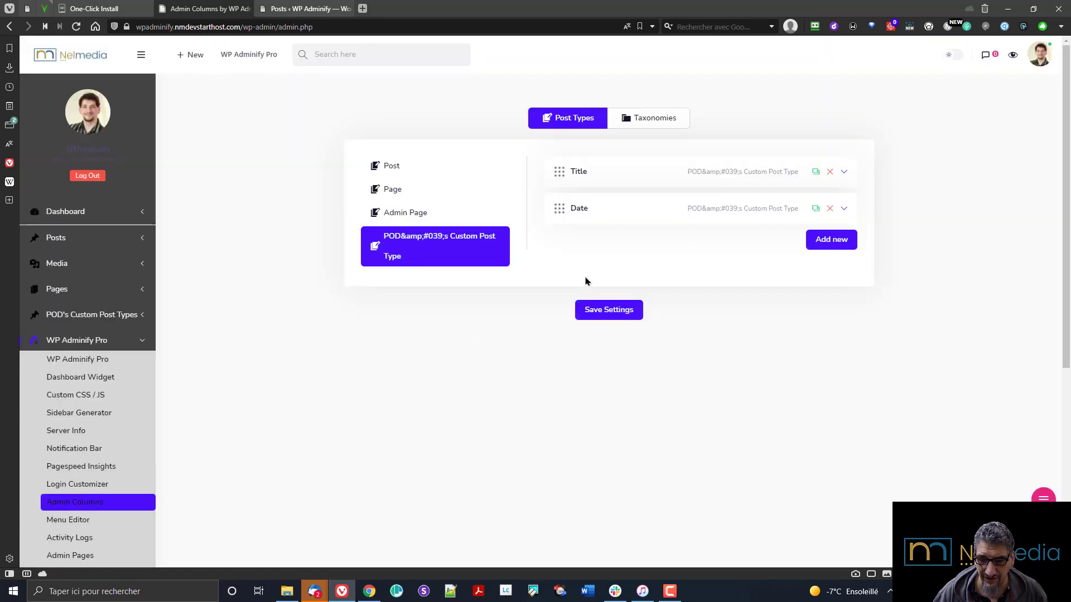
# Examine the Admin Page columns and the Category columns under Taxonomies
pyautogui.click(418, 221)
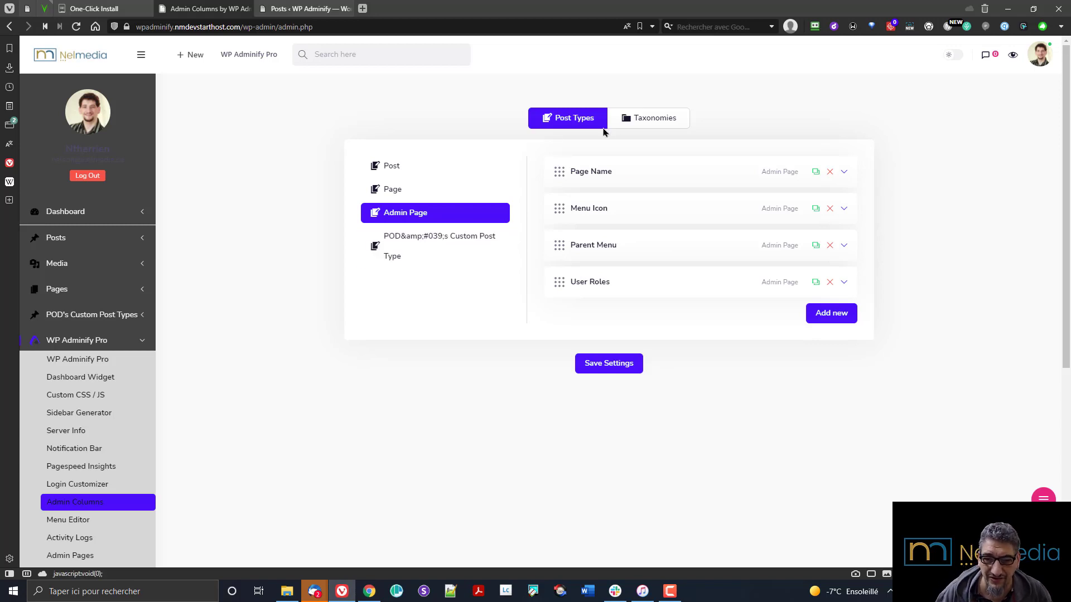
pyautogui.click(645, 122)
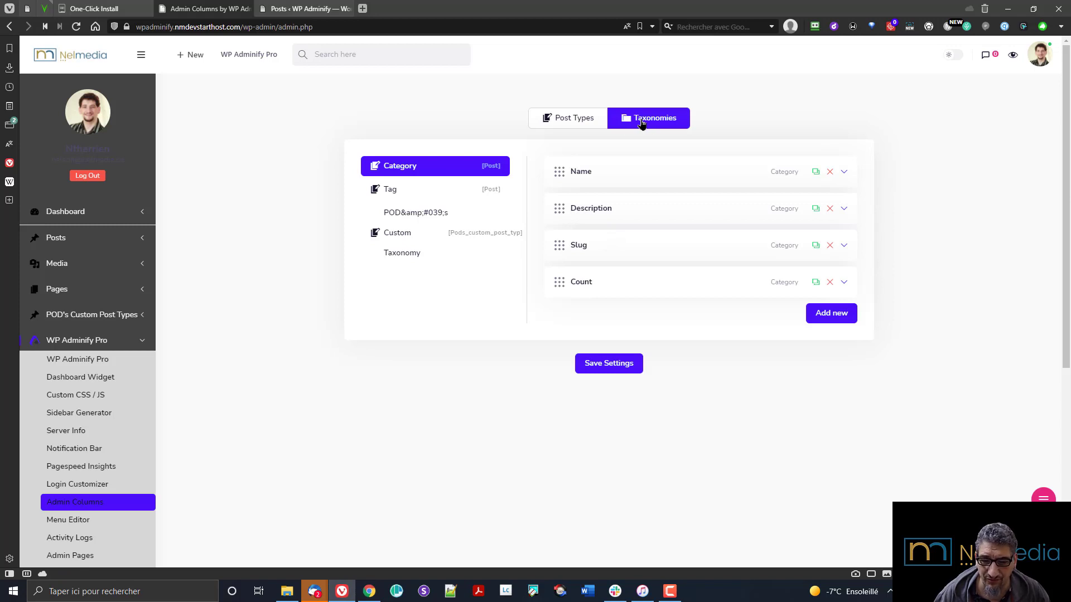
pyautogui.scroll(-2, 287, 422)
pyautogui.scroll(2, 287, 425)
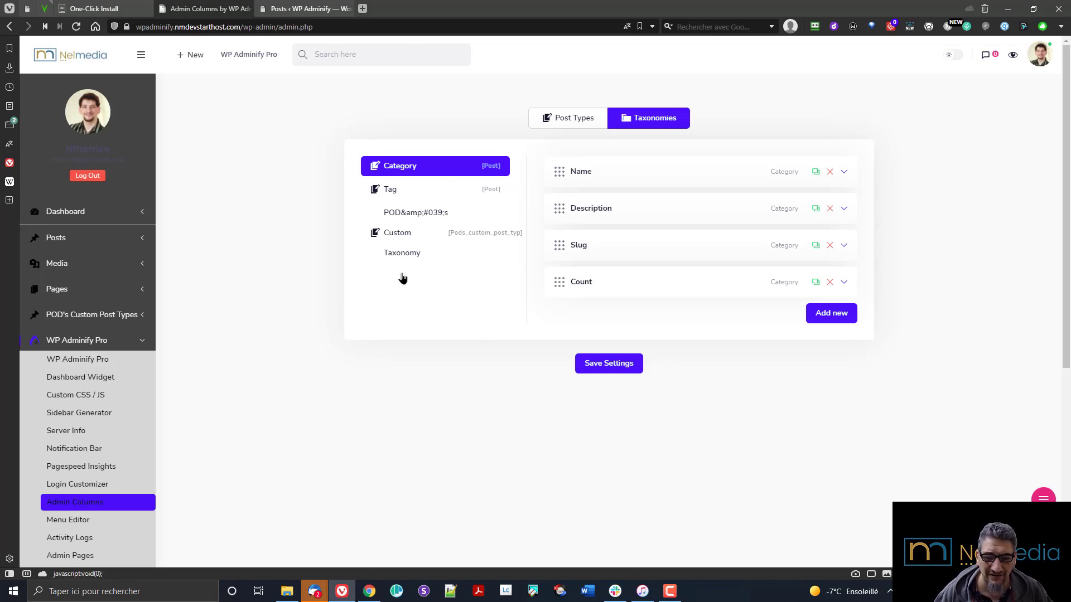
# Open the Menu Editor, look over the menu items, and rename the Posts item as News
pyautogui.click(70, 520)
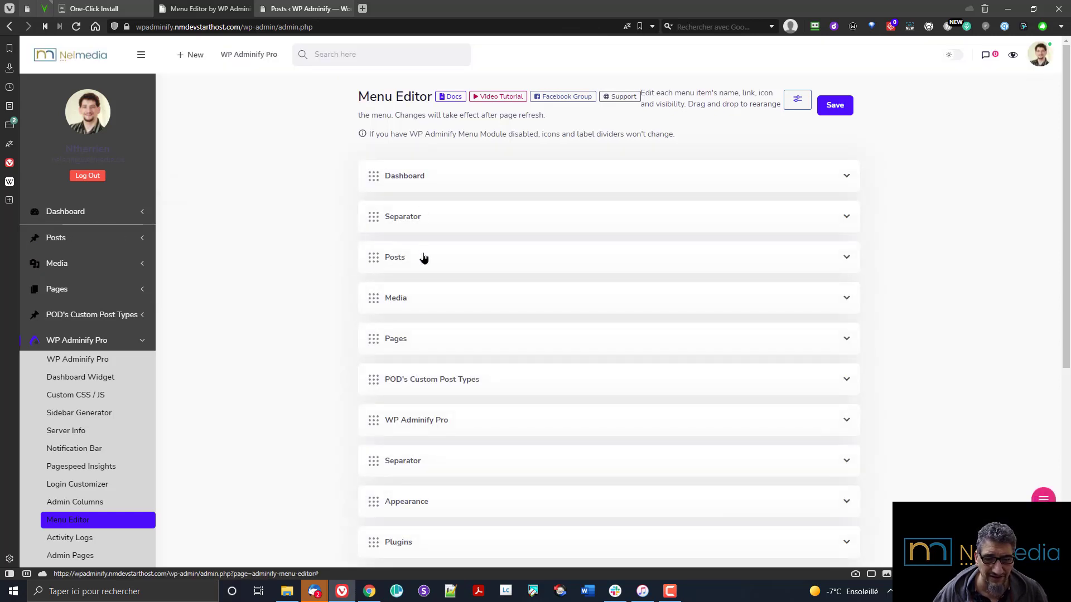
pyautogui.scroll(-5, 428, 349)
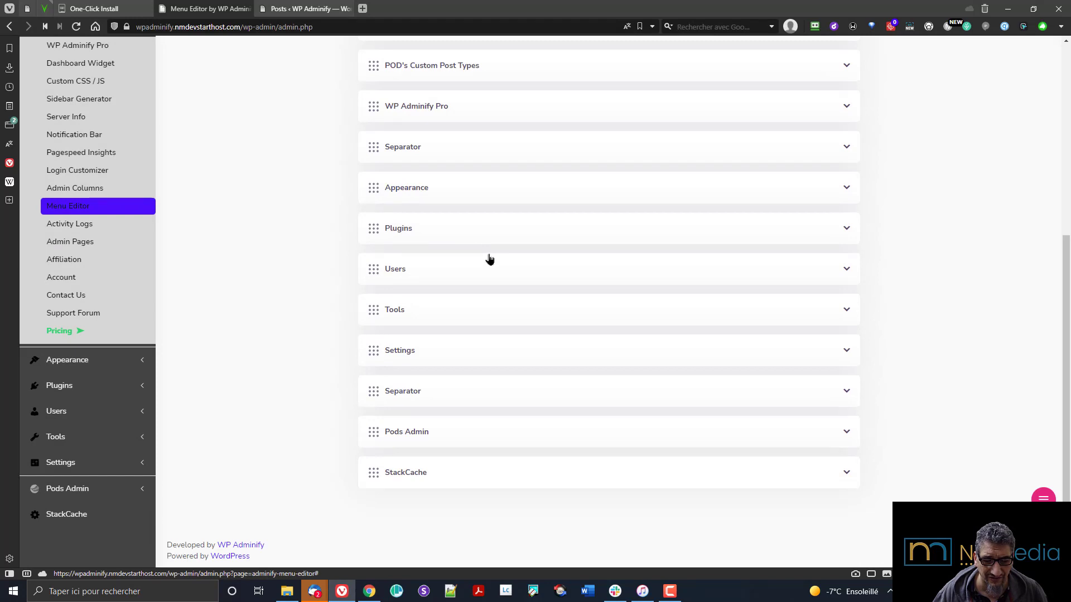
pyautogui.scroll(5, 485, 248)
pyautogui.click(464, 176)
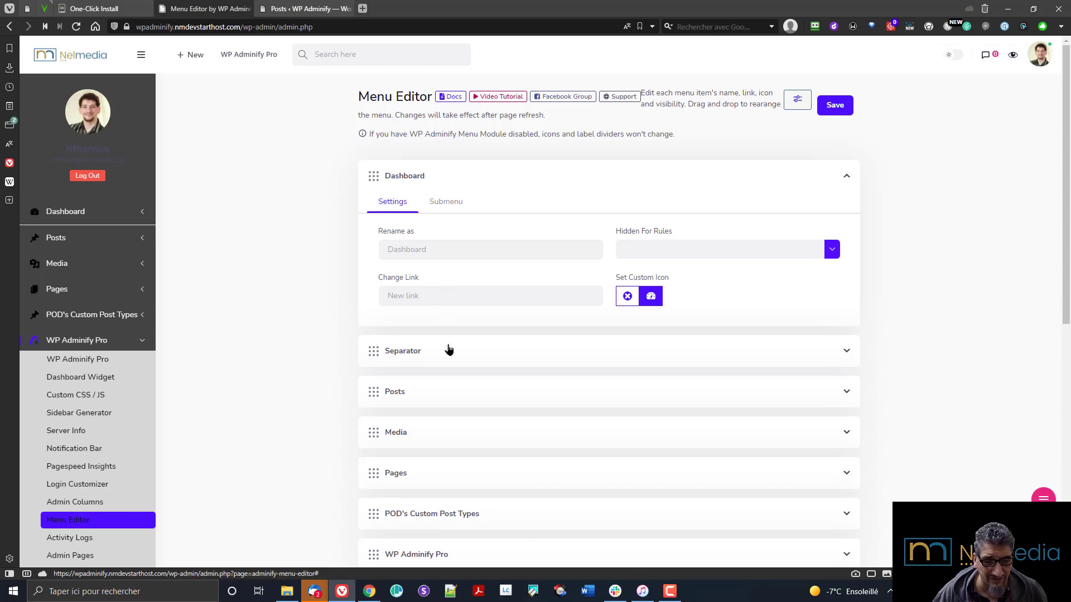
pyautogui.click(441, 386)
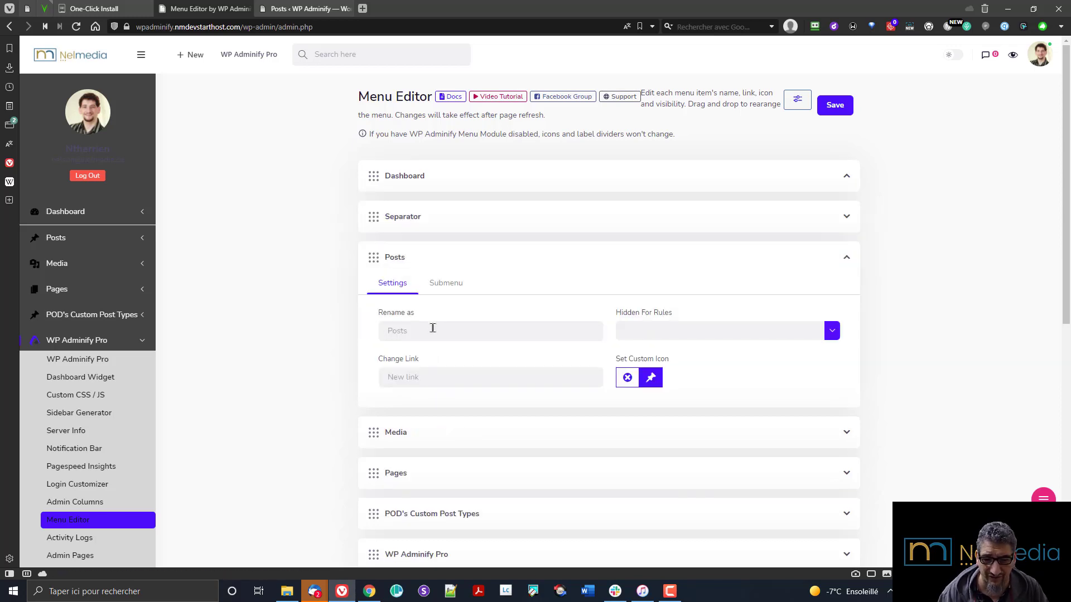
pyautogui.write('News')
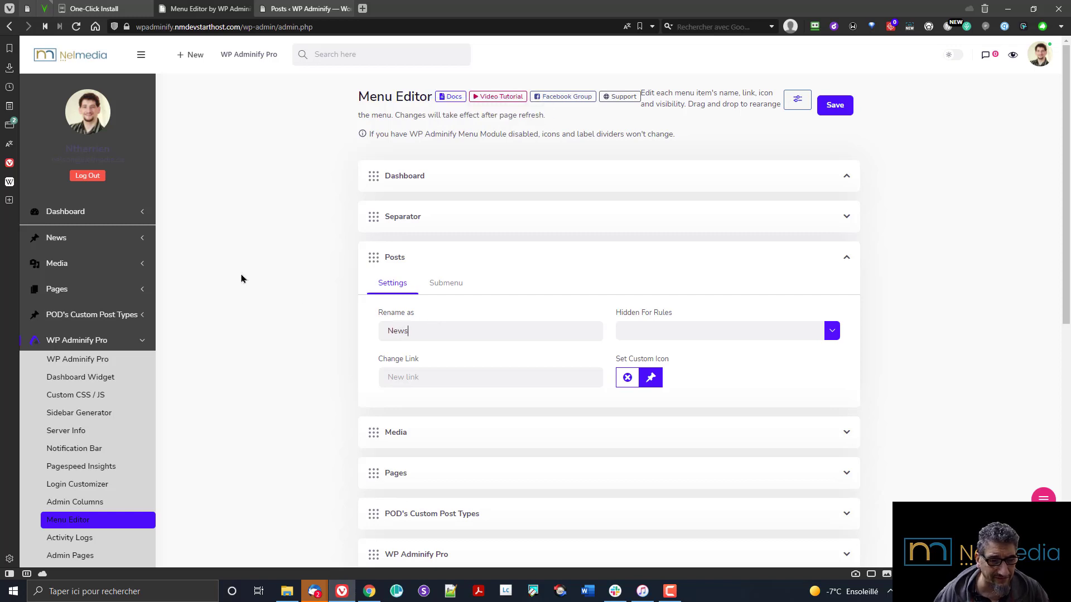
pyautogui.moveTo(89, 238)
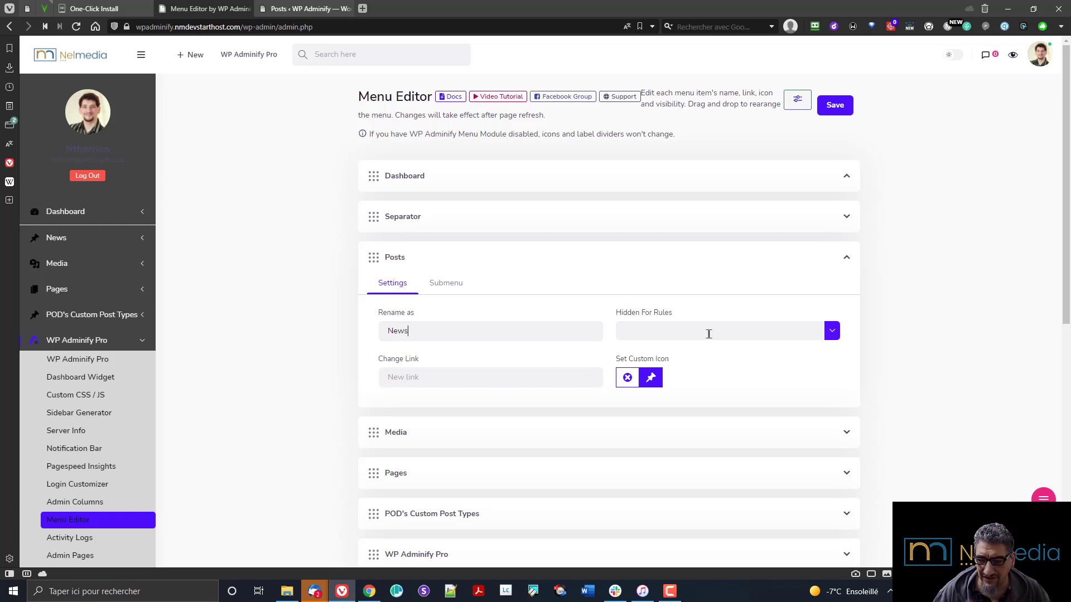
# Hide the Posts menu item for the Editor role, adding and removing the Contributor role along the way
pyautogui.click(831, 331)
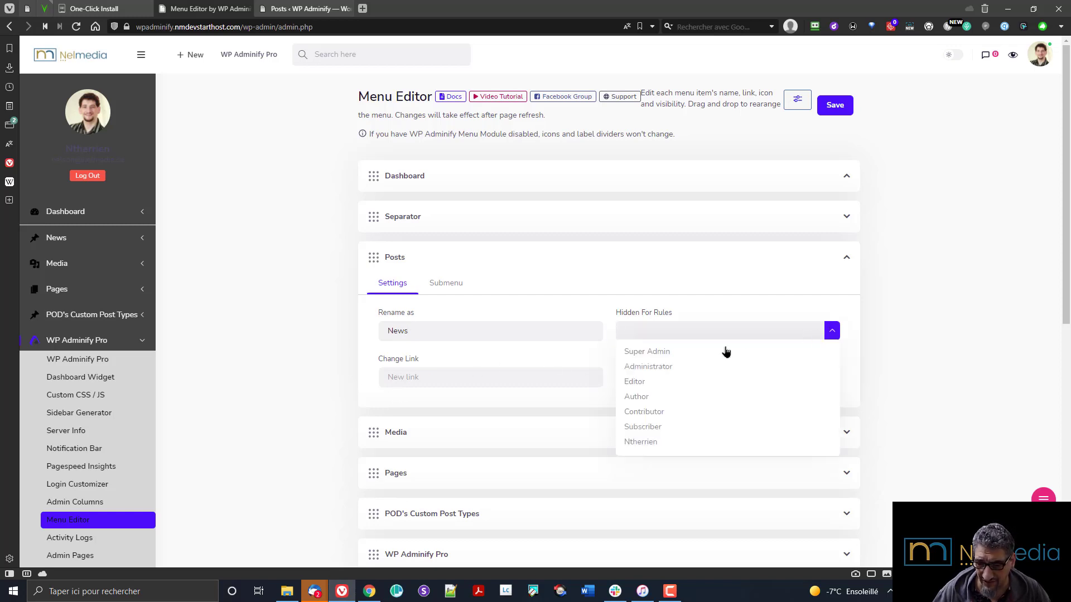
pyautogui.click(663, 384)
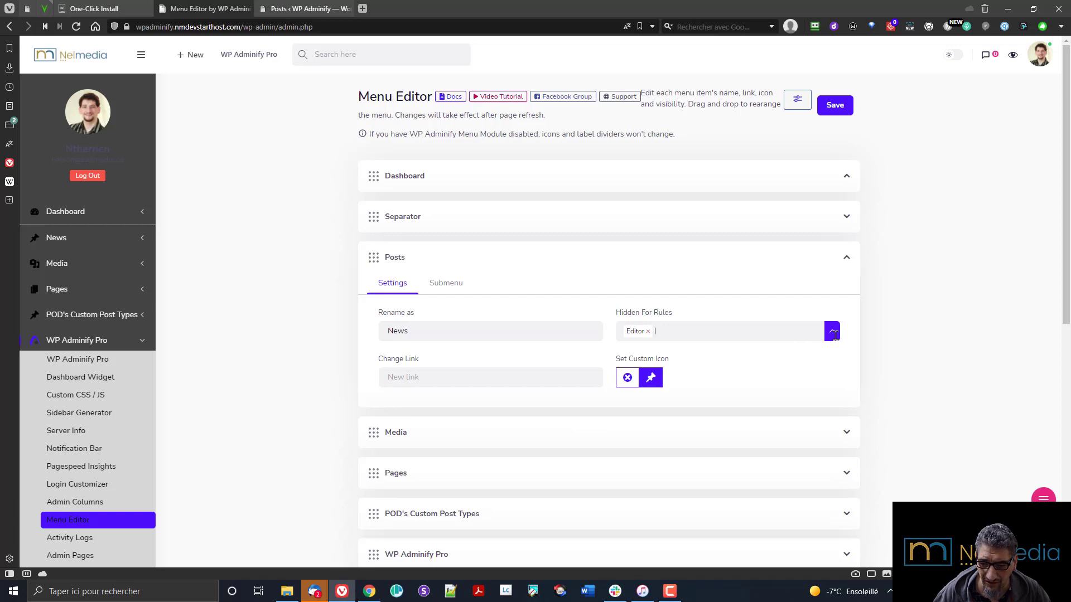
pyautogui.click(831, 331)
pyautogui.click(646, 398)
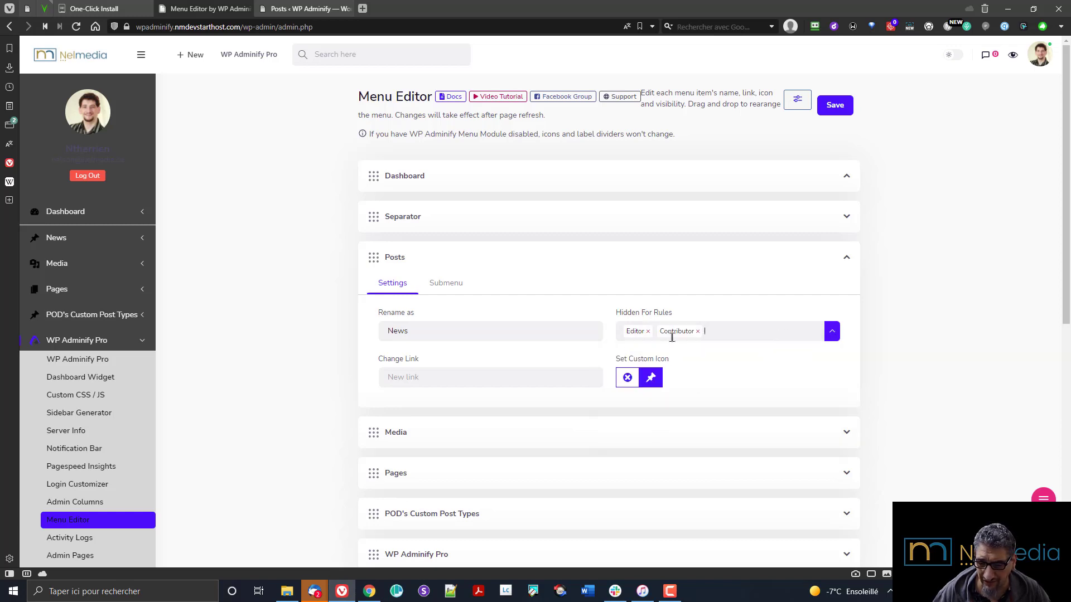
pyautogui.click(698, 332)
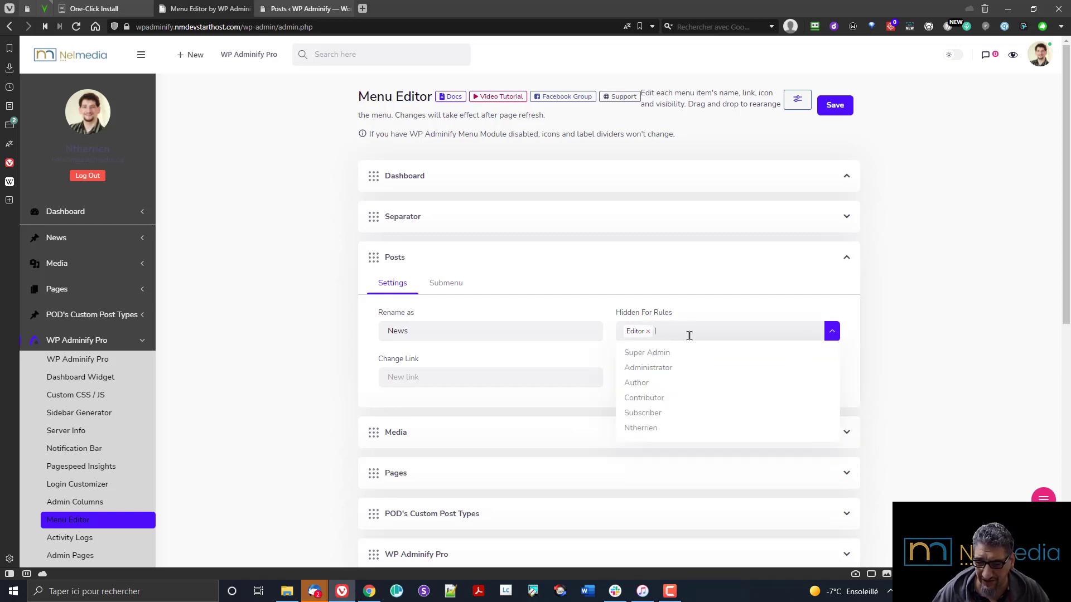
pyautogui.click(694, 278)
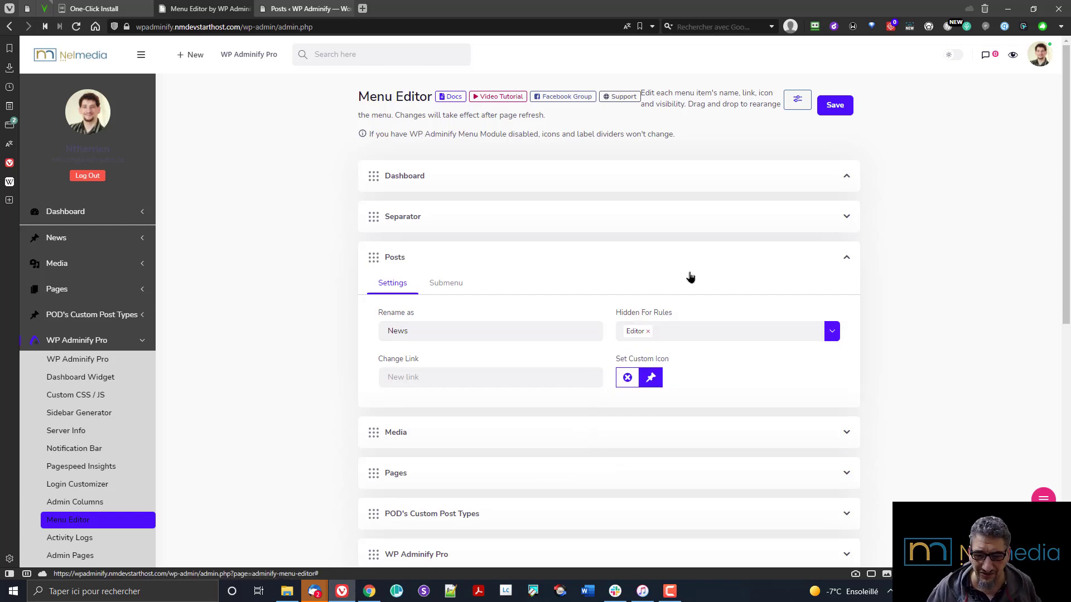
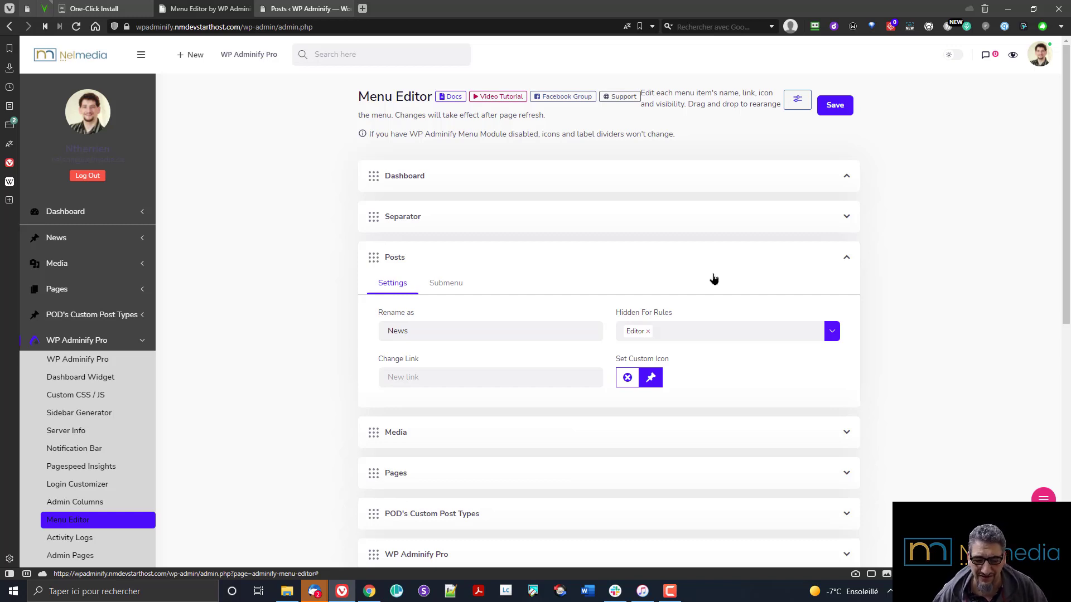
# Save the Menu Editor changes and check the submenu of the News item in the admin menu
pyautogui.scroll(-1, 931, 307)
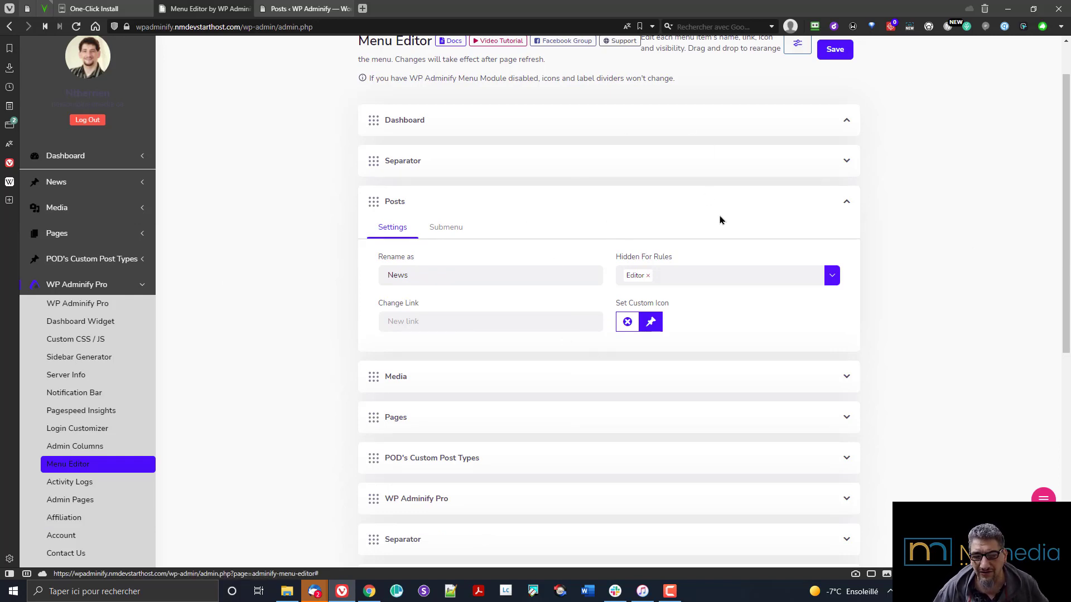
pyautogui.scroll(-7, 481, 328)
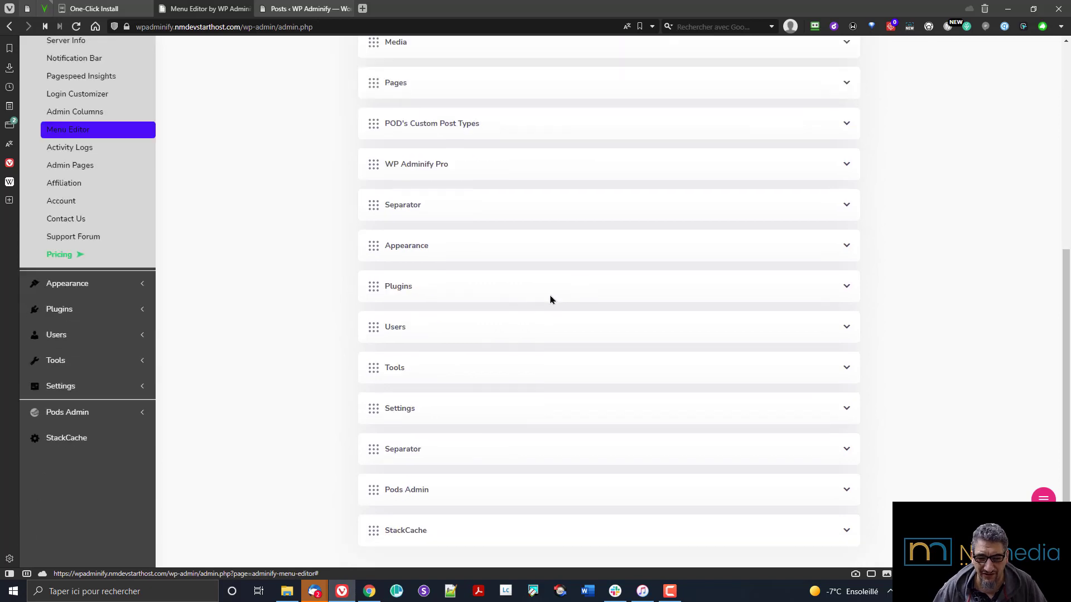
pyautogui.scroll(8, 545, 304)
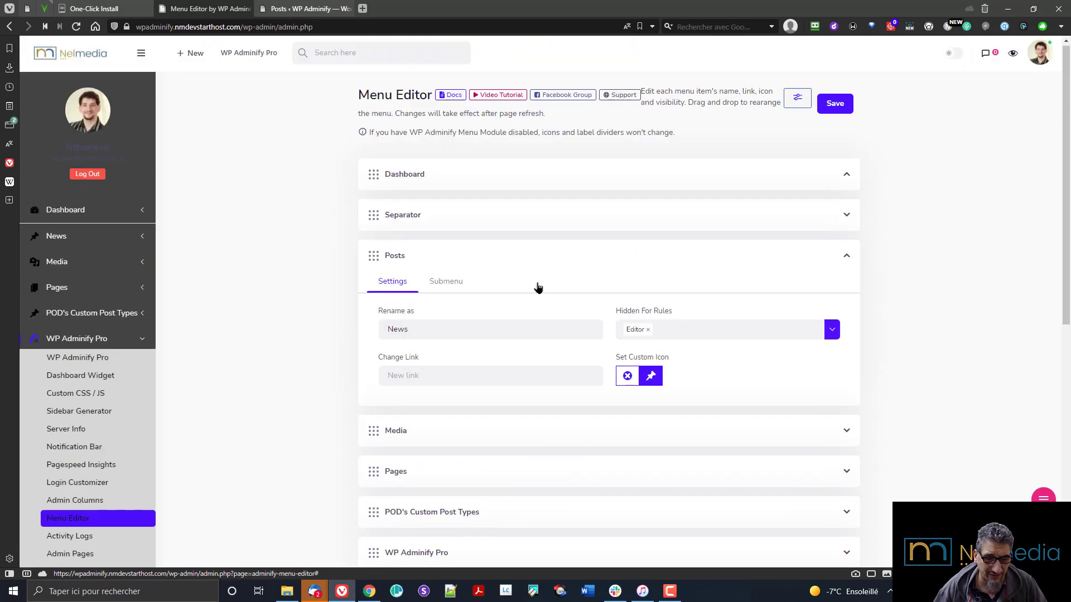
pyautogui.click(824, 111)
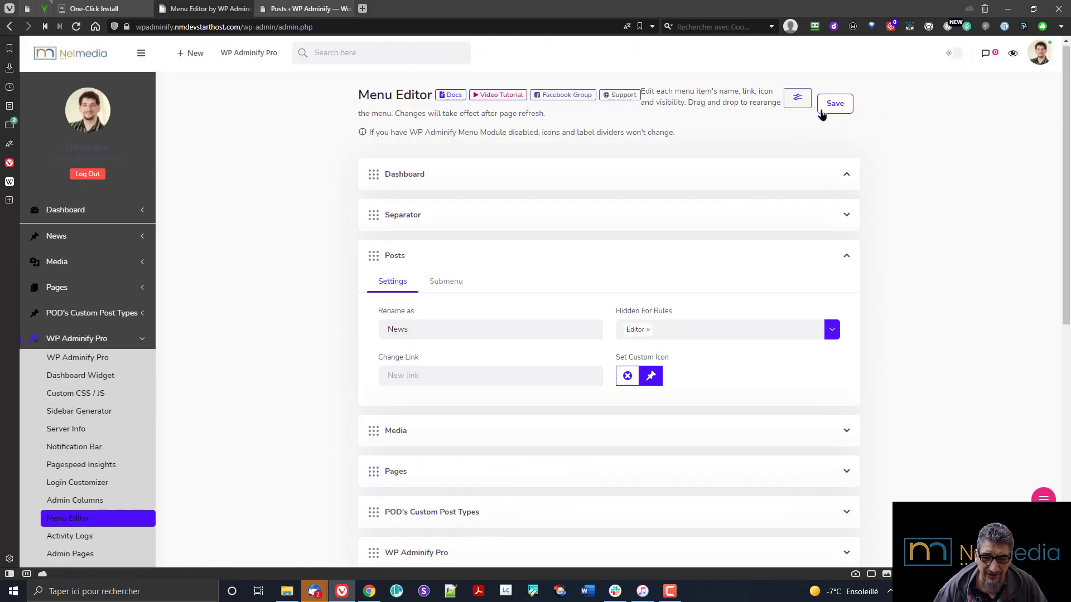
pyautogui.moveTo(54, 245)
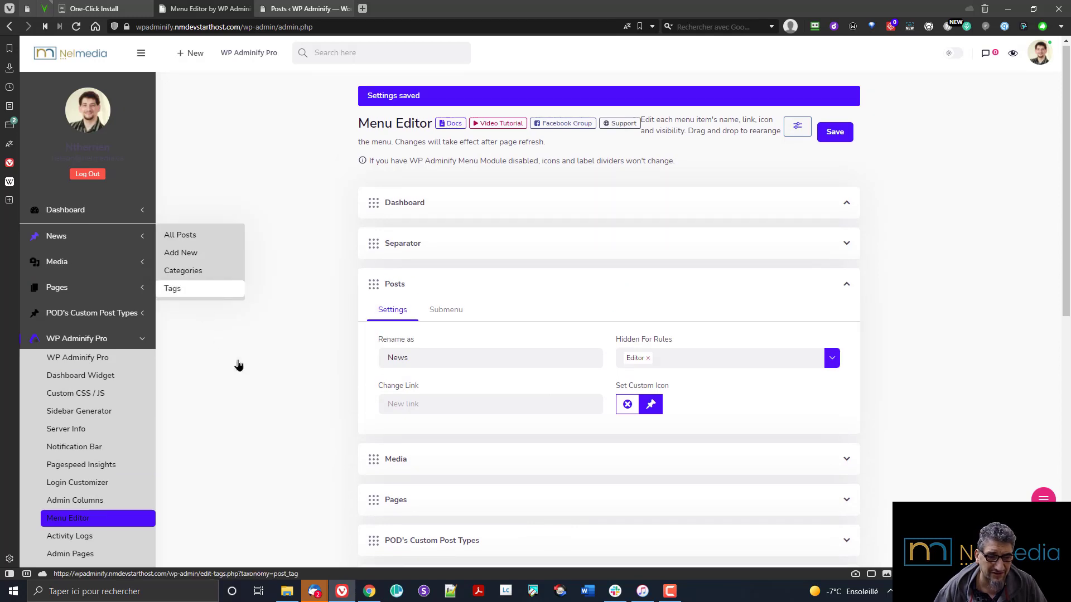
pyautogui.scroll(-4, 241, 400)
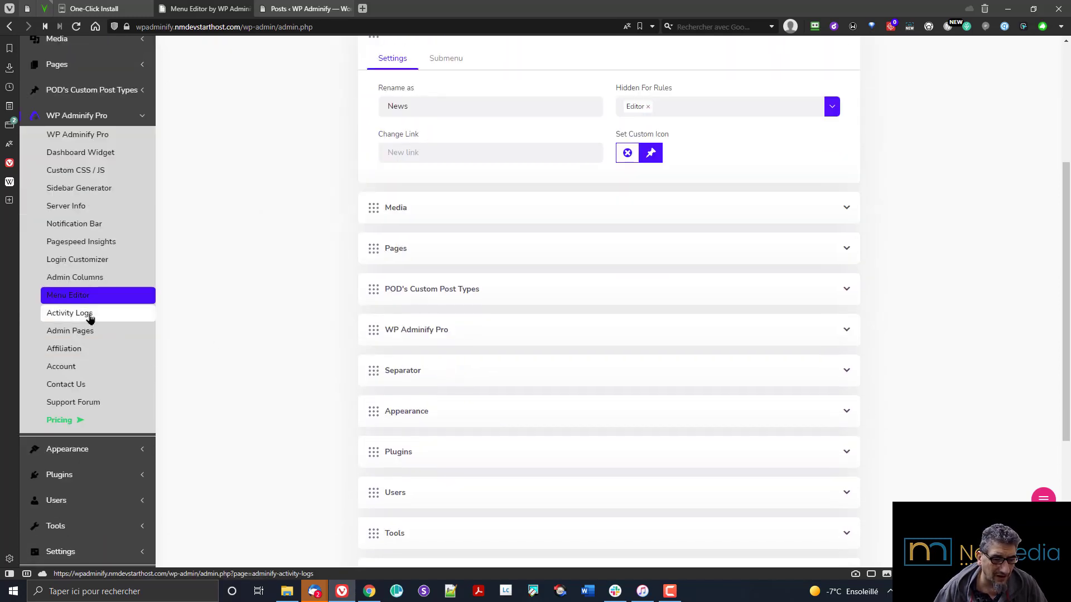
# Open the Activity Logs page and look through the recorded admin activity entries
pyautogui.click(88, 316)
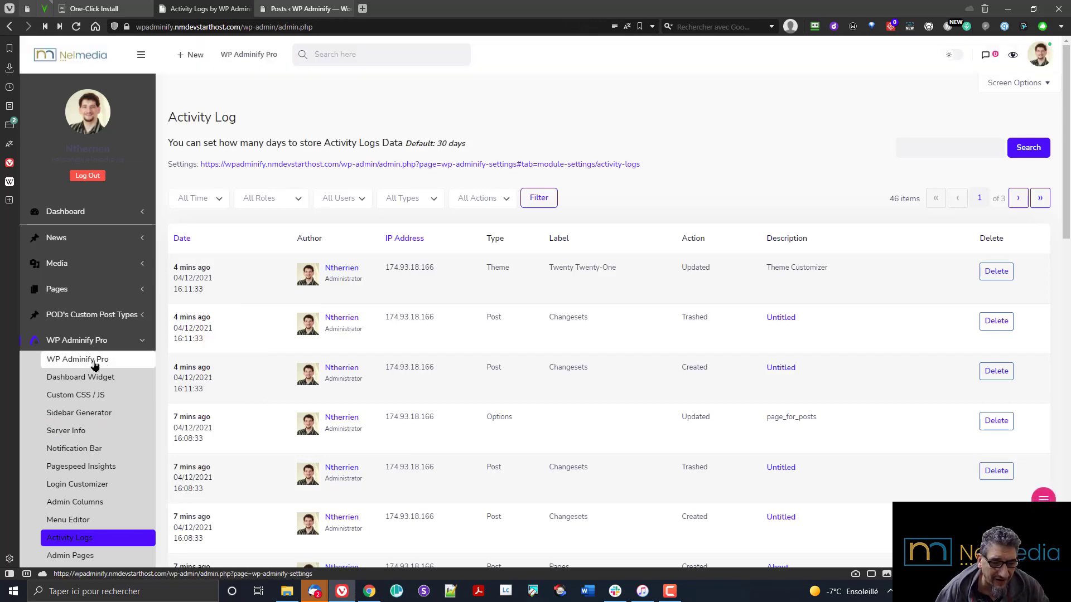
pyautogui.scroll(-10, 458, 201)
pyautogui.scroll(-5, 453, 231)
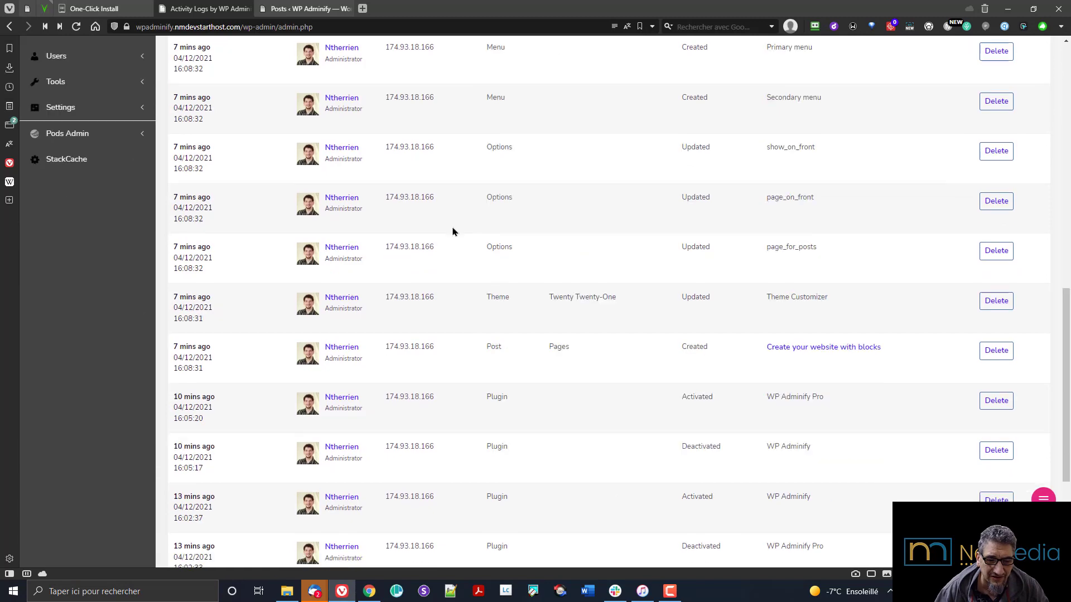
pyautogui.scroll(10, 453, 231)
pyautogui.scroll(2, 470, 233)
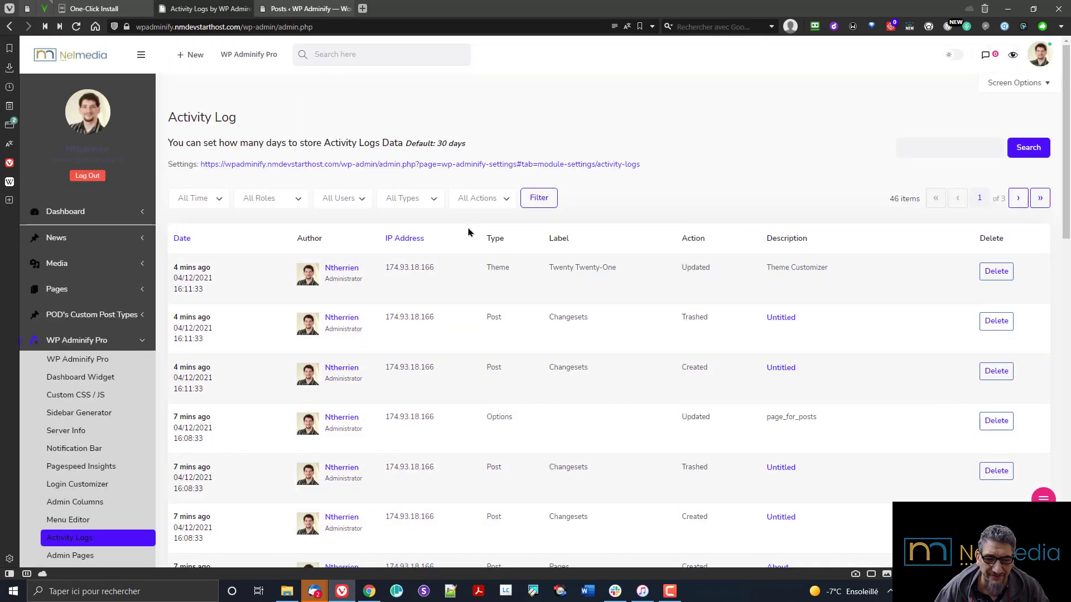
# Add a new admin page titled "A custom admin page" with the body text "Custom Page"
pyautogui.click(87, 557)
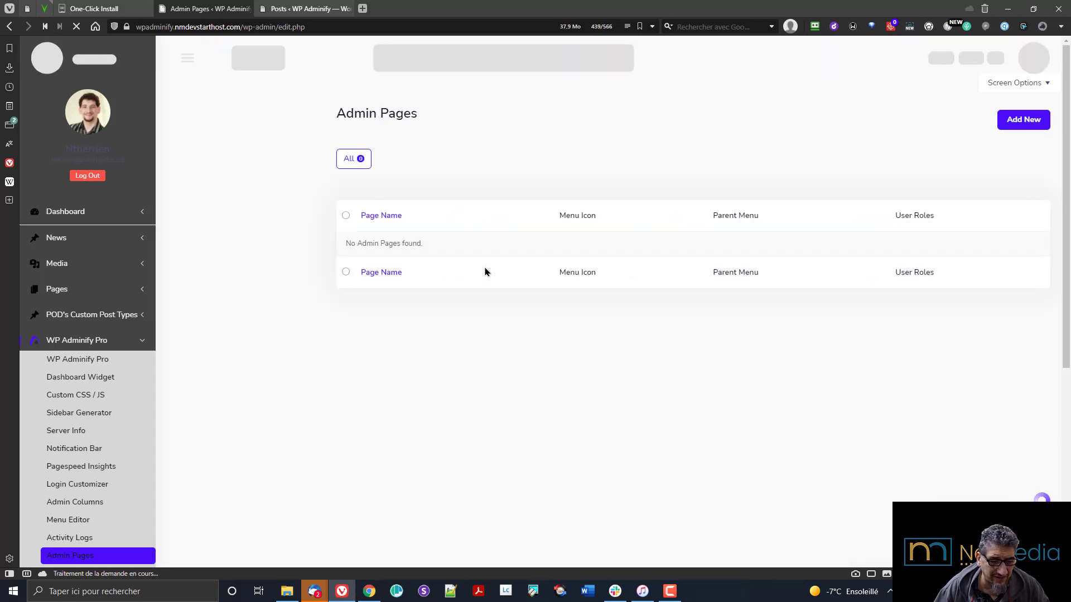
pyautogui.scroll(-1, 392, 347)
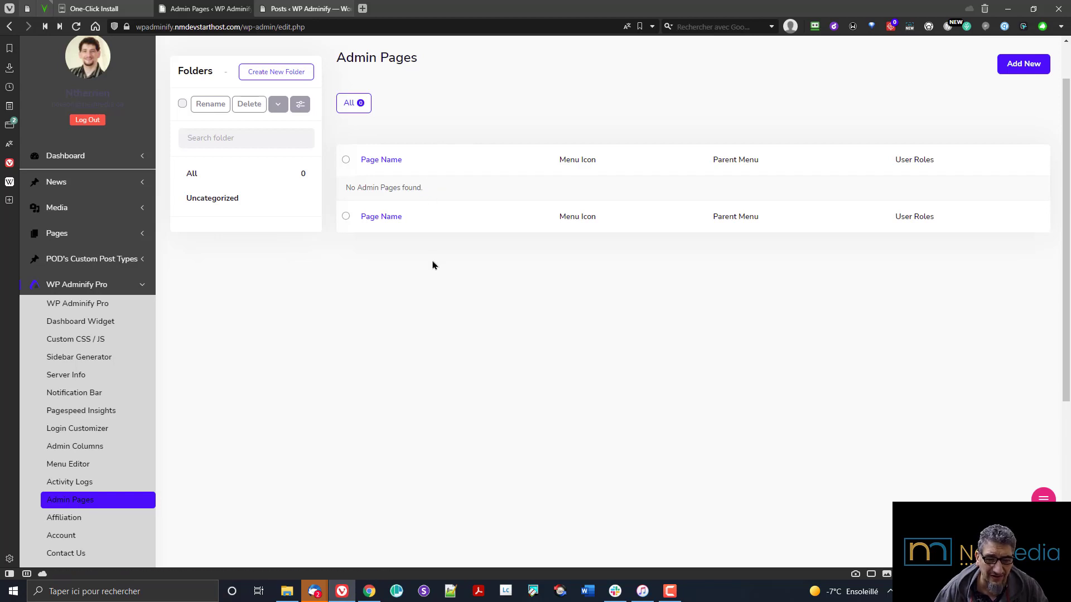
pyautogui.scroll(1, 895, 165)
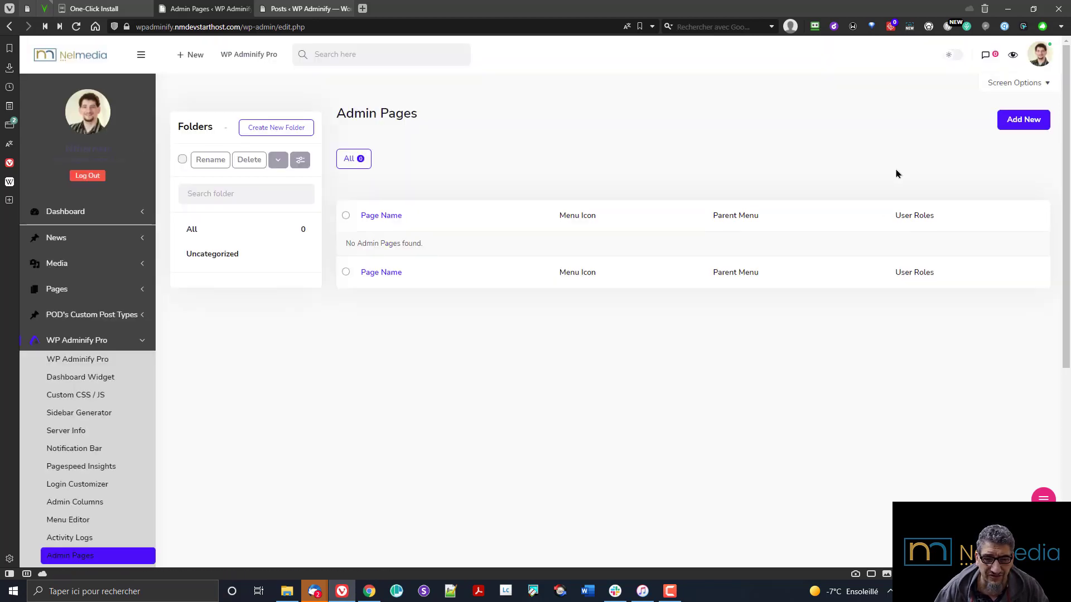
pyautogui.click(1021, 125)
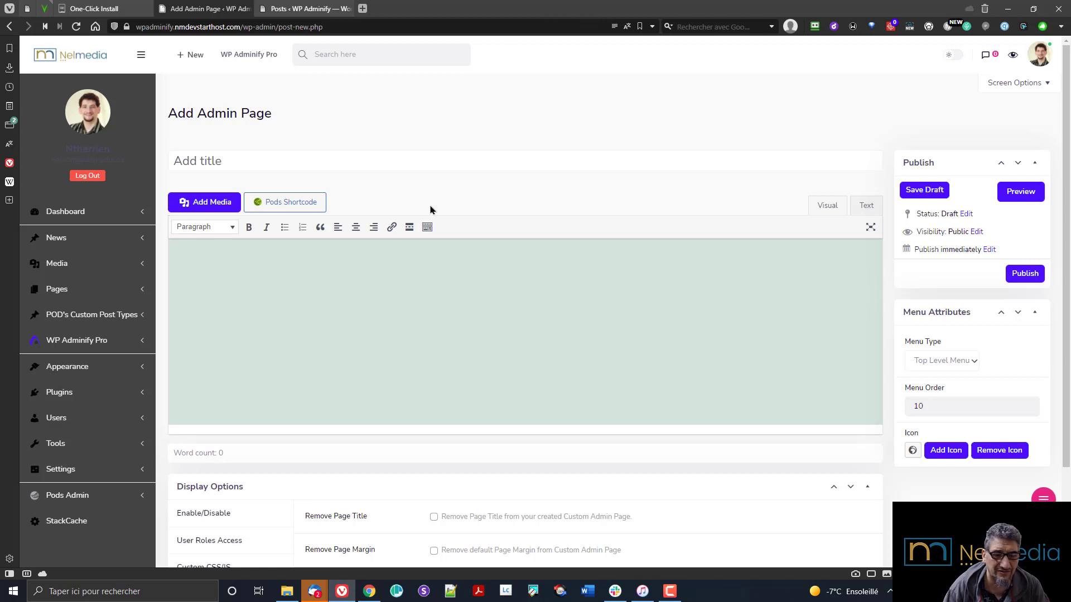
pyautogui.write('A custom admin page')
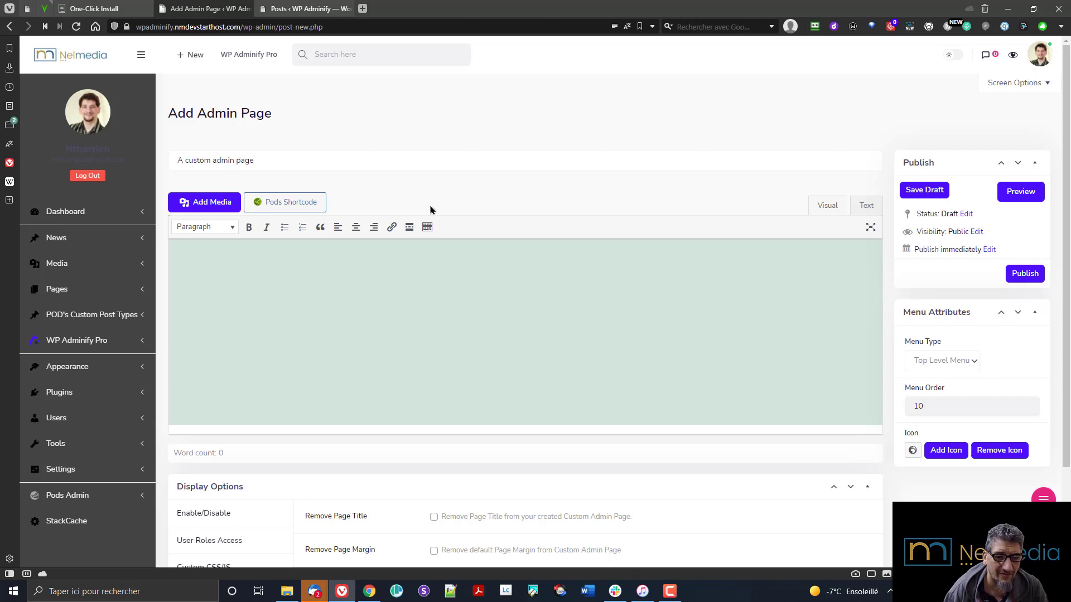
pyautogui.click(386, 311)
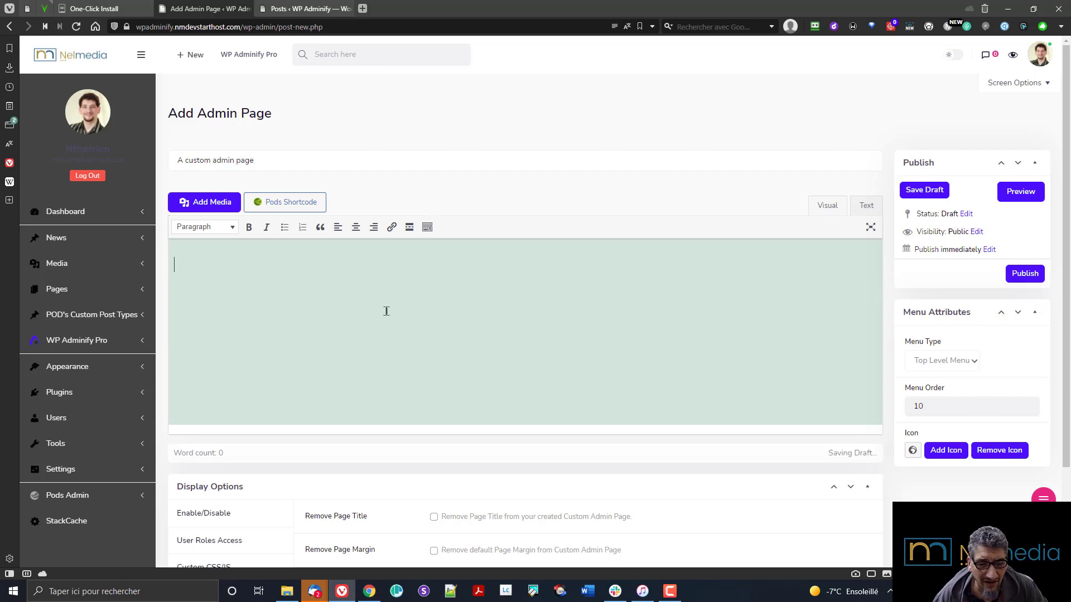
pyautogui.write('Custom ')
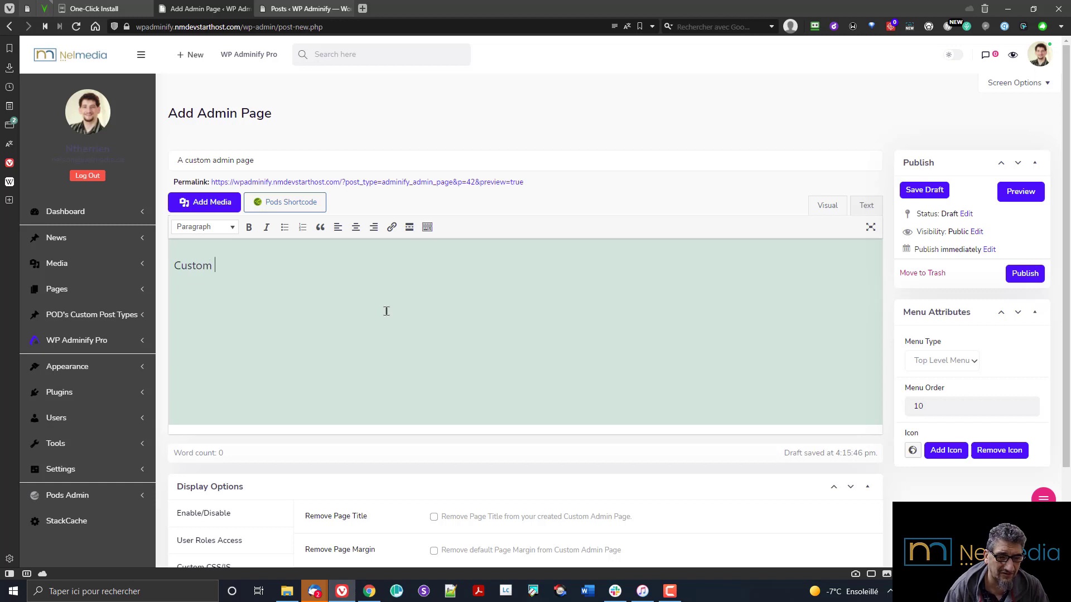
pyautogui.write('P')
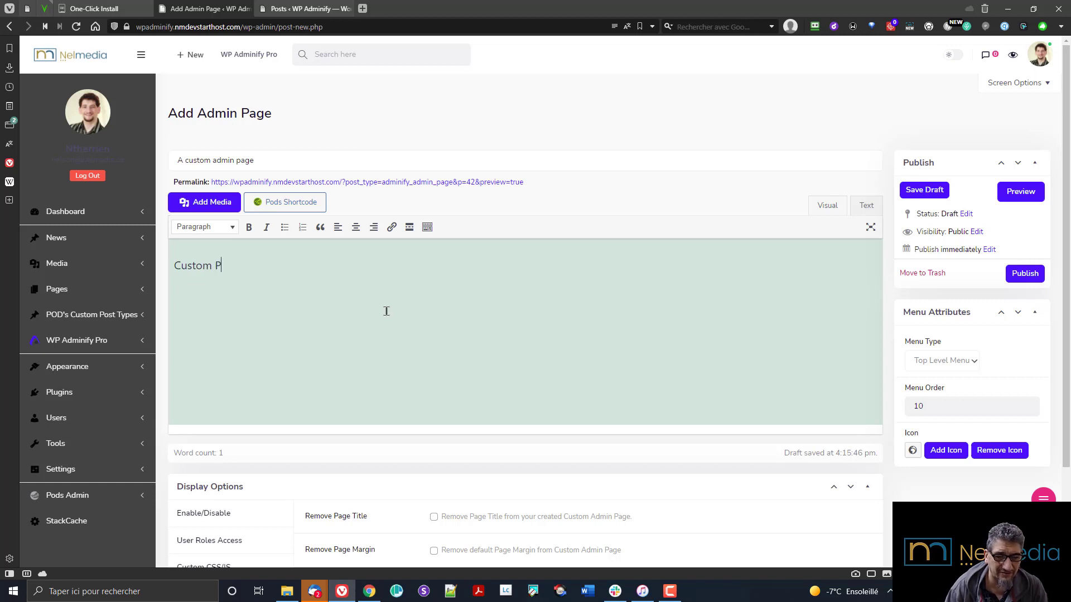
pyautogui.write('age')
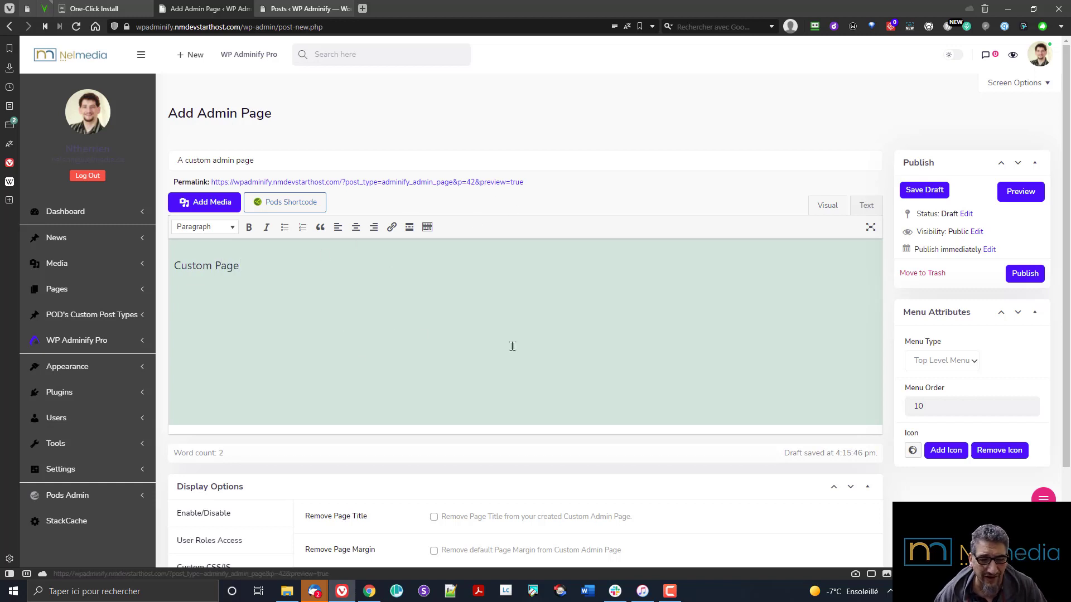
# Review the new admin page's Custom CSS/JS and Enable/Disable display options
pyautogui.scroll(-2, 681, 252)
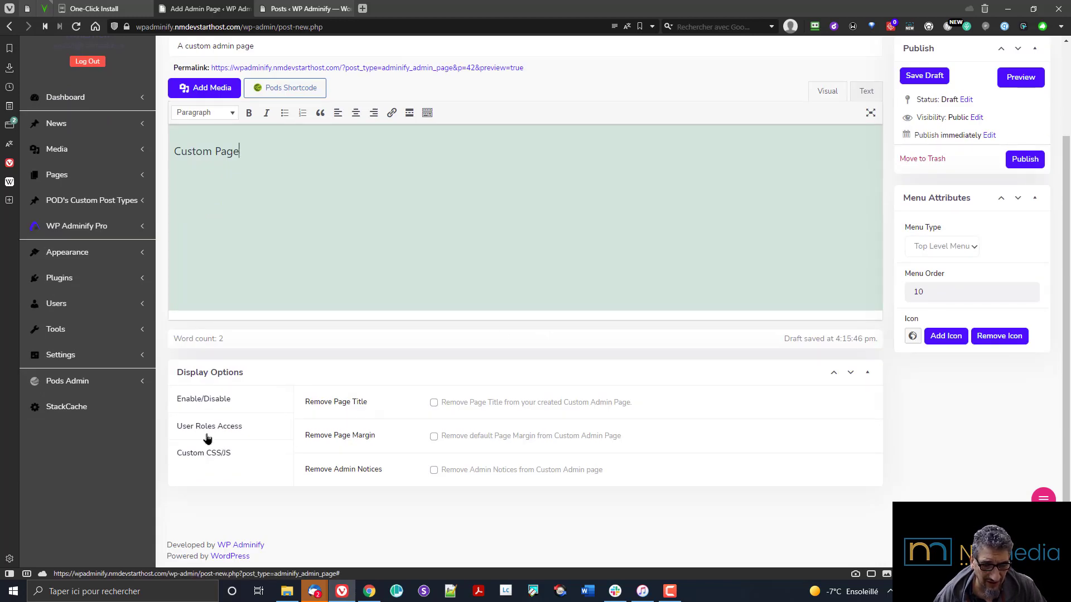
pyautogui.click(210, 462)
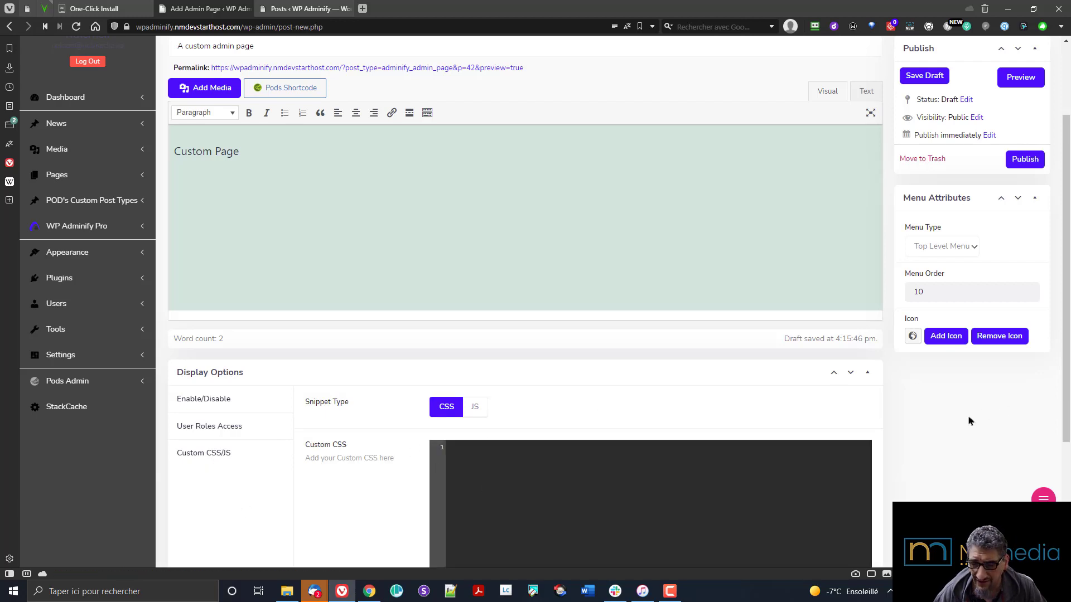
pyautogui.scroll(-3, 332, 418)
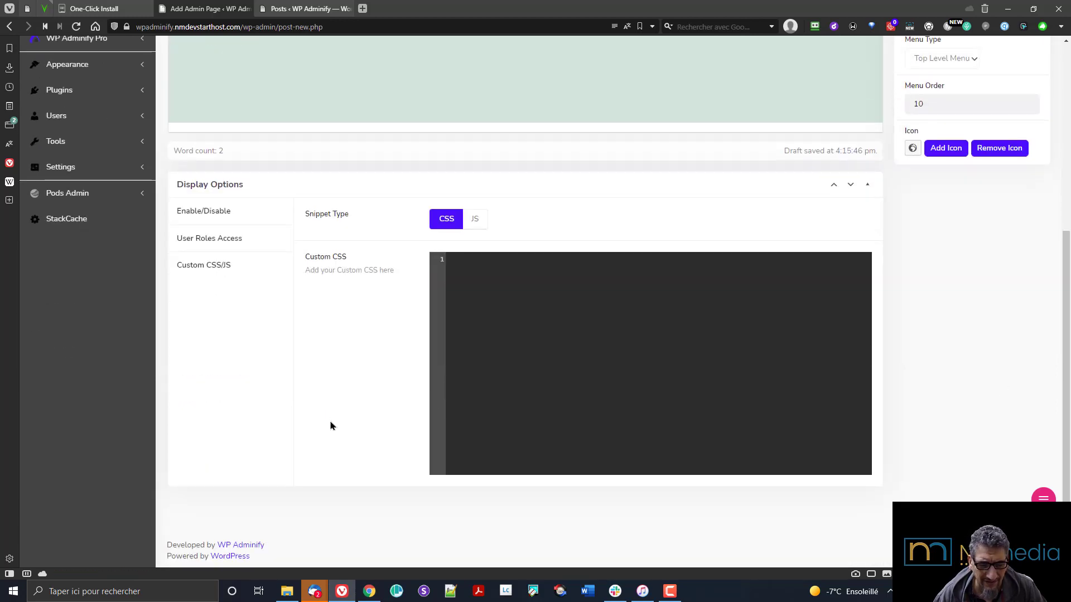
pyautogui.scroll(3, 337, 426)
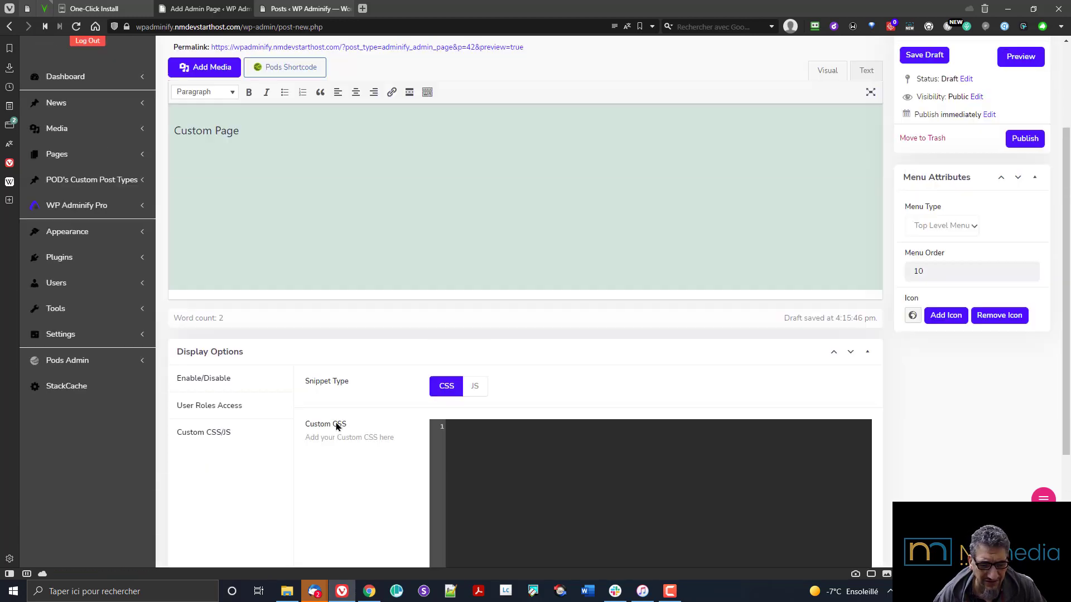
pyautogui.click(230, 377)
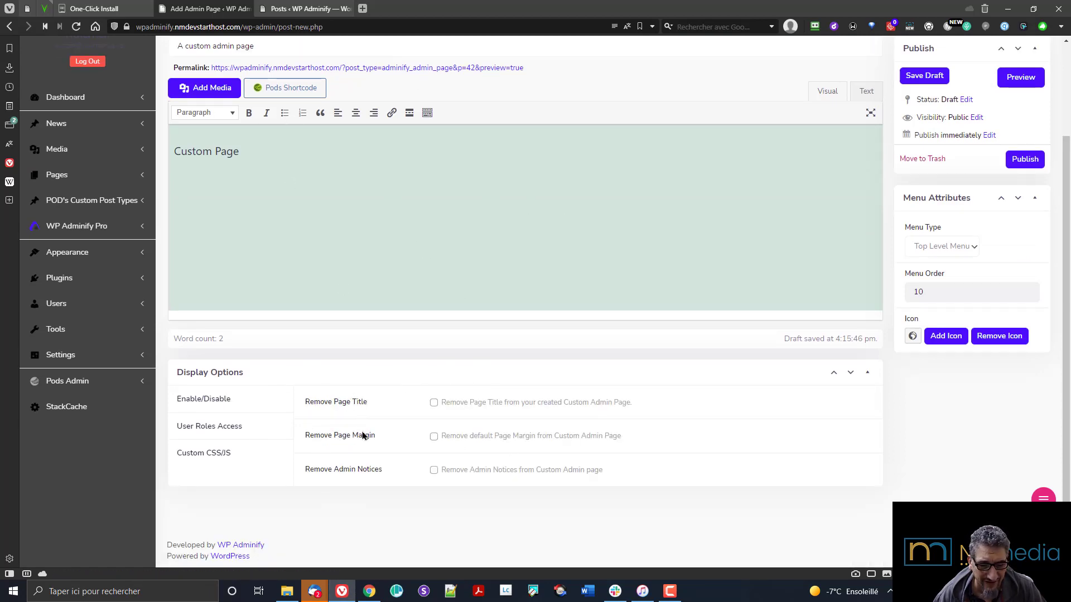
# Set the admin page's menu type to Sub Menu under Dashboard and publish the page
pyautogui.scroll(2, 1038, 312)
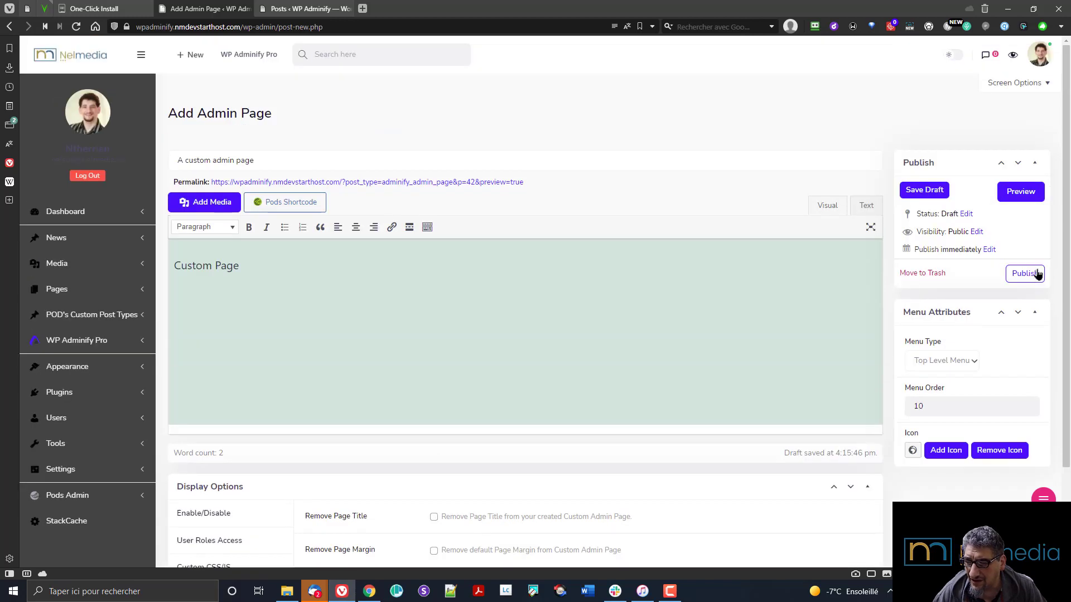
pyautogui.click(942, 364)
pyautogui.click(941, 369)
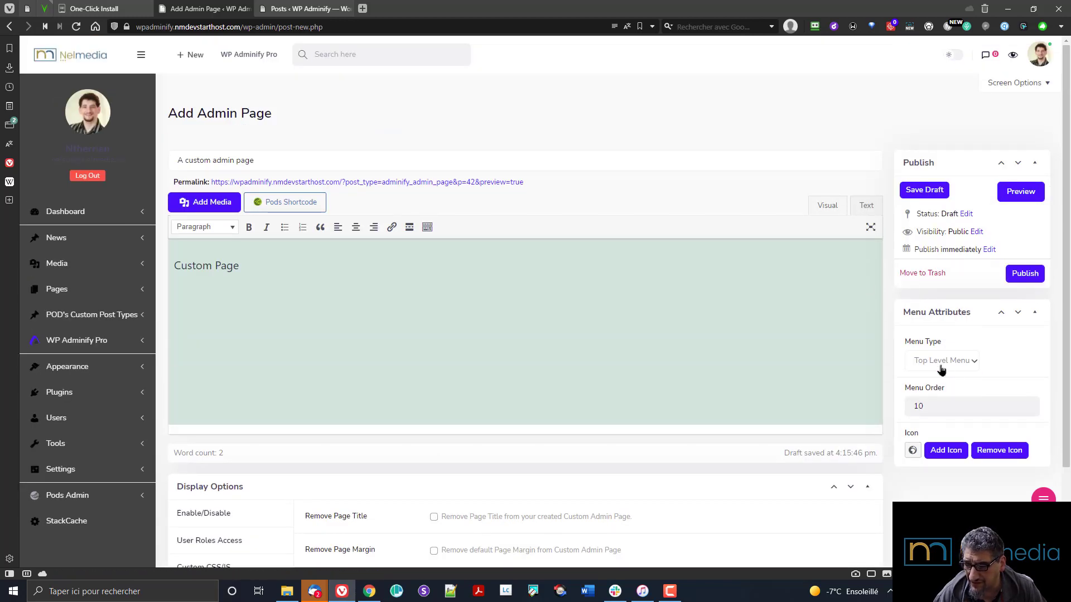
pyautogui.click(941, 370)
pyautogui.click(947, 387)
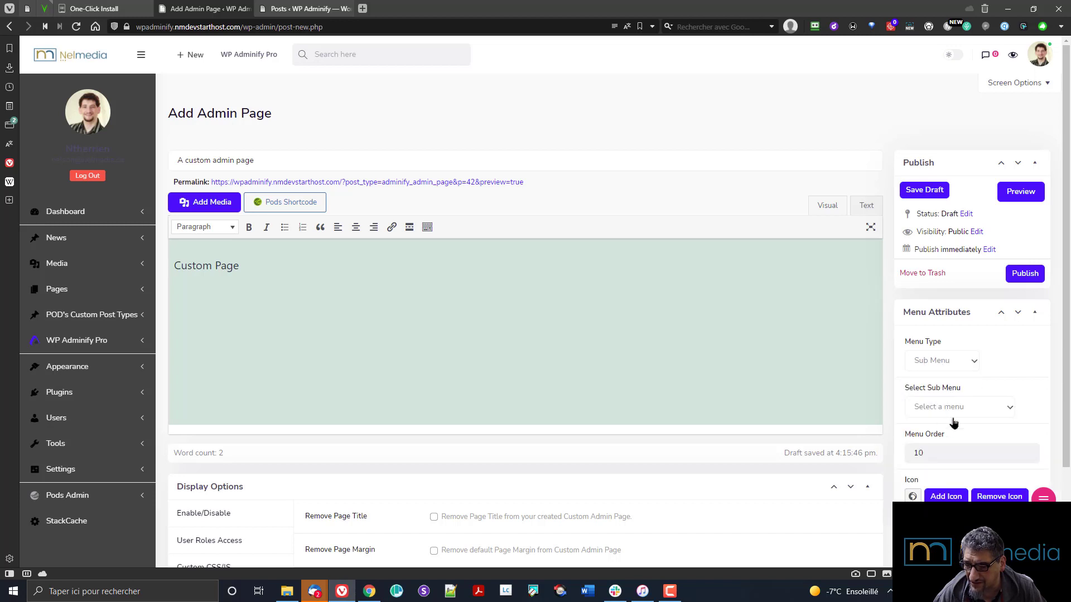
pyautogui.click(971, 412)
pyautogui.click(970, 442)
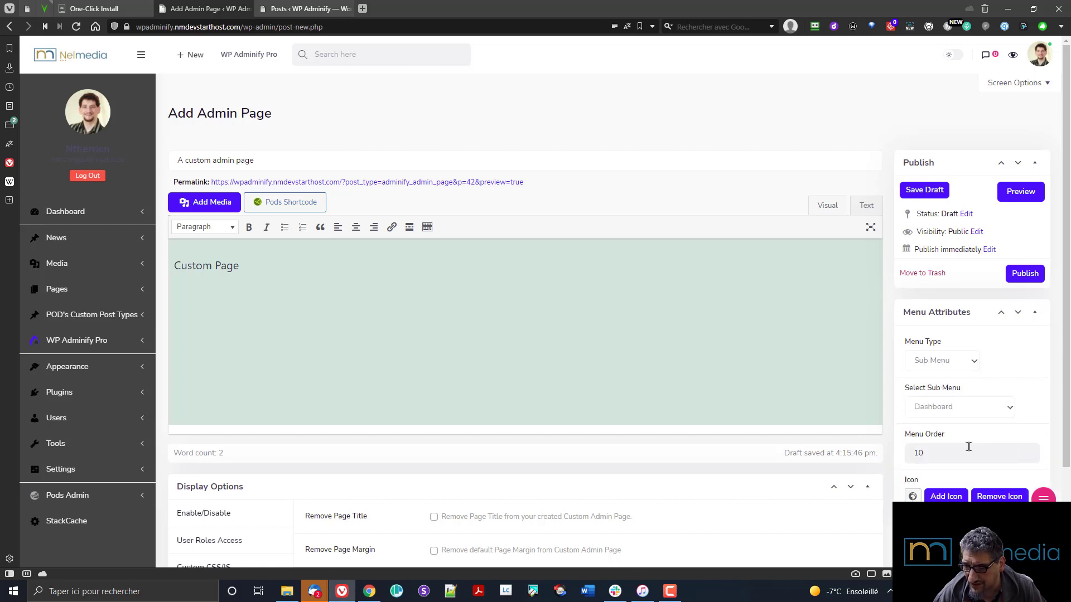
pyautogui.moveTo(71, 213)
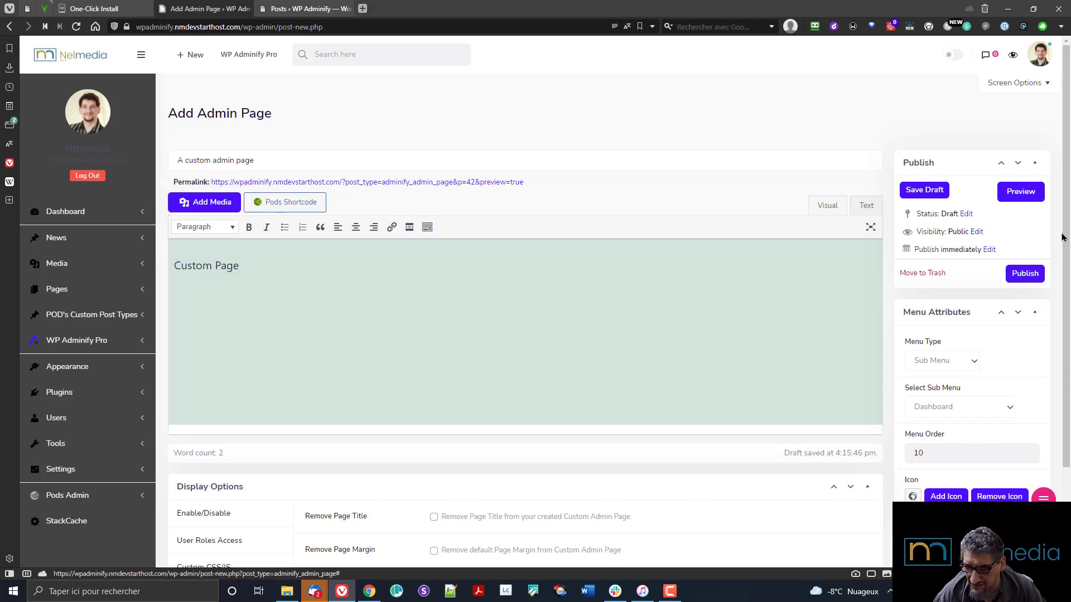
pyautogui.click(1030, 274)
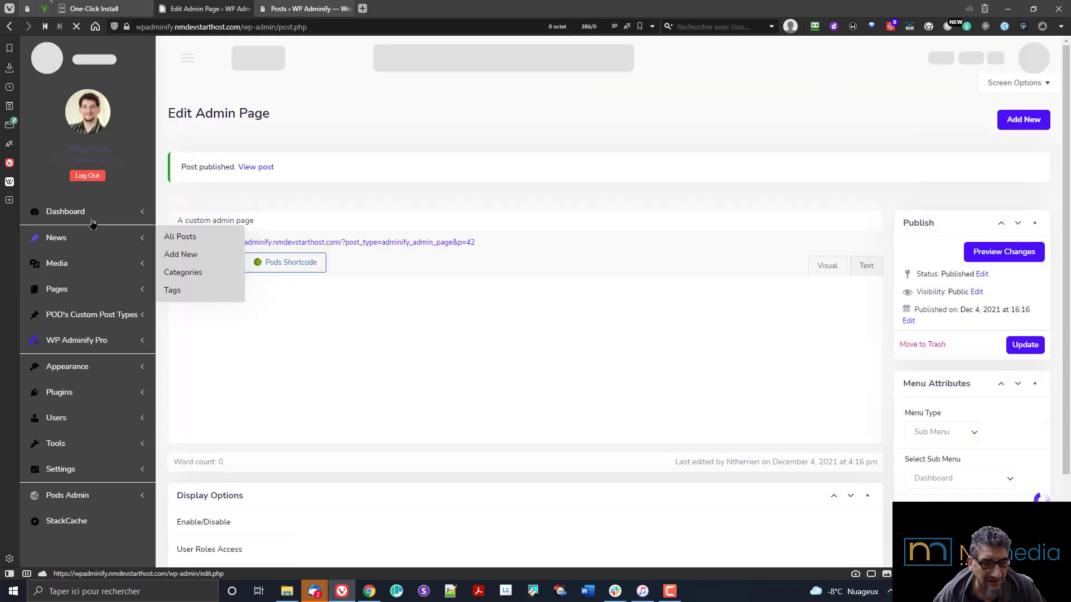
# Open "A custom admin page" from the Dashboard submenu and check how it displays
pyautogui.moveTo(92, 215)
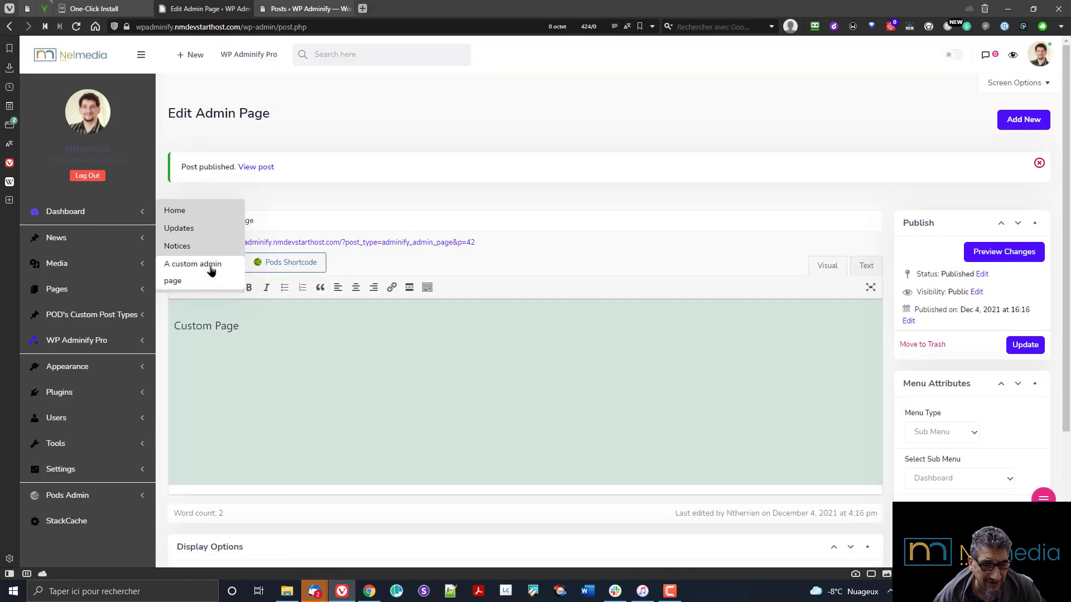
pyautogui.click(210, 271)
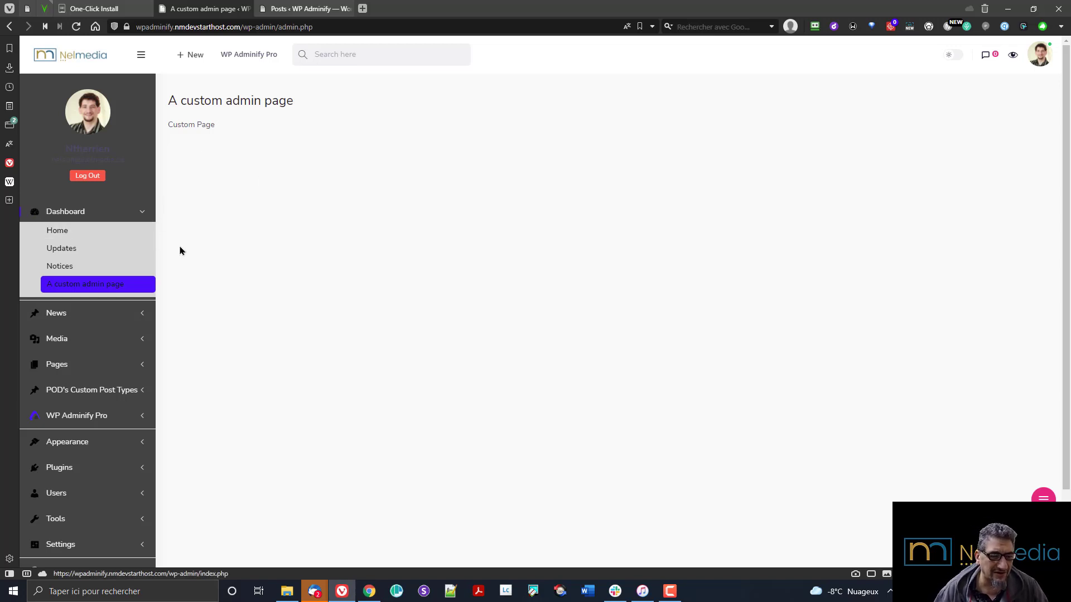
pyautogui.scroll(-1, 475, 273)
pyautogui.scroll(-1, 471, 271)
pyautogui.scroll(2, 363, 245)
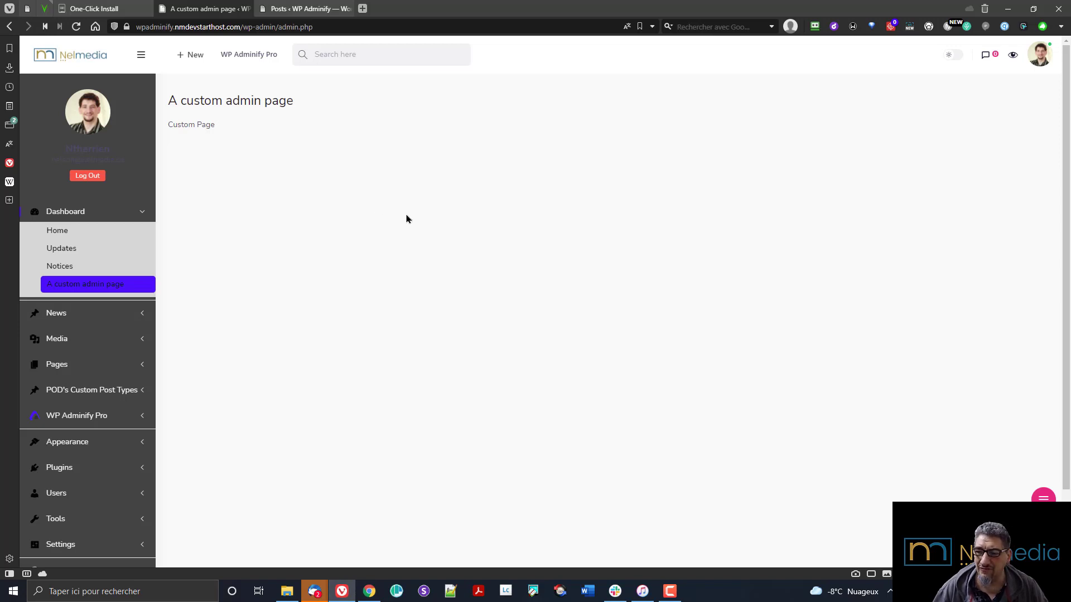
# Open the WP Adminify Pro Affiliation page and look over the affiliate program summary
pyautogui.scroll(-2, 404, 221)
pyautogui.moveTo(131, 338)
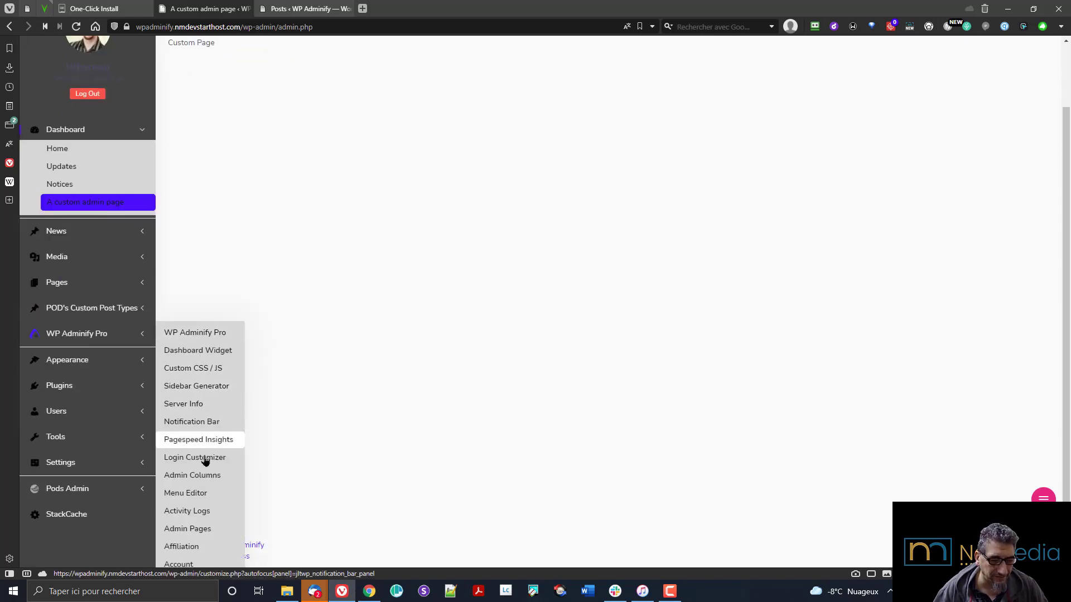
pyautogui.click(217, 547)
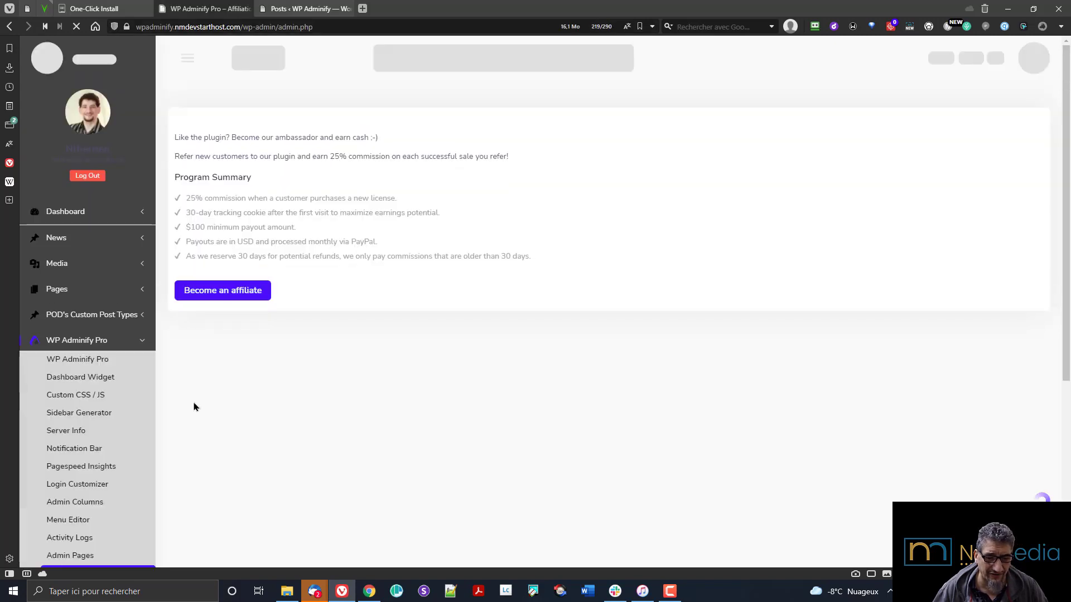
pyautogui.scroll(-4, 346, 229)
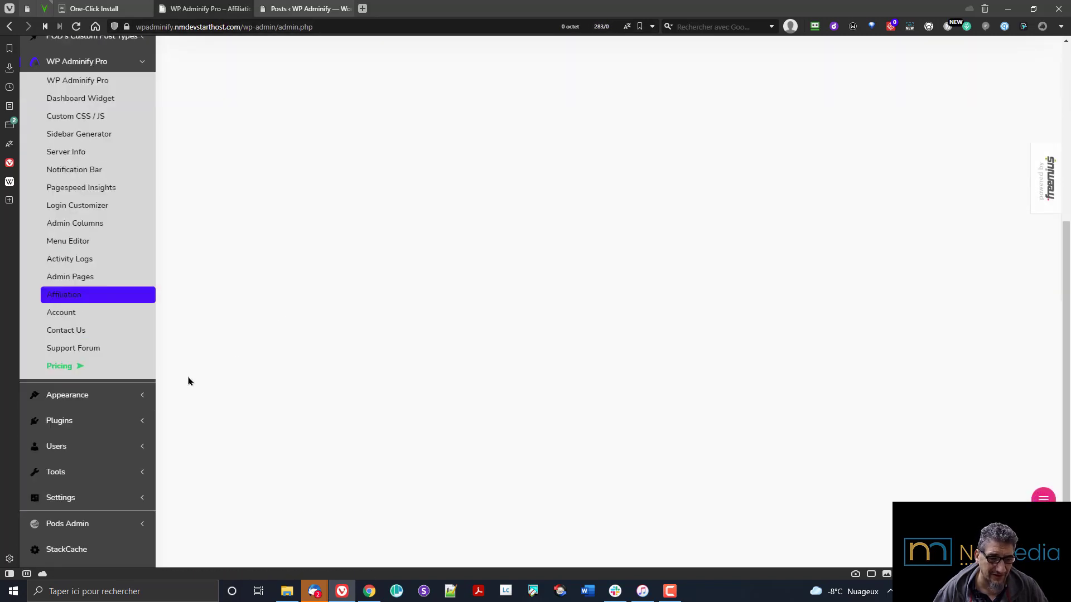
# Open the WP Adminify Pro Contact Us page and look over the support form and its request types
pyautogui.click(77, 314)
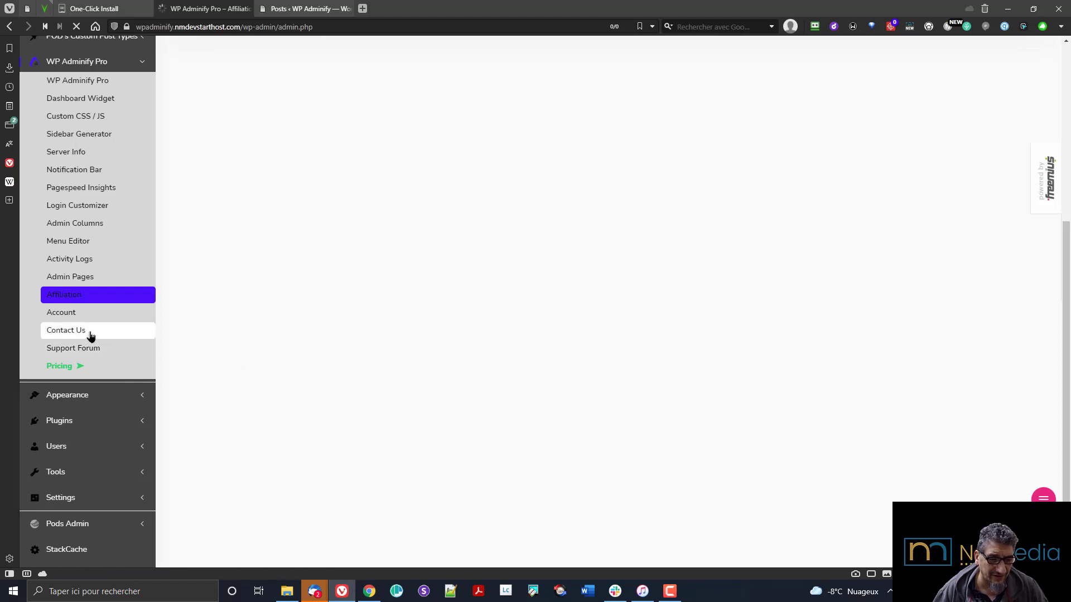
pyautogui.click(91, 333)
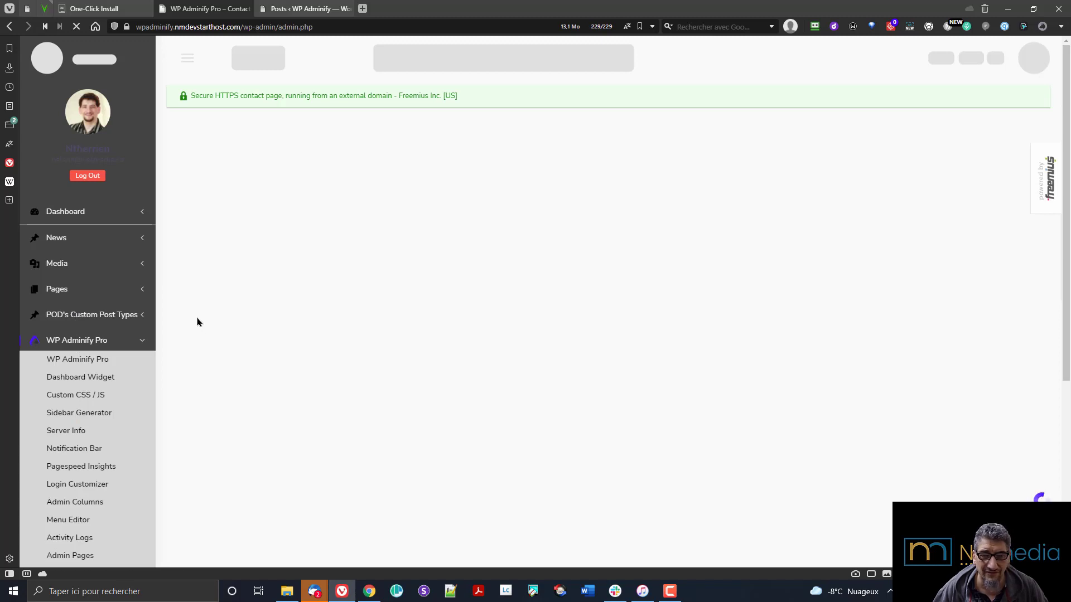
pyautogui.scroll(-5, 197, 322)
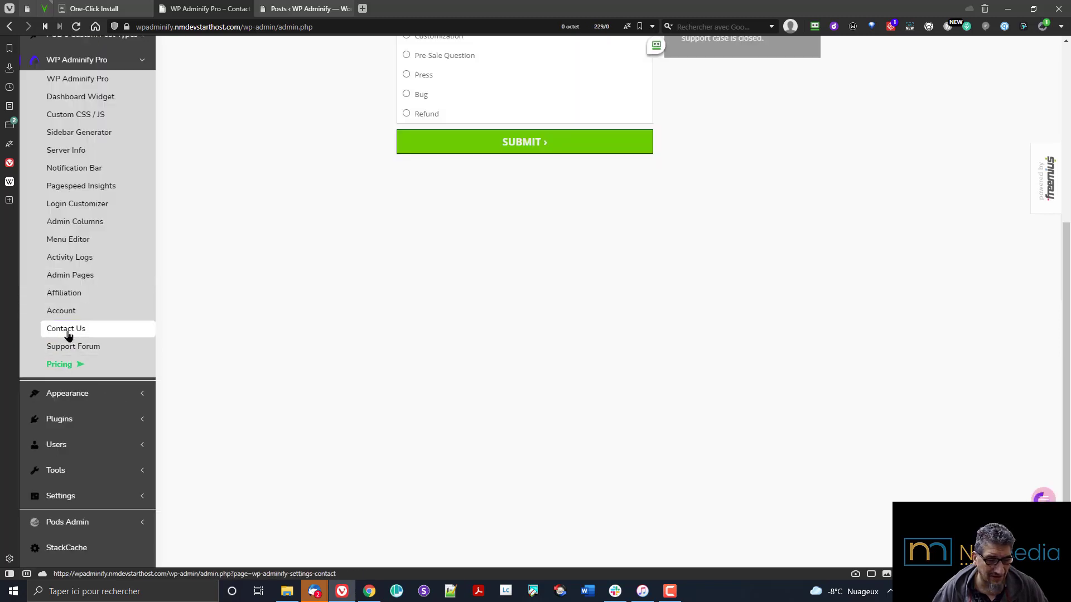
pyautogui.scroll(5, 288, 334)
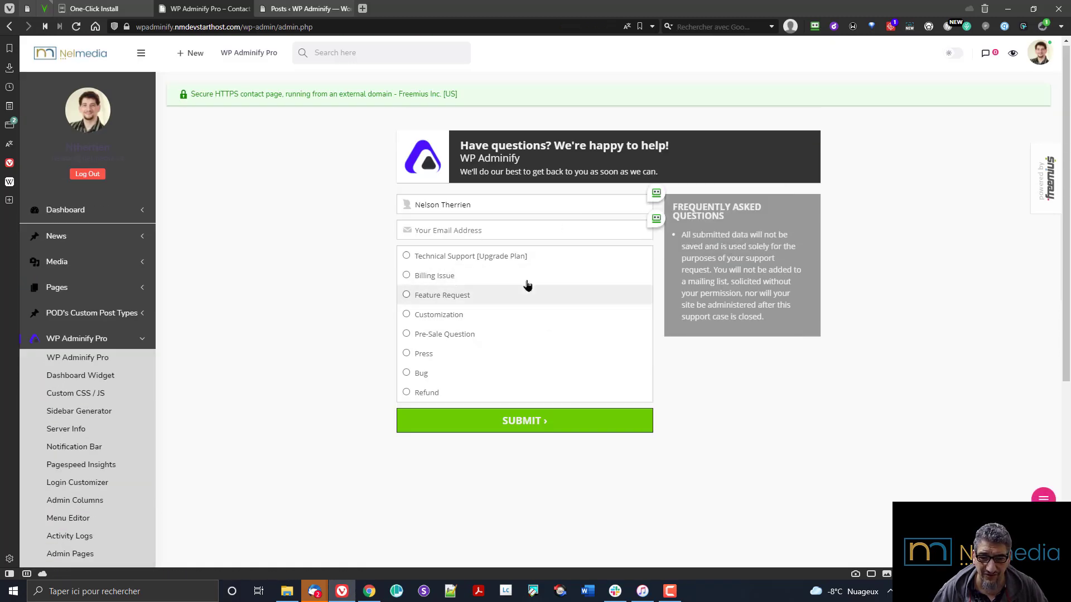
pyautogui.scroll(-2, 572, 380)
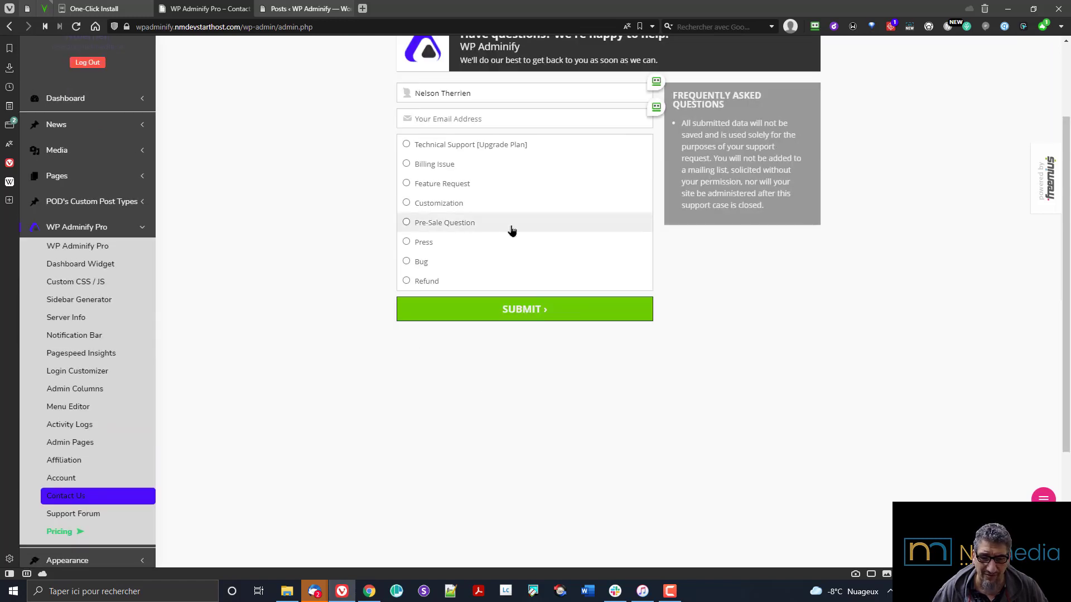
pyautogui.scroll(2, 533, 355)
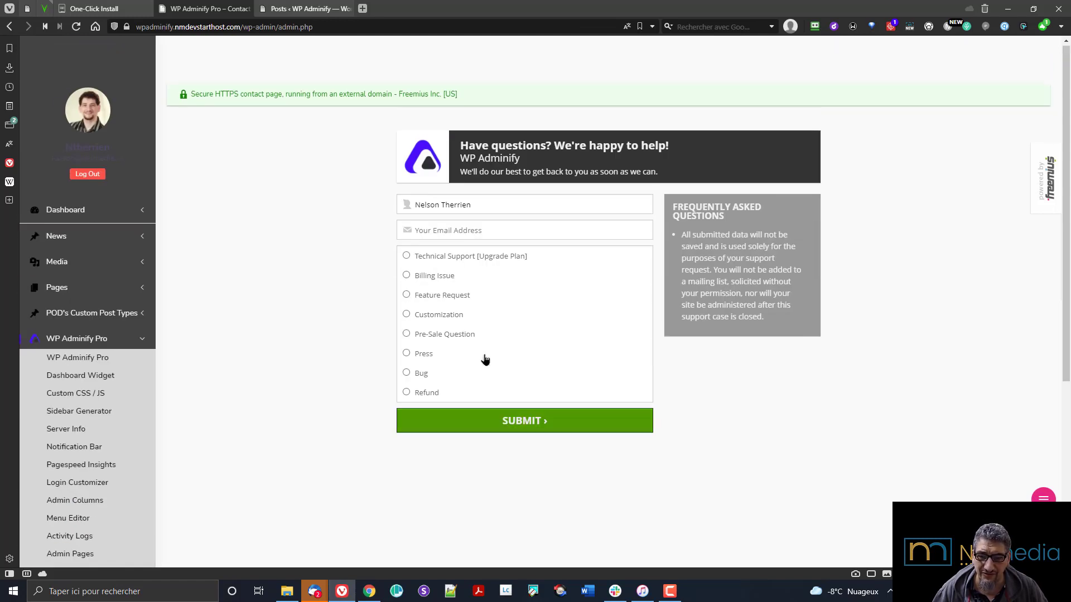
# Open the WP Adminify Support Forum from the plugin's admin menu, take a brief look, and return to the Contact Us page
pyautogui.scroll(-2, 199, 414)
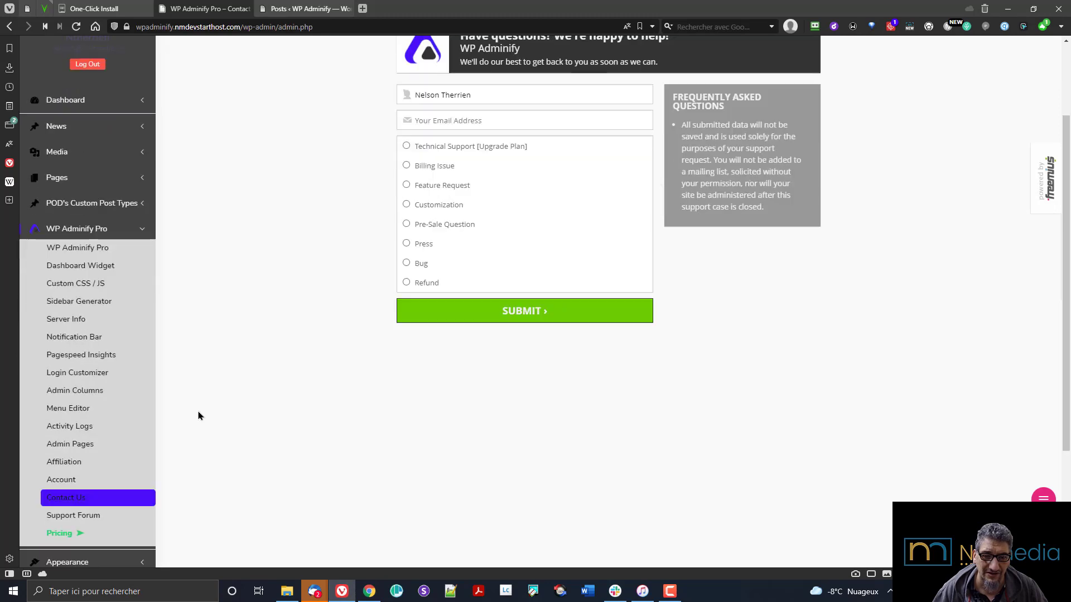
pyautogui.scroll(2, 237, 415)
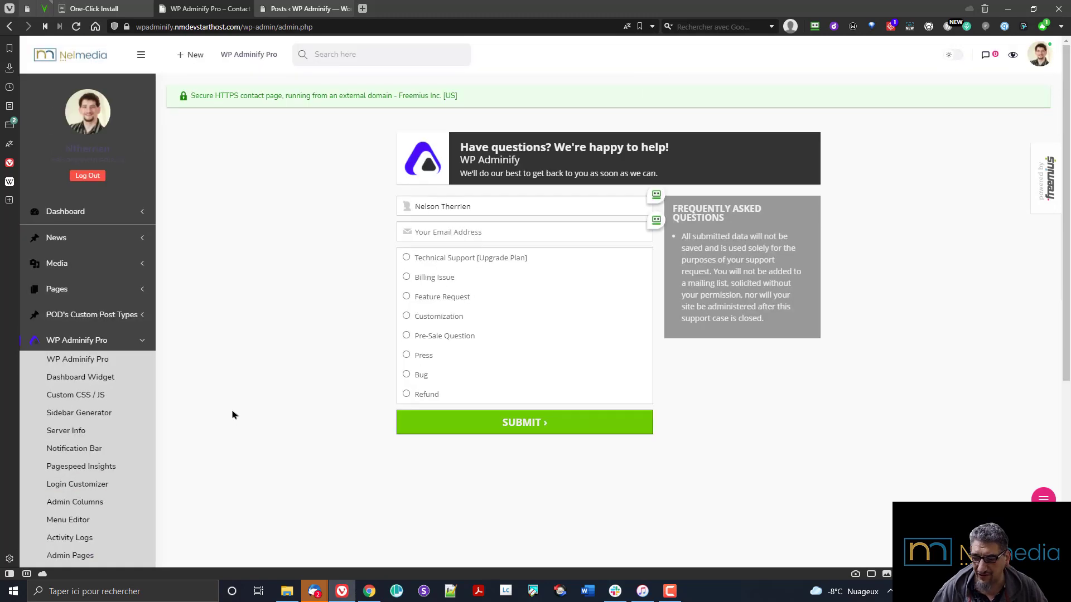
pyautogui.scroll(-4, 221, 421)
pyautogui.click(68, 404)
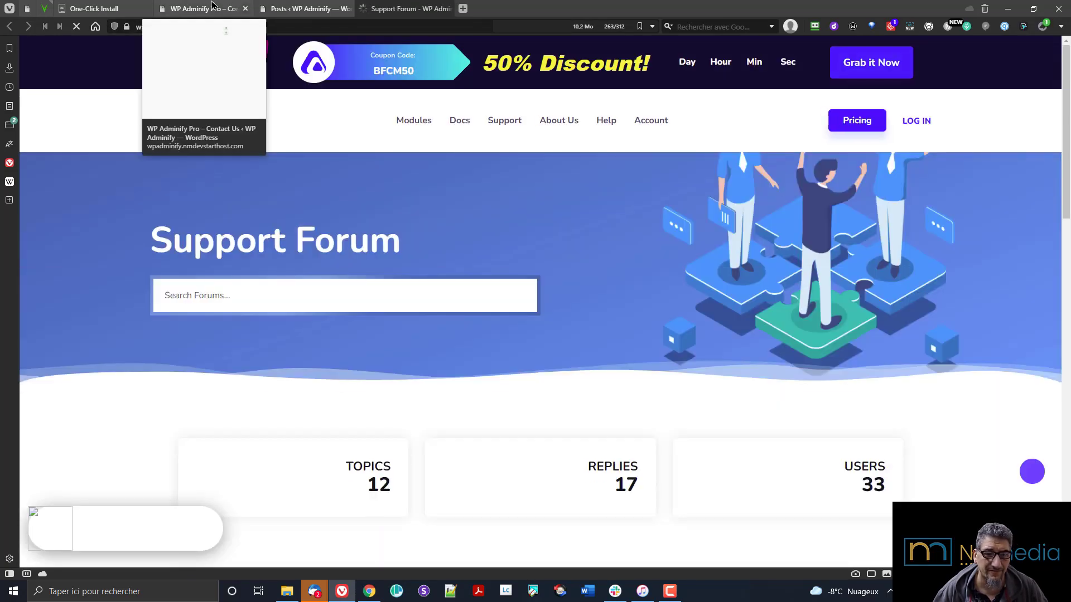
pyautogui.click(212, 6)
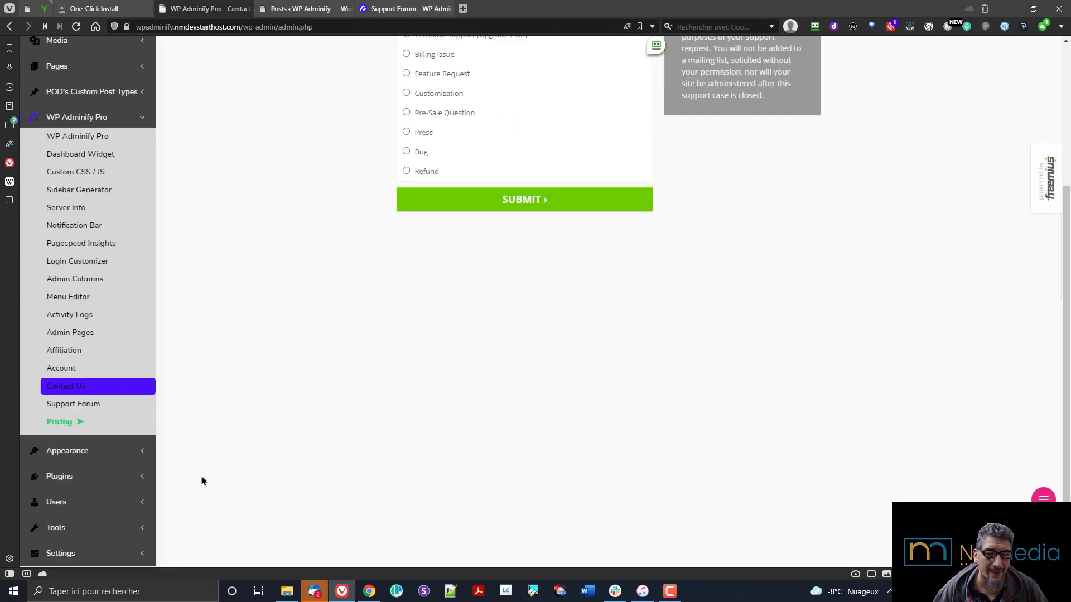
# Open the WP Adminify Pro Pricing page, check the annual plans, and show the Lifetime plans through to the last one
pyautogui.click(60, 422)
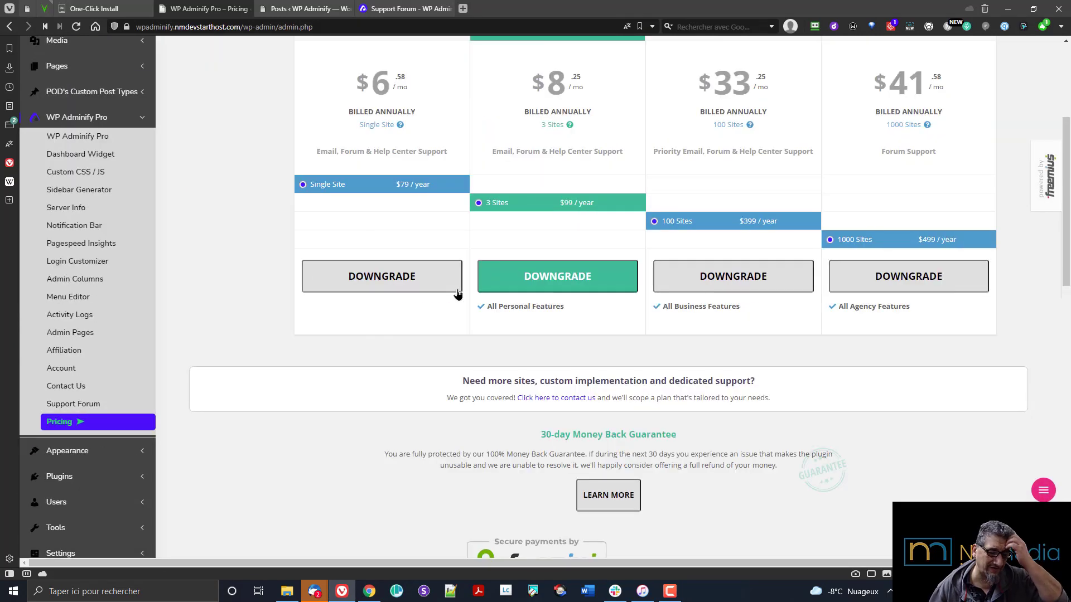
pyautogui.scroll(4, 905, 377)
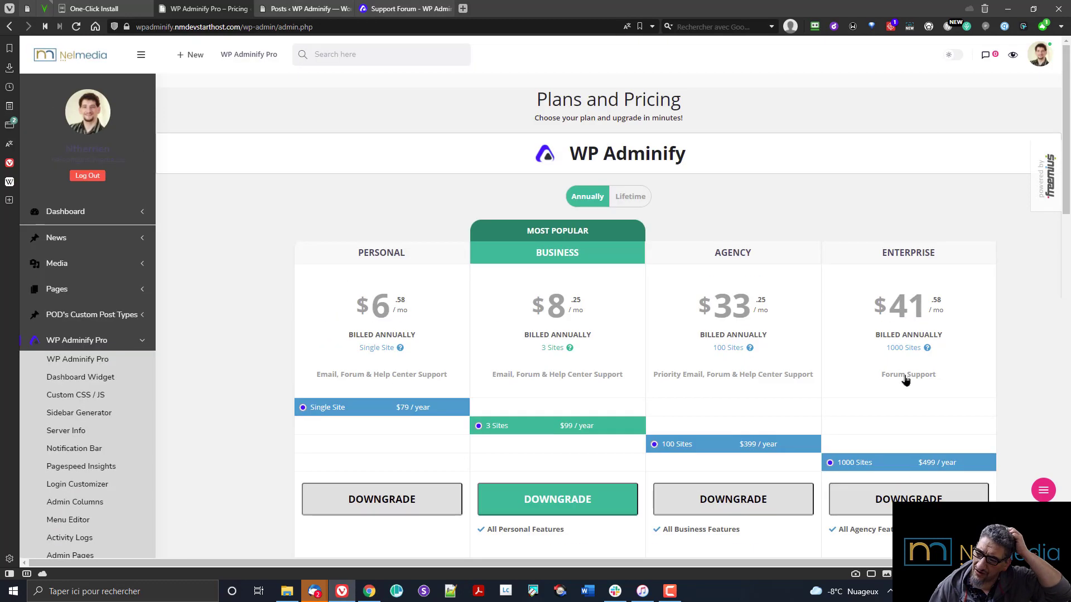
pyautogui.click(628, 198)
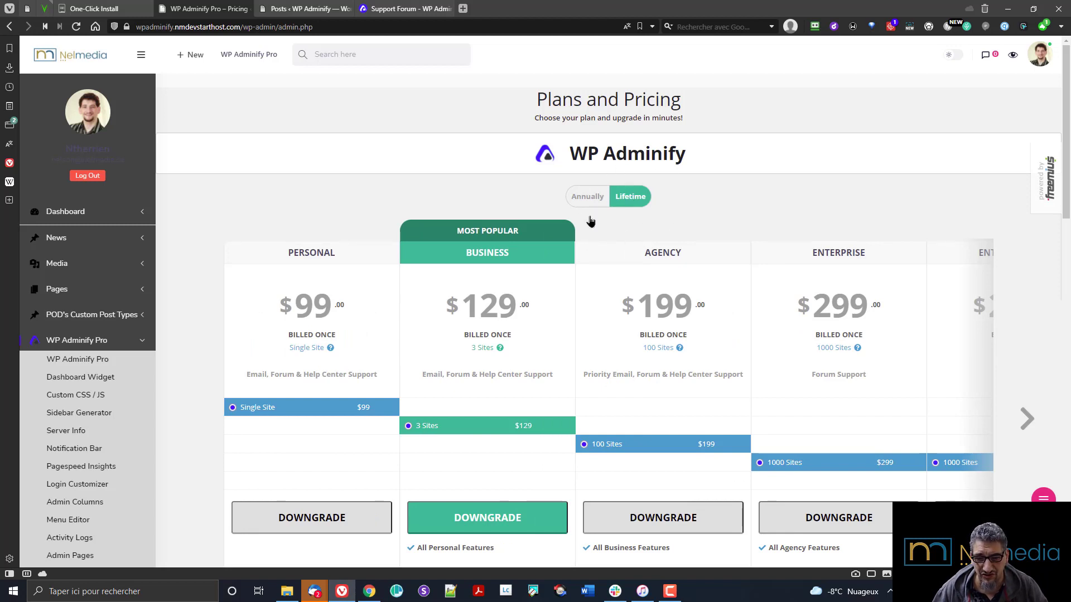
pyautogui.click(1026, 419)
pyautogui.click(1025, 419)
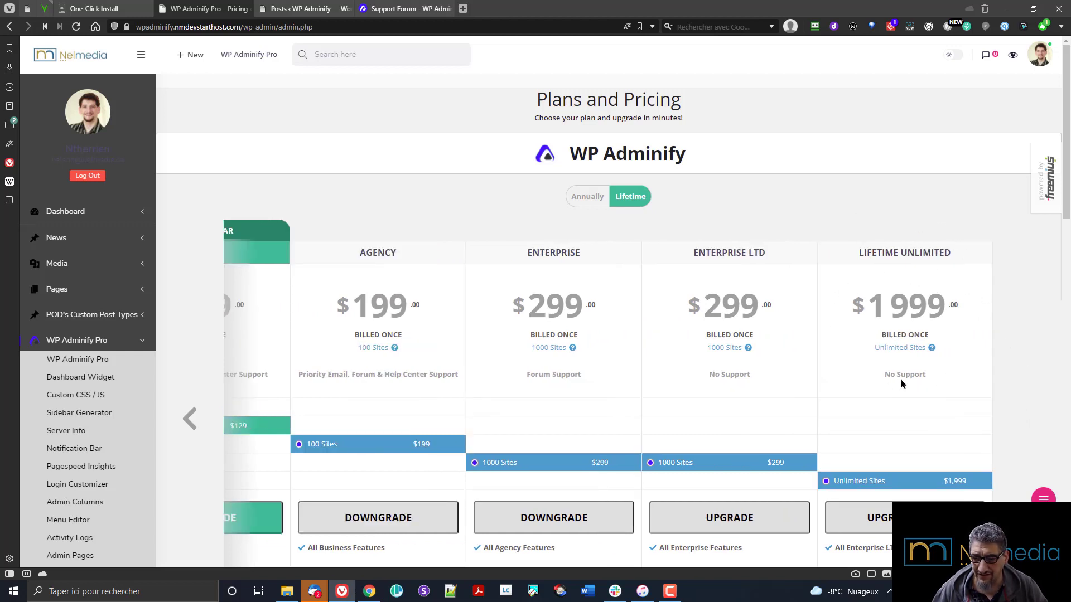
# Examine the Lifetime Unlimited plan's price and look over the rest of the pricing page below the plans
pyautogui.moveTo(860, 300); pyautogui.dragTo(952, 305)
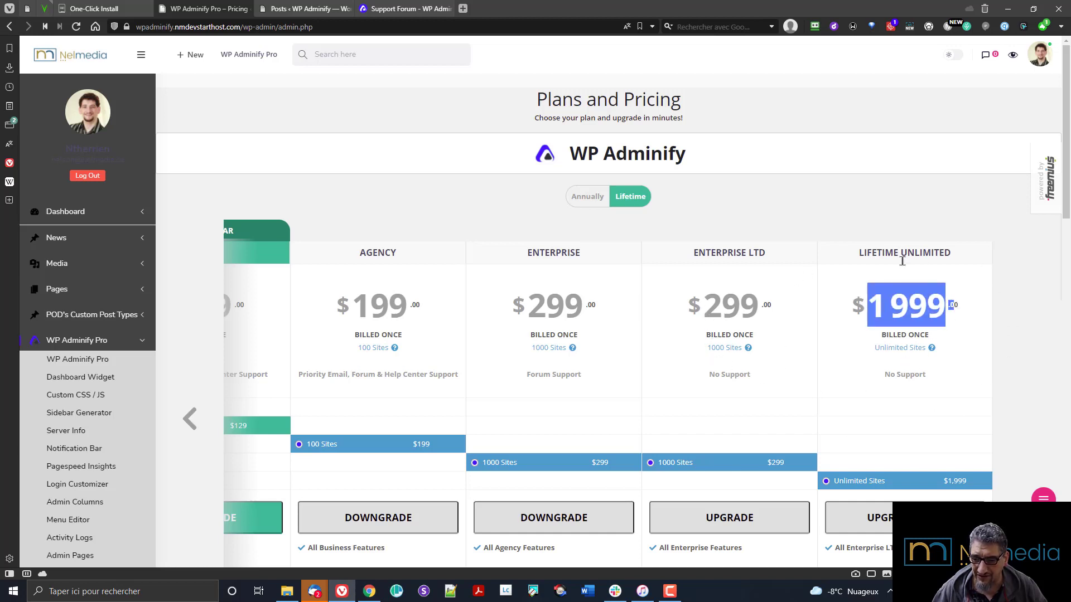
pyautogui.scroll(-5, 915, 363)
pyautogui.scroll(5, 915, 361)
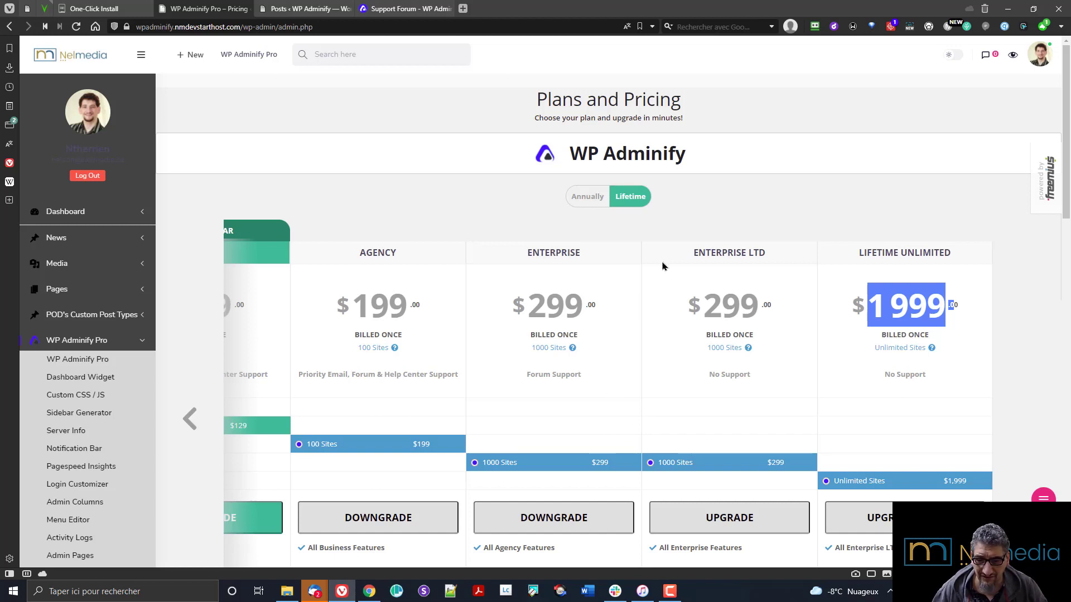
# Compare the Enterprise and Enterprise LTD lifetime plans, checking their billing, site licence notes, support and included features
pyautogui.moveTo(766, 253); pyautogui.dragTo(721, 252)
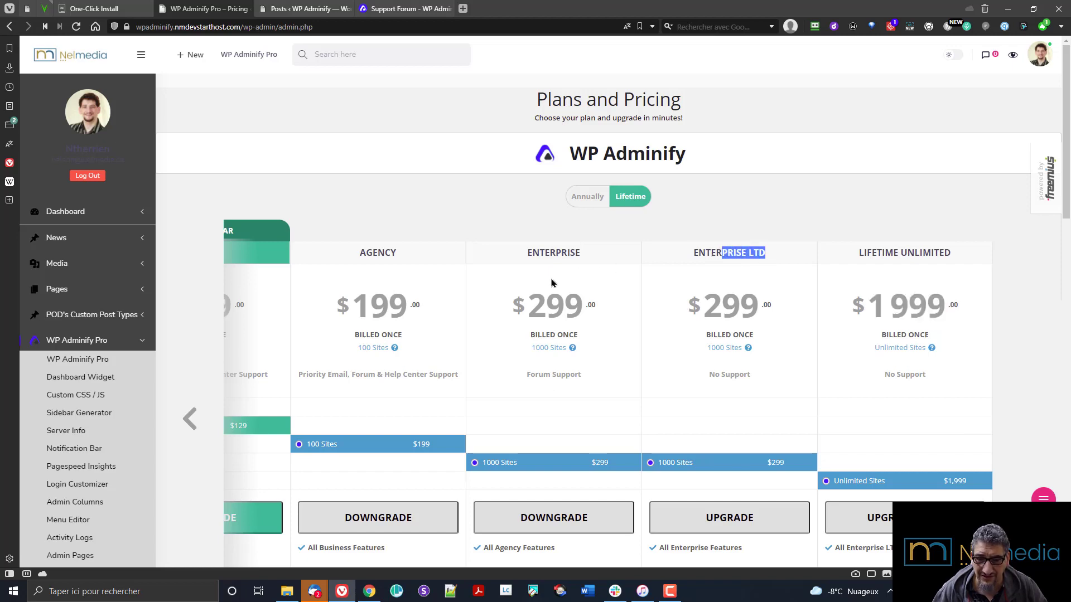
pyautogui.scroll(-2, 572, 306)
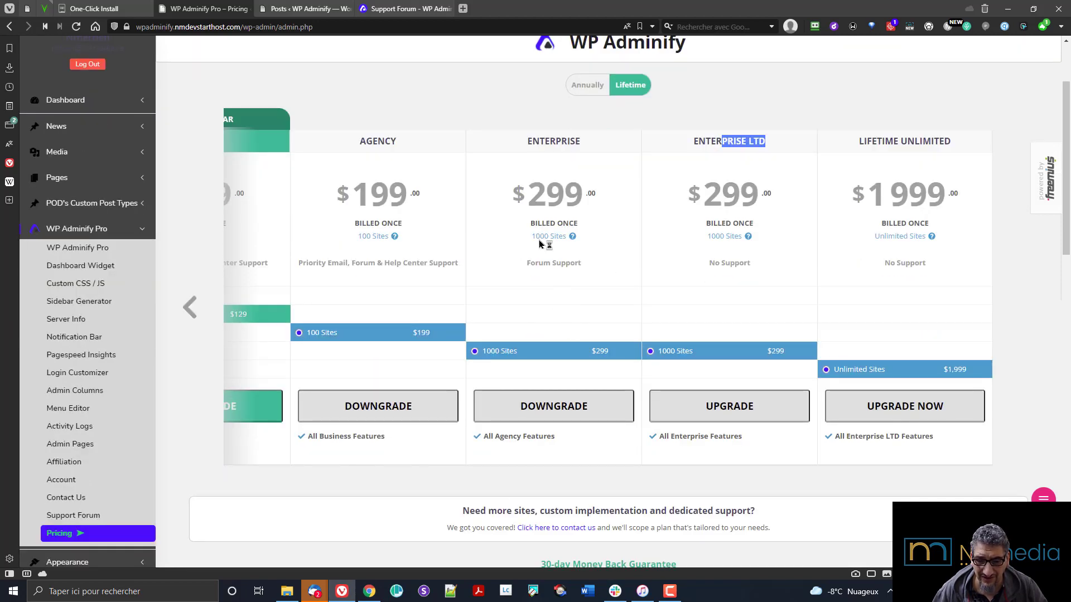
pyautogui.moveTo(535, 224); pyautogui.dragTo(574, 224)
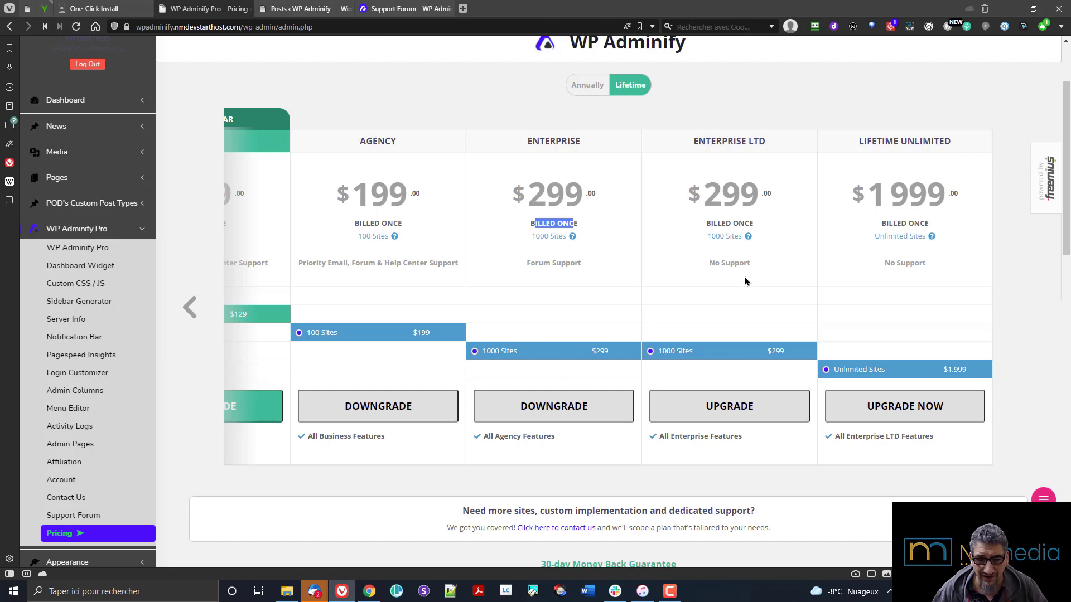
pyautogui.moveTo(574, 239)
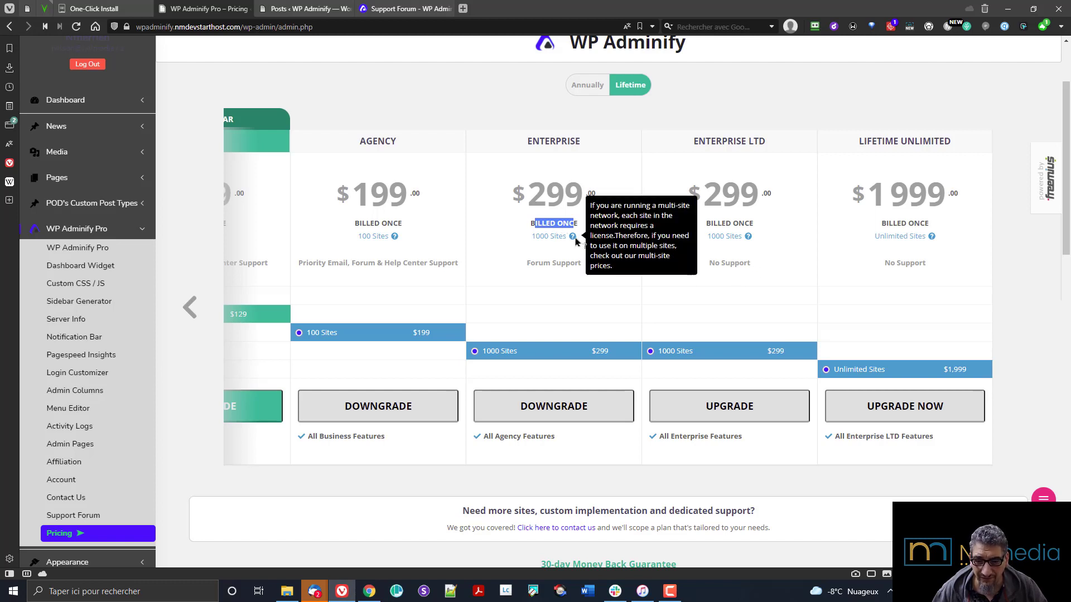
pyautogui.moveTo(748, 237)
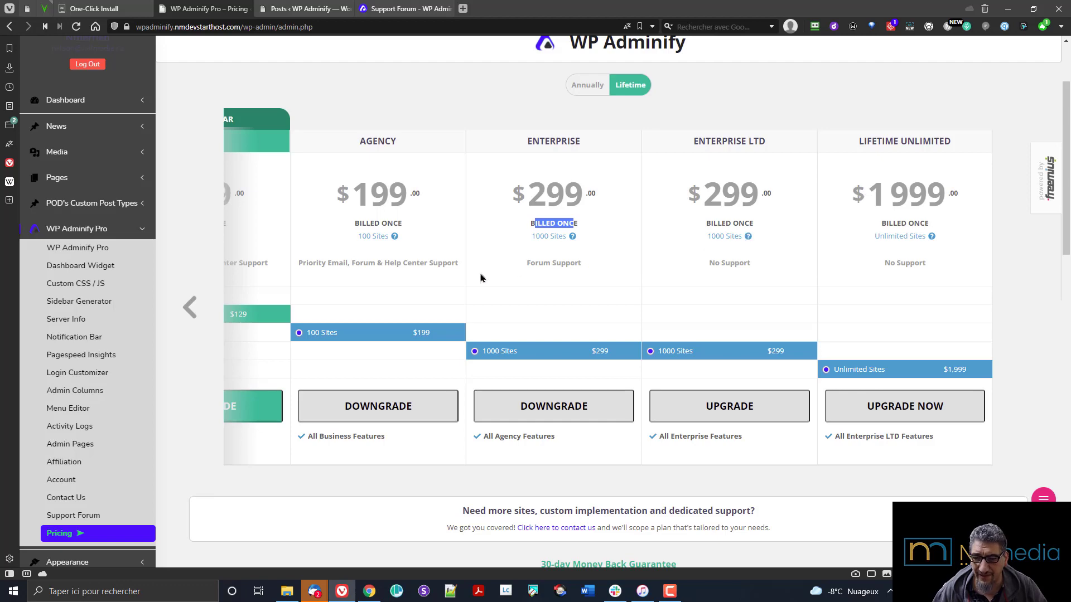
pyautogui.scroll(-3, 267, 445)
pyautogui.scroll(1, 301, 454)
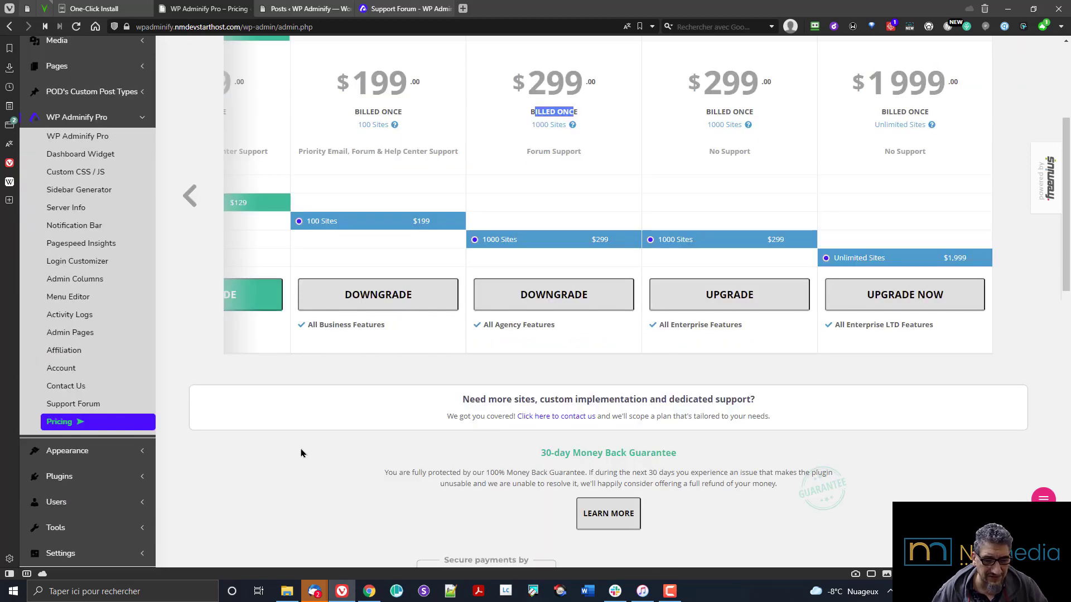
pyautogui.scroll(4, 301, 453)
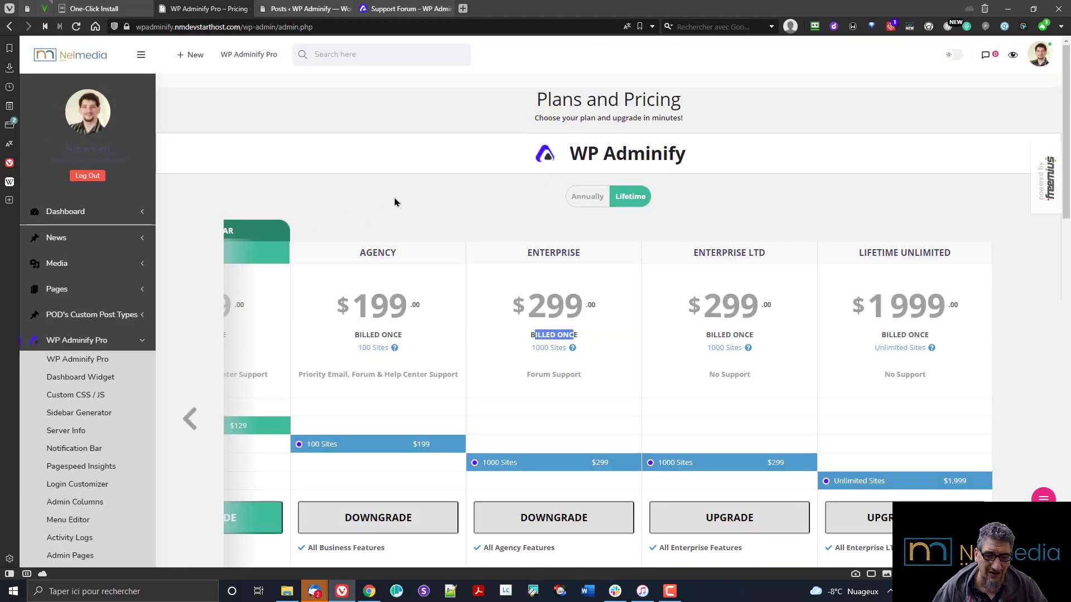
pyautogui.click(395, 202)
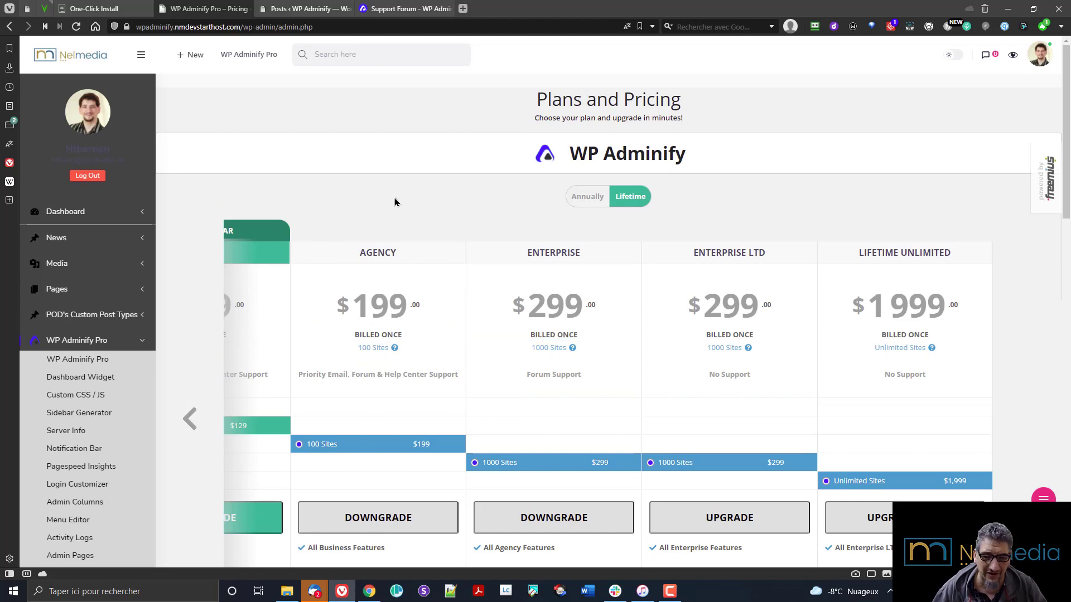